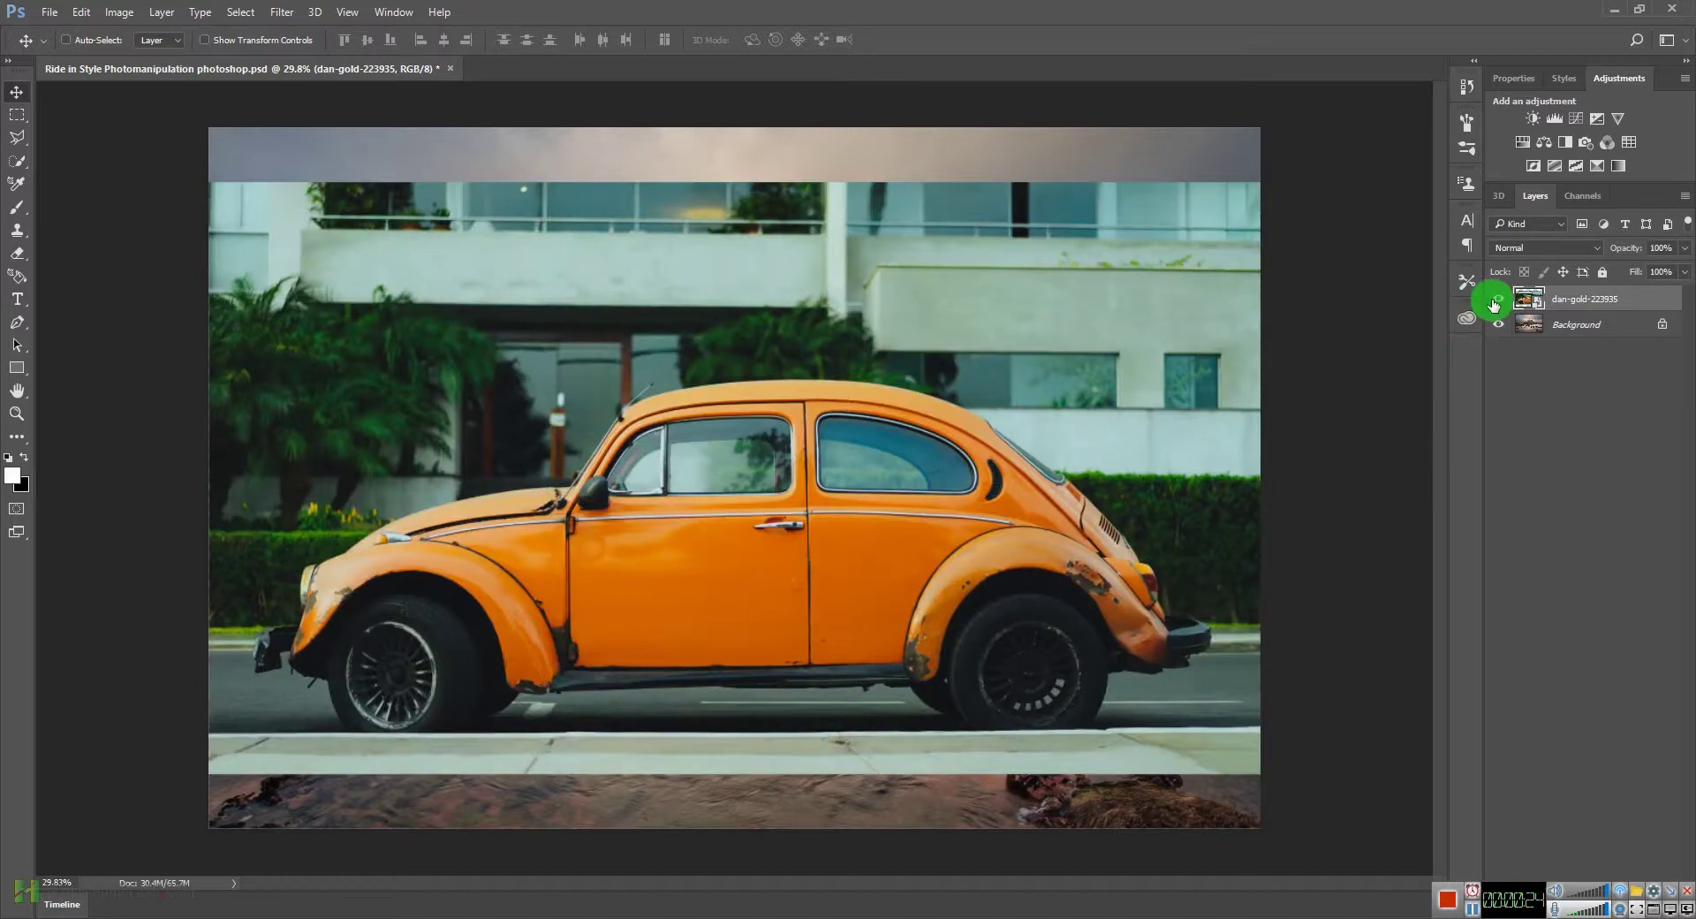
Step: Hide the orange car layer and duplicate the Background layer
{"action": "left_click", "coordinate": [1497, 302]}
{"action": "left_click", "coordinate": [1498, 304]}
{"action": "left_click", "coordinate": [1498, 304]}
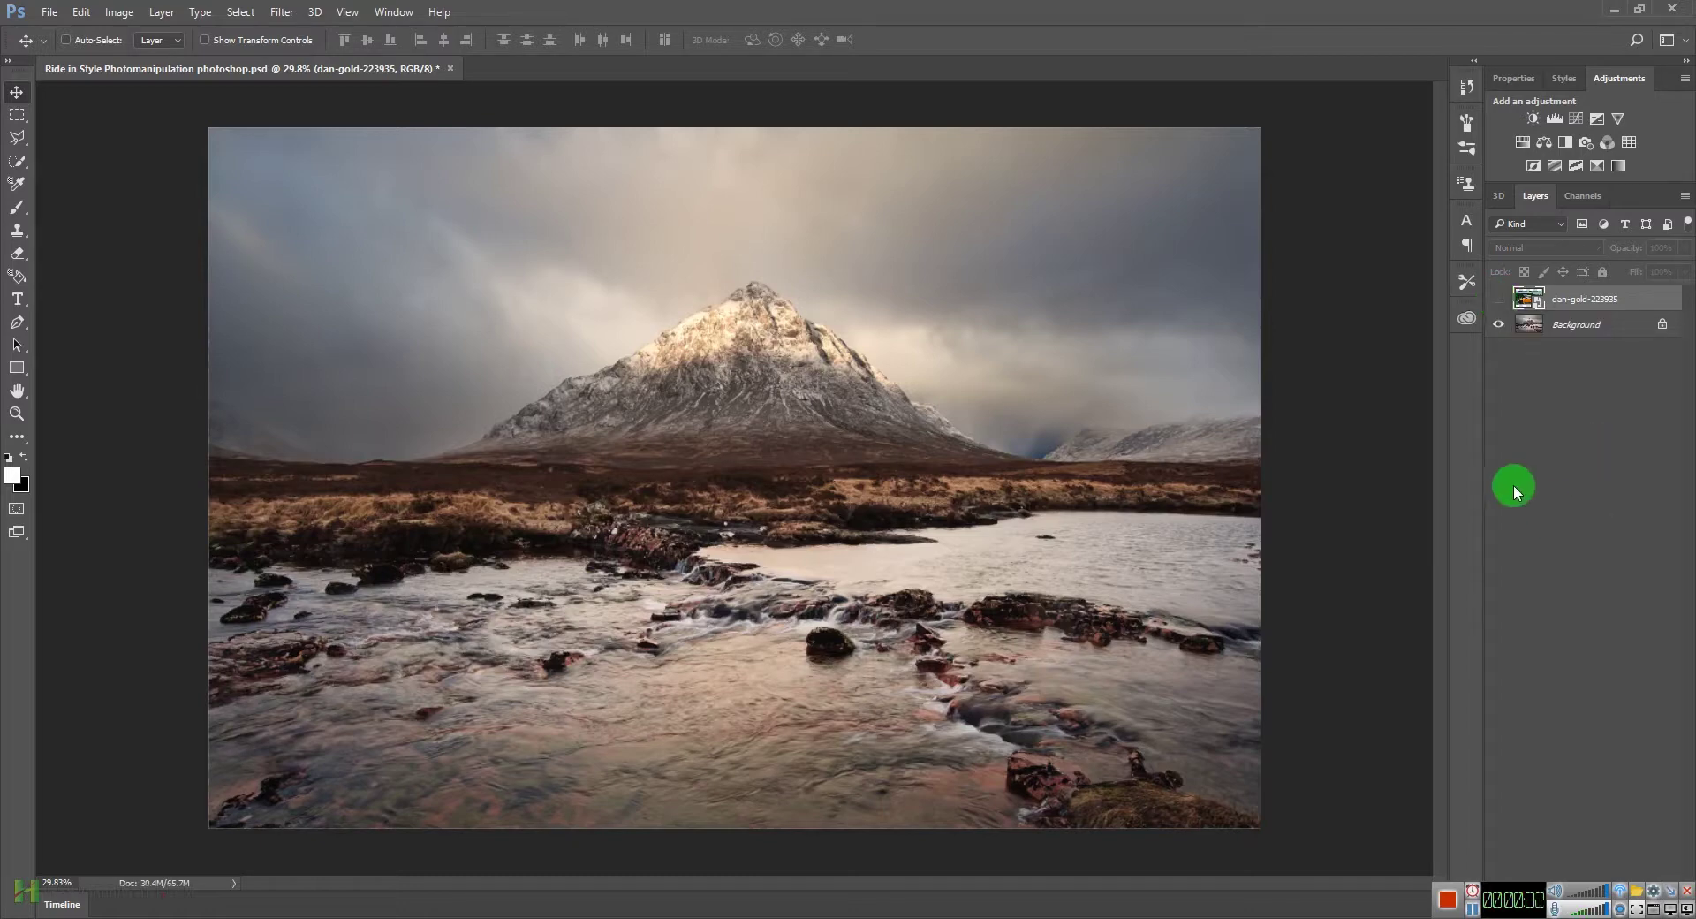
{"action": "left_click", "coordinate": [1541, 329]}
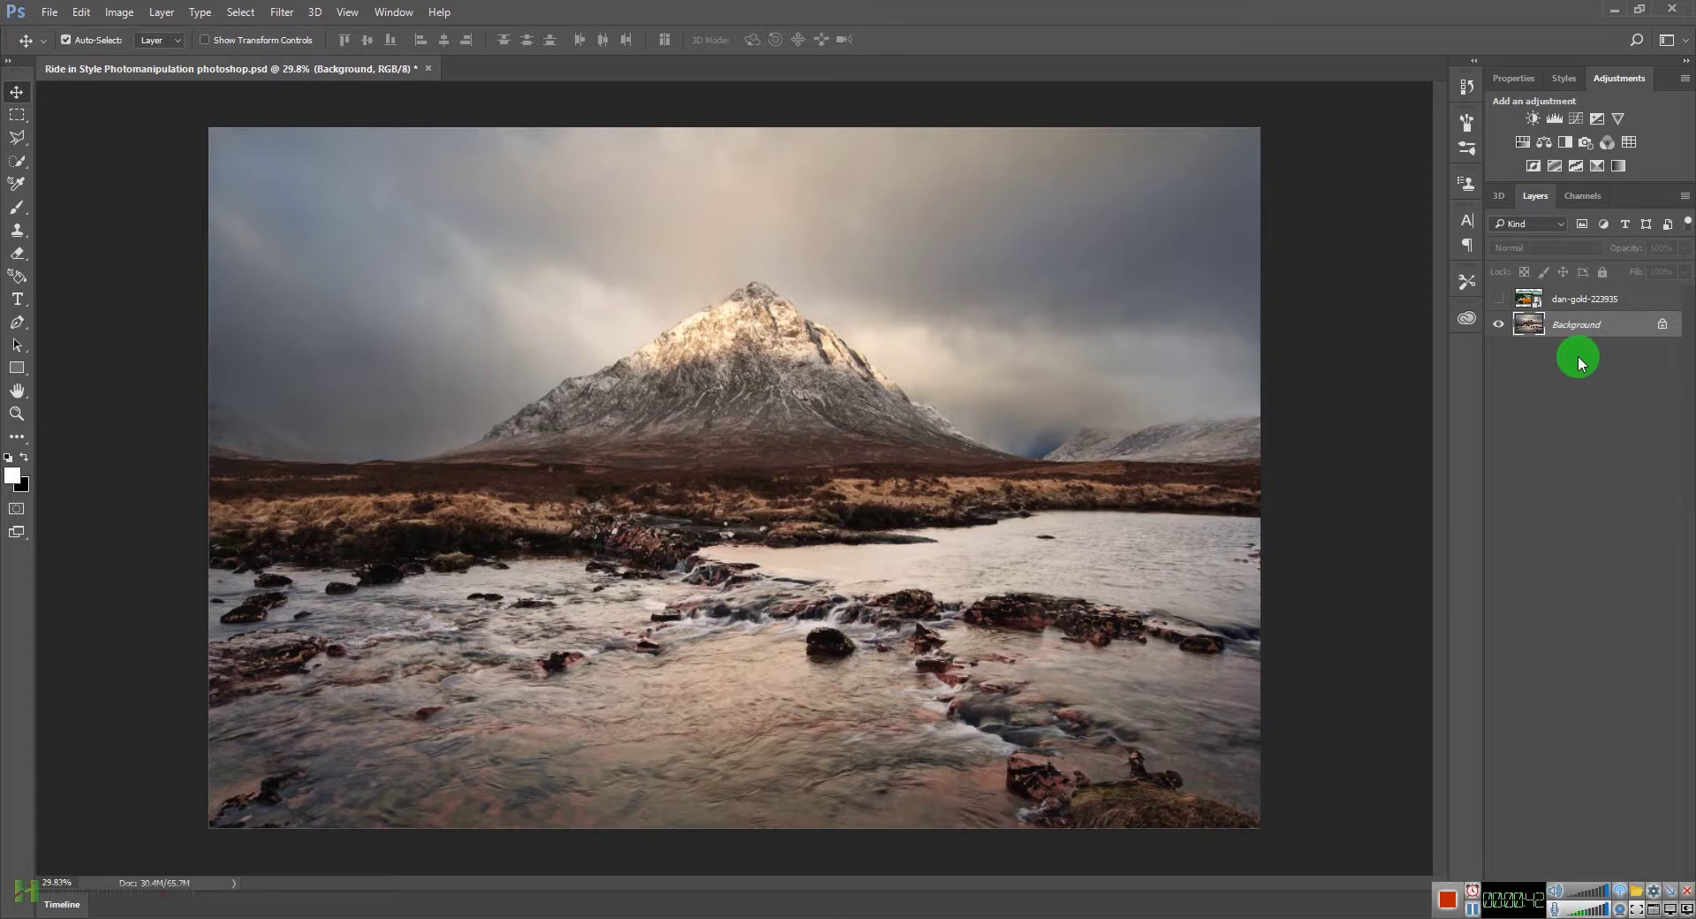
{"action": "key", "text": "ctrl+j"}
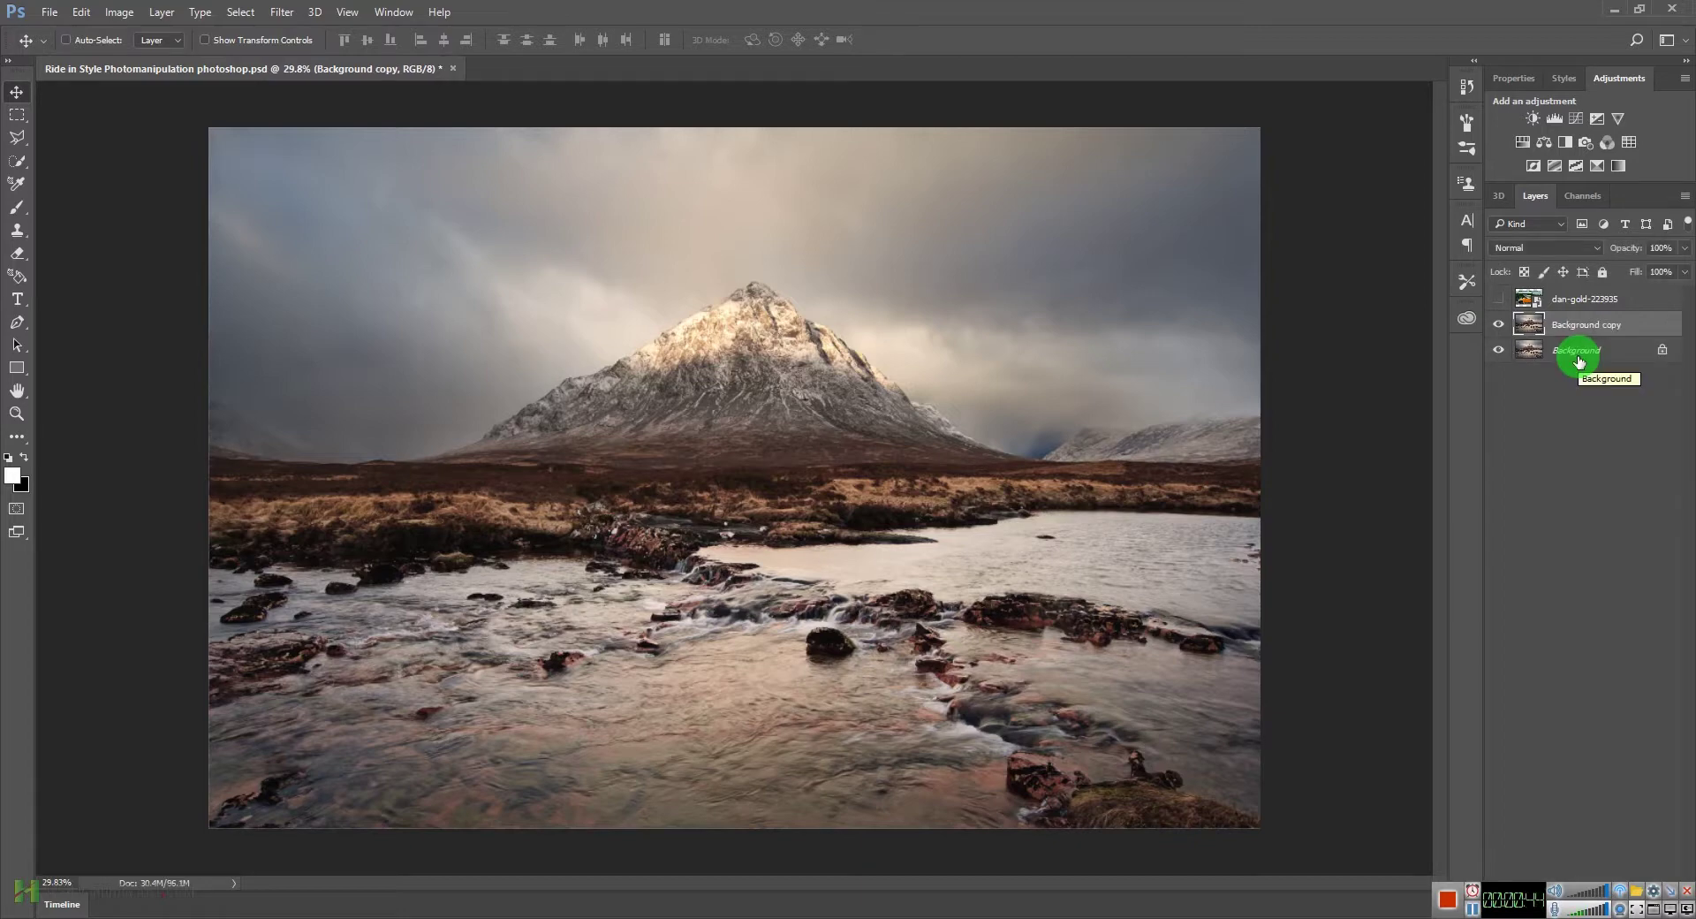
{"action": "key", "text": "super+plus"}
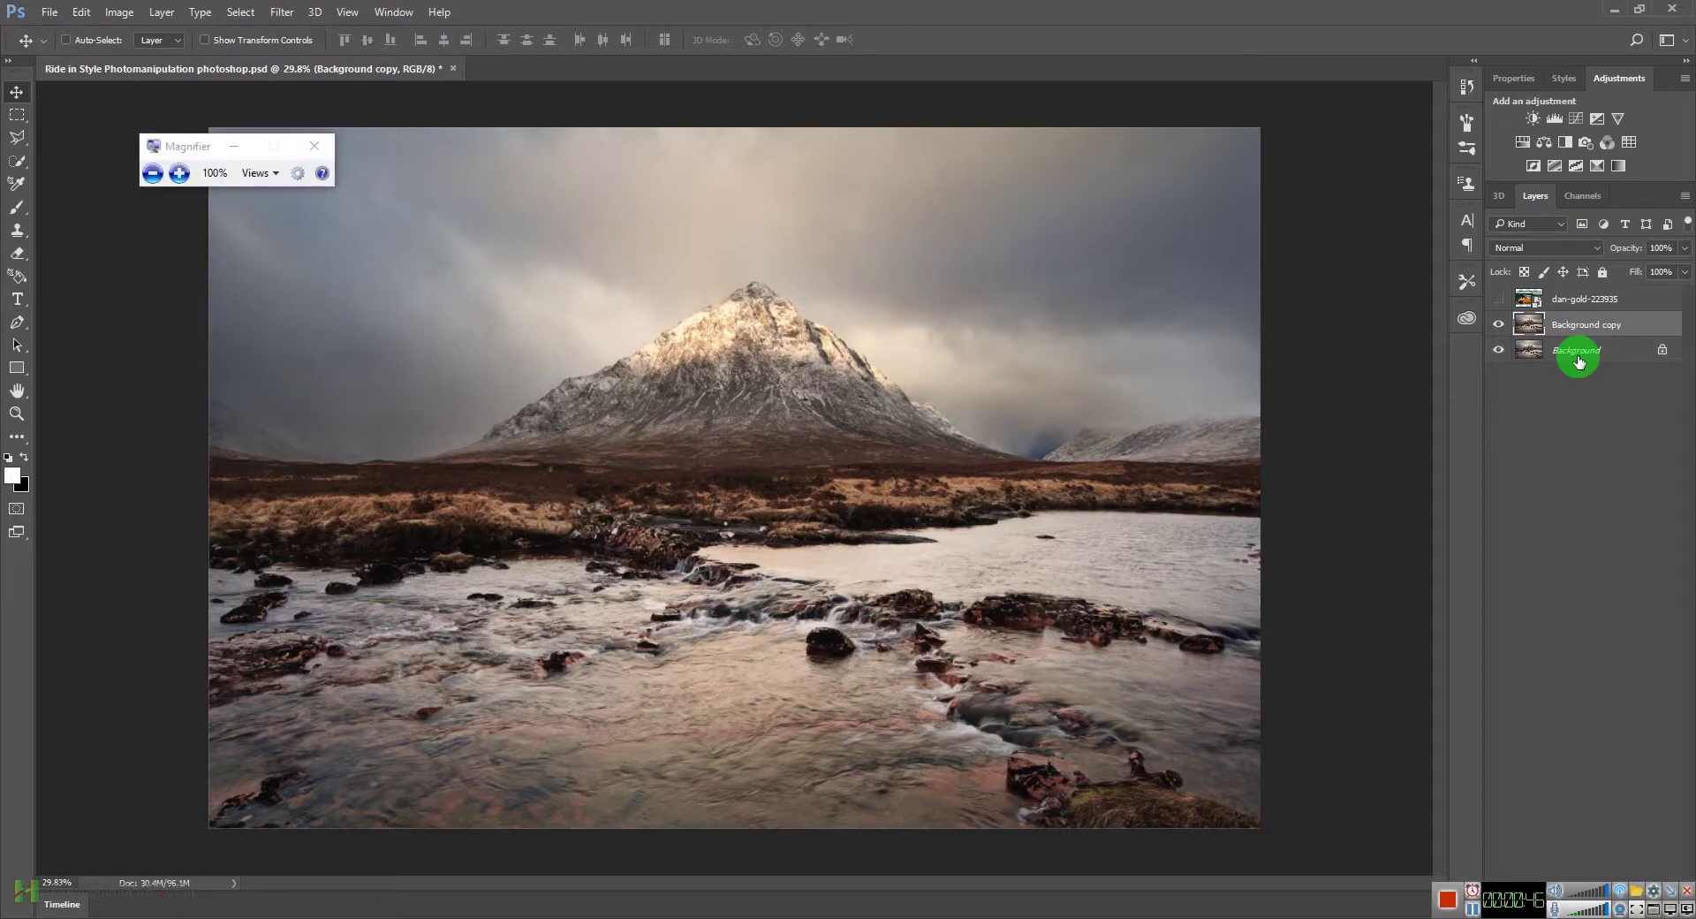
{"action": "left_click", "coordinate": [233, 147]}
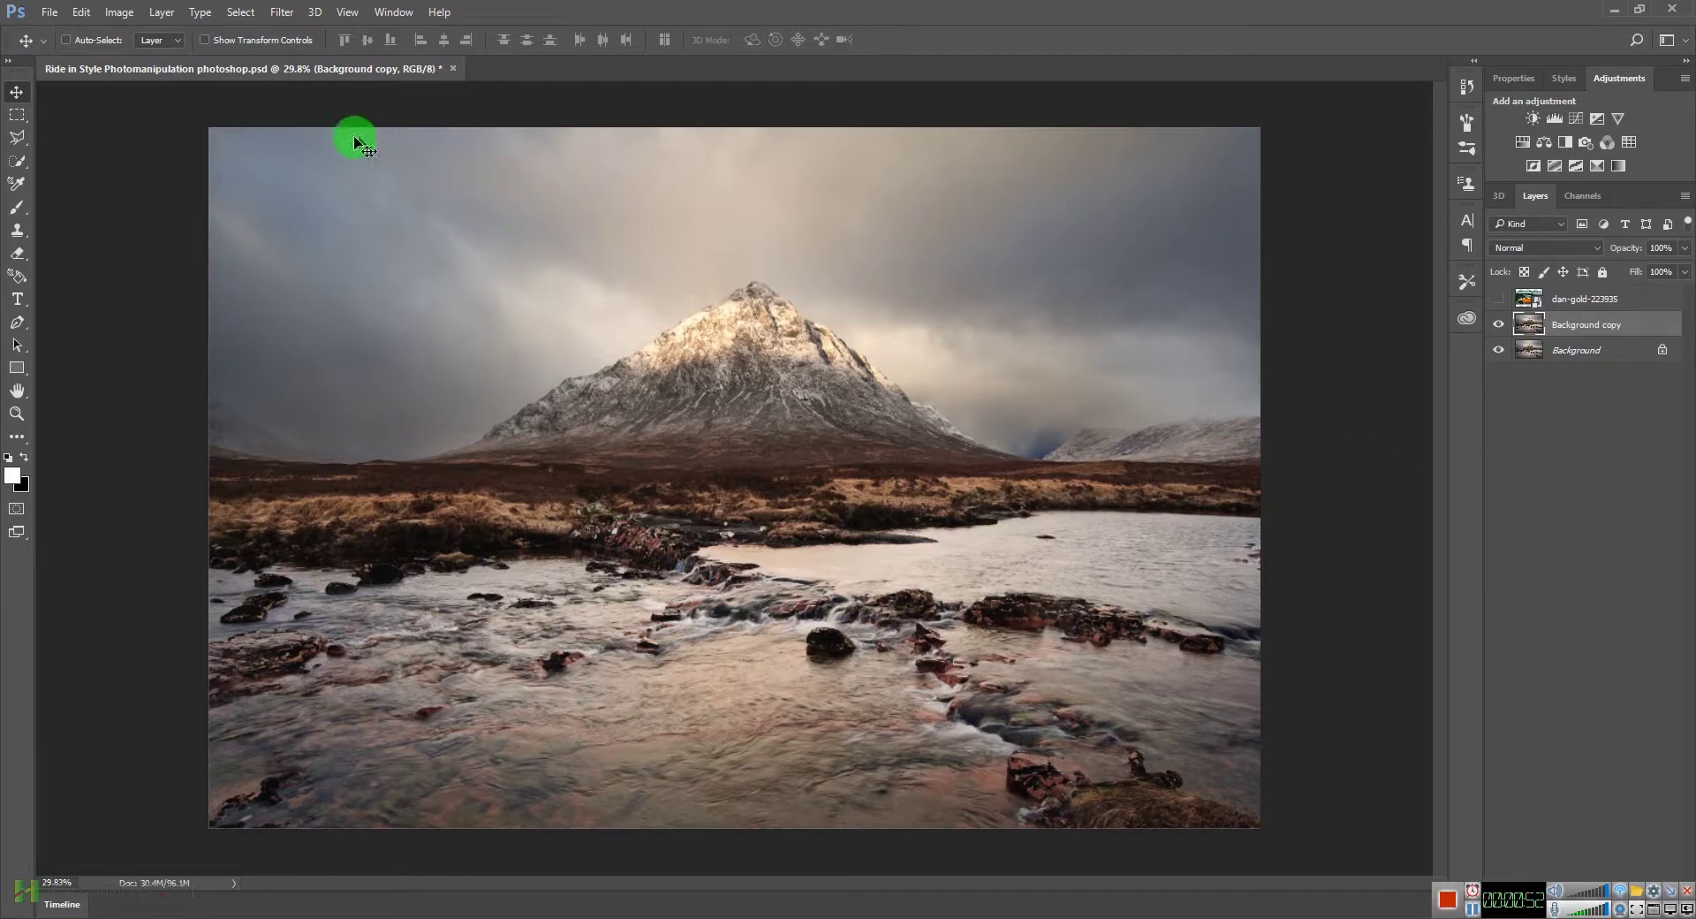
Step: Open the Camera Raw filter on the background copy, apply automatic tone and set Temperature to +11 and Tint to +36
{"action": "left_click", "coordinate": [280, 11]}
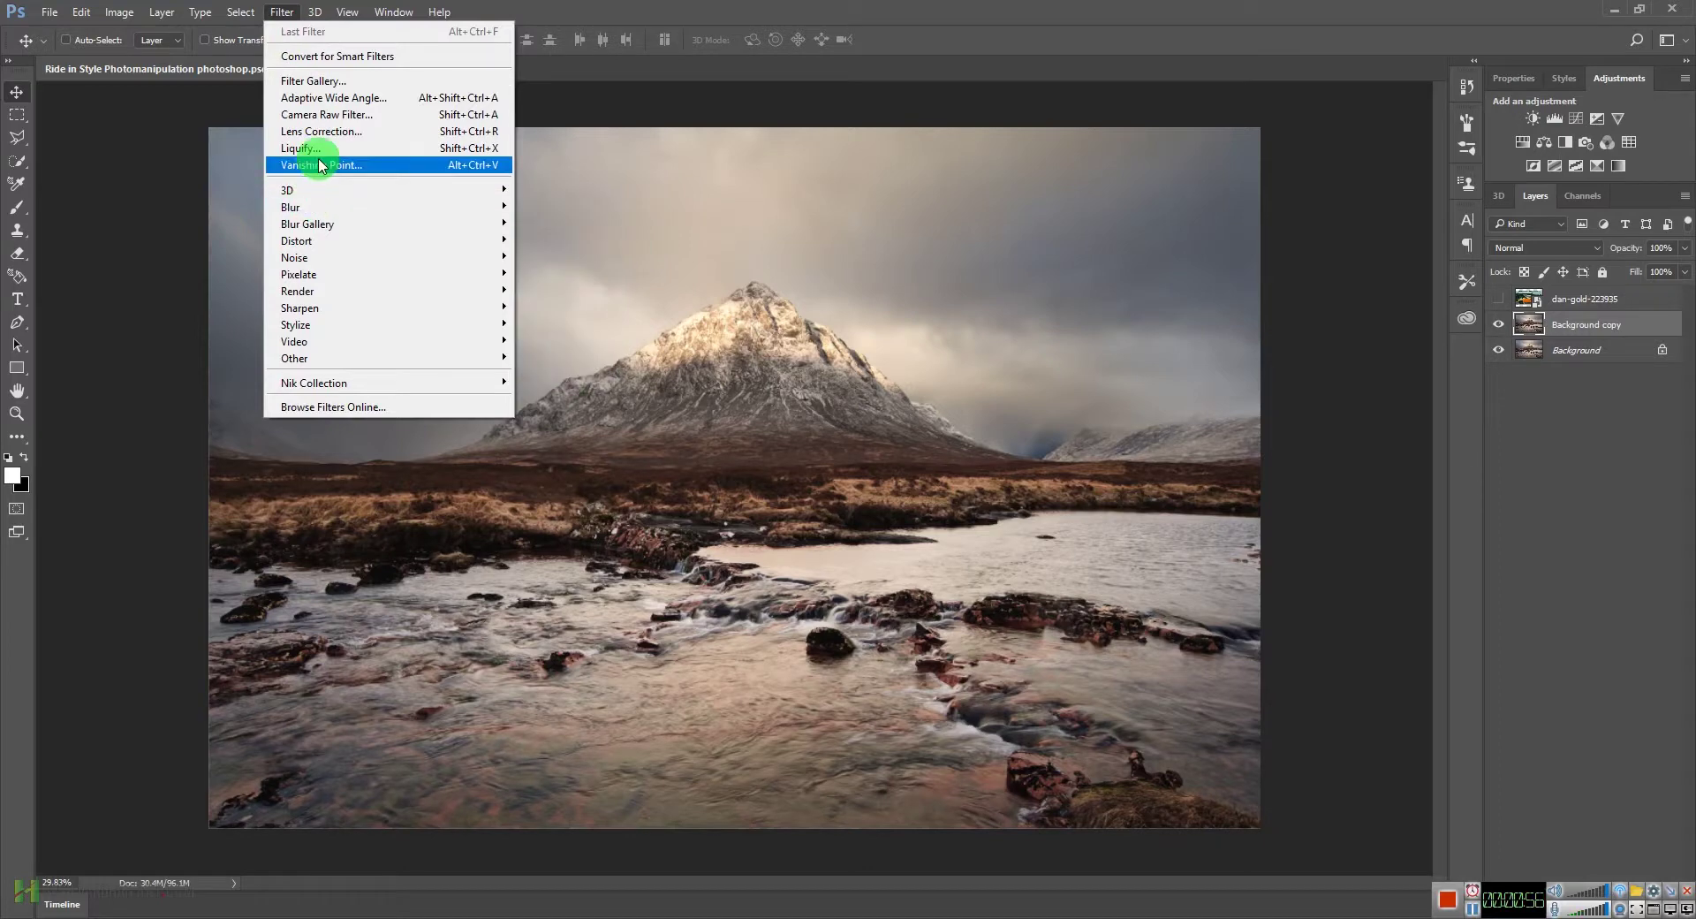
{"action": "left_click", "coordinate": [328, 112]}
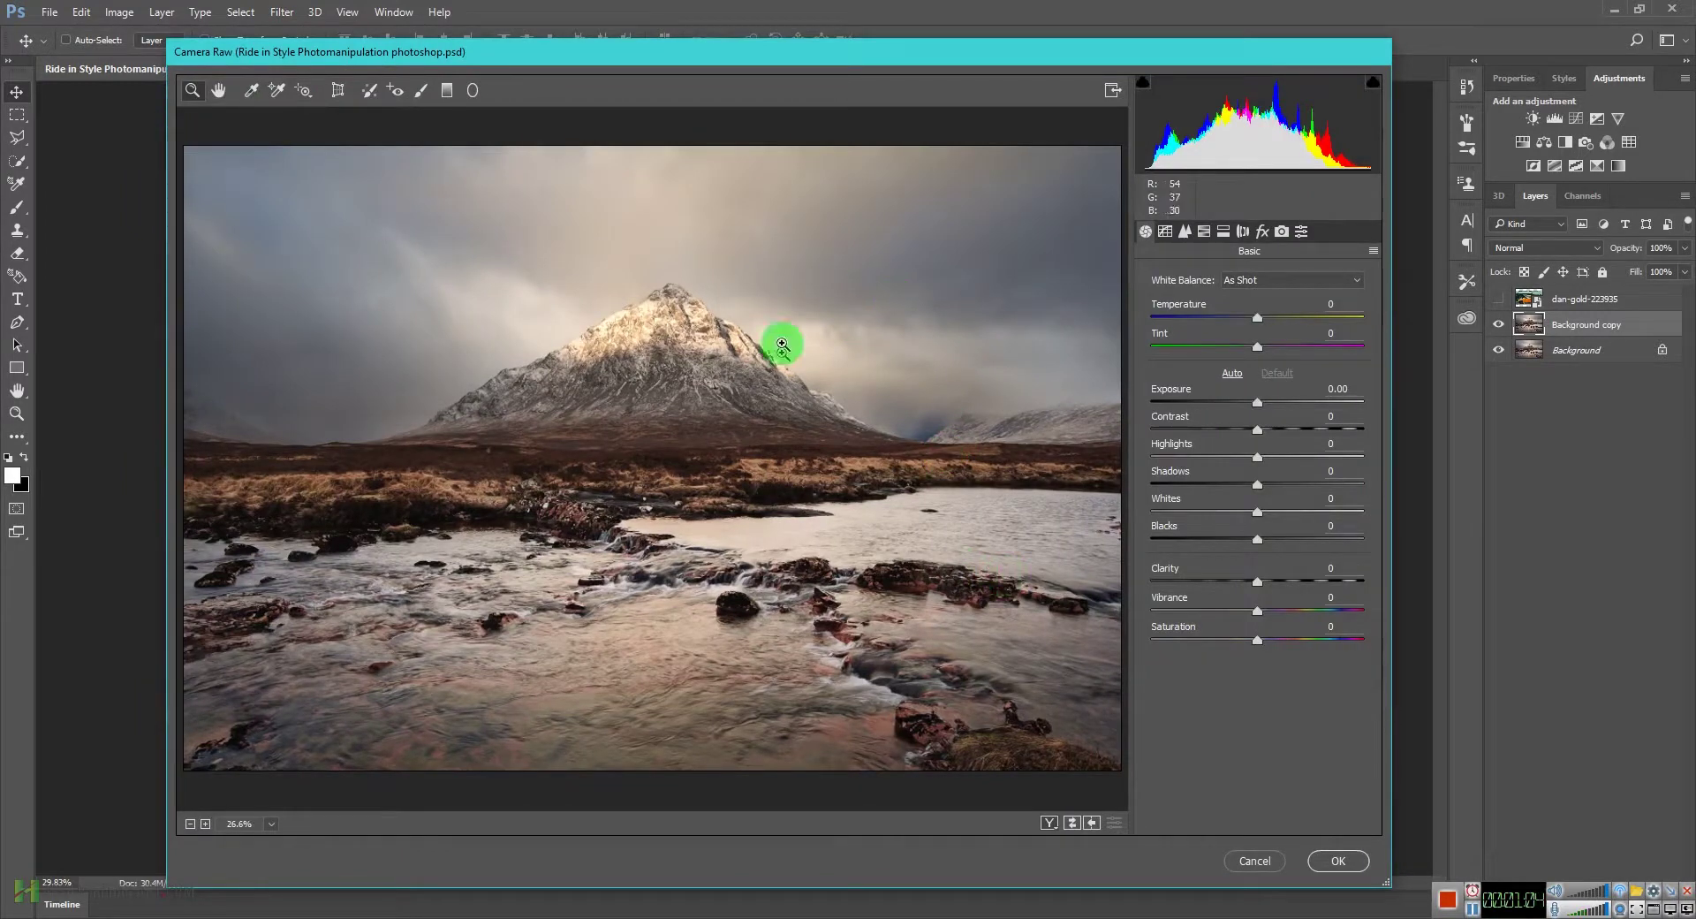
{"action": "left_click", "coordinate": [1233, 376]}
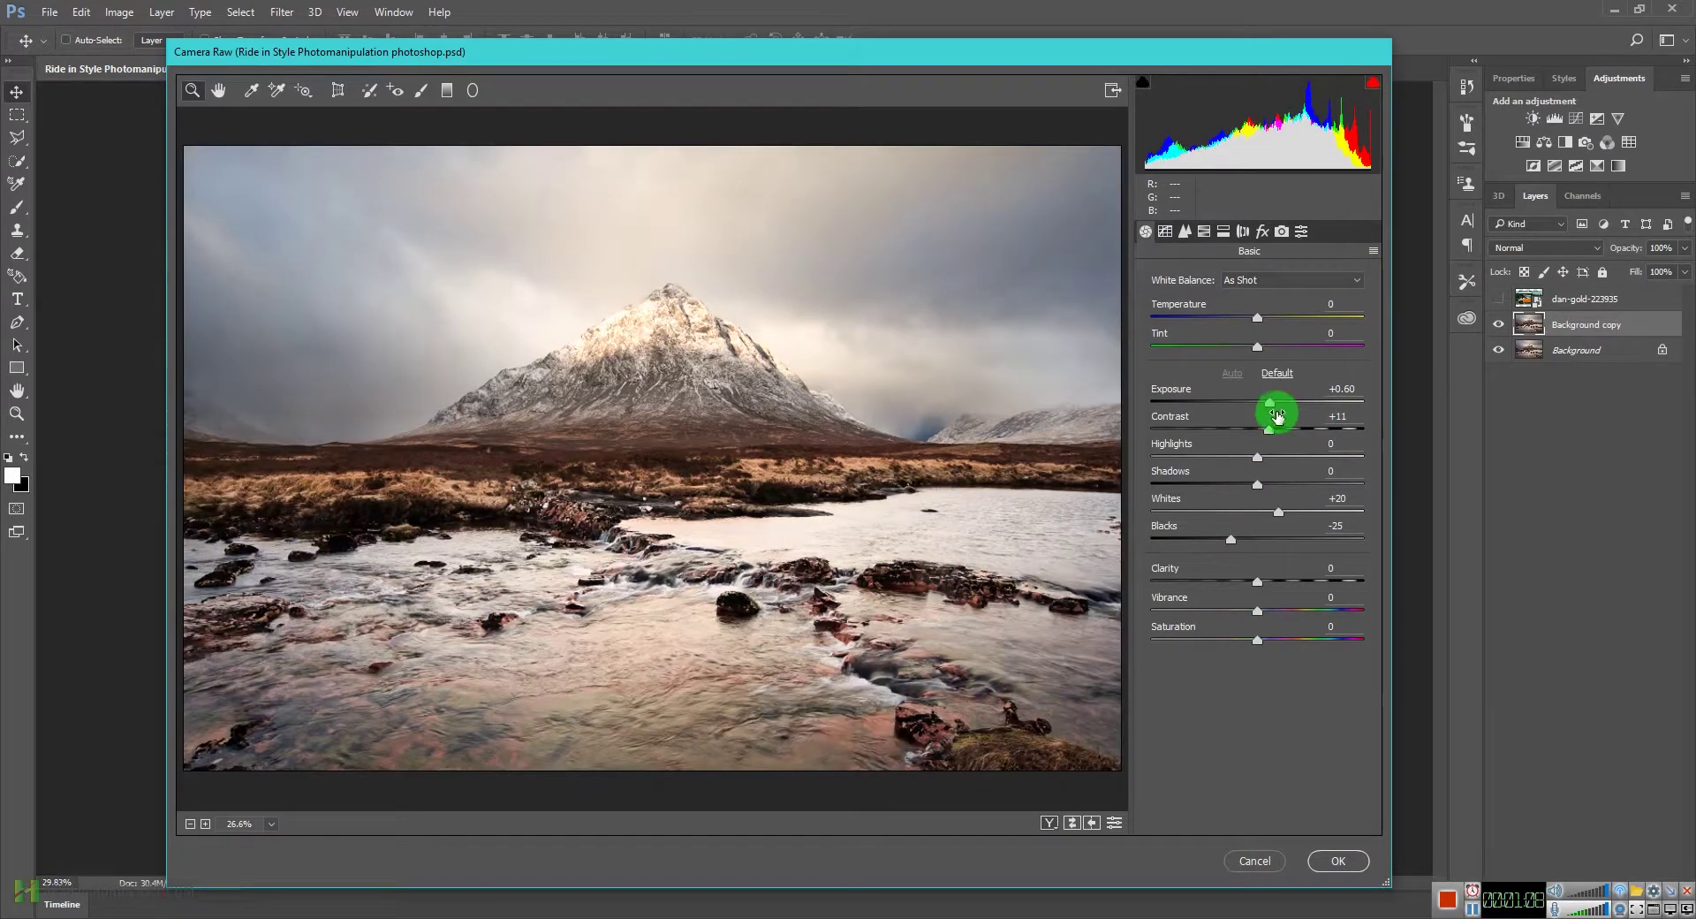
{"action": "left_click_drag", "start_coordinate": [1259, 324], "coordinate": [1295, 340]}
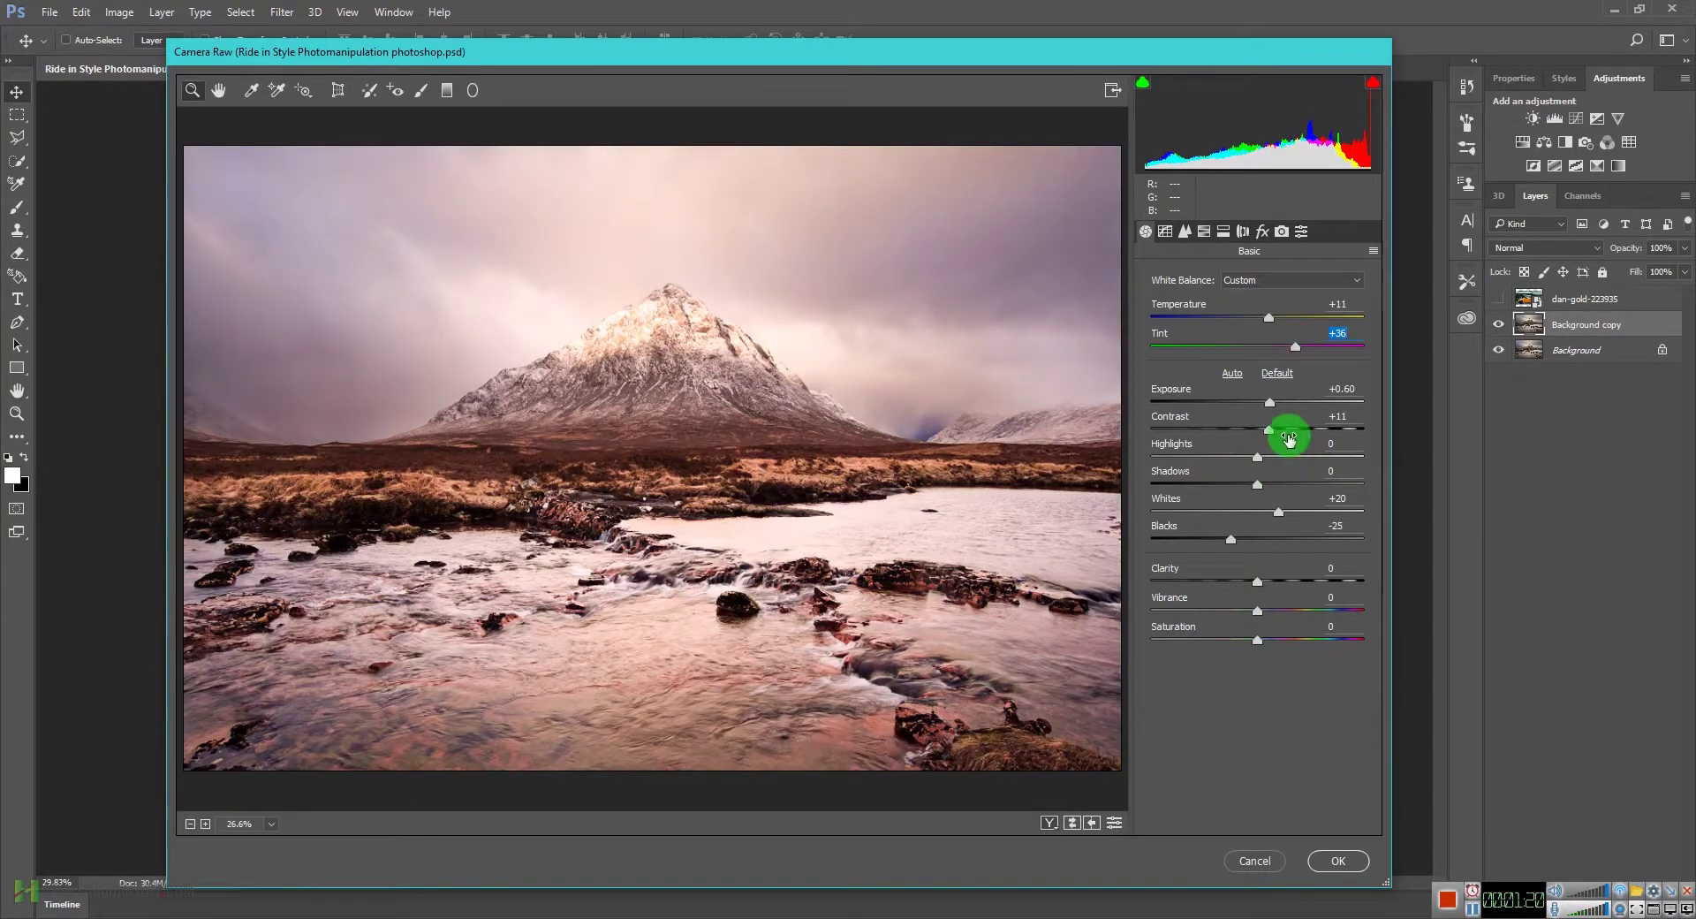
Step: Set Contrast to +37, Highlights to -30, Shadows to +24, Blacks to -51, Clarity to +13, Vibrance to +46 and Saturation to +9
{"action": "left_click_drag", "start_coordinate": [1270, 431], "coordinate": [1286, 486]}
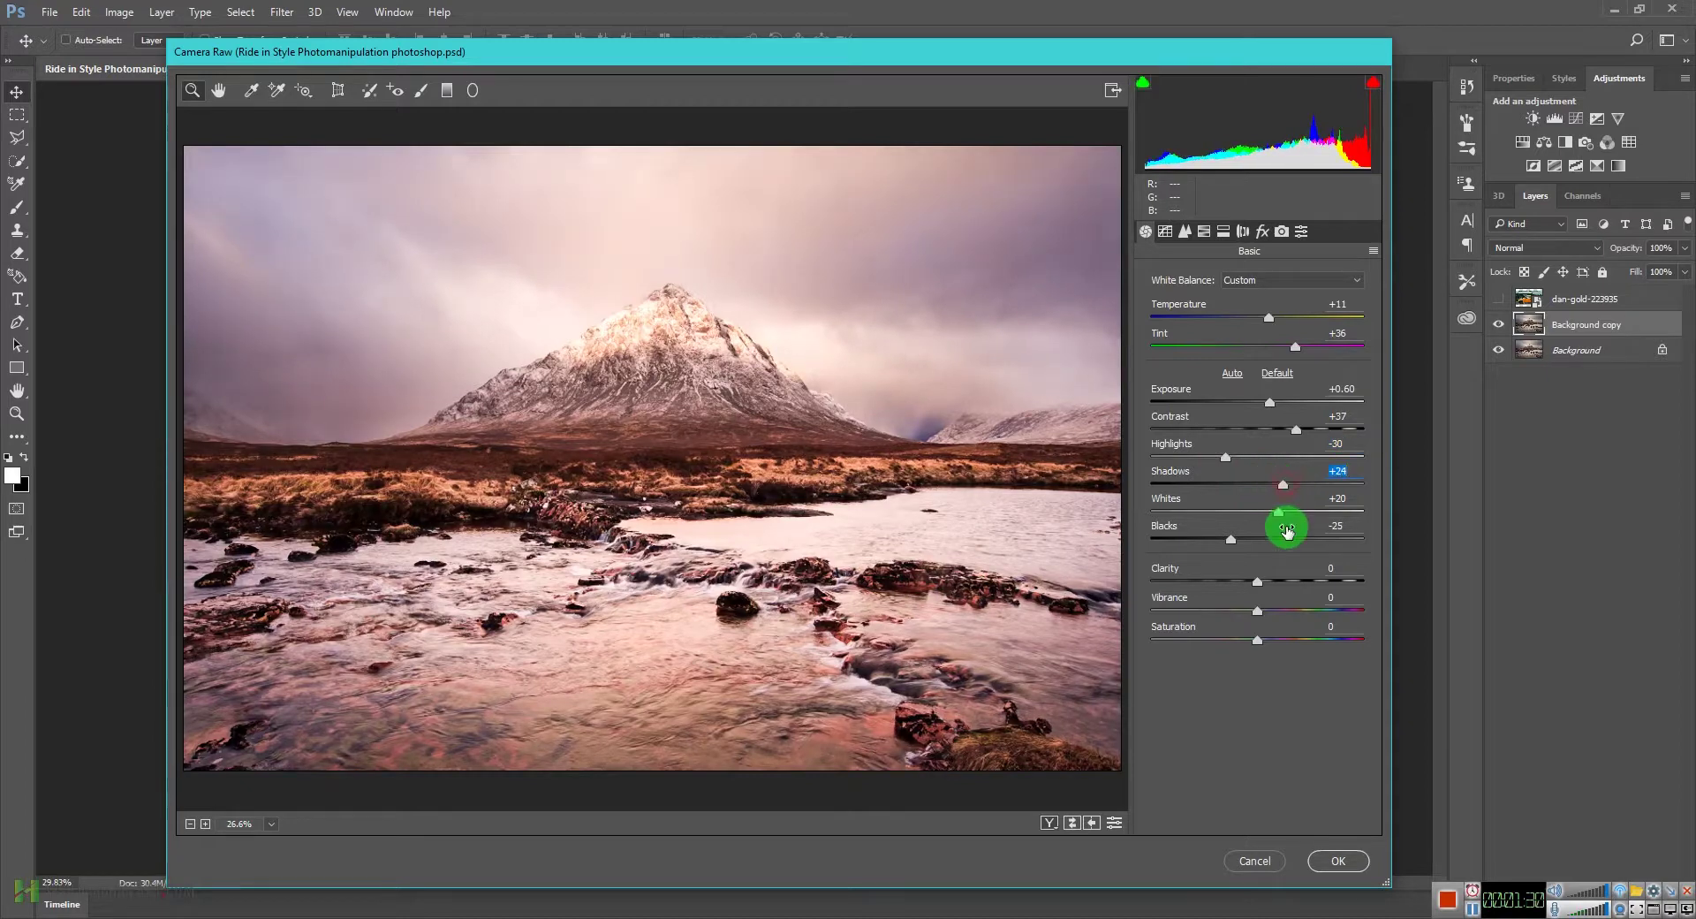
{"action": "left_click_drag", "start_coordinate": [1232, 540], "coordinate": [1269, 640]}
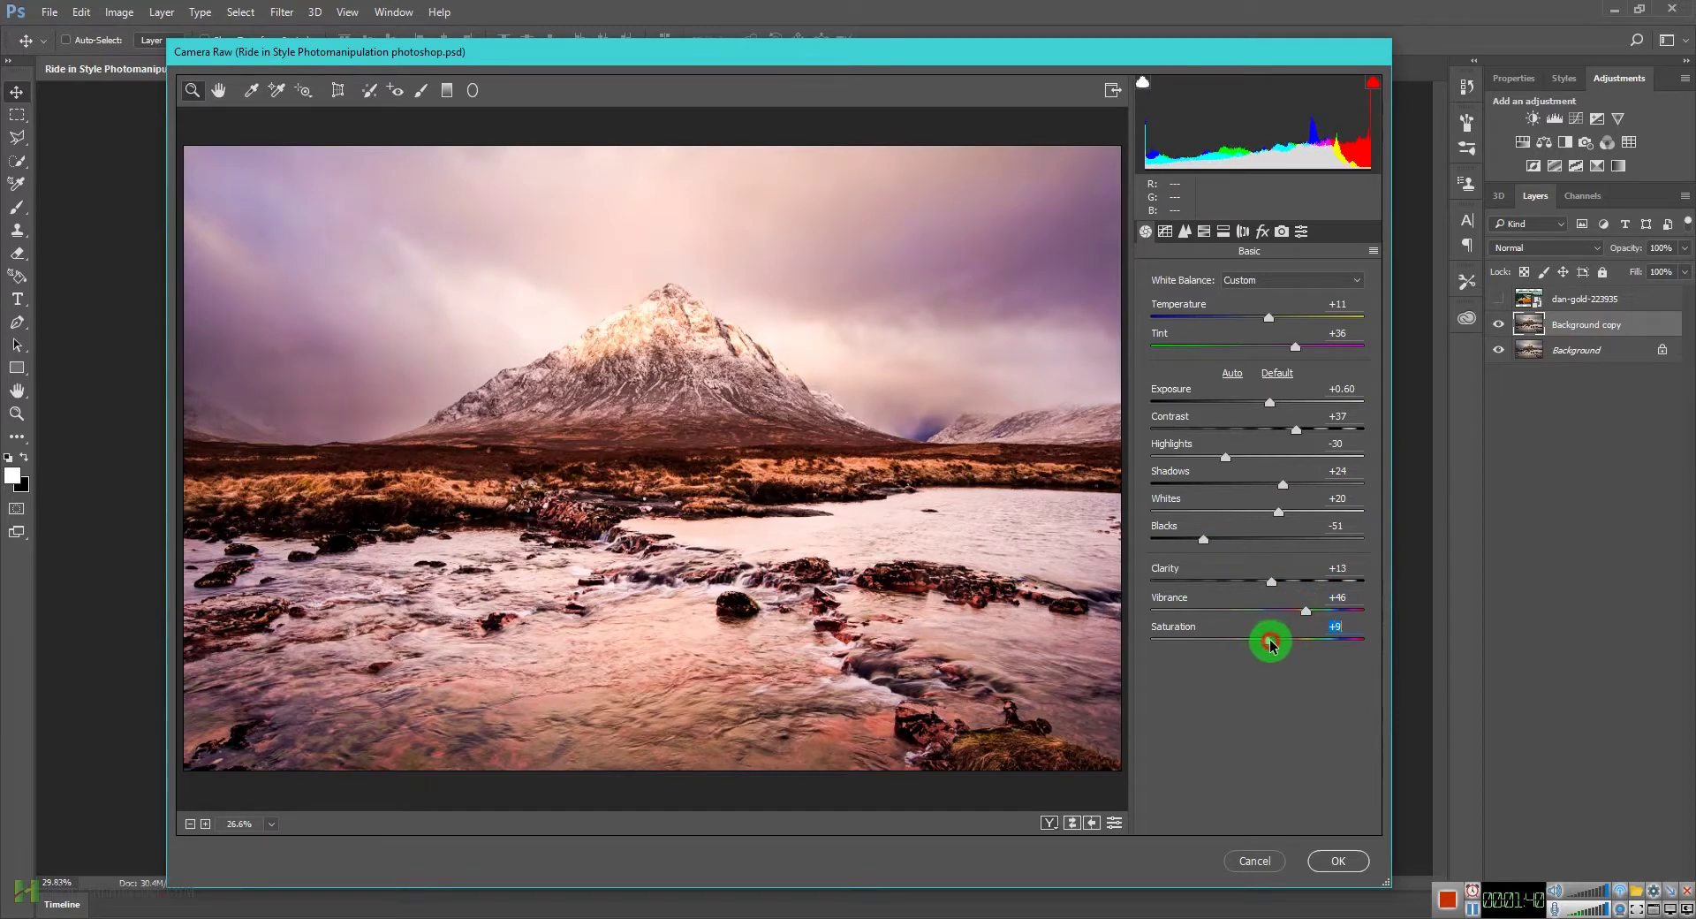
Step: Set the sharpening Amount to 22 and Masking to 74, and the noise reduction Luminance to 16
{"action": "left_click", "coordinate": [1186, 231]}
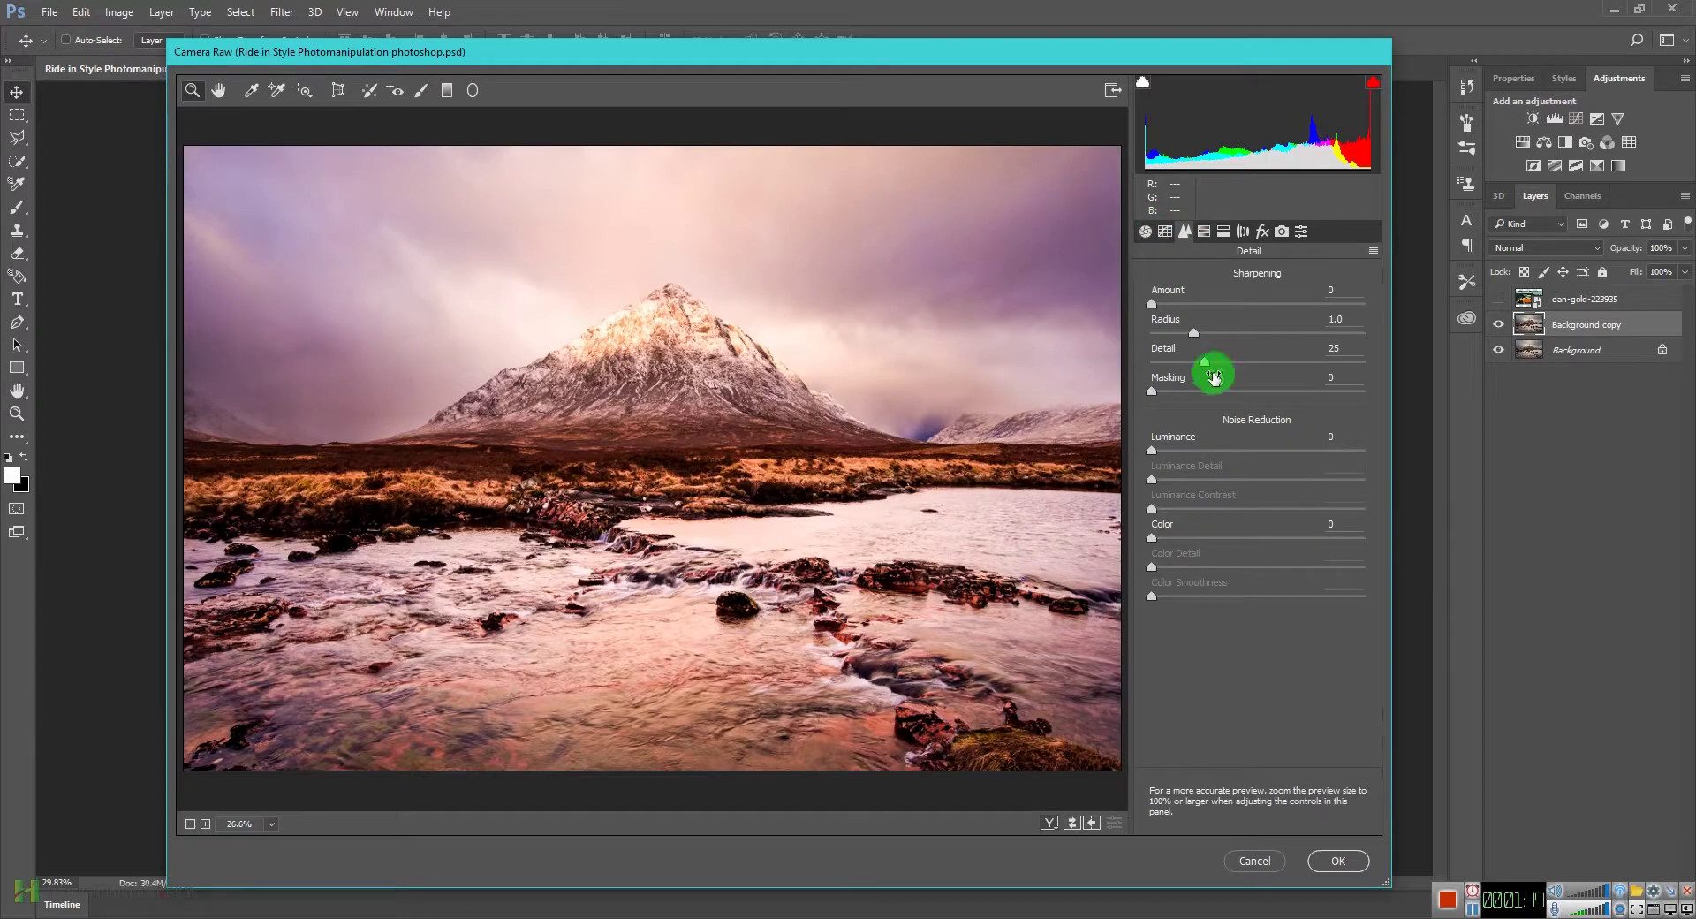
{"action": "left_click_drag", "start_coordinate": [1164, 303], "coordinate": [1184, 303]}
{"action": "left_click_drag", "start_coordinate": [1279, 398], "coordinate": [1312, 390]}
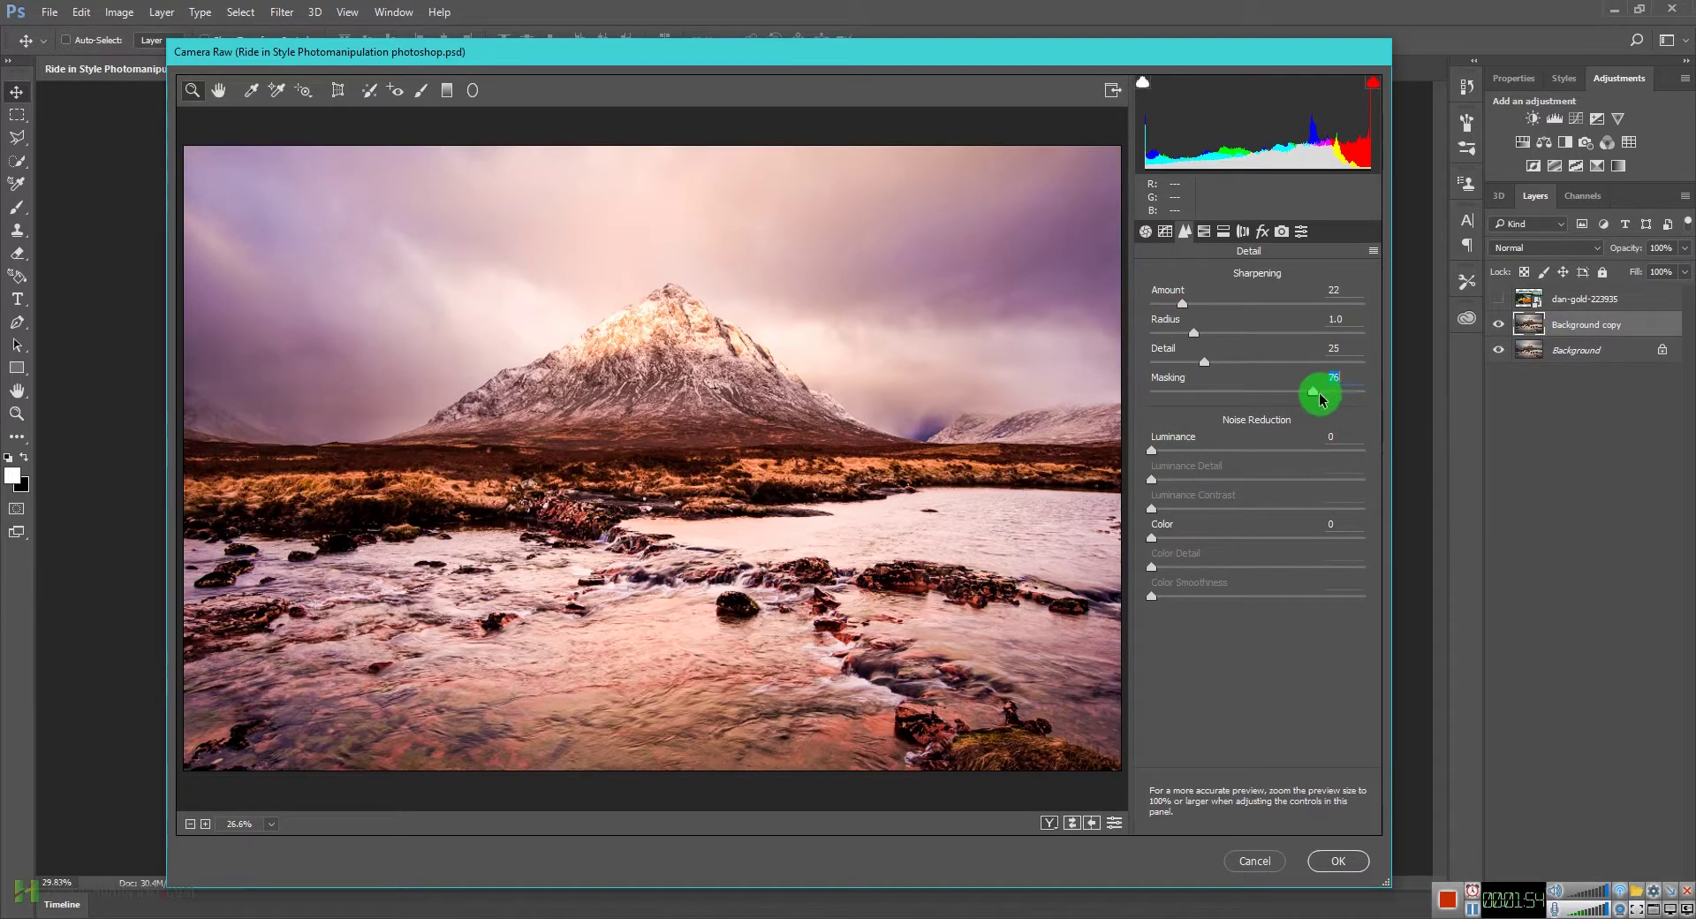
{"action": "key", "text": "alt"}
{"action": "left_click_drag", "start_coordinate": [1315, 396], "coordinate": [1310, 391]}
{"action": "left_click_drag", "start_coordinate": [1156, 458], "coordinate": [1180, 456]}
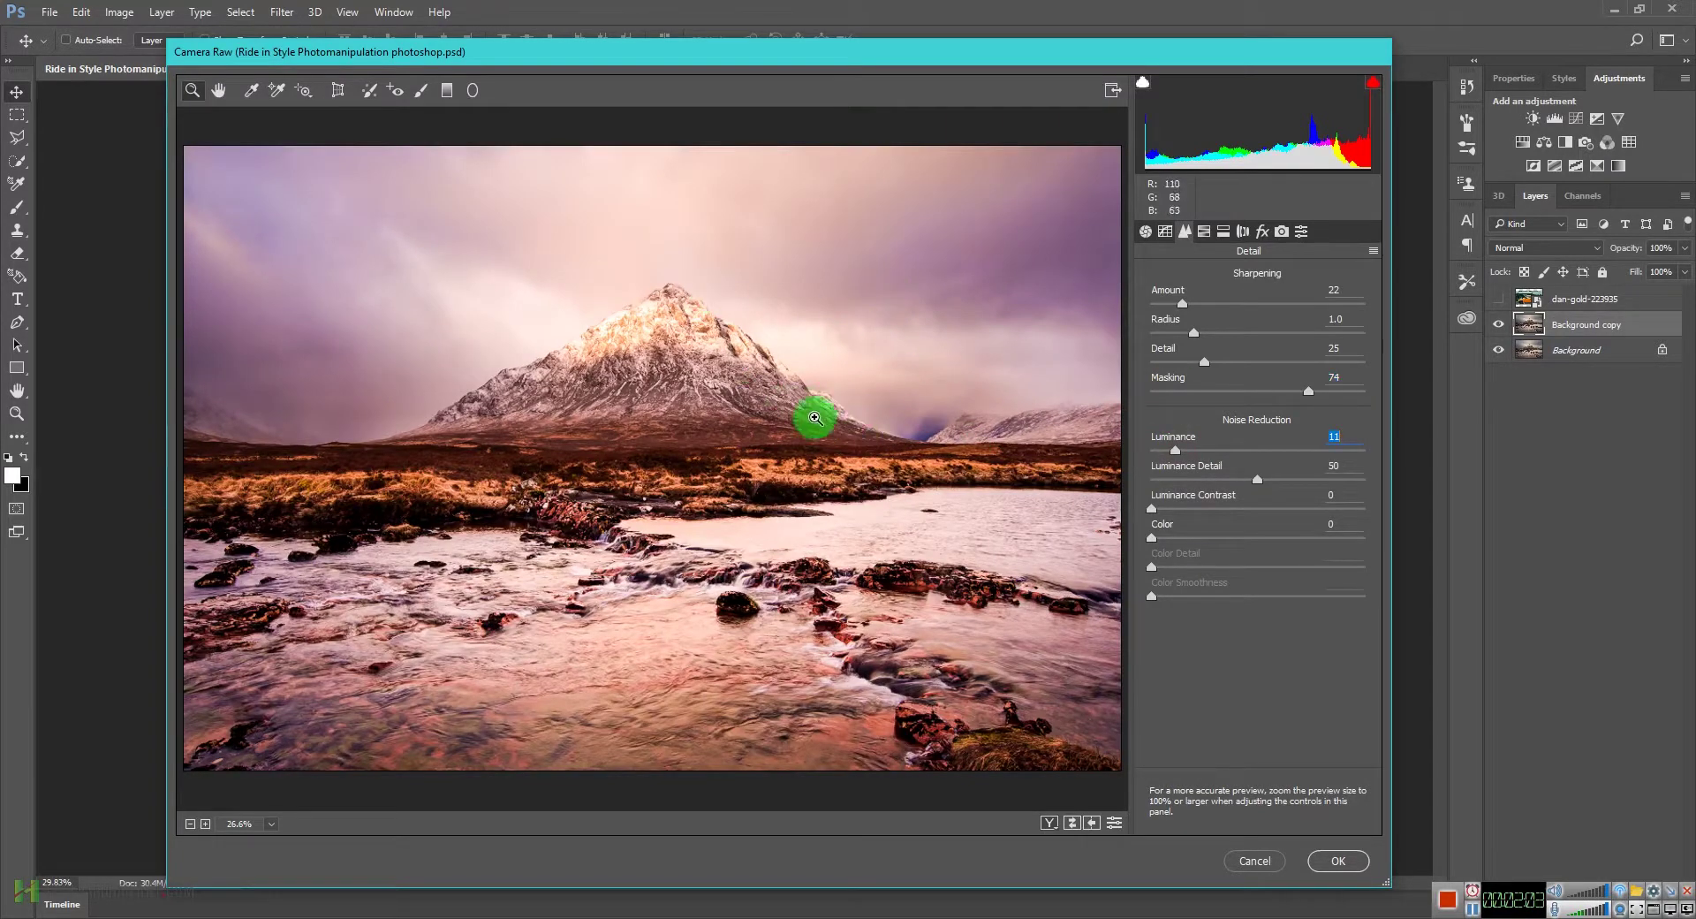
{"action": "left_click_drag", "start_coordinate": [1177, 451], "coordinate": [1188, 452]}
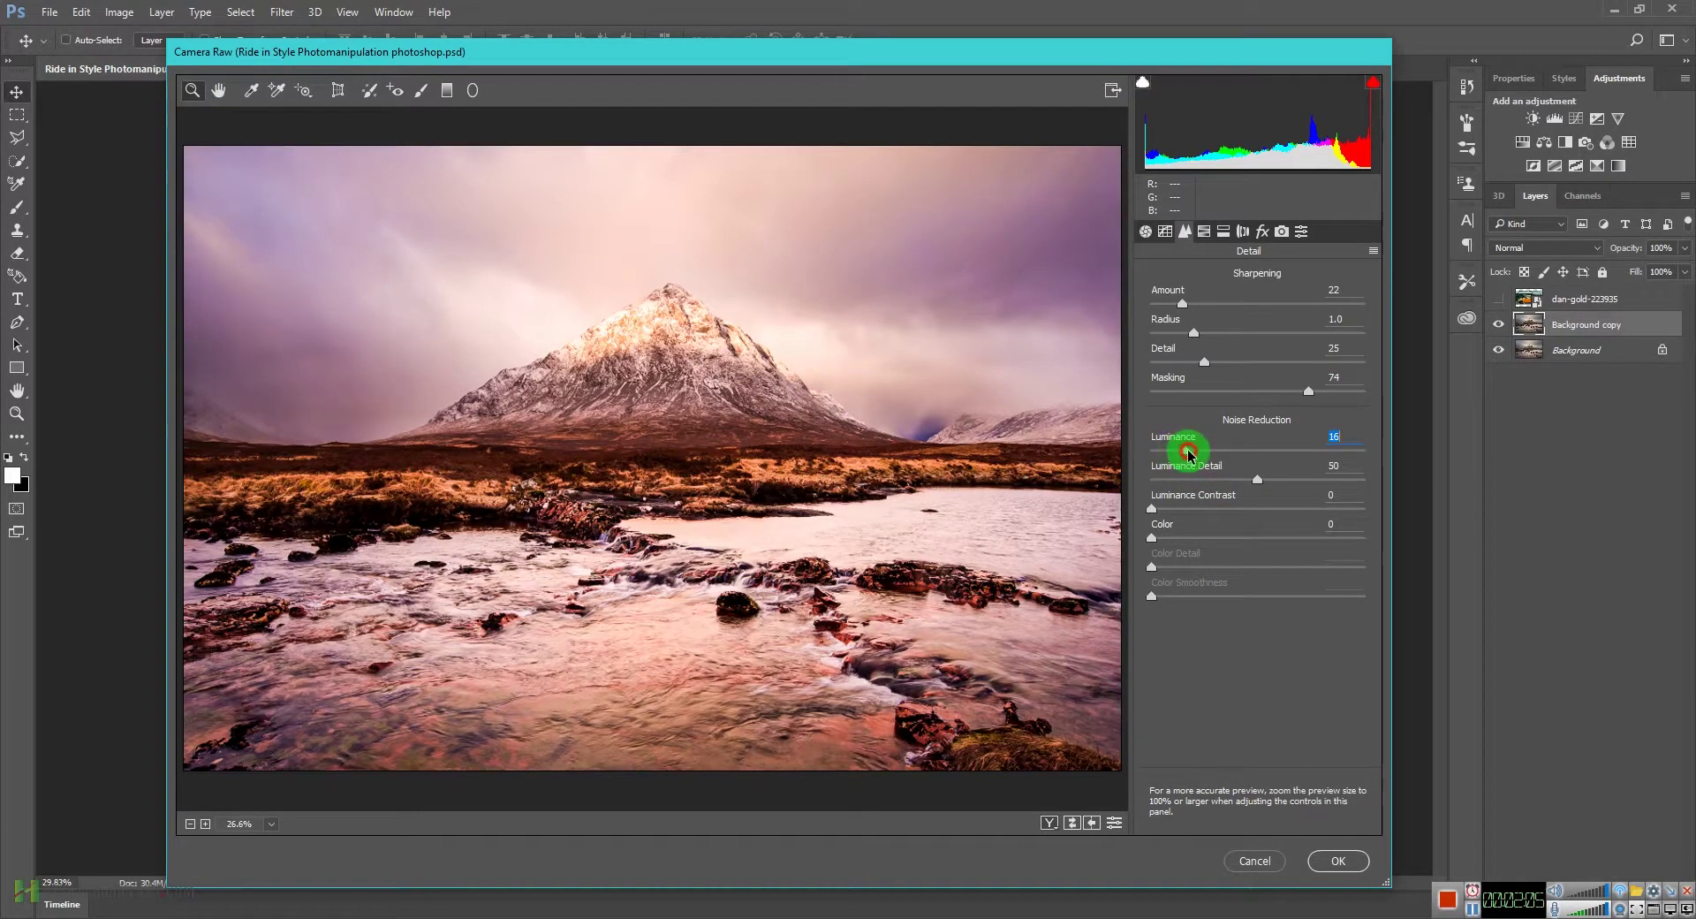
Step: Set the Post Crop Vignetting Amount to -13 and apply the Camera Raw filter
{"action": "left_click", "coordinate": [1243, 232]}
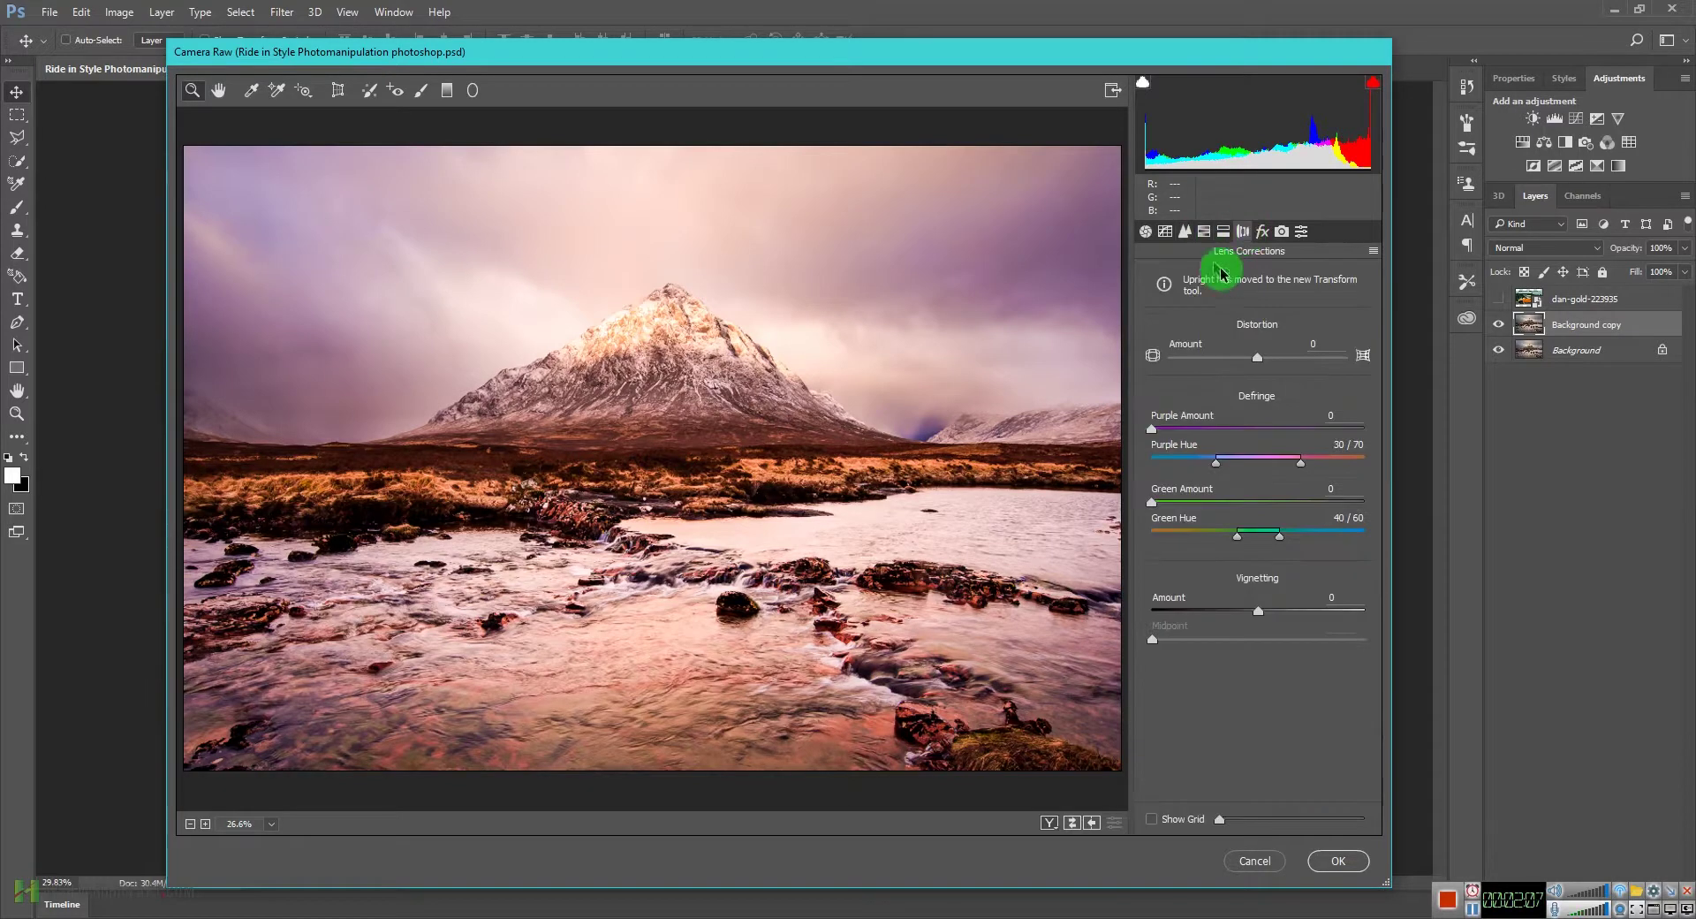
{"action": "left_click", "coordinate": [1225, 231]}
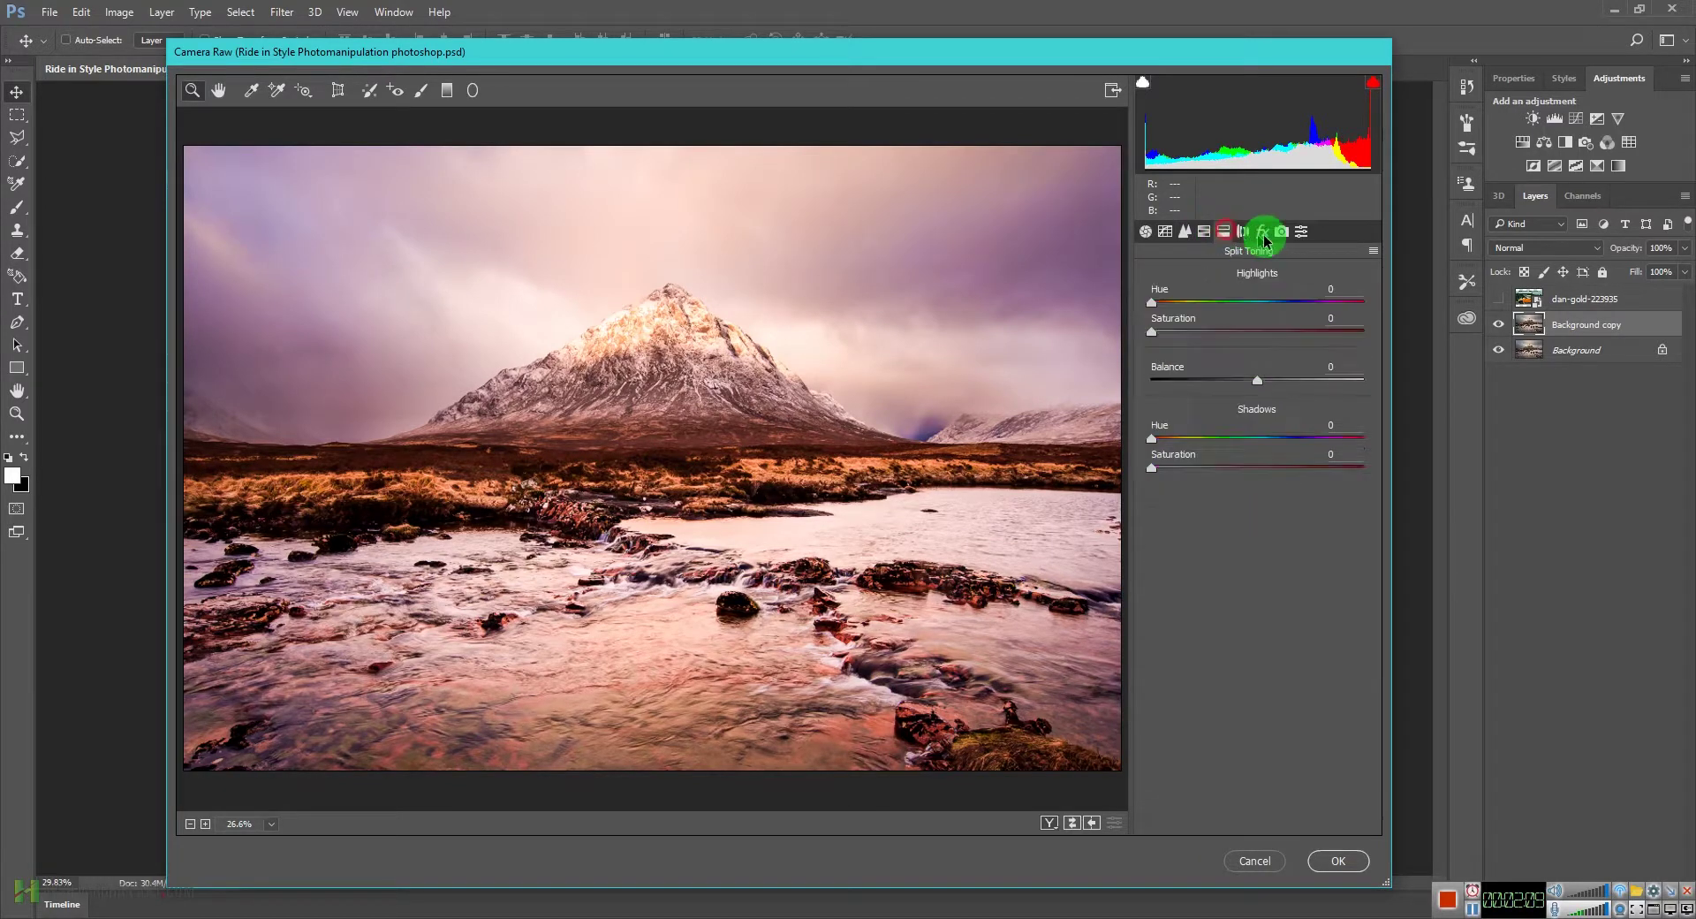
{"action": "left_click", "coordinate": [1262, 232]}
{"action": "left_click_drag", "start_coordinate": [1258, 528], "coordinate": [1244, 526]}
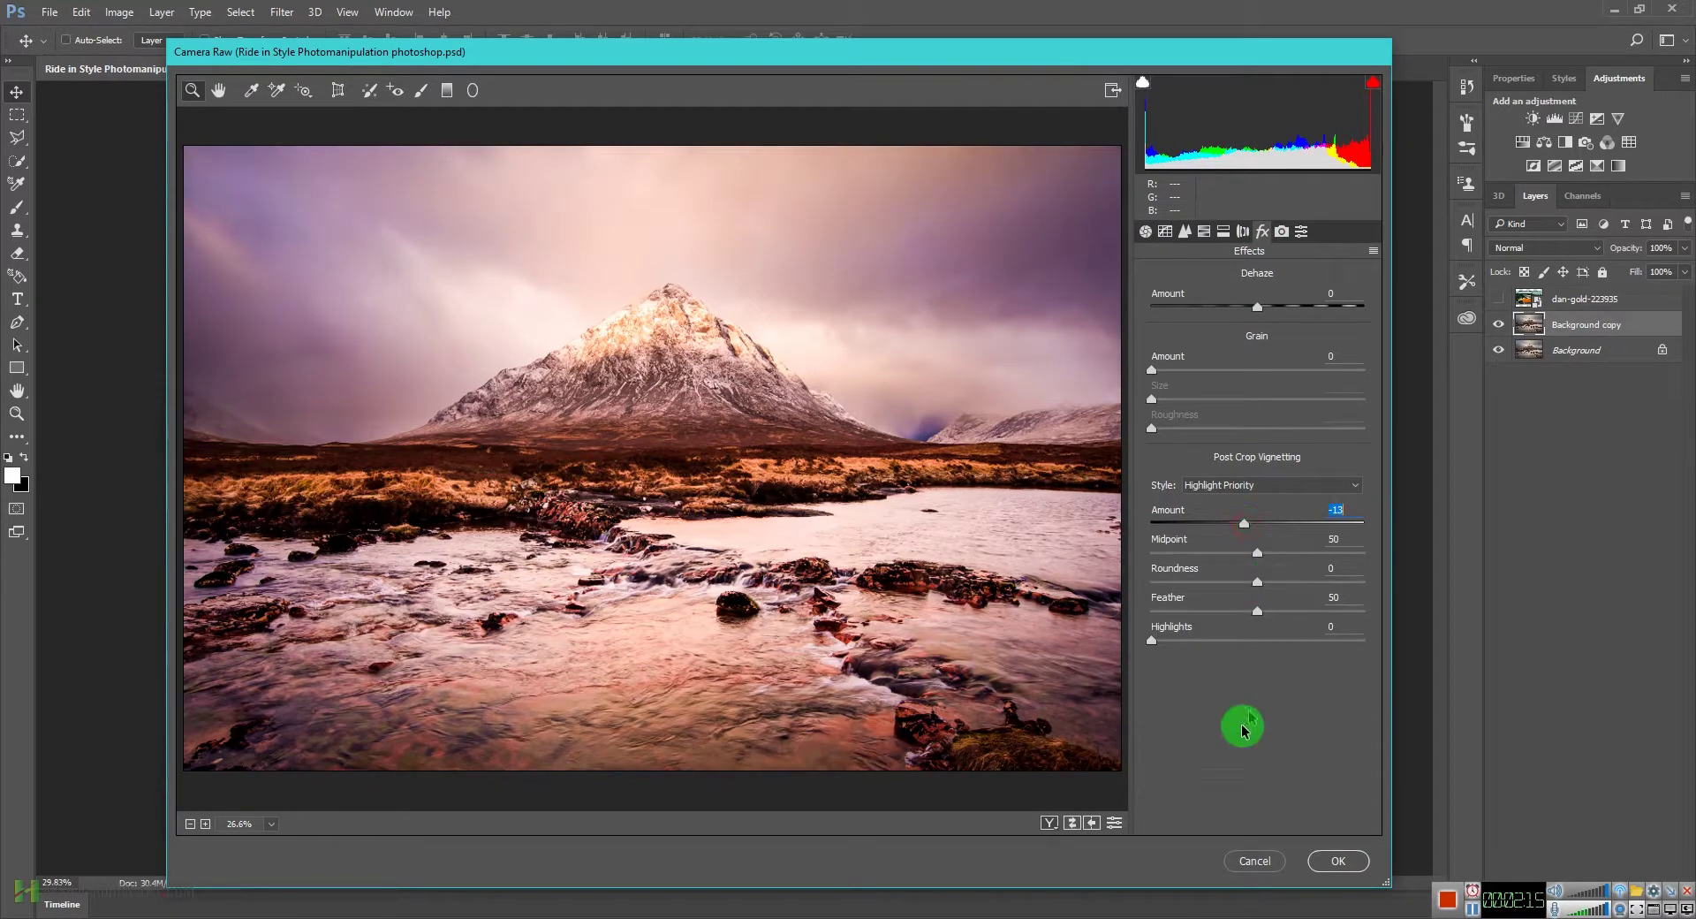
{"action": "left_click", "coordinate": [1337, 861]}
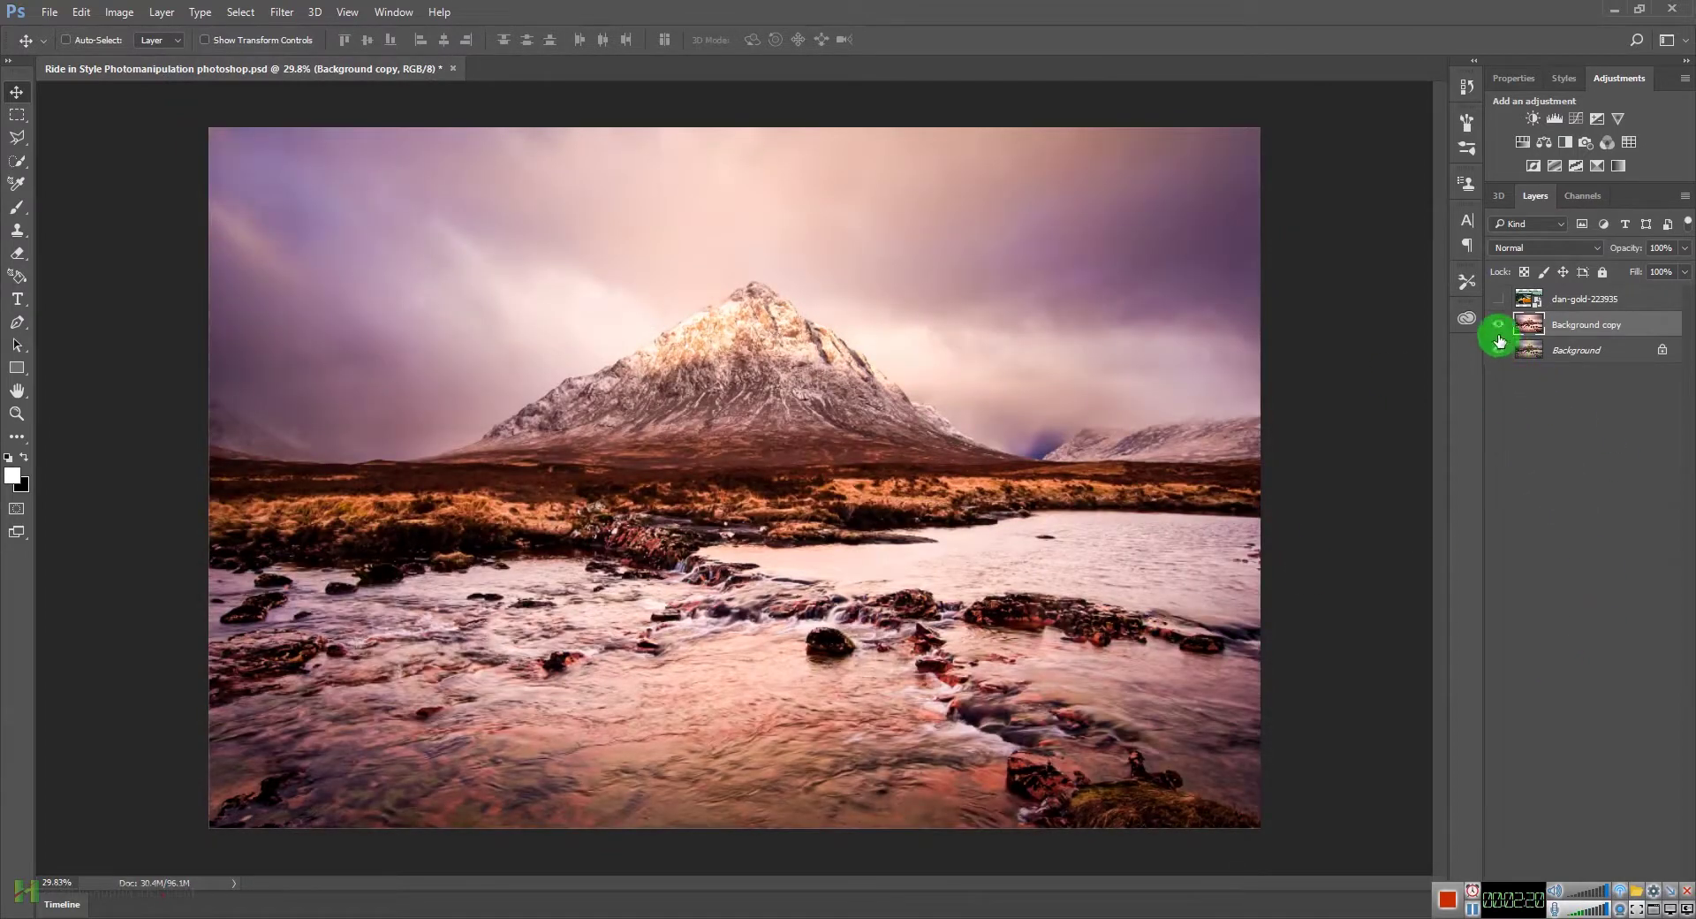
Step: Compare the landscape before and after the colour grading by toggling the background copy's visibility
{"action": "left_click", "coordinate": [1499, 324]}
{"action": "left_click", "coordinate": [1499, 324]}
{"action": "left_click", "coordinate": [1499, 325]}
{"action": "left_click", "coordinate": [1499, 324]}
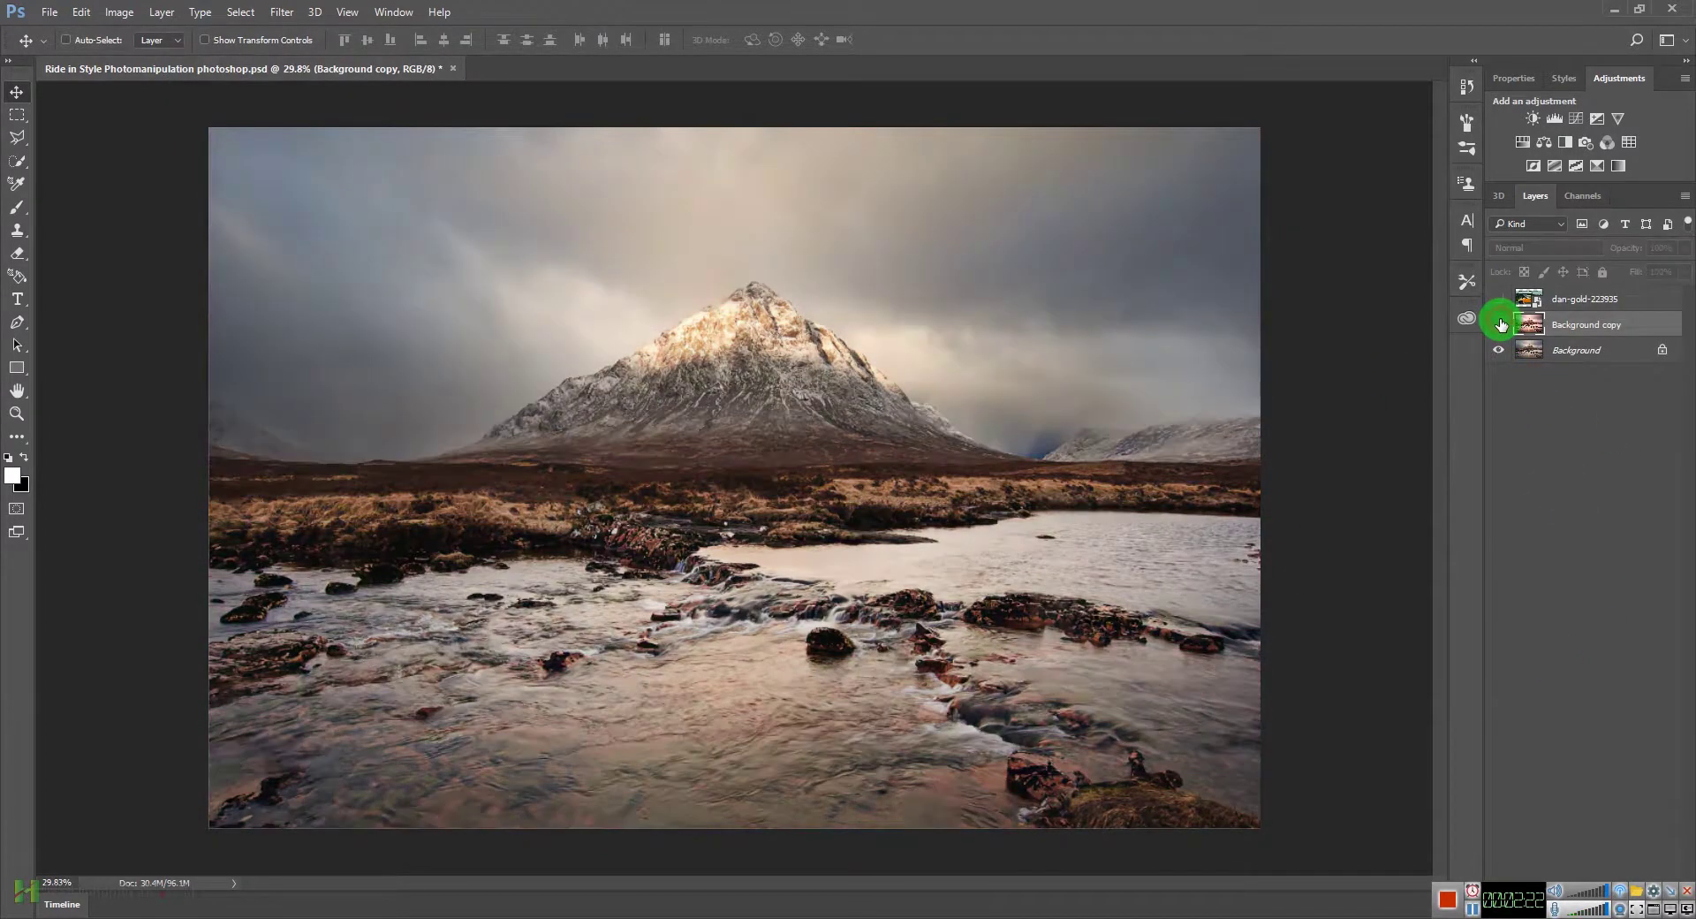
{"action": "left_click", "coordinate": [1499, 324]}
{"action": "left_click", "coordinate": [1499, 325]}
{"action": "left_click", "coordinate": [1499, 324]}
{"action": "left_click", "coordinate": [1498, 325]}
{"action": "left_click", "coordinate": [1499, 324]}
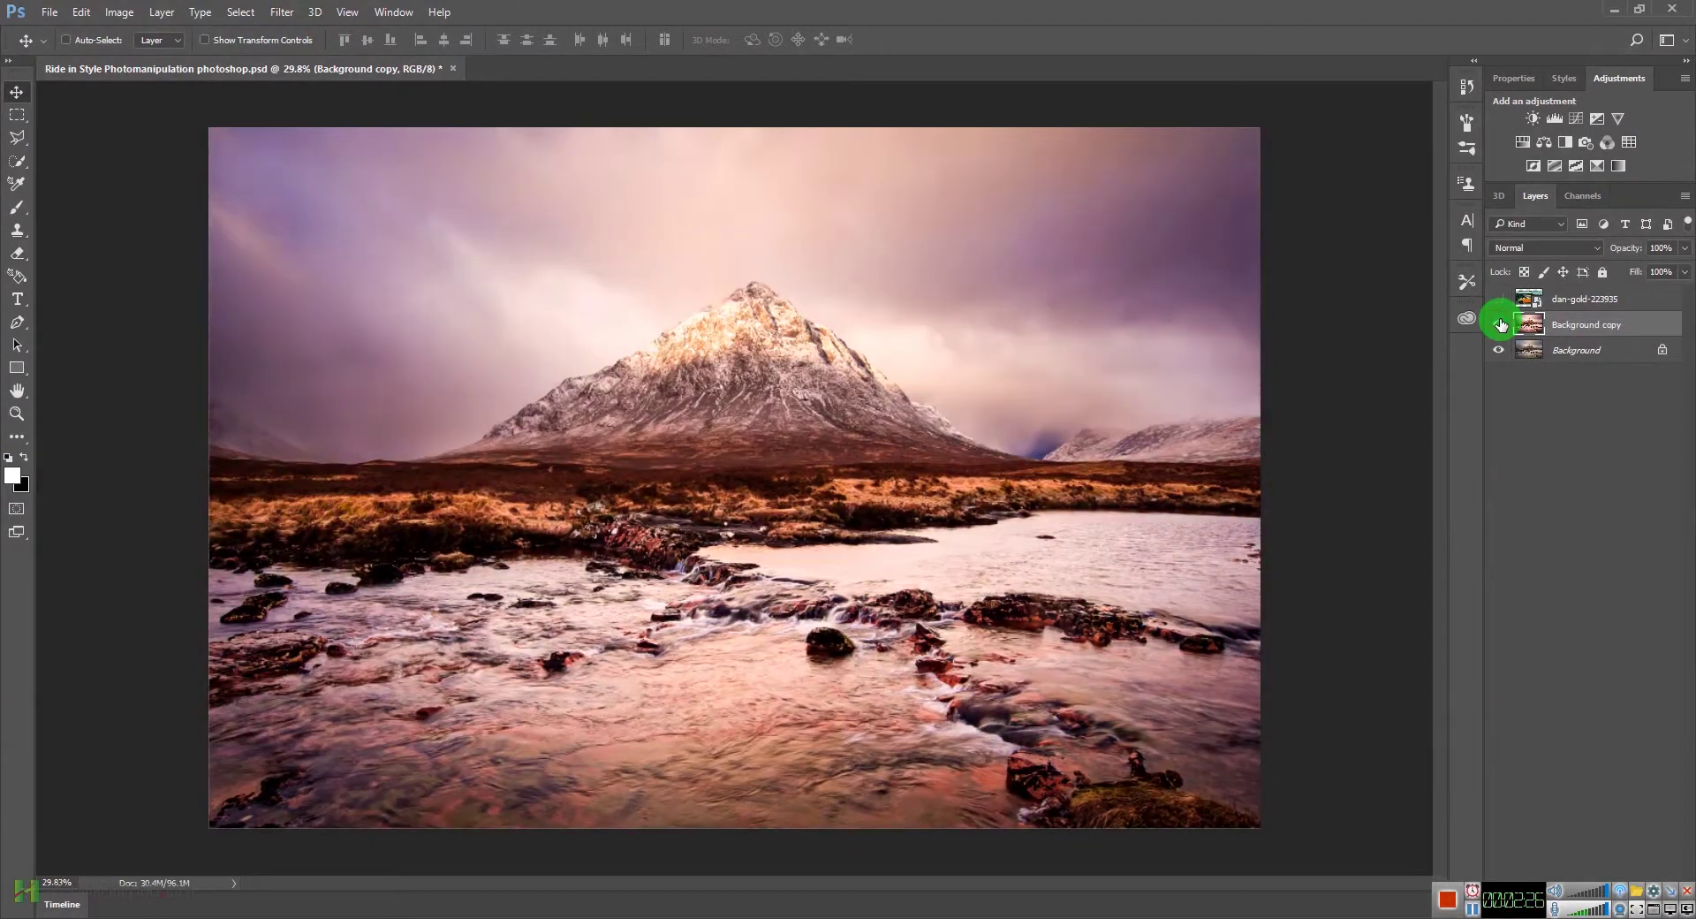
Step: Save the document and purge all undo, clipboard and history data
{"action": "key", "text": "ctrl+s"}
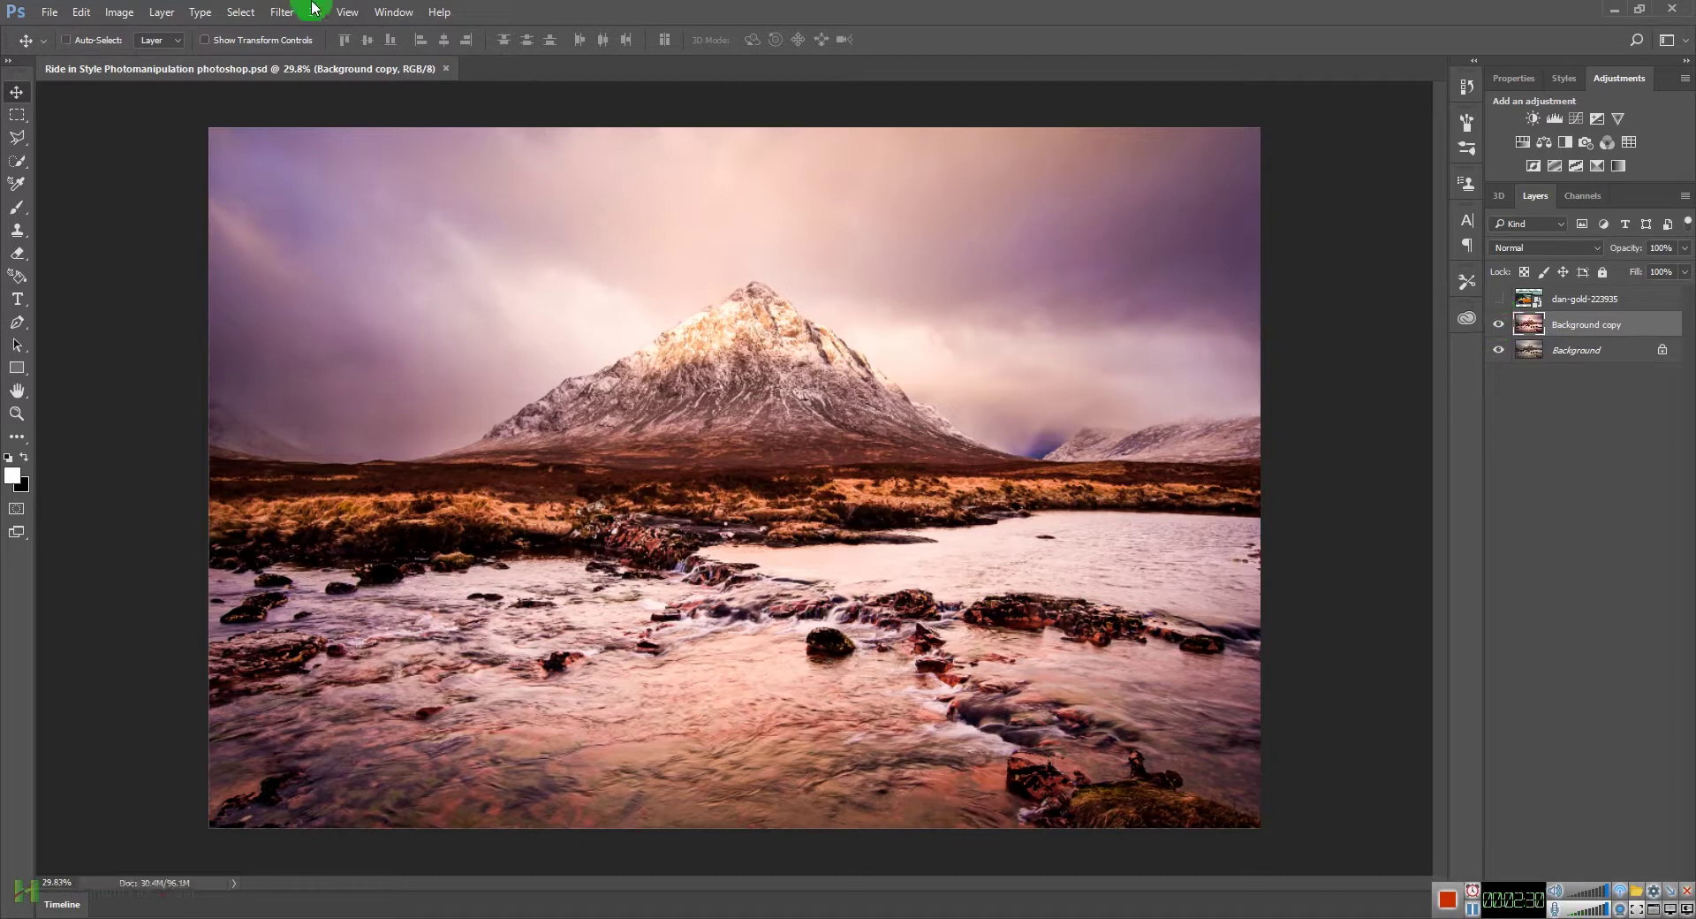
{"action": "left_click", "coordinate": [80, 12]}
{"action": "mouse_move", "coordinate": [307, 520]}
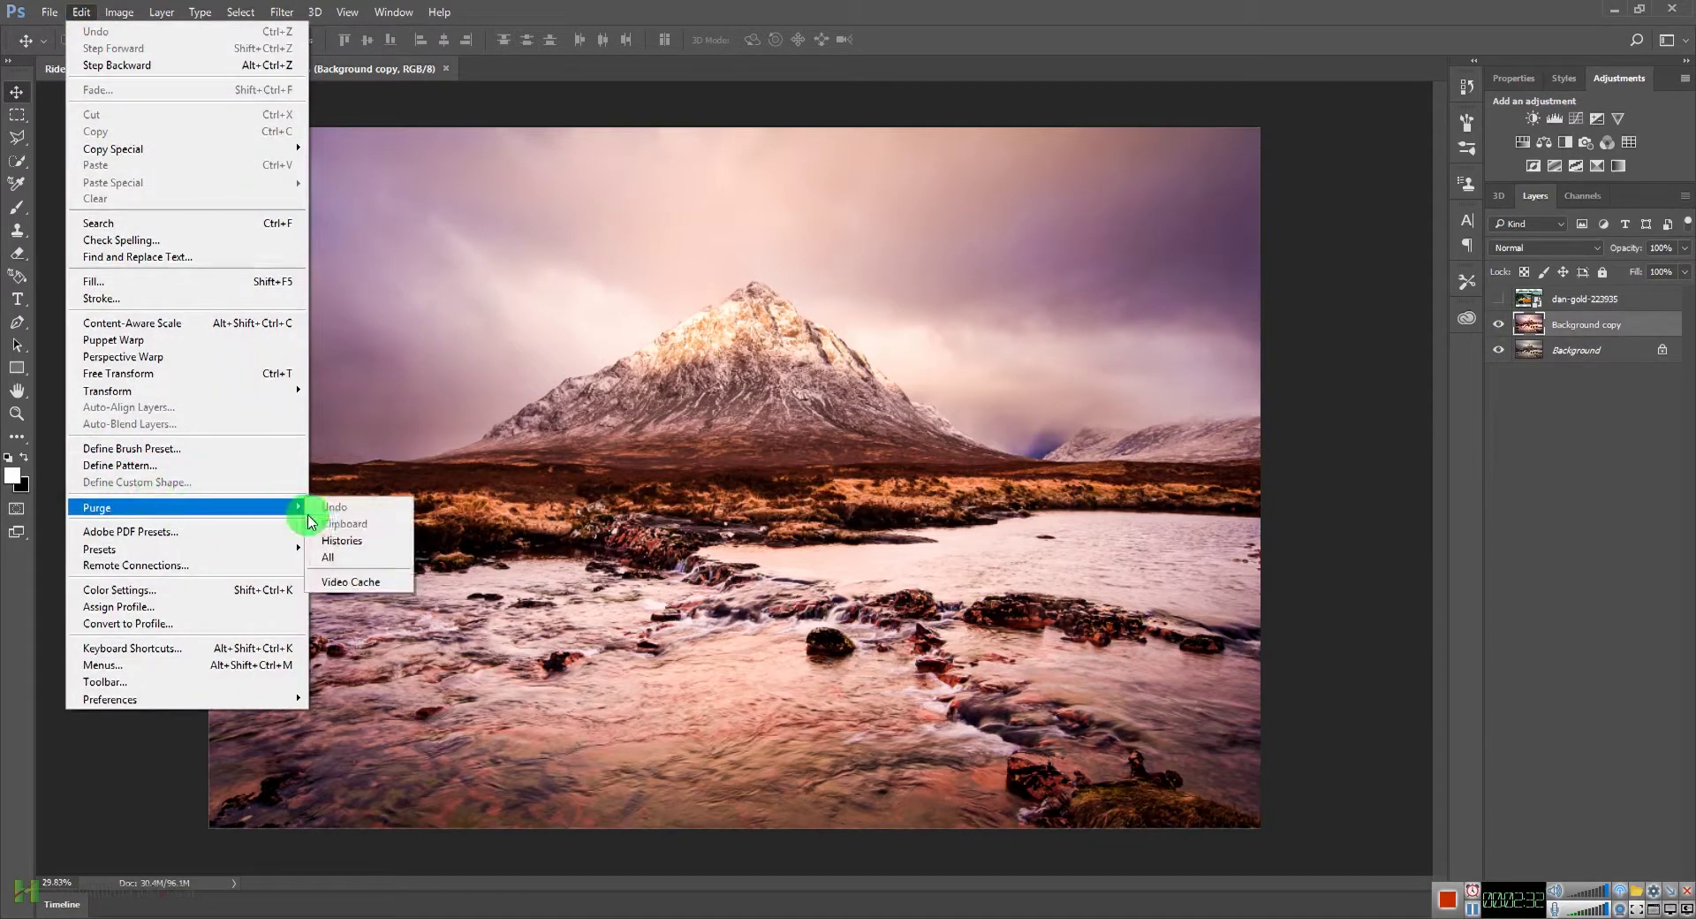
{"action": "left_click", "coordinate": [335, 568]}
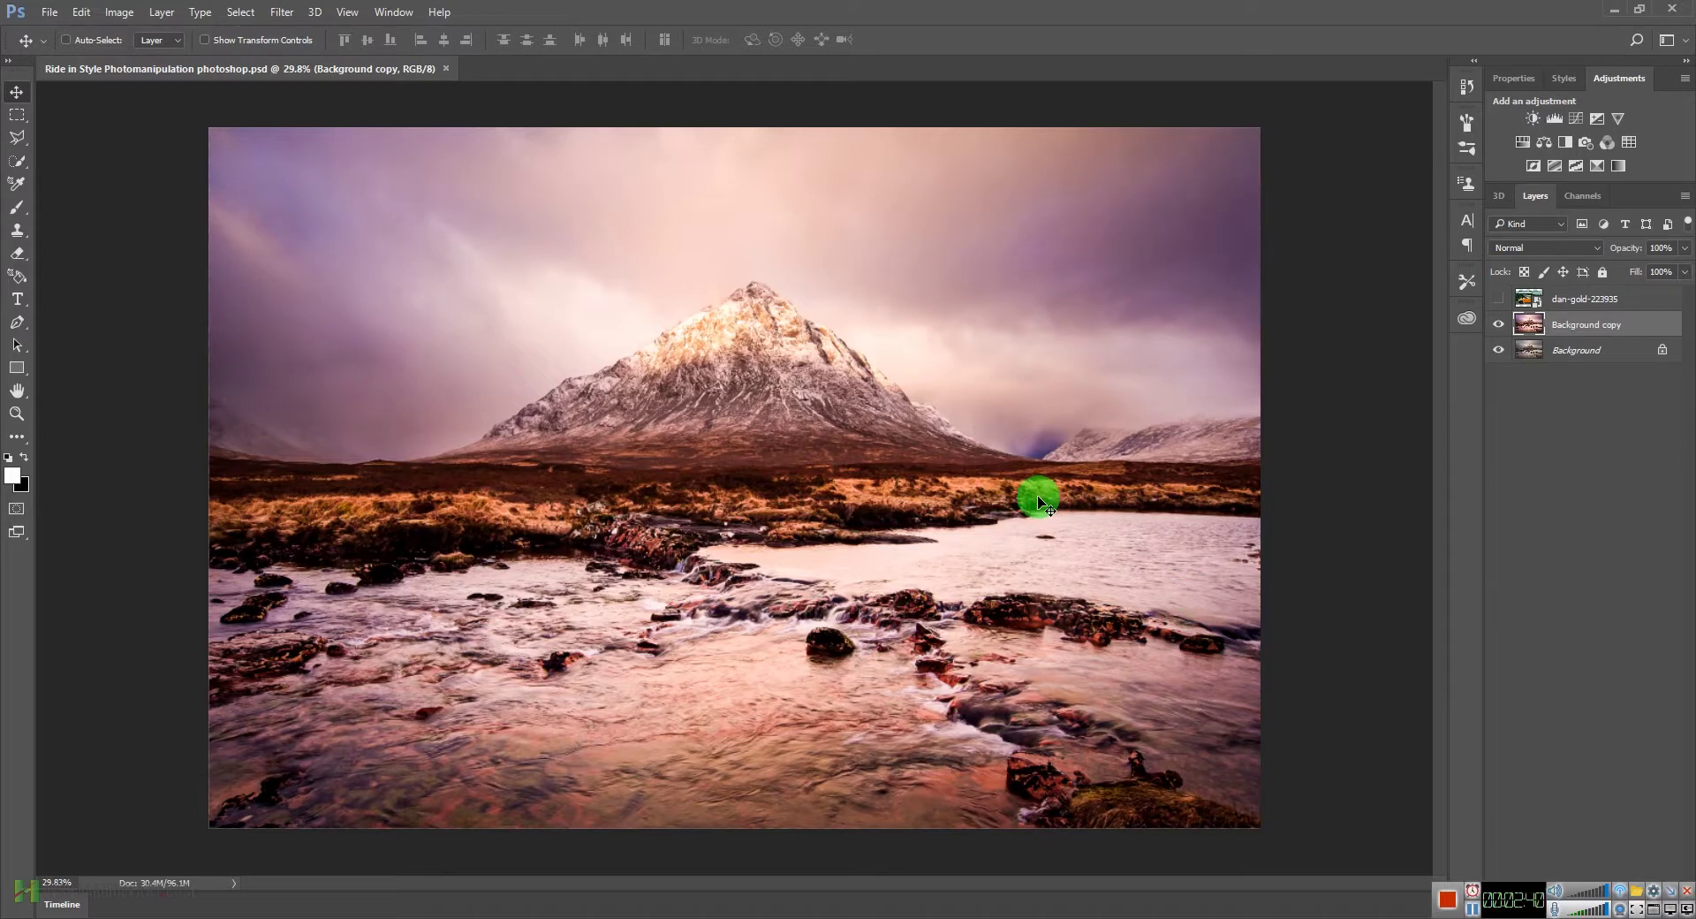
Step: Show the orange car layer and select the whole car with the Quick Selection tool
{"action": "left_click", "coordinate": [1498, 299]}
{"action": "left_click", "coordinate": [1525, 303]}
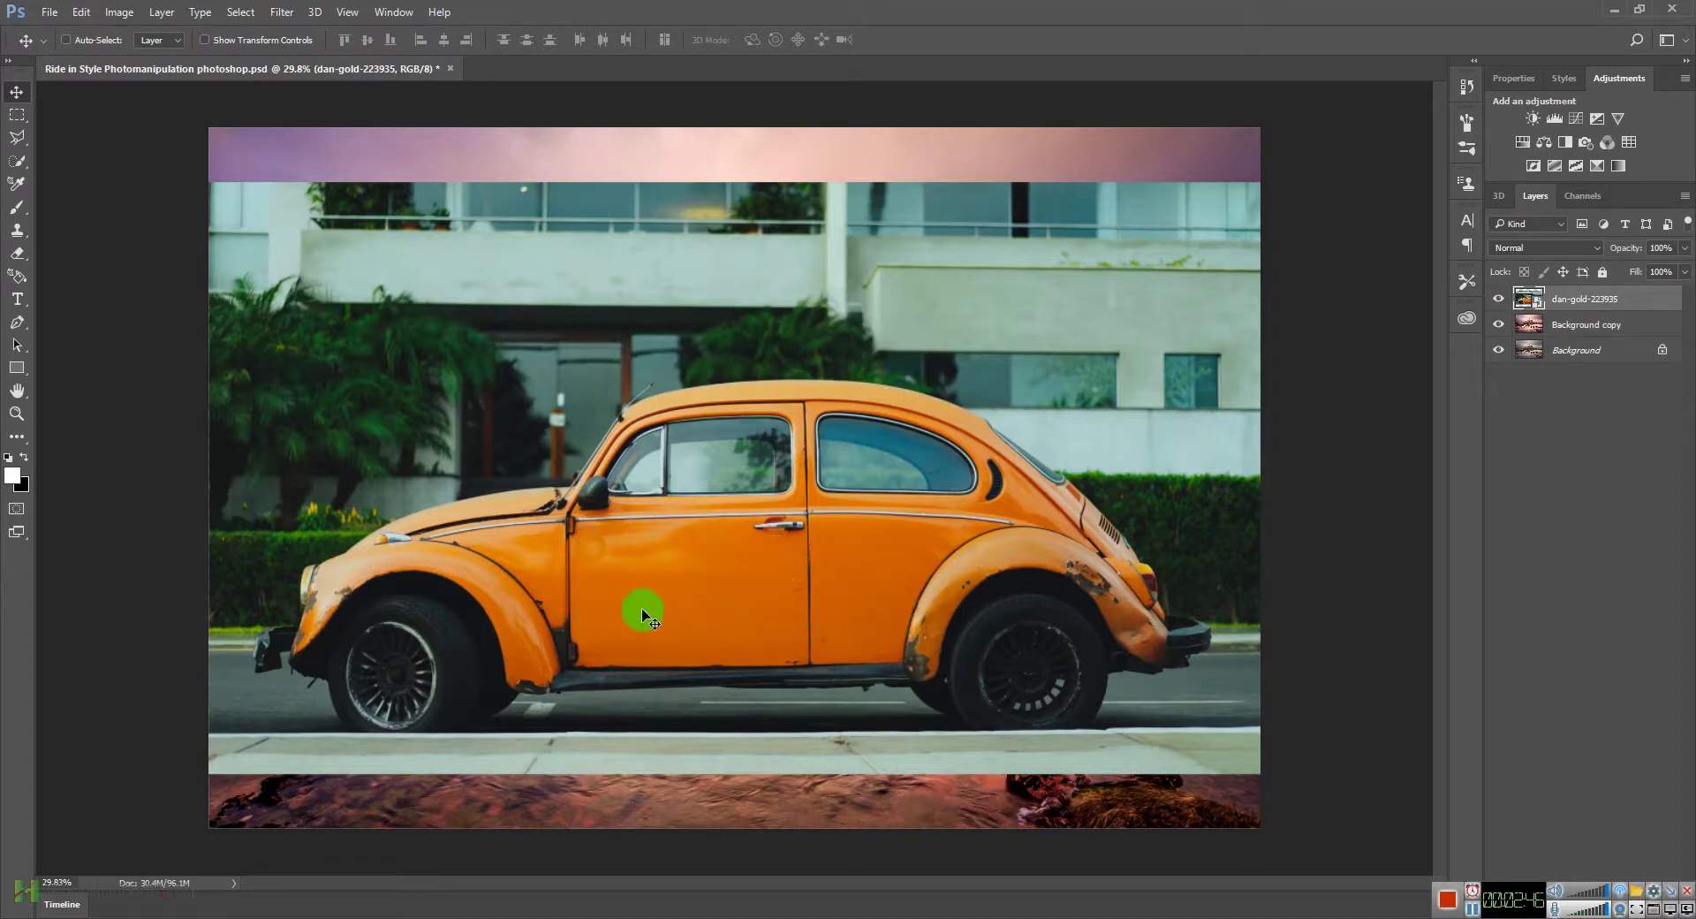
{"action": "scroll", "coordinate": [671, 586], "scroll_direction": "up", "scroll_amount": 2}
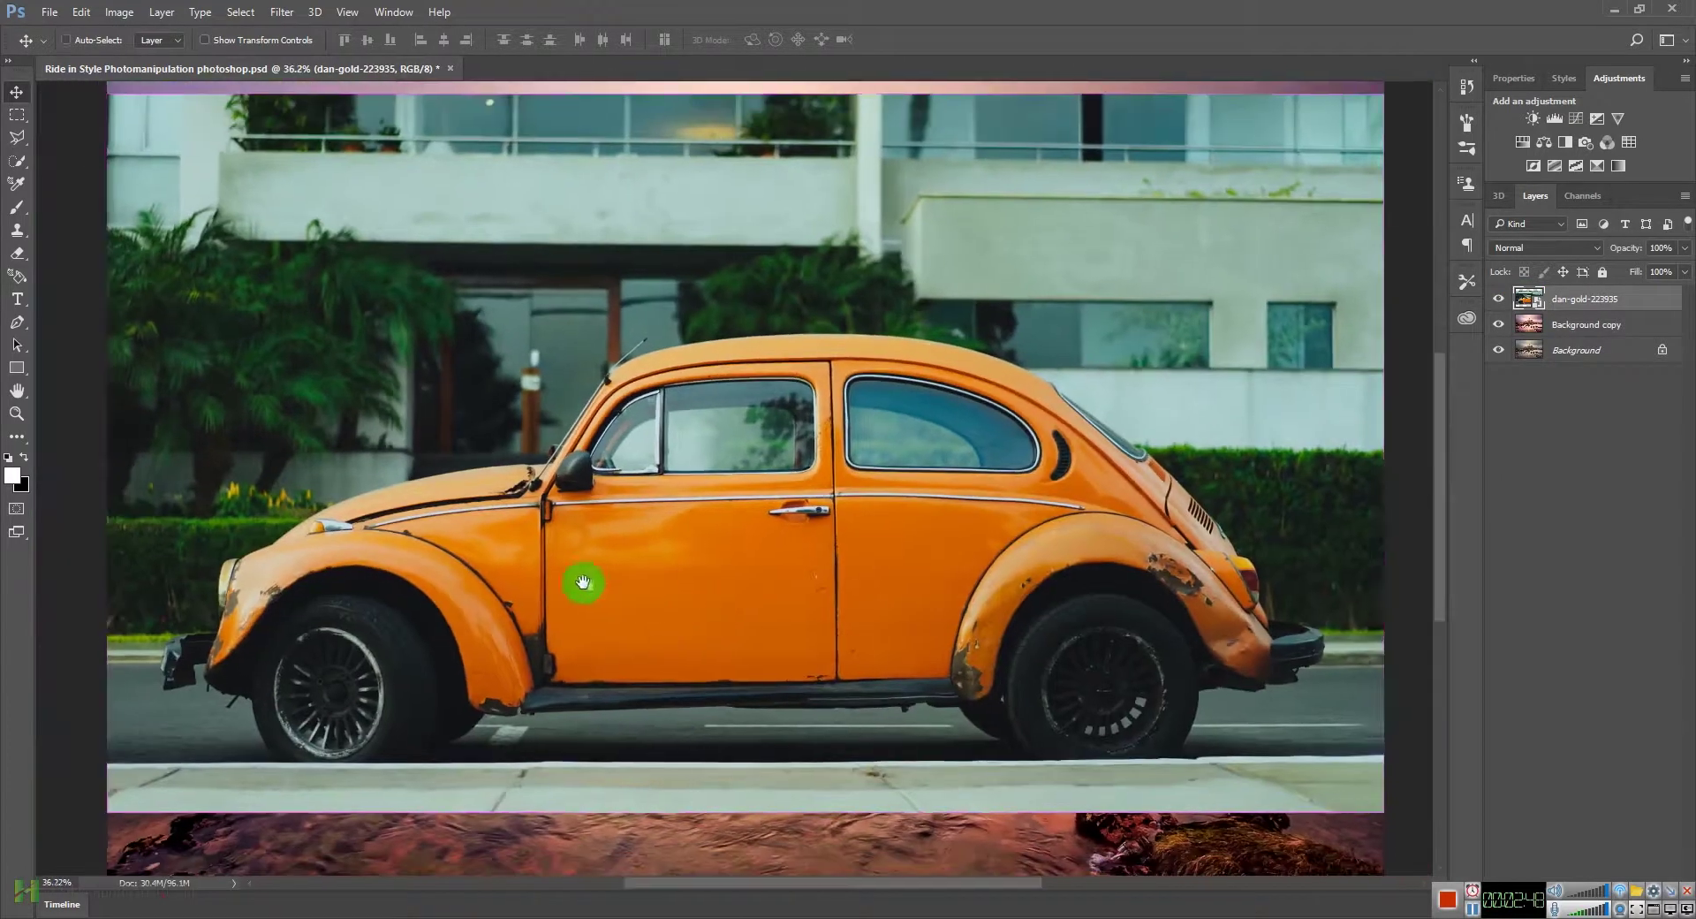
{"action": "left_click", "coordinate": [19, 142]}
{"action": "left_click_drag", "start_coordinate": [18, 162], "coordinate": [88, 165]}
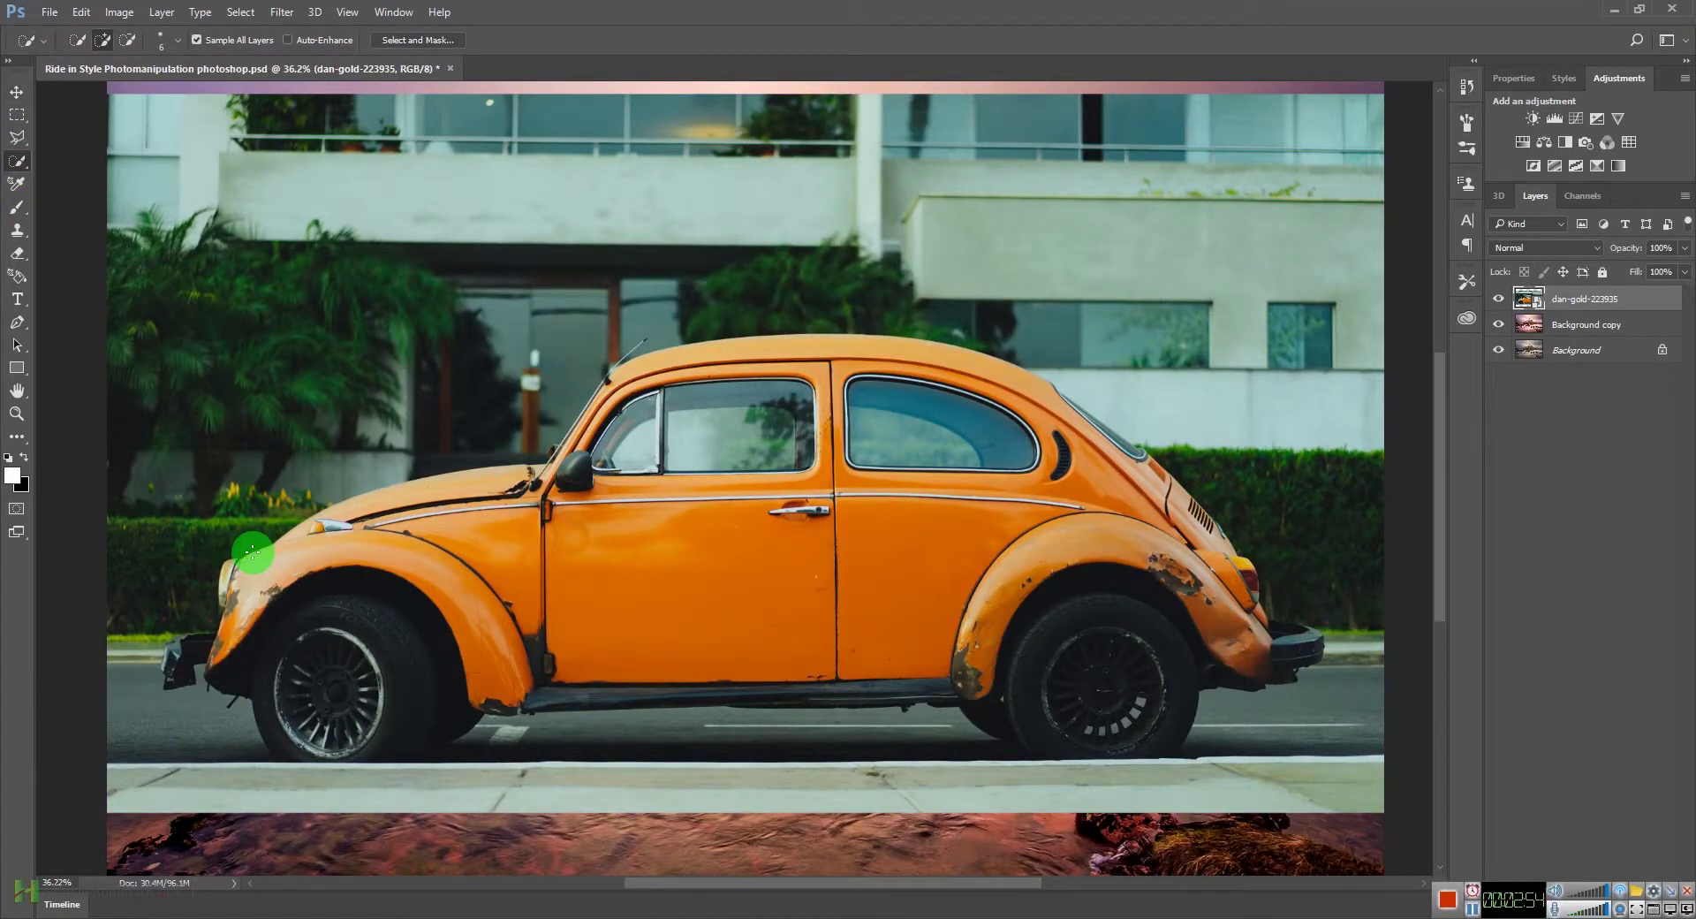
{"action": "mouse_move", "coordinate": [238, 574]}
{"action": "left_mouse_down"}
{"action": "mouse_move", "coordinate": [236, 642]}
{"action": "mouse_move", "coordinate": [237, 591]}
{"action": "mouse_move", "coordinate": [364, 521]}
{"action": "mouse_move", "coordinate": [341, 518]}
{"action": "mouse_move", "coordinate": [587, 483]}
{"action": "mouse_move", "coordinate": [529, 475]}
{"action": "mouse_move", "coordinate": [577, 467]}
{"action": "mouse_move", "coordinate": [591, 435]}
{"action": "mouse_move", "coordinate": [568, 451]}
{"action": "mouse_move", "coordinate": [638, 368]}
{"action": "mouse_move", "coordinate": [949, 345]}
{"action": "mouse_move", "coordinate": [1030, 369]}
{"action": "mouse_move", "coordinate": [1125, 437]}
{"action": "mouse_move", "coordinate": [1134, 489]}
{"action": "mouse_move", "coordinate": [1128, 473]}
{"action": "mouse_move", "coordinate": [1195, 524]}
{"action": "mouse_move", "coordinate": [1252, 625]}
{"action": "mouse_move", "coordinate": [1172, 635]}
{"action": "mouse_move", "coordinate": [1264, 649]}
{"action": "mouse_move", "coordinate": [858, 470]}
{"action": "left_mouse_up"}
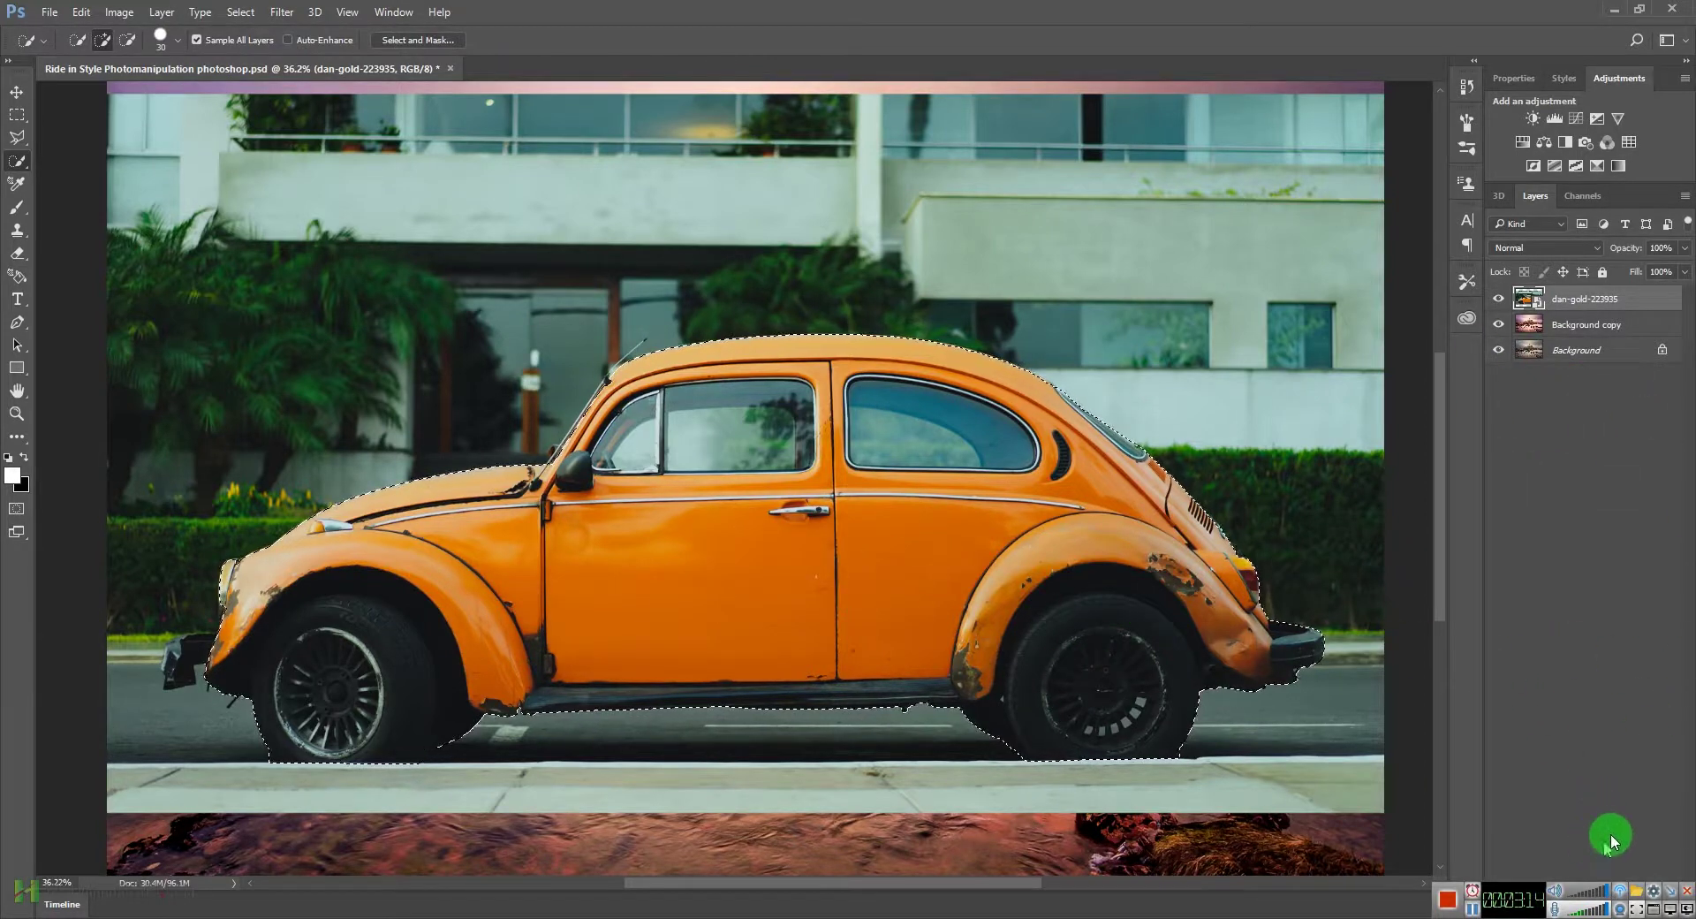
Step: Add a layer mask from the selection so that only the car remains over the mountain landscape
{"action": "left_click", "coordinate": [1669, 901]}
{"action": "left_click", "coordinate": [1568, 907]}
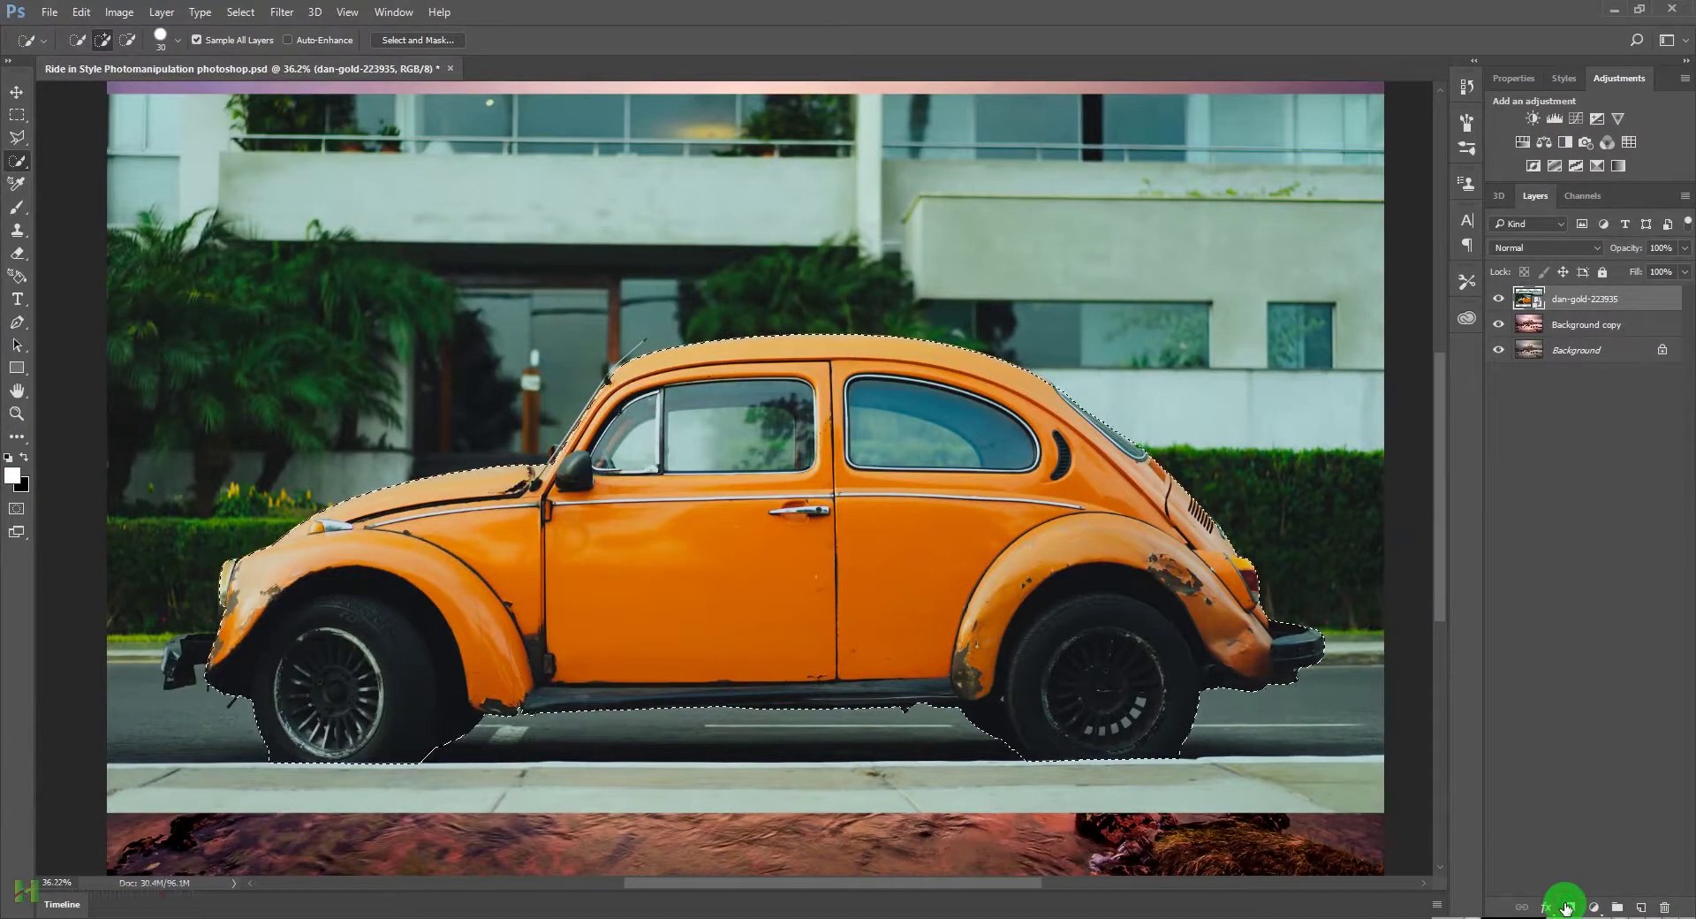
{"action": "left_click", "coordinate": [1566, 907]}
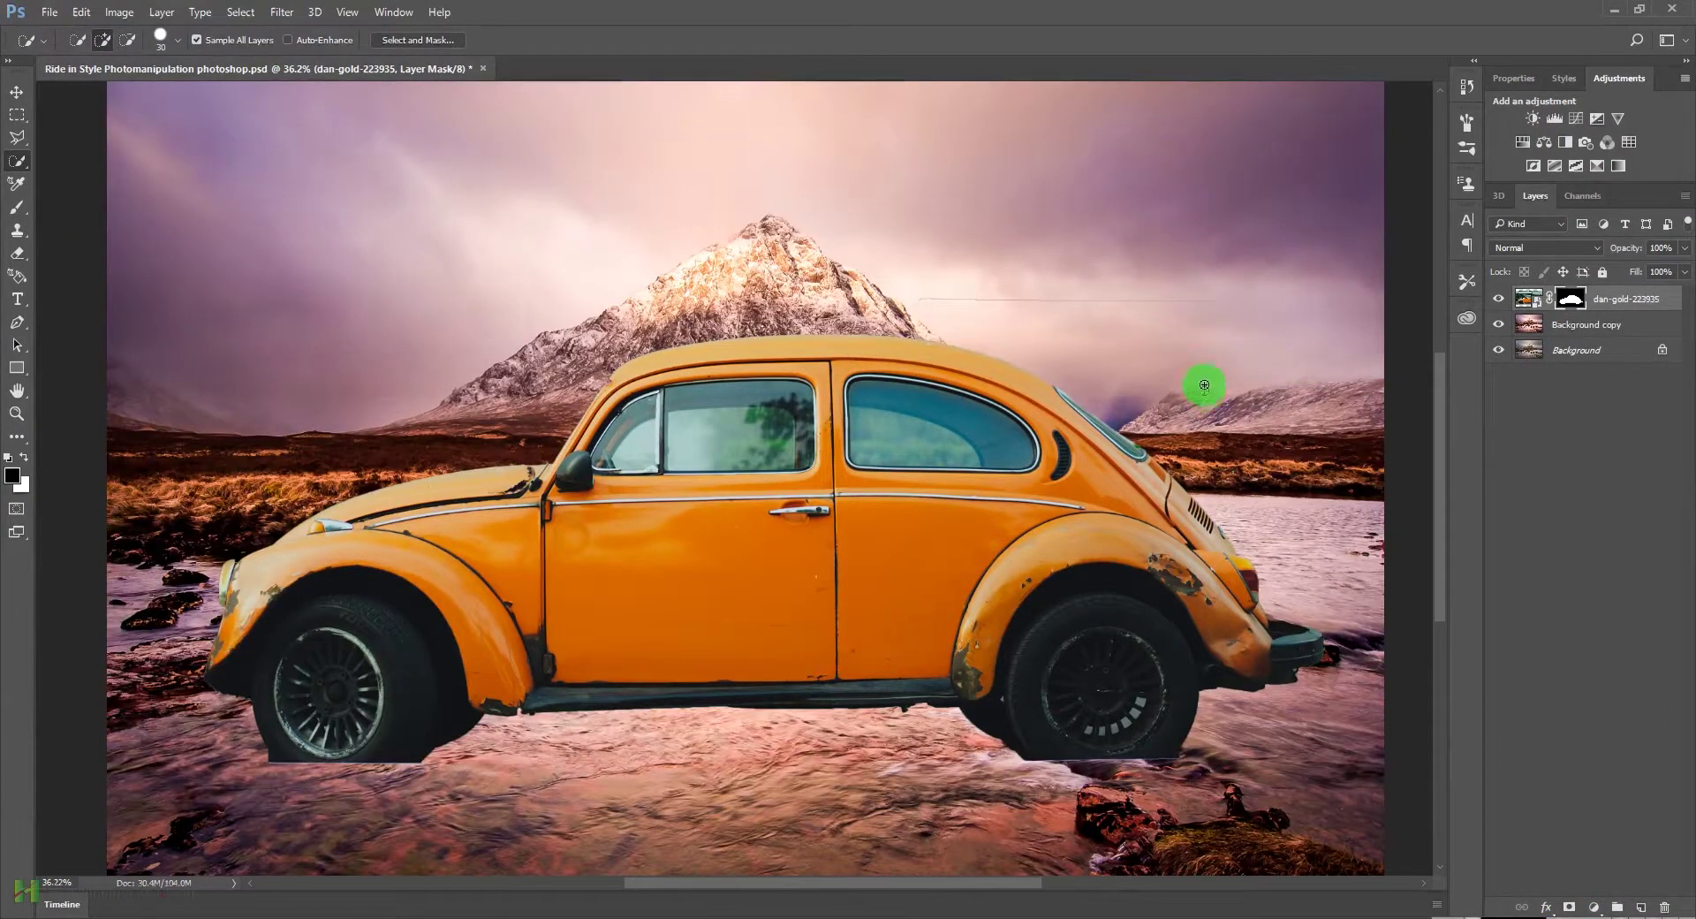
Step: Examine the car cutout's edges along the roof, windows and rear, and the sky area beside the mountain
{"action": "scroll", "coordinate": [965, 495], "scroll_direction": "down", "scroll_amount": 2}
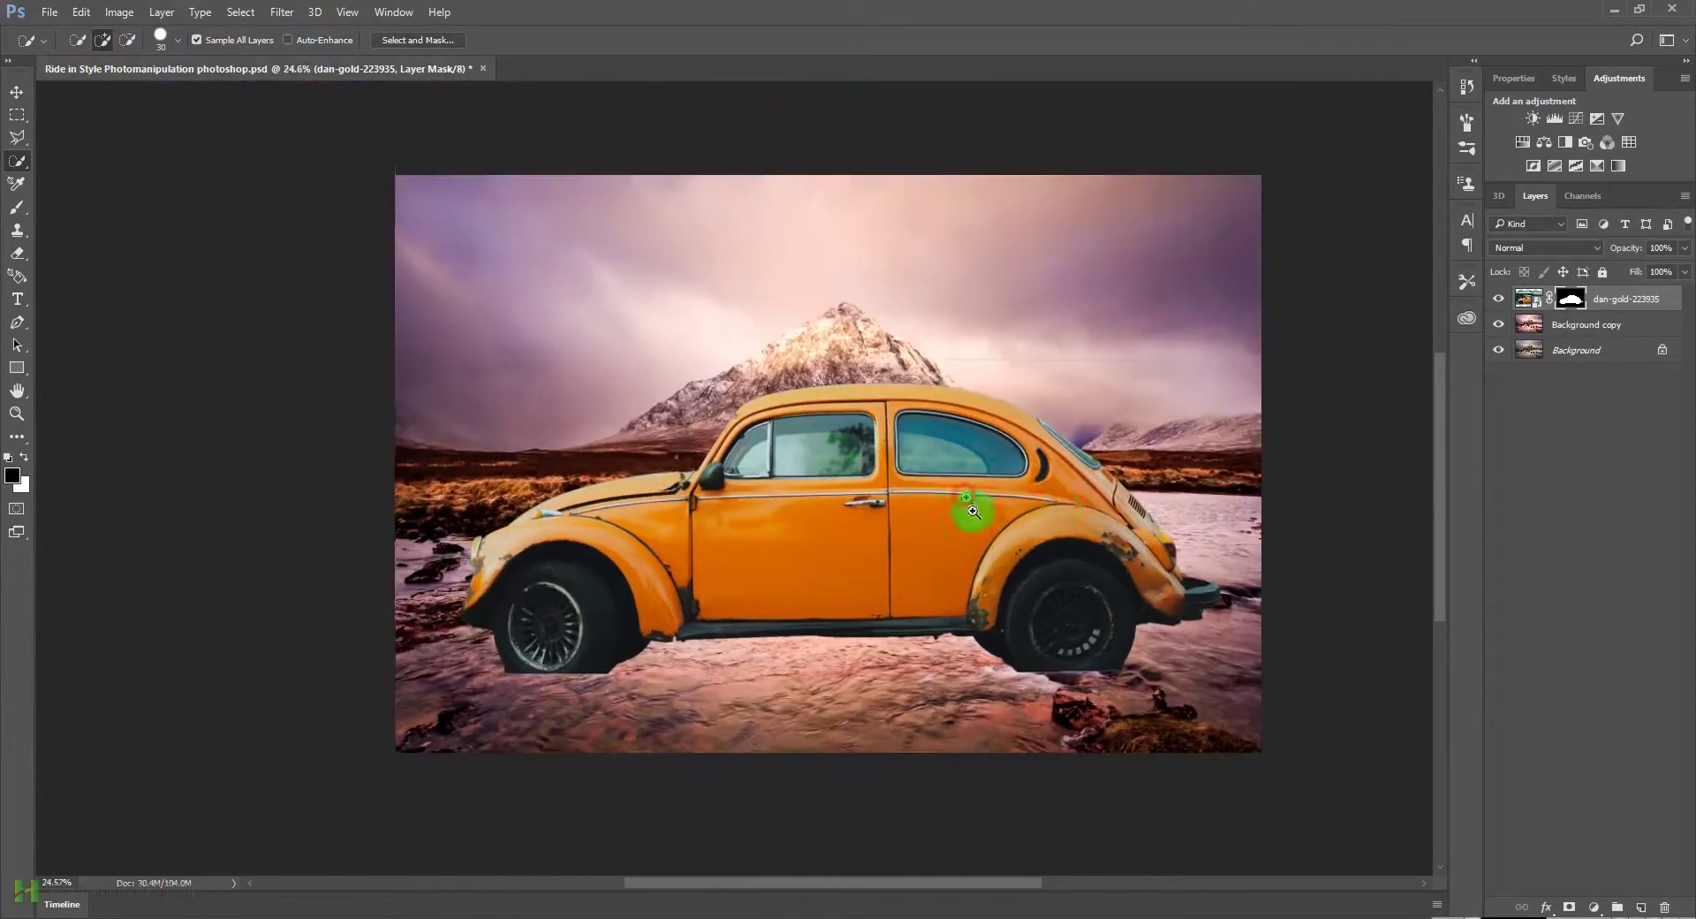
{"action": "scroll", "coordinate": [965, 496], "scroll_direction": "up", "scroll_amount": 2}
{"action": "scroll", "coordinate": [1074, 447], "scroll_direction": "right", "scroll_amount": 2}
{"action": "left_click_drag", "start_coordinate": [1075, 447], "coordinate": [1018, 484]}
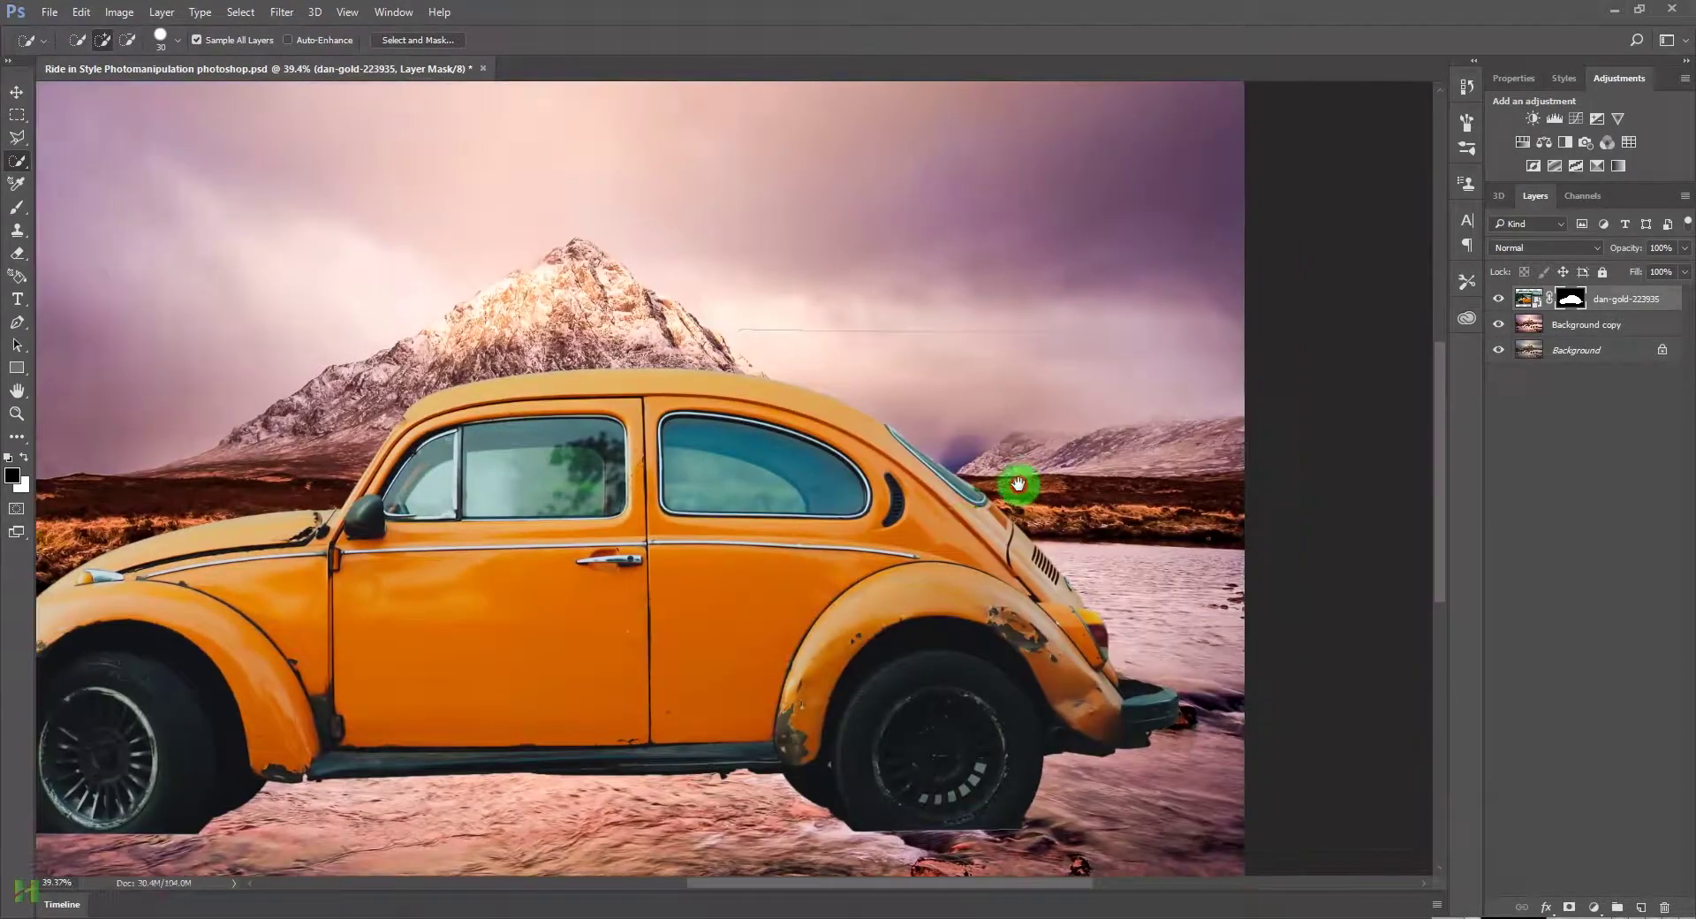
{"action": "scroll", "coordinate": [871, 376], "scroll_direction": "up", "scroll_amount": 1}
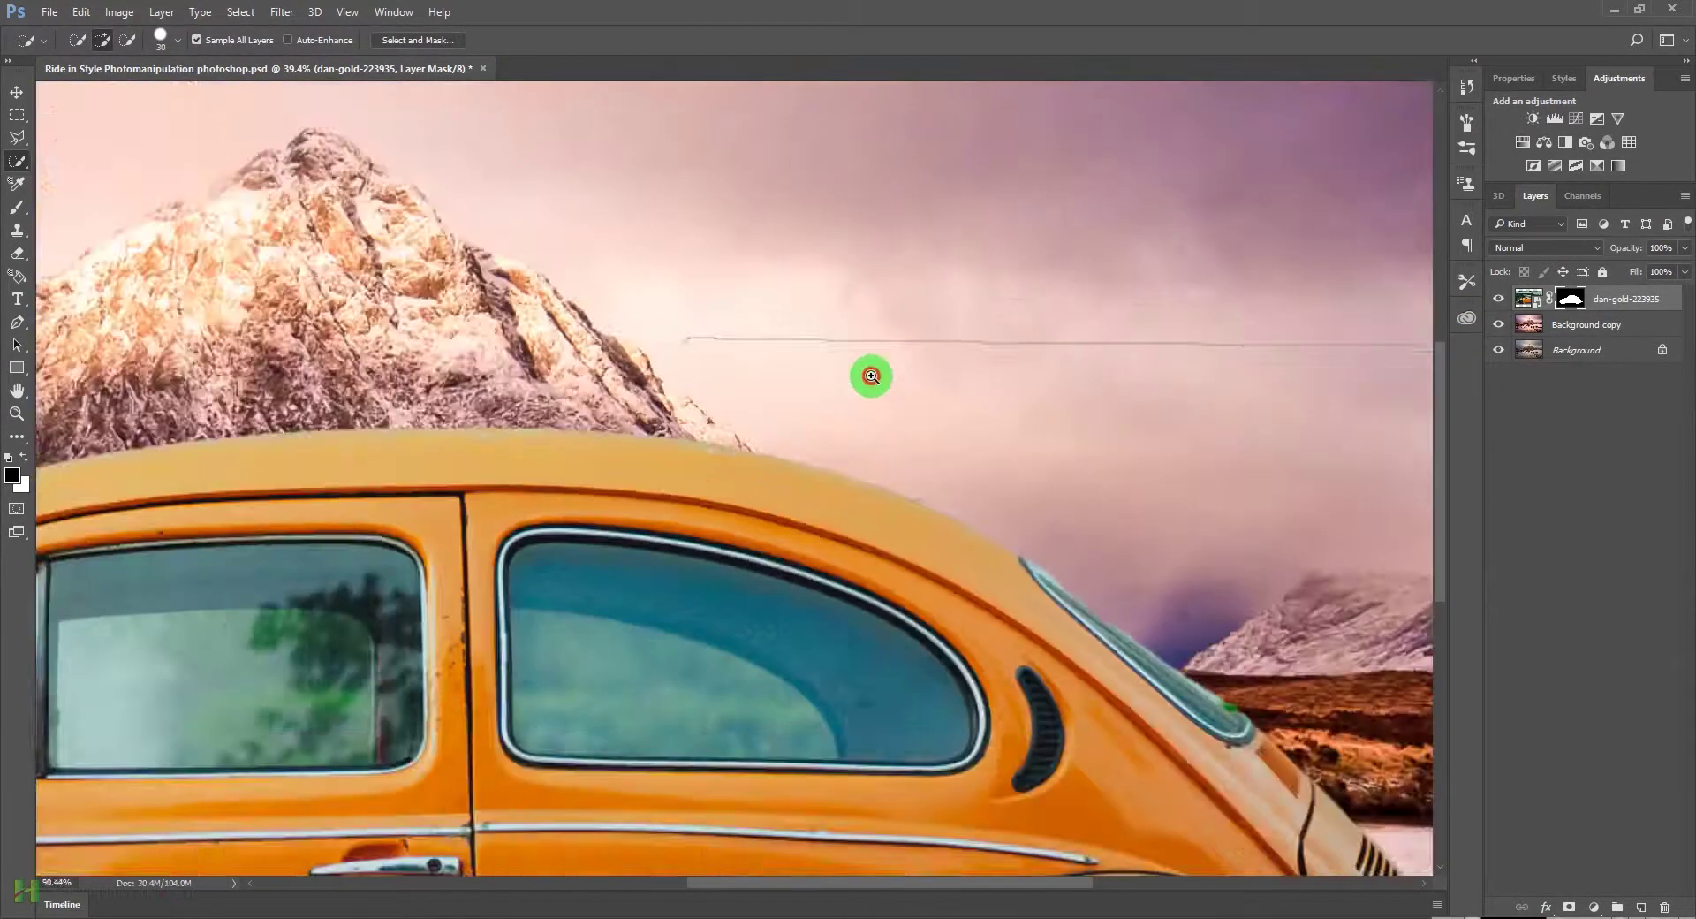
{"action": "scroll", "coordinate": [871, 377], "scroll_direction": "up", "scroll_amount": 1}
{"action": "scroll", "coordinate": [881, 394], "scroll_direction": "down", "scroll_amount": 1}
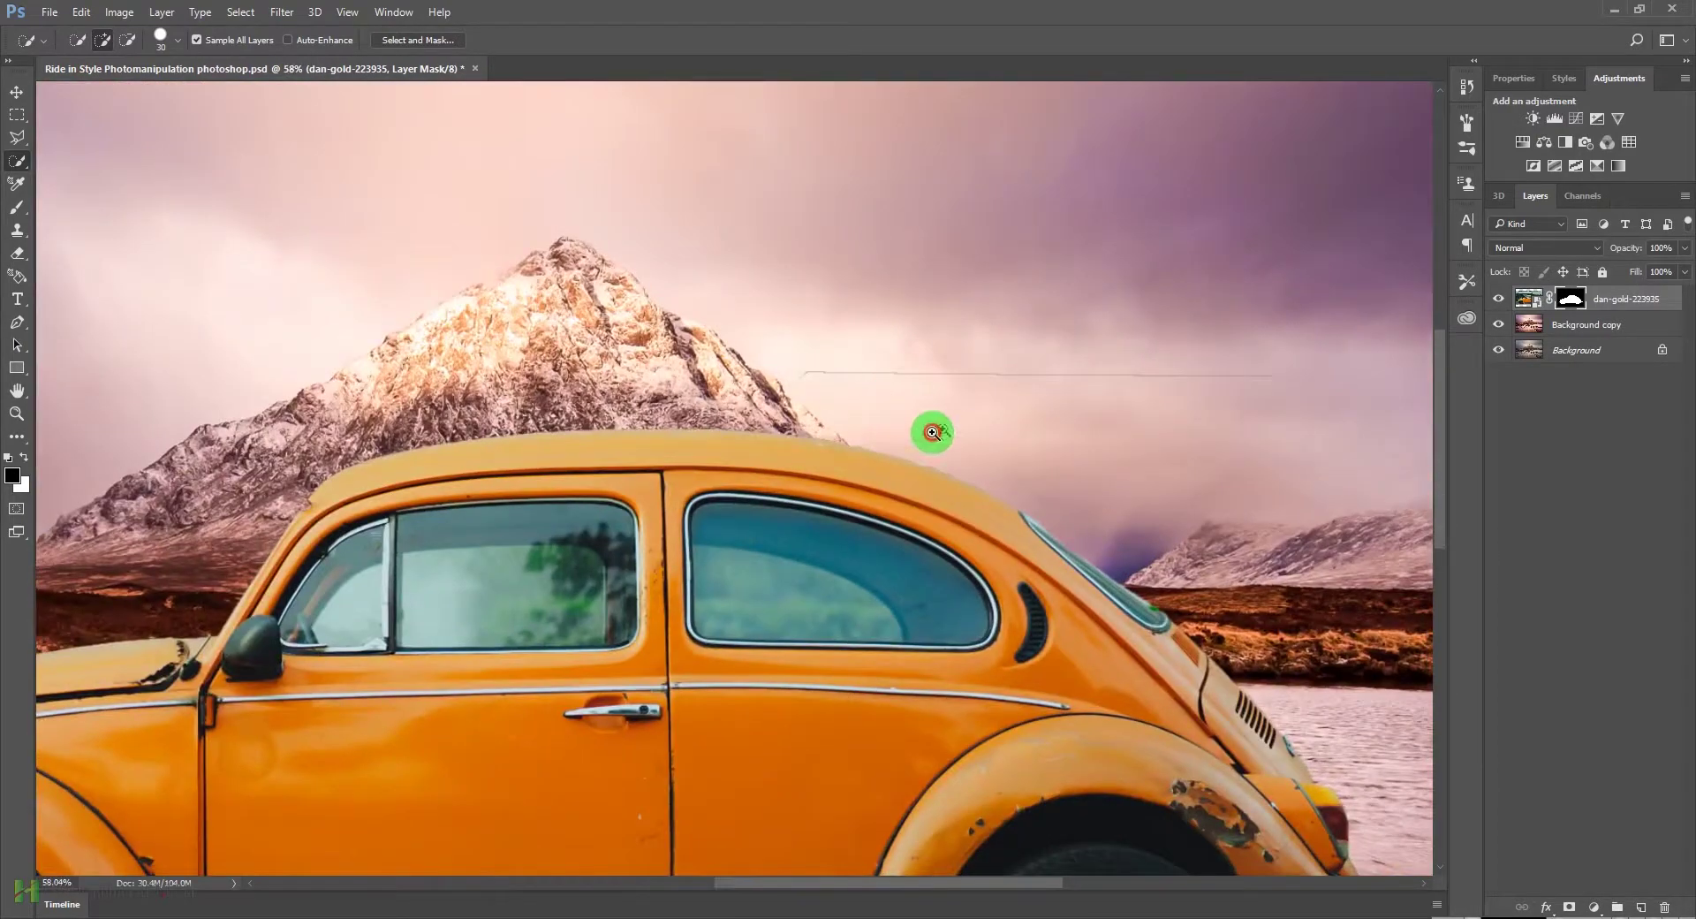
{"action": "scroll", "coordinate": [932, 432], "scroll_direction": "down", "scroll_amount": 2}
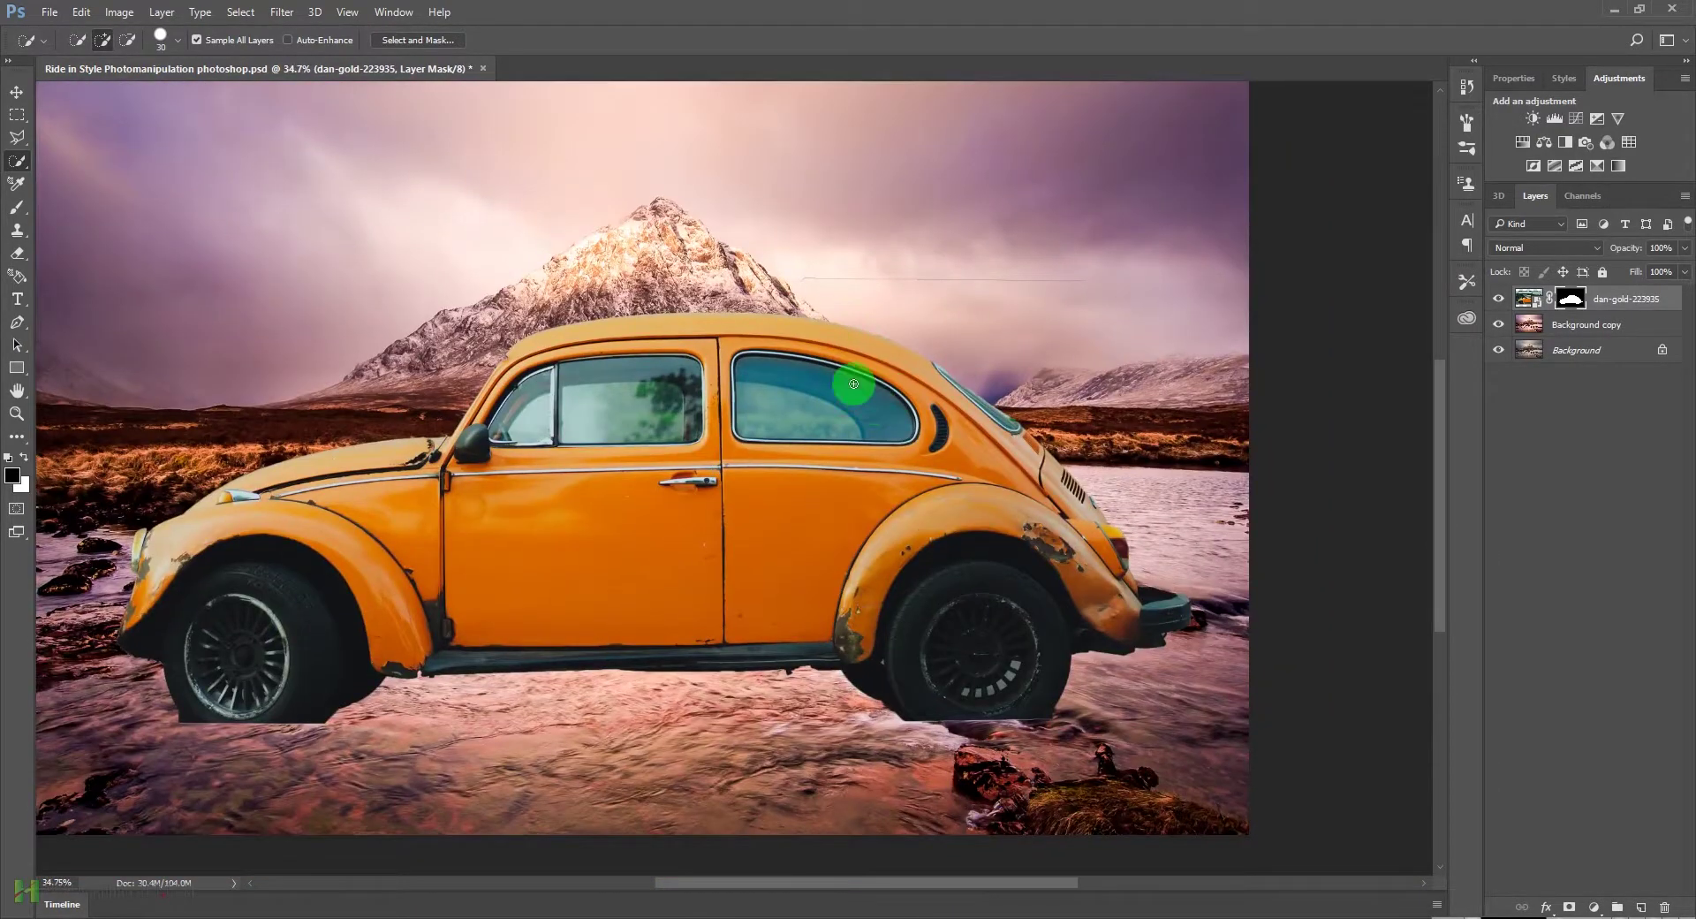
Step: Set up a soft round brush of 200 px with 0% hardness for painting on the car's layer mask
{"action": "key", "text": "b"}
{"action": "key", "text": "bracketleft"}
{"action": "key", "text": "bracketleft"}
{"action": "key", "text": "bracketleft"}
{"action": "key", "text": "bracketleft"}
{"action": "key", "text": "bracketleft"}
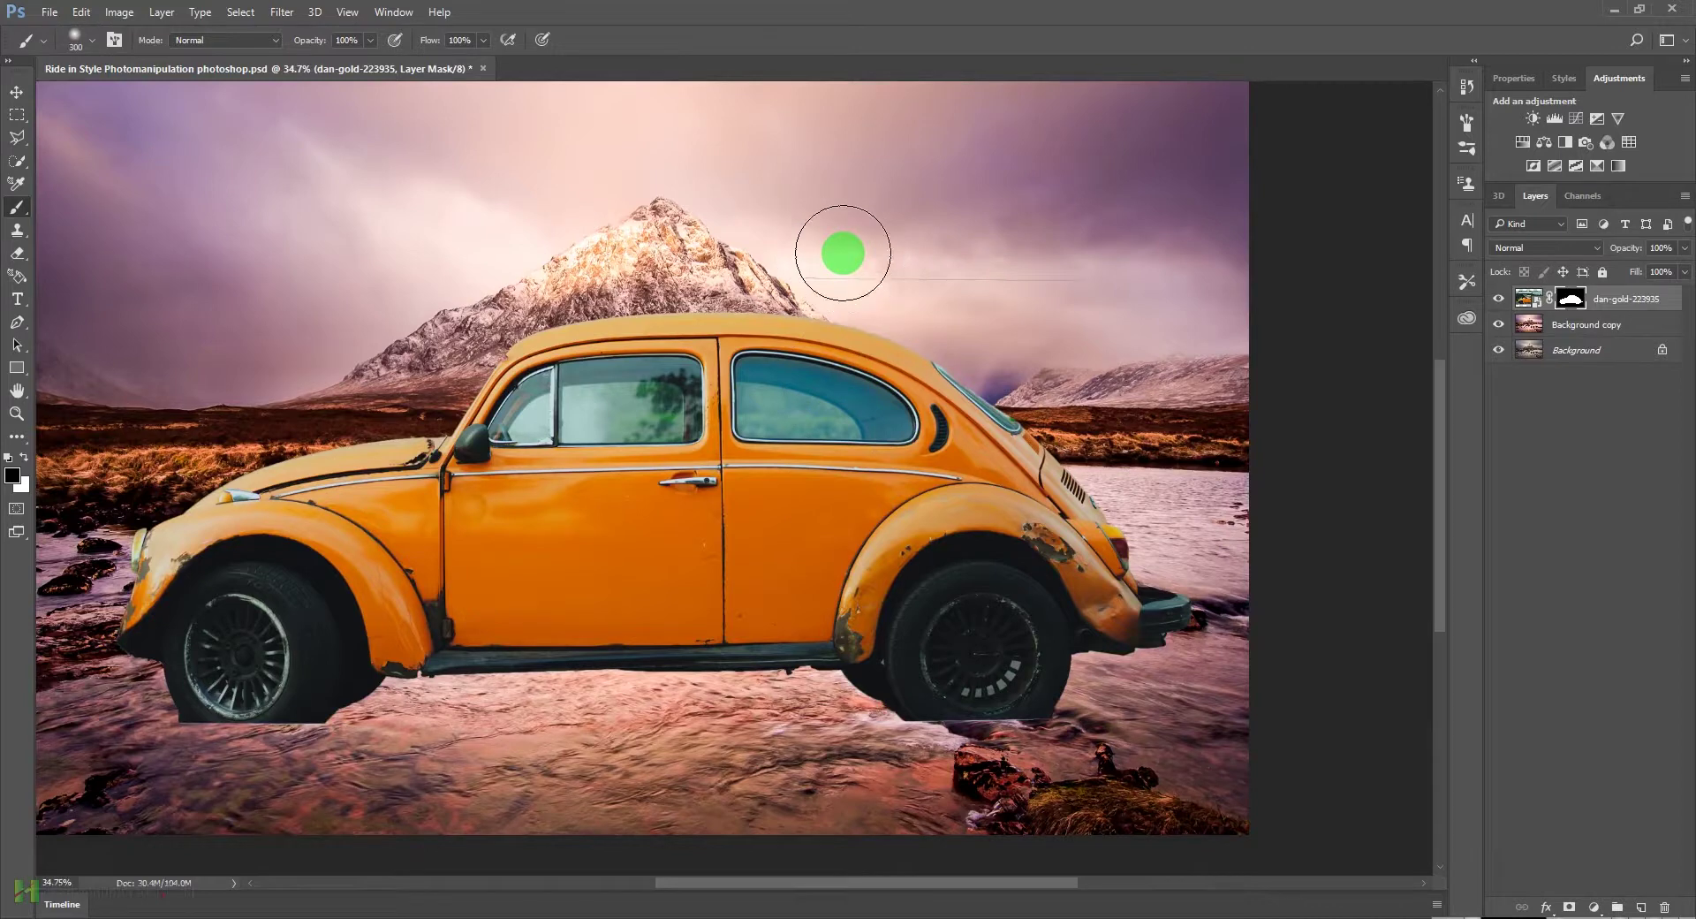
{"action": "left_click", "coordinate": [92, 39]}
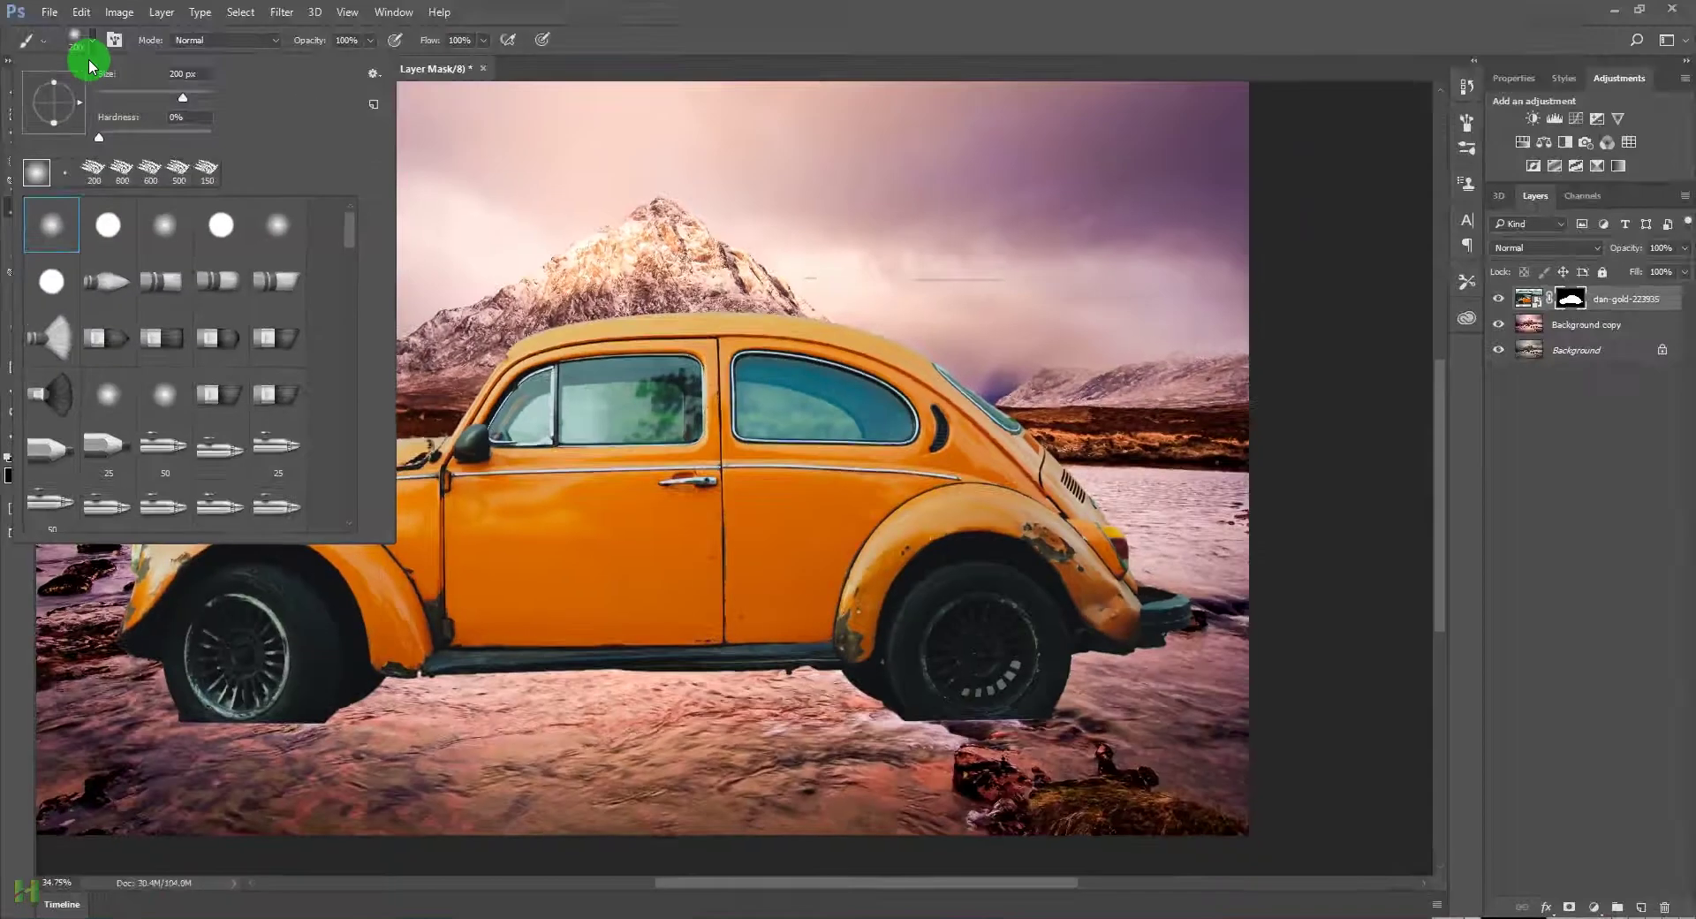
{"action": "left_click", "coordinate": [661, 8]}
{"action": "left_click", "coordinate": [681, 102]}
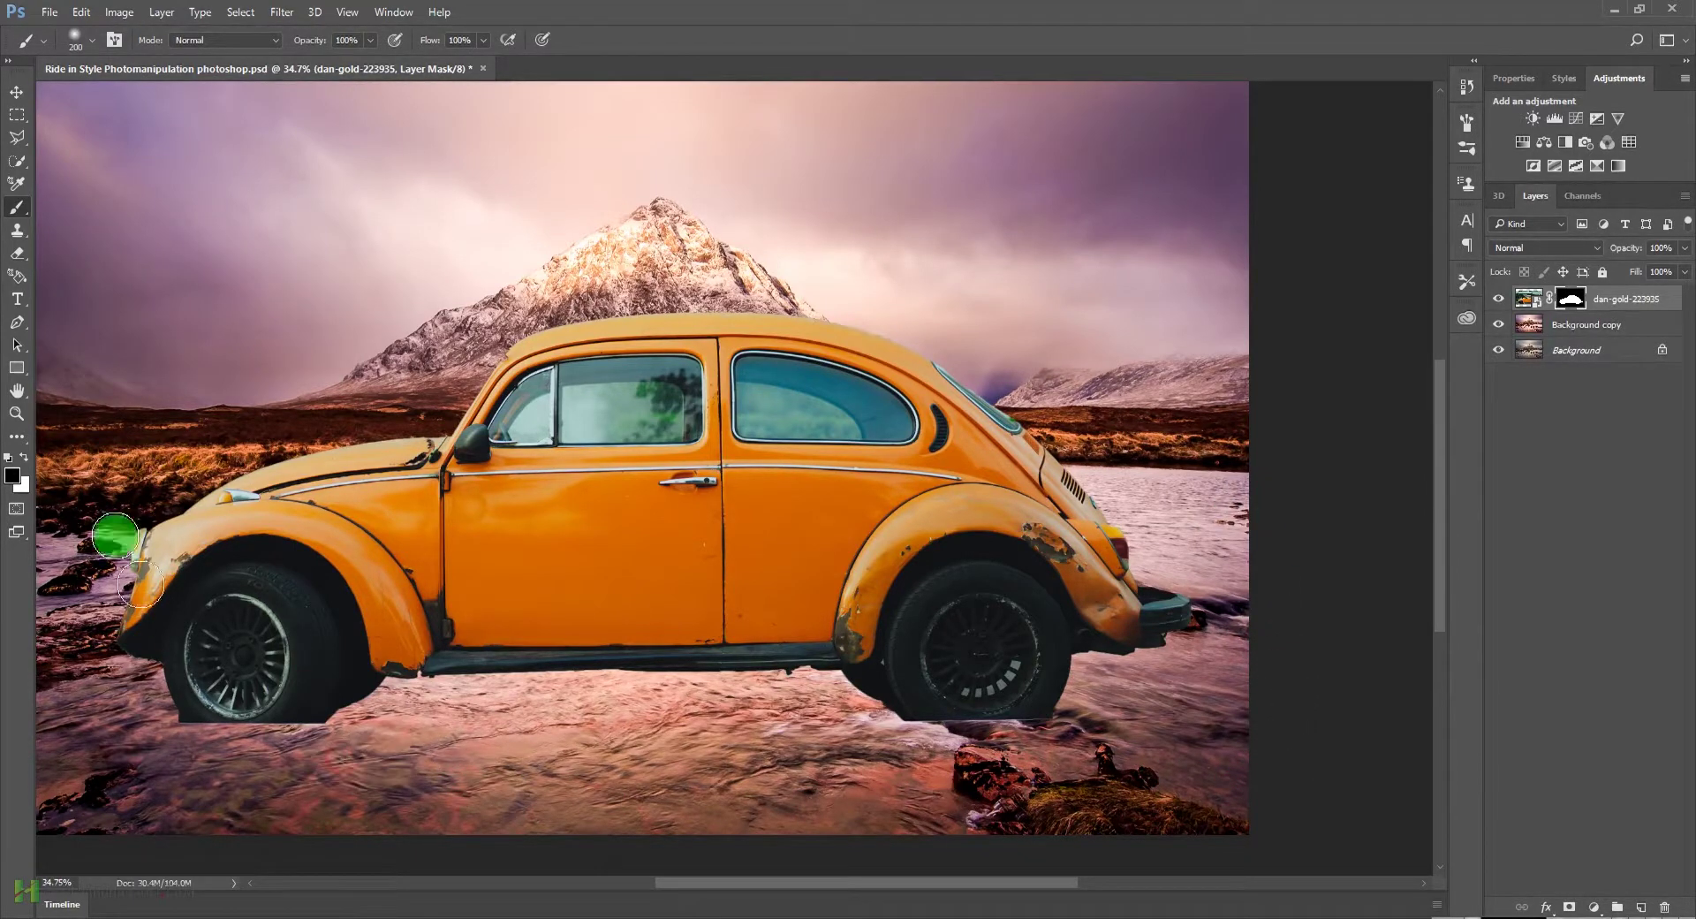
Step: Lower the brush opacity to 16% and shrink the brush to fit inside the car's door window
{"action": "scroll", "coordinate": [845, 396], "scroll_direction": "up", "scroll_amount": 3}
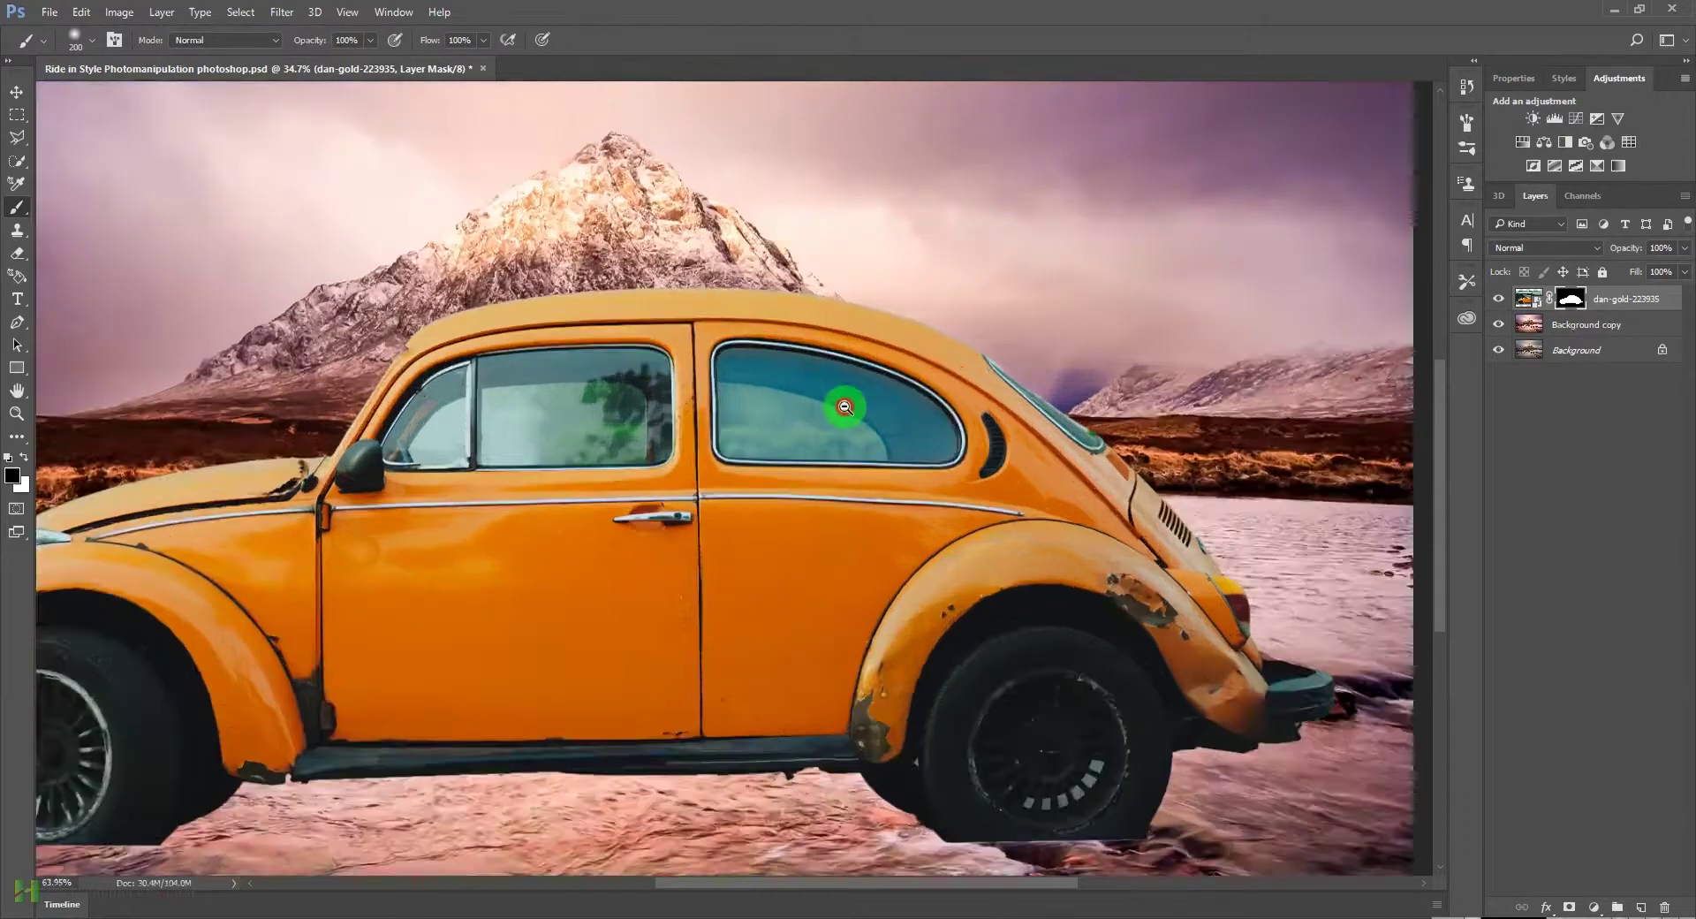
{"action": "scroll", "coordinate": [784, 401], "scroll_direction": "down", "scroll_amount": 4}
{"action": "scroll", "coordinate": [664, 424], "scroll_direction": "up", "scroll_amount": 6}
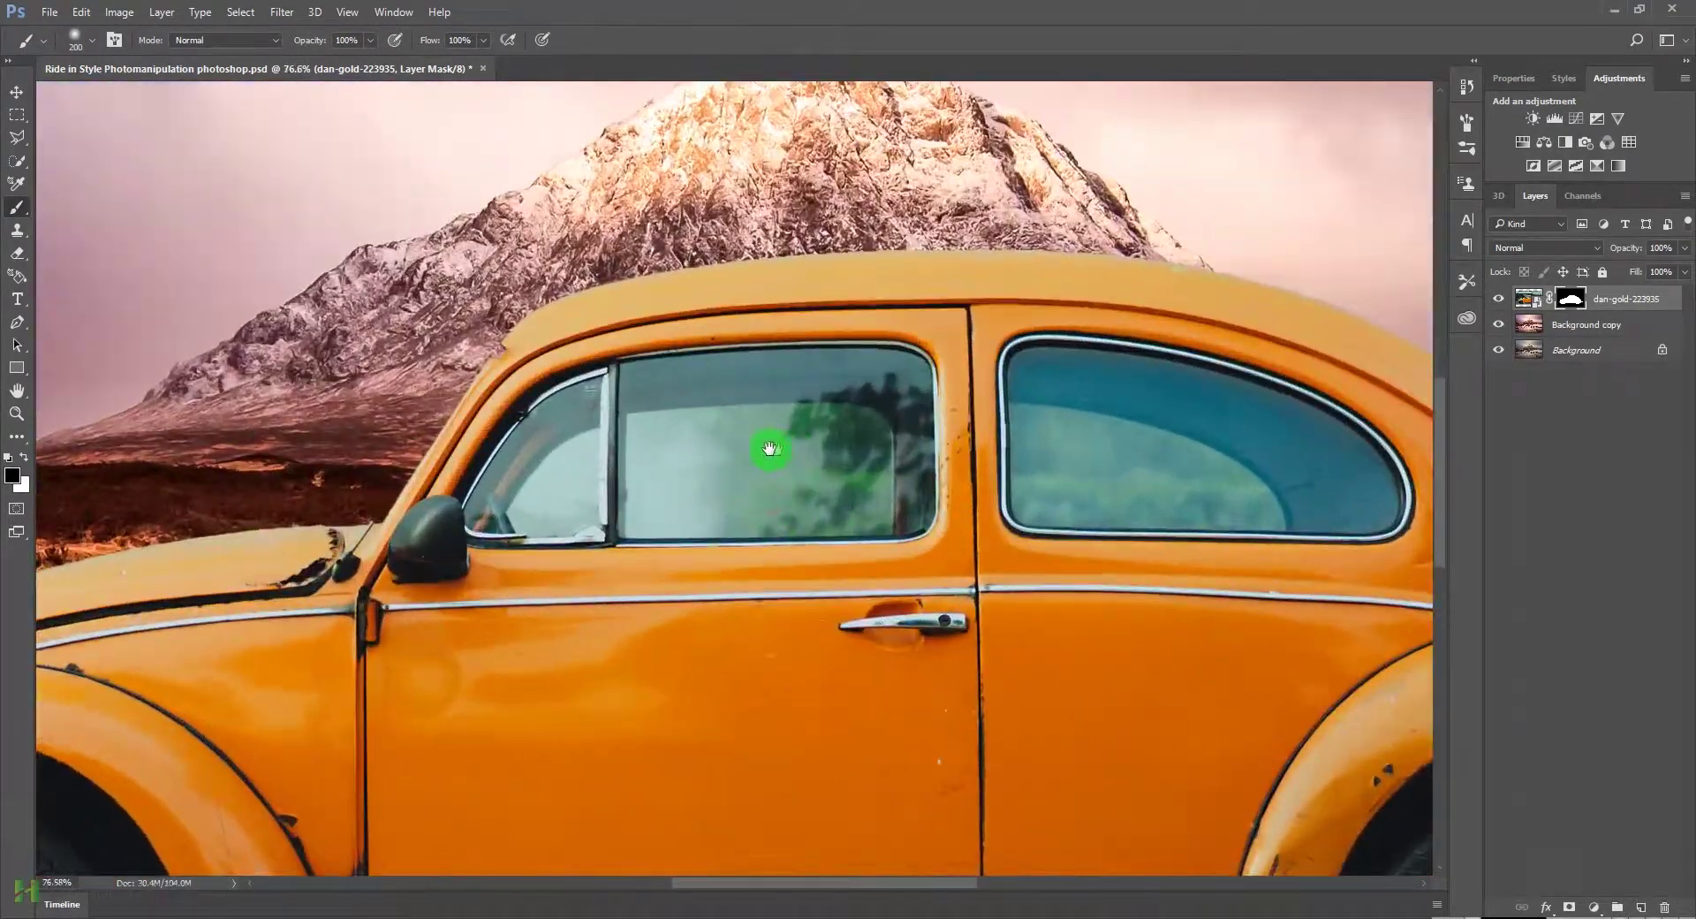
{"action": "scroll", "coordinate": [782, 450], "scroll_direction": "up", "scroll_amount": 2}
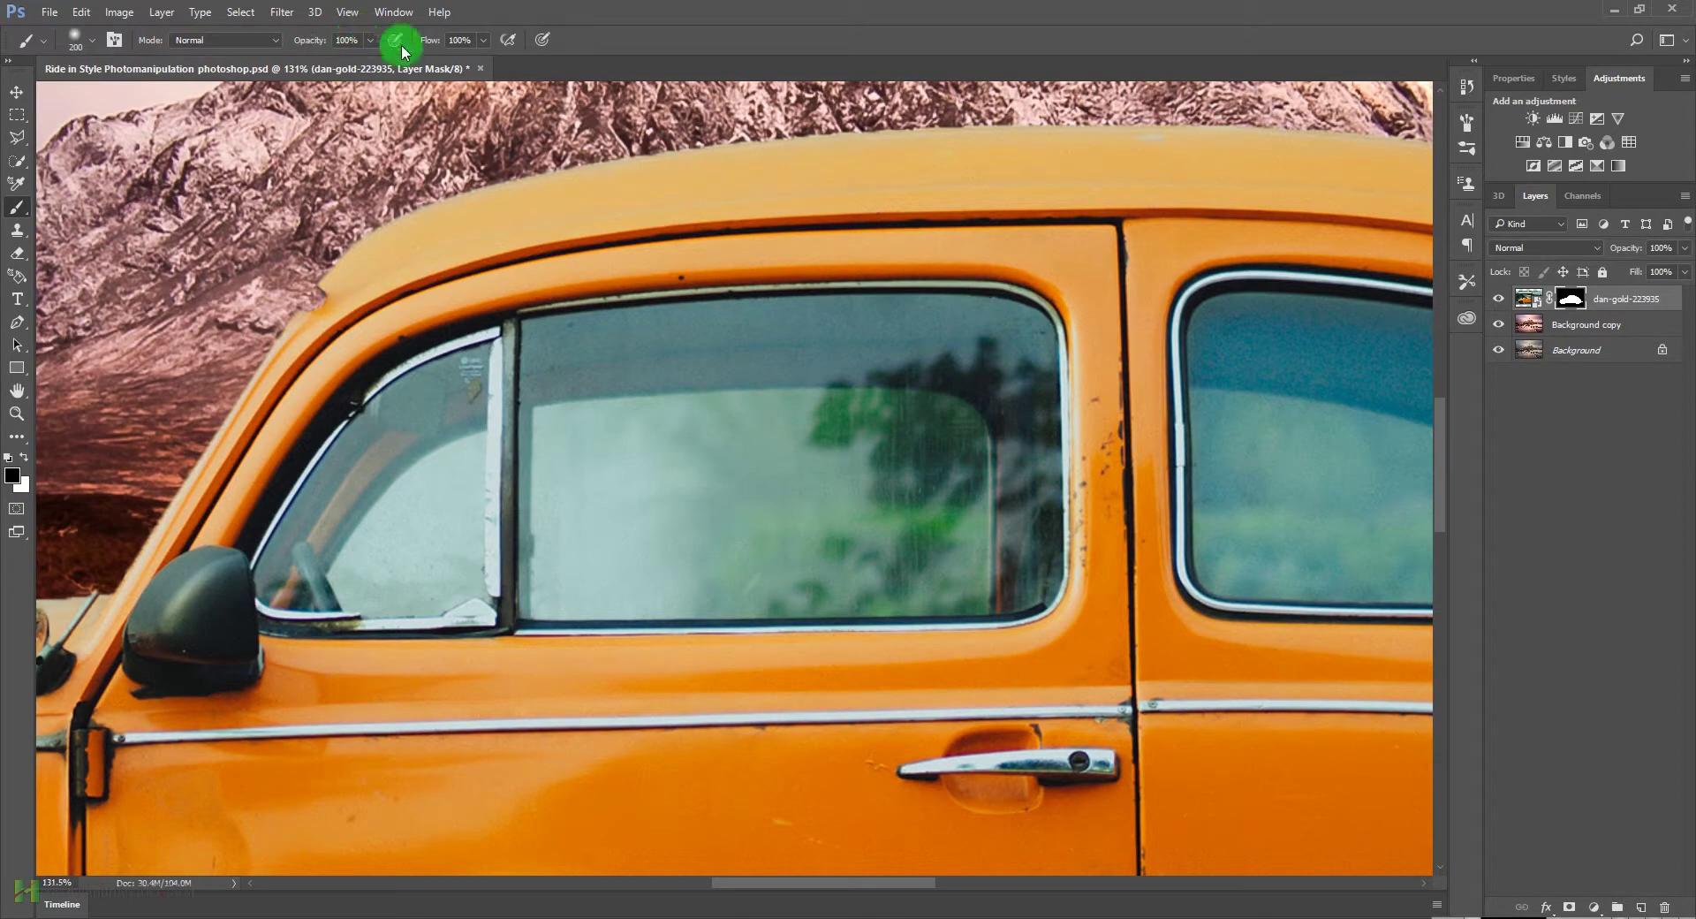
{"action": "left_click_drag", "start_coordinate": [370, 59], "coordinate": [306, 60]}
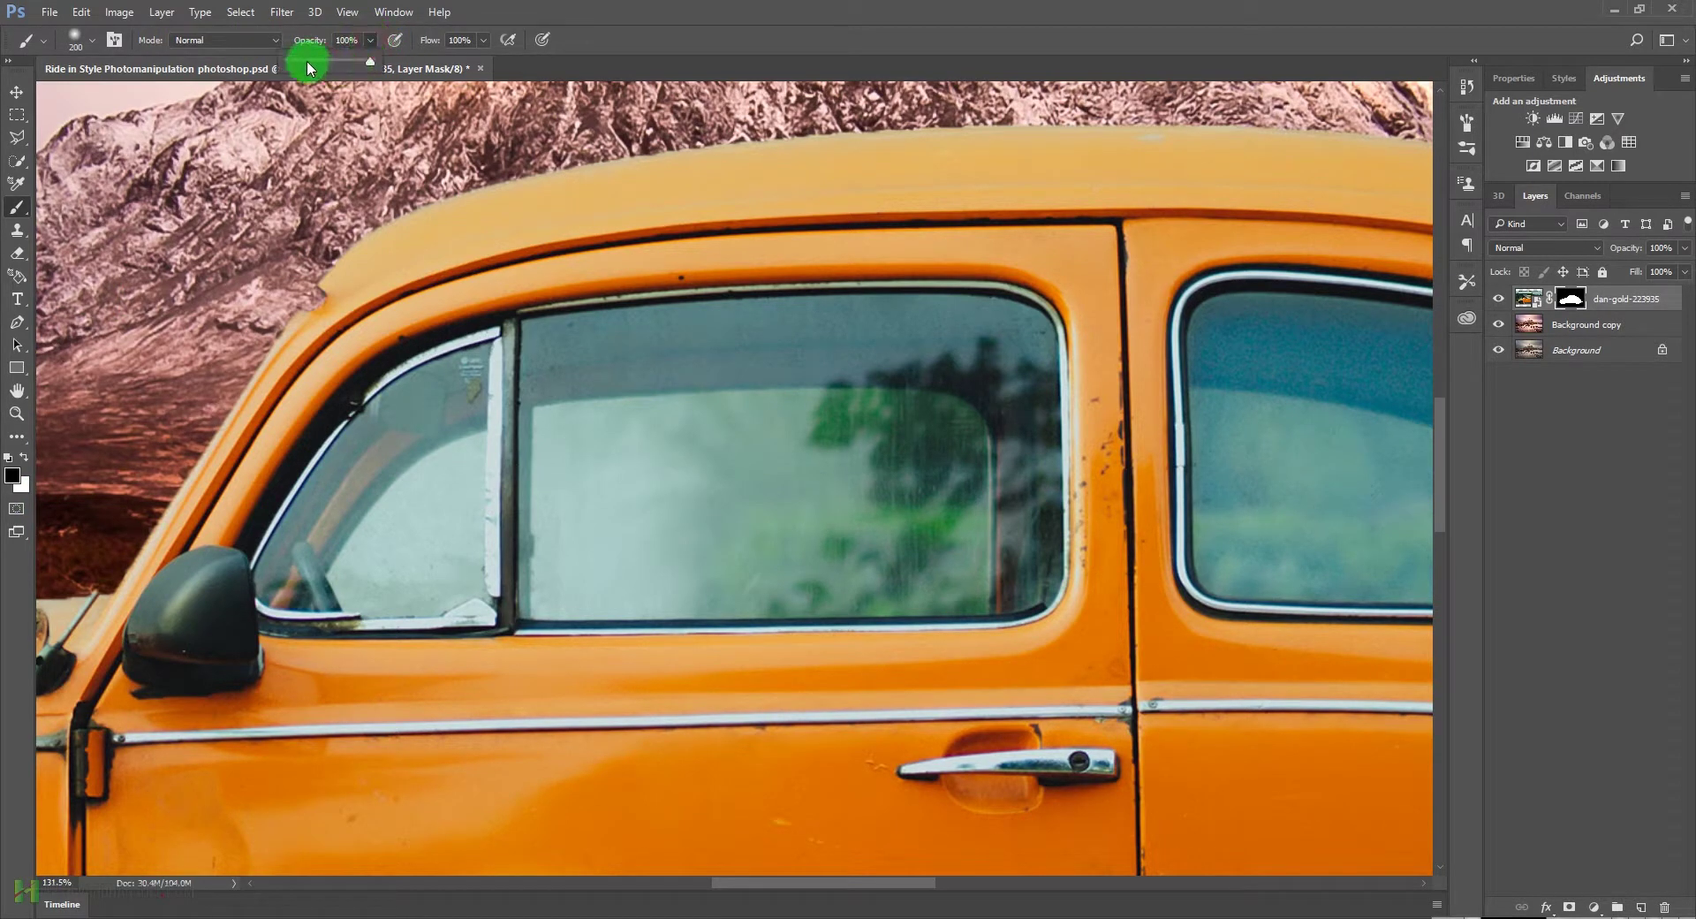
{"action": "key", "text": "bracketleft"}
{"action": "key", "text": "bracketleft"}
{"action": "key", "text": "bracketleft"}
{"action": "key", "text": "bracketleft"}
{"action": "key", "text": "bracketleft"}
{"action": "key", "text": "bracketleft"}
{"action": "key", "text": "bracketleft"}
{"action": "key", "text": "bracketleft"}
{"action": "key", "text": "bracketleft"}
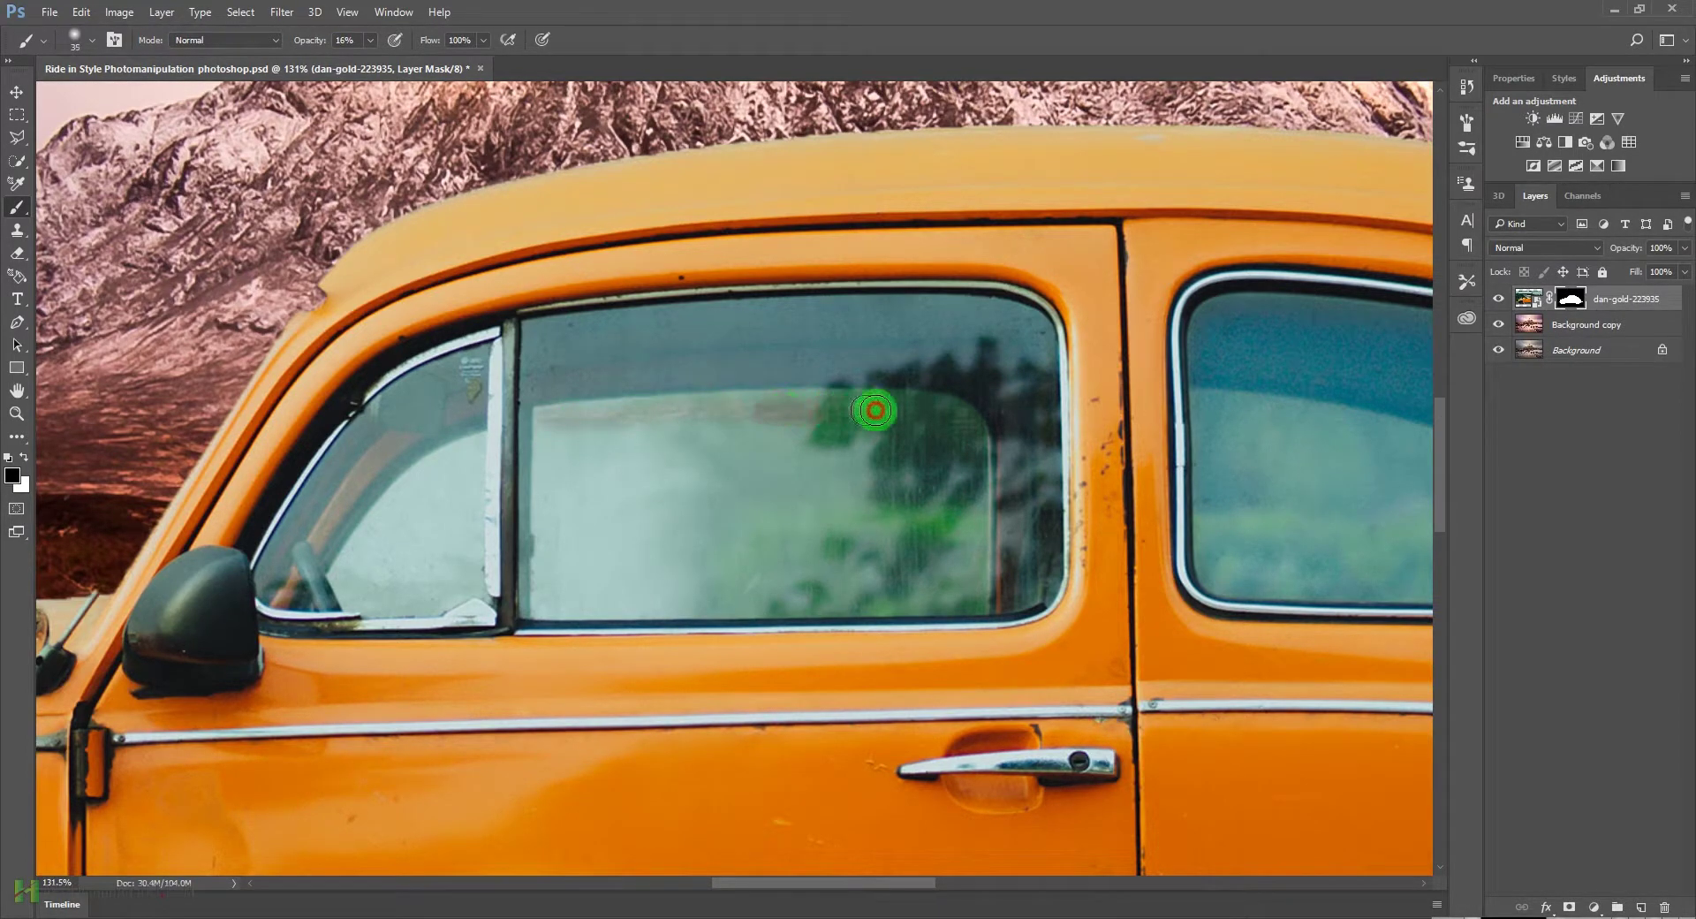
Step: Paint black on the car's mask over the see-through part of the door window so the landscape shows through the glass
{"action": "mouse_move", "coordinate": [846, 439]}
{"action": "left_mouse_down"}
{"action": "mouse_move", "coordinate": [811, 428]}
{"action": "mouse_move", "coordinate": [901, 406]}
{"action": "mouse_move", "coordinate": [818, 409]}
{"action": "mouse_move", "coordinate": [920, 405]}
{"action": "mouse_move", "coordinate": [970, 490]}
{"action": "left_mouse_up"}
{"action": "key", "text": "bracketright"}
{"action": "mouse_move", "coordinate": [791, 483]}
{"action": "left_mouse_down"}
{"action": "mouse_move", "coordinate": [863, 443]}
{"action": "mouse_move", "coordinate": [587, 429]}
{"action": "mouse_move", "coordinate": [561, 435]}
{"action": "mouse_move", "coordinate": [559, 515]}
{"action": "left_mouse_up"}
{"action": "mouse_move", "coordinate": [558, 446]}
{"action": "left_mouse_down"}
{"action": "mouse_move", "coordinate": [551, 595]}
{"action": "mouse_move", "coordinate": [867, 599]}
{"action": "mouse_move", "coordinate": [603, 559]}
{"action": "mouse_move", "coordinate": [710, 518]}
{"action": "mouse_move", "coordinate": [587, 509]}
{"action": "mouse_move", "coordinate": [609, 530]}
{"action": "mouse_move", "coordinate": [589, 580]}
{"action": "mouse_move", "coordinate": [586, 452]}
{"action": "mouse_move", "coordinate": [752, 436]}
{"action": "mouse_move", "coordinate": [558, 474]}
{"action": "mouse_move", "coordinate": [863, 474]}
{"action": "left_mouse_up"}
{"action": "mouse_move", "coordinate": [626, 457]}
{"action": "left_mouse_down"}
{"action": "mouse_move", "coordinate": [854, 510]}
{"action": "mouse_move", "coordinate": [610, 529]}
{"action": "mouse_move", "coordinate": [887, 523]}
{"action": "mouse_move", "coordinate": [730, 566]}
{"action": "mouse_move", "coordinate": [865, 573]}
{"action": "mouse_move", "coordinate": [629, 574]}
{"action": "mouse_move", "coordinate": [561, 582]}
{"action": "mouse_move", "coordinate": [649, 587]}
{"action": "mouse_move", "coordinate": [547, 601]}
{"action": "mouse_move", "coordinate": [542, 477]}
{"action": "mouse_move", "coordinate": [566, 440]}
{"action": "mouse_move", "coordinate": [649, 460]}
{"action": "mouse_move", "coordinate": [618, 461]}
{"action": "mouse_move", "coordinate": [837, 452]}
{"action": "mouse_move", "coordinate": [913, 426]}
{"action": "mouse_move", "coordinate": [682, 423]}
{"action": "mouse_move", "coordinate": [938, 422]}
{"action": "mouse_move", "coordinate": [976, 506]}
{"action": "mouse_move", "coordinate": [955, 573]}
{"action": "mouse_move", "coordinate": [958, 452]}
{"action": "mouse_move", "coordinate": [866, 502]}
{"action": "mouse_move", "coordinate": [864, 479]}
{"action": "mouse_move", "coordinate": [807, 505]}
{"action": "mouse_move", "coordinate": [919, 531]}
{"action": "mouse_move", "coordinate": [755, 587]}
{"action": "mouse_move", "coordinate": [793, 597]}
{"action": "mouse_move", "coordinate": [645, 597]}
{"action": "left_mouse_up"}
{"action": "key", "text": "bracketright"}
{"action": "key", "text": "bracketleft"}
{"action": "key", "text": "bracketright"}
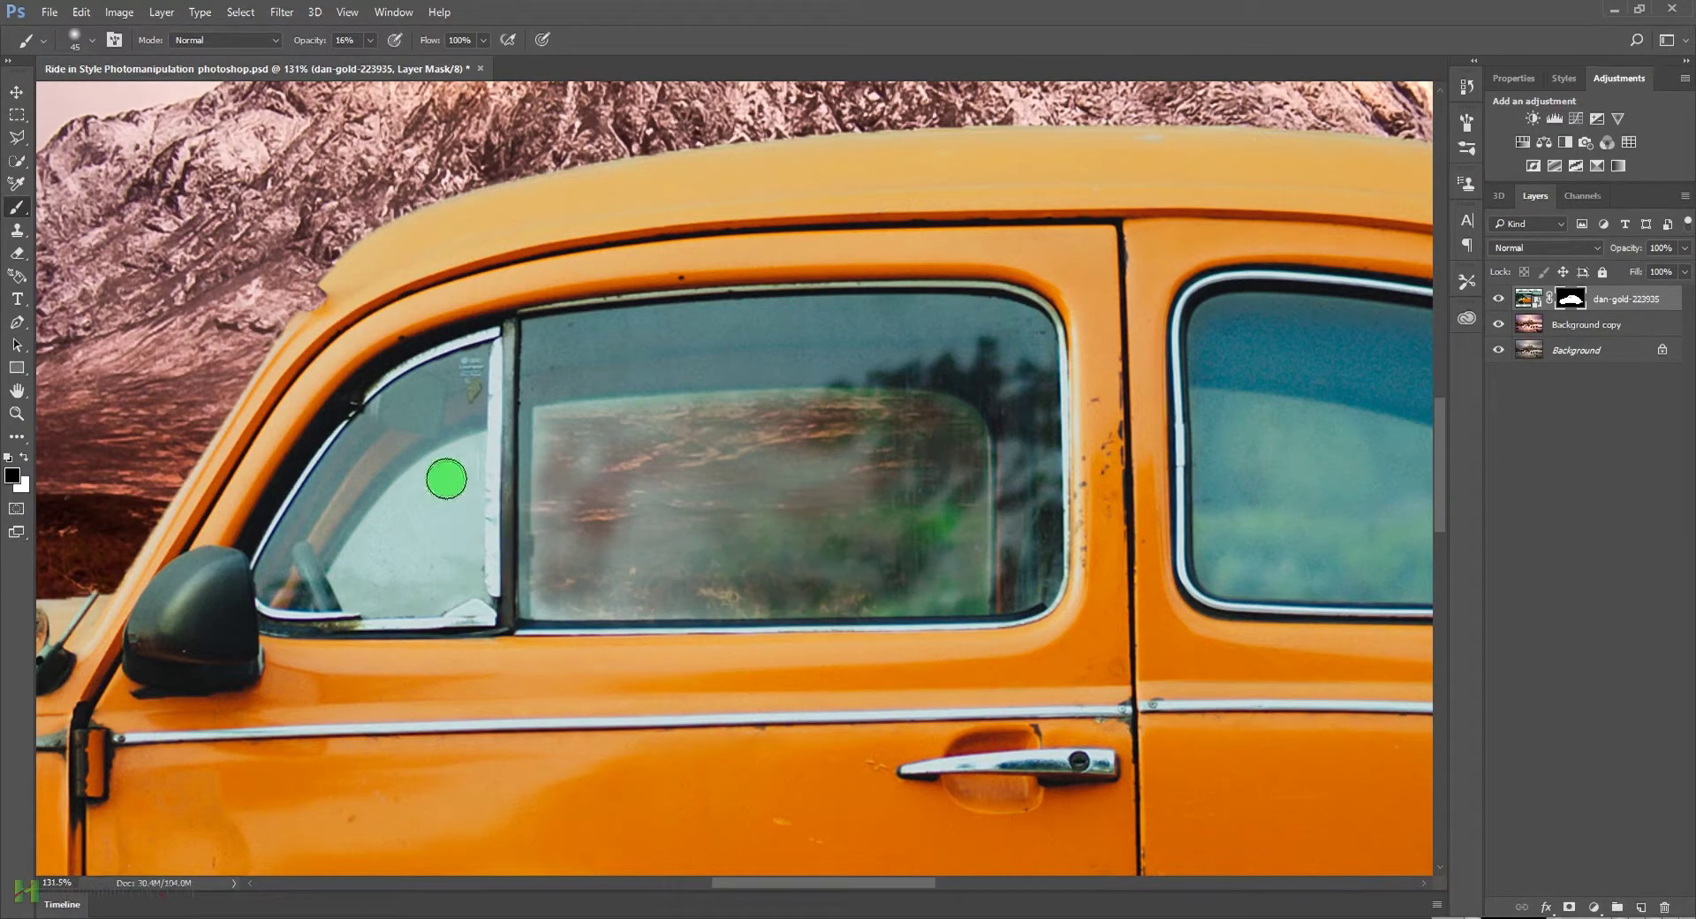
Step: Paint black on the mask over the glass of the small front quarter window and the rear side window
{"action": "mouse_move", "coordinate": [455, 475]}
{"action": "left_mouse_down"}
{"action": "mouse_move", "coordinate": [383, 564]}
{"action": "mouse_move", "coordinate": [462, 454]}
{"action": "mouse_move", "coordinate": [466, 590]}
{"action": "mouse_move", "coordinate": [375, 594]}
{"action": "mouse_move", "coordinate": [406, 507]}
{"action": "mouse_move", "coordinate": [424, 571]}
{"action": "mouse_move", "coordinate": [432, 518]}
{"action": "mouse_move", "coordinate": [395, 558]}
{"action": "left_mouse_up"}
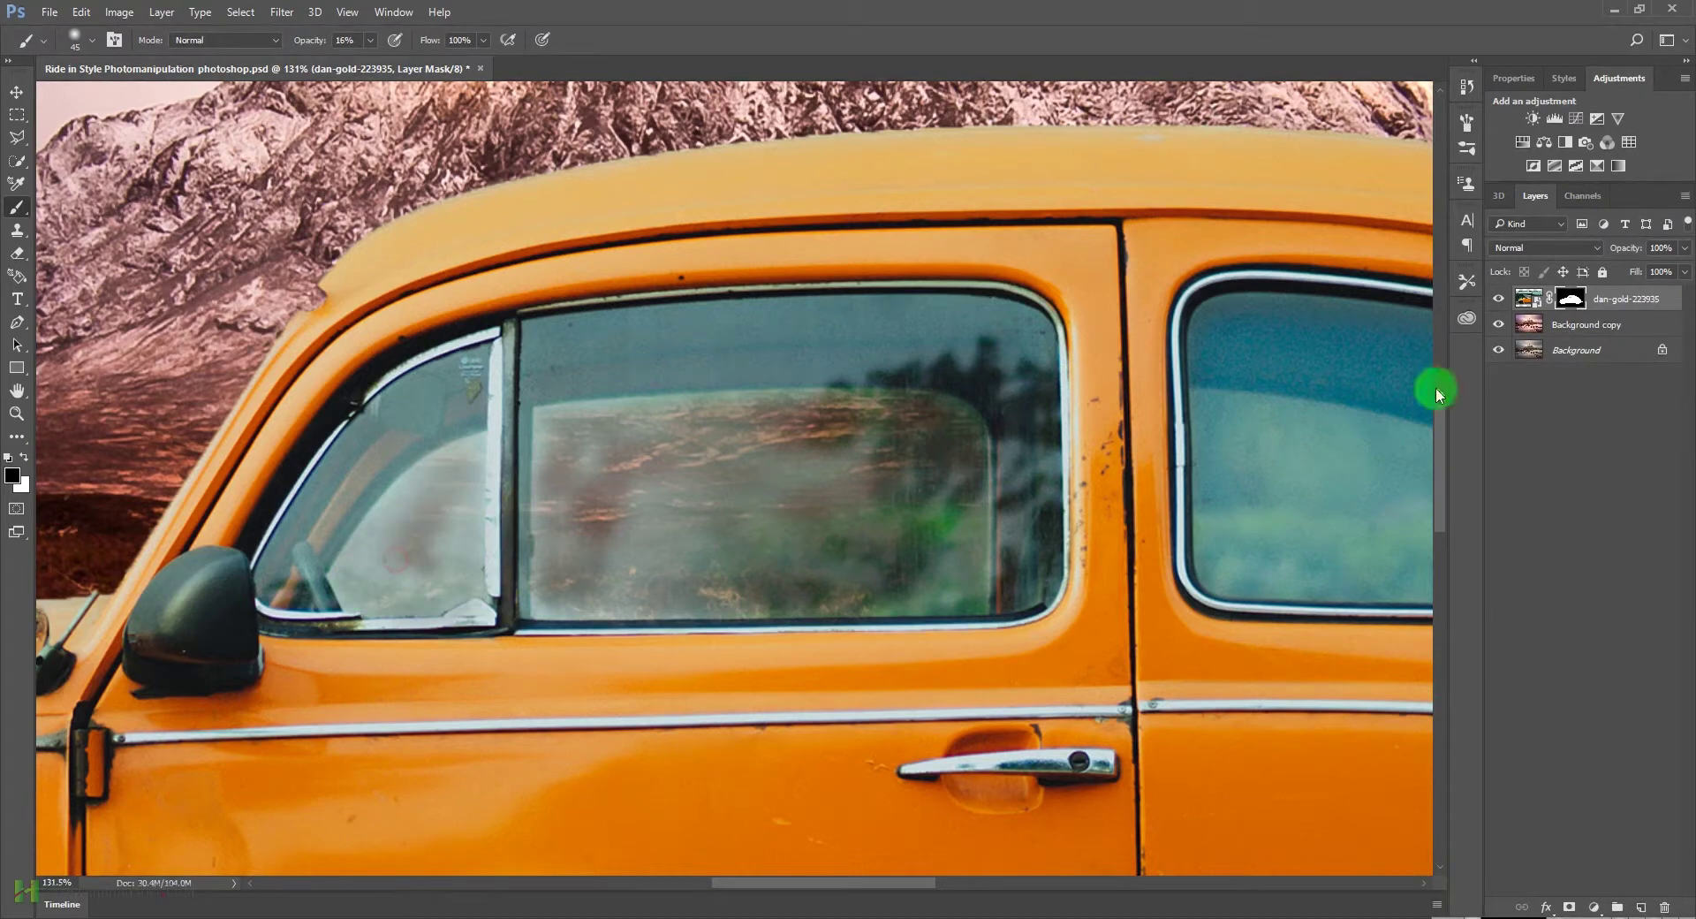
{"action": "left_click_drag", "start_coordinate": [1034, 439], "coordinate": [573, 334]}
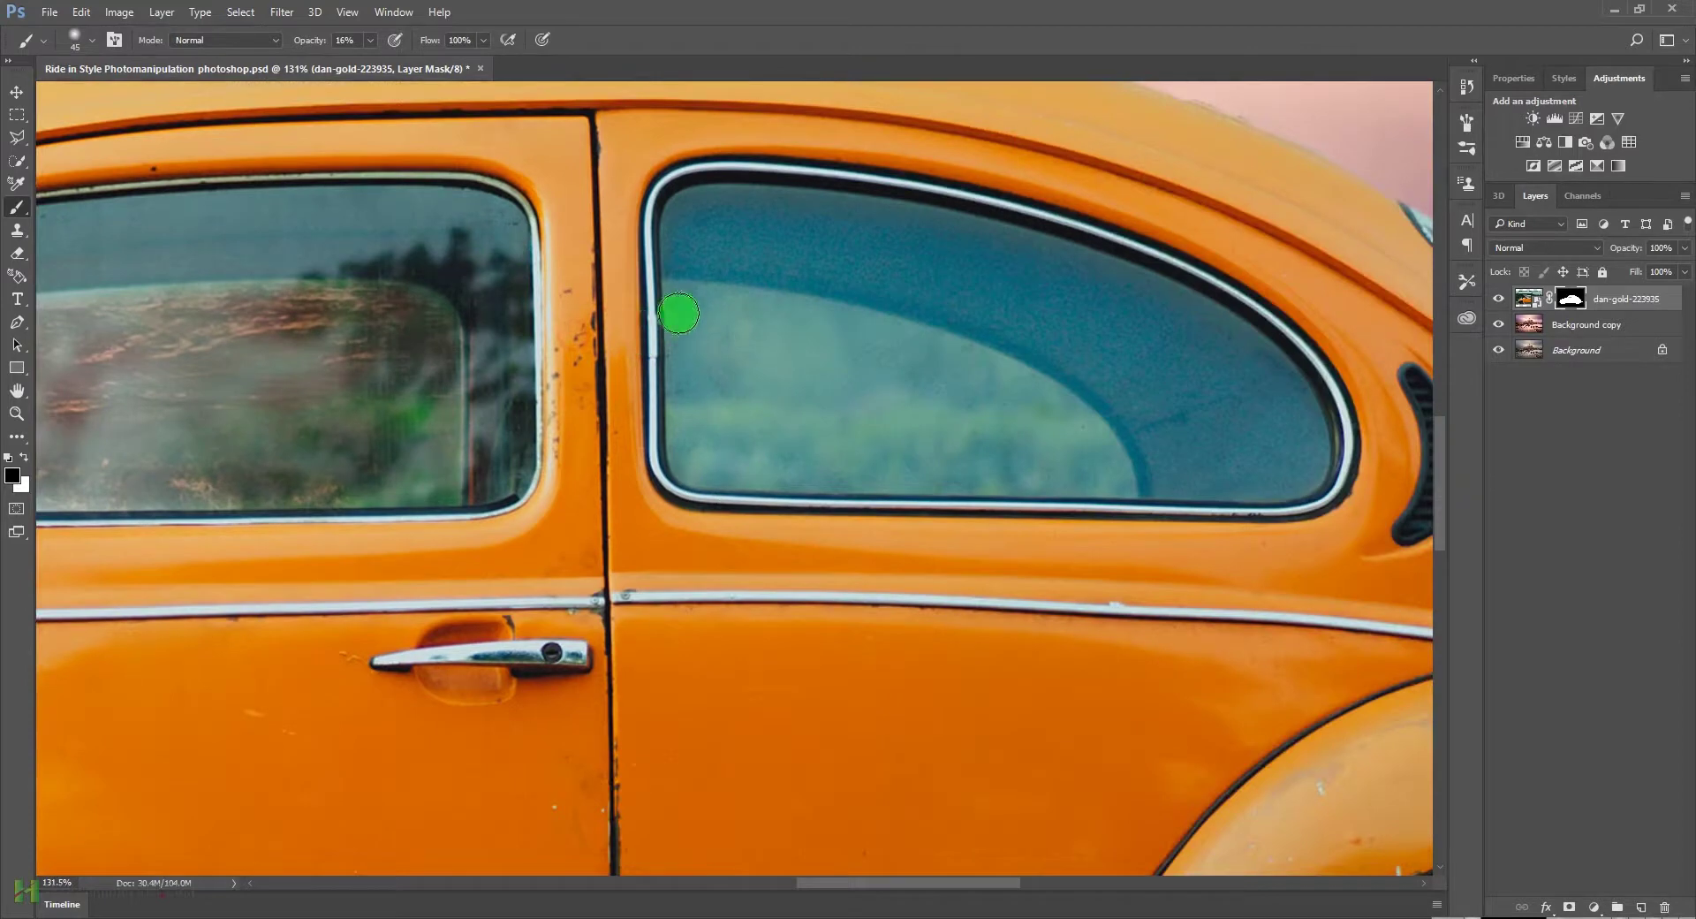
{"action": "left_click", "coordinate": [1125, 480]}
{"action": "mouse_move", "coordinate": [1125, 480]}
{"action": "left_mouse_down"}
{"action": "mouse_move", "coordinate": [702, 412]}
{"action": "mouse_move", "coordinate": [713, 332]}
{"action": "mouse_move", "coordinate": [689, 323]}
{"action": "mouse_move", "coordinate": [735, 405]}
{"action": "mouse_move", "coordinate": [800, 372]}
{"action": "mouse_move", "coordinate": [765, 344]}
{"action": "mouse_move", "coordinate": [874, 359]}
{"action": "mouse_move", "coordinate": [739, 377]}
{"action": "mouse_move", "coordinate": [1054, 429]}
{"action": "mouse_move", "coordinate": [1048, 444]}
{"action": "mouse_move", "coordinate": [701, 424]}
{"action": "mouse_move", "coordinate": [701, 453]}
{"action": "mouse_move", "coordinate": [1044, 481]}
{"action": "mouse_move", "coordinate": [1079, 451]}
{"action": "mouse_move", "coordinate": [839, 348]}
{"action": "mouse_move", "coordinate": [732, 329]}
{"action": "mouse_move", "coordinate": [937, 385]}
{"action": "mouse_move", "coordinate": [1095, 469]}
{"action": "mouse_move", "coordinate": [900, 433]}
{"action": "mouse_move", "coordinate": [851, 386]}
{"action": "mouse_move", "coordinate": [807, 352]}
{"action": "left_mouse_up"}
{"action": "key", "text": "ctrl+0"}
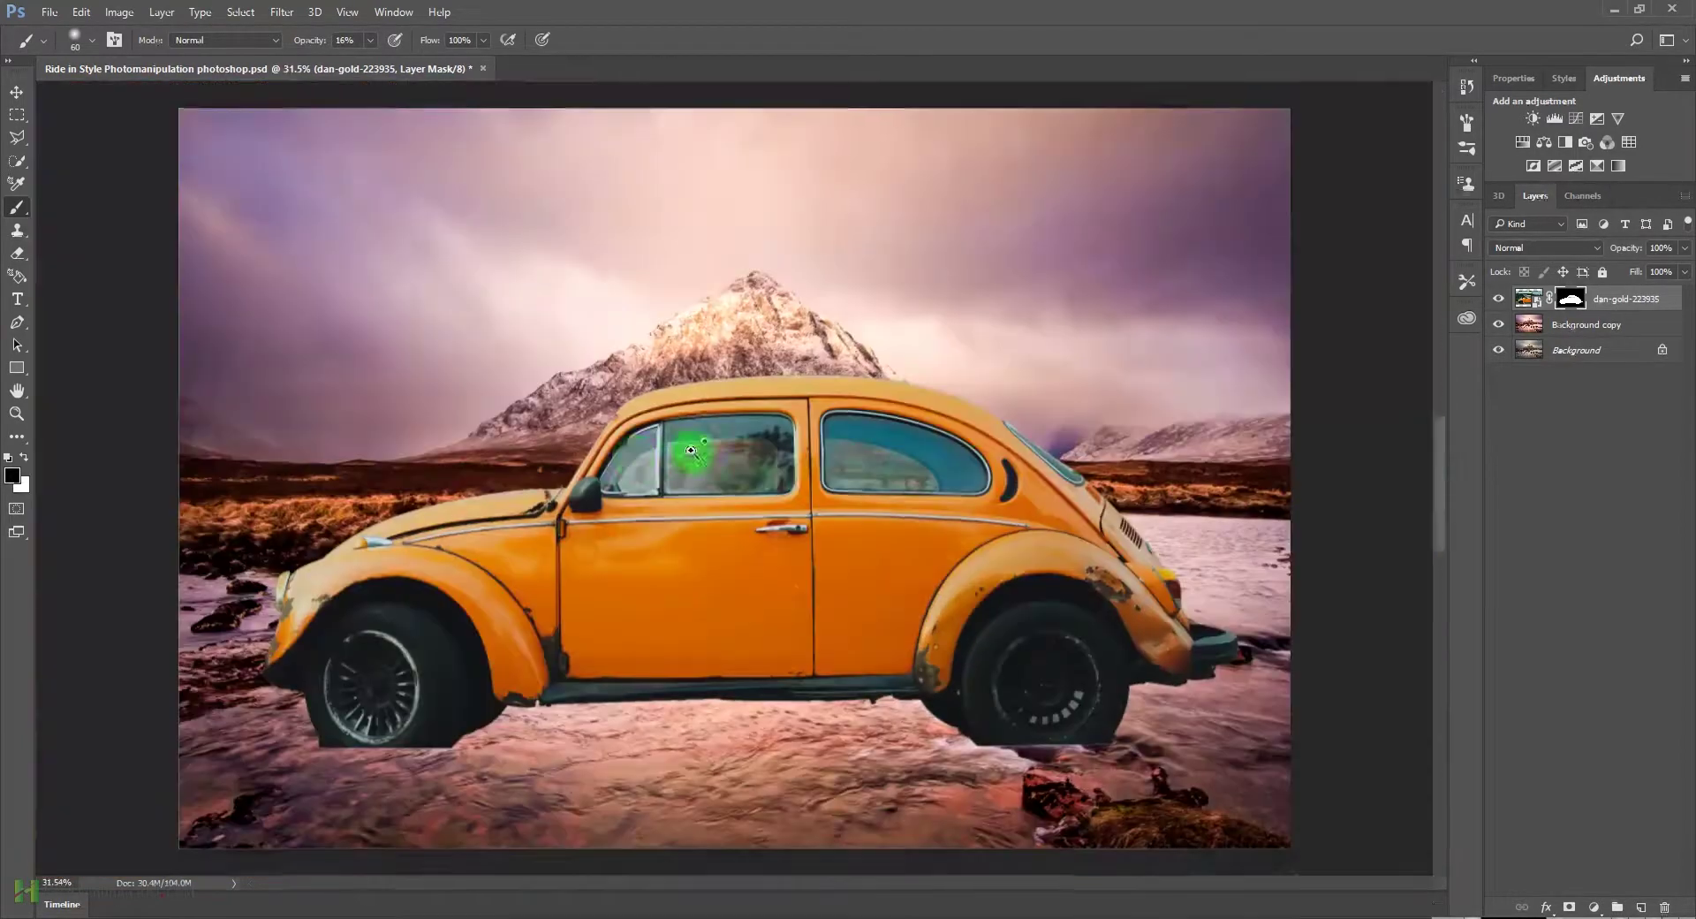
Step: Paint more black strokes with a larger brush over the door window to reduce the remaining green reflections
{"action": "scroll", "coordinate": [806, 540], "scroll_direction": "up", "scroll_amount": 5}
{"action": "left_click_drag", "start_coordinate": [734, 361], "coordinate": [742, 403]}
{"action": "key", "text": "bracketright"}
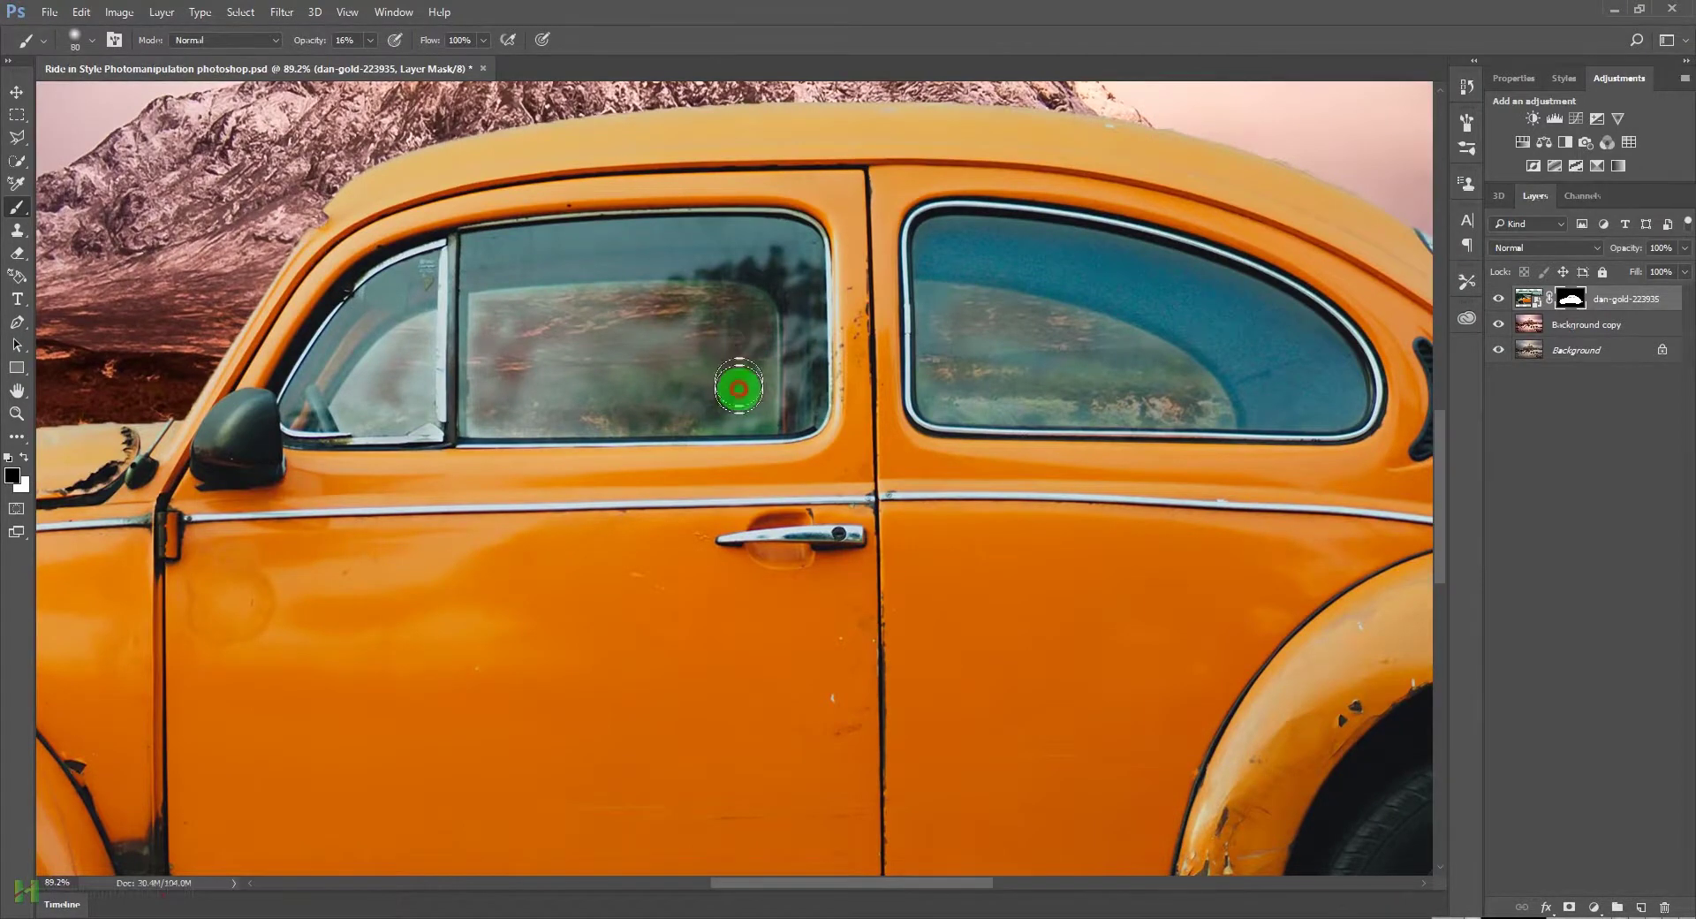
{"action": "mouse_move", "coordinate": [658, 388]}
{"action": "left_mouse_down"}
{"action": "mouse_move", "coordinate": [738, 370]}
{"action": "mouse_move", "coordinate": [625, 378]}
{"action": "mouse_move", "coordinate": [694, 357]}
{"action": "mouse_move", "coordinate": [703, 335]}
{"action": "mouse_move", "coordinate": [684, 319]}
{"action": "mouse_move", "coordinate": [702, 316]}
{"action": "mouse_move", "coordinate": [583, 303]}
{"action": "left_mouse_up"}
{"action": "mouse_move", "coordinate": [499, 357]}
{"action": "left_mouse_down"}
{"action": "mouse_move", "coordinate": [561, 392]}
{"action": "mouse_move", "coordinate": [611, 373]}
{"action": "mouse_move", "coordinate": [552, 367]}
{"action": "mouse_move", "coordinate": [590, 402]}
{"action": "mouse_move", "coordinate": [496, 402]}
{"action": "mouse_move", "coordinate": [732, 397]}
{"action": "mouse_move", "coordinate": [739, 421]}
{"action": "mouse_move", "coordinate": [751, 348]}
{"action": "mouse_move", "coordinate": [736, 300]}
{"action": "mouse_move", "coordinate": [504, 303]}
{"action": "mouse_move", "coordinate": [710, 304]}
{"action": "mouse_move", "coordinate": [647, 308]}
{"action": "mouse_move", "coordinate": [745, 333]}
{"action": "left_mouse_up"}
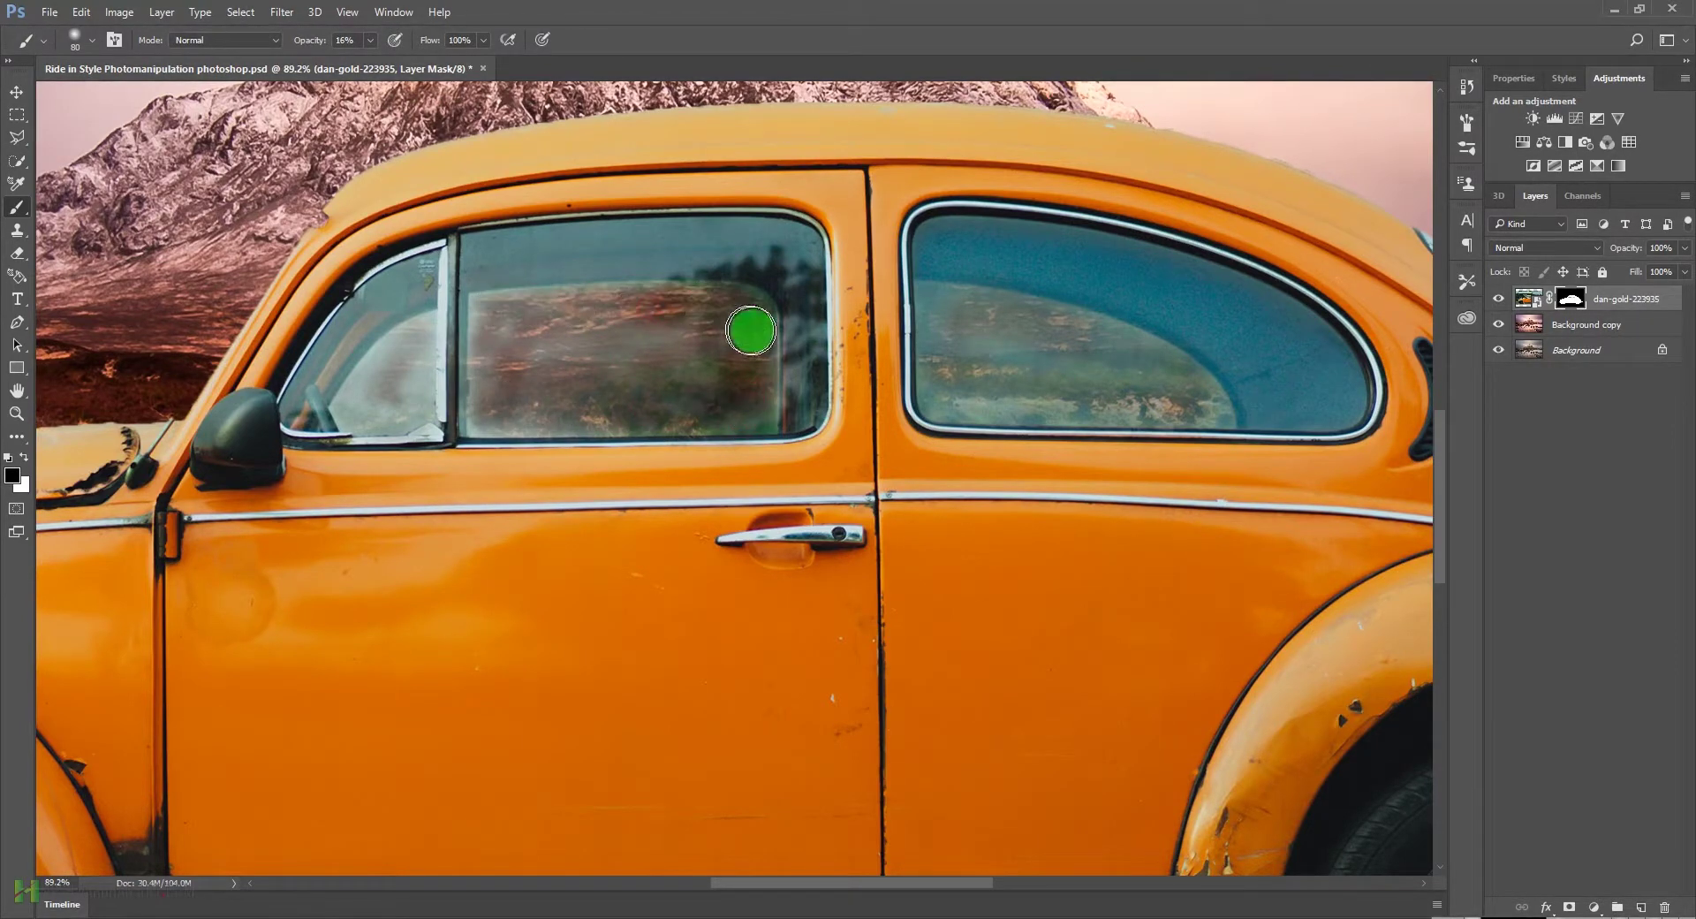
{"action": "scroll", "coordinate": [863, 359], "scroll_direction": "down", "scroll_amount": 6}
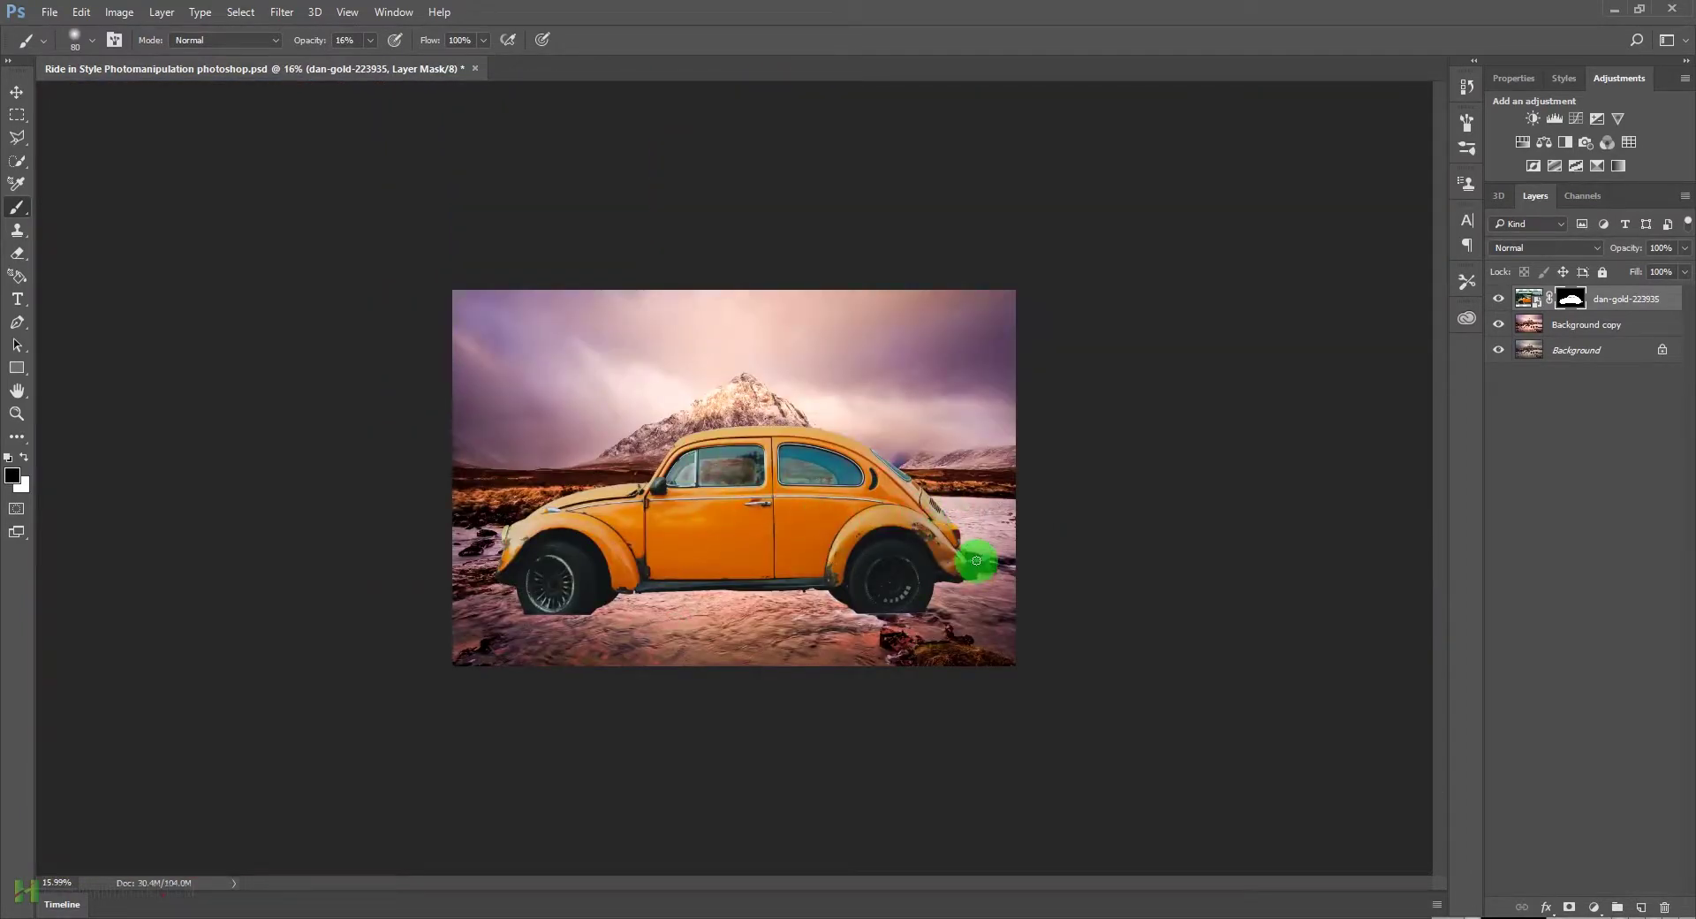
Step: Open the car layer's mask in the Select and Mask workspace
{"action": "scroll", "coordinate": [802, 553], "scroll_direction": "up", "scroll_amount": 6}
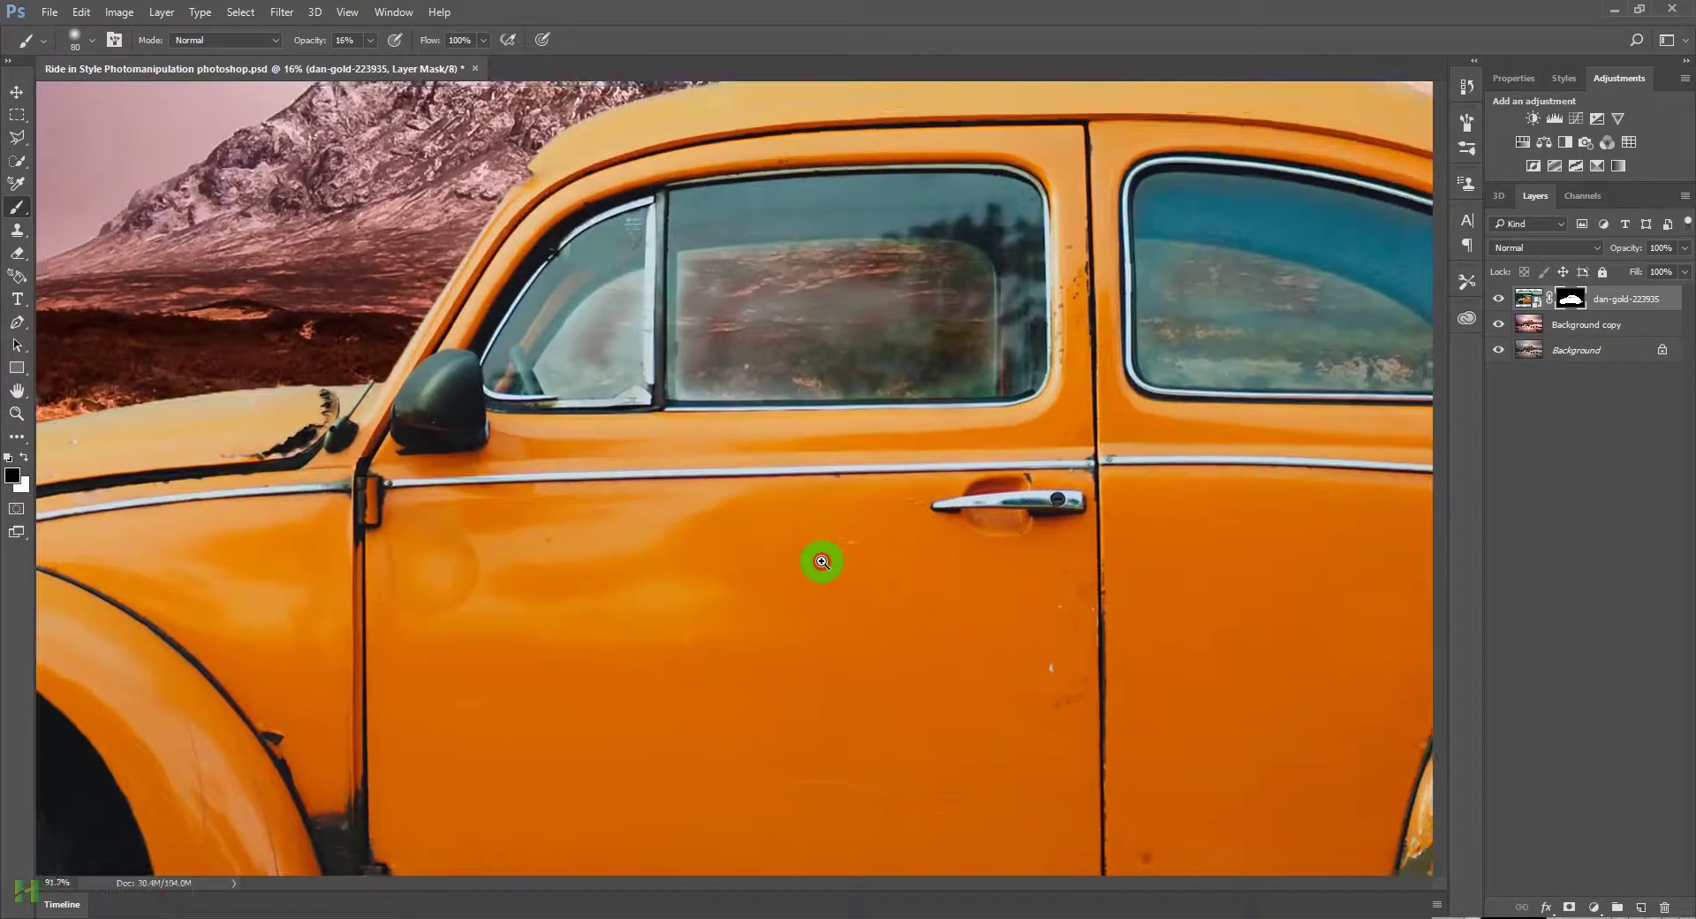
{"action": "scroll", "coordinate": [821, 562], "scroll_direction": "down", "scroll_amount": 1}
{"action": "scroll", "coordinate": [1125, 439], "scroll_direction": "down", "scroll_amount": 3}
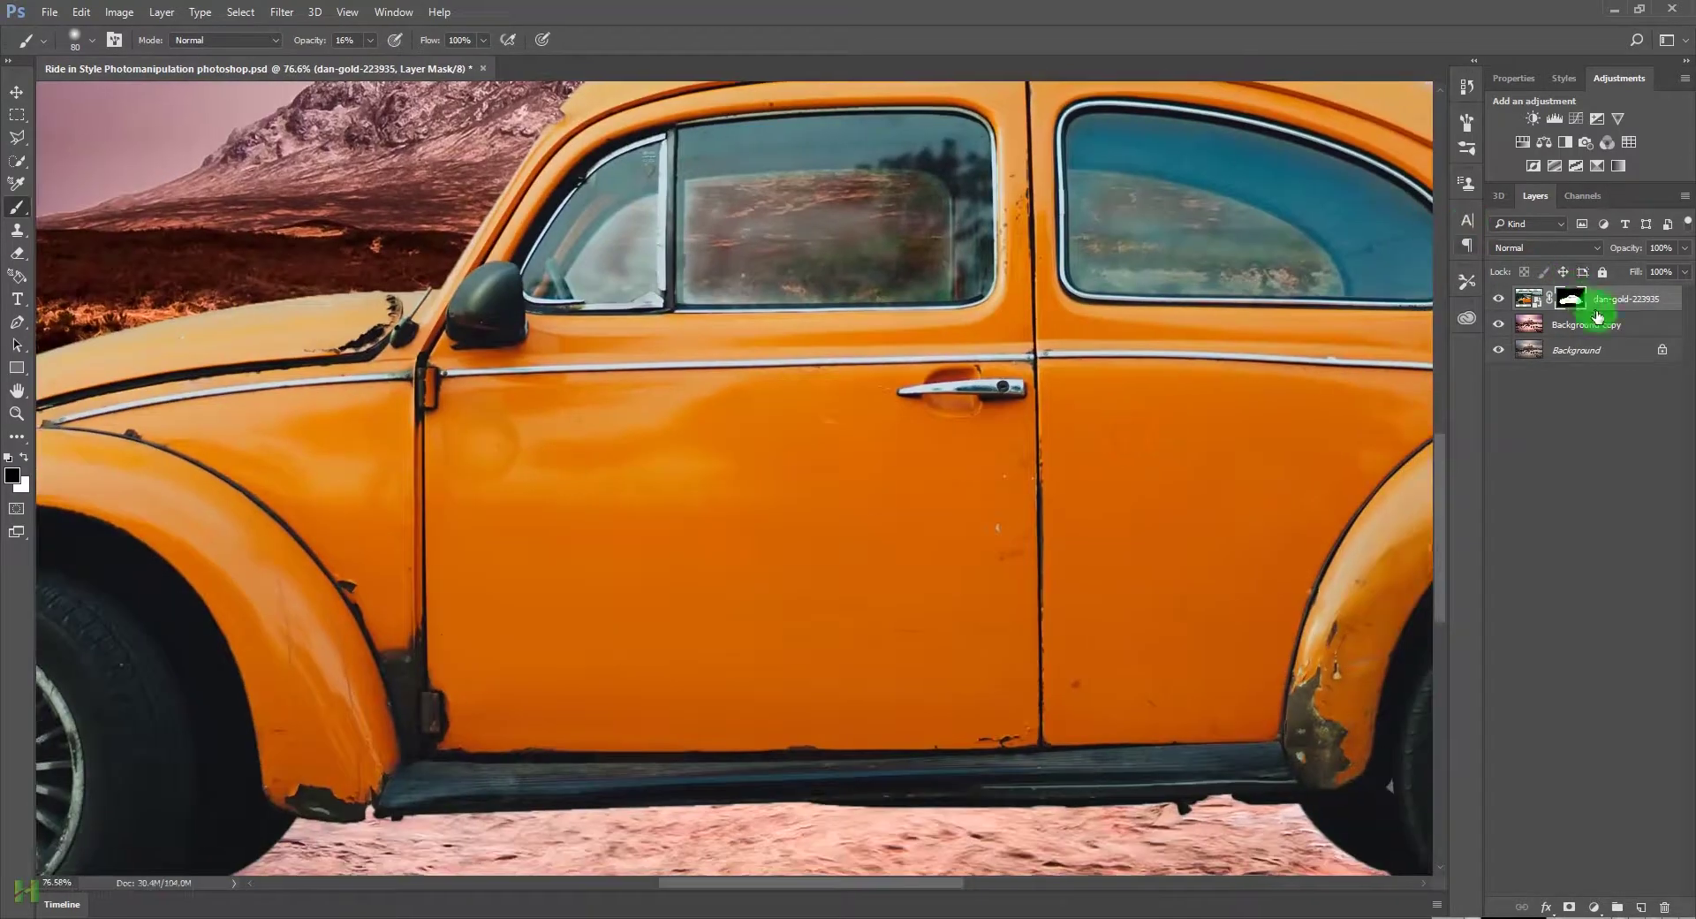
{"action": "double_click", "coordinate": [1566, 302]}
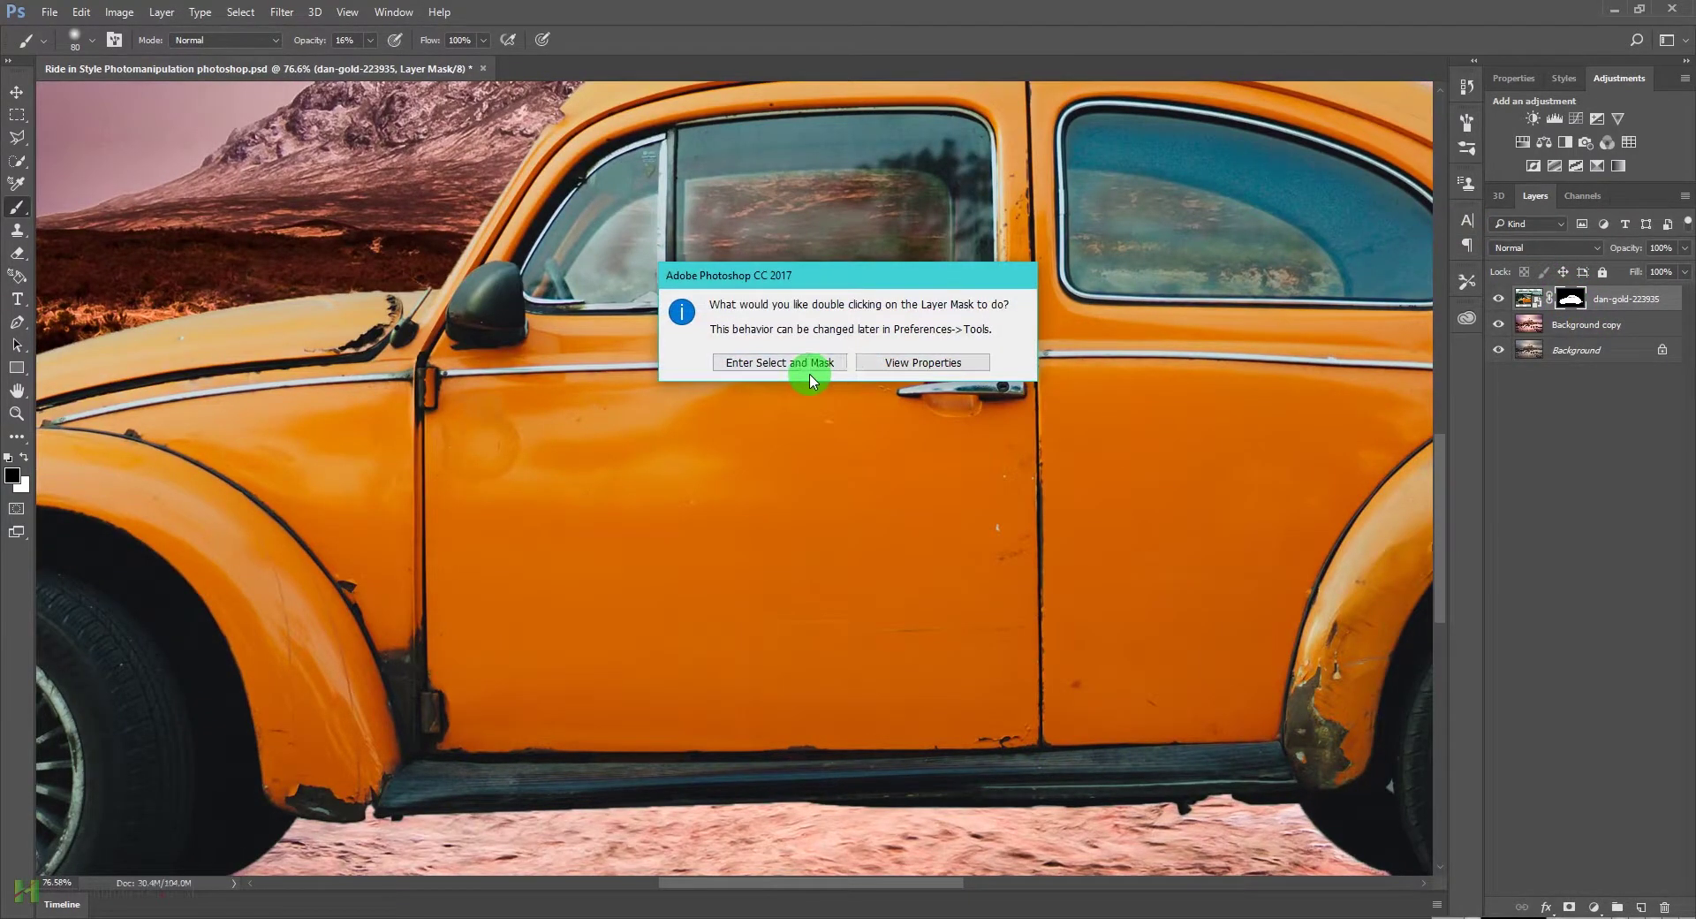
{"action": "left_click", "coordinate": [839, 370]}
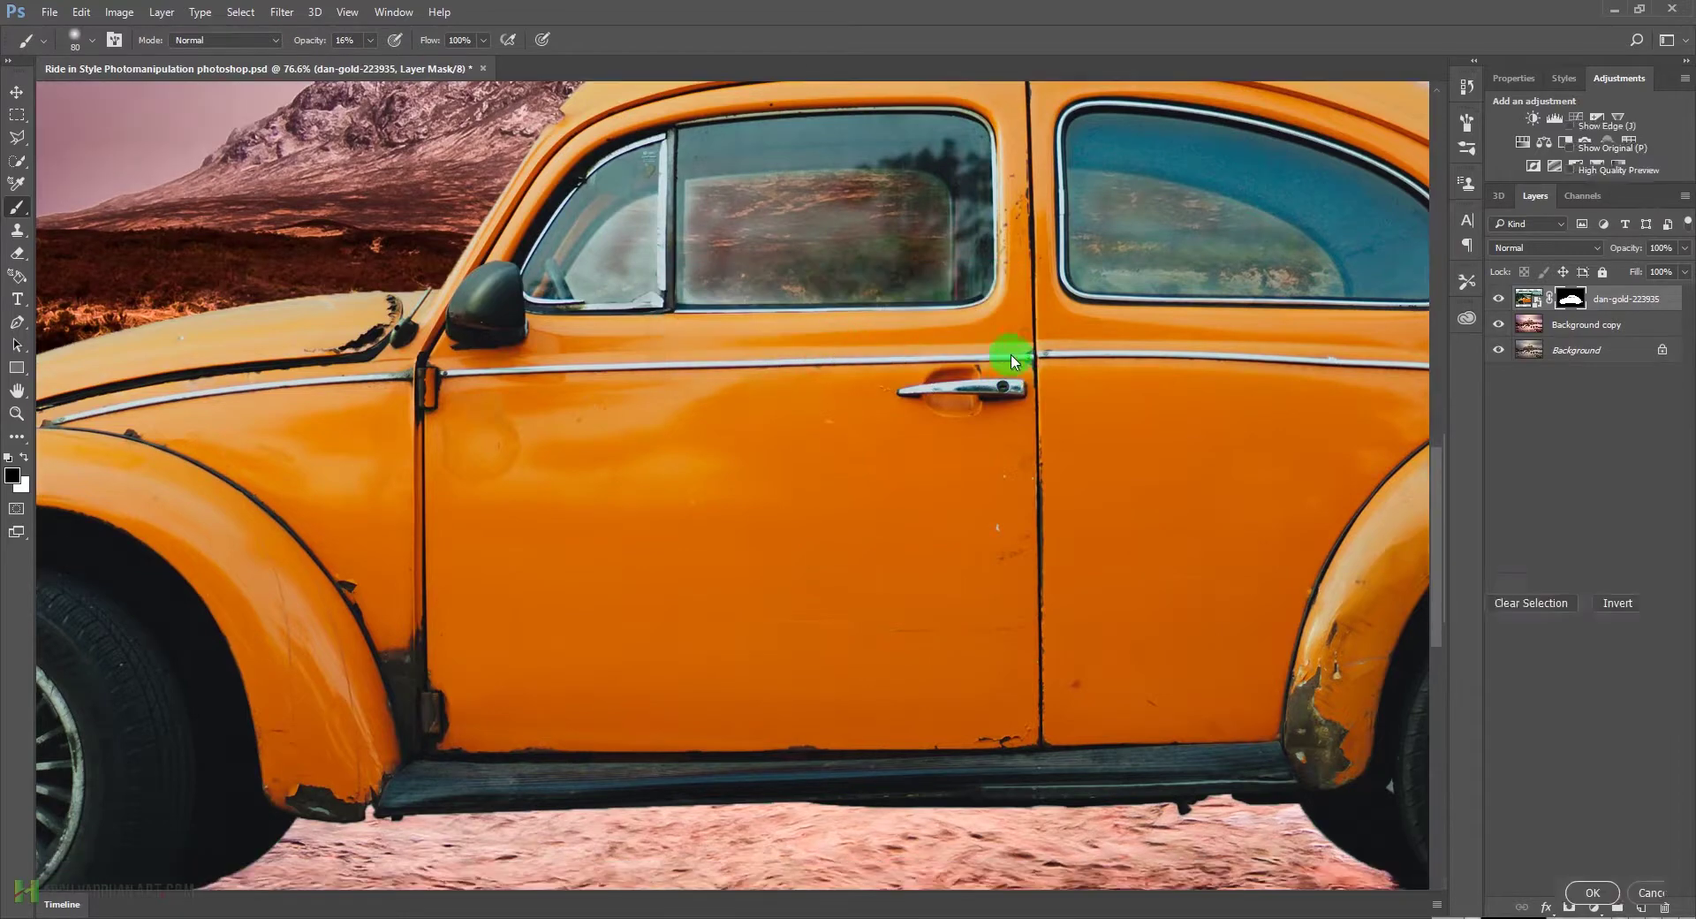
Step: Preview the car cutout on white, and set the view mode to On Layers to check it against the landscape
{"action": "scroll", "coordinate": [918, 326], "scroll_direction": "down", "scroll_amount": 4}
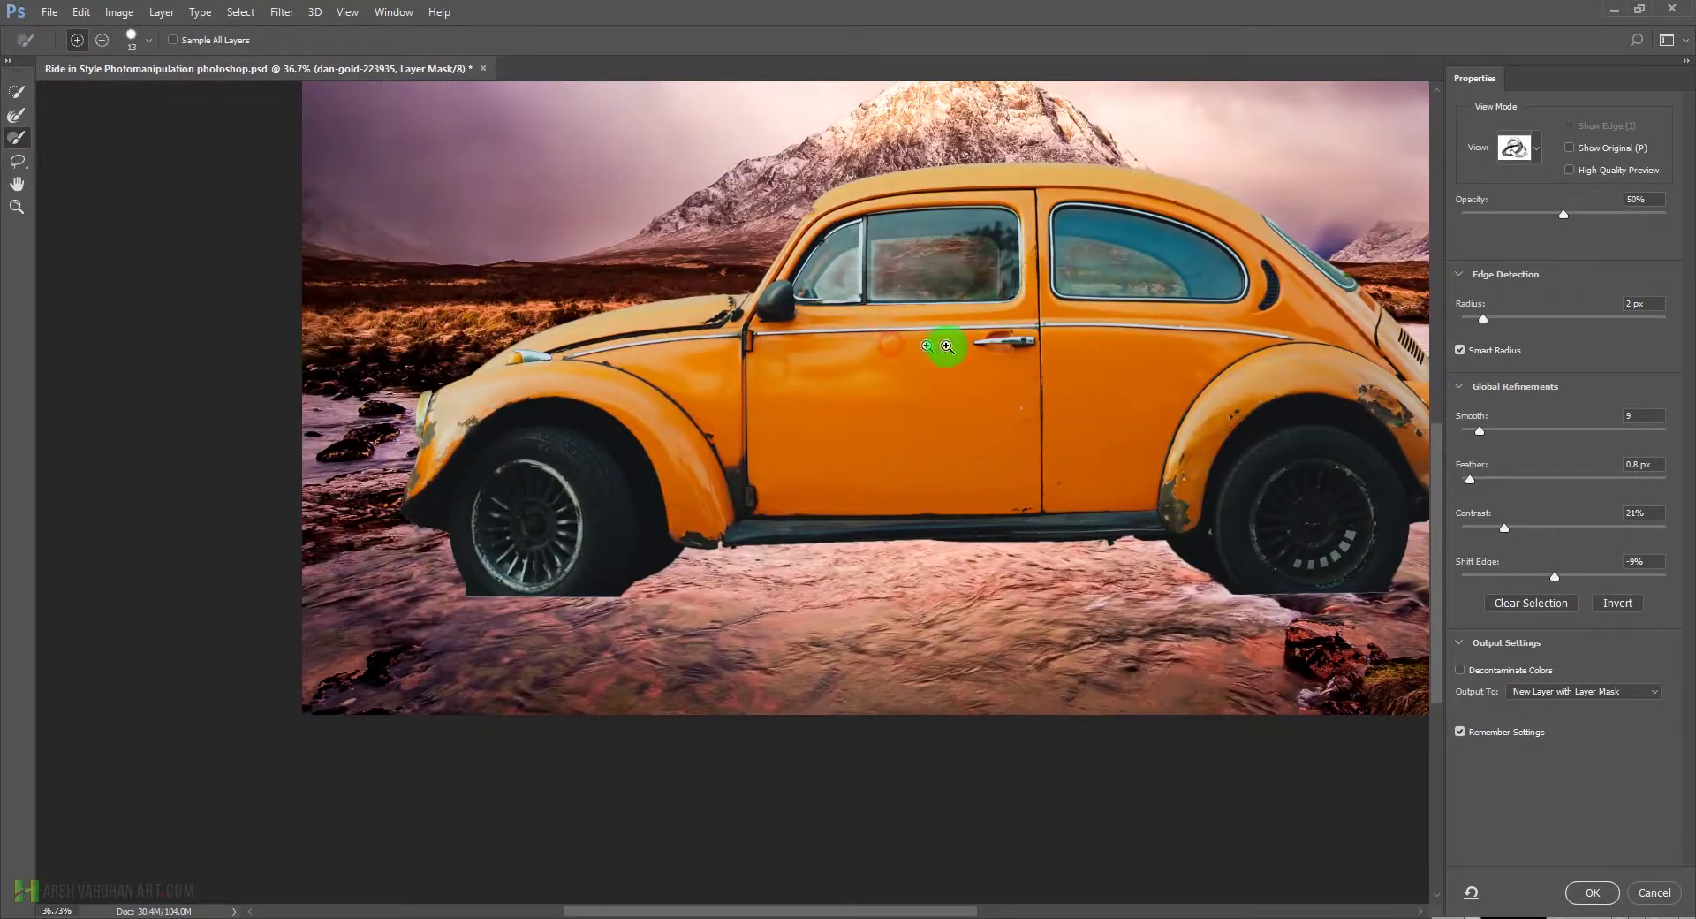
{"action": "key", "text": "t"}
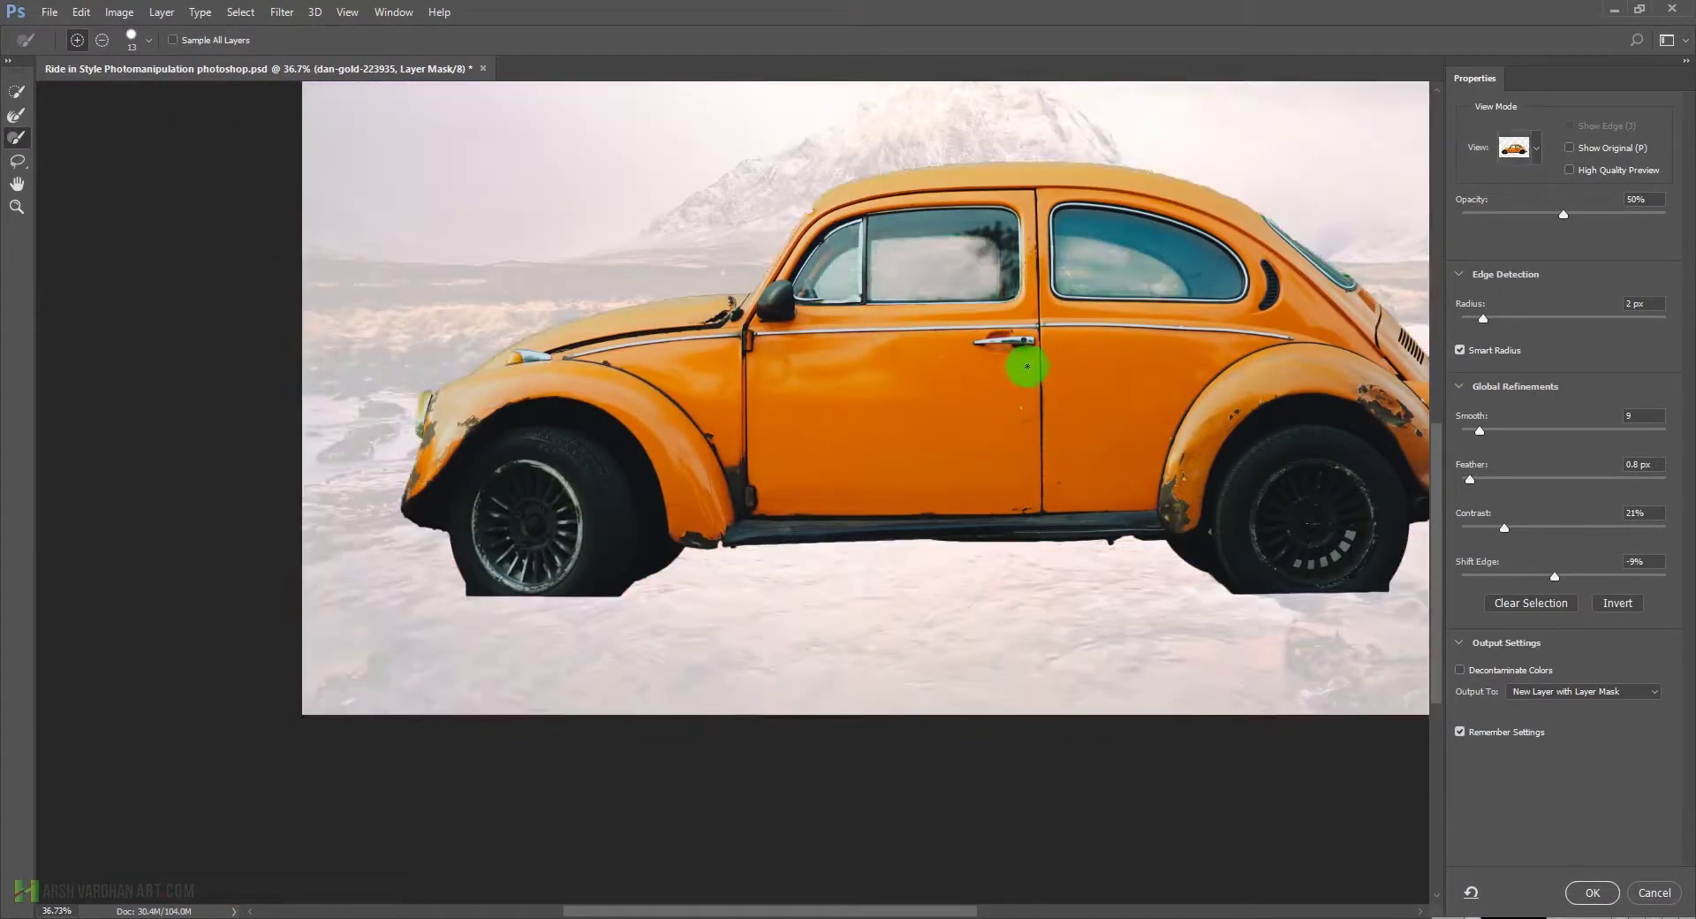
{"action": "scroll", "coordinate": [1064, 297], "scroll_direction": "down", "scroll_amount": 3}
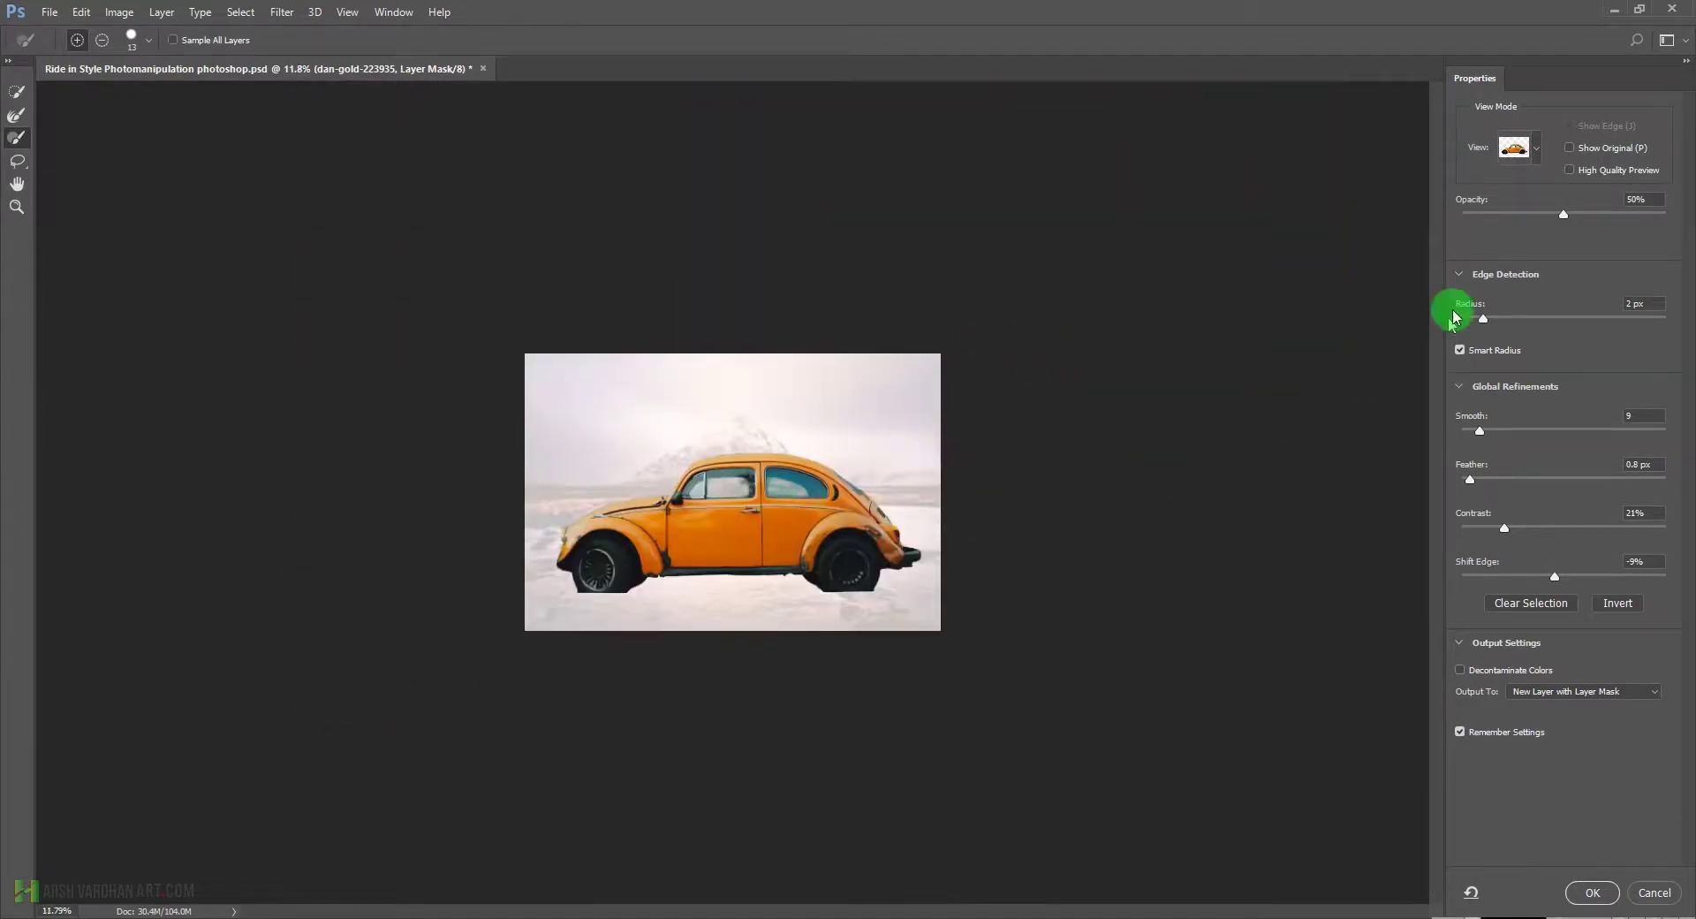
{"action": "left_click", "coordinate": [1539, 150]}
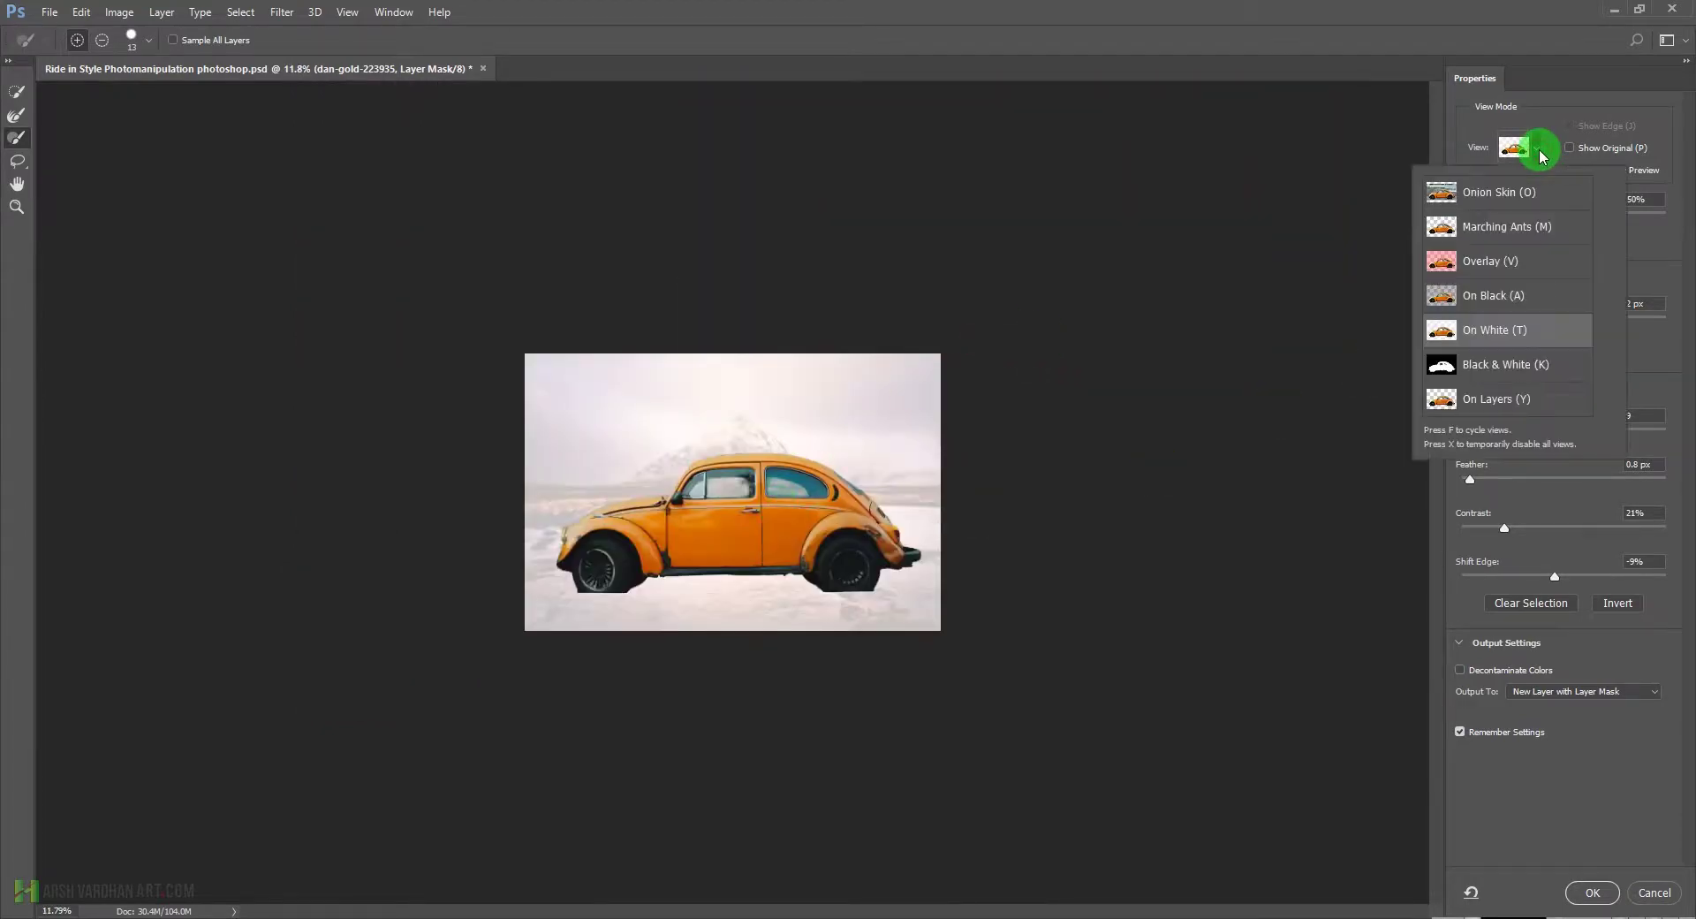
{"action": "left_click", "coordinate": [1504, 407]}
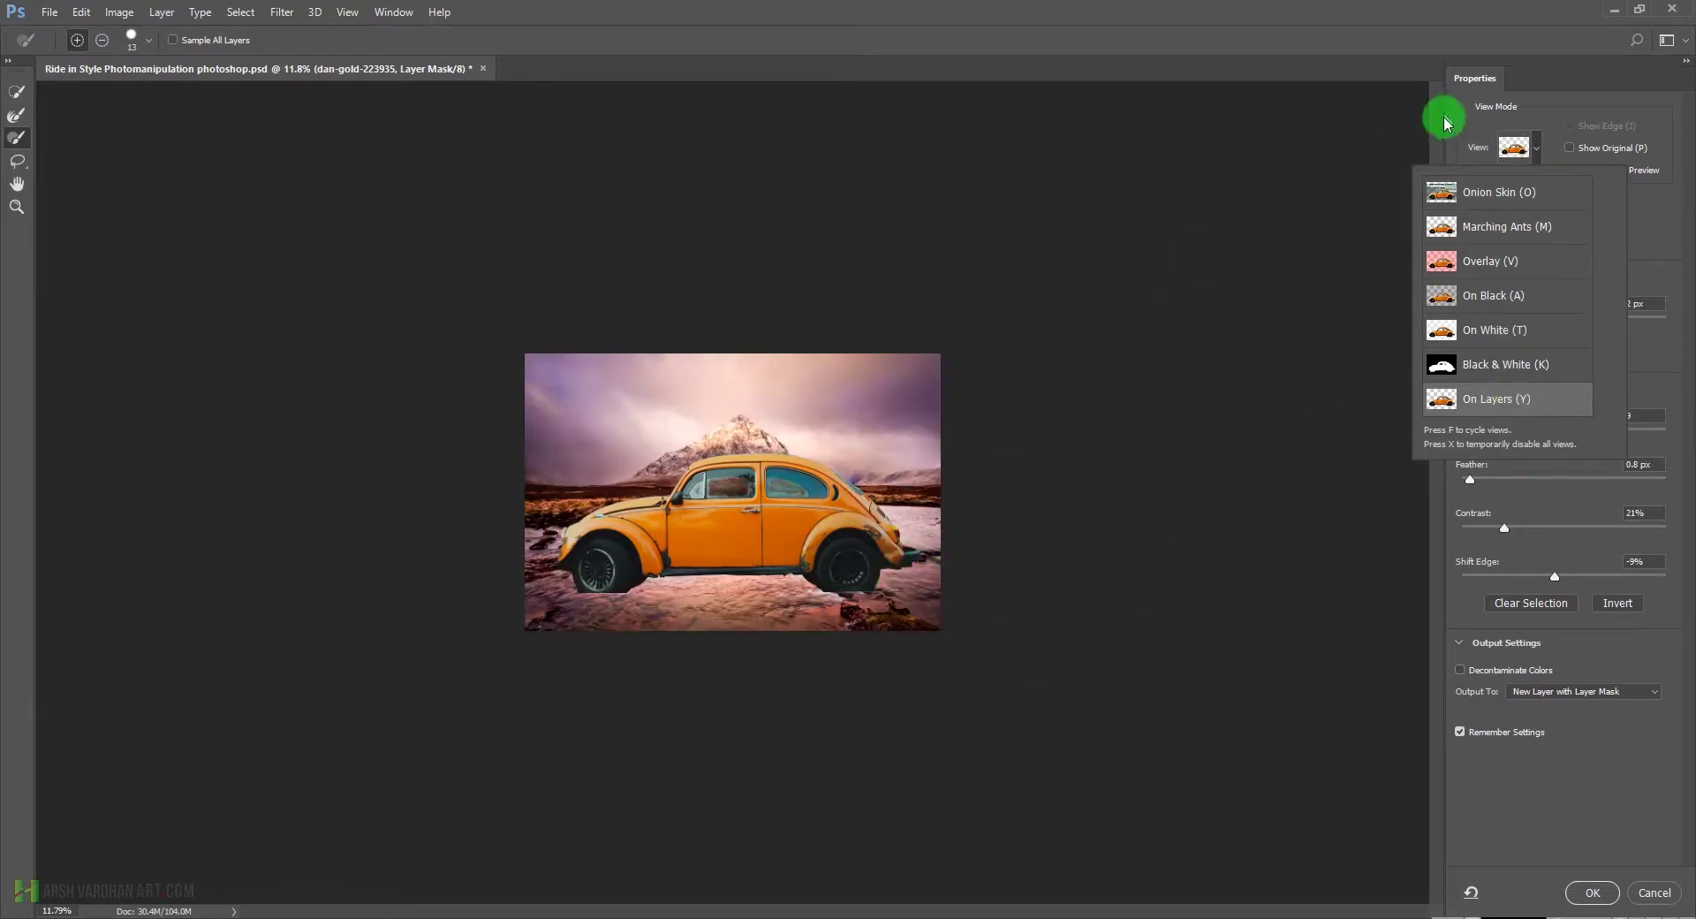
{"action": "left_click", "coordinate": [1528, 113]}
{"action": "left_click_drag", "start_coordinate": [878, 539], "coordinate": [889, 427]}
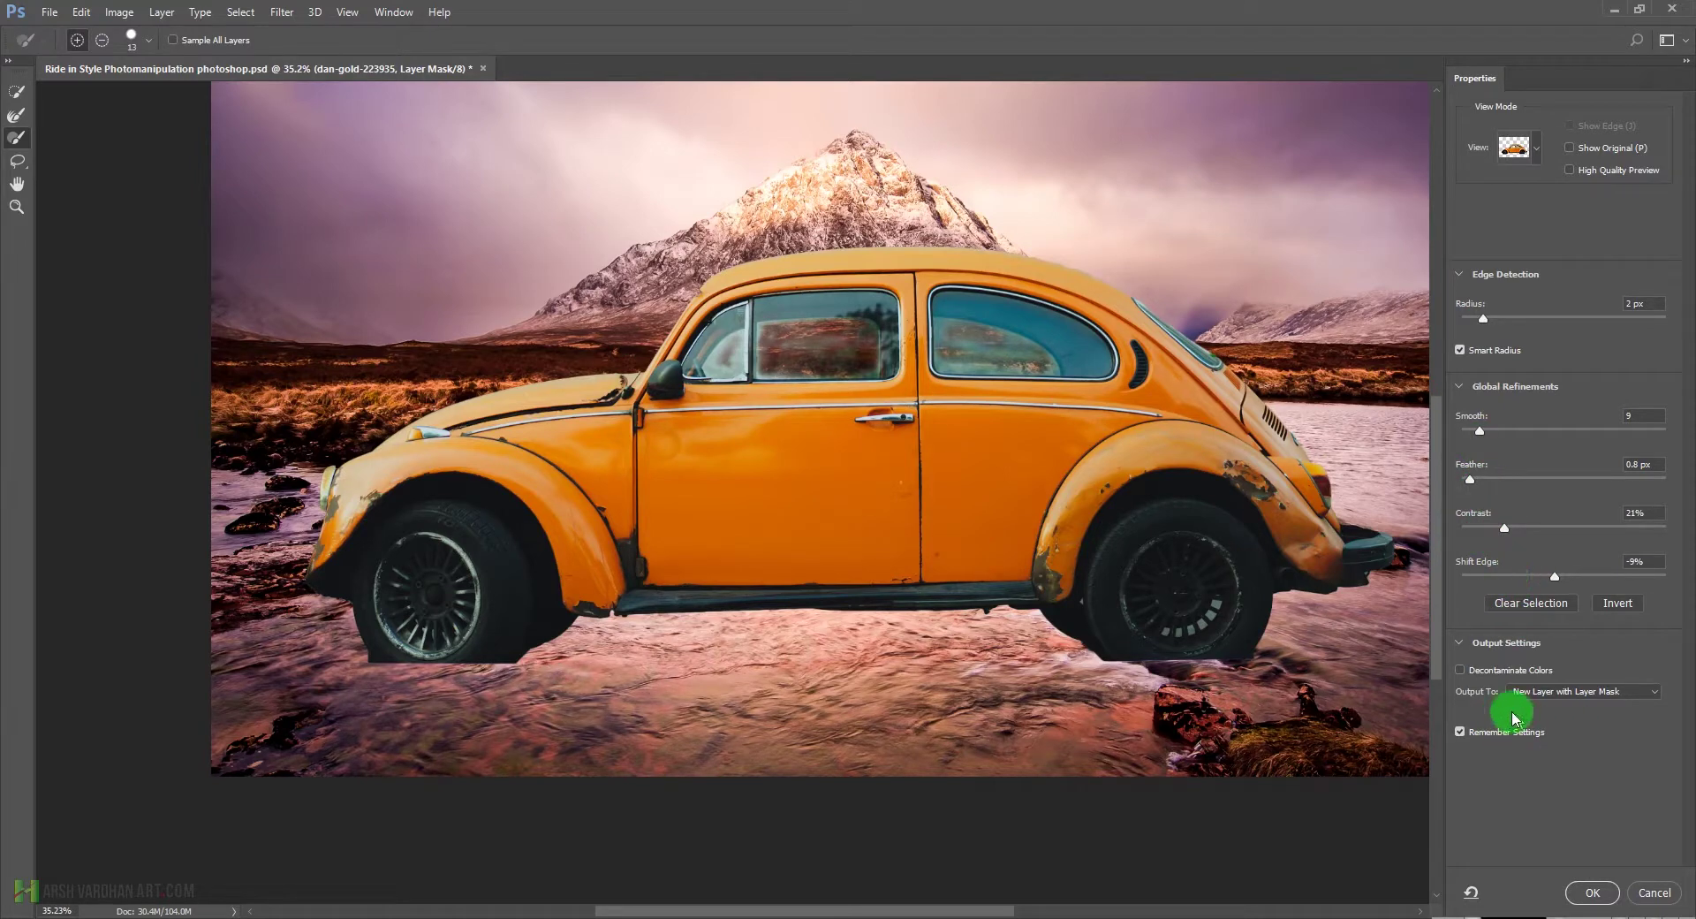
Step: Output the refined mask as New Layer with Layer Mask and apply it
{"action": "left_click", "coordinate": [1547, 700]}
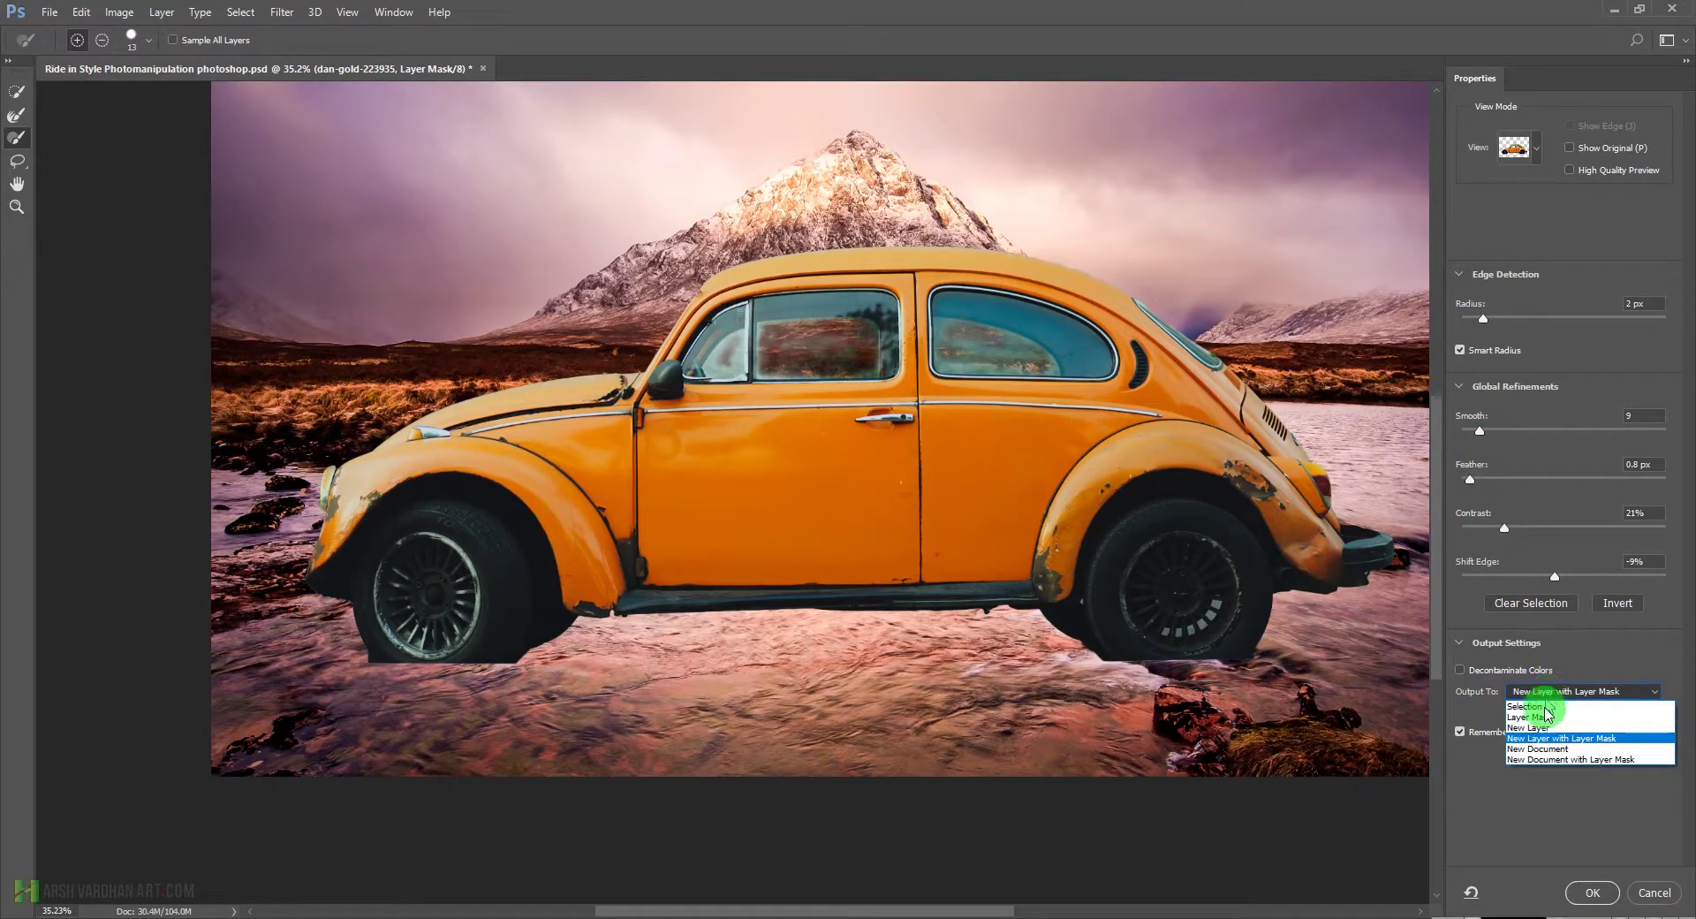
{"action": "left_click", "coordinate": [1571, 736]}
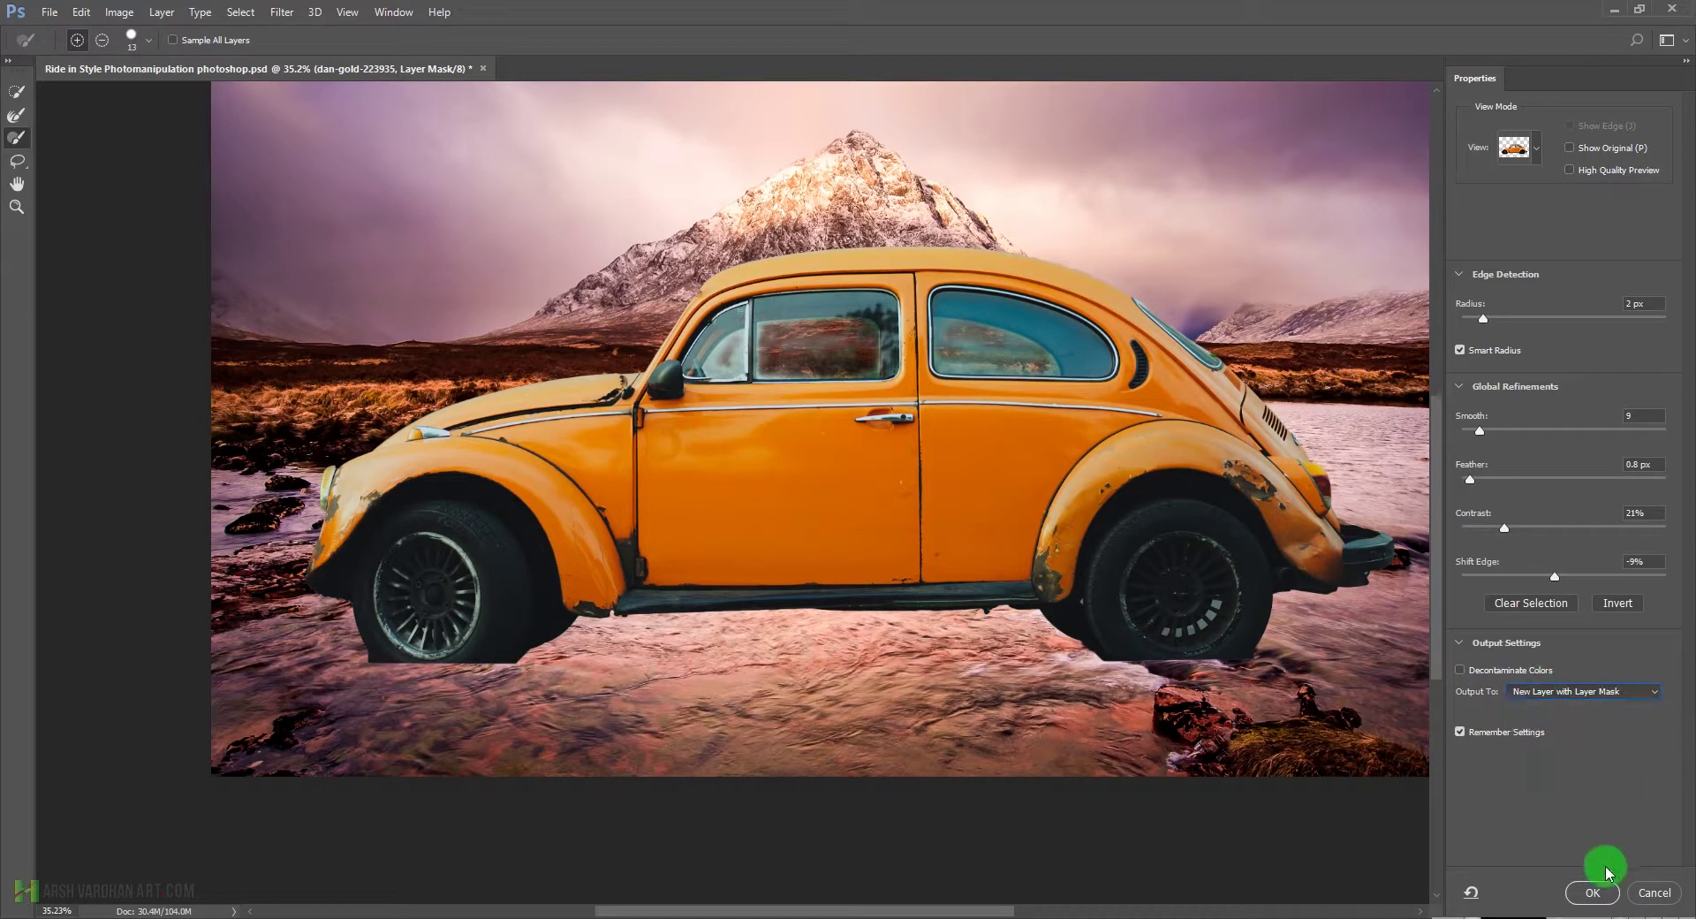
{"action": "left_click", "coordinate": [1592, 893]}
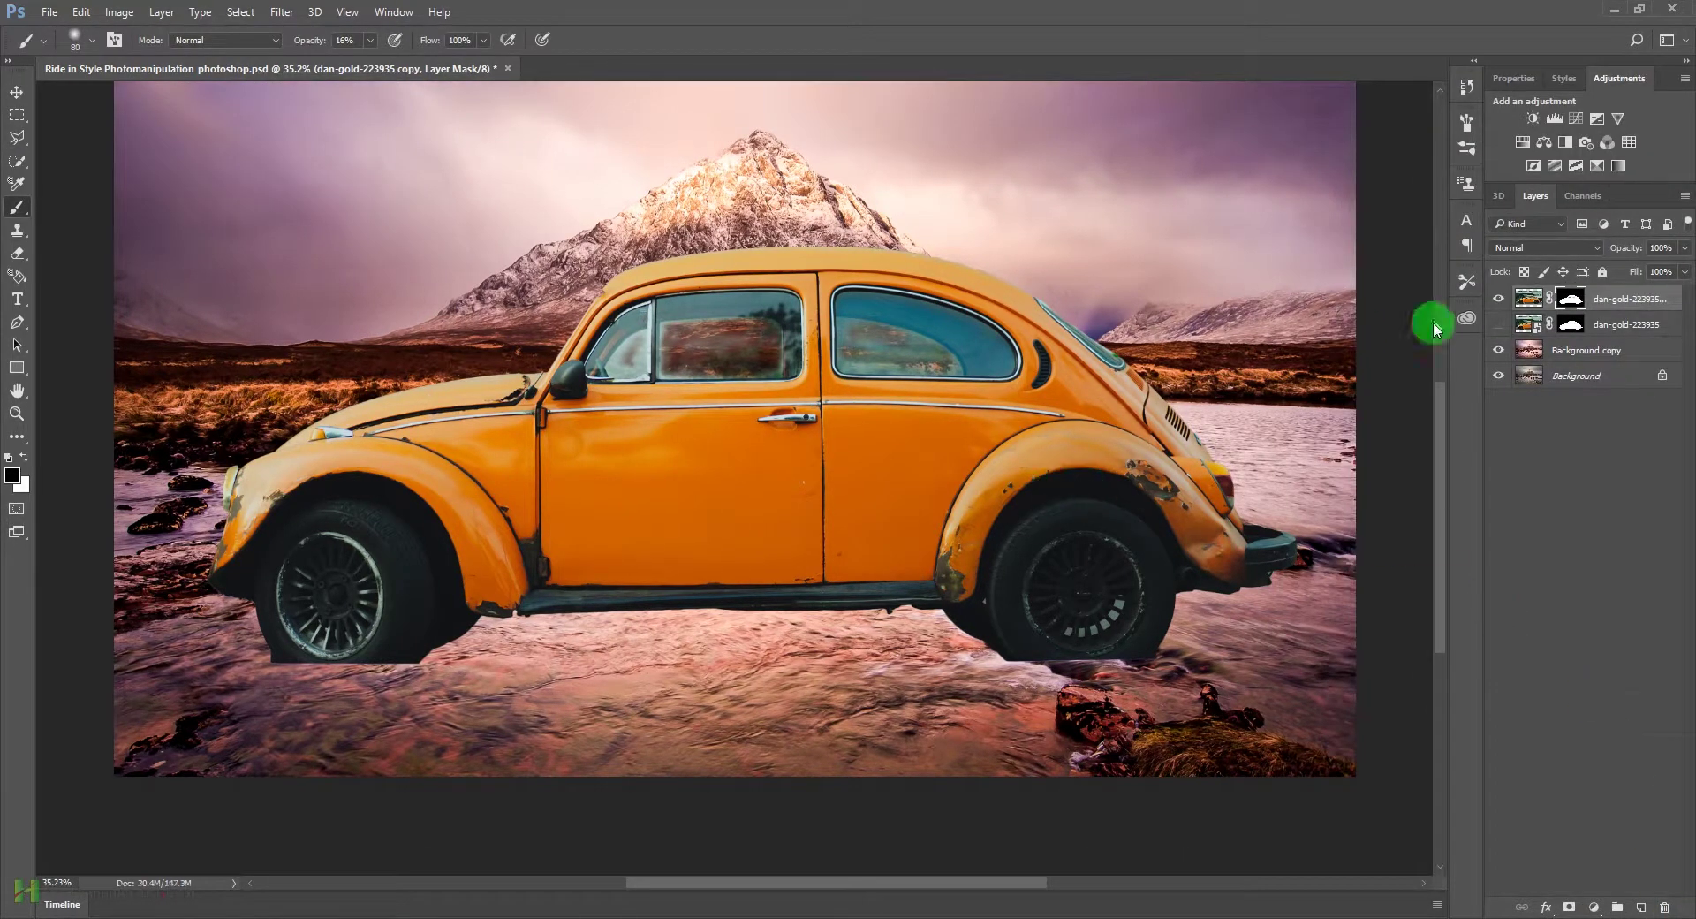
Step: Paint black at 16% opacity on the new car layer's mask to clear the front quarter window and door window further
{"action": "left_click_drag", "start_coordinate": [625, 367], "coordinate": [717, 437]}
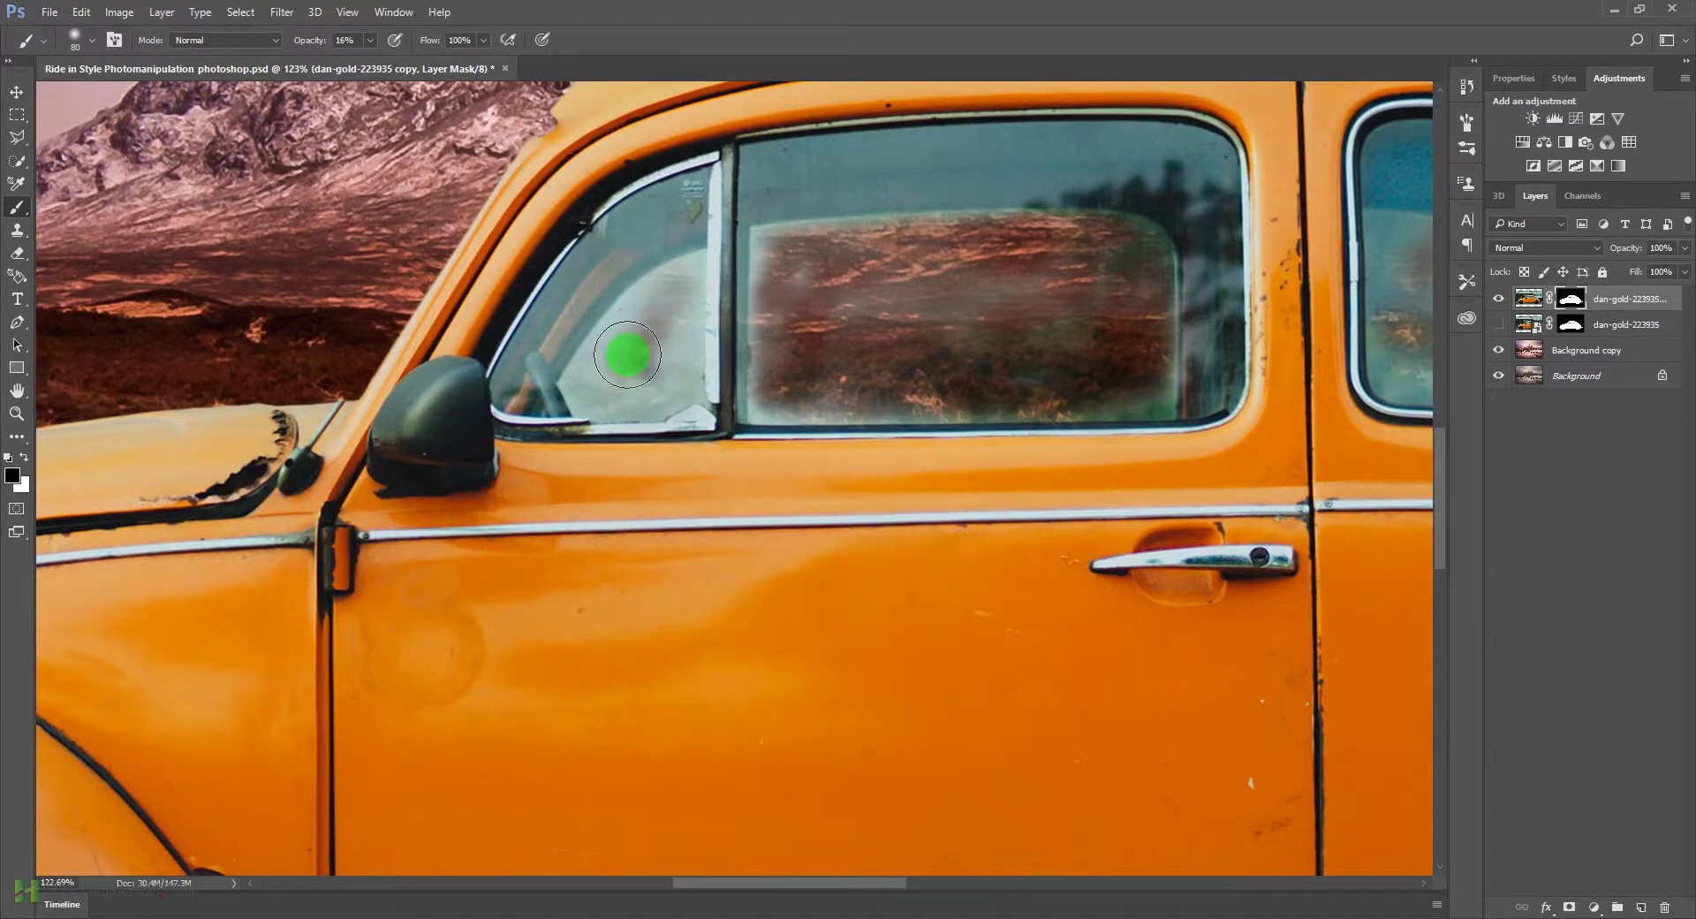
{"action": "mouse_move", "coordinate": [613, 363]}
{"action": "left_mouse_down"}
{"action": "mouse_move", "coordinate": [642, 393]}
{"action": "mouse_move", "coordinate": [674, 348]}
{"action": "mouse_move", "coordinate": [685, 358]}
{"action": "mouse_move", "coordinate": [683, 291]}
{"action": "mouse_move", "coordinate": [649, 334]}
{"action": "mouse_move", "coordinate": [666, 312]}
{"action": "mouse_move", "coordinate": [640, 318]}
{"action": "mouse_move", "coordinate": [598, 393]}
{"action": "mouse_move", "coordinate": [650, 389]}
{"action": "mouse_move", "coordinate": [687, 270]}
{"action": "mouse_move", "coordinate": [583, 394]}
{"action": "mouse_move", "coordinate": [665, 357]}
{"action": "mouse_move", "coordinate": [774, 243]}
{"action": "mouse_move", "coordinate": [764, 387]}
{"action": "mouse_move", "coordinate": [1176, 405]}
{"action": "mouse_move", "coordinate": [1090, 398]}
{"action": "mouse_move", "coordinate": [1155, 371]}
{"action": "mouse_move", "coordinate": [1142, 272]}
{"action": "mouse_move", "coordinate": [717, 338]}
{"action": "mouse_move", "coordinate": [727, 310]}
{"action": "mouse_move", "coordinate": [746, 408]}
{"action": "mouse_move", "coordinate": [983, 416]}
{"action": "mouse_move", "coordinate": [650, 377]}
{"action": "mouse_move", "coordinate": [668, 373]}
{"action": "mouse_move", "coordinate": [627, 399]}
{"action": "mouse_move", "coordinate": [961, 474]}
{"action": "left_mouse_up"}
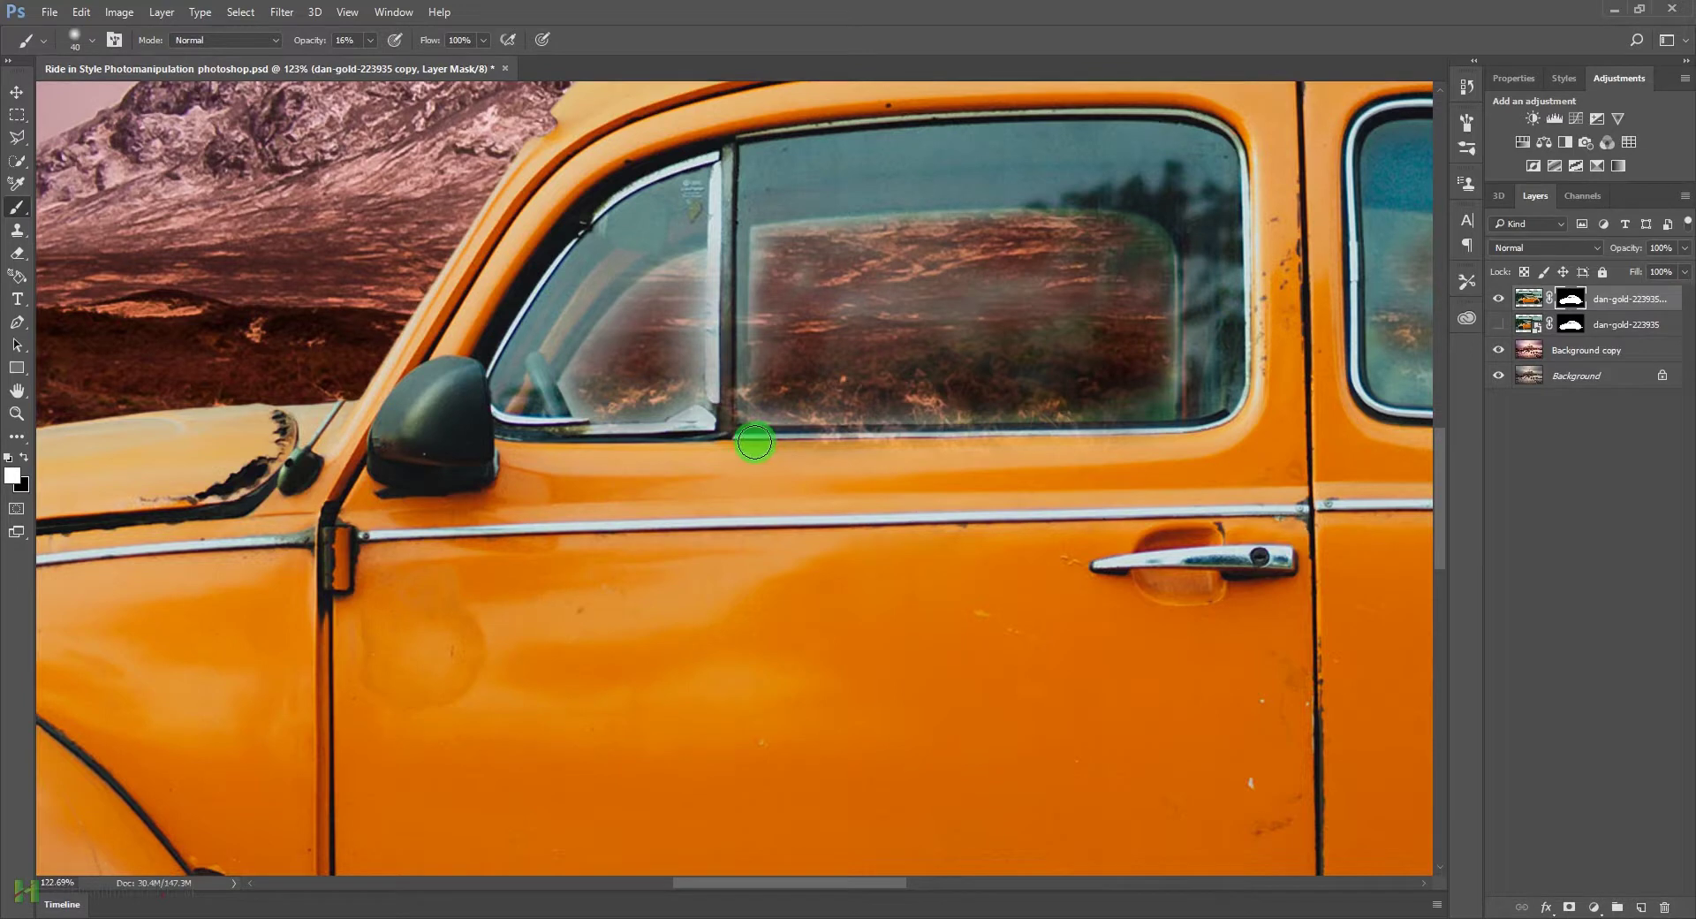
Step: Paint white on the mask with a 40 px brush along the door window's lower edge to restore the trim
{"action": "mouse_move", "coordinate": [950, 442]}
{"action": "left_mouse_down"}
{"action": "mouse_move", "coordinate": [1073, 442]}
{"action": "mouse_move", "coordinate": [822, 442]}
{"action": "left_mouse_up"}
{"action": "left_click_drag", "start_coordinate": [952, 453], "coordinate": [871, 449]}
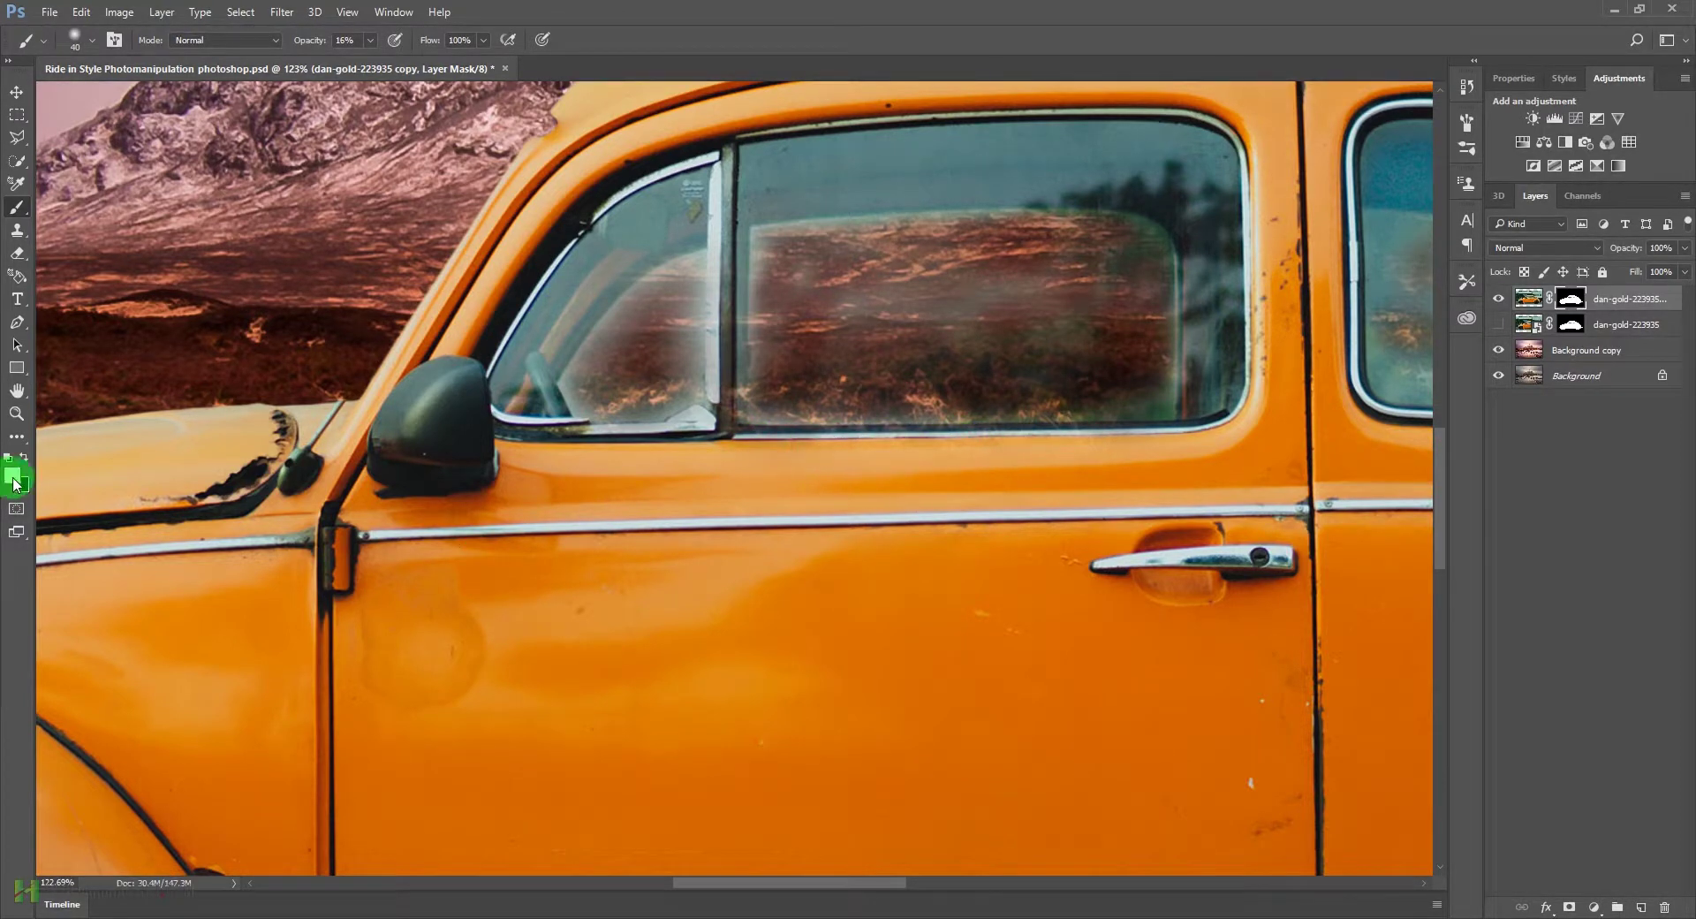
{"action": "left_click", "coordinate": [883, 466]}
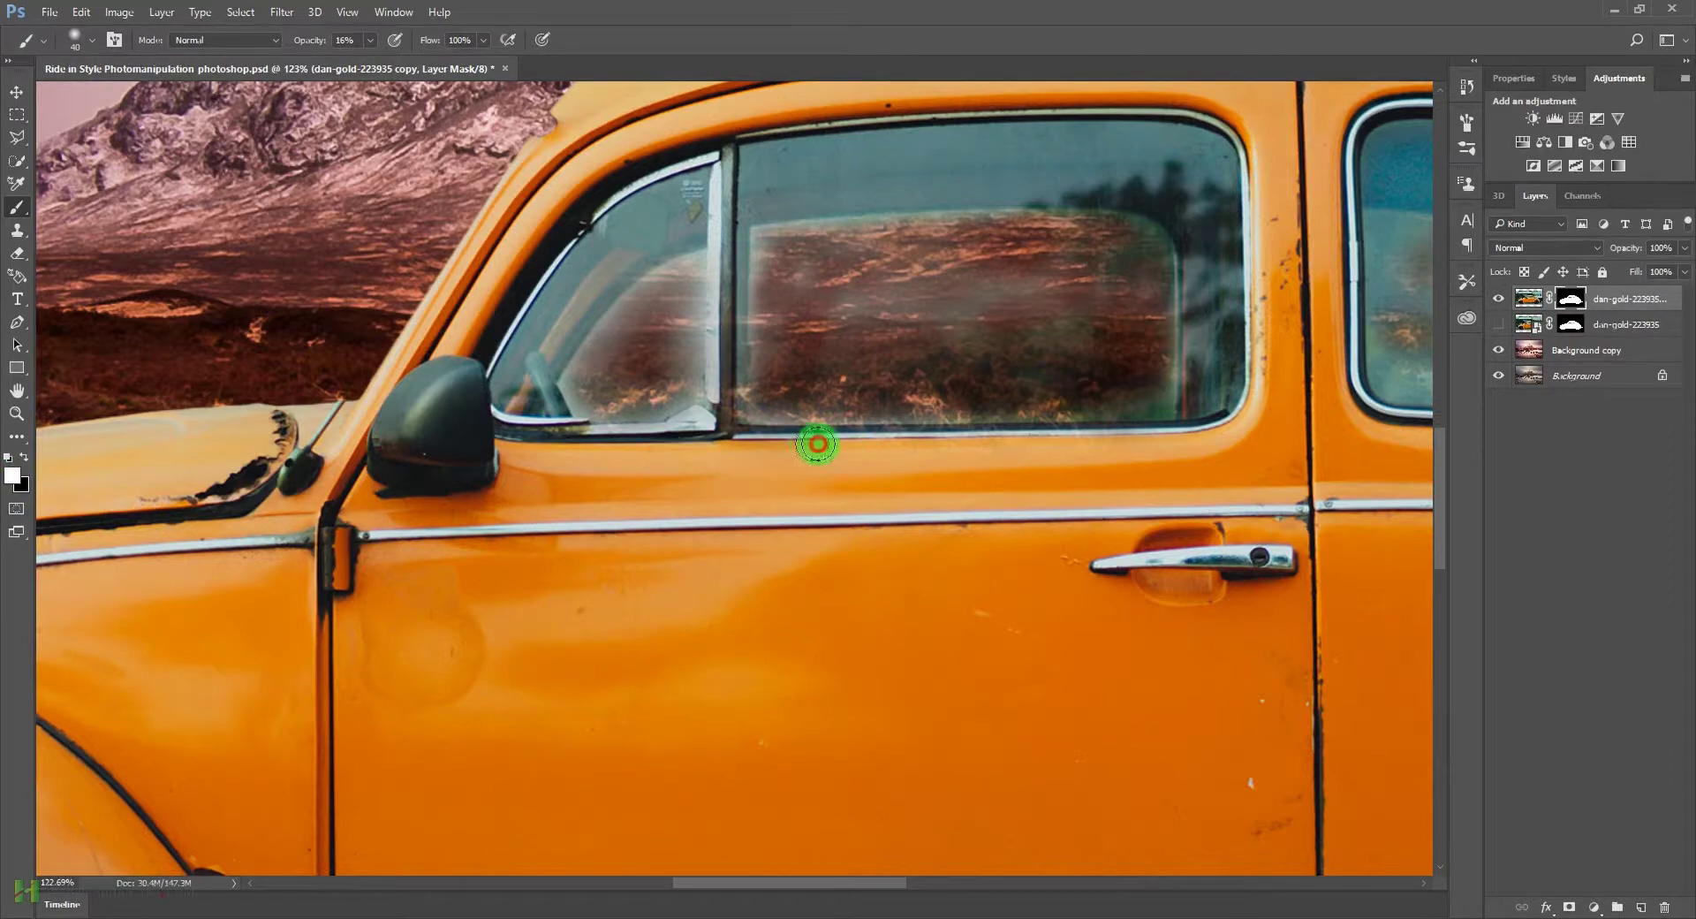
{"action": "mouse_move", "coordinate": [931, 448]}
{"action": "left_mouse_down"}
{"action": "mouse_move", "coordinate": [1048, 447]}
{"action": "mouse_move", "coordinate": [835, 438]}
{"action": "left_mouse_up"}
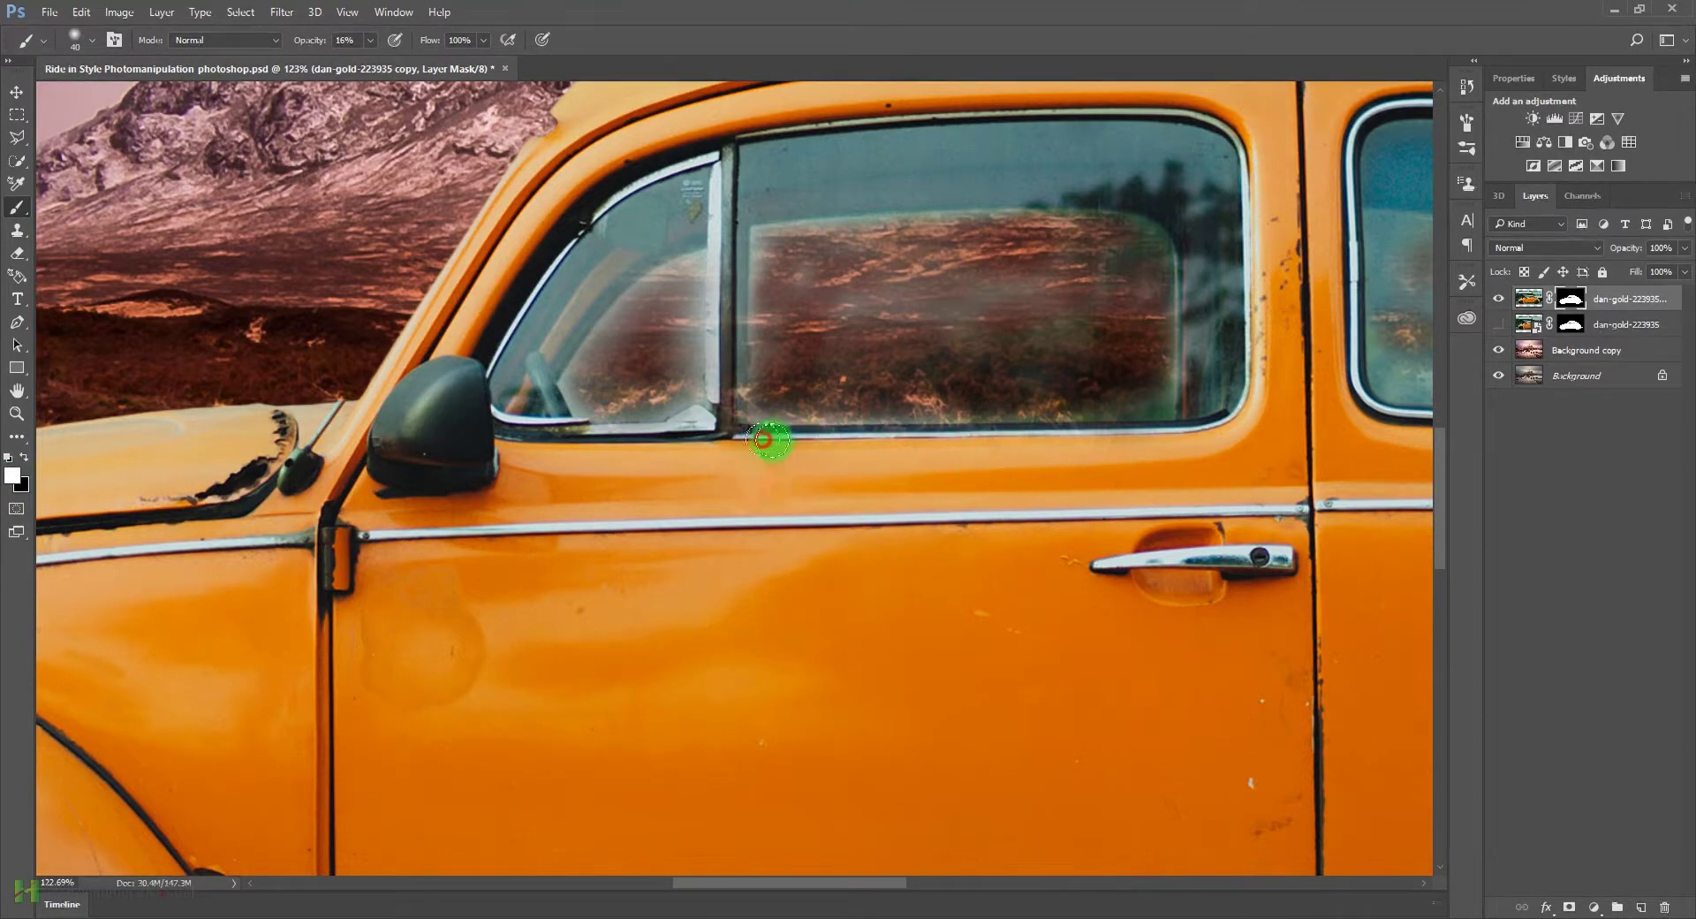
{"action": "scroll", "coordinate": [1045, 367], "scroll_direction": "down", "scroll_amount": 10}
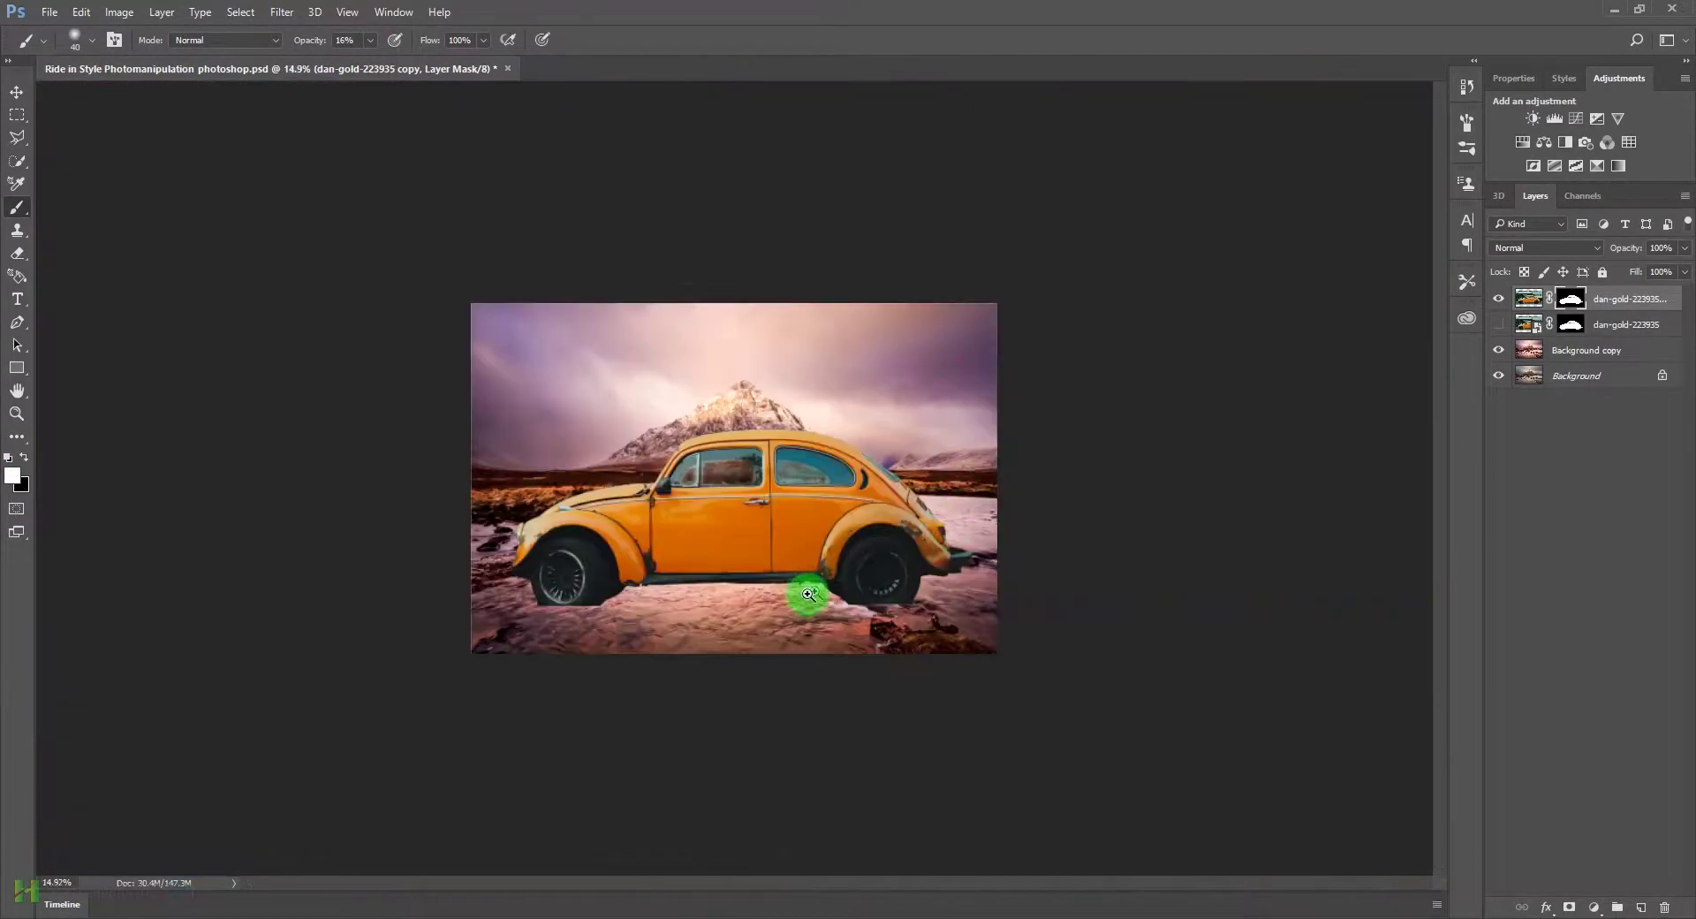
Step: Convert the masked car copy layer to a Smart Object and save the document
{"action": "right_click", "coordinate": [1645, 301]}
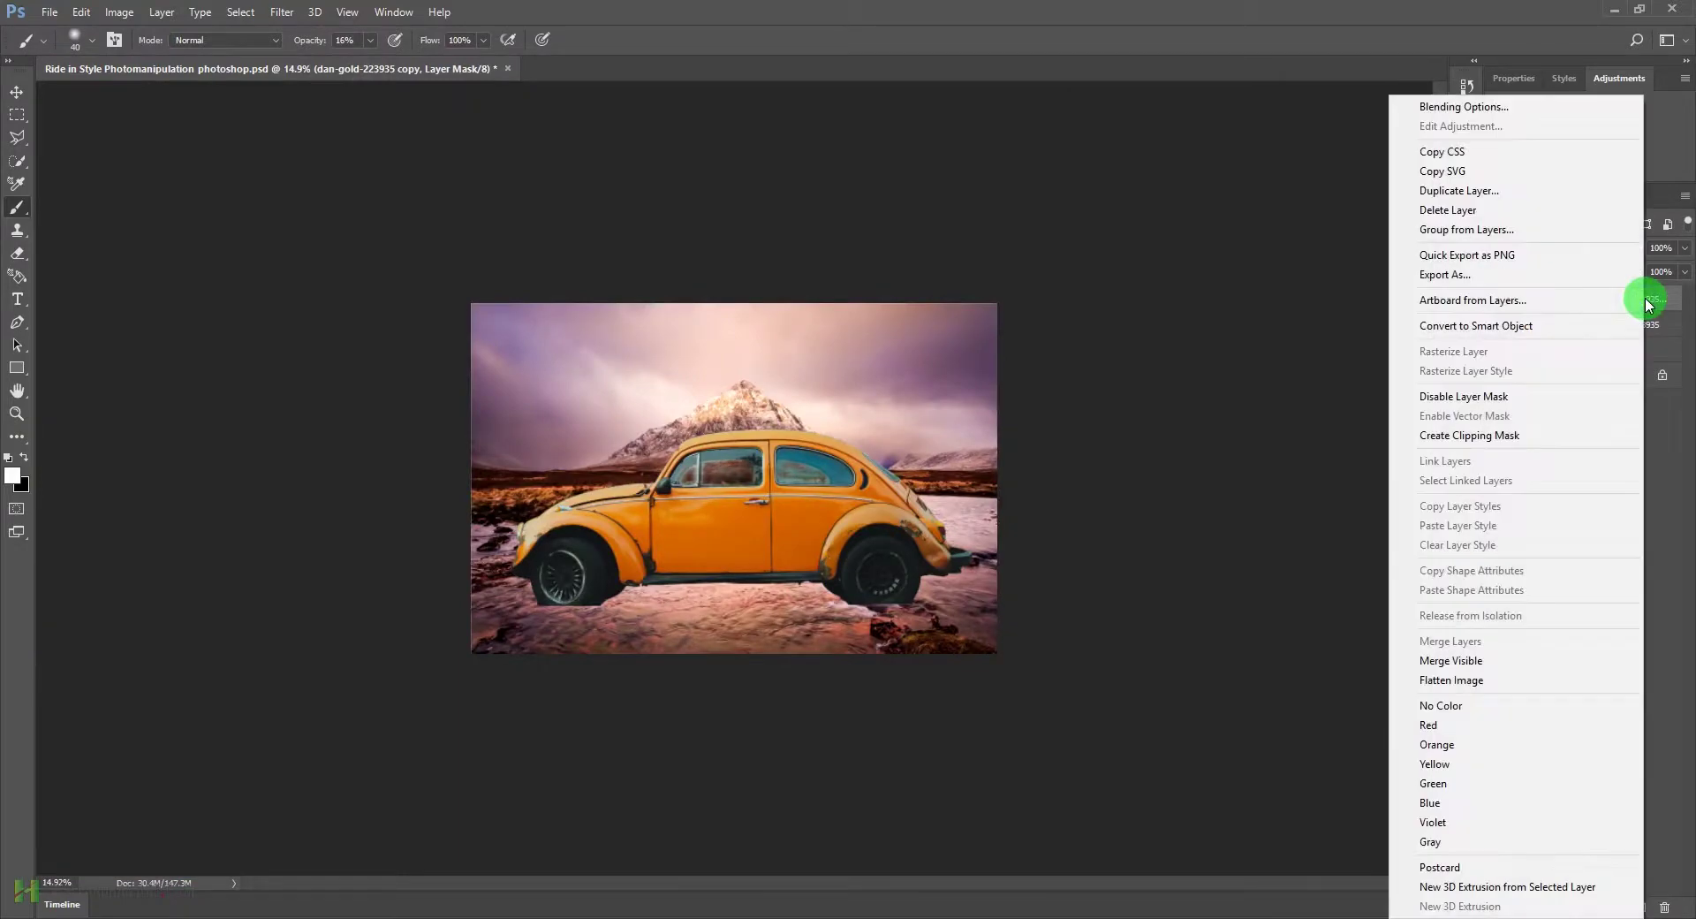
{"action": "left_click", "coordinate": [1554, 325]}
{"action": "mouse_move", "coordinate": [745, 533]}
{"action": "left_mouse_down"}
{"action": "mouse_move", "coordinate": [798, 564]}
{"action": "mouse_move", "coordinate": [727, 556]}
{"action": "left_mouse_up"}
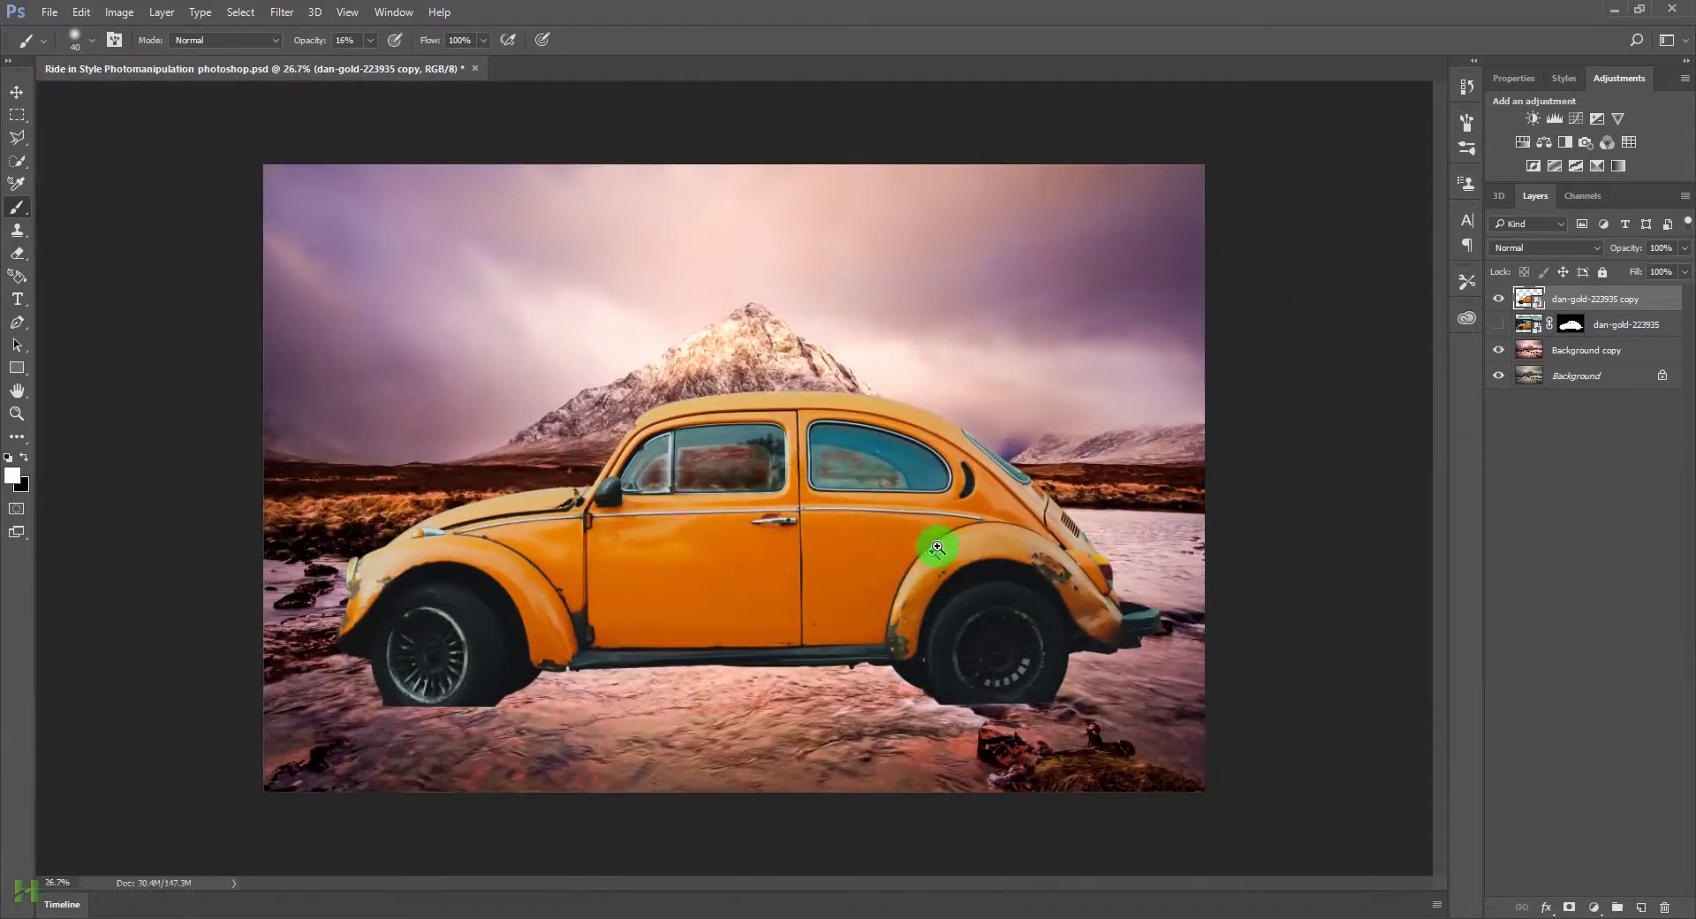
{"action": "left_click_drag", "start_coordinate": [899, 565], "coordinate": [865, 575]}
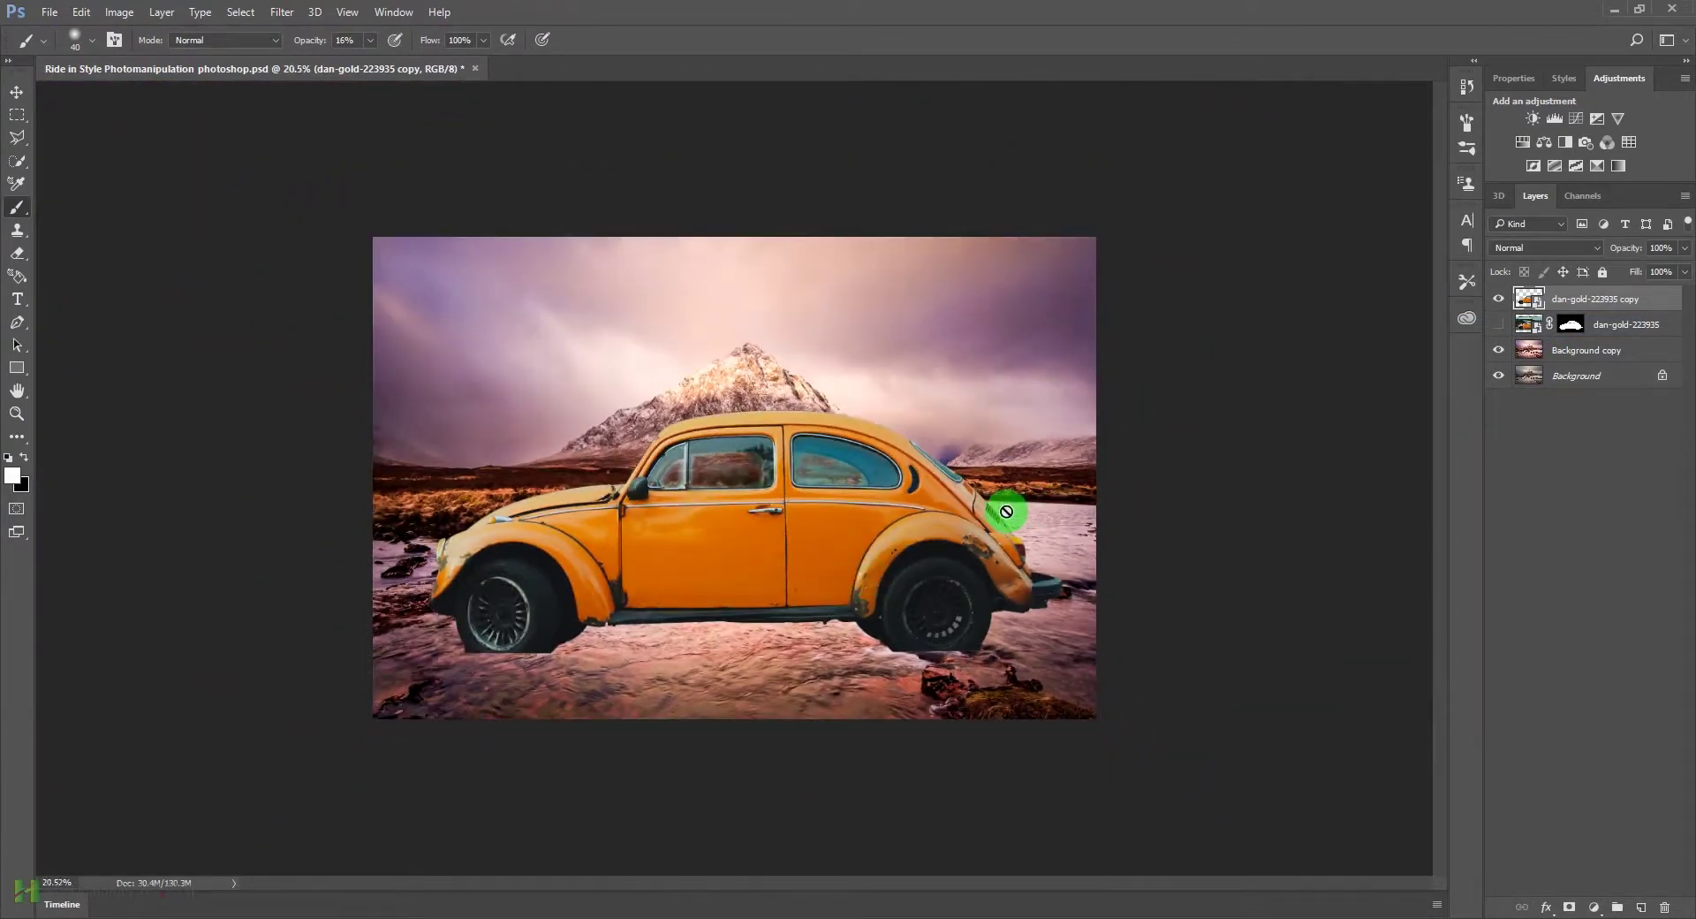
{"action": "key", "text": "ctrl+s"}
Step: Scale the car down to about 63% and place it in the right half of the river landscape
{"action": "key", "text": "ctrl+t"}
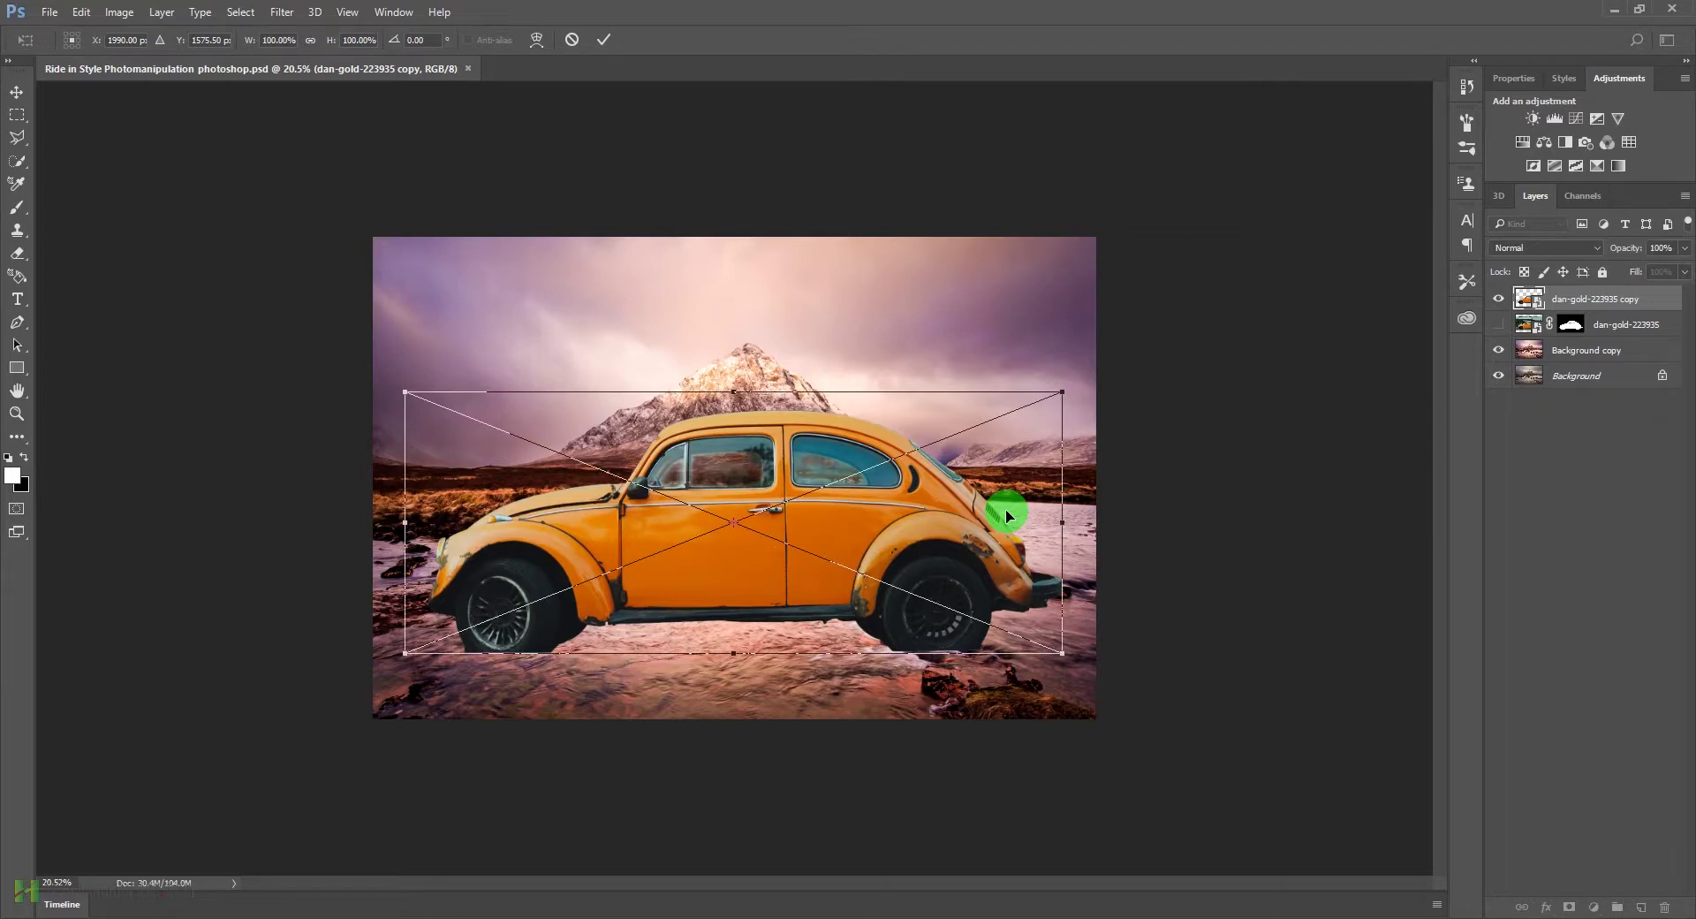
{"action": "left_click_drag", "start_coordinate": [1061, 386], "coordinate": [946, 450]}
{"action": "left_click_drag", "start_coordinate": [851, 560], "coordinate": [1021, 547]}
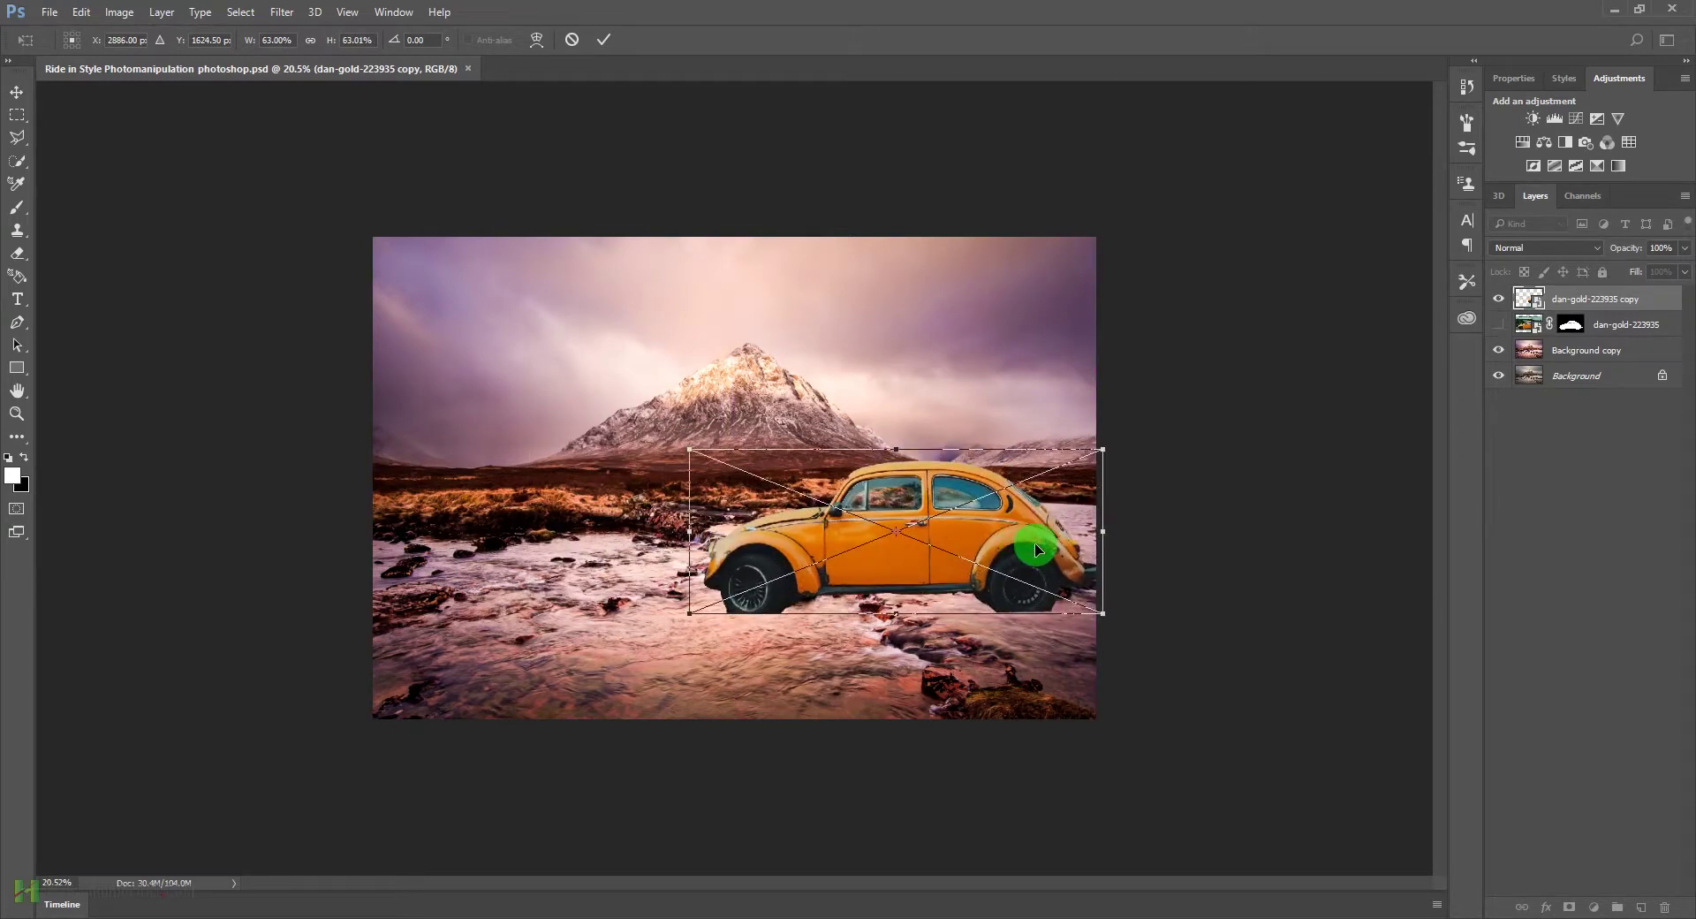
{"action": "key", "text": "Return"}
Step: Shift the car slightly further right so its rear reaches the image edge, and save the document
{"action": "key", "text": "b"}
{"action": "scroll", "coordinate": [992, 618], "scroll_direction": "up", "scroll_amount": 5}
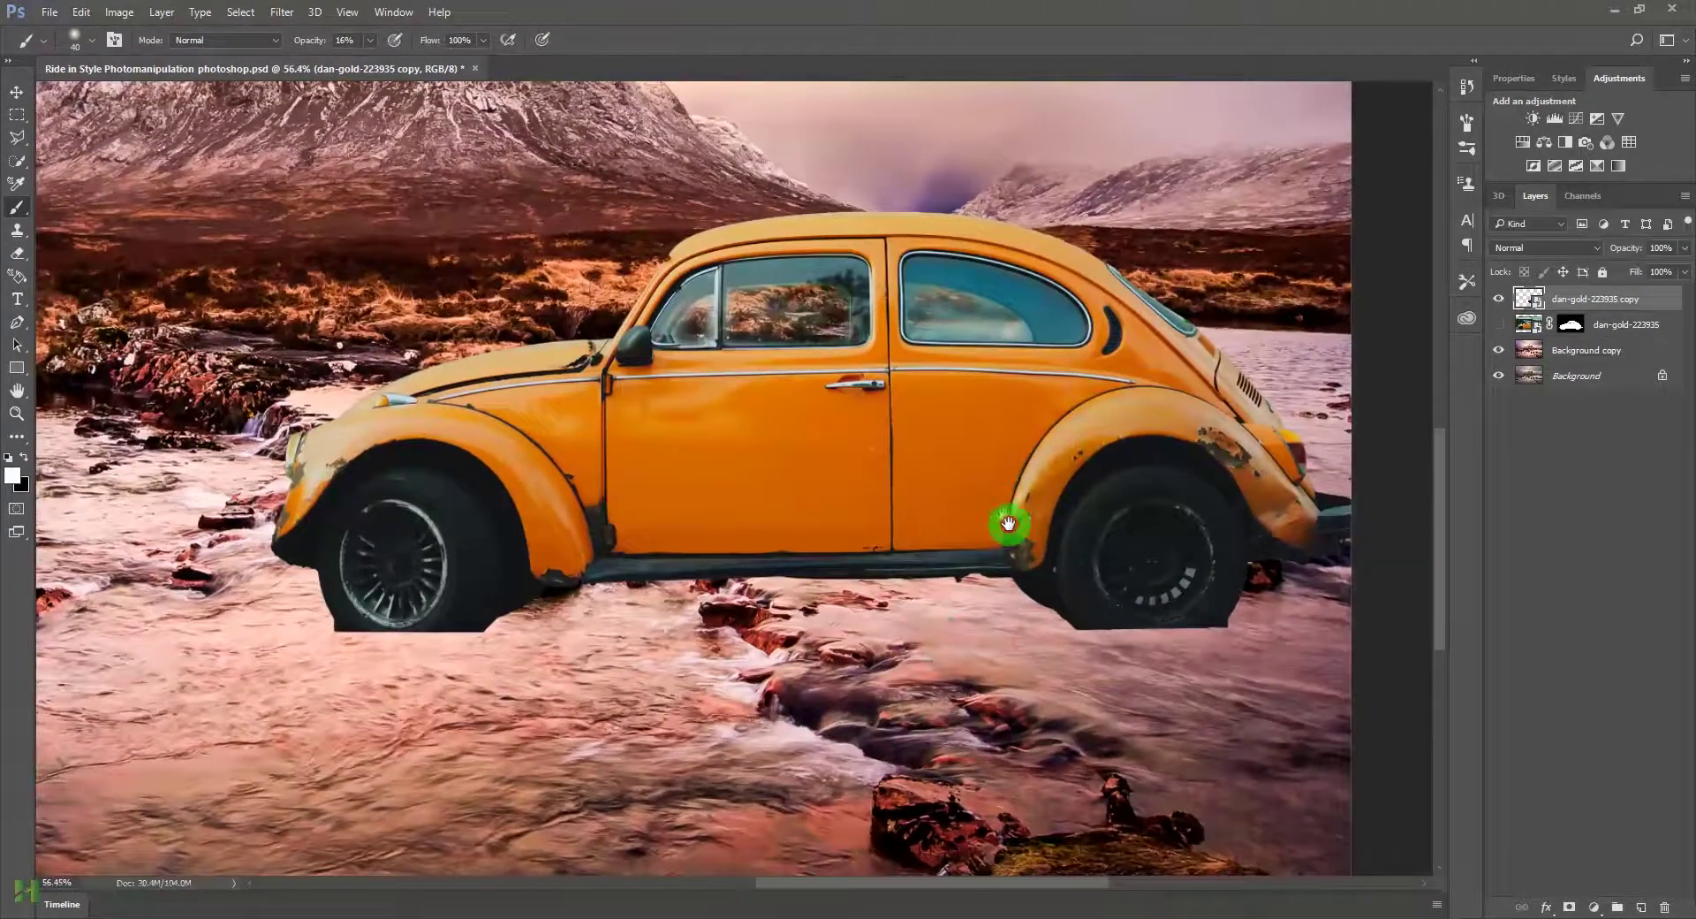
{"action": "left_click_drag", "start_coordinate": [1007, 524], "coordinate": [1083, 522]}
{"action": "scroll", "coordinate": [1082, 527], "scroll_direction": "down", "scroll_amount": 2}
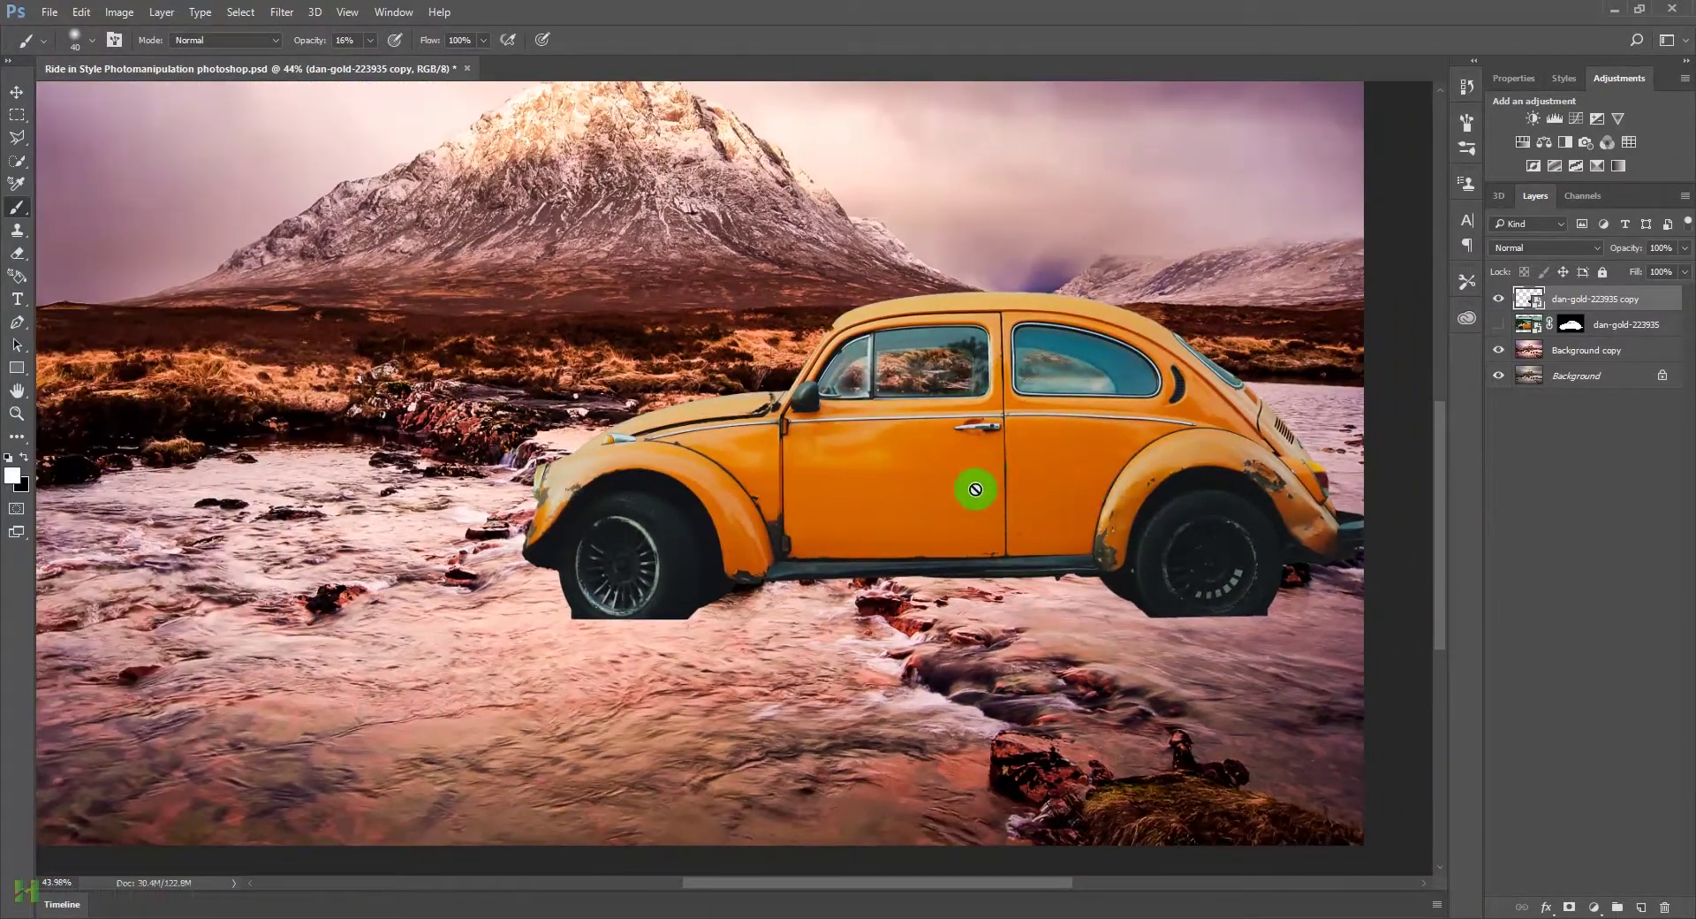
{"action": "key", "text": "v"}
{"action": "mouse_move", "coordinate": [969, 487]}
{"action": "left_mouse_down"}
{"action": "mouse_move", "coordinate": [1026, 489]}
{"action": "mouse_move", "coordinate": [768, 522]}
{"action": "mouse_move", "coordinate": [795, 560]}
{"action": "mouse_move", "coordinate": [823, 563]}
{"action": "left_mouse_up"}
{"action": "key", "text": "ctrl+space"}
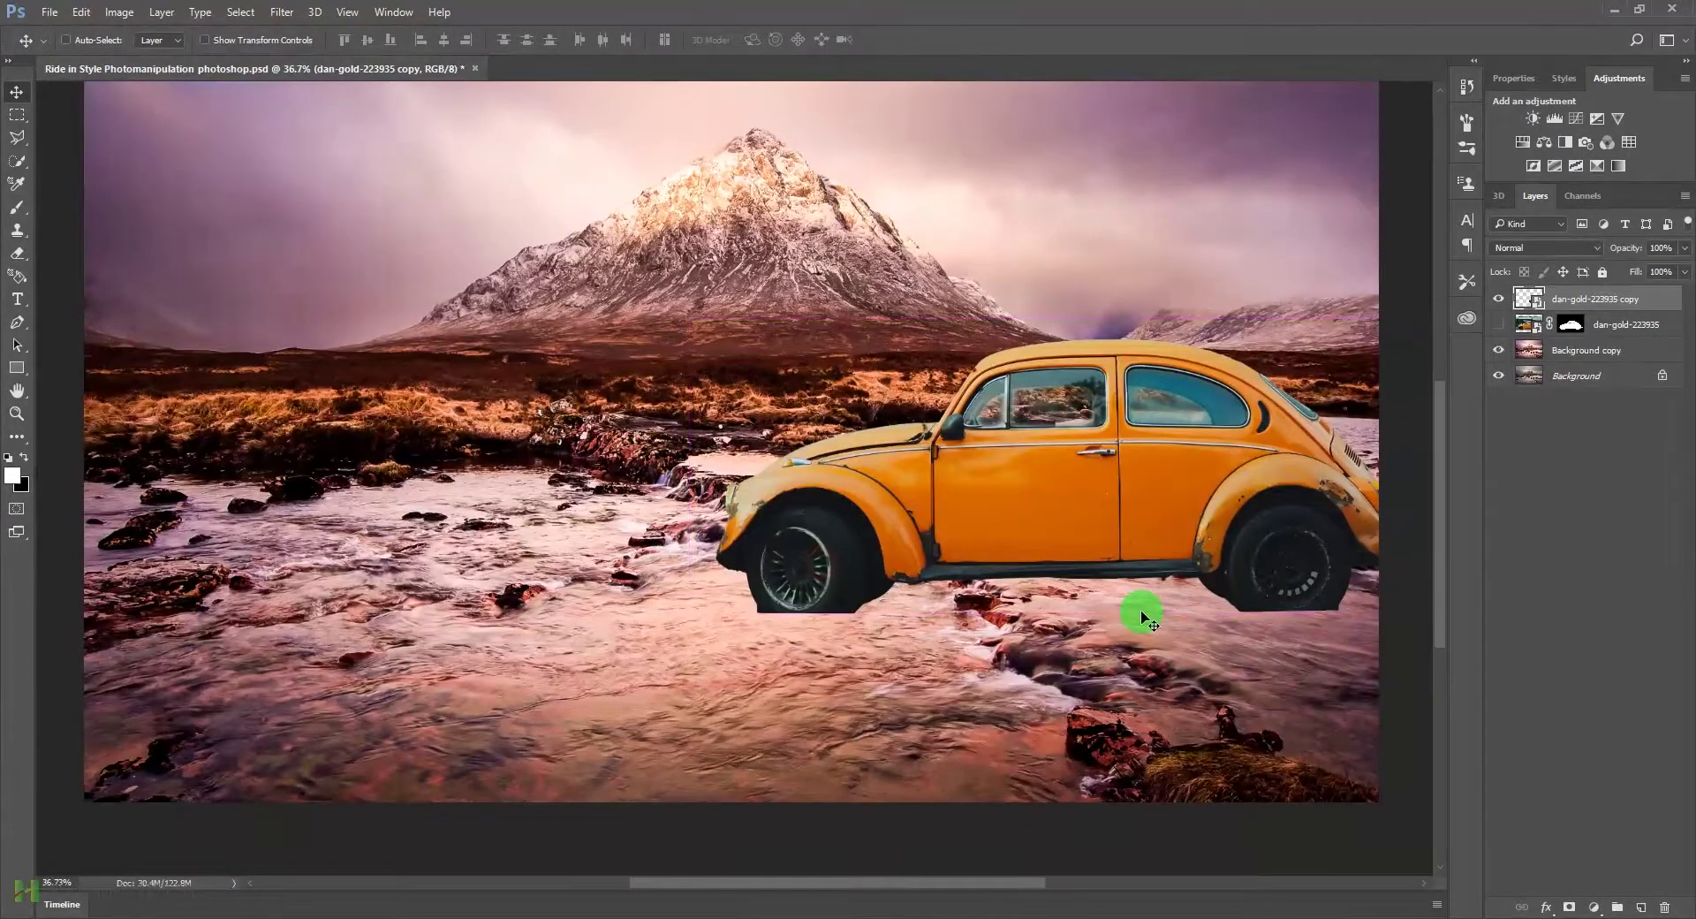
{"action": "key", "text": "ctrl+space"}
{"action": "left_click_drag", "start_coordinate": [1143, 526], "coordinate": [981, 624]}
{"action": "key", "text": "ctrl+s"}
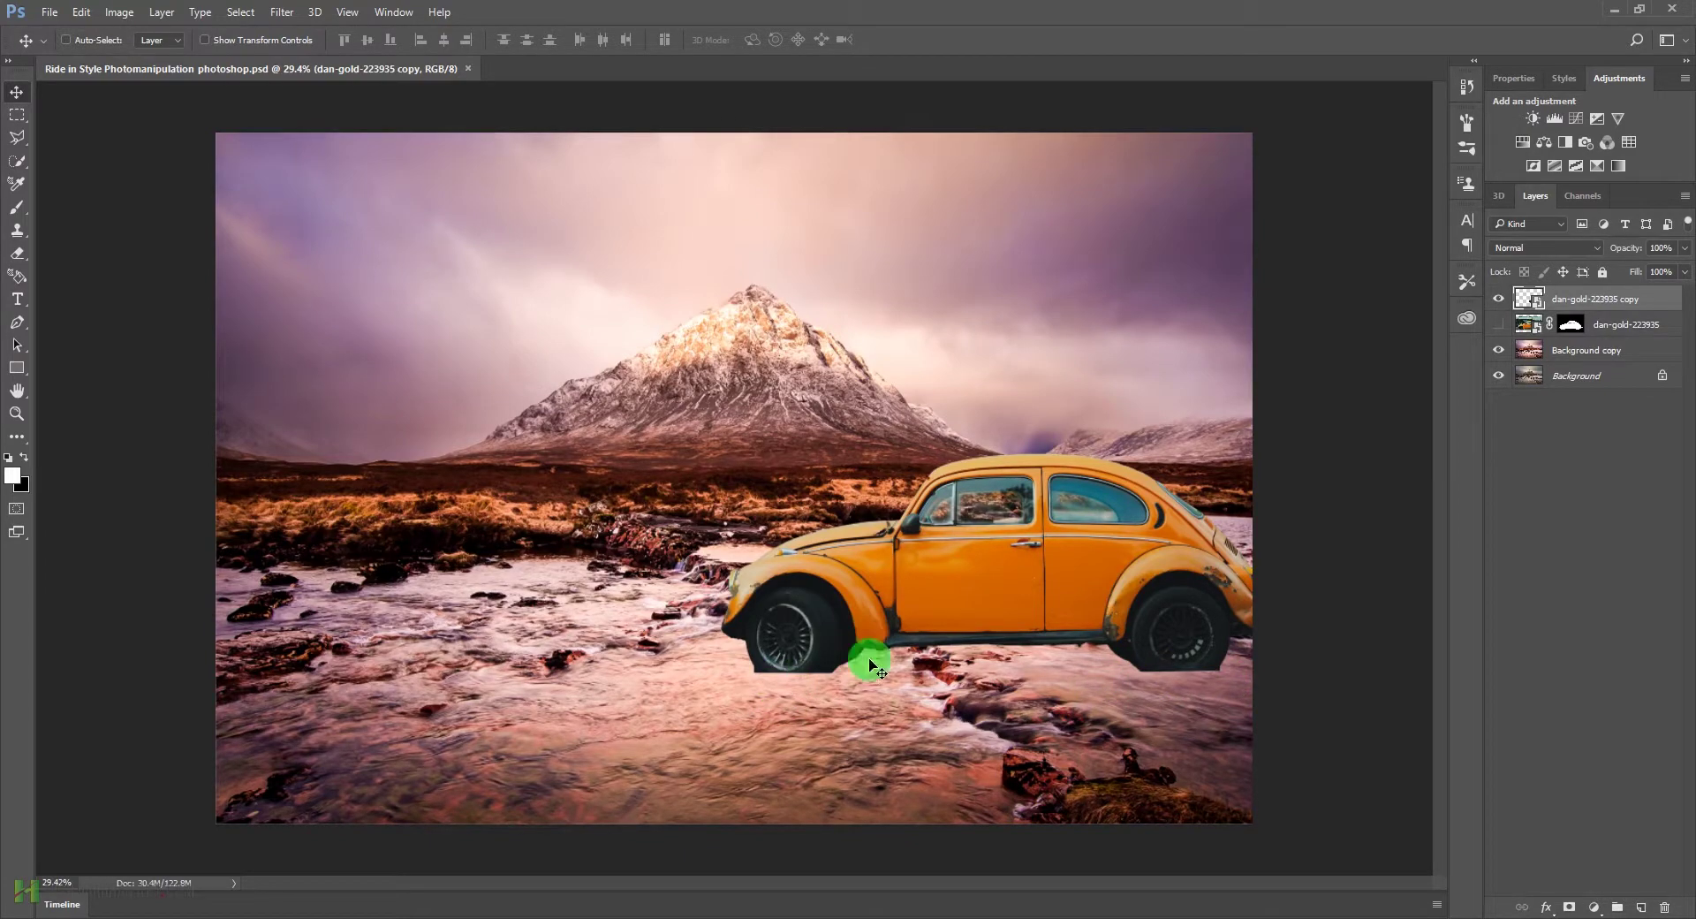
Step: Add a layer mask to the car and paint black with a soft 50–60 px brush at 16% opacity to fade the front tire's base
{"action": "scroll", "coordinate": [825, 706], "scroll_direction": "up", "scroll_amount": 4}
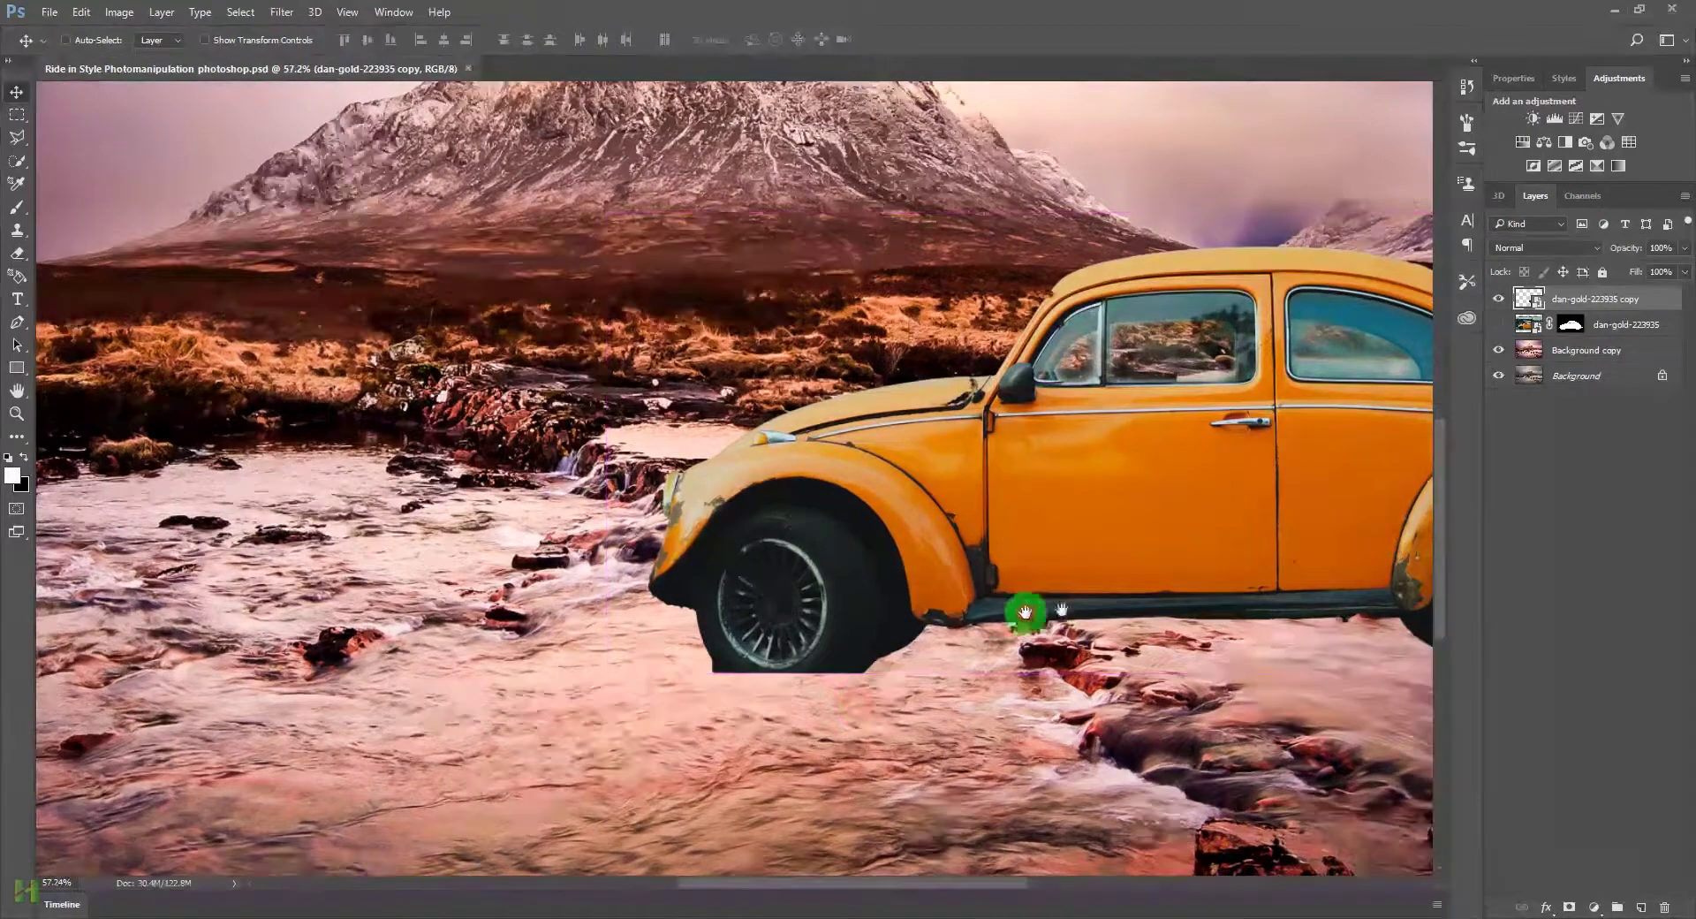
{"action": "left_click_drag", "start_coordinate": [1052, 609], "coordinate": [976, 631]}
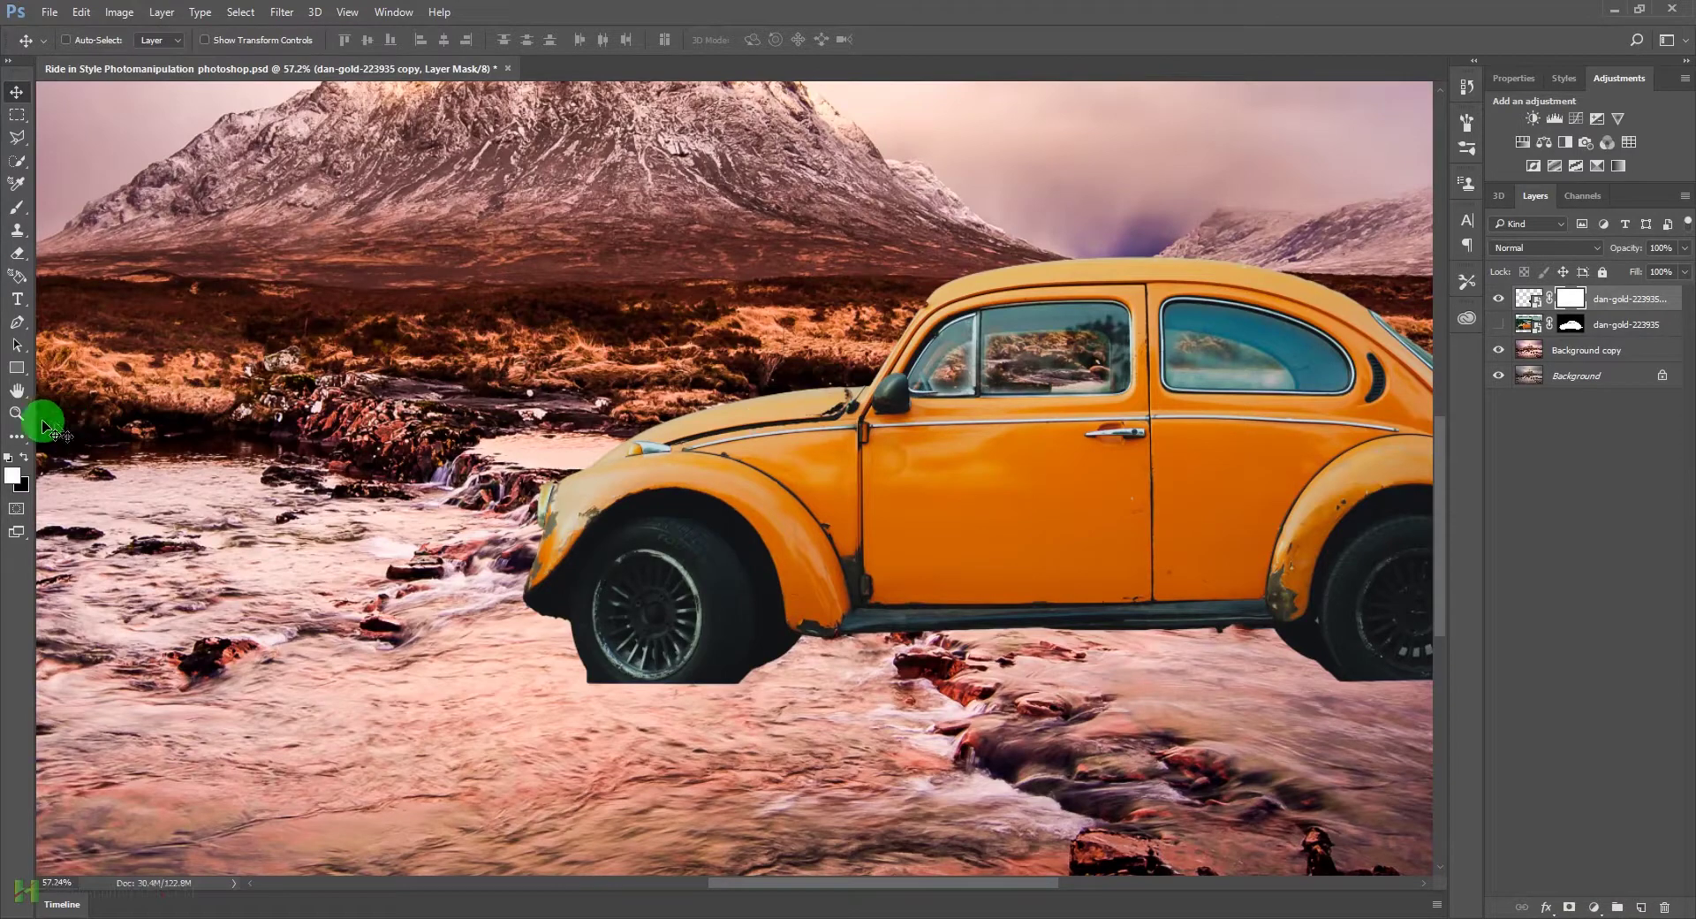
{"action": "key", "text": "b"}
{"action": "right_click", "coordinate": [17, 210]}
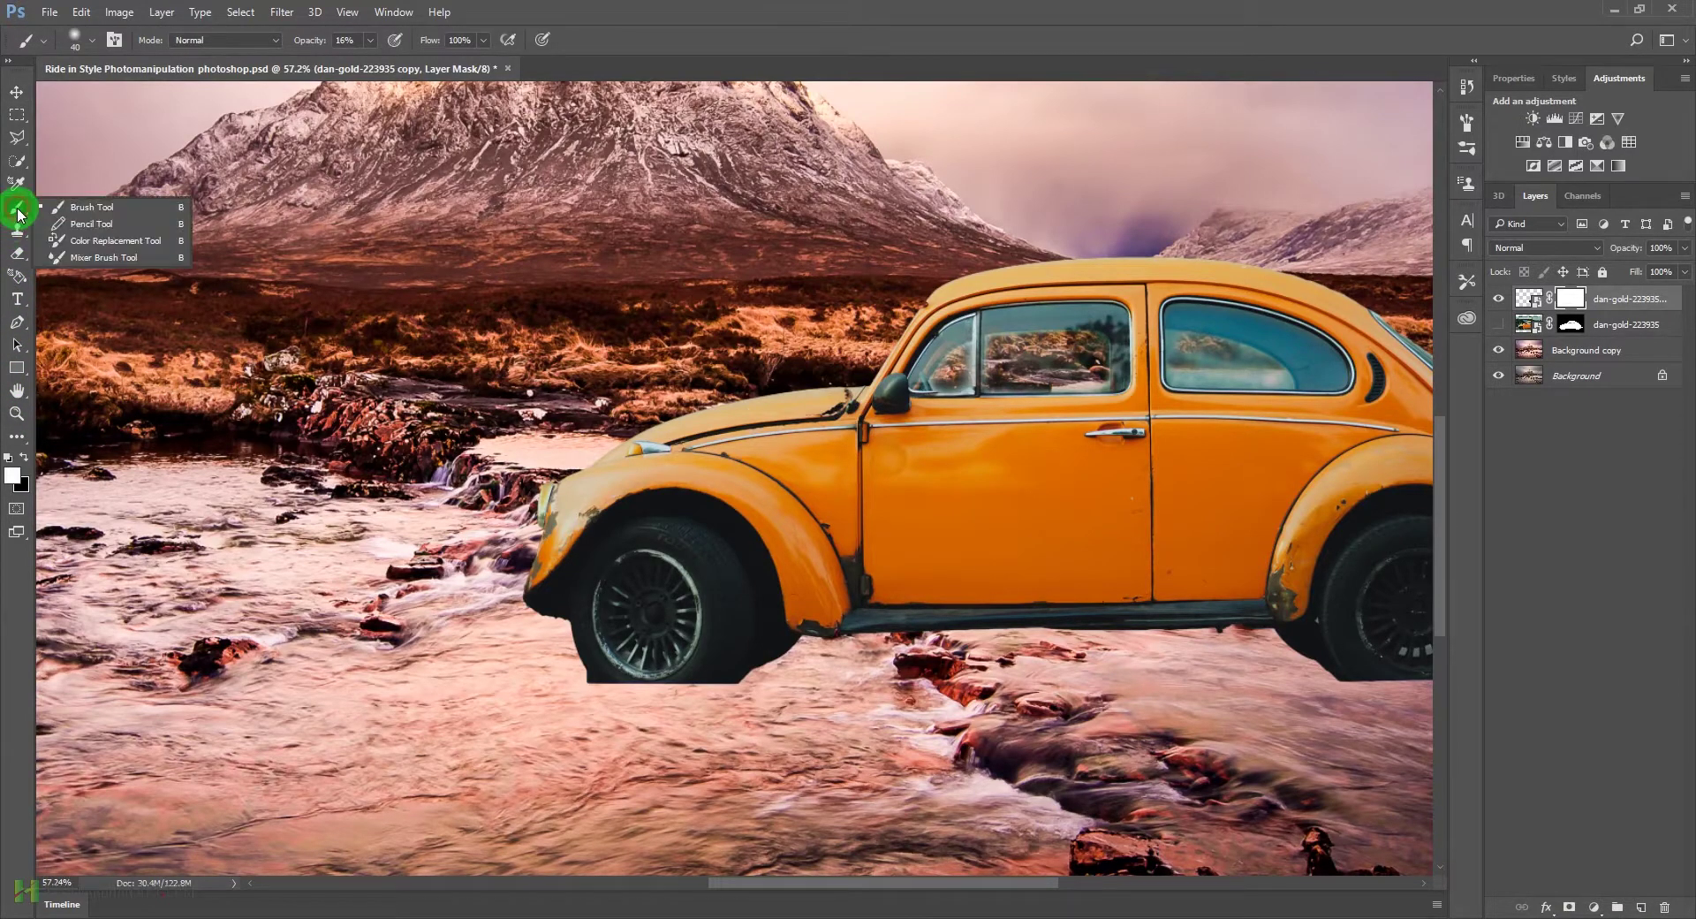
{"action": "left_click", "coordinate": [59, 104]}
{"action": "left_click", "coordinate": [86, 38]}
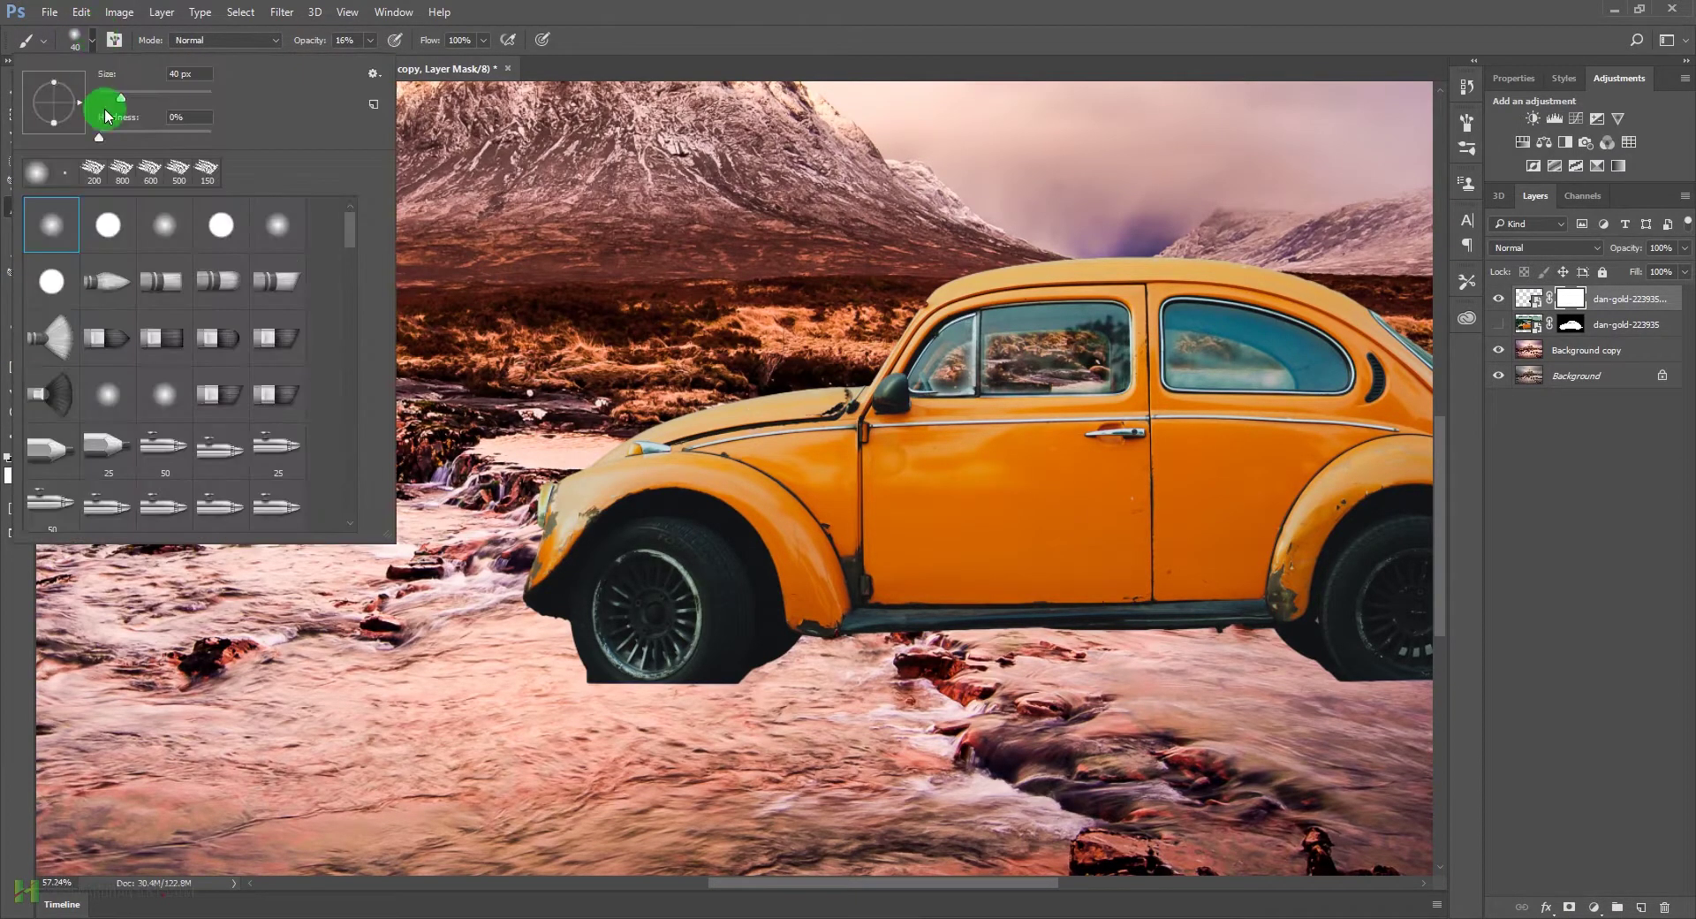
{"action": "left_click", "coordinate": [757, 12]}
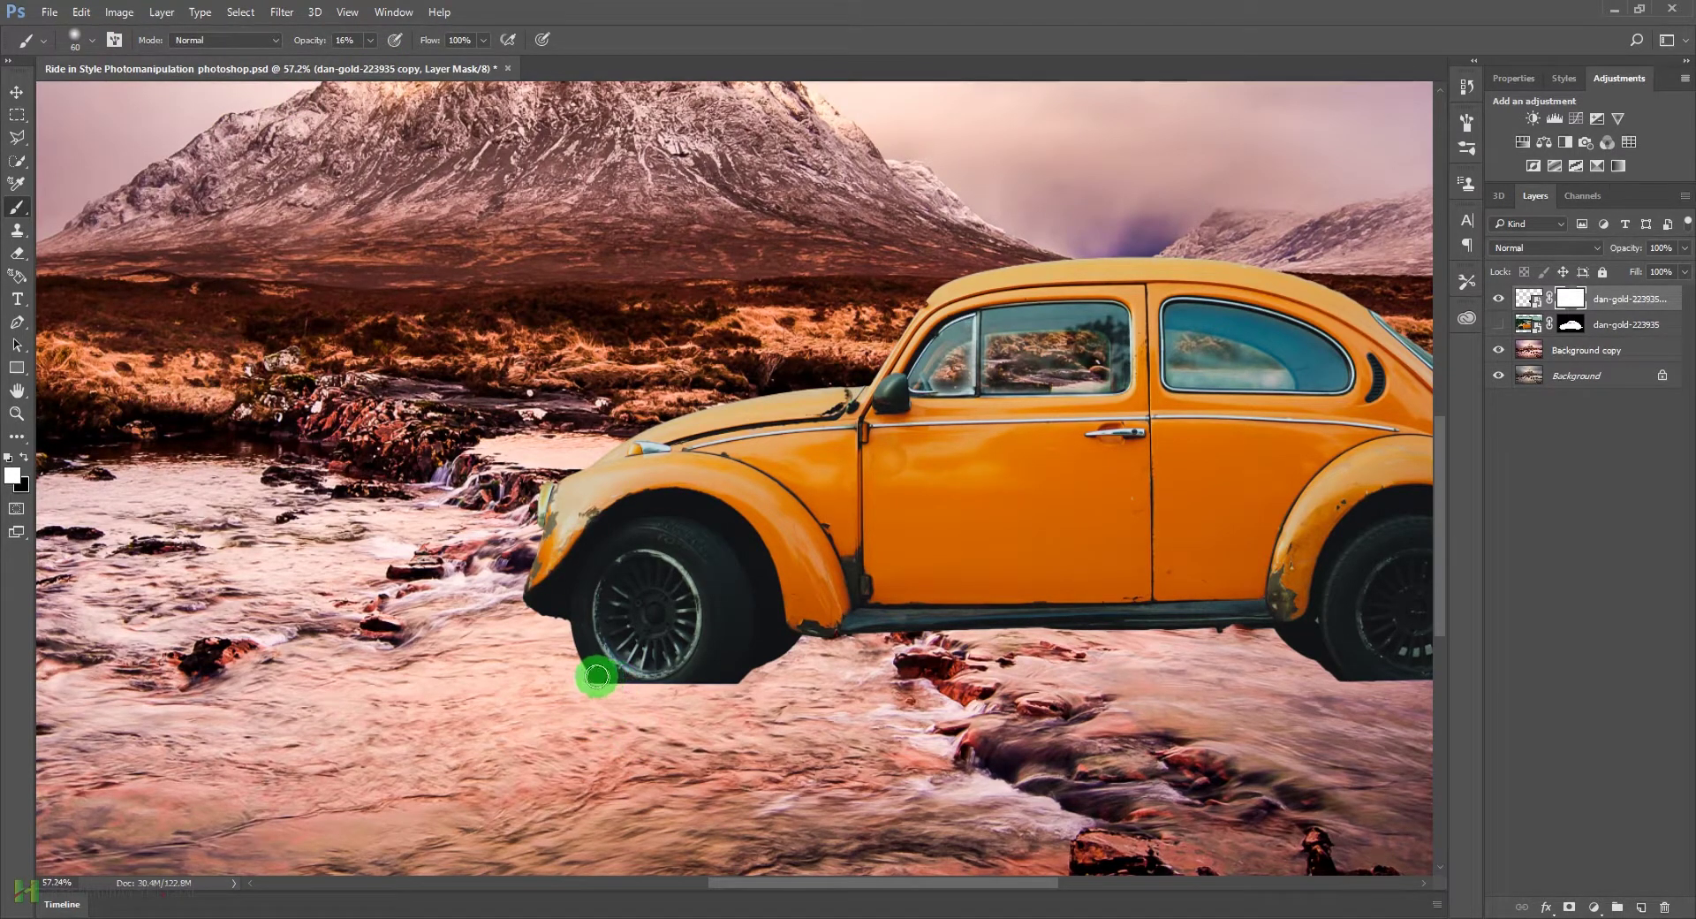
{"action": "left_click", "coordinate": [23, 456]}
{"action": "mouse_move", "coordinate": [583, 688]}
{"action": "left_mouse_down"}
{"action": "mouse_move", "coordinate": [646, 700]}
{"action": "mouse_move", "coordinate": [660, 683]}
{"action": "mouse_move", "coordinate": [580, 679]}
{"action": "mouse_move", "coordinate": [750, 694]}
{"action": "mouse_move", "coordinate": [611, 686]}
{"action": "mouse_move", "coordinate": [654, 705]}
{"action": "mouse_move", "coordinate": [573, 678]}
{"action": "mouse_move", "coordinate": [757, 685]}
{"action": "mouse_move", "coordinate": [726, 678]}
{"action": "mouse_move", "coordinate": [786, 684]}
{"action": "mouse_move", "coordinate": [729, 674]}
{"action": "mouse_move", "coordinate": [801, 667]}
{"action": "mouse_move", "coordinate": [765, 651]}
{"action": "mouse_move", "coordinate": [780, 655]}
{"action": "mouse_move", "coordinate": [651, 667]}
{"action": "mouse_move", "coordinate": [643, 684]}
{"action": "mouse_move", "coordinate": [558, 674]}
{"action": "mouse_move", "coordinate": [680, 678]}
{"action": "left_mouse_up"}
{"action": "key", "text": "bracketleft"}
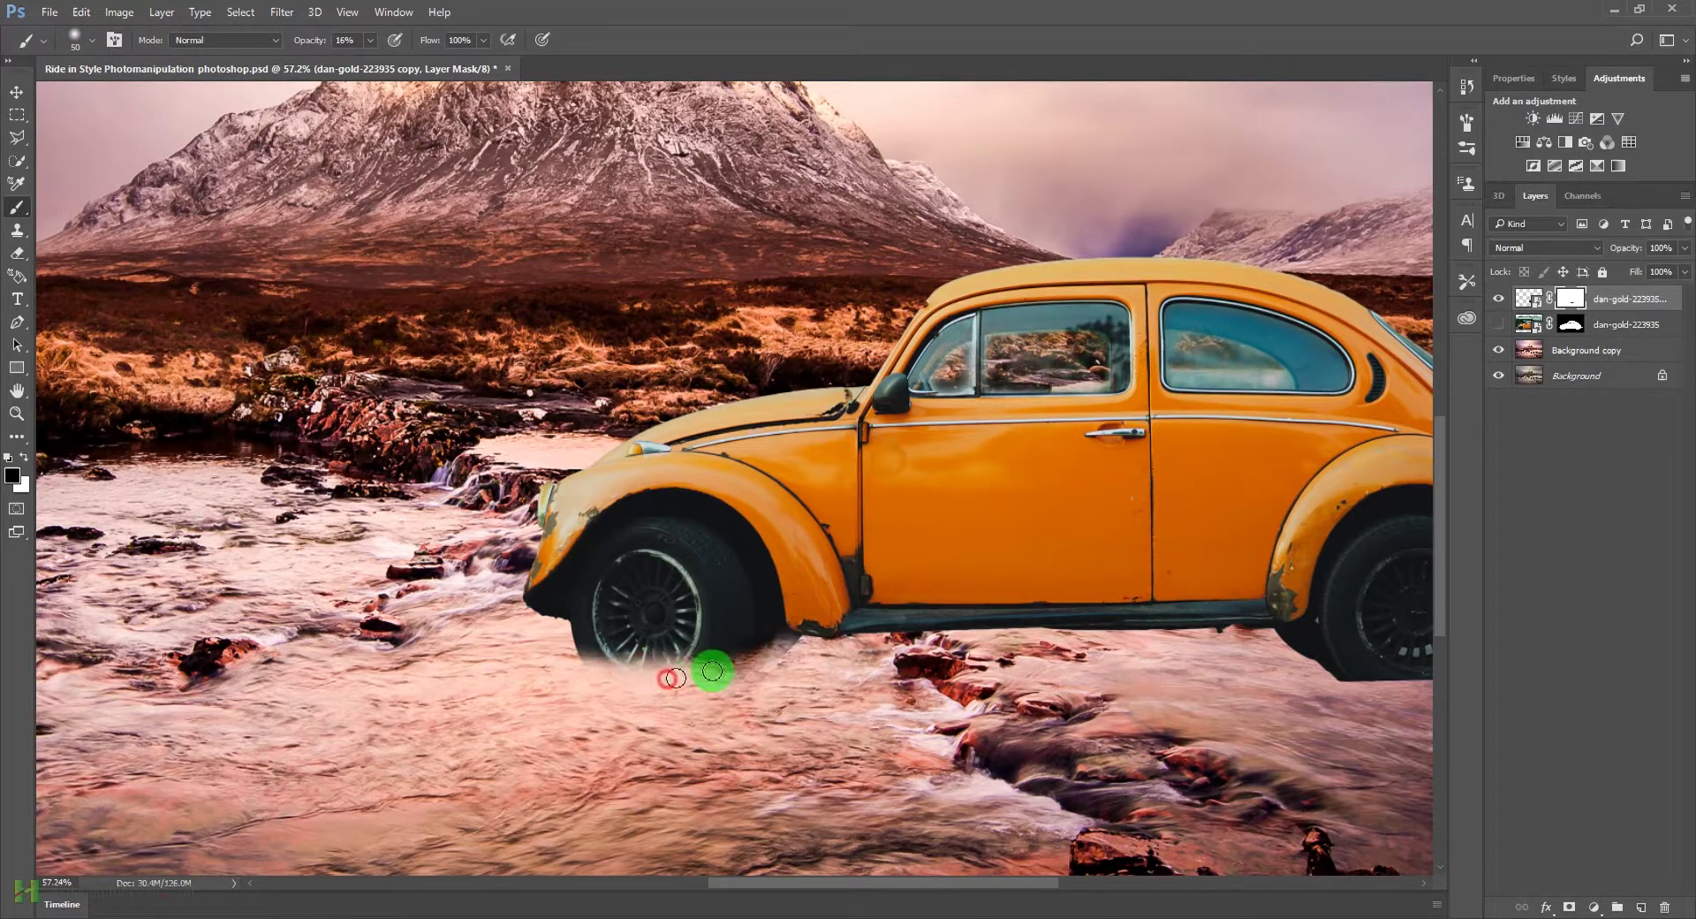
Step: Paint black on the car's mask with an 80 px brush to blend the rear tire's flat base into the water
{"action": "key", "text": "space"}
{"action": "left_click_drag", "start_coordinate": [962, 666], "coordinate": [598, 685]}
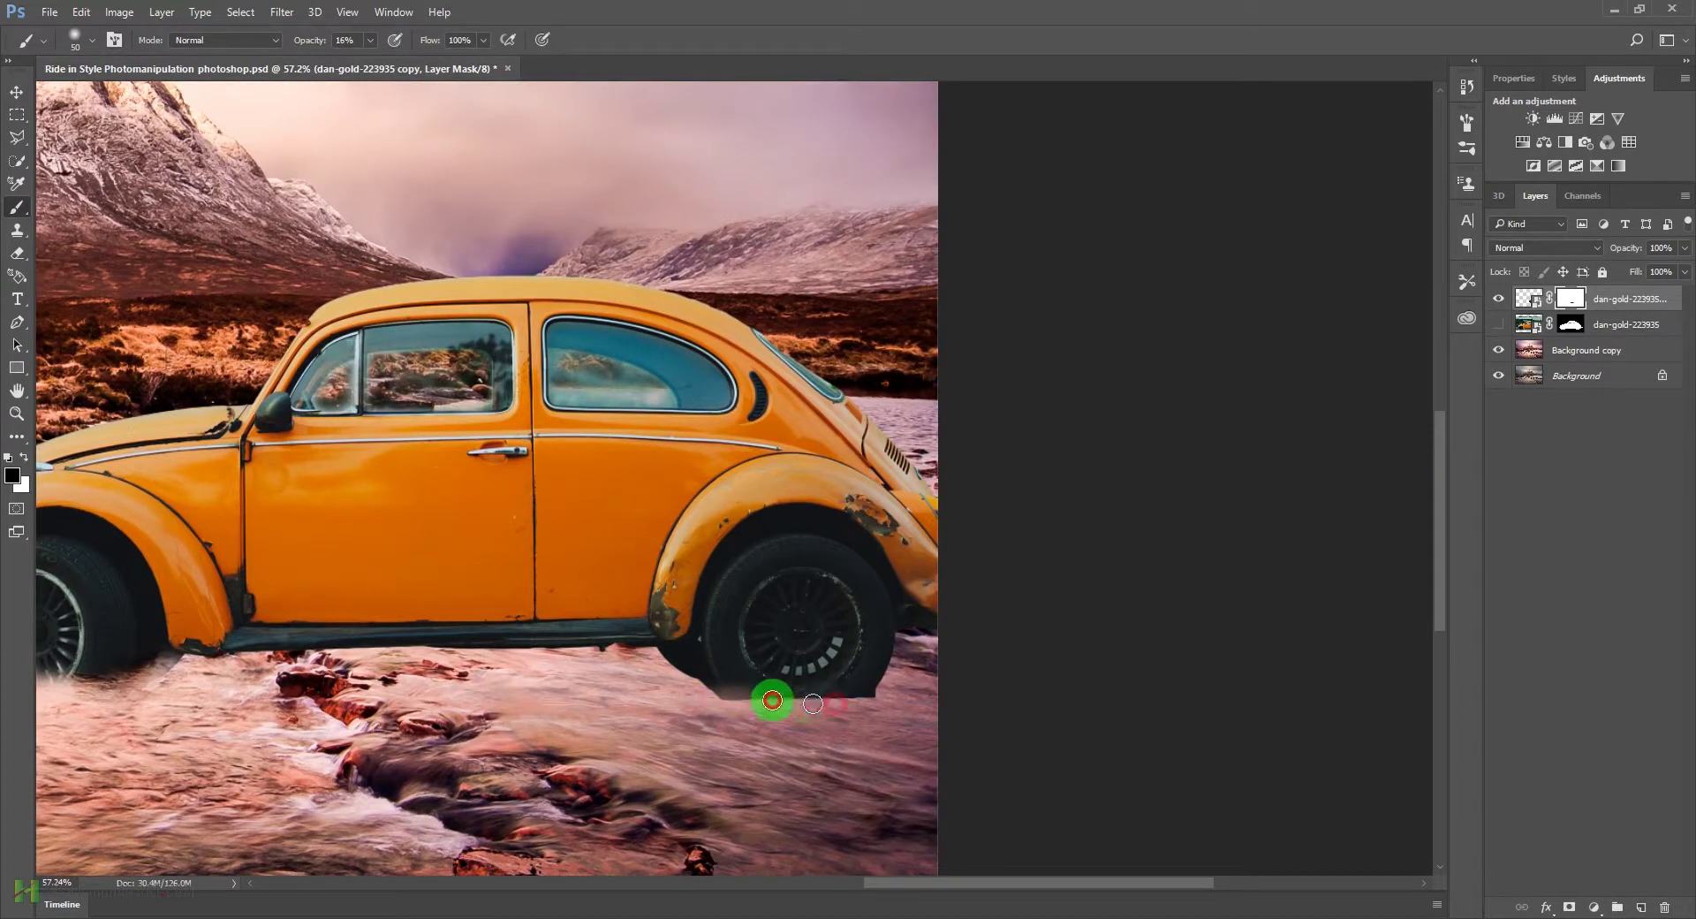
{"action": "key", "text": "bracketright"}
{"action": "left_click_drag", "start_coordinate": [809, 701], "coordinate": [908, 722]}
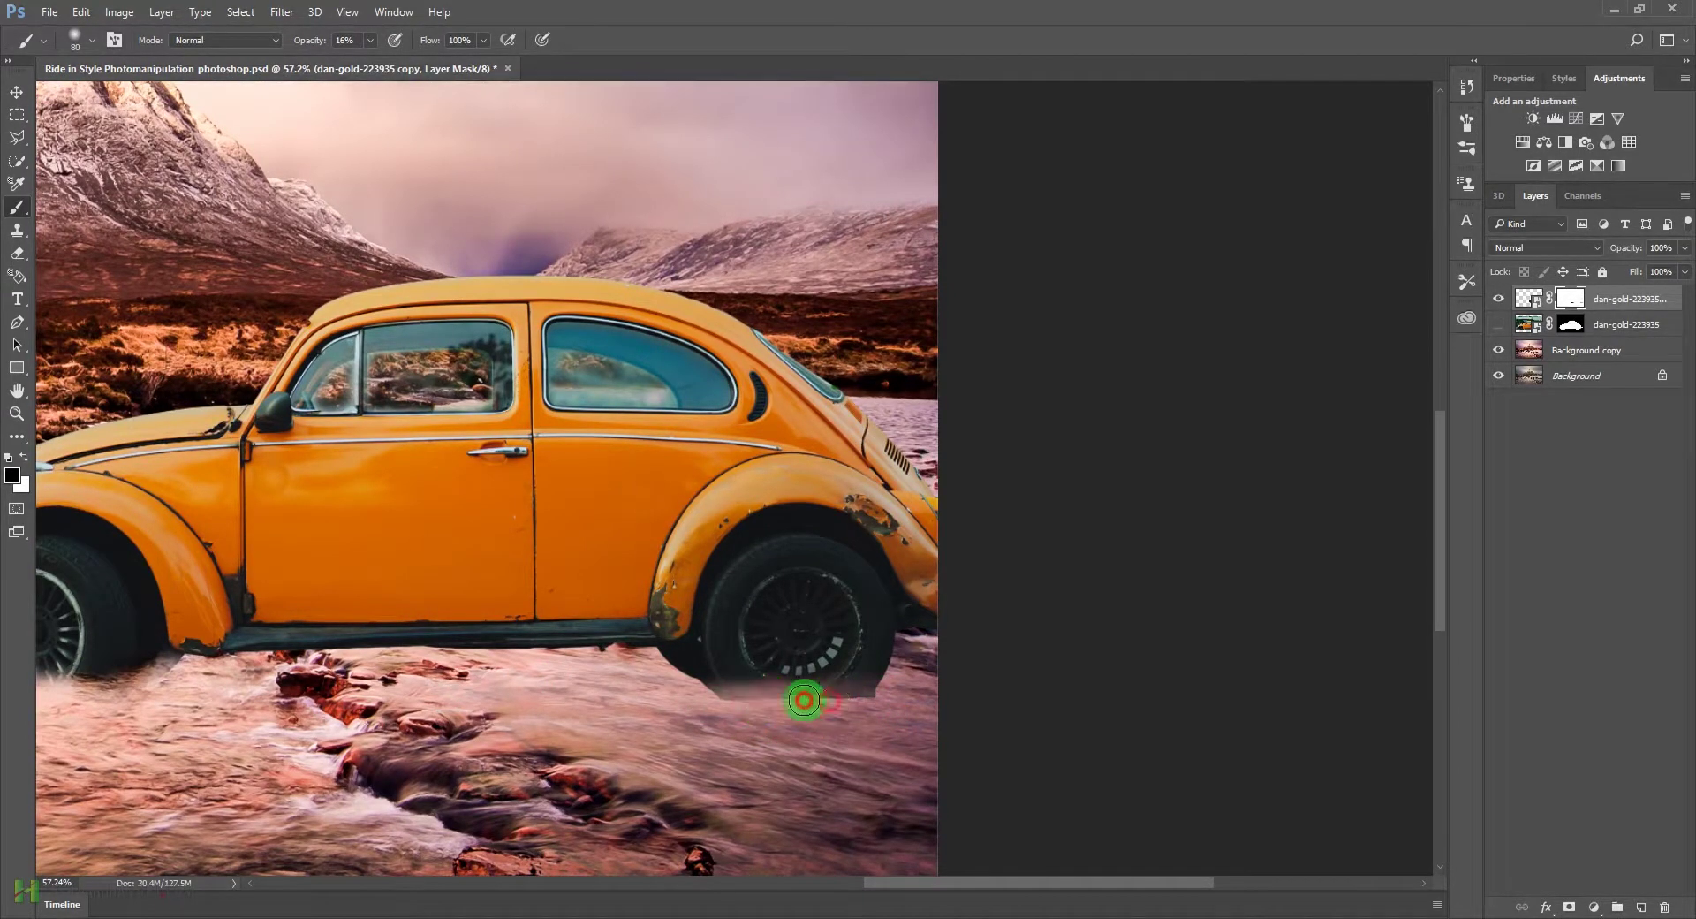
{"action": "mouse_move", "coordinate": [672, 709]}
{"action": "left_mouse_down"}
{"action": "mouse_move", "coordinate": [622, 707]}
{"action": "mouse_move", "coordinate": [734, 711]}
{"action": "mouse_move", "coordinate": [703, 694]}
{"action": "mouse_move", "coordinate": [746, 697]}
{"action": "mouse_move", "coordinate": [634, 687]}
{"action": "mouse_move", "coordinate": [734, 686]}
{"action": "mouse_move", "coordinate": [895, 712]}
{"action": "left_mouse_up"}
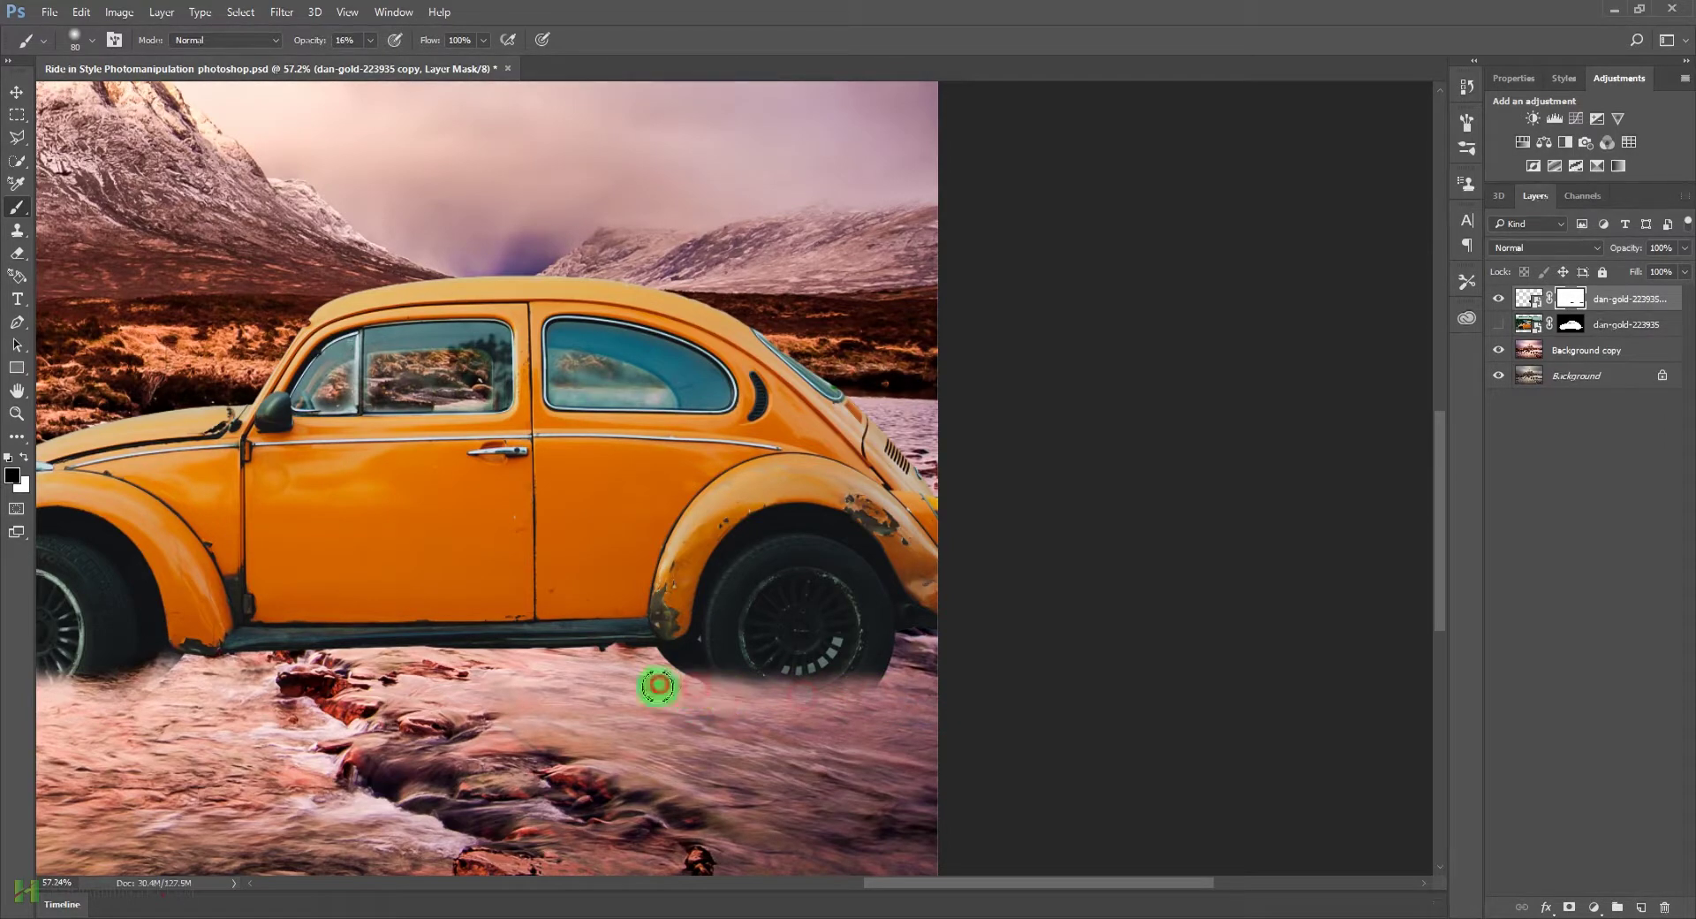
{"action": "left_click_drag", "start_coordinate": [742, 685], "coordinate": [888, 677]}
{"action": "left_click_drag", "start_coordinate": [703, 628], "coordinate": [1320, 644]}
{"action": "left_click_drag", "start_coordinate": [1086, 576], "coordinate": [1082, 508]}
{"action": "double_click", "coordinate": [1515, 293]}
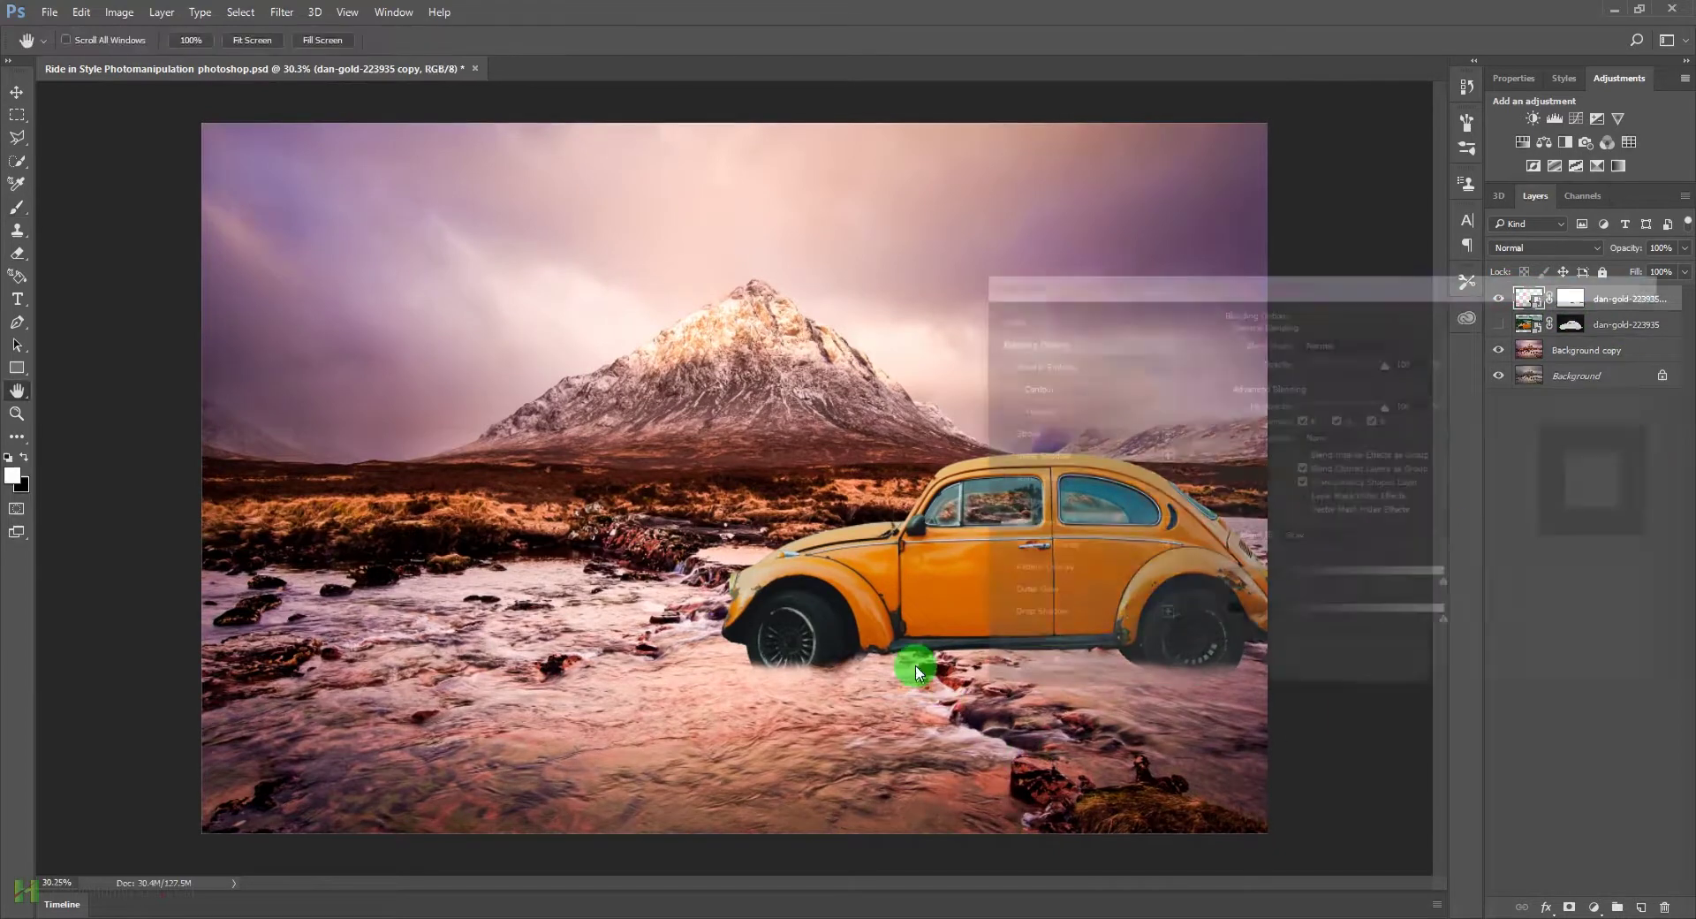
{"action": "left_click", "coordinate": [1628, 346]}
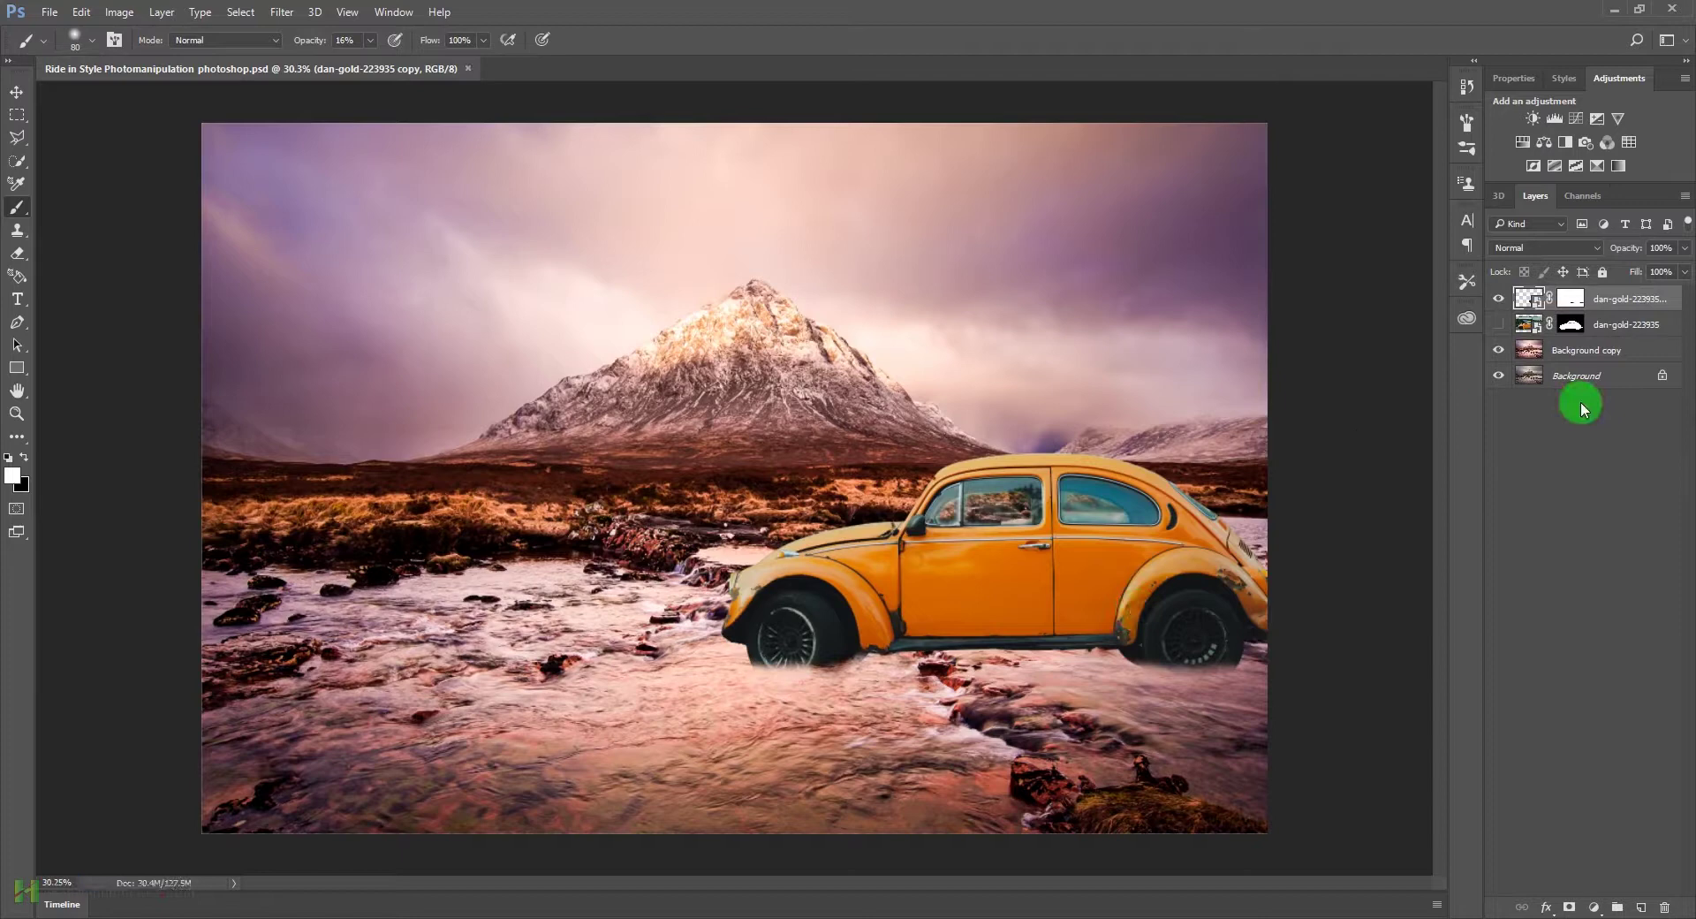
Step: Add a new layer beneath the car copy and paint a broad black shadow under the car with a 500 px brush at 10% opacity
{"action": "left_click", "coordinate": [1525, 323]}
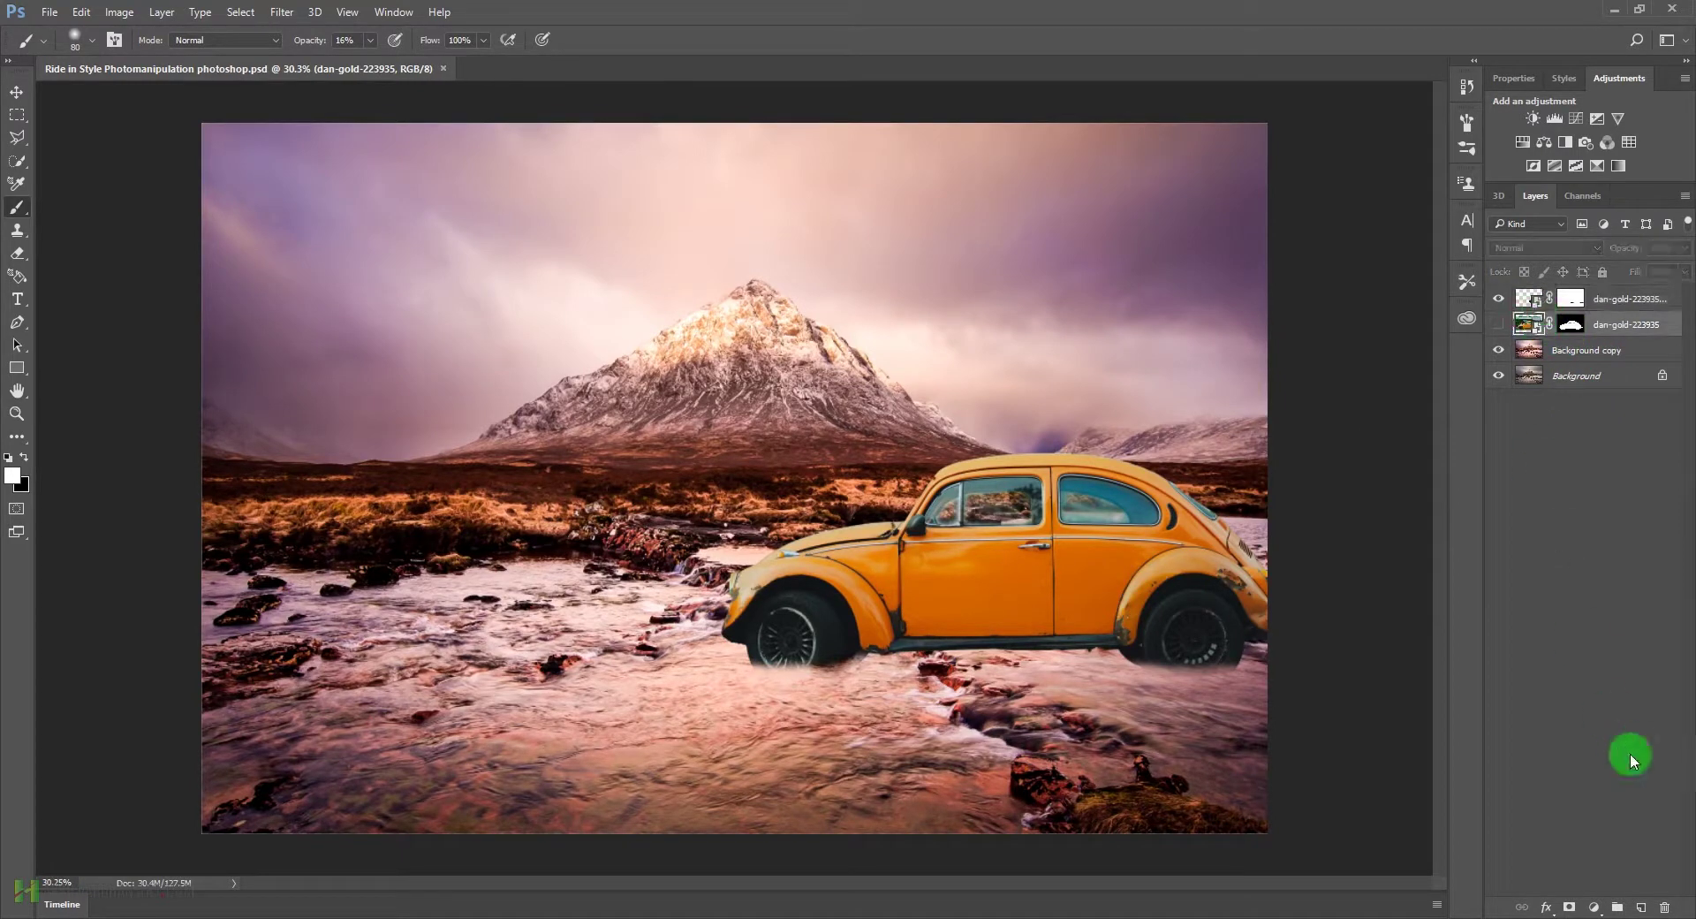
{"action": "left_click", "coordinate": [1638, 908]}
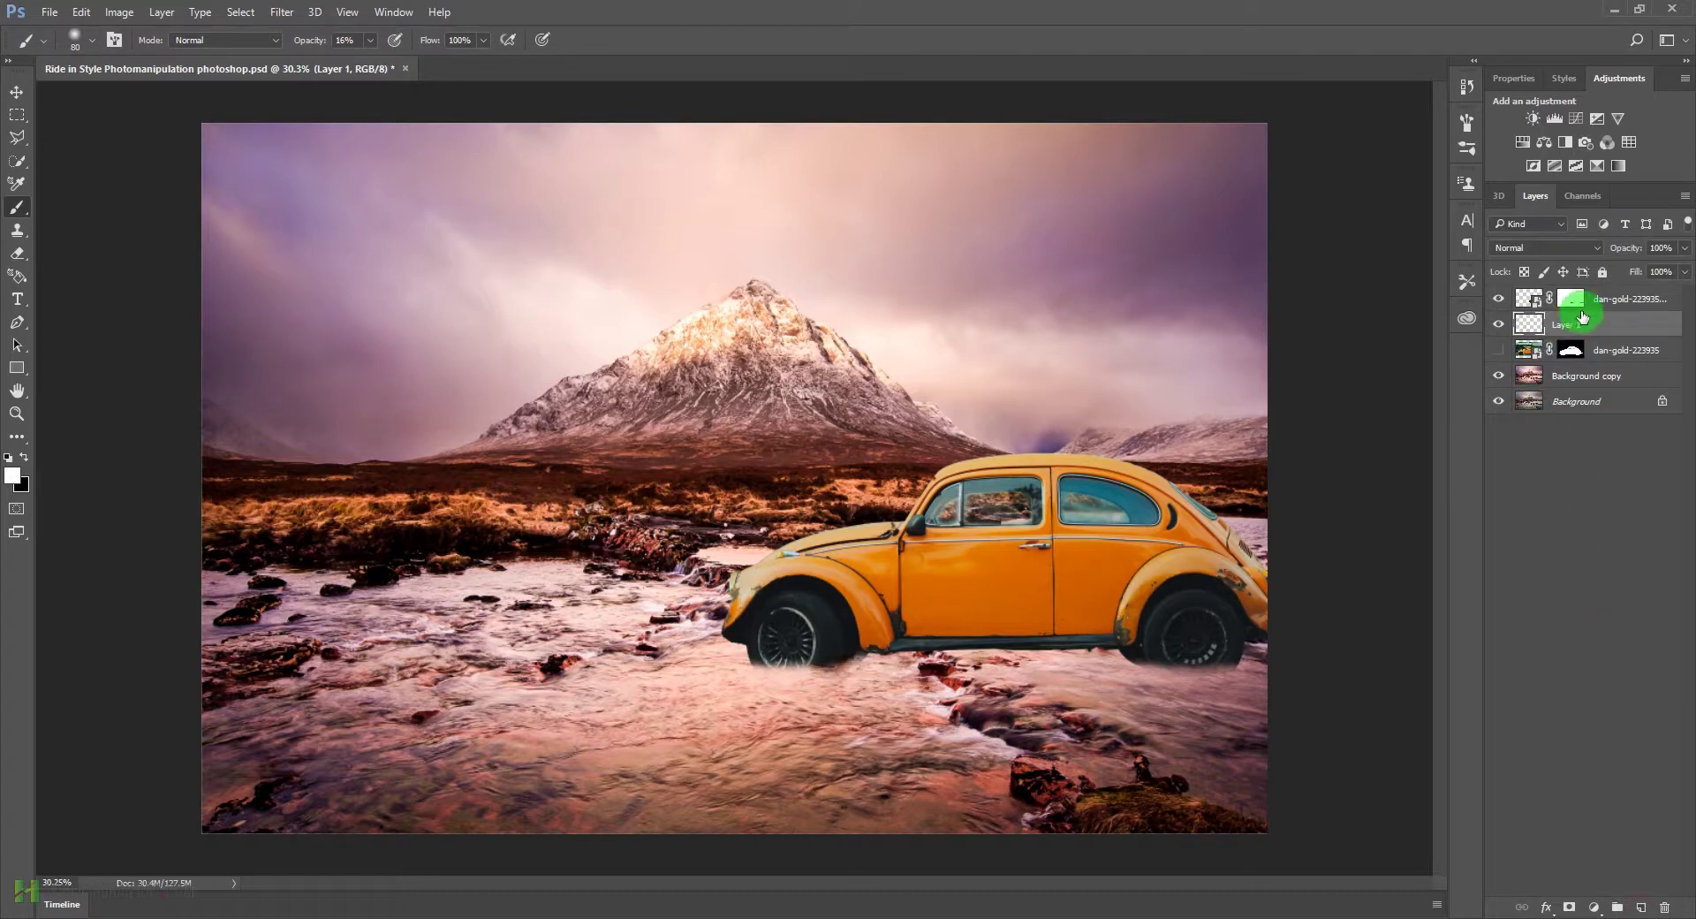
{"action": "left_click", "coordinate": [61, 308]}
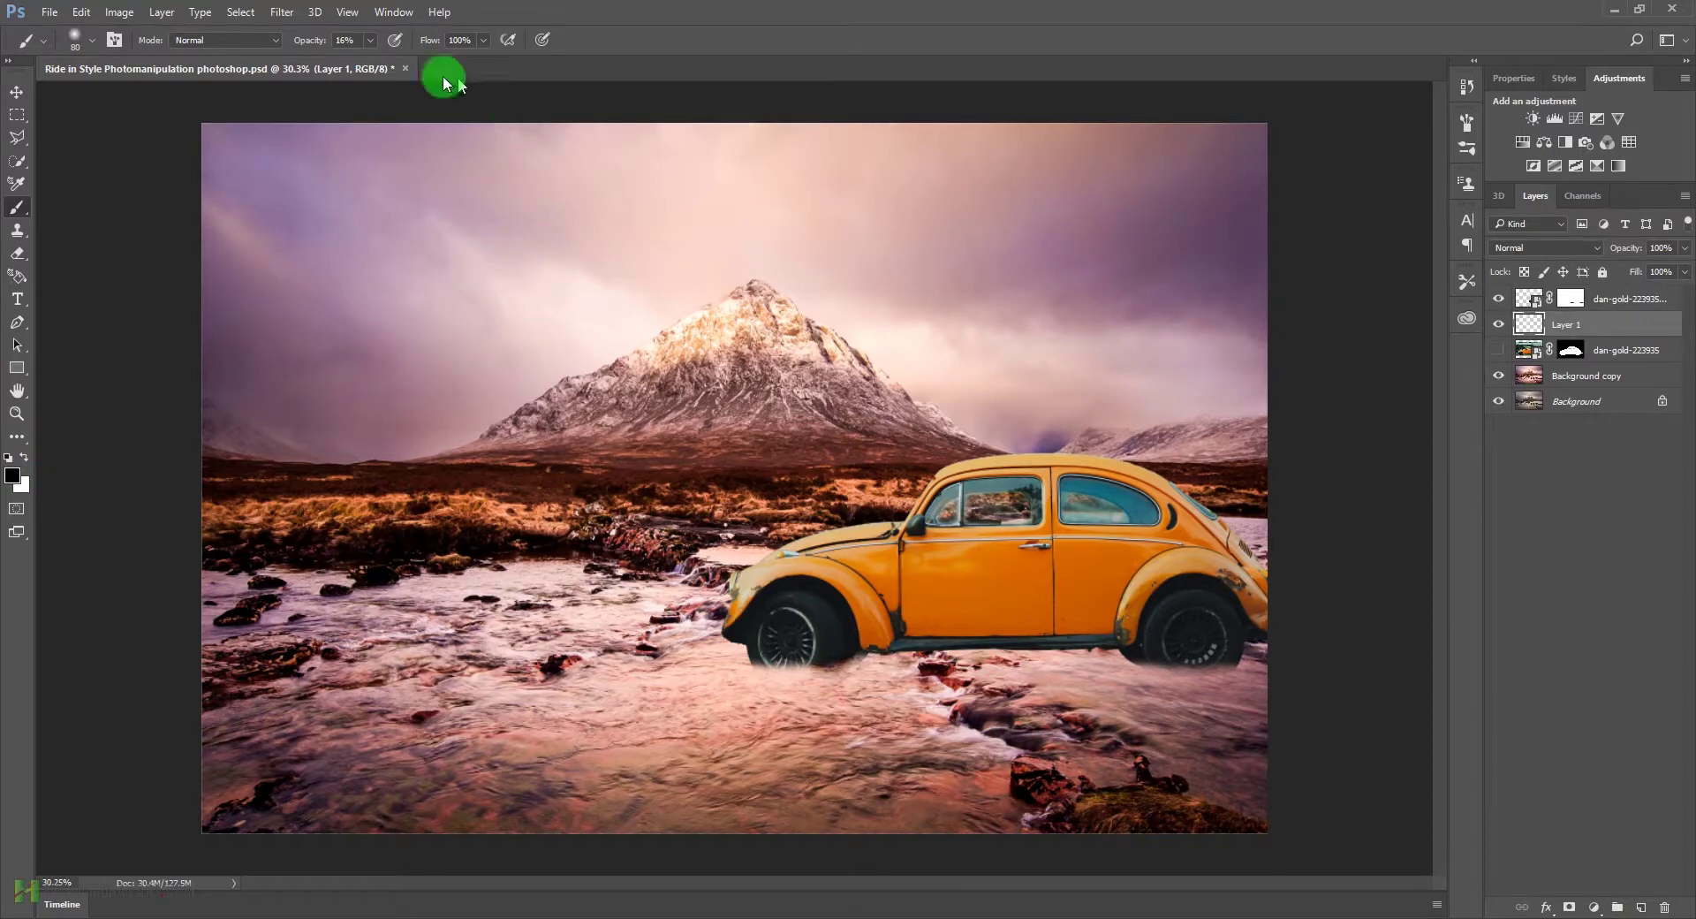
{"action": "key", "text": "bracketright"}
{"action": "key", "text": "bracketright"}
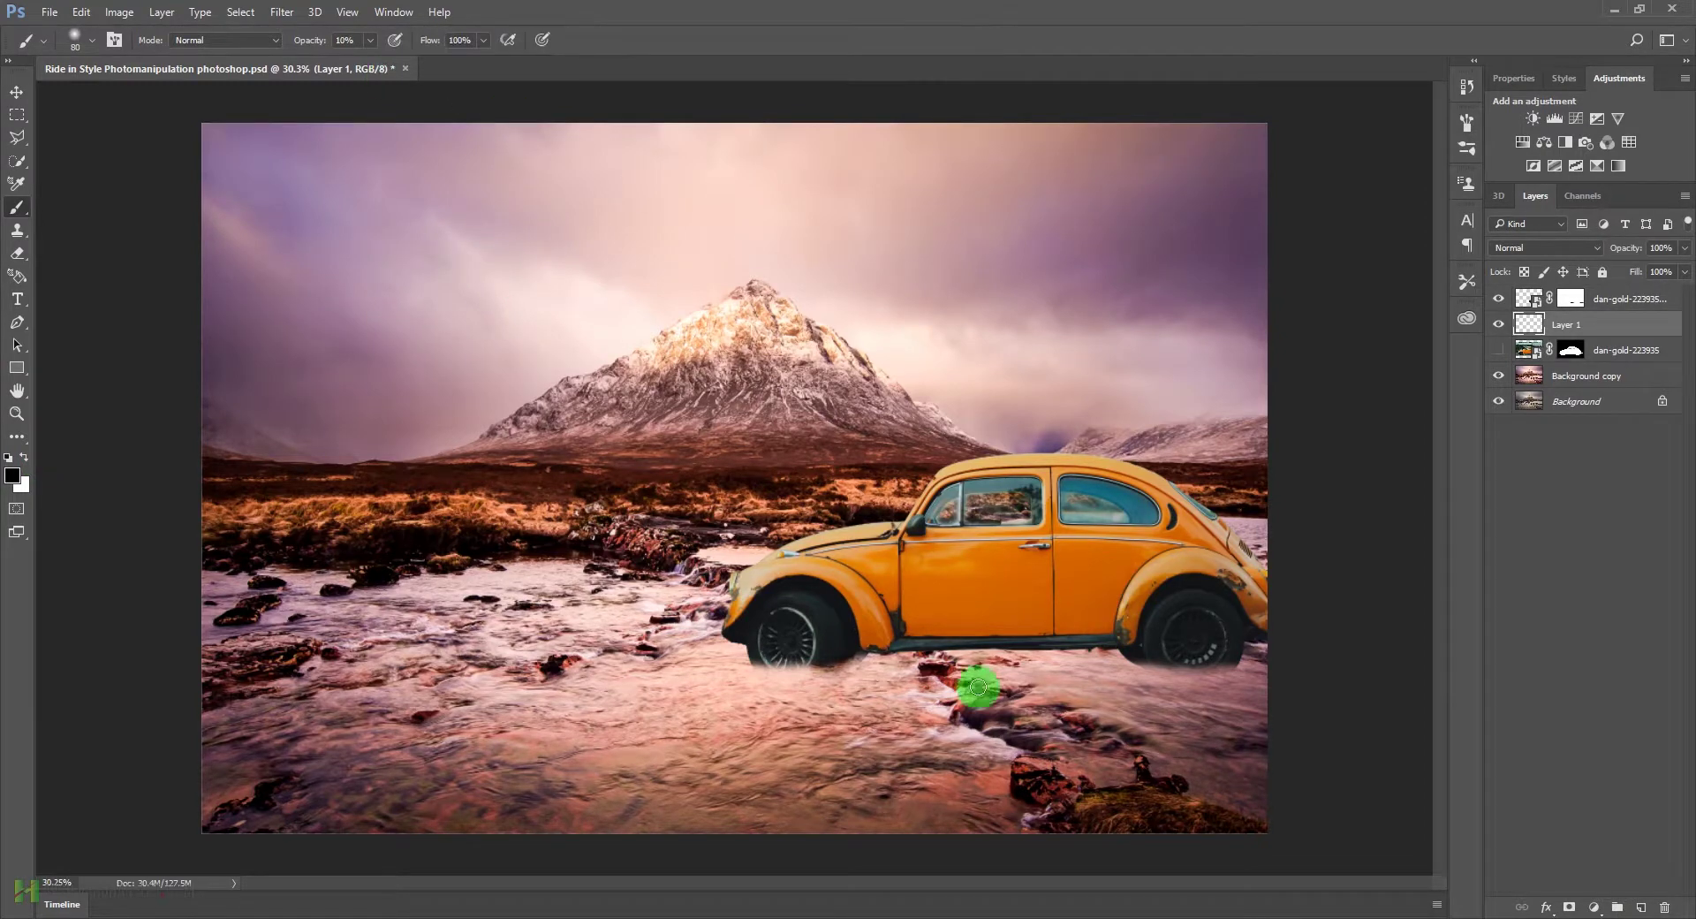
{"action": "key", "text": "bracketright"}
{"action": "key", "text": "bracketright"}
{"action": "key", "text": "bracketright"}
{"action": "key", "text": "bracketright"}
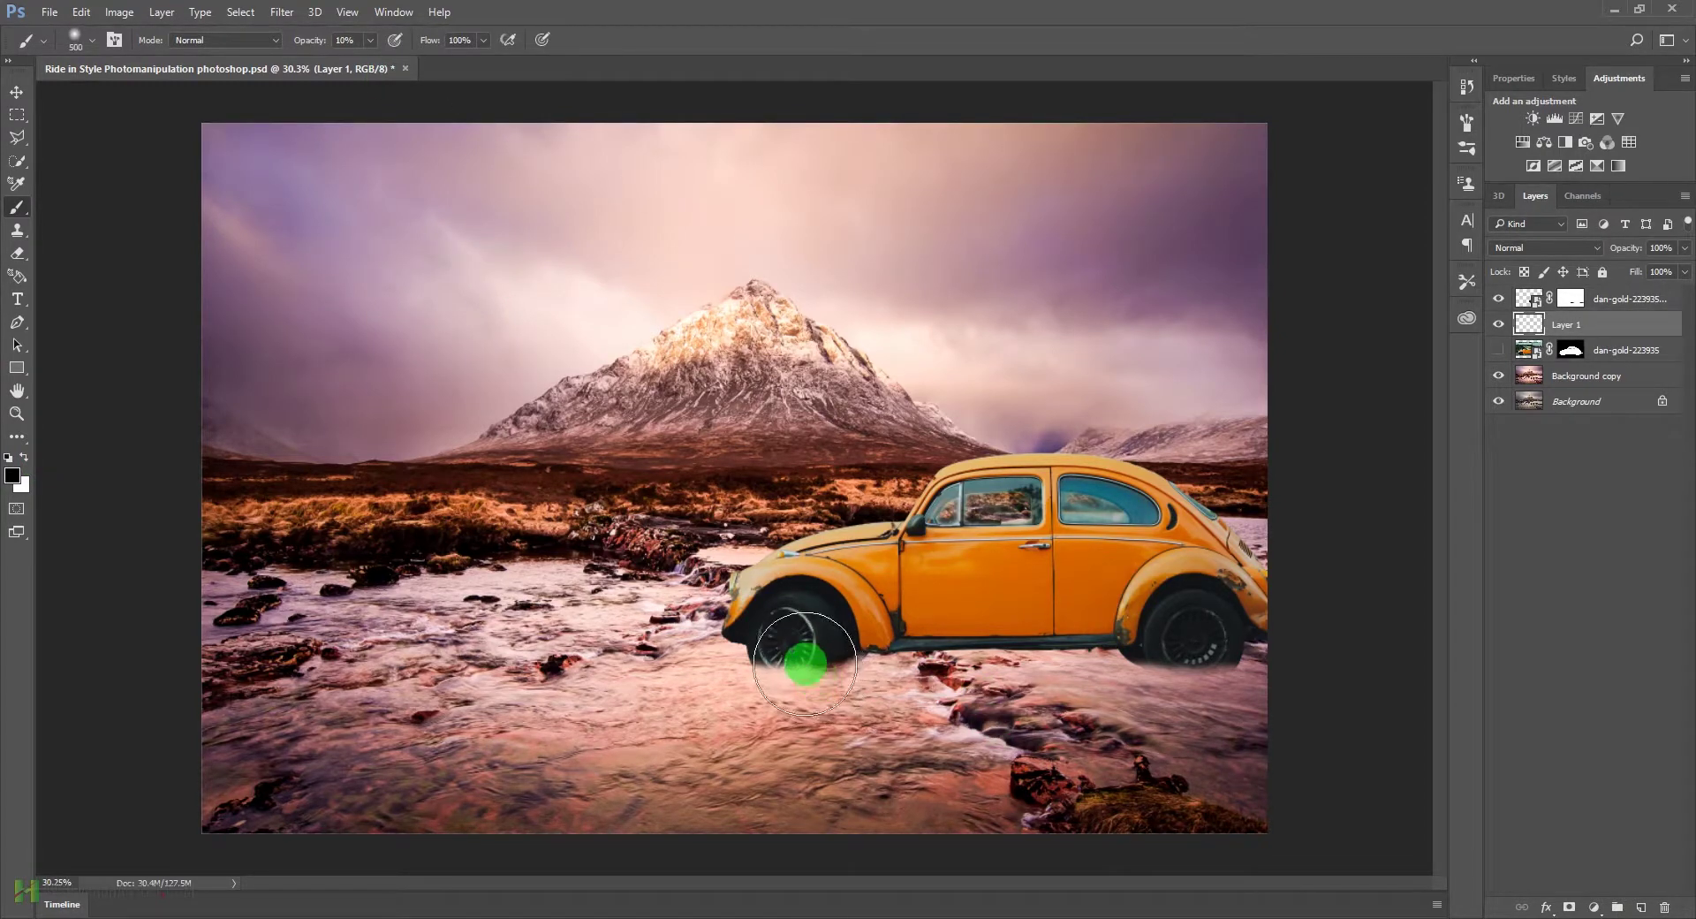
{"action": "mouse_move", "coordinate": [801, 657]}
{"action": "left_mouse_down"}
{"action": "mouse_move", "coordinate": [1109, 687]}
{"action": "mouse_move", "coordinate": [1012, 664]}
{"action": "mouse_move", "coordinate": [1223, 667]}
{"action": "mouse_move", "coordinate": [1156, 647]}
{"action": "mouse_move", "coordinate": [1236, 682]}
{"action": "mouse_move", "coordinate": [1171, 694]}
{"action": "mouse_move", "coordinate": [1231, 697]}
{"action": "mouse_move", "coordinate": [1177, 665]}
{"action": "mouse_move", "coordinate": [1237, 672]}
{"action": "mouse_move", "coordinate": [1223, 666]}
{"action": "mouse_move", "coordinate": [1023, 641]}
{"action": "mouse_move", "coordinate": [1256, 671]}
{"action": "mouse_move", "coordinate": [1185, 664]}
{"action": "mouse_move", "coordinate": [1229, 705]}
{"action": "mouse_move", "coordinate": [781, 663]}
{"action": "mouse_move", "coordinate": [819, 685]}
{"action": "mouse_move", "coordinate": [796, 684]}
{"action": "mouse_move", "coordinate": [784, 677]}
{"action": "mouse_move", "coordinate": [804, 675]}
{"action": "mouse_move", "coordinate": [783, 668]}
{"action": "mouse_move", "coordinate": [939, 687]}
{"action": "mouse_move", "coordinate": [806, 664]}
{"action": "mouse_move", "coordinate": [961, 682]}
{"action": "mouse_move", "coordinate": [882, 657]}
{"action": "mouse_move", "coordinate": [1116, 661]}
{"action": "mouse_move", "coordinate": [957, 662]}
{"action": "mouse_move", "coordinate": [1073, 644]}
{"action": "mouse_move", "coordinate": [804, 664]}
{"action": "mouse_move", "coordinate": [1054, 720]}
{"action": "mouse_move", "coordinate": [914, 682]}
{"action": "mouse_move", "coordinate": [1267, 725]}
{"action": "mouse_move", "coordinate": [1089, 672]}
{"action": "mouse_move", "coordinate": [1263, 670]}
{"action": "mouse_move", "coordinate": [1295, 690]}
{"action": "mouse_move", "coordinate": [1134, 700]}
{"action": "mouse_move", "coordinate": [1008, 657]}
{"action": "mouse_move", "coordinate": [1344, 740]}
{"action": "mouse_move", "coordinate": [811, 657]}
{"action": "mouse_move", "coordinate": [1007, 659]}
{"action": "mouse_move", "coordinate": [872, 659]}
{"action": "mouse_move", "coordinate": [1057, 727]}
{"action": "mouse_move", "coordinate": [766, 660]}
{"action": "mouse_move", "coordinate": [969, 704]}
{"action": "mouse_move", "coordinate": [855, 677]}
{"action": "mouse_move", "coordinate": [1022, 670]}
{"action": "mouse_move", "coordinate": [1060, 643]}
{"action": "mouse_move", "coordinate": [1218, 686]}
{"action": "left_mouse_up"}
Step: Build up the black shadow beneath the car body between the wheels using a smaller brush
{"action": "key", "text": "bracketleft"}
{"action": "key", "text": "bracketleft"}
{"action": "key", "text": "bracketleft"}
{"action": "mouse_move", "coordinate": [1123, 737]}
{"action": "left_mouse_down"}
{"action": "mouse_move", "coordinate": [913, 666]}
{"action": "mouse_move", "coordinate": [840, 685]}
{"action": "mouse_move", "coordinate": [1290, 745]}
{"action": "mouse_move", "coordinate": [1200, 709]}
{"action": "mouse_move", "coordinate": [1279, 700]}
{"action": "mouse_move", "coordinate": [1309, 666]}
{"action": "mouse_move", "coordinate": [1203, 674]}
{"action": "mouse_move", "coordinate": [935, 628]}
{"action": "mouse_move", "coordinate": [945, 662]}
{"action": "left_mouse_up"}
{"action": "left_click", "coordinate": [1116, 650]}
{"action": "mouse_move", "coordinate": [1115, 650]}
{"action": "left_mouse_down"}
{"action": "mouse_move", "coordinate": [930, 648]}
{"action": "mouse_move", "coordinate": [1118, 642]}
{"action": "mouse_move", "coordinate": [1060, 643]}
{"action": "mouse_move", "coordinate": [1161, 686]}
{"action": "mouse_move", "coordinate": [931, 671]}
{"action": "mouse_move", "coordinate": [847, 621]}
{"action": "left_mouse_up"}
Step: Deepen the contact shadow under the sill and around the rear tire, reducing the brush to 80 px
{"action": "key", "text": "bracketleft"}
{"action": "mouse_move", "coordinate": [683, 604]}
{"action": "left_mouse_down"}
{"action": "mouse_move", "coordinate": [491, 615]}
{"action": "mouse_move", "coordinate": [516, 628]}
{"action": "mouse_move", "coordinate": [510, 644]}
{"action": "mouse_move", "coordinate": [548, 641]}
{"action": "mouse_move", "coordinate": [646, 605]}
{"action": "mouse_move", "coordinate": [596, 592]}
{"action": "mouse_move", "coordinate": [446, 644]}
{"action": "mouse_move", "coordinate": [423, 630]}
{"action": "mouse_move", "coordinate": [441, 663]}
{"action": "mouse_move", "coordinate": [400, 647]}
{"action": "mouse_move", "coordinate": [466, 692]}
{"action": "mouse_move", "coordinate": [418, 675]}
{"action": "mouse_move", "coordinate": [631, 683]}
{"action": "mouse_move", "coordinate": [504, 670]}
{"action": "mouse_move", "coordinate": [749, 649]}
{"action": "mouse_move", "coordinate": [597, 608]}
{"action": "mouse_move", "coordinate": [535, 644]}
{"action": "mouse_move", "coordinate": [944, 573]}
{"action": "mouse_move", "coordinate": [646, 614]}
{"action": "mouse_move", "coordinate": [1247, 605]}
{"action": "mouse_move", "coordinate": [945, 595]}
{"action": "mouse_move", "coordinate": [1021, 615]}
{"action": "mouse_move", "coordinate": [963, 588]}
{"action": "left_mouse_up"}
{"action": "key", "text": "bracketleft"}
{"action": "key", "text": "bracketleft"}
{"action": "key", "text": "bracketleft"}
{"action": "key", "text": "bracketleft"}
{"action": "key", "text": "space"}
{"action": "key", "text": "space"}
{"action": "key", "text": "space"}
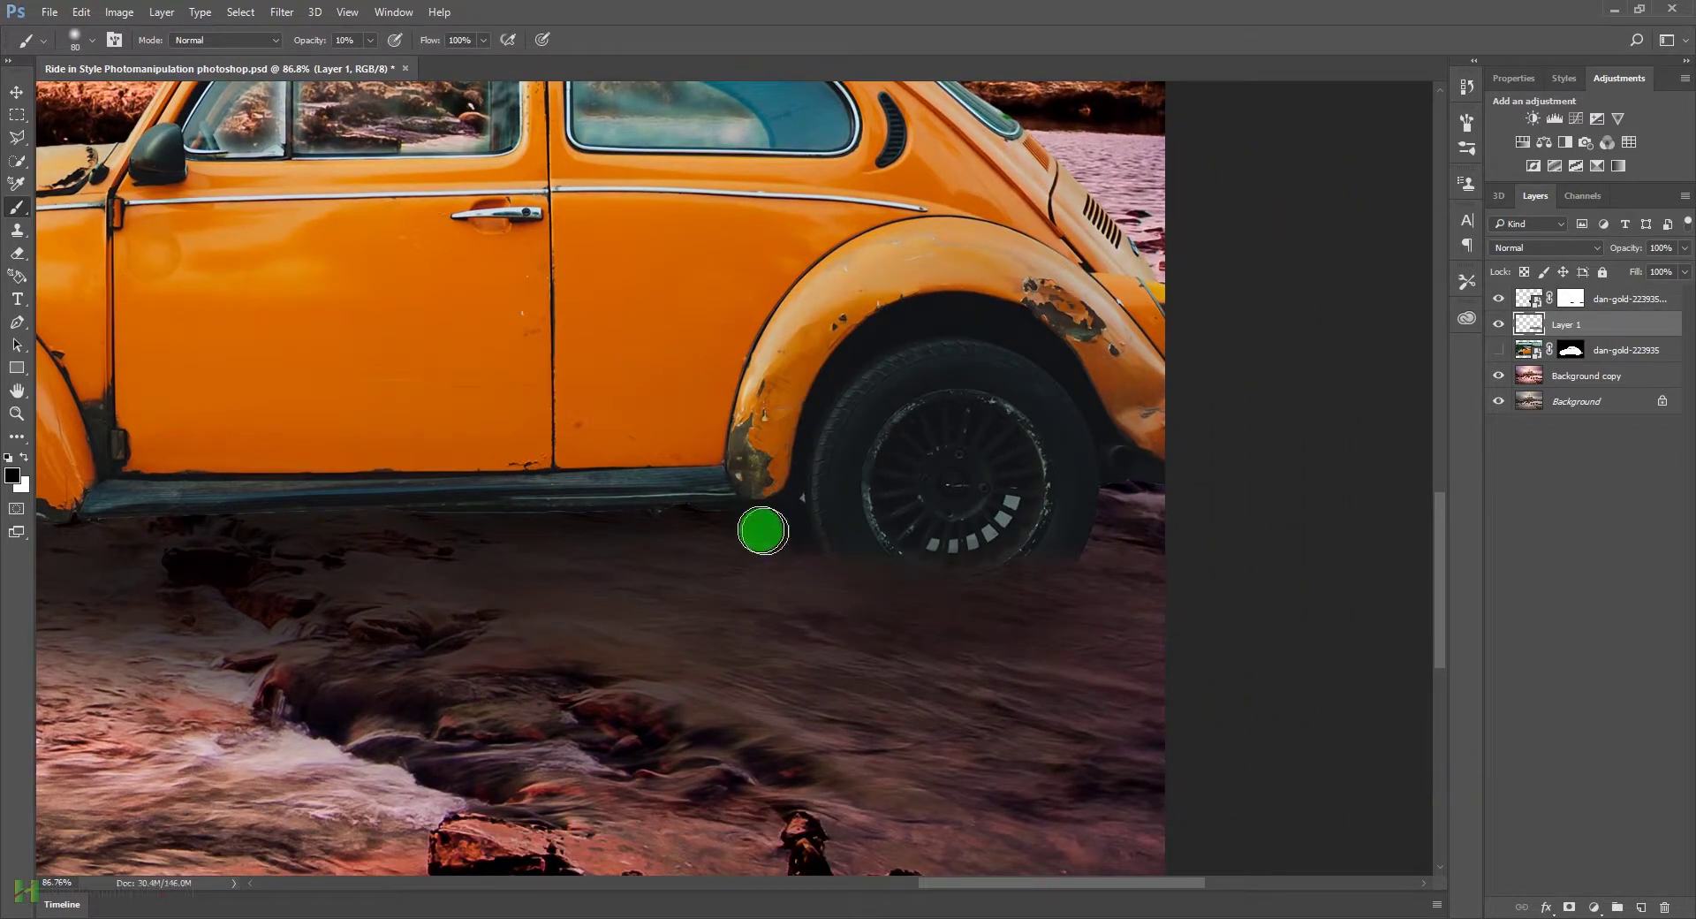
{"action": "mouse_move", "coordinate": [862, 616]}
{"action": "left_mouse_down"}
{"action": "mouse_move", "coordinate": [753, 551]}
{"action": "mouse_move", "coordinate": [1014, 546]}
{"action": "mouse_move", "coordinate": [962, 578]}
{"action": "mouse_move", "coordinate": [1103, 592]}
{"action": "left_mouse_up"}
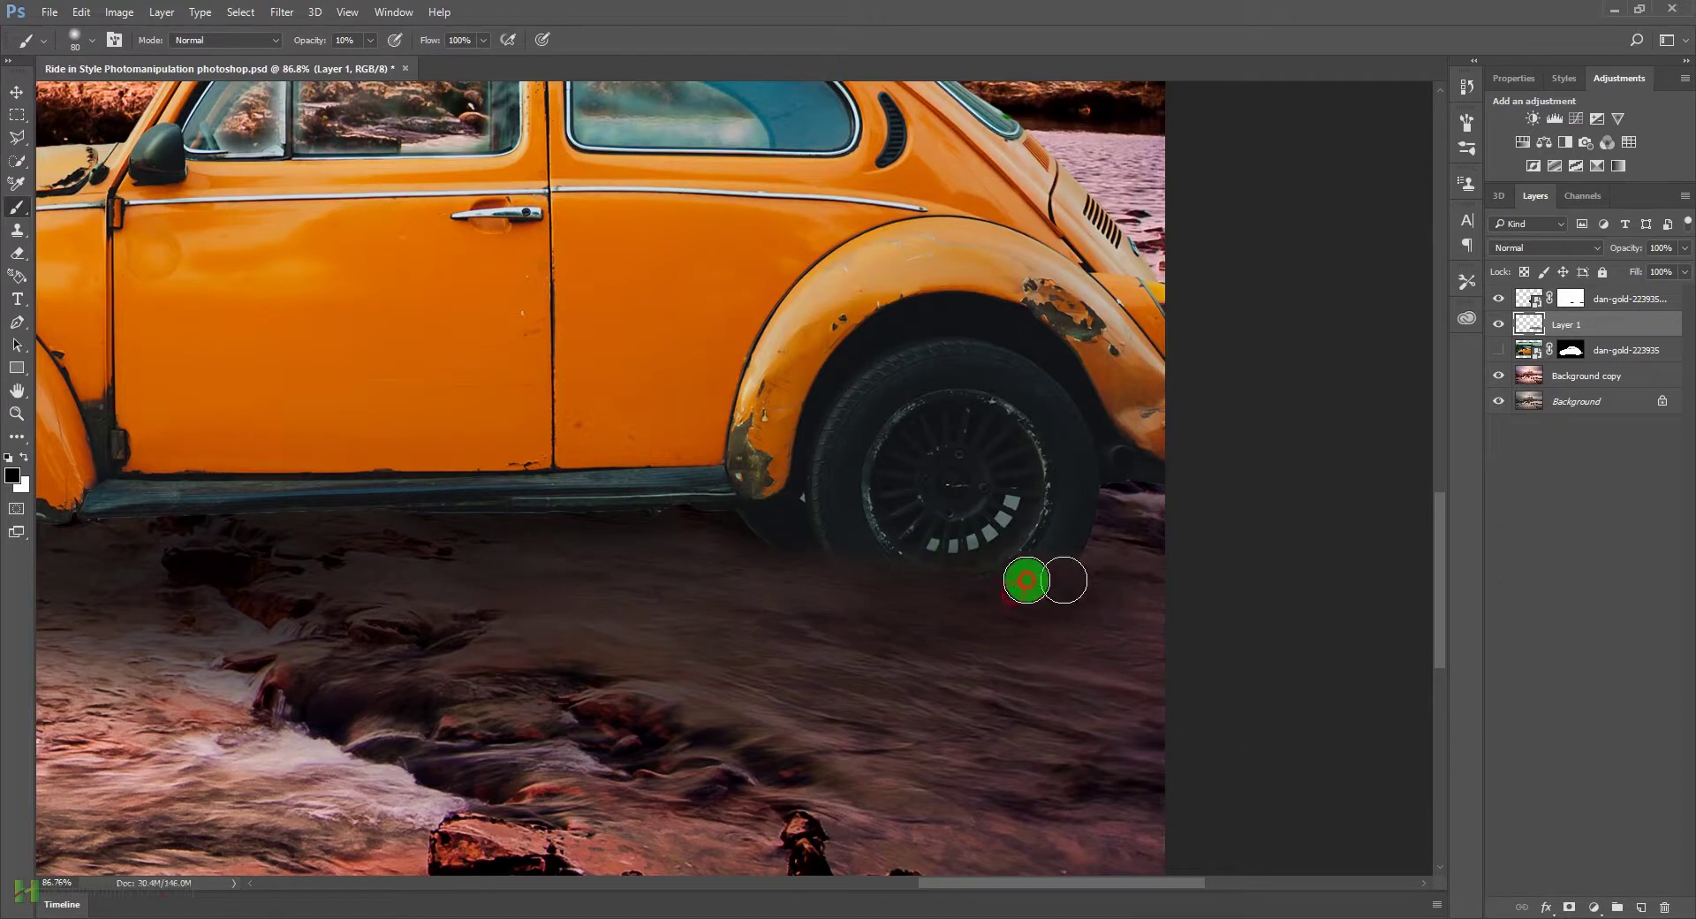
Step: Darken the soft shadow beneath the whole car with the brush enlarged to 250–300 px
{"action": "scroll", "coordinate": [1110, 594], "scroll_direction": "down", "scroll_amount": 5}
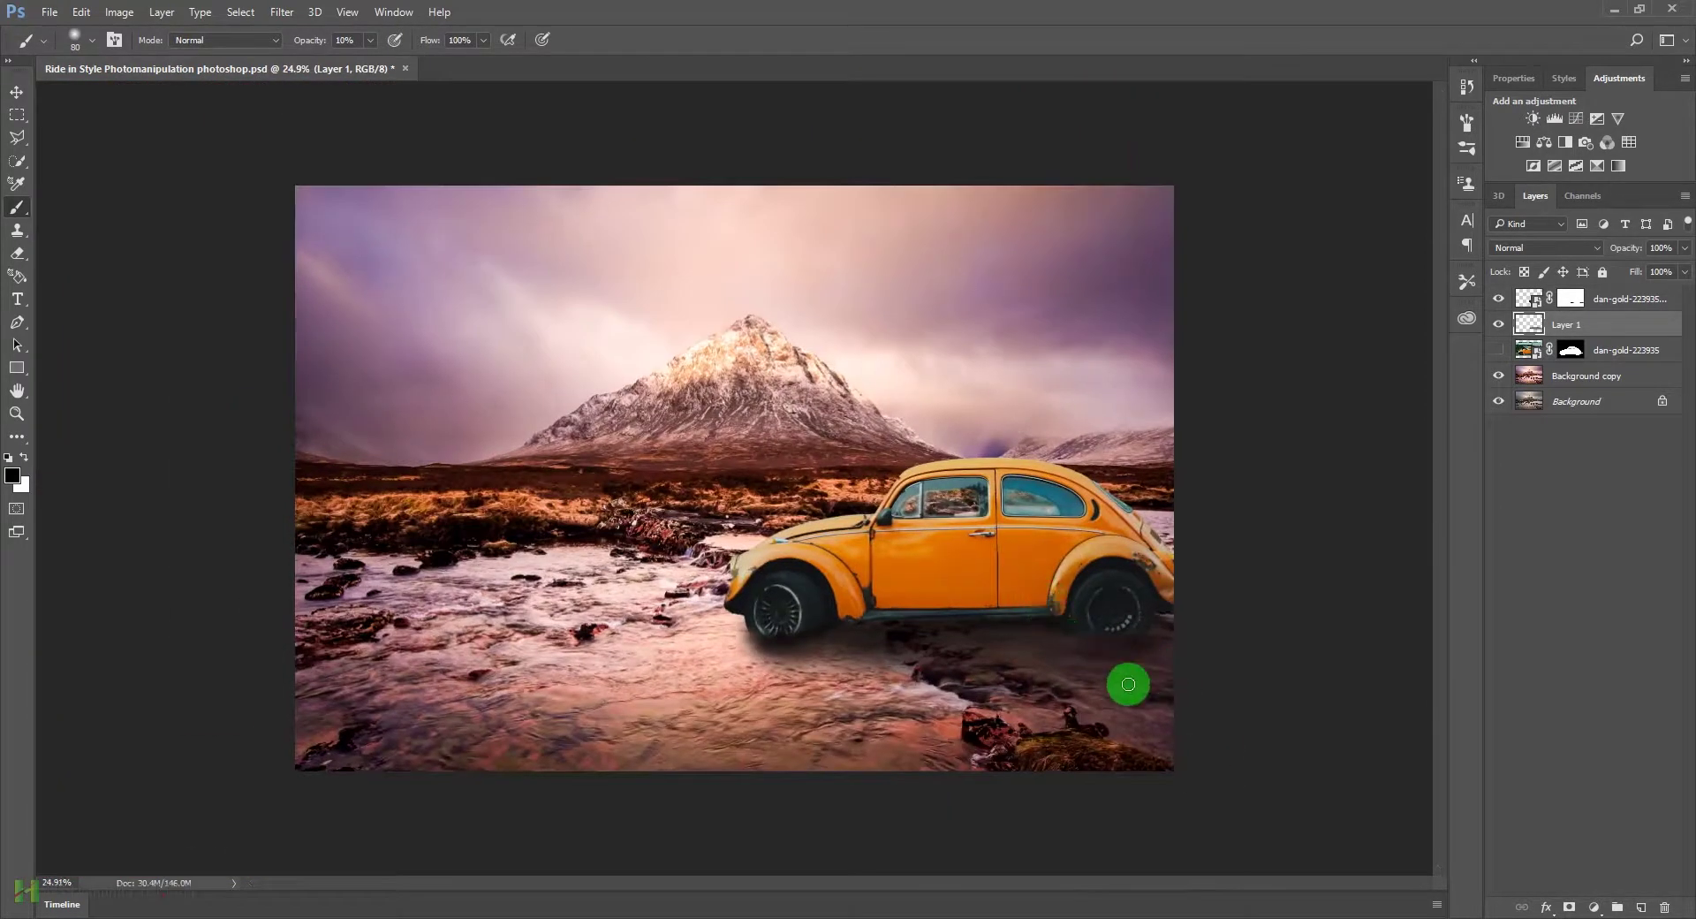
{"action": "key", "text": "bracketright"}
{"action": "key", "text": "bracketright"}
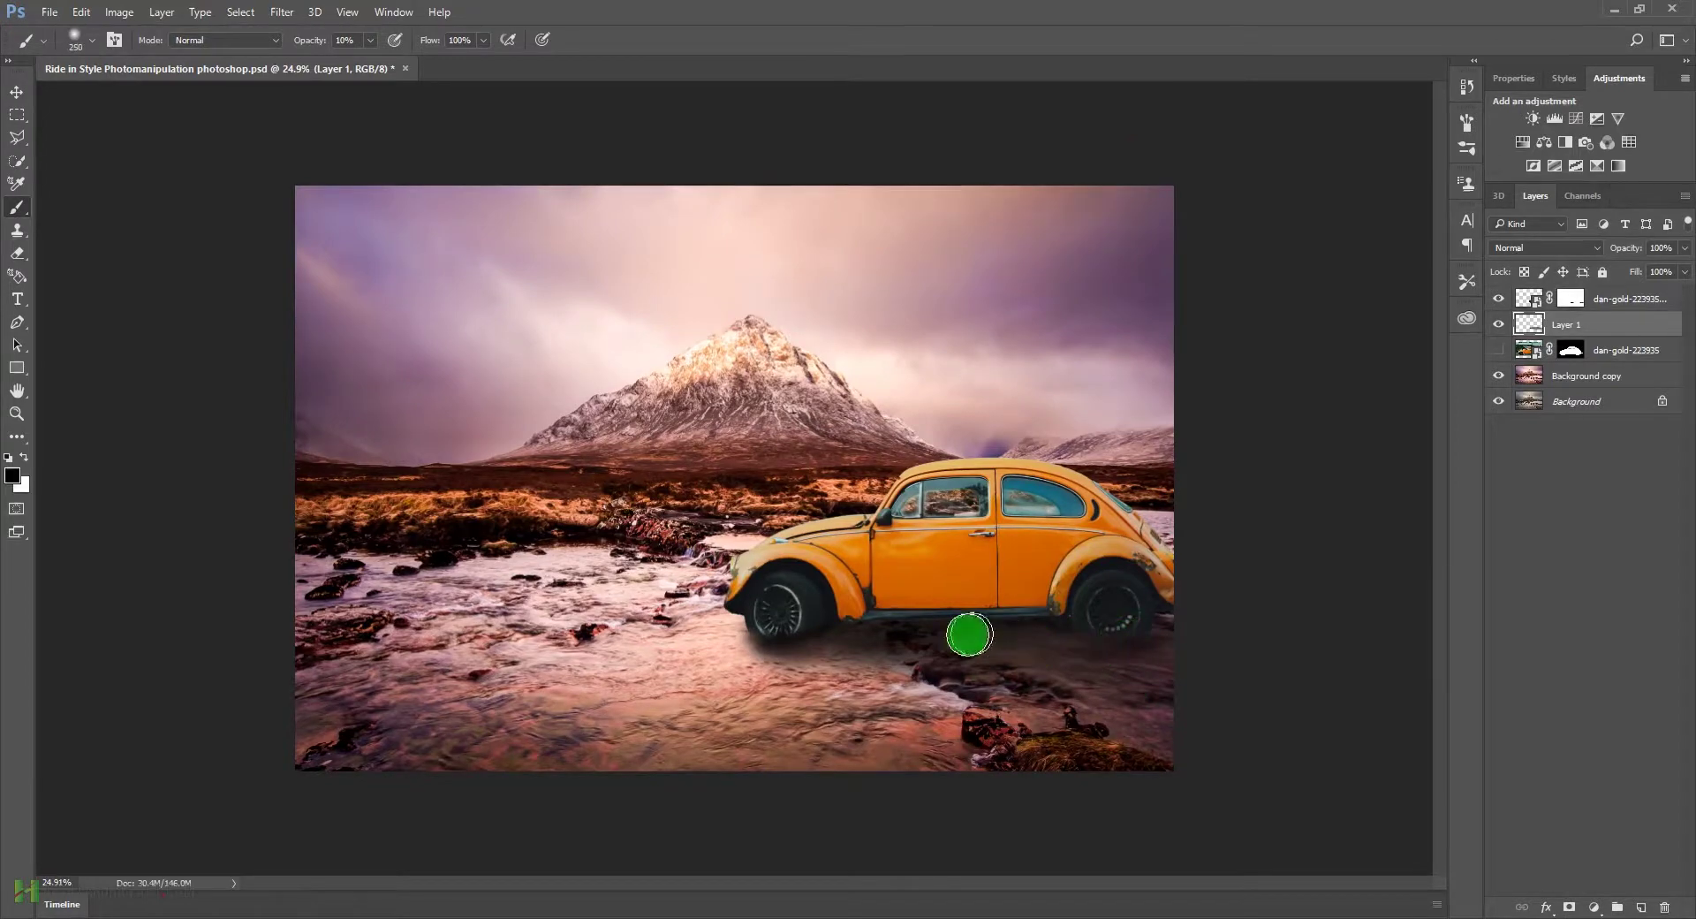
{"action": "key", "text": "bracketright"}
{"action": "key", "text": "bracketright"}
{"action": "key", "text": "bracketright"}
{"action": "key", "text": "bracketright"}
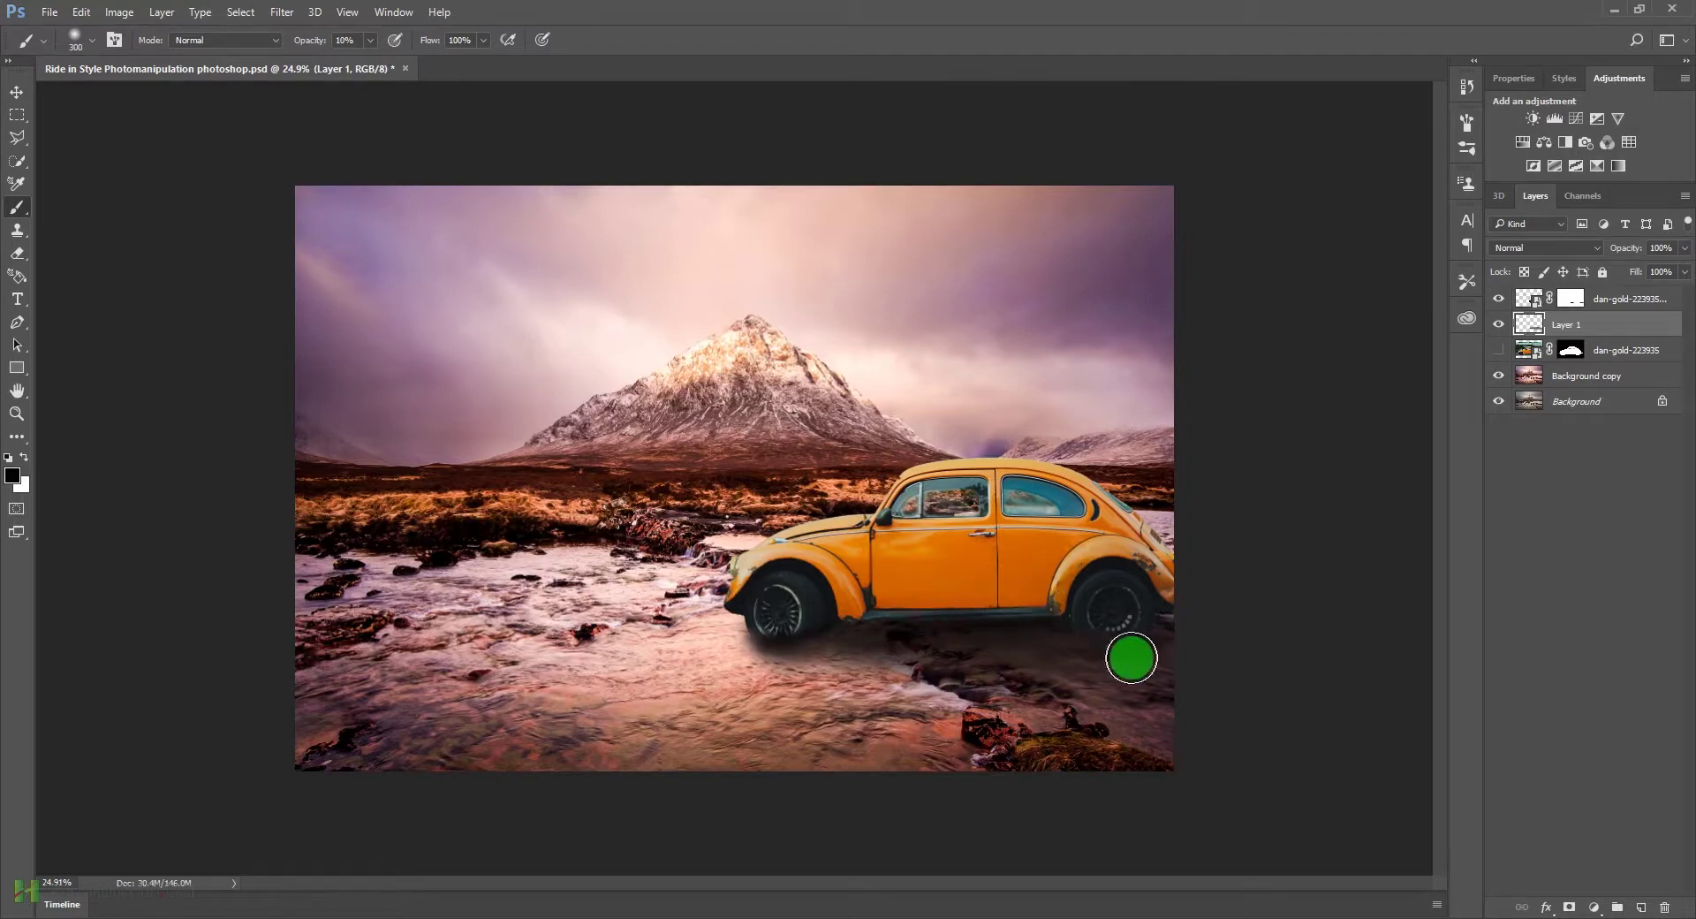
Step: Compare the image with and without the shadow layer, check its opacity, and deselect the layer
{"action": "left_click", "coordinate": [1497, 325]}
{"action": "left_click", "coordinate": [1497, 327]}
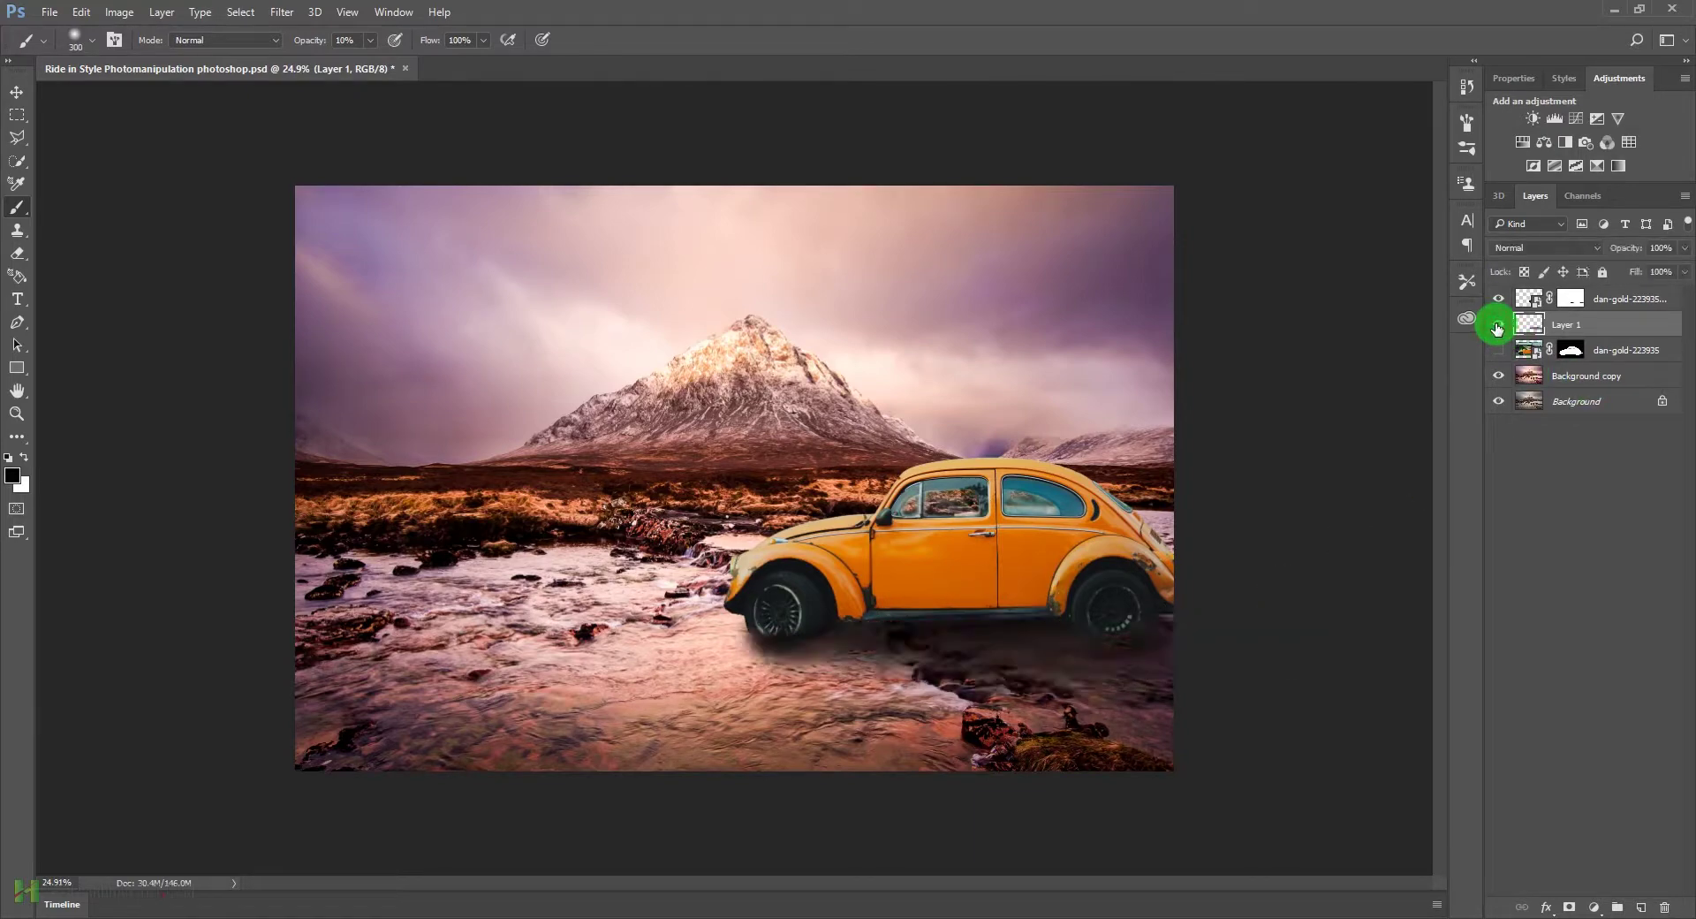
{"action": "left_click", "coordinate": [1684, 248]}
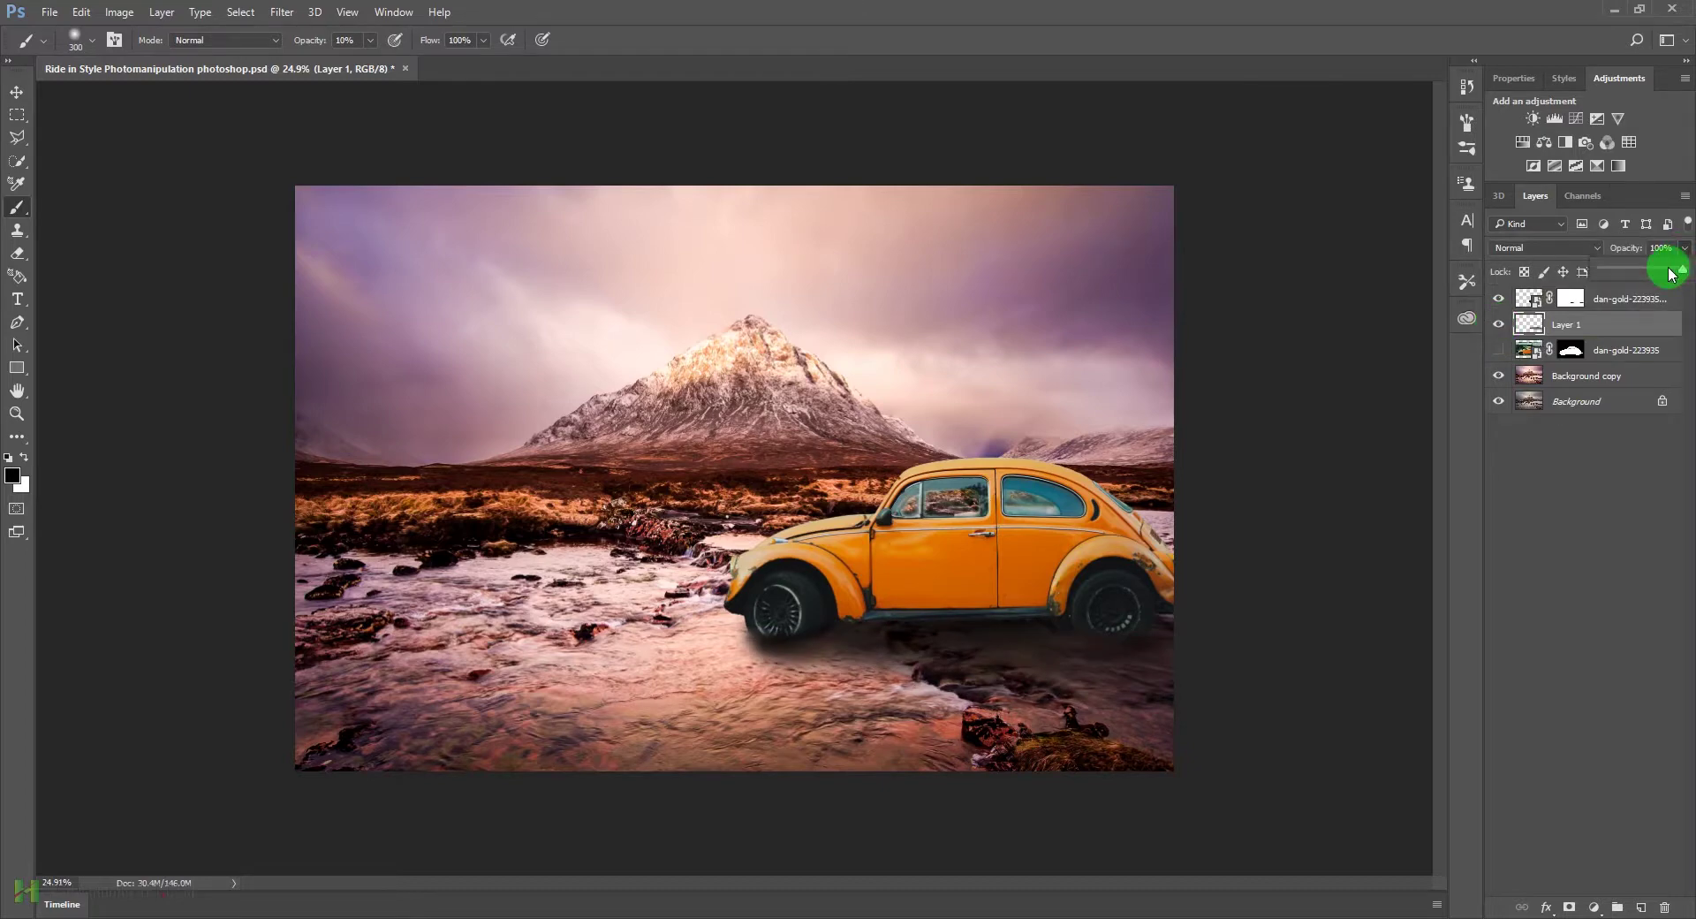
{"action": "left_click_drag", "start_coordinate": [1672, 274], "coordinate": [1675, 274]}
{"action": "left_click", "coordinate": [1609, 527]}
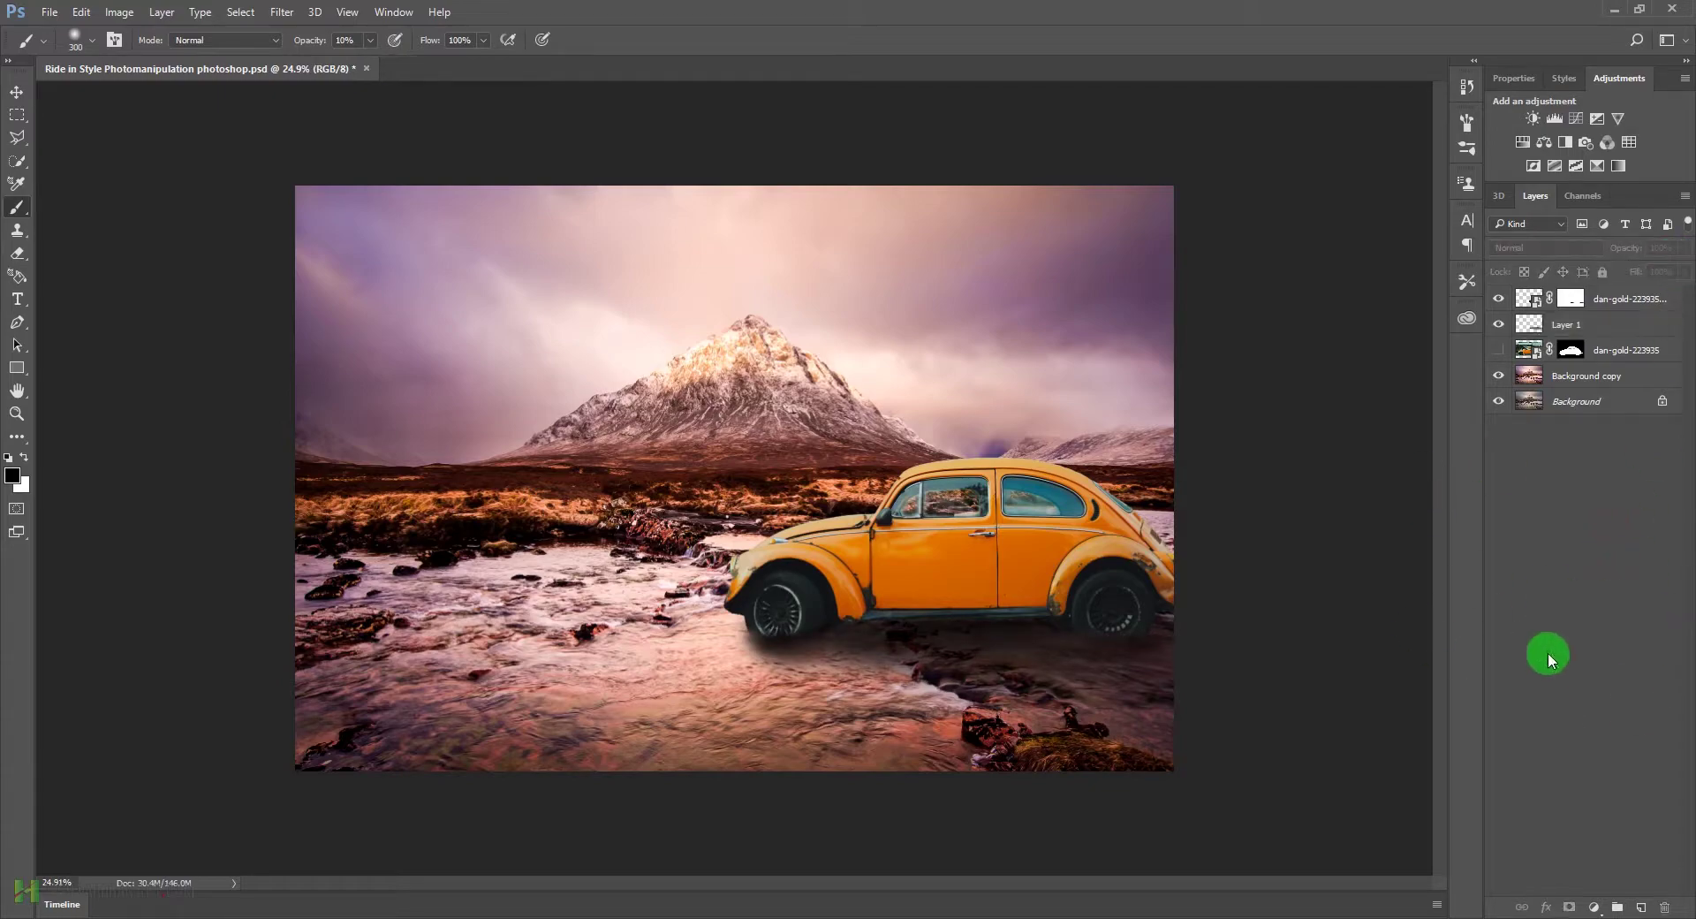
Step: Rename the cut-out car's layer as car and the painted shadow's layer as shadow
{"action": "mouse_move", "coordinate": [813, 568]}
{"action": "left_mouse_down"}
{"action": "mouse_move", "coordinate": [887, 594]}
{"action": "mouse_move", "coordinate": [825, 585]}
{"action": "left_mouse_up"}
{"action": "left_click_drag", "start_coordinate": [1080, 565], "coordinate": [1040, 572]}
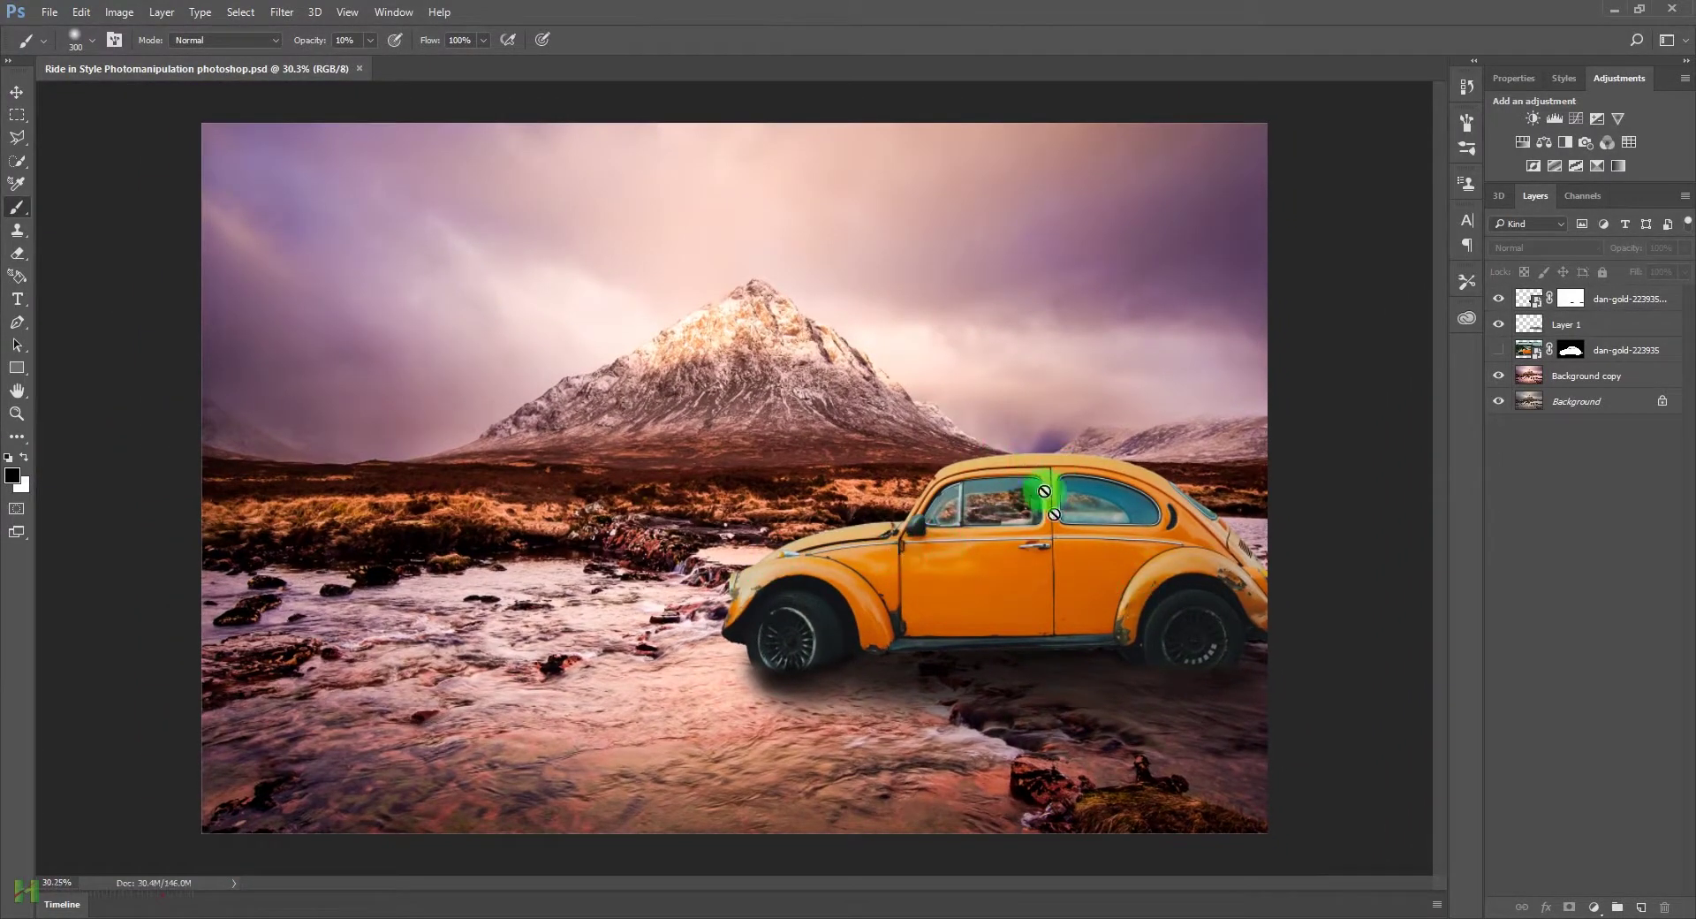
{"action": "left_click", "coordinate": [1623, 306]}
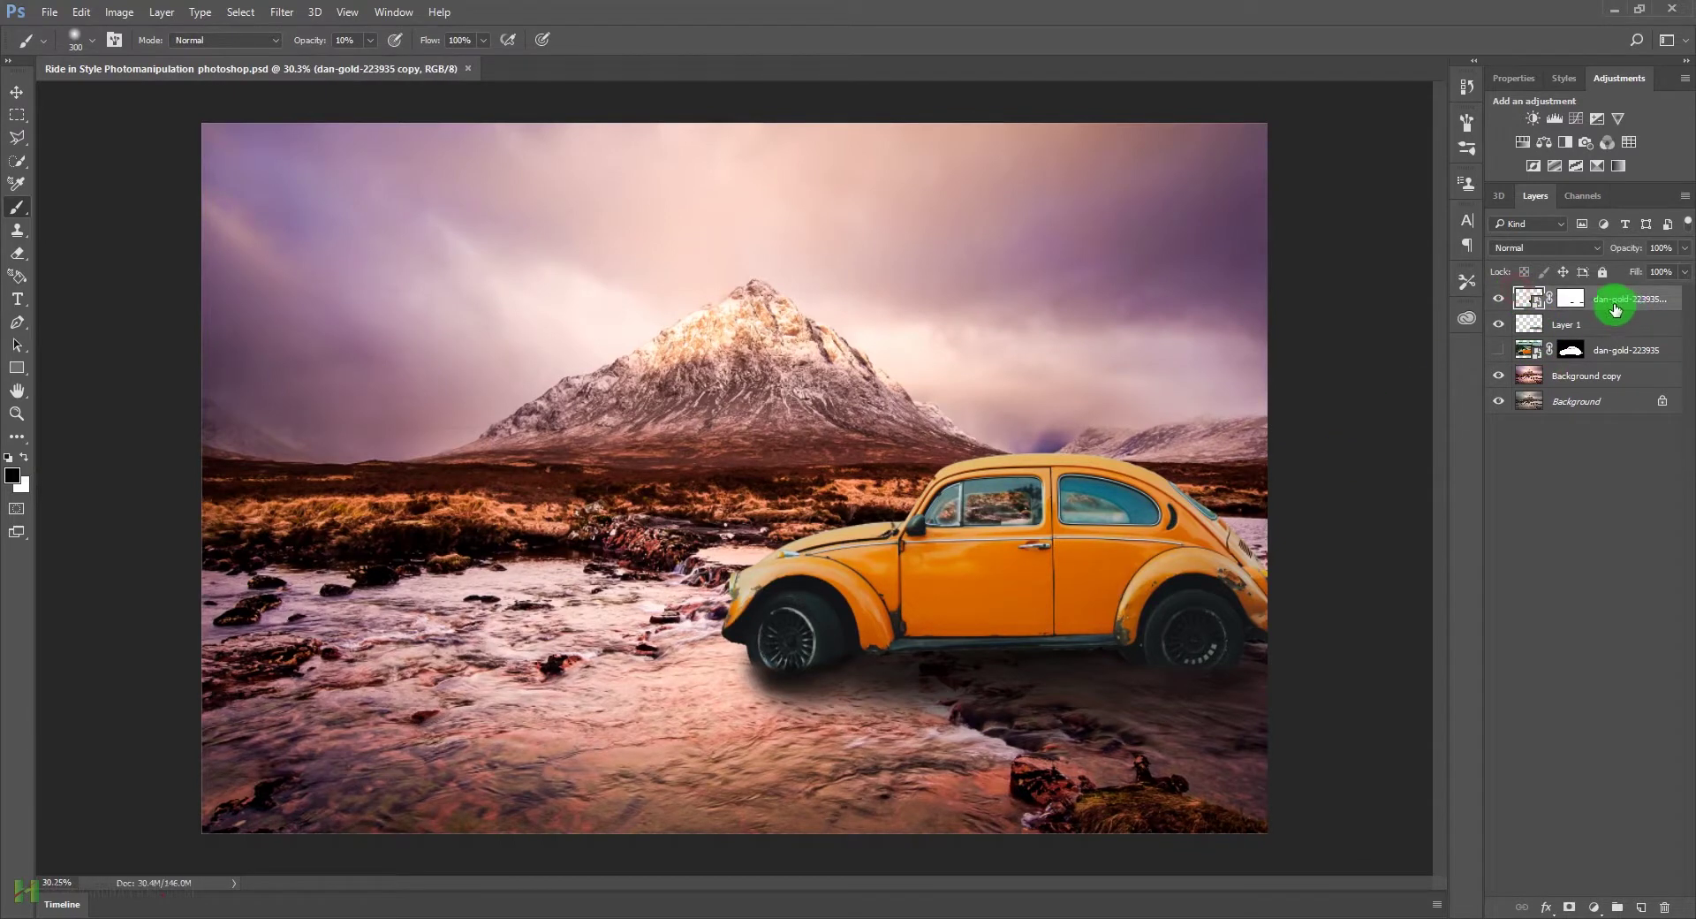
{"action": "type", "text": "d"}
{"action": "type", "text": "ar"}
{"action": "key", "text": "Return"}
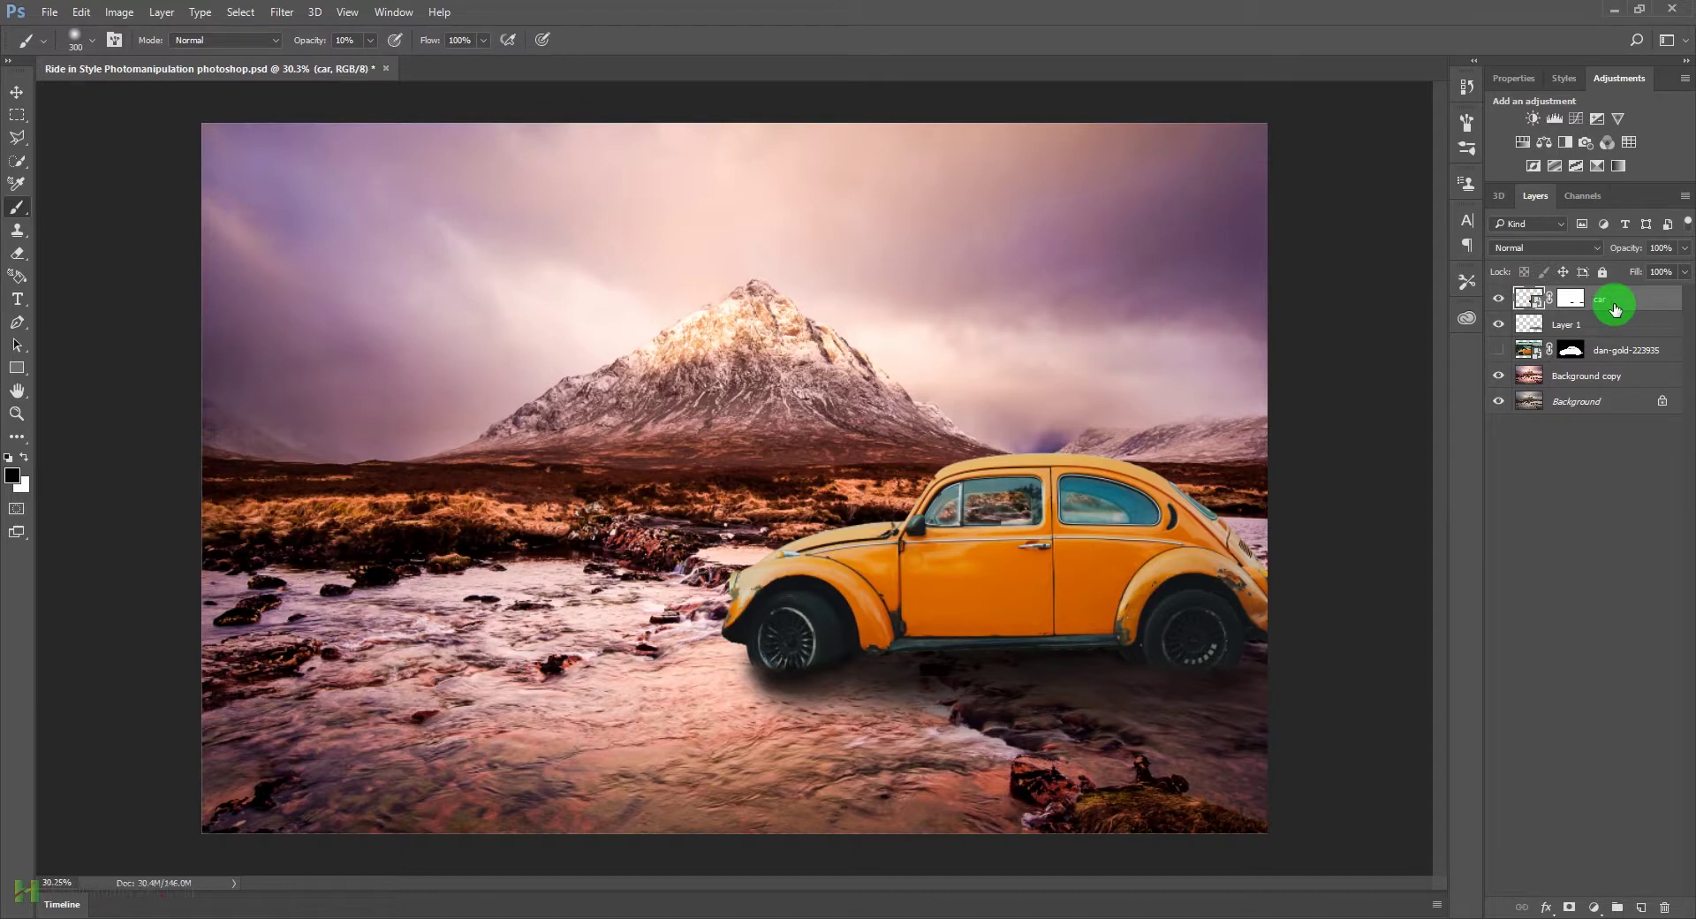
{"action": "left_click", "coordinate": [1569, 325]}
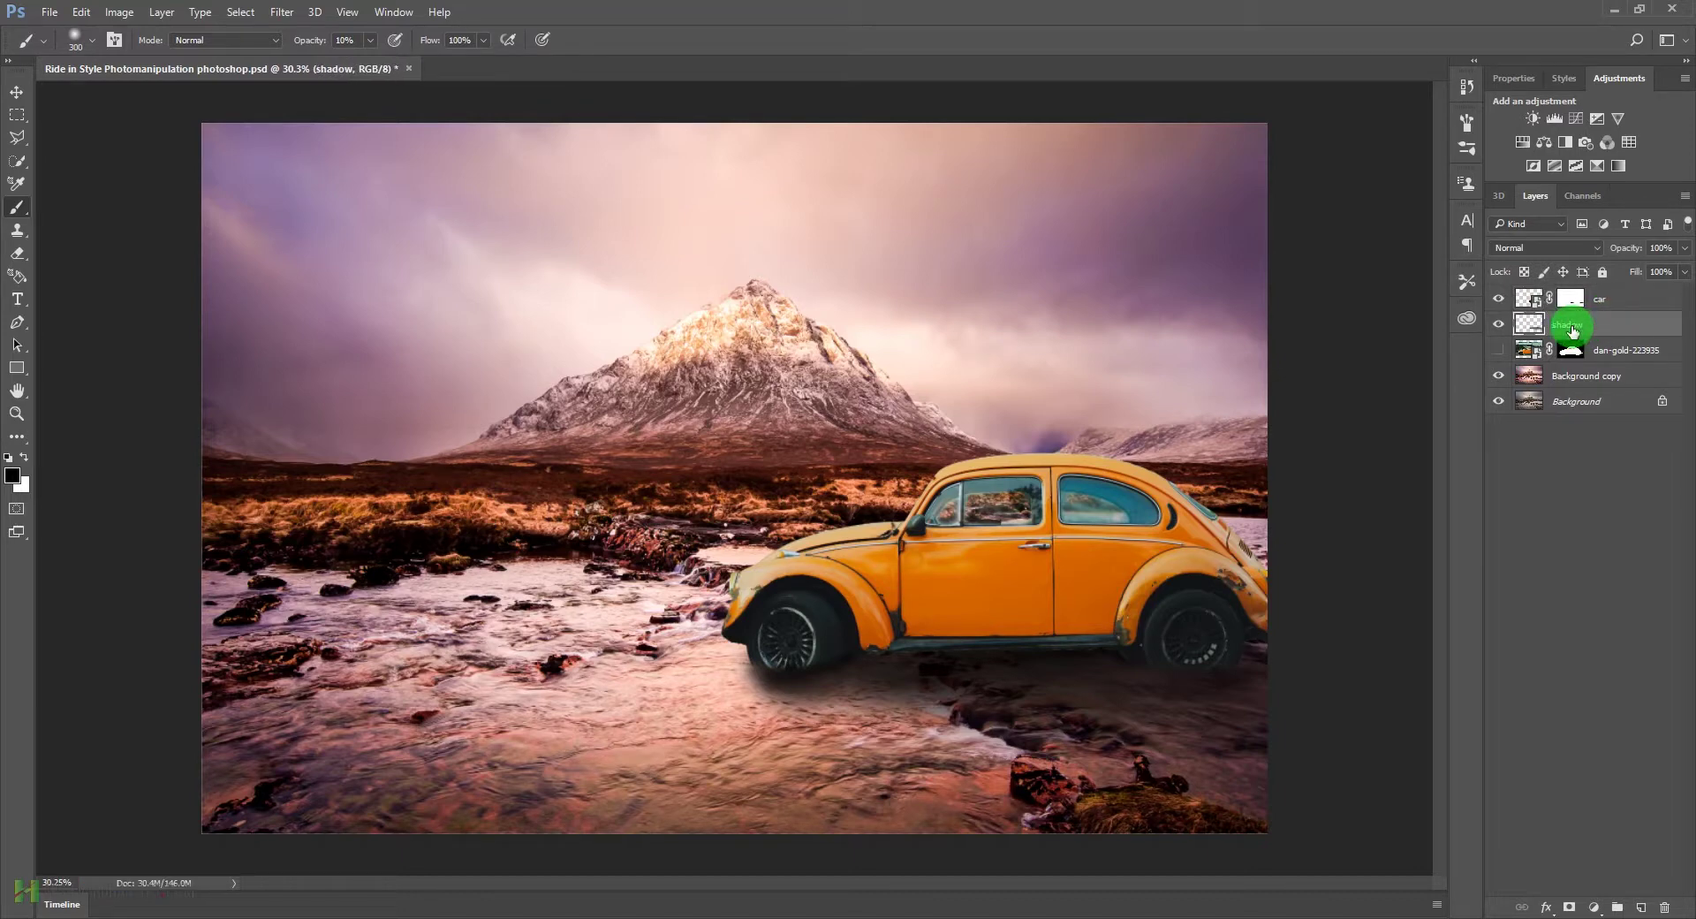
Step: Add a new layer above the car layer and clip it to the car
{"action": "left_click", "coordinate": [1527, 299]}
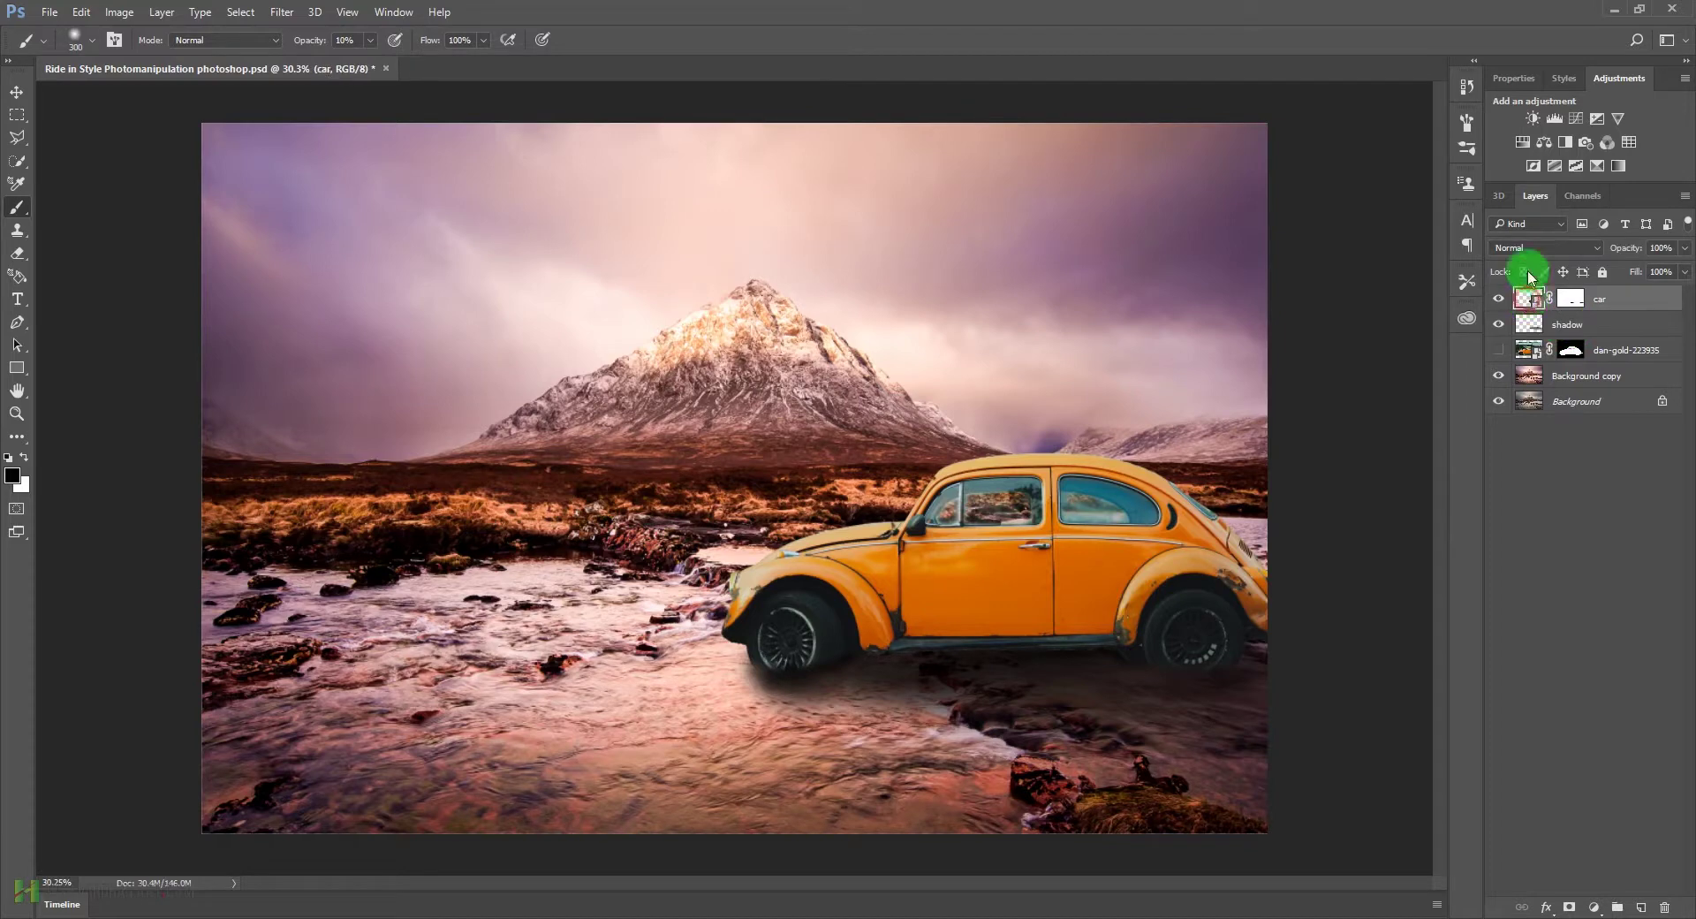
{"action": "left_click", "coordinate": [1640, 907]}
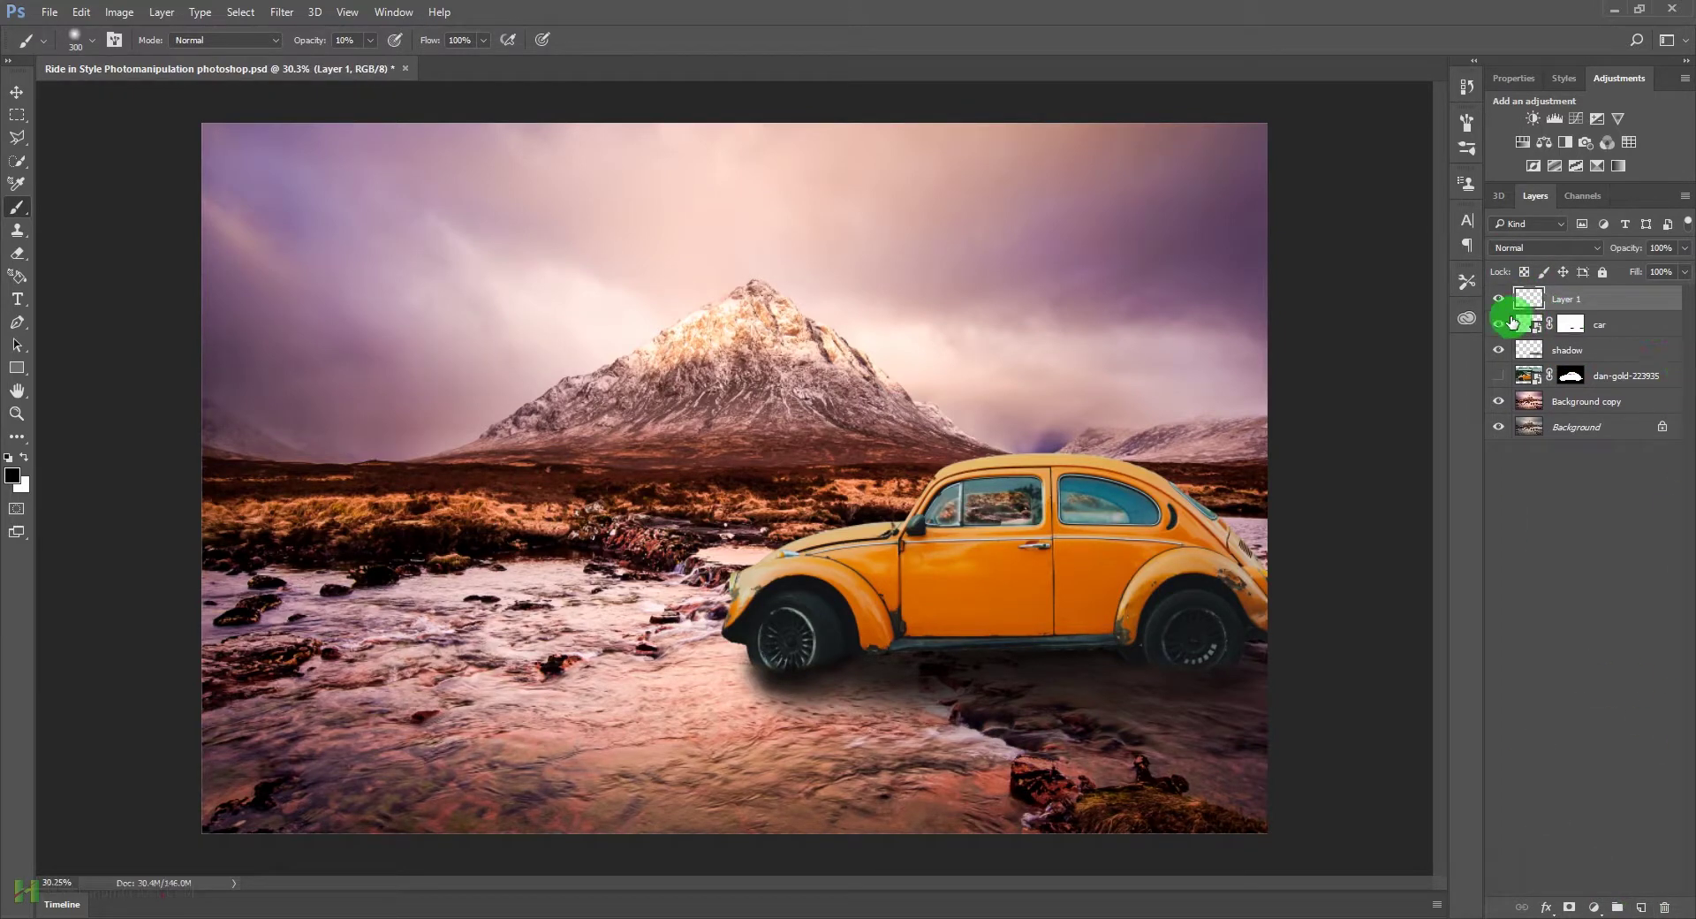
{"action": "key", "text": "alt"}
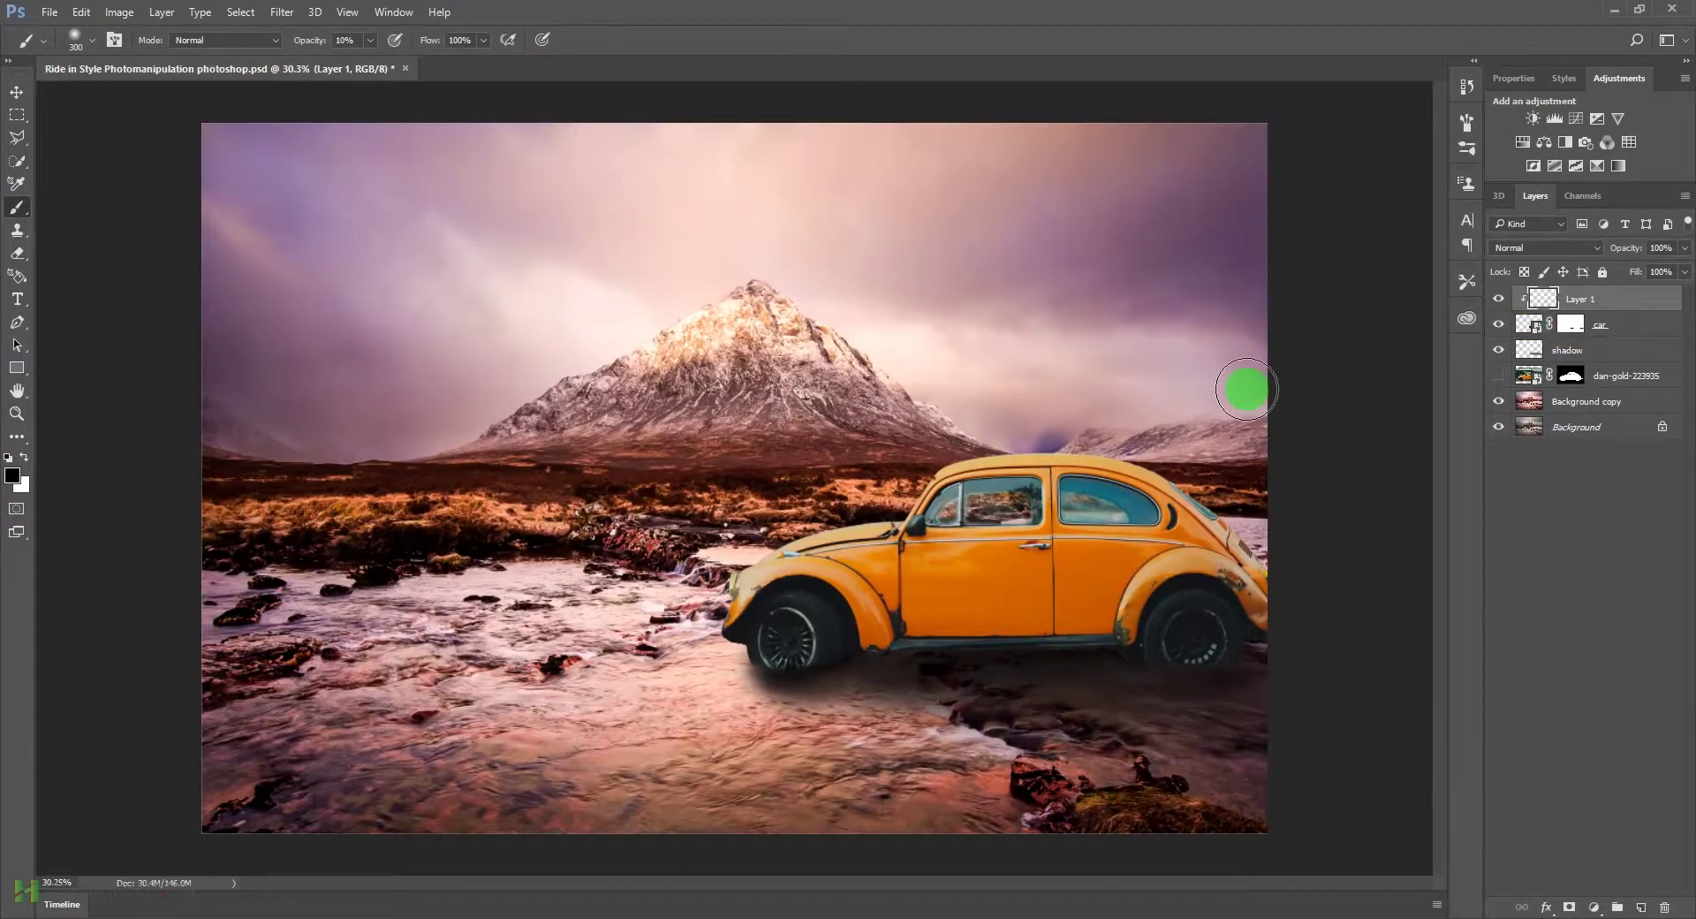
Step: Fill the clipped layer with 50% Gray and set its blending mode to Overlay
{"action": "key", "text": "shift+F5"}
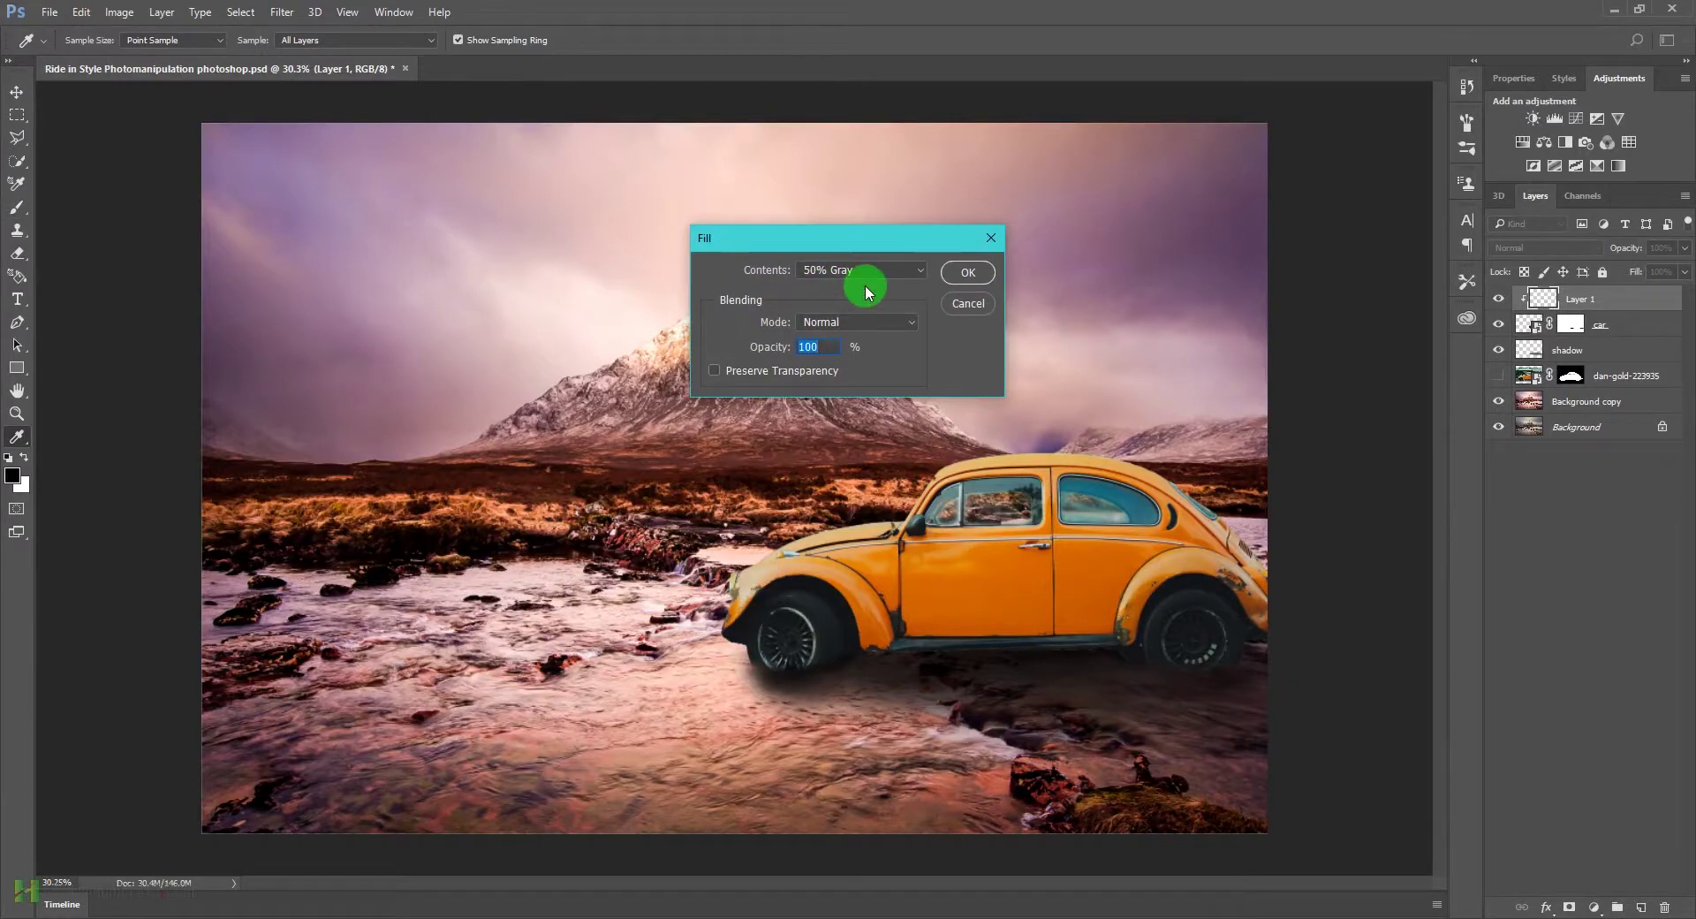
{"action": "left_click", "coordinate": [962, 281]}
{"action": "left_click", "coordinate": [1565, 252]}
{"action": "left_click", "coordinate": [1552, 422]}
Step: Look over the car closely and search the toolbox for the Dodge and Burn tools
{"action": "left_click", "coordinate": [1071, 632], "text": "ctrl"}
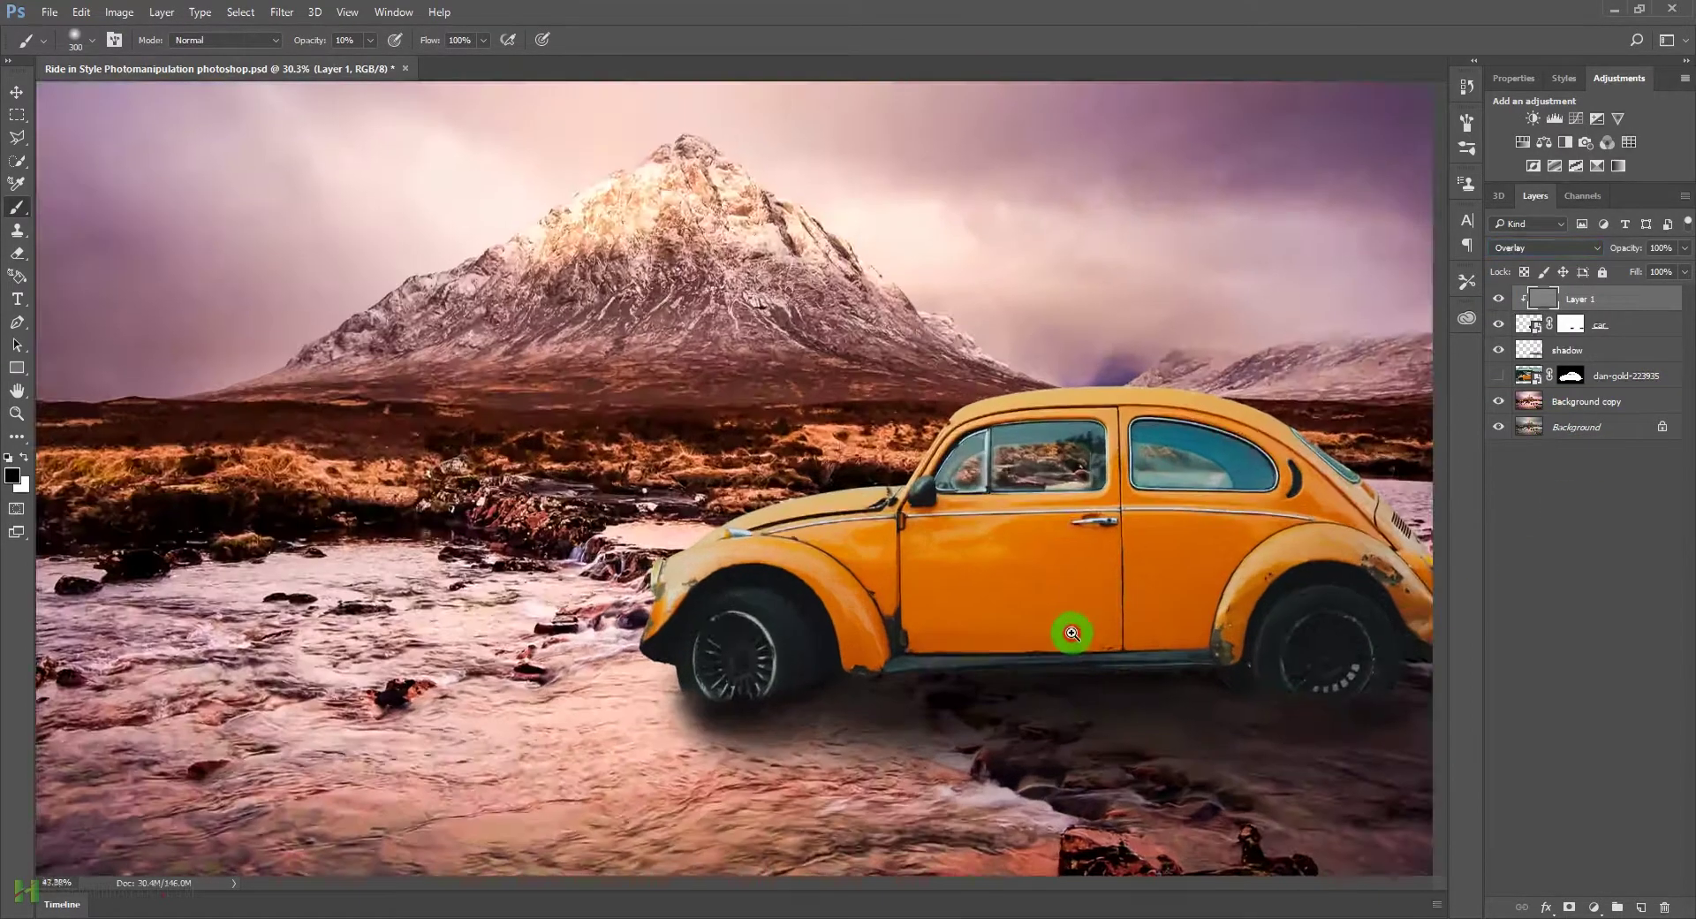
{"action": "left_click", "coordinate": [1071, 632], "text": "ctrl"}
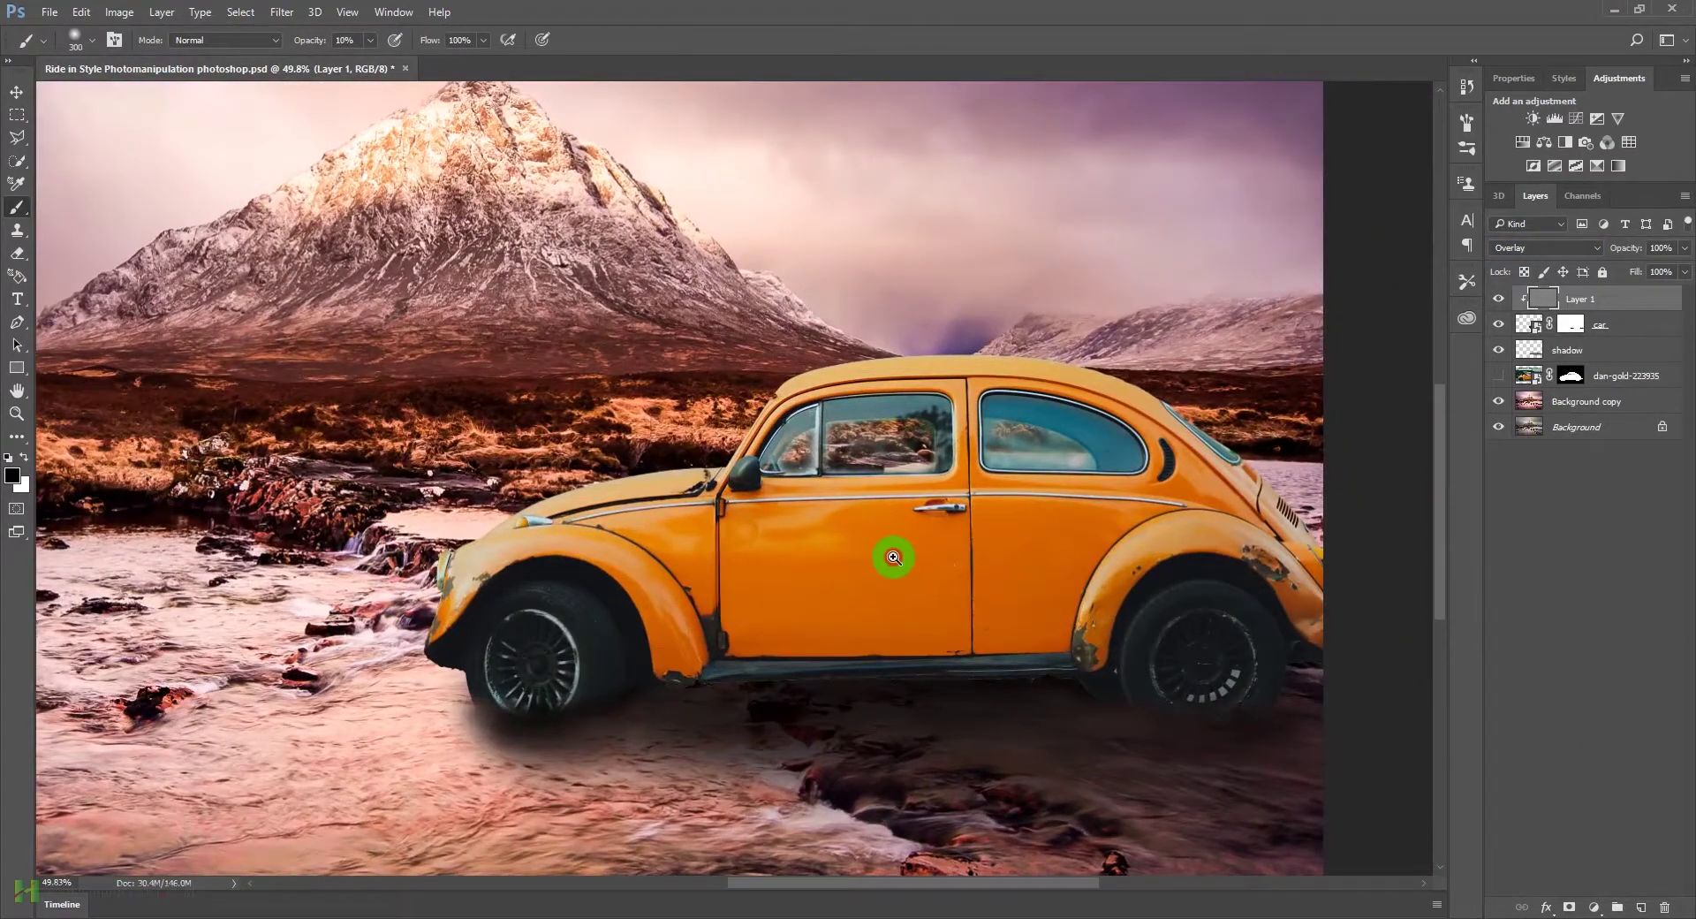
{"action": "left_click_drag", "start_coordinate": [892, 556], "coordinate": [799, 529]}
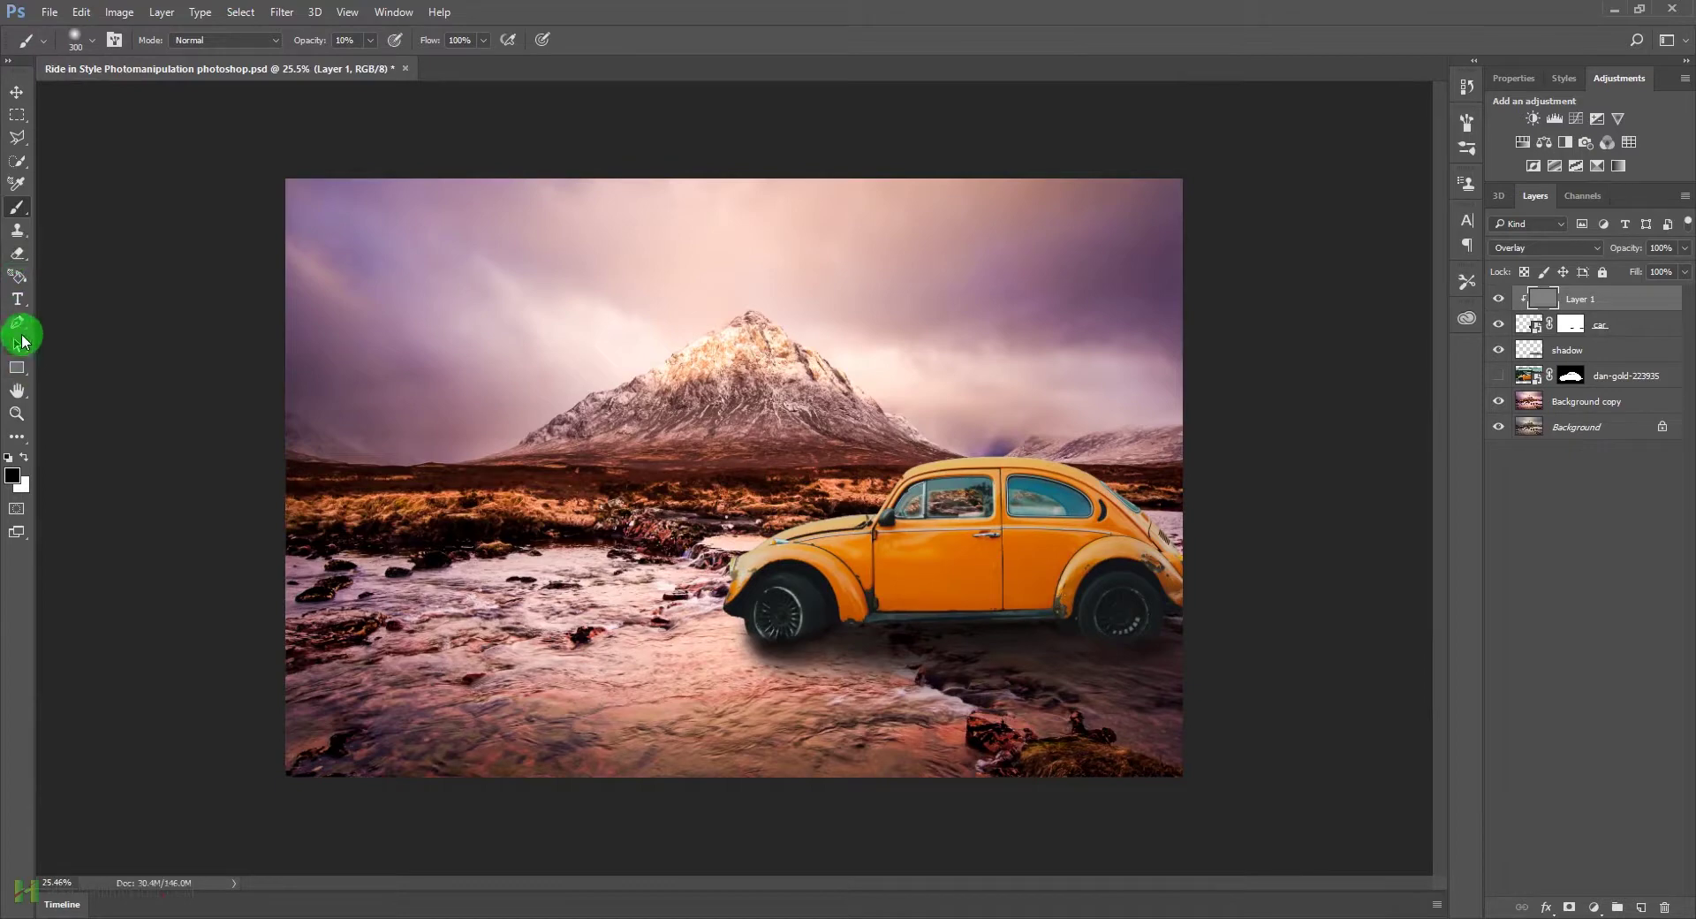
{"action": "left_click", "coordinate": [15, 231]}
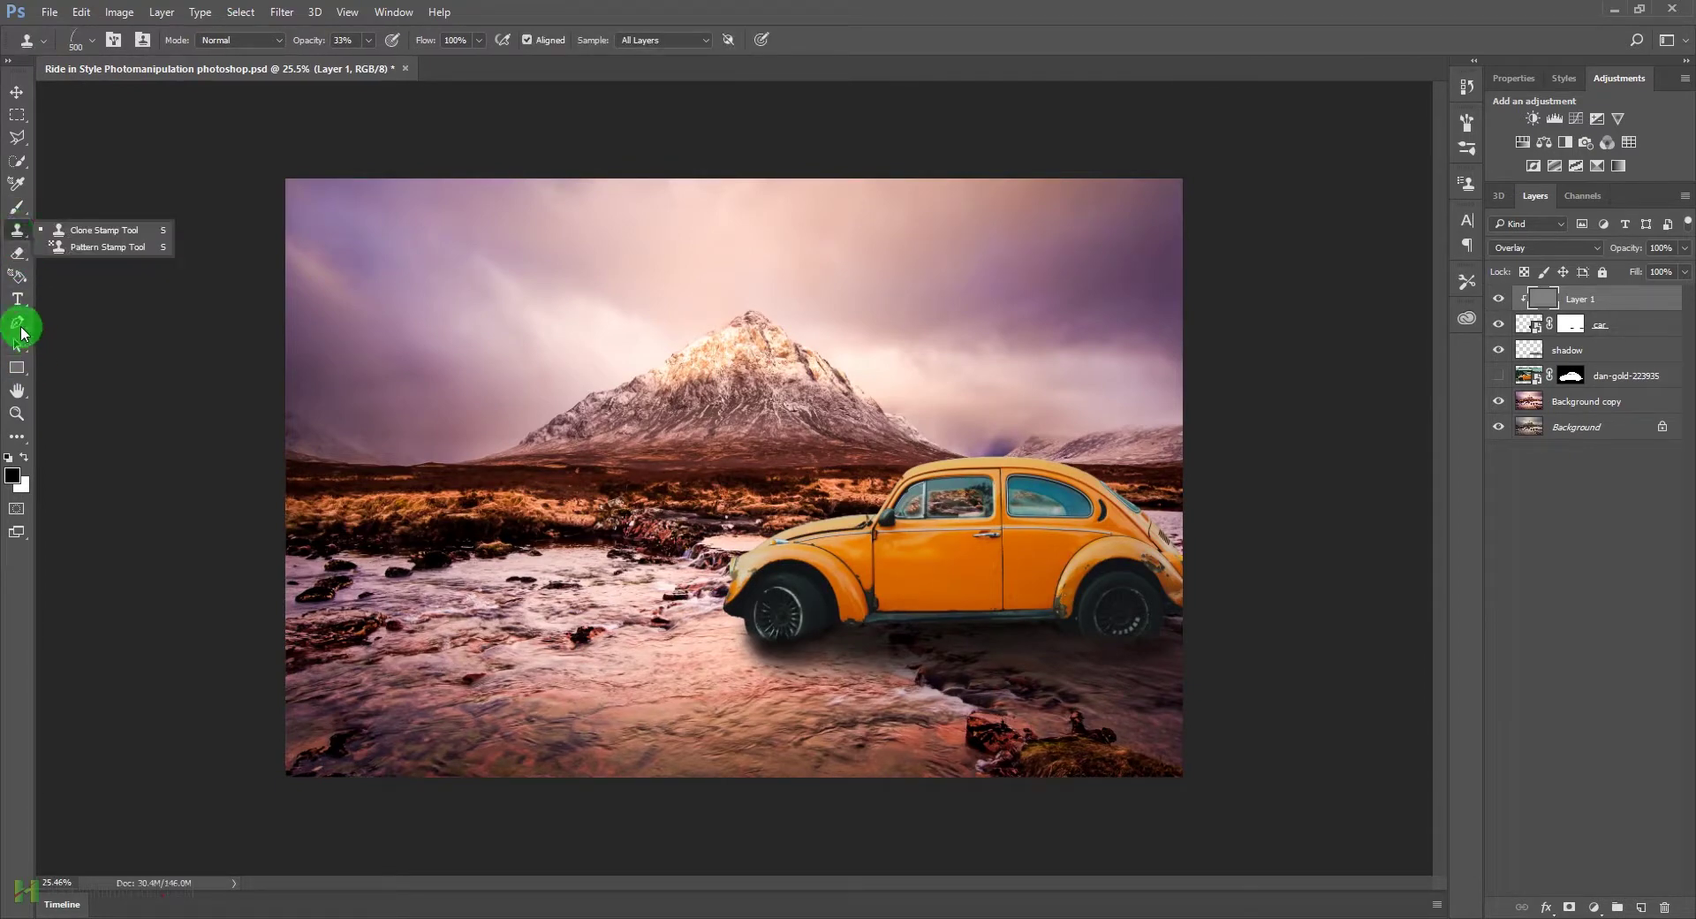
{"action": "right_click", "coordinate": [18, 323]}
{"action": "left_click", "coordinate": [17, 345]}
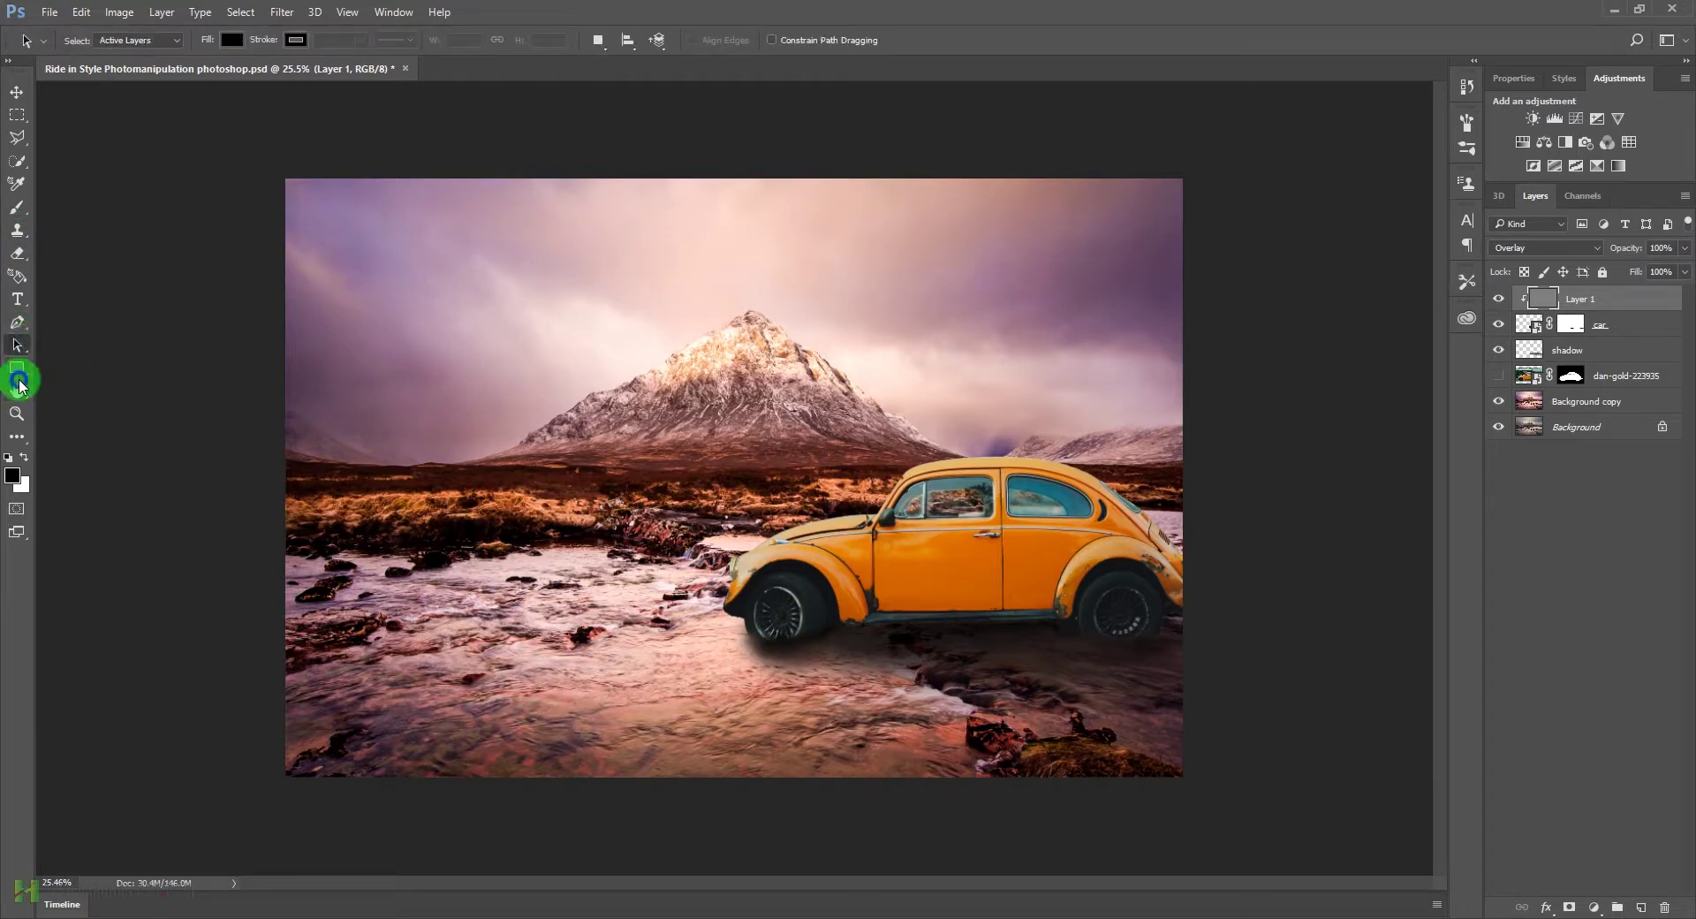
{"action": "left_click", "coordinate": [19, 386]}
{"action": "left_click", "coordinate": [18, 280]}
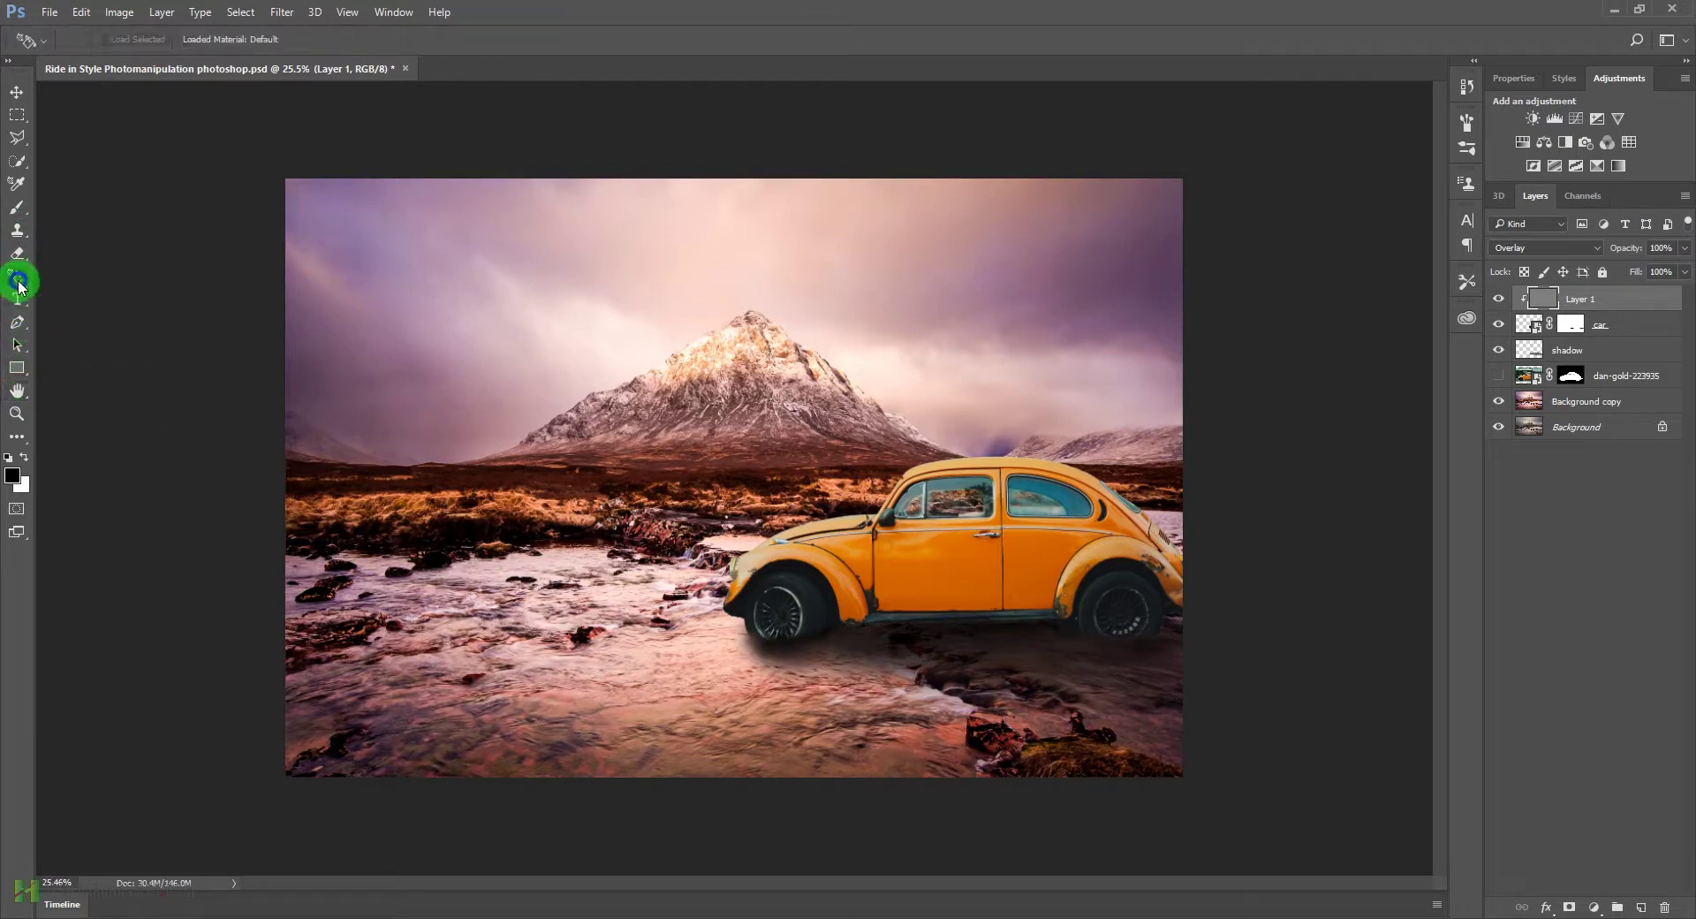
{"action": "left_click", "coordinate": [18, 298]}
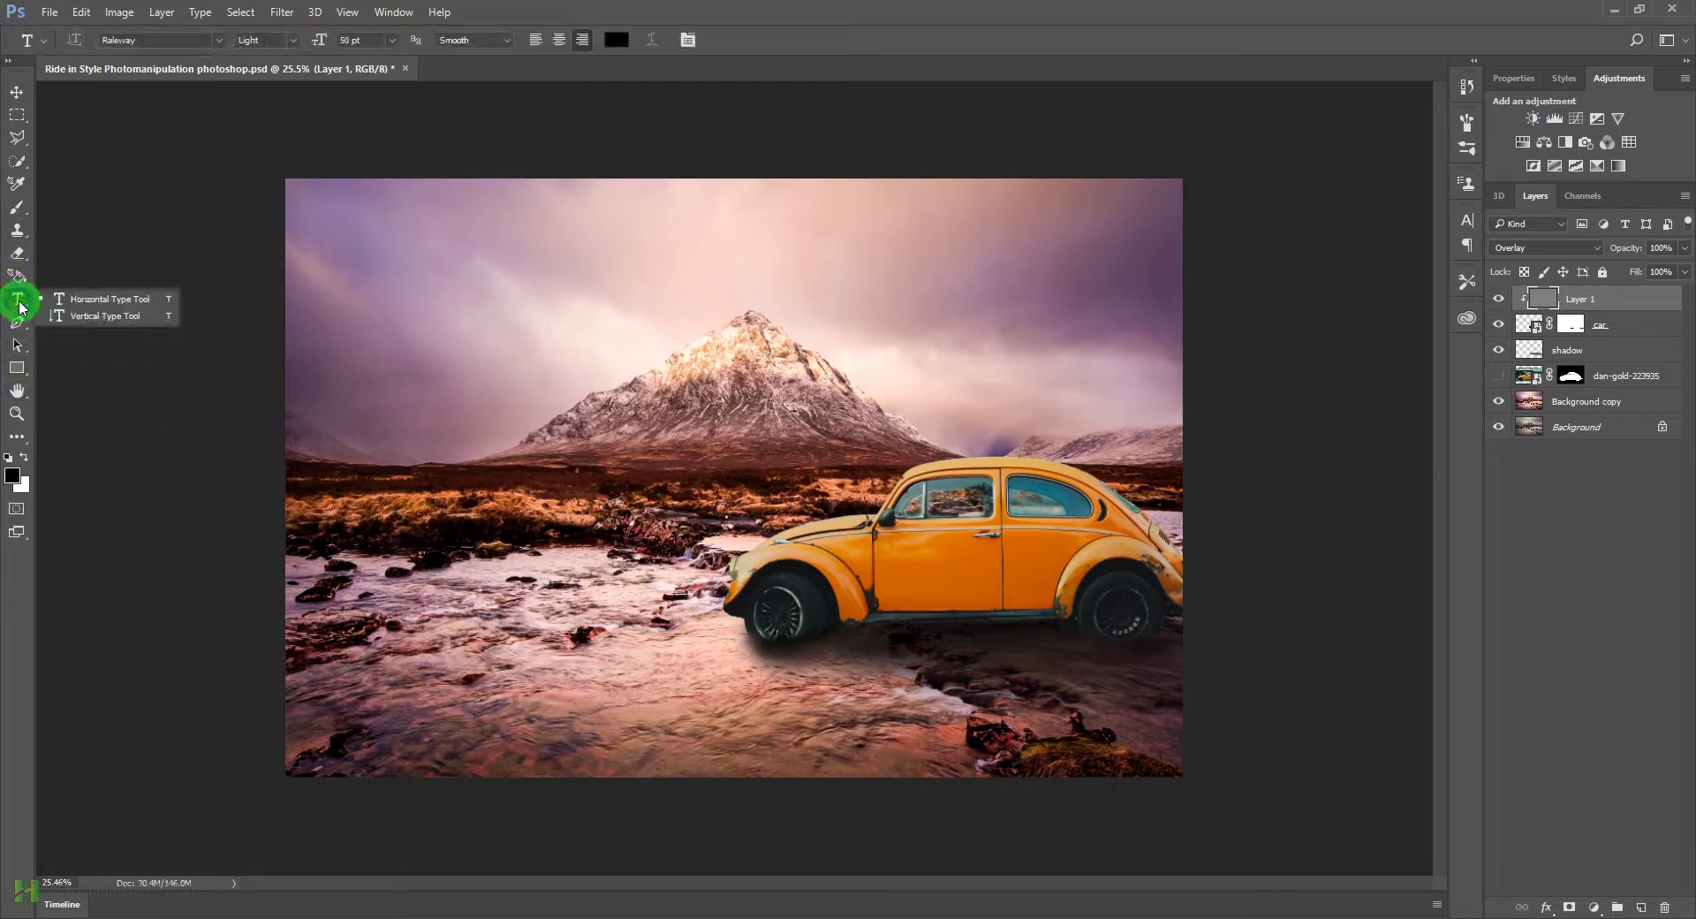
{"action": "left_click", "coordinate": [18, 228]}
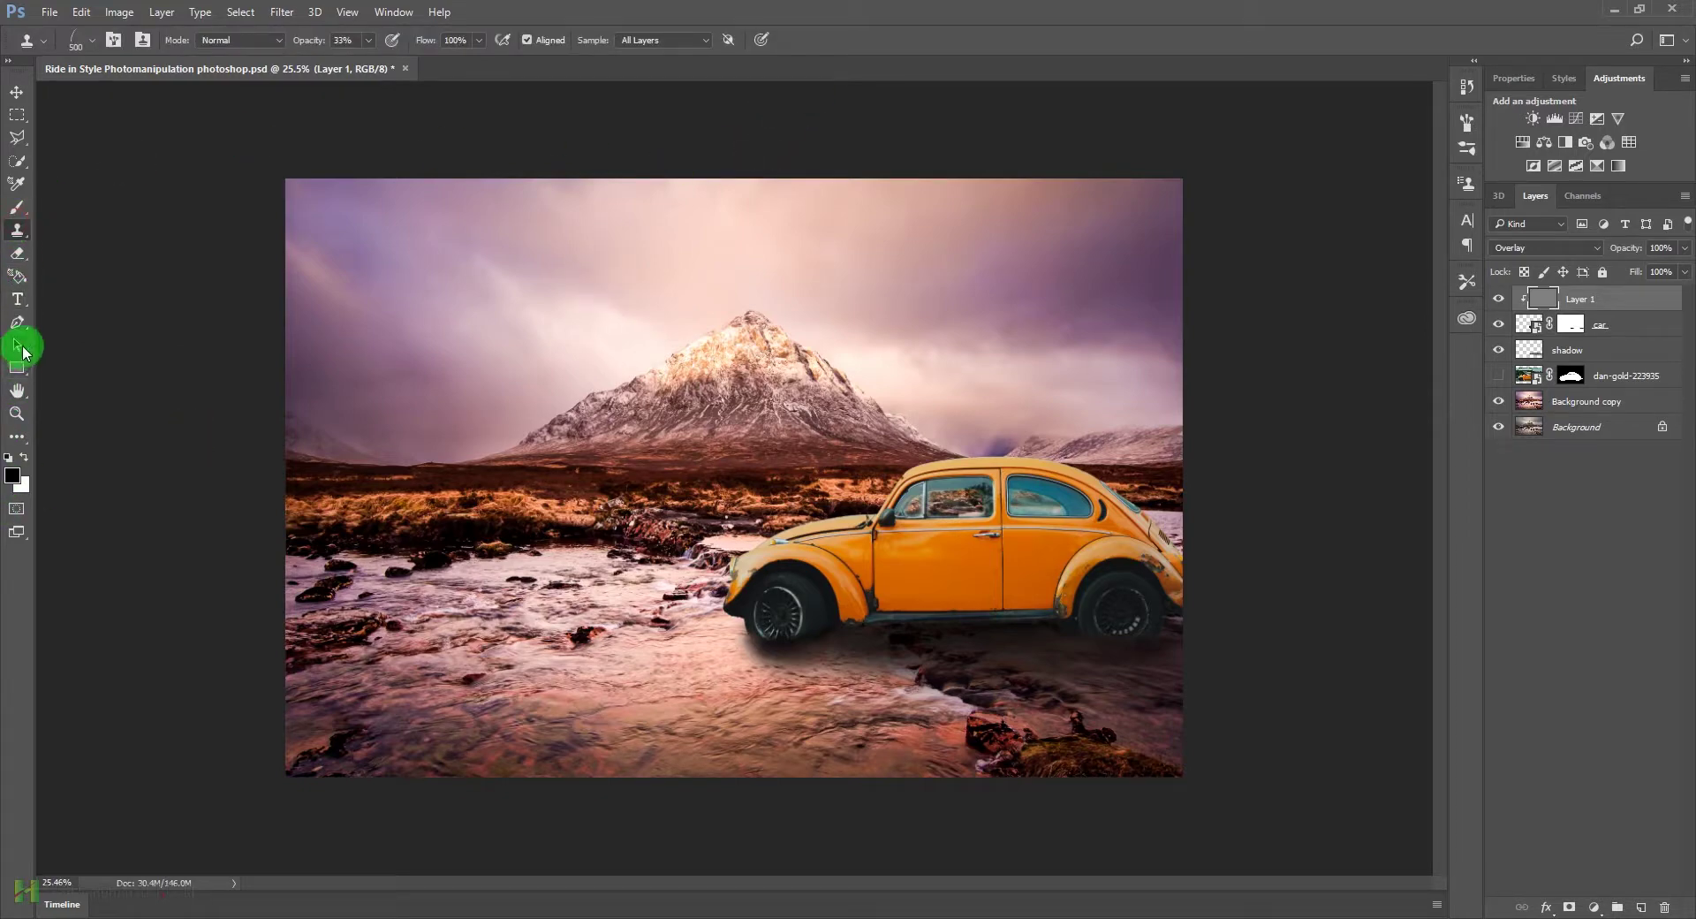
Step: Restore the default set of tools in the Customize Toolbar settings
{"action": "left_click", "coordinate": [19, 439]}
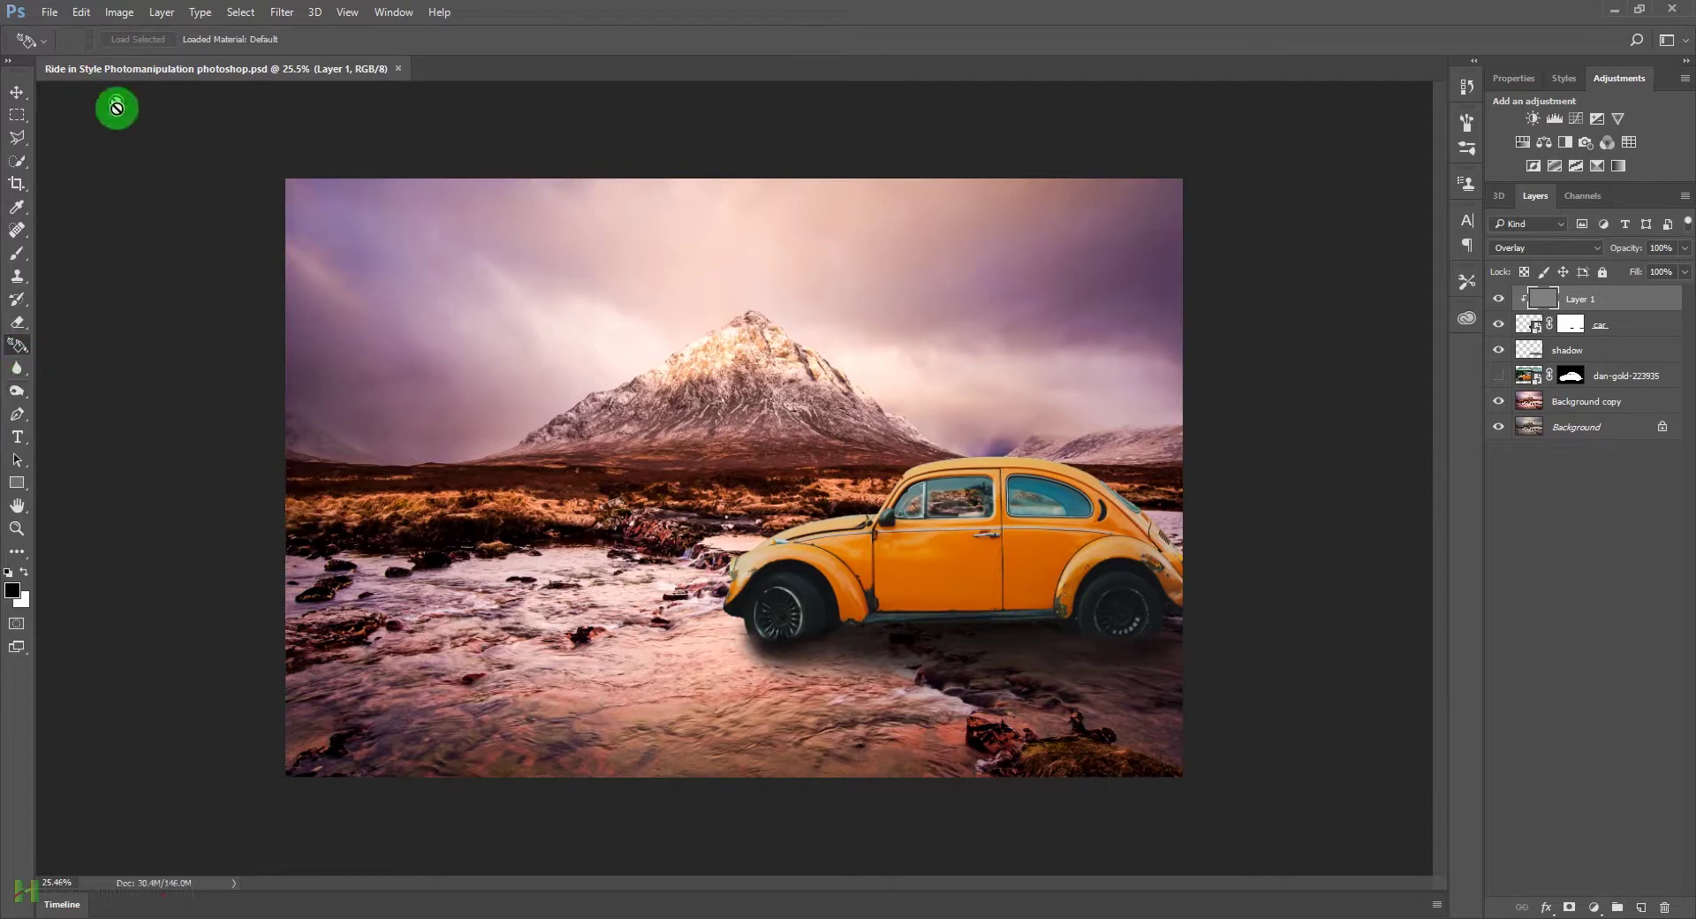
{"action": "left_click", "coordinate": [82, 12]}
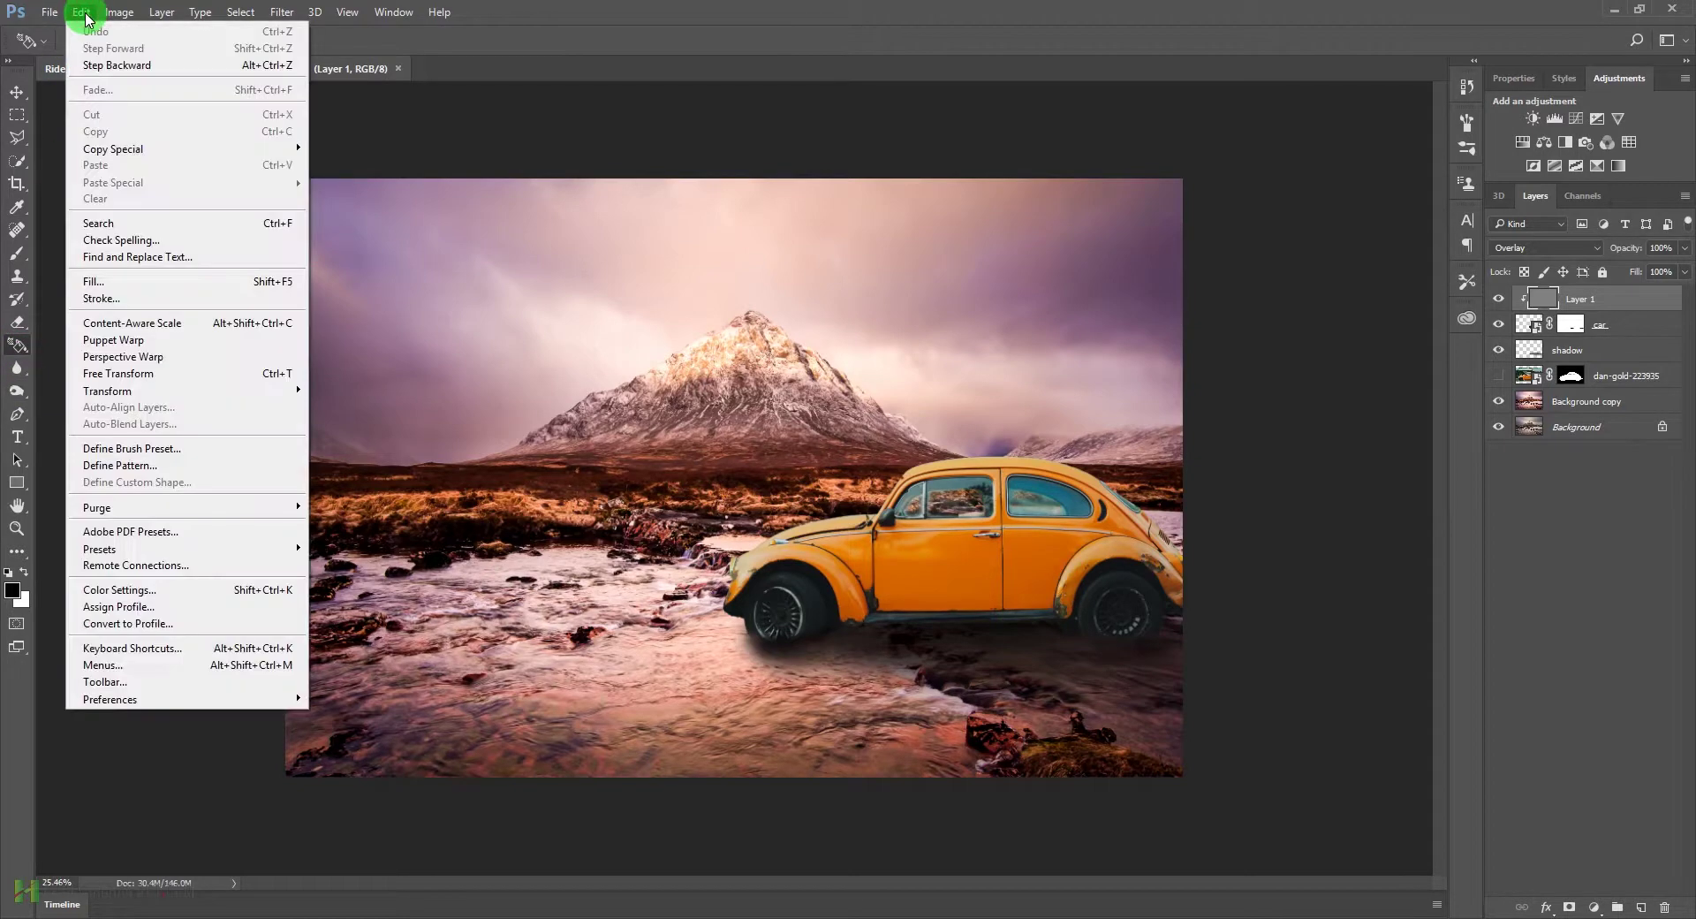
{"action": "left_click", "coordinate": [124, 681]}
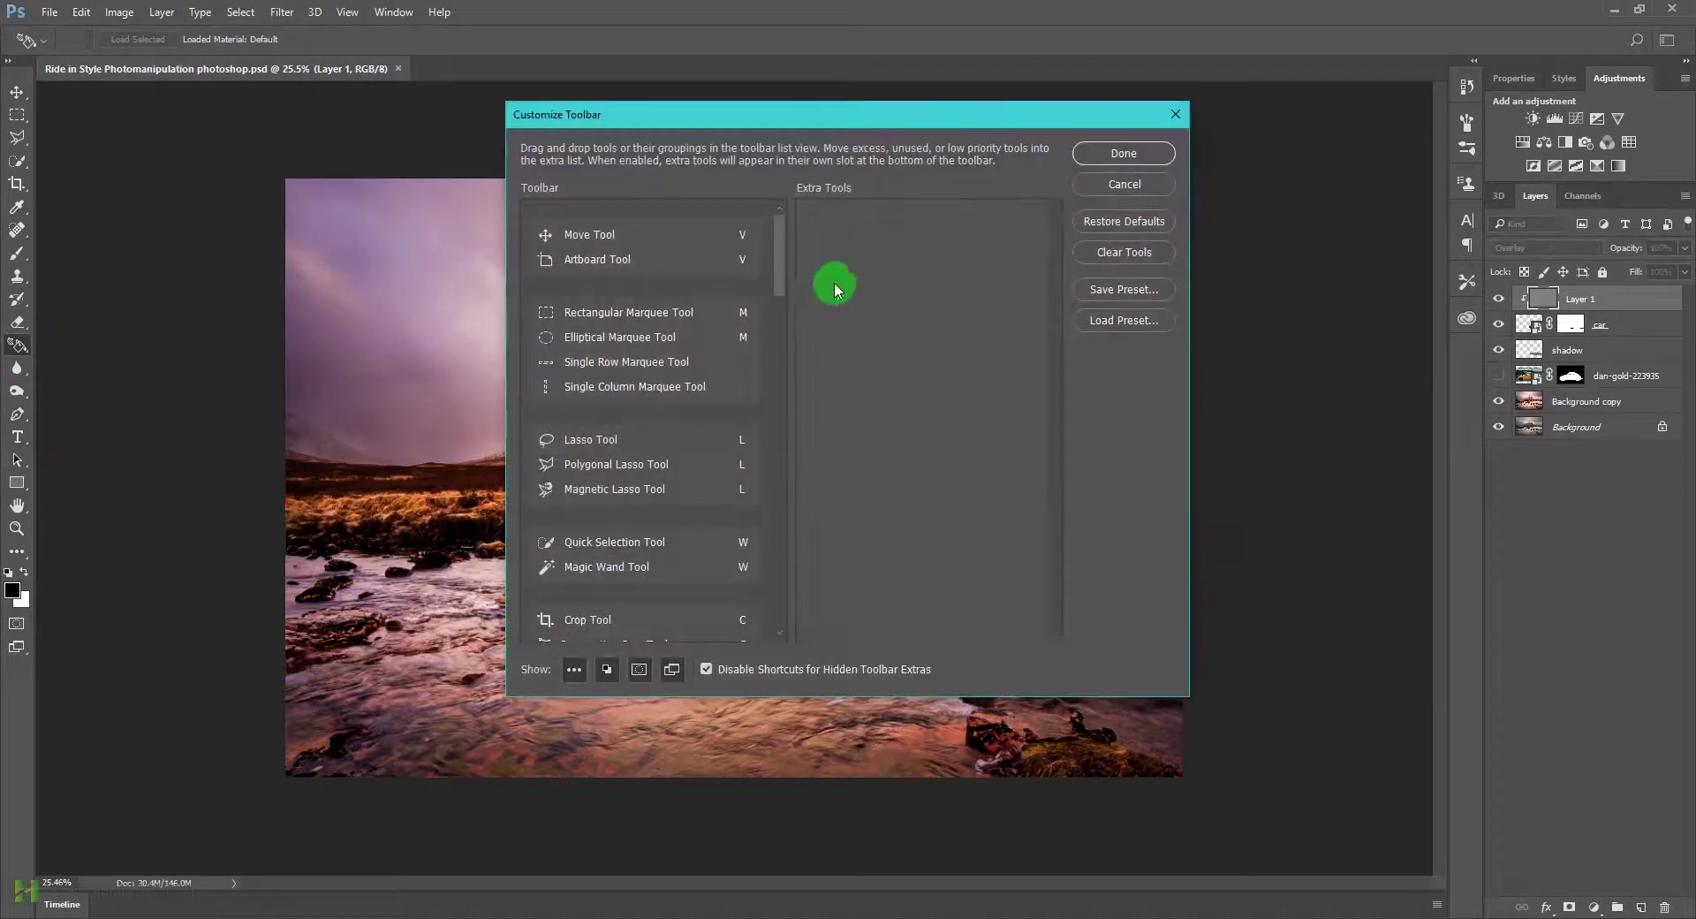
{"action": "mouse_move", "coordinate": [781, 253]}
{"action": "left_mouse_down"}
{"action": "mouse_move", "coordinate": [776, 397]}
{"action": "mouse_move", "coordinate": [781, 253]}
{"action": "left_mouse_up"}
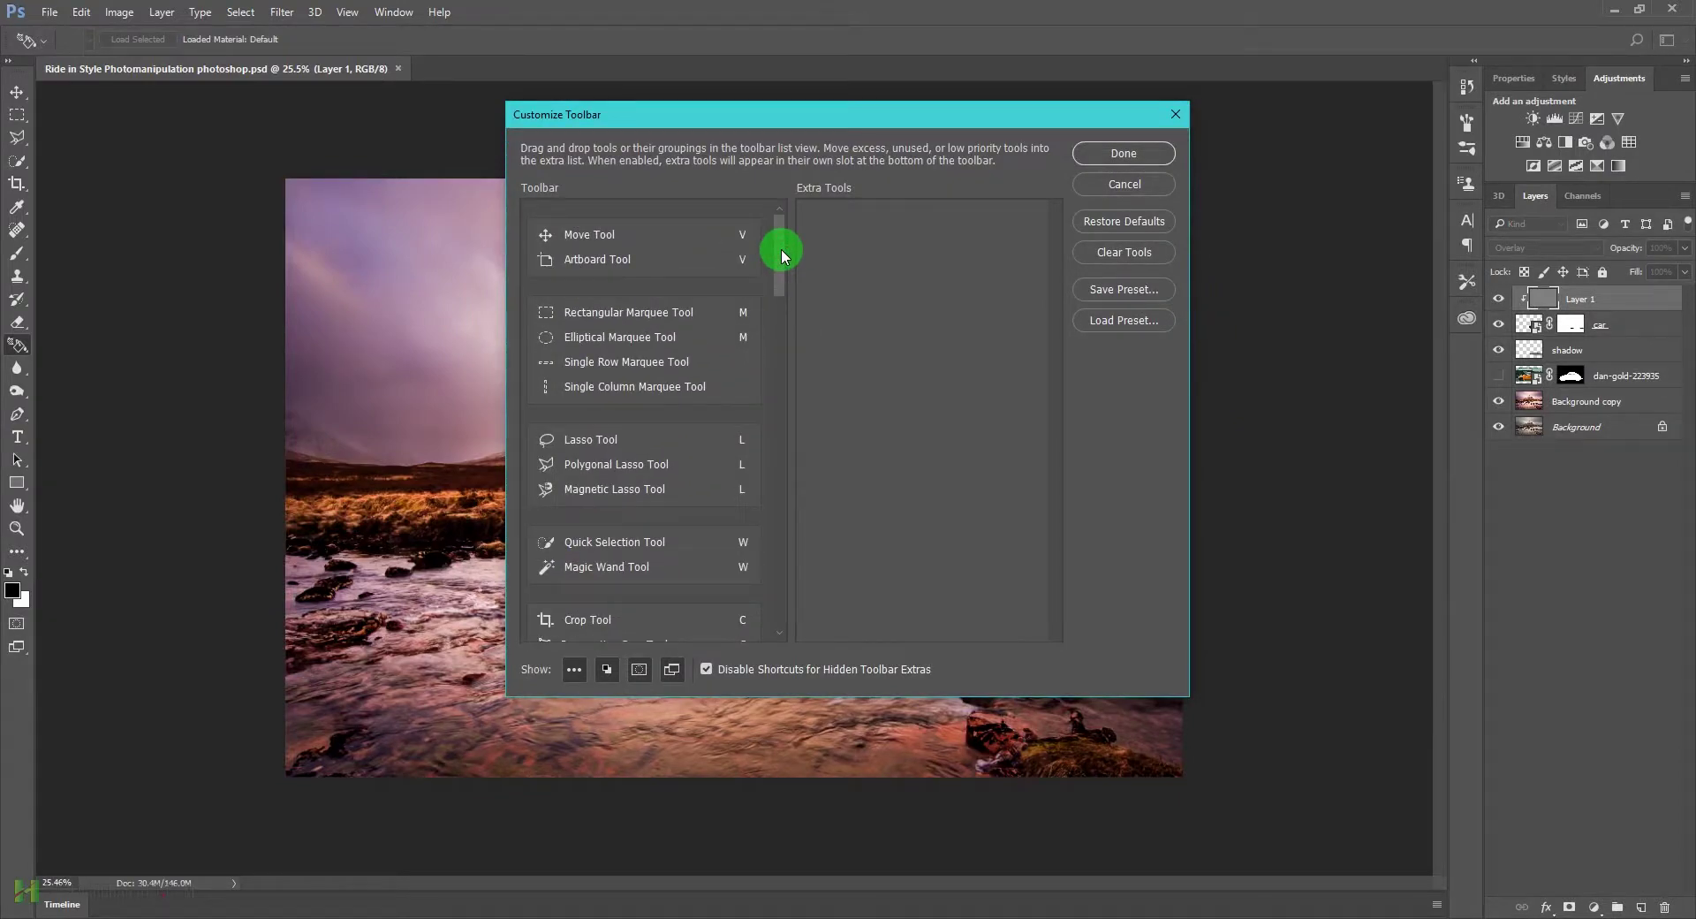
{"action": "scroll", "coordinate": [742, 415], "scroll_direction": "down", "scroll_amount": 2}
{"action": "scroll", "coordinate": [742, 415], "scroll_direction": "up", "scroll_amount": 2}
{"action": "left_click_drag", "start_coordinate": [781, 268], "coordinate": [5, 490]}
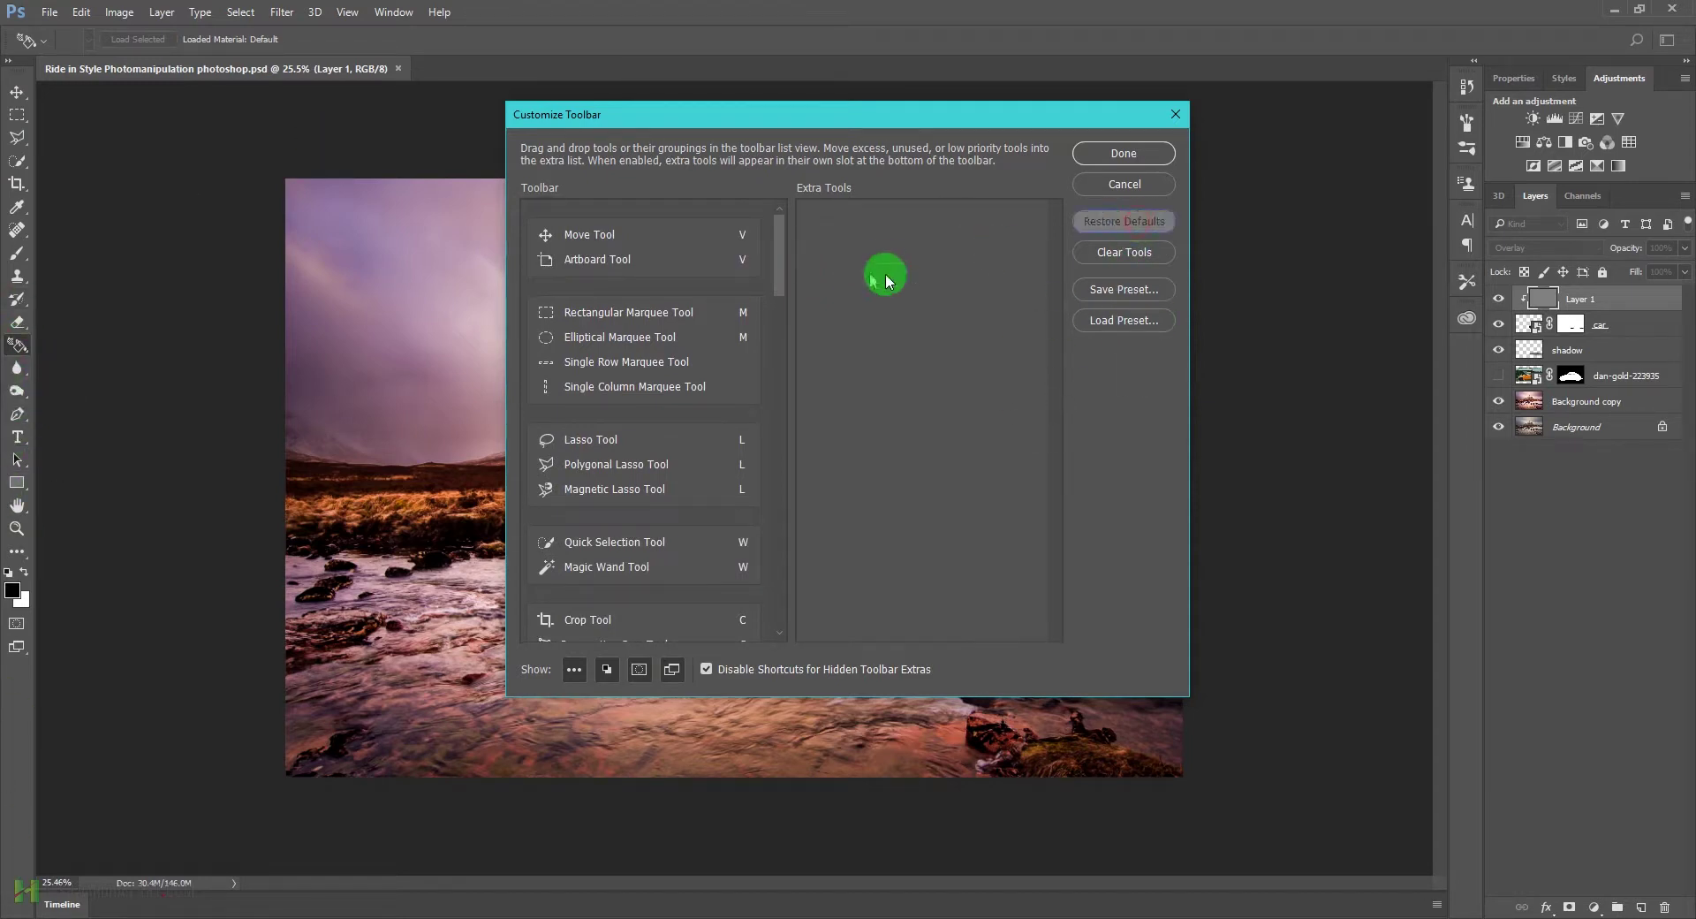
{"action": "left_click", "coordinate": [1151, 159]}
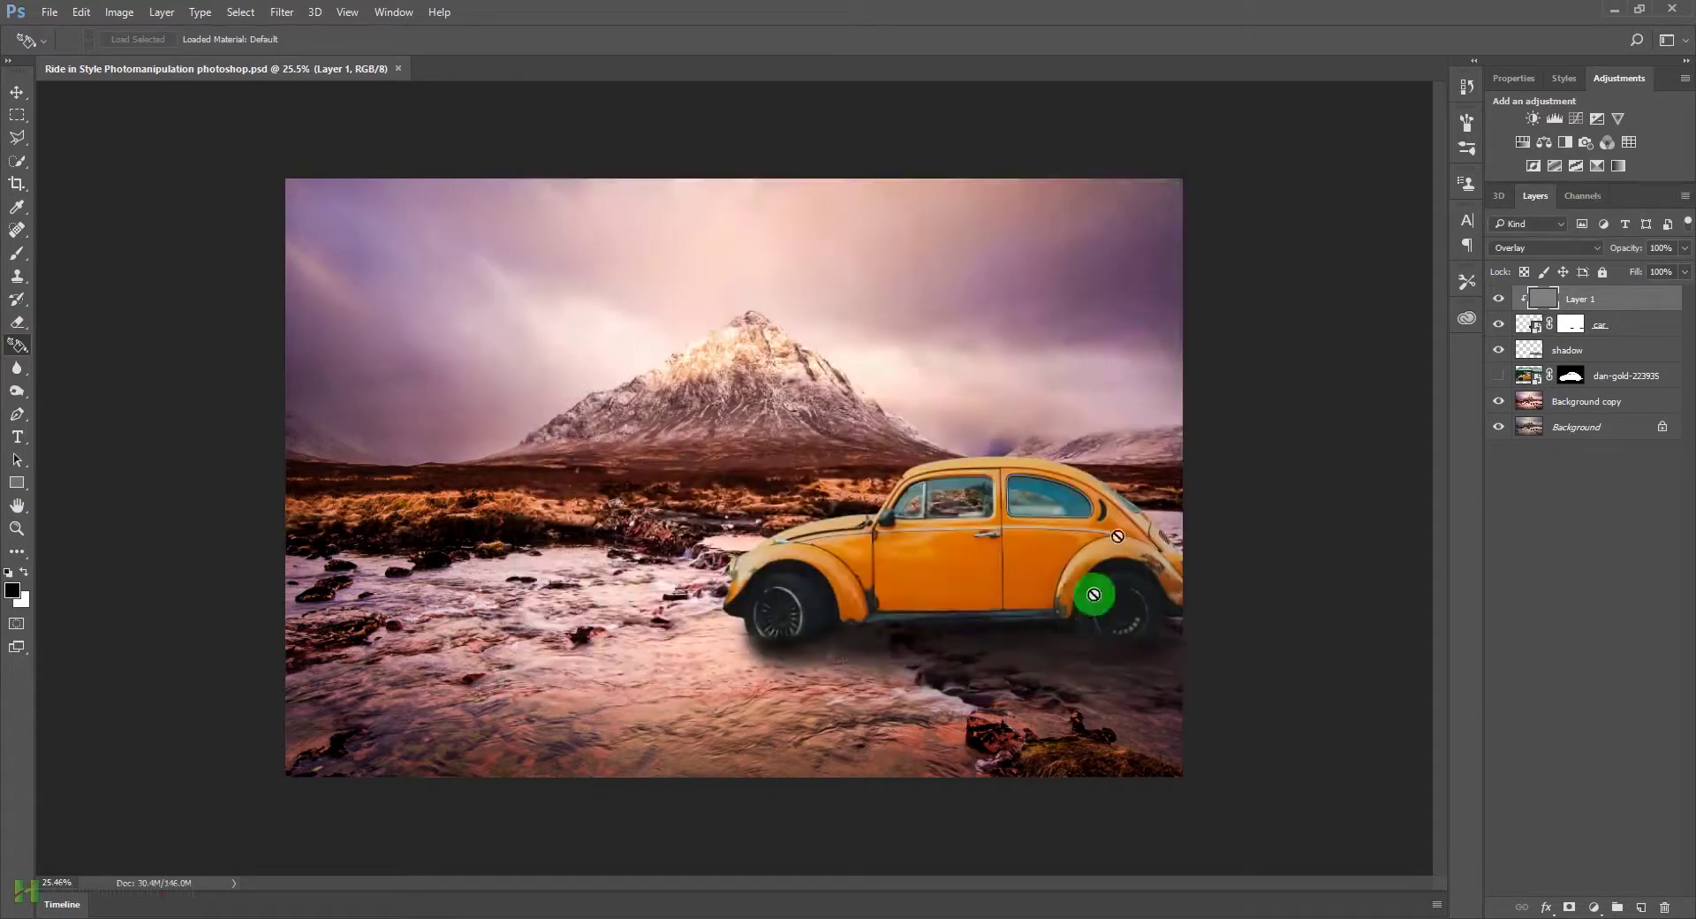
Step: Brighten the highlights along the car's hood, door and fenders with the Dodge tool, using Midtones at 50% exposure
{"action": "left_click", "coordinate": [18, 369]}
{"action": "left_click_drag", "start_coordinate": [17, 391], "coordinate": [86, 394]}
{"action": "key", "text": "bracketright"}
{"action": "key", "text": "bracketright"}
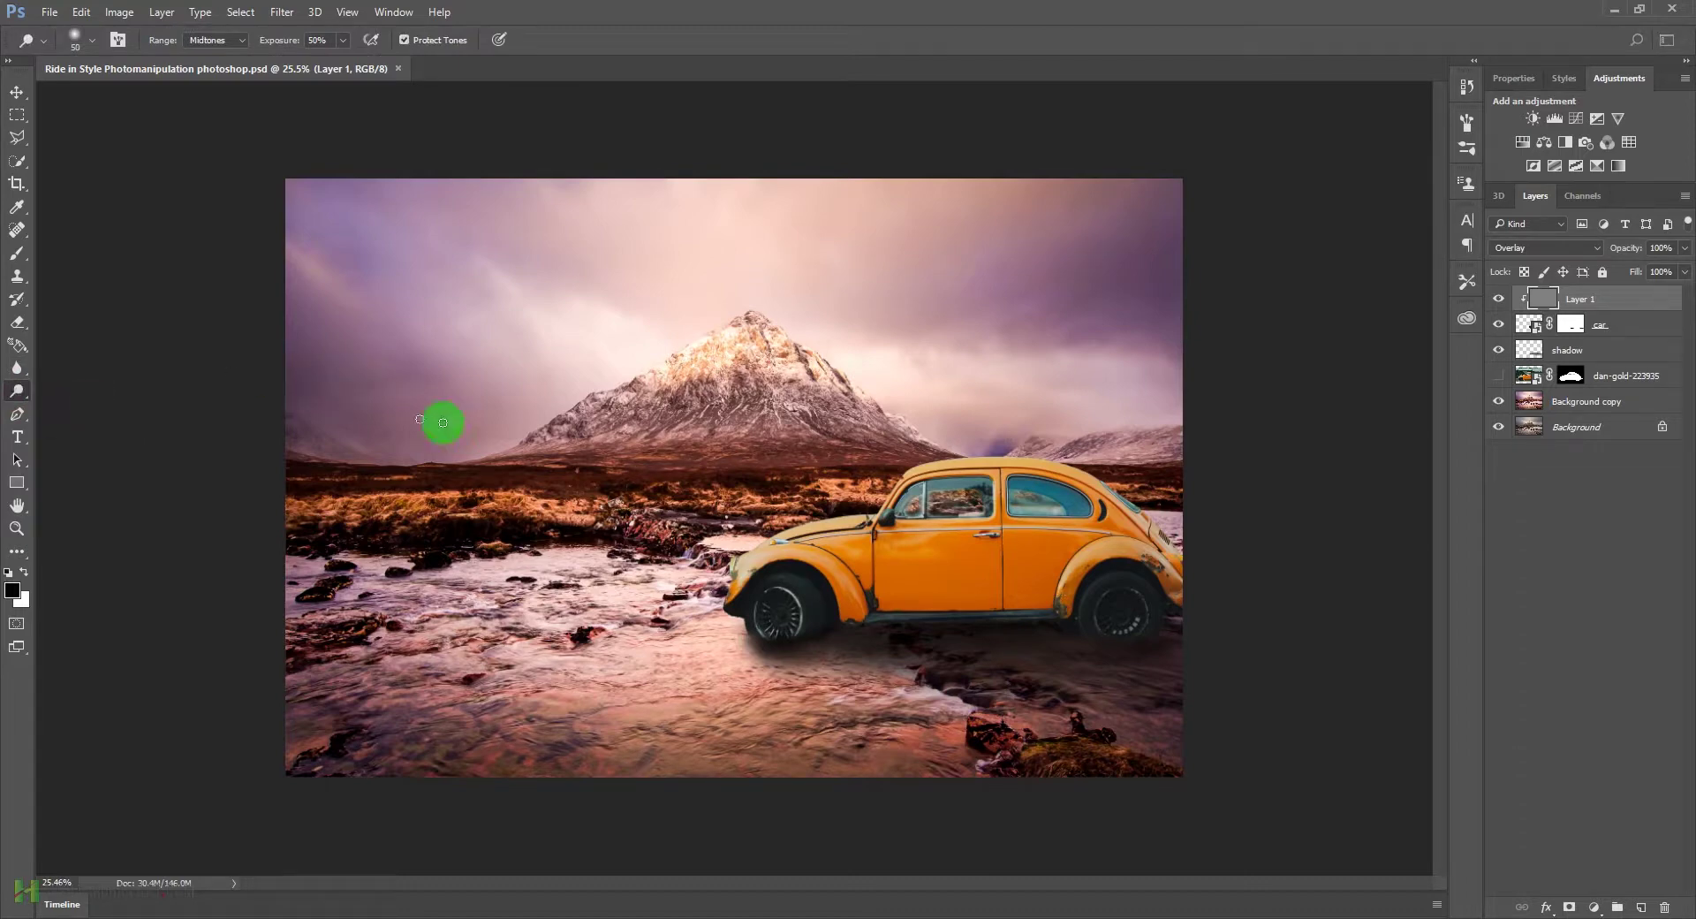
{"action": "key", "text": "bracketright"}
{"action": "mouse_move", "coordinate": [858, 513]}
{"action": "left_mouse_down"}
{"action": "mouse_move", "coordinate": [795, 515]}
{"action": "mouse_move", "coordinate": [739, 587]}
{"action": "mouse_move", "coordinate": [803, 527]}
{"action": "mouse_move", "coordinate": [889, 485]}
{"action": "mouse_move", "coordinate": [894, 502]}
{"action": "mouse_move", "coordinate": [897, 462]}
{"action": "mouse_move", "coordinate": [992, 469]}
{"action": "mouse_move", "coordinate": [869, 521]}
{"action": "mouse_move", "coordinate": [954, 469]}
{"action": "mouse_move", "coordinate": [769, 569]}
{"action": "mouse_move", "coordinate": [905, 531]}
{"action": "mouse_move", "coordinate": [1031, 465]}
{"action": "mouse_move", "coordinate": [1042, 481]}
{"action": "mouse_move", "coordinate": [1041, 462]}
{"action": "mouse_move", "coordinate": [1072, 568]}
{"action": "mouse_move", "coordinate": [755, 519]}
{"action": "left_mouse_up"}
{"action": "mouse_move", "coordinate": [1132, 579]}
{"action": "left_mouse_down"}
{"action": "mouse_move", "coordinate": [1105, 547]}
{"action": "mouse_move", "coordinate": [1048, 596]}
{"action": "mouse_move", "coordinate": [1147, 547]}
{"action": "mouse_move", "coordinate": [906, 535]}
{"action": "mouse_move", "coordinate": [907, 552]}
{"action": "mouse_move", "coordinate": [840, 552]}
{"action": "mouse_move", "coordinate": [815, 600]}
{"action": "mouse_move", "coordinate": [829, 572]}
{"action": "mouse_move", "coordinate": [872, 614]}
{"action": "mouse_move", "coordinate": [801, 554]}
{"action": "mouse_move", "coordinate": [738, 583]}
{"action": "mouse_move", "coordinate": [725, 563]}
{"action": "mouse_move", "coordinate": [772, 517]}
{"action": "mouse_move", "coordinate": [915, 499]}
{"action": "mouse_move", "coordinate": [894, 511]}
{"action": "mouse_move", "coordinate": [866, 515]}
{"action": "mouse_move", "coordinate": [899, 471]}
{"action": "mouse_move", "coordinate": [989, 458]}
{"action": "mouse_move", "coordinate": [909, 542]}
{"action": "mouse_move", "coordinate": [700, 631]}
{"action": "mouse_move", "coordinate": [1186, 575]}
{"action": "mouse_move", "coordinate": [1164, 521]}
{"action": "mouse_move", "coordinate": [1165, 538]}
{"action": "mouse_move", "coordinate": [1096, 498]}
{"action": "mouse_move", "coordinate": [1007, 522]}
{"action": "left_mouse_up"}
Step: Darken the shaded areas of the car's fenders, door and windows with the Burn tool at 50% exposure, enlarging the brush to 150 px
{"action": "right_click", "coordinate": [17, 390]}
{"action": "left_click", "coordinate": [76, 408]}
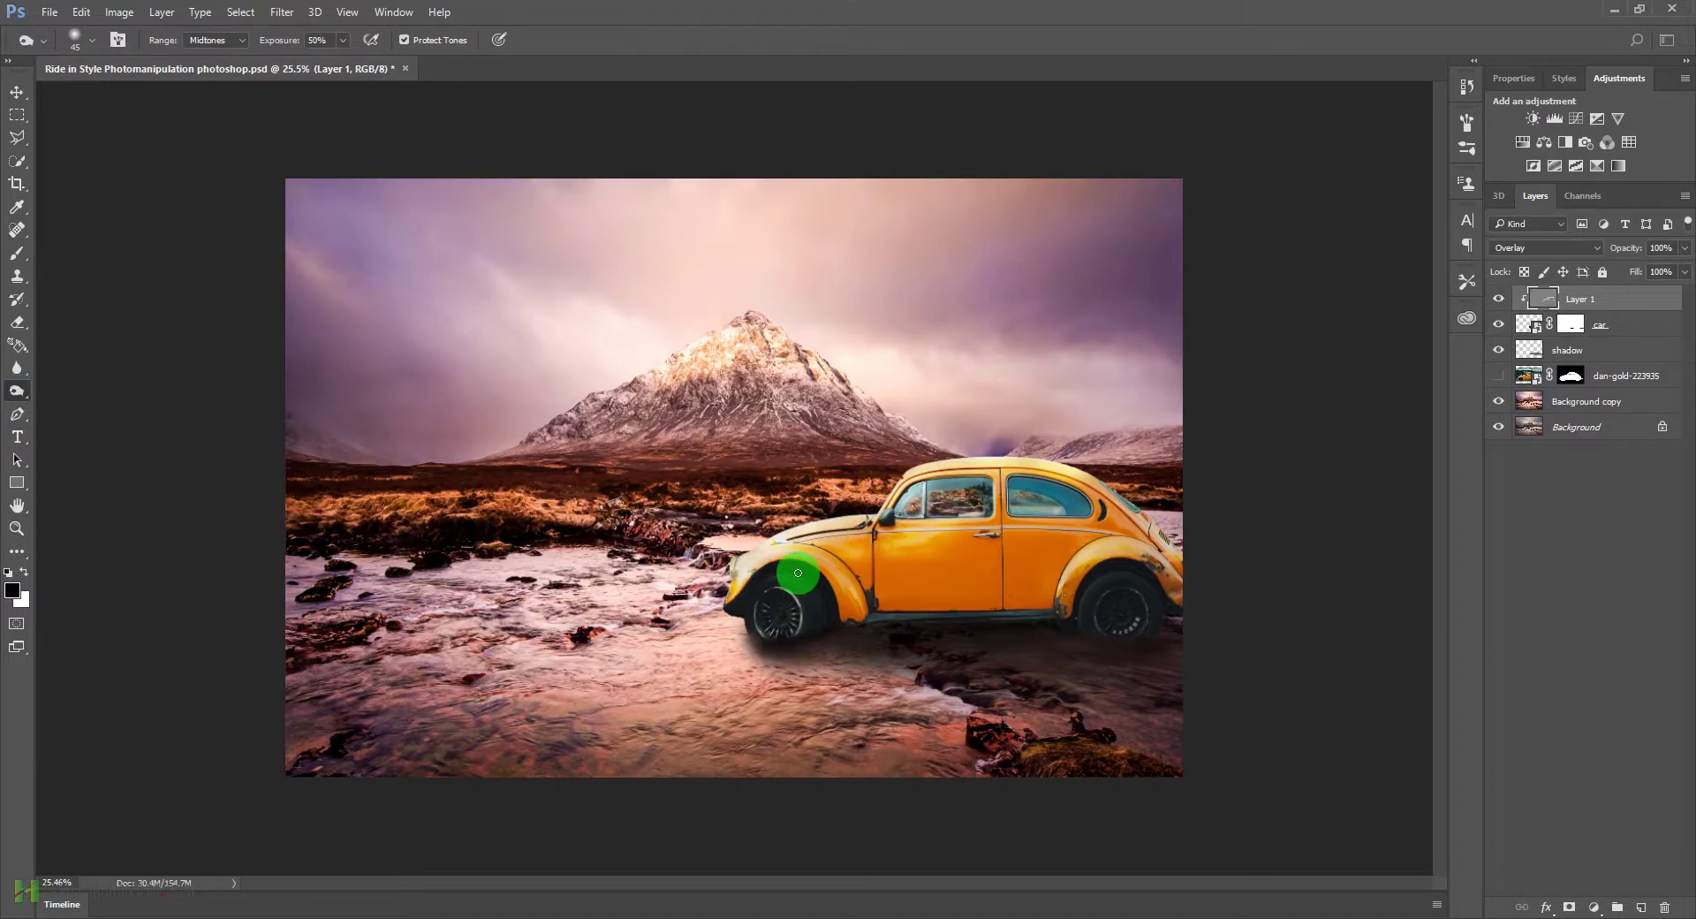
{"action": "mouse_move", "coordinate": [814, 569]}
{"action": "left_mouse_down"}
{"action": "mouse_move", "coordinate": [758, 555]}
{"action": "mouse_move", "coordinate": [823, 633]}
{"action": "mouse_move", "coordinate": [842, 580]}
{"action": "mouse_move", "coordinate": [826, 538]}
{"action": "mouse_move", "coordinate": [891, 583]}
{"action": "mouse_move", "coordinate": [910, 516]}
{"action": "mouse_move", "coordinate": [886, 548]}
{"action": "mouse_move", "coordinate": [1010, 551]}
{"action": "mouse_move", "coordinate": [1001, 573]}
{"action": "mouse_move", "coordinate": [911, 582]}
{"action": "mouse_move", "coordinate": [987, 580]}
{"action": "mouse_move", "coordinate": [895, 607]}
{"action": "mouse_move", "coordinate": [1089, 610]}
{"action": "mouse_move", "coordinate": [1005, 556]}
{"action": "mouse_move", "coordinate": [1062, 587]}
{"action": "mouse_move", "coordinate": [1107, 525]}
{"action": "mouse_move", "coordinate": [1128, 544]}
{"action": "mouse_move", "coordinate": [1120, 605]}
{"action": "mouse_move", "coordinate": [1091, 605]}
{"action": "mouse_move", "coordinate": [1150, 601]}
{"action": "mouse_move", "coordinate": [1177, 621]}
{"action": "mouse_move", "coordinate": [1132, 558]}
{"action": "mouse_move", "coordinate": [1187, 597]}
{"action": "mouse_move", "coordinate": [1152, 591]}
{"action": "mouse_move", "coordinate": [1144, 559]}
{"action": "mouse_move", "coordinate": [1183, 581]}
{"action": "mouse_move", "coordinate": [1168, 587]}
{"action": "mouse_move", "coordinate": [1070, 497]}
{"action": "mouse_move", "coordinate": [1015, 490]}
{"action": "mouse_move", "coordinate": [1071, 509]}
{"action": "mouse_move", "coordinate": [991, 508]}
{"action": "mouse_move", "coordinate": [979, 489]}
{"action": "mouse_move", "coordinate": [961, 514]}
{"action": "mouse_move", "coordinate": [899, 521]}
{"action": "mouse_move", "coordinate": [920, 515]}
{"action": "mouse_move", "coordinate": [981, 571]}
{"action": "mouse_move", "coordinate": [950, 498]}
{"action": "mouse_move", "coordinate": [976, 490]}
{"action": "mouse_move", "coordinate": [883, 506]}
{"action": "mouse_move", "coordinate": [1023, 486]}
{"action": "mouse_move", "coordinate": [1077, 510]}
{"action": "mouse_move", "coordinate": [994, 517]}
{"action": "left_mouse_up"}
{"action": "key", "text": "bracketright"}
{"action": "key", "text": "bracketright"}
{"action": "key", "text": "bracketright"}
{"action": "key", "text": "bracketright"}
{"action": "key", "text": "bracketright"}
{"action": "key", "text": "bracketright"}
{"action": "key", "text": "bracketright"}
{"action": "key", "text": "bracketright"}
{"action": "key", "text": "bracketright"}
{"action": "key", "text": "bracketright"}
{"action": "key", "text": "bracketleft"}
{"action": "key", "text": "bracketleft"}
{"action": "key", "text": "bracketleft"}
{"action": "key", "text": "bracketleft"}
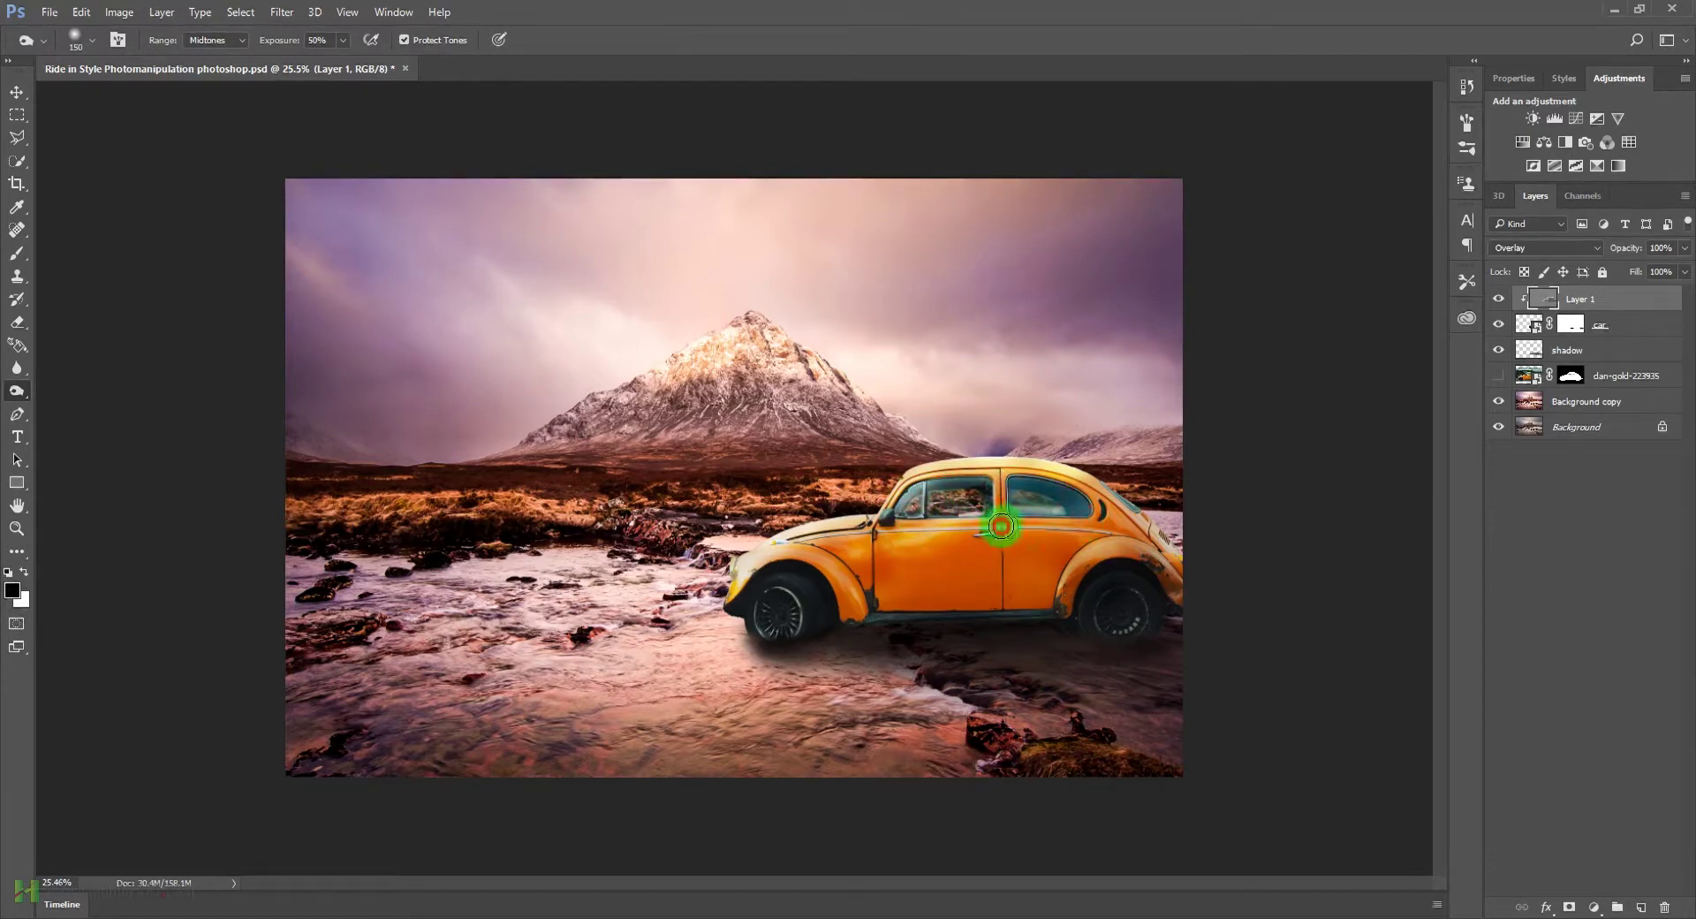
Step: Burn the lower door and rear bodywork darker with a larger brush
{"action": "key", "text": "bracketright"}
{"action": "key", "text": "bracketright"}
{"action": "mouse_move", "coordinate": [1084, 694]}
{"action": "left_mouse_down"}
{"action": "mouse_move", "coordinate": [1063, 644]}
{"action": "mouse_move", "coordinate": [1106, 677]}
{"action": "mouse_move", "coordinate": [1014, 662]}
{"action": "mouse_move", "coordinate": [1162, 685]}
{"action": "left_mouse_up"}
{"action": "key", "text": "bracketright"}
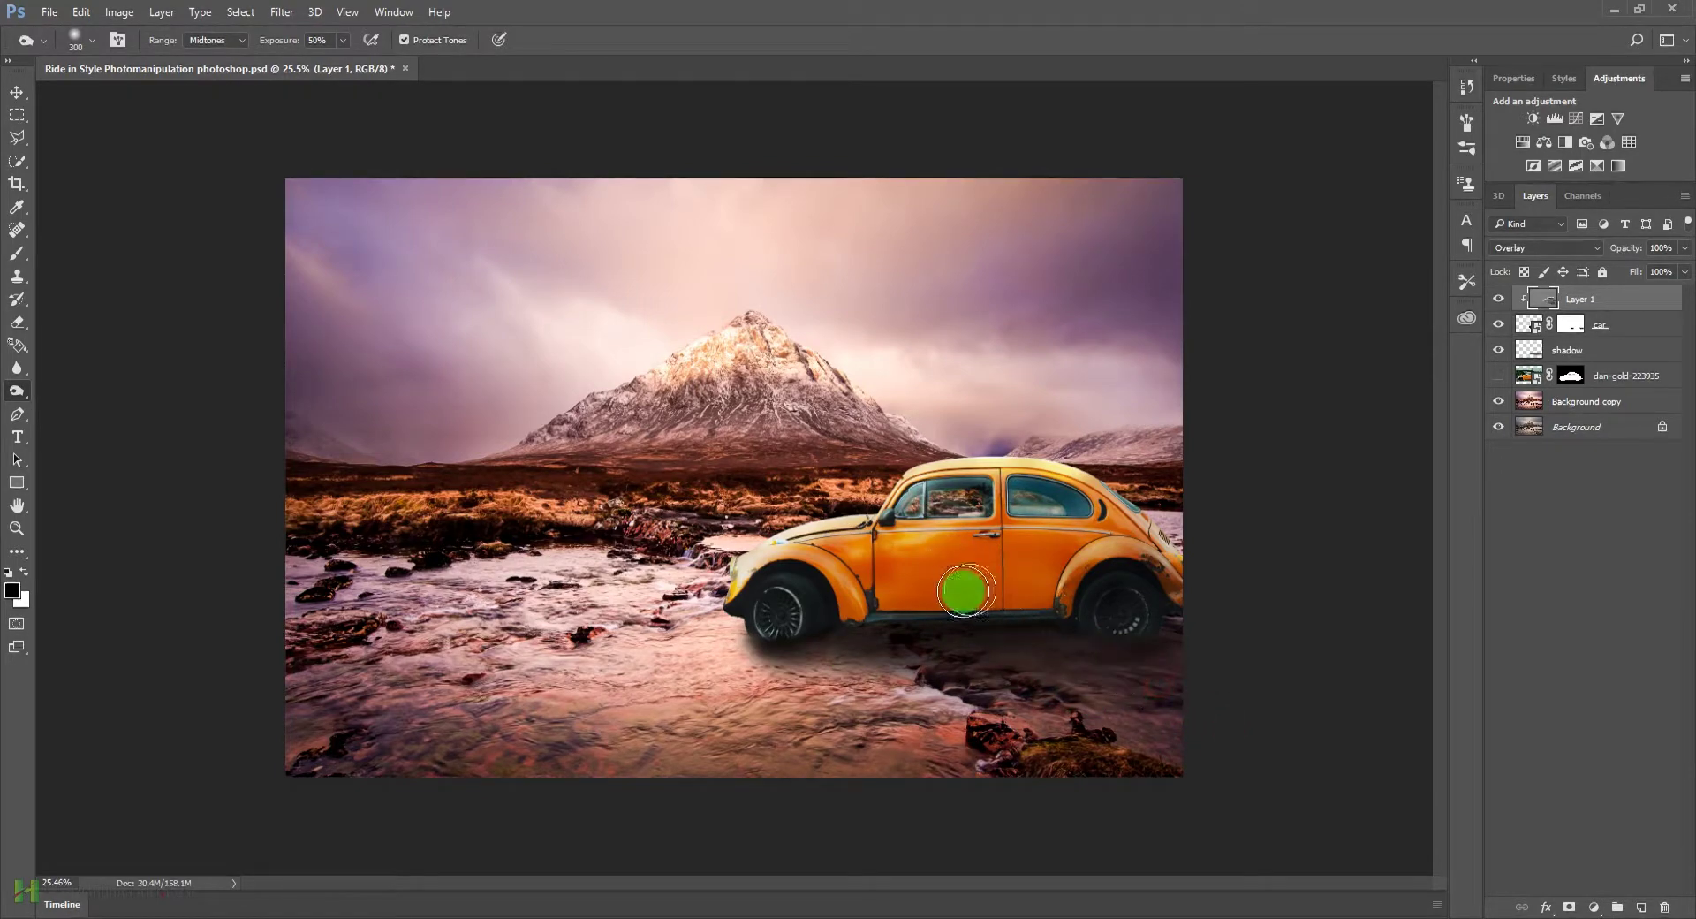
Step: Brighten the front and rear wheels with the Dodge tool, reducing the brush to 70 px
{"action": "left_click_drag", "start_coordinate": [24, 399], "coordinate": [83, 392]}
{"action": "left_click", "coordinate": [845, 597]}
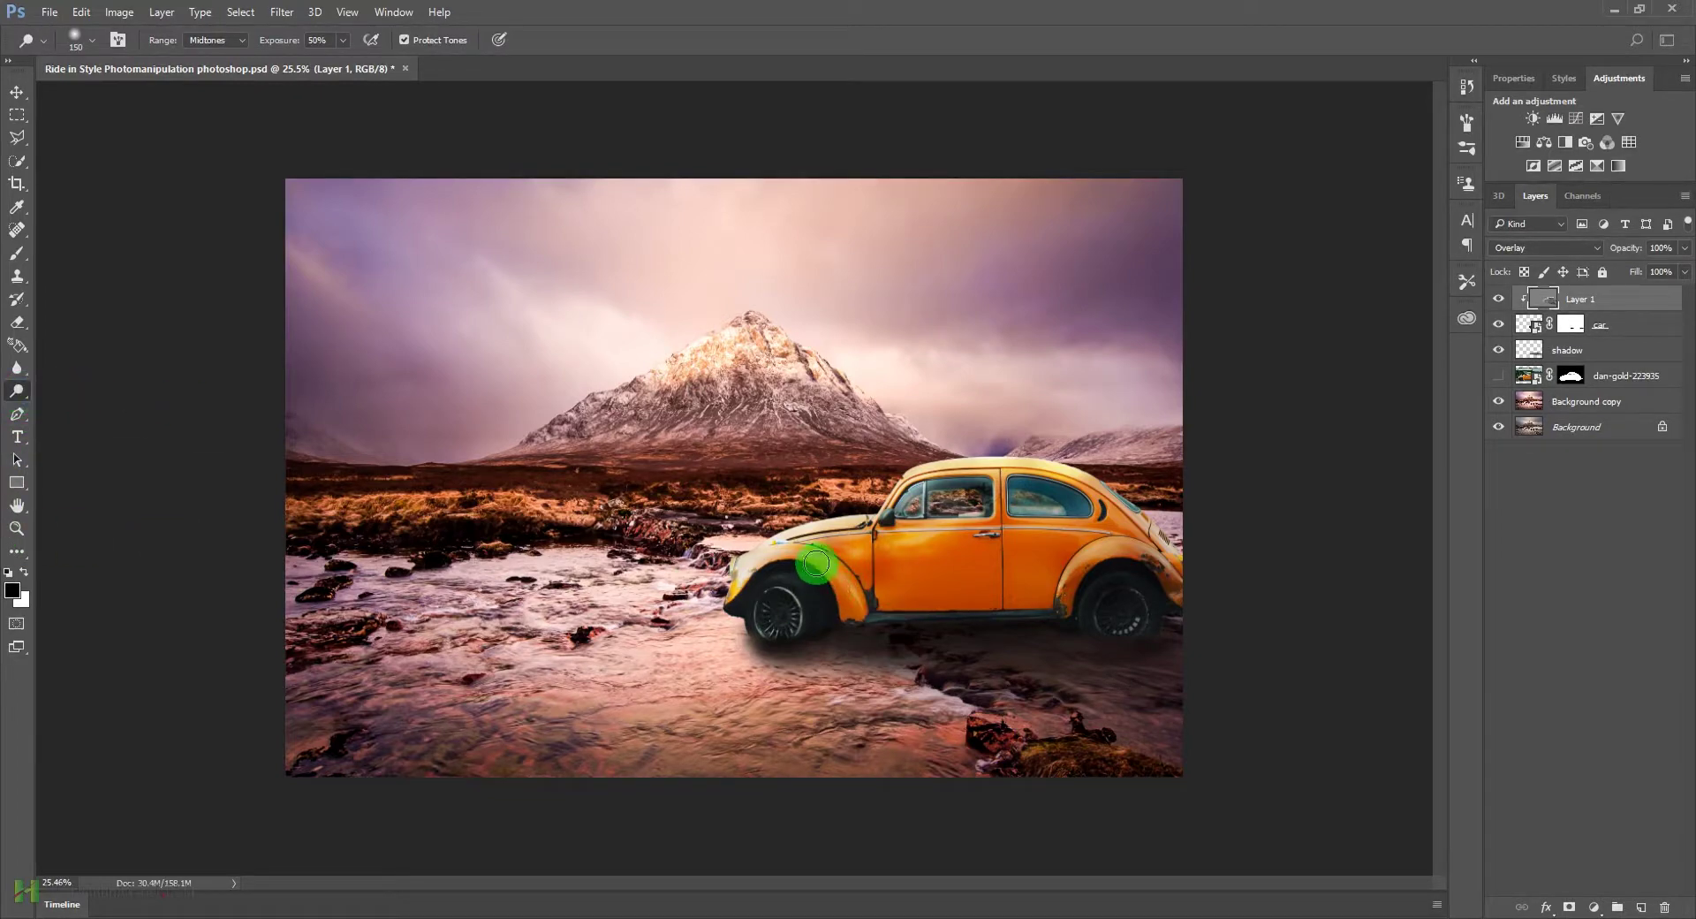
{"action": "key", "text": "bracketleft"}
{"action": "key", "text": "bracketleft"}
{"action": "key", "text": "bracketleft"}
{"action": "key", "text": "bracketleft"}
{"action": "key", "text": "bracketleft"}
{"action": "left_click", "coordinate": [804, 623]}
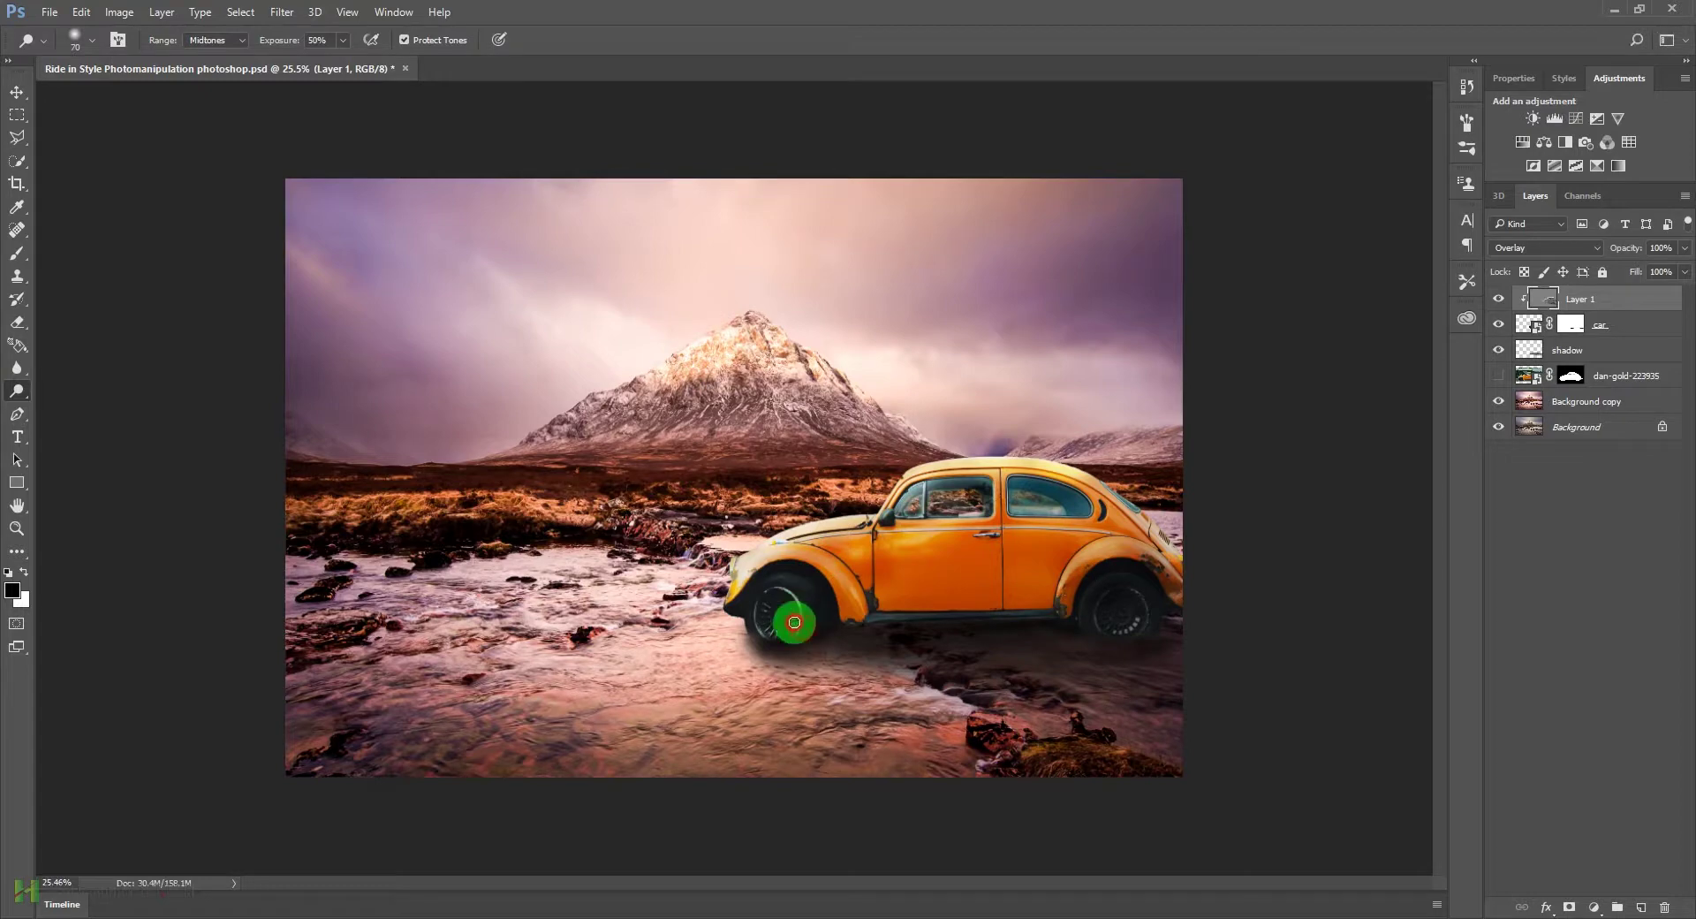
{"action": "mouse_move", "coordinate": [770, 607]}
{"action": "left_mouse_down"}
{"action": "mouse_move", "coordinate": [772, 633]}
{"action": "mouse_move", "coordinate": [1089, 603]}
{"action": "left_mouse_up"}
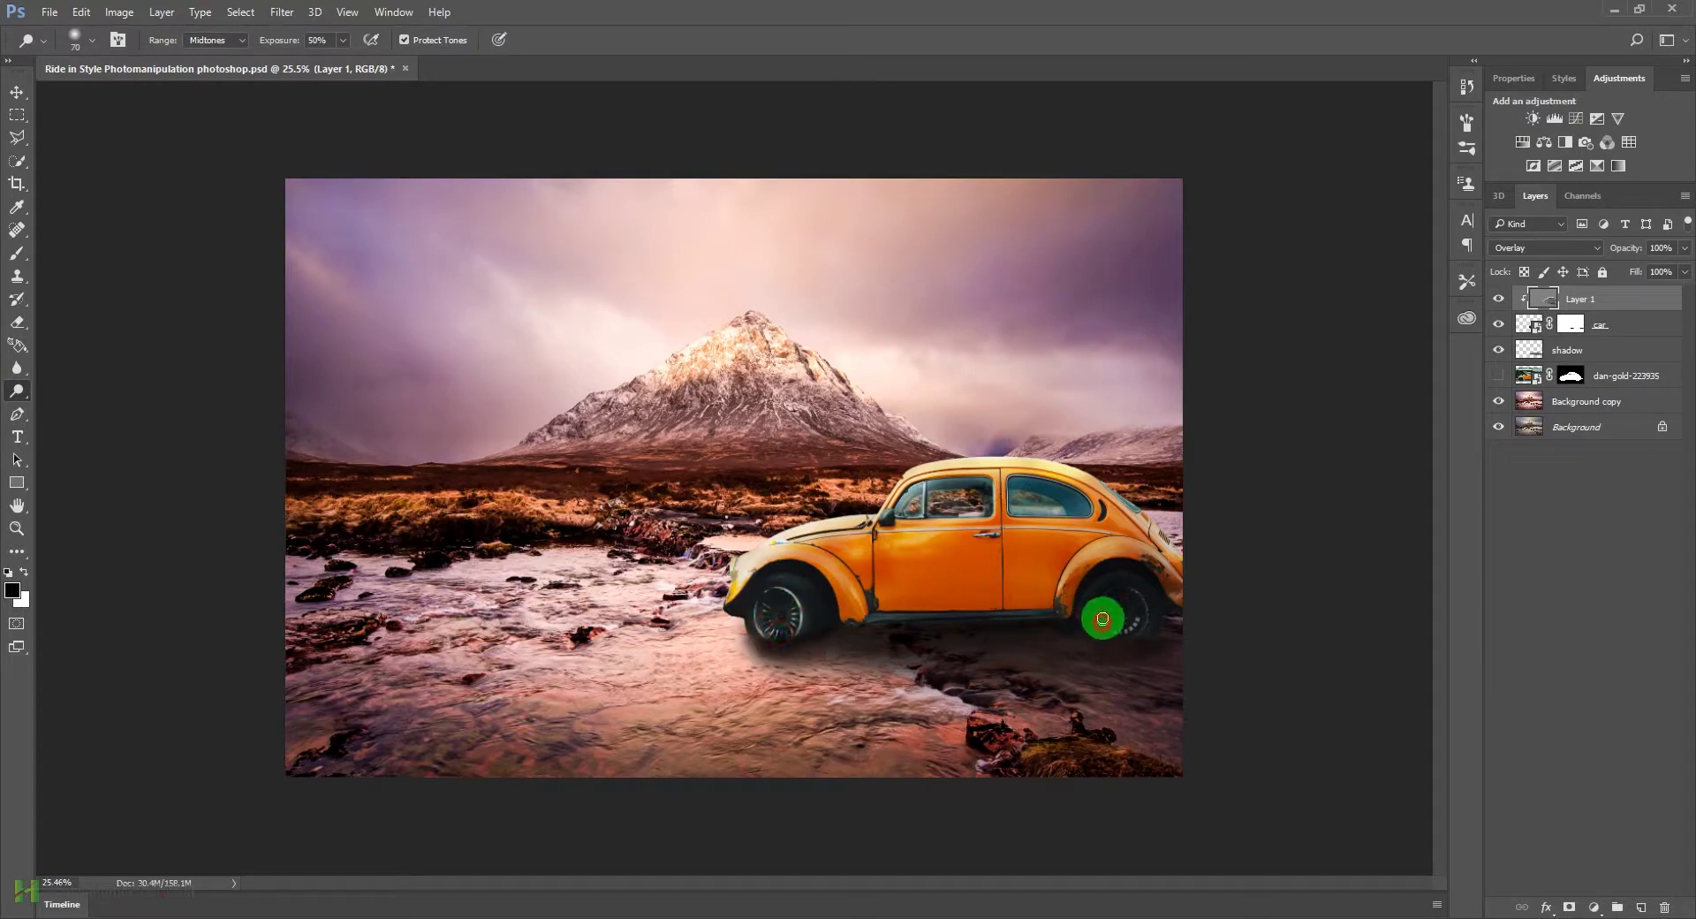
{"action": "mouse_move", "coordinate": [1125, 601]}
{"action": "left_mouse_down"}
{"action": "mouse_move", "coordinate": [1104, 612]}
{"action": "mouse_move", "coordinate": [1123, 602]}
{"action": "left_mouse_up"}
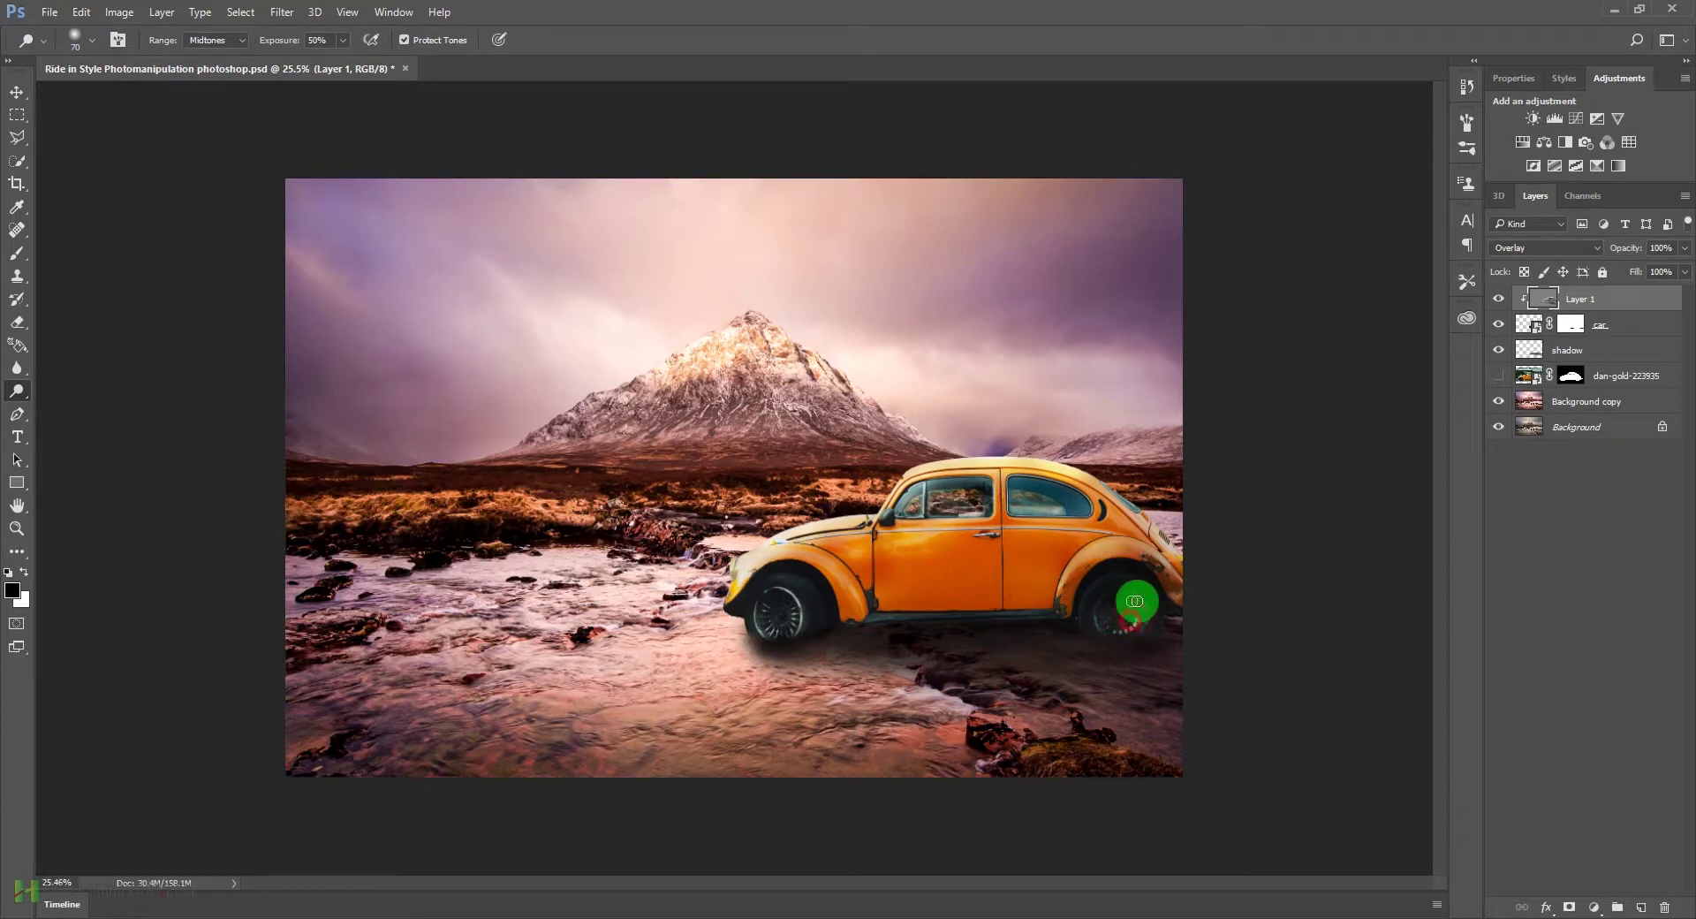
{"action": "left_click_drag", "start_coordinate": [1129, 592], "coordinate": [1080, 584]}
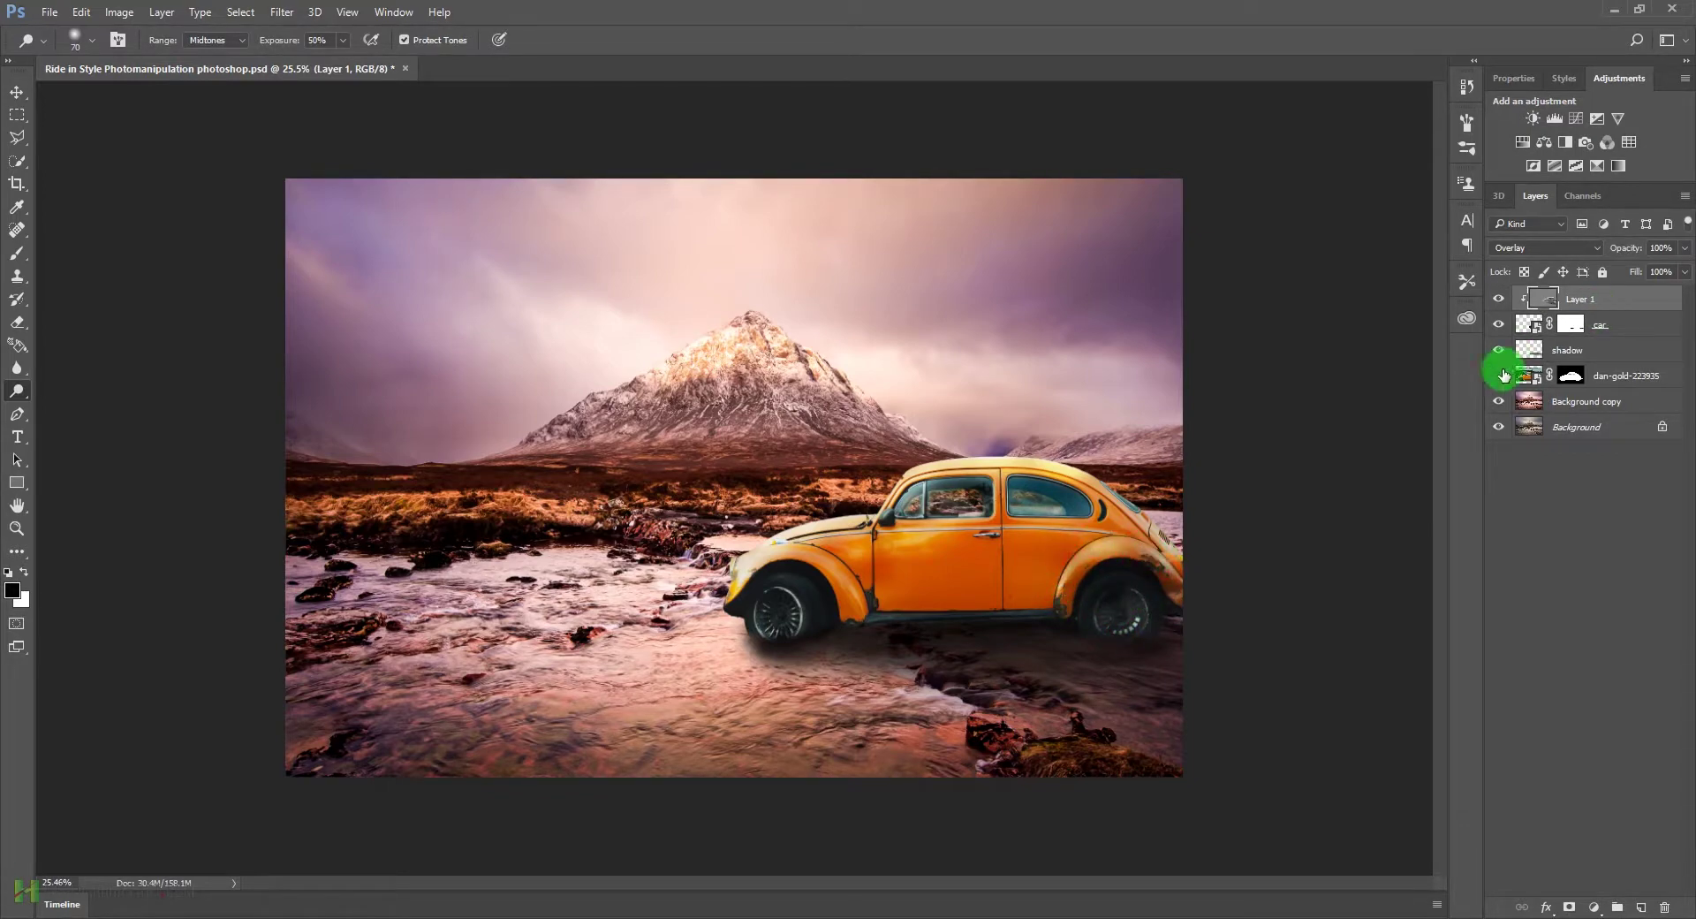
Step: Compare the car with and without the clipped gray dodge-and-burn layer
{"action": "left_click", "coordinate": [1499, 298]}
{"action": "left_click", "coordinate": [1499, 298]}
{"action": "left_click", "coordinate": [1498, 299]}
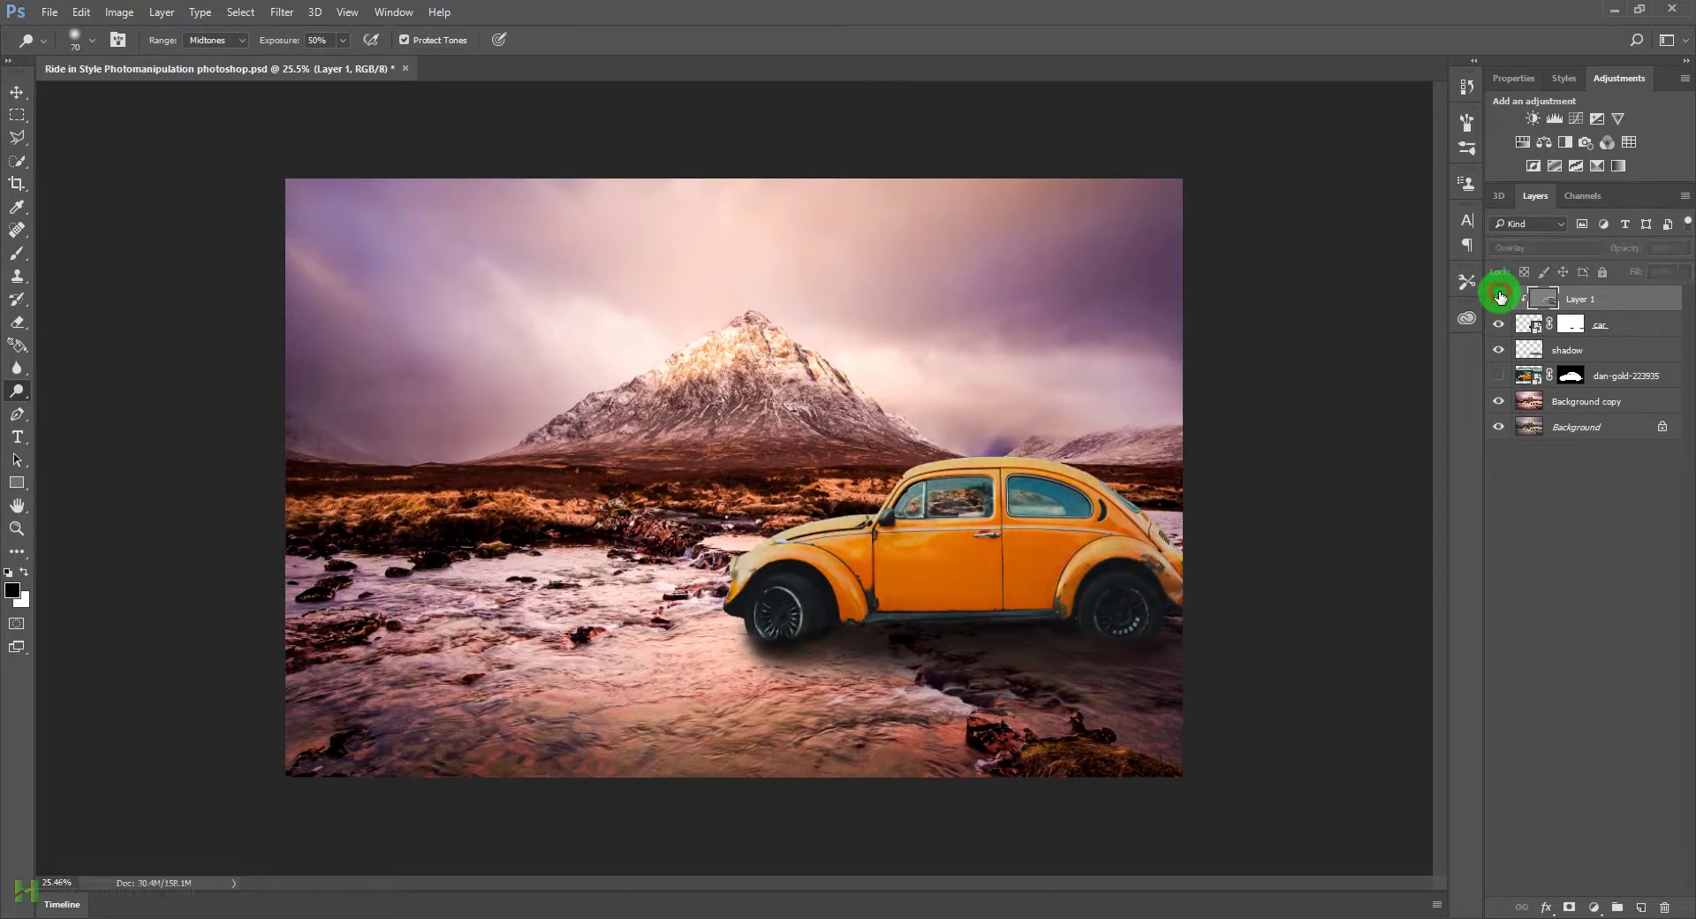
{"action": "left_click", "coordinate": [1499, 298]}
{"action": "left_click", "coordinate": [1050, 528]}
{"action": "left_click_drag", "start_coordinate": [956, 506], "coordinate": [1184, 680]}
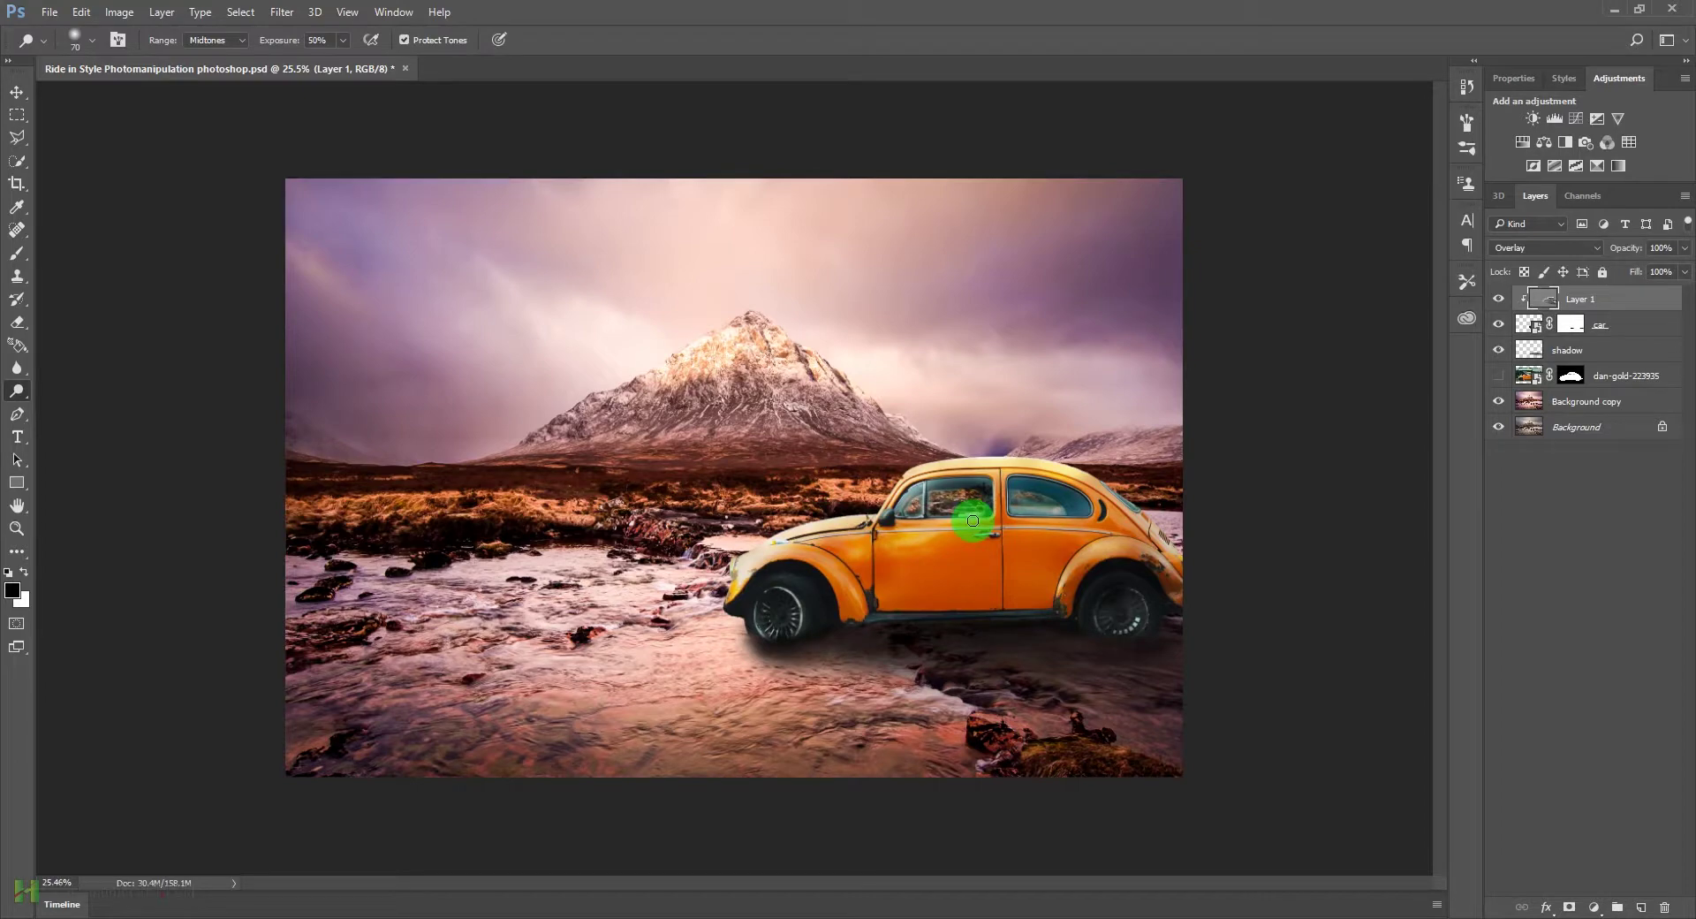
Step: Add a Curves adjustment layer above the gray dodge-and-burn layer and lower its white point to output 196
{"action": "left_click", "coordinate": [1532, 327]}
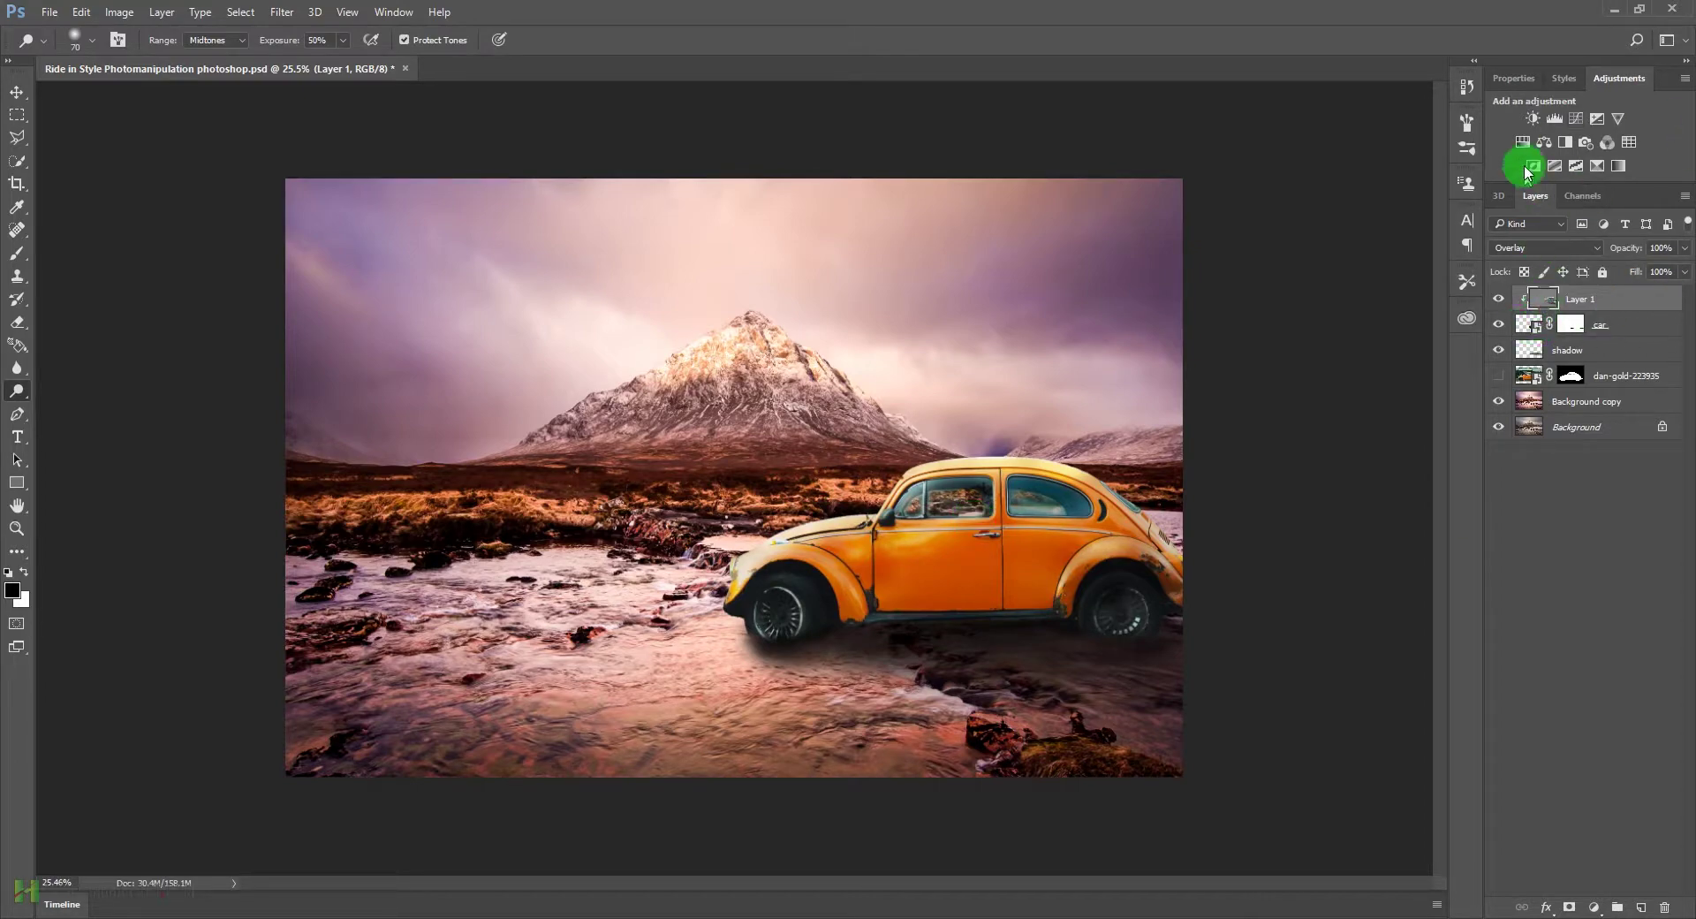
{"action": "left_click", "coordinate": [1578, 121]}
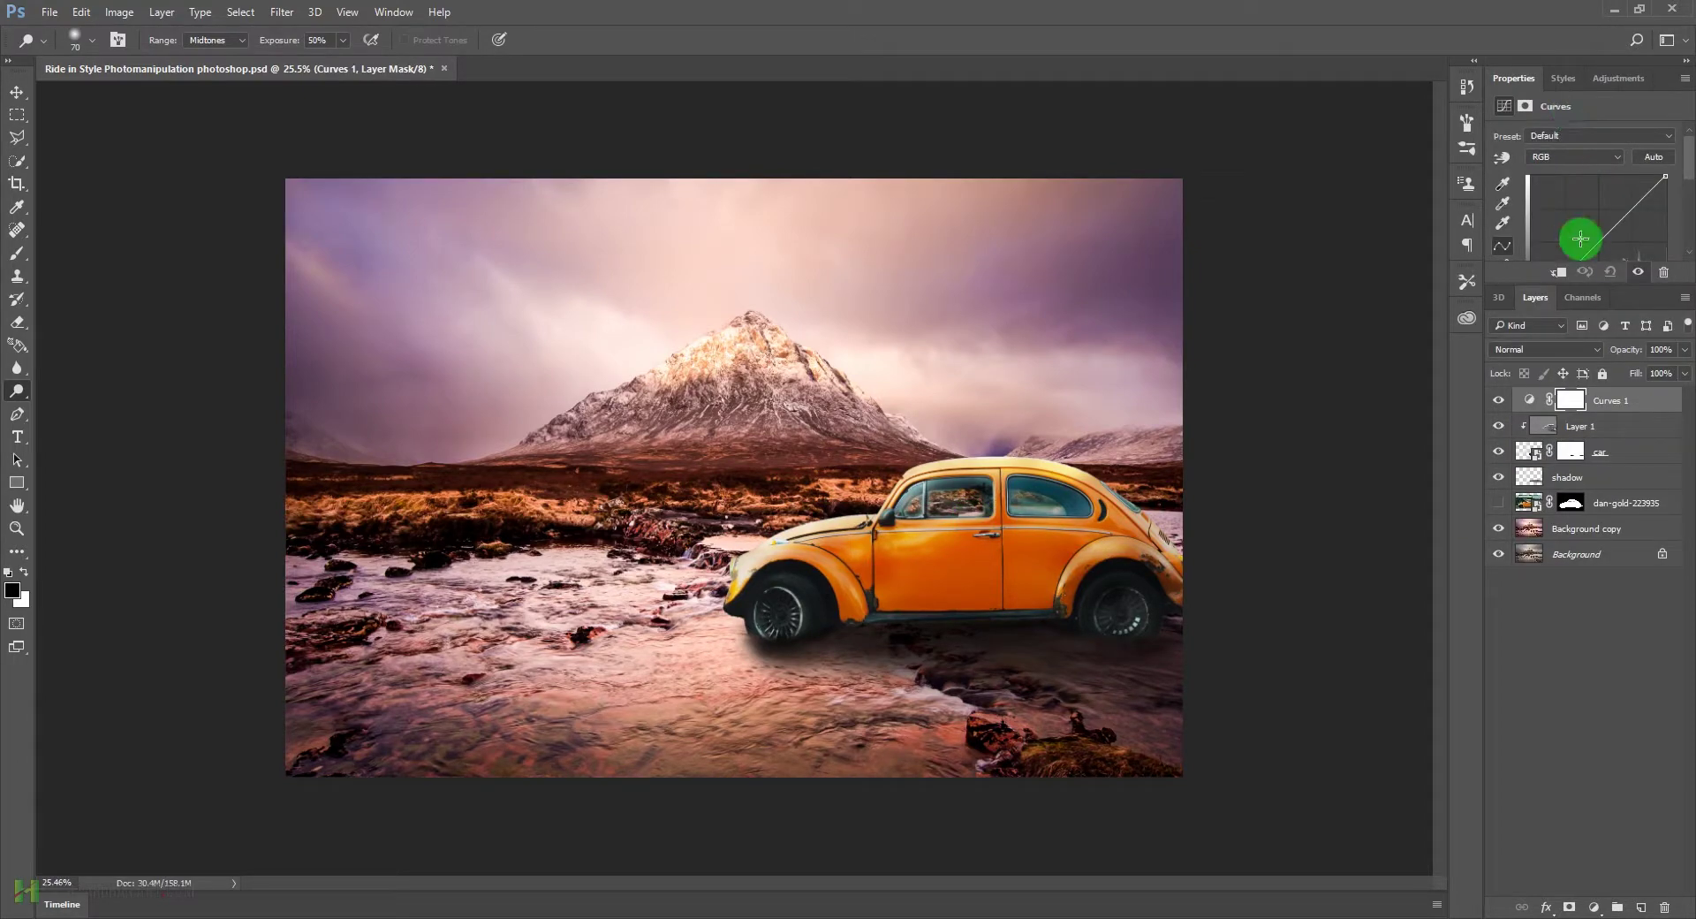
{"action": "left_click_drag", "start_coordinate": [1602, 283], "coordinate": [1605, 394]}
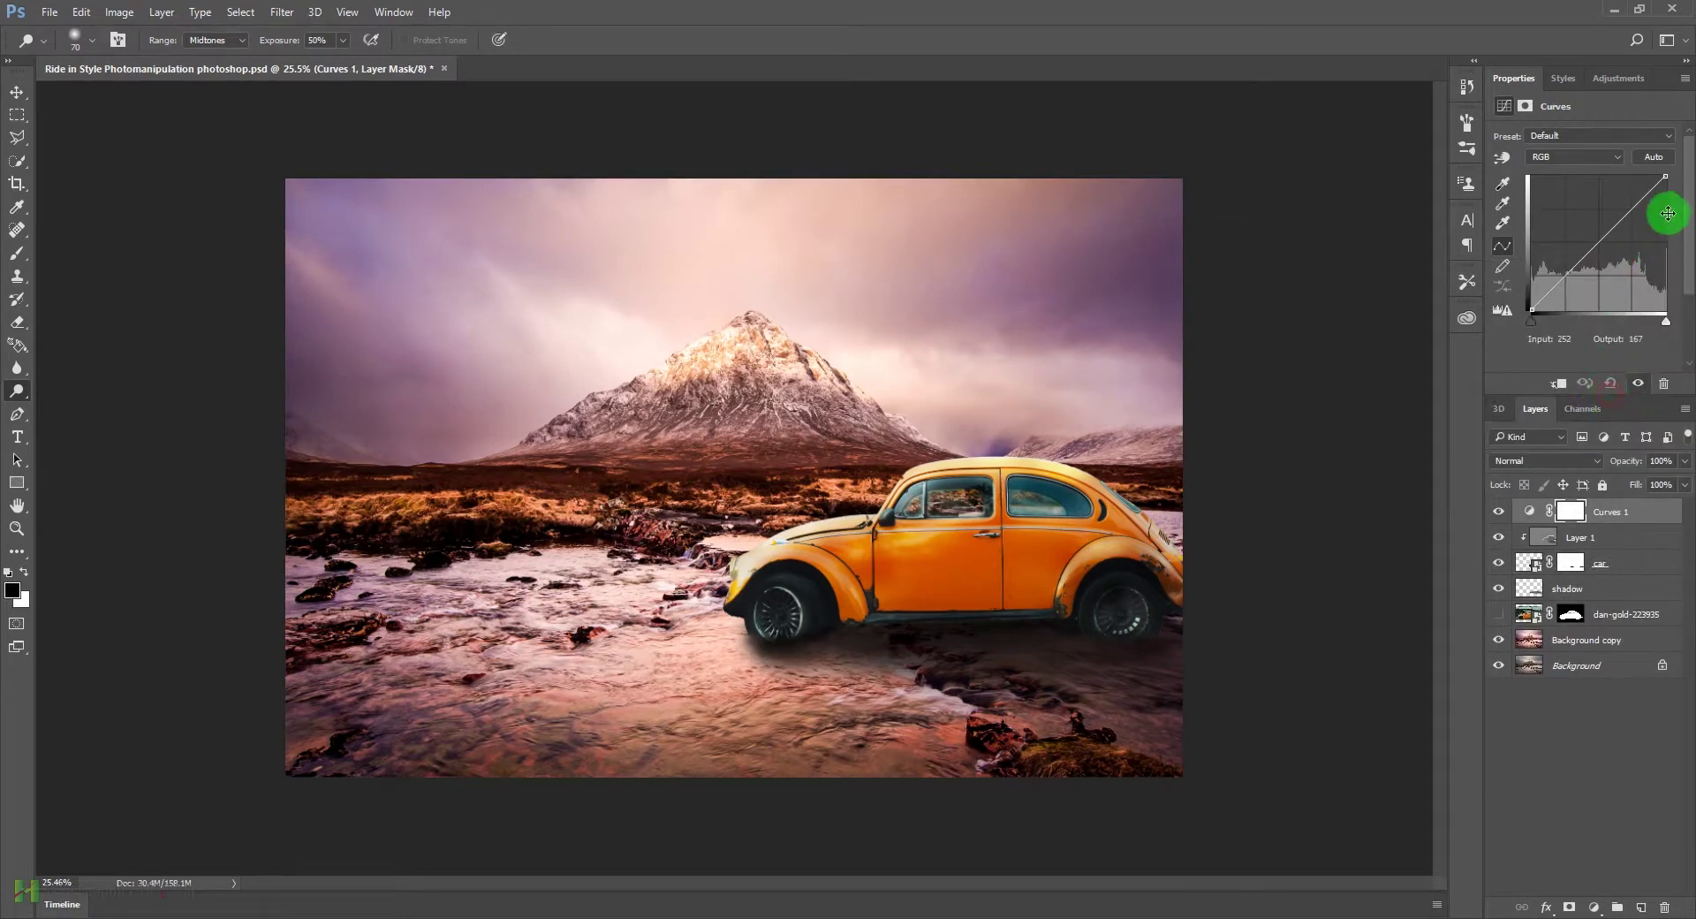
{"action": "left_click_drag", "start_coordinate": [1666, 176], "coordinate": [1667, 208]}
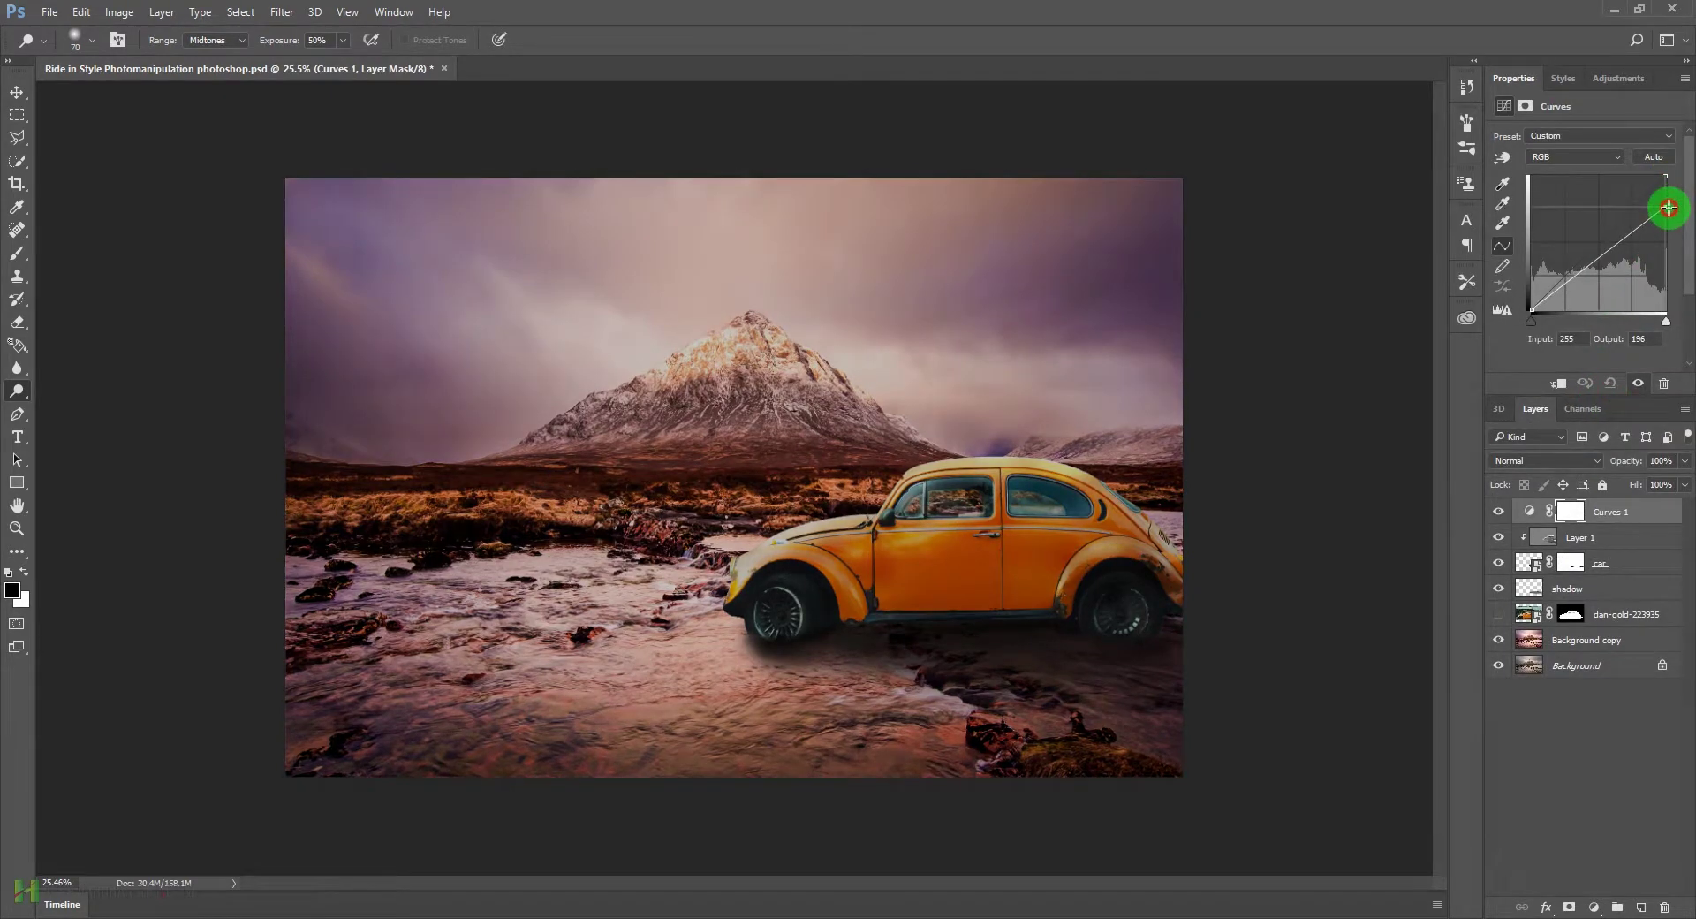
Step: Clip the Curves adjustment to the car and darken its midtones with a curve point at input 88, output 53
{"action": "left_click", "coordinate": [1567, 510]}
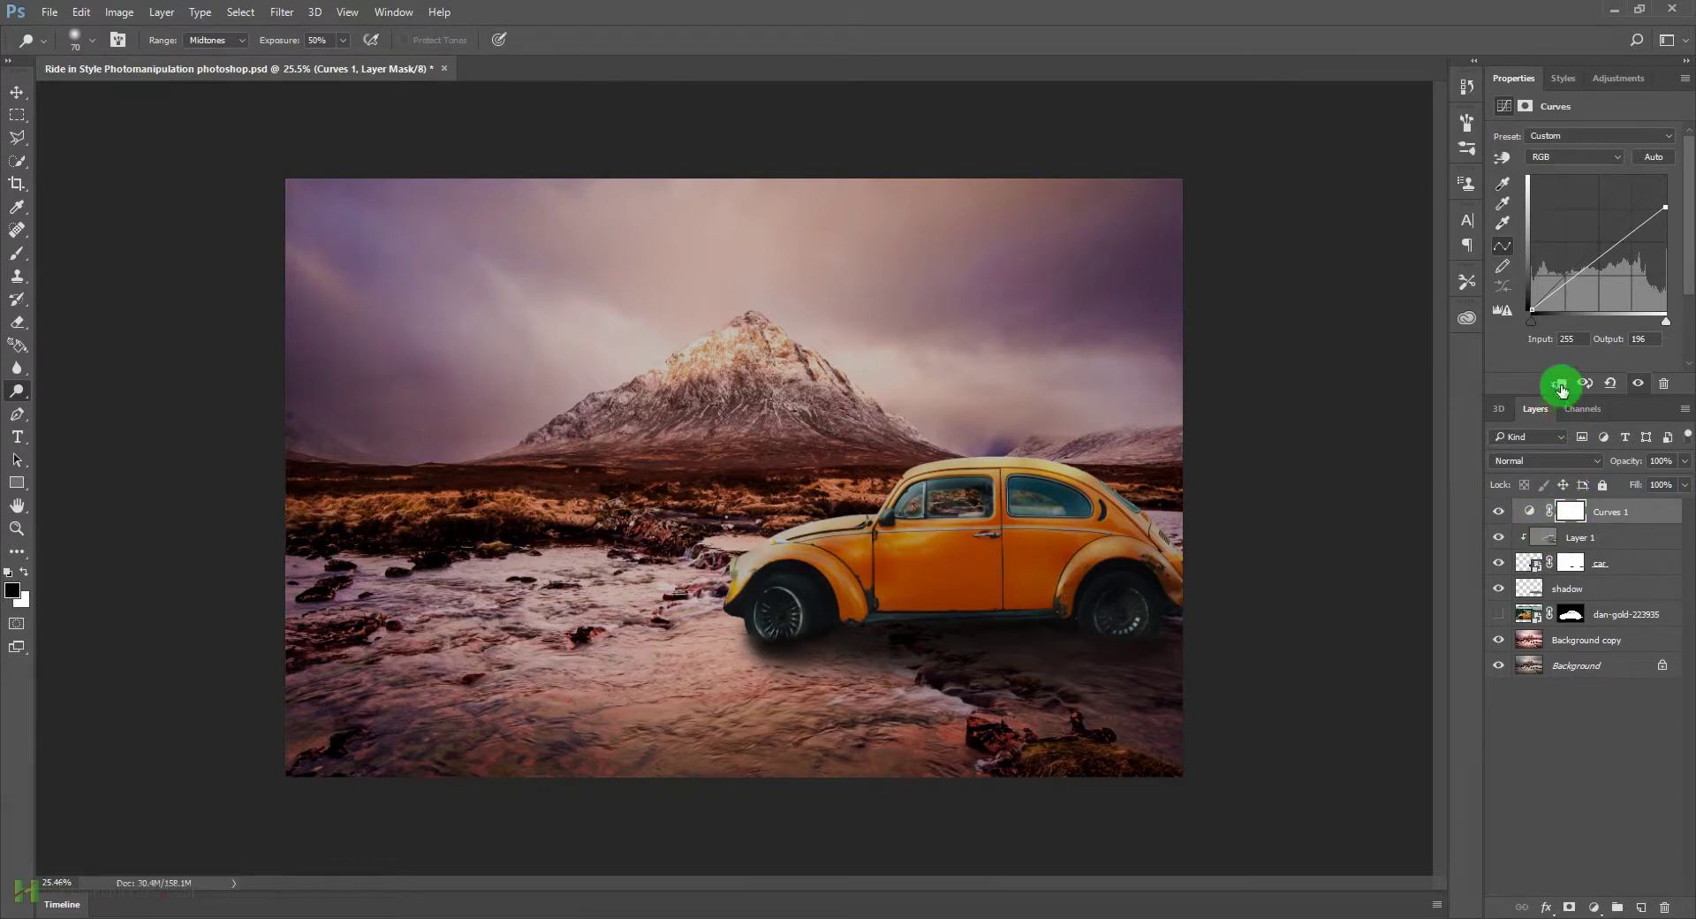
{"action": "left_click", "coordinate": [1560, 386]}
{"action": "left_click", "coordinate": [1525, 558]}
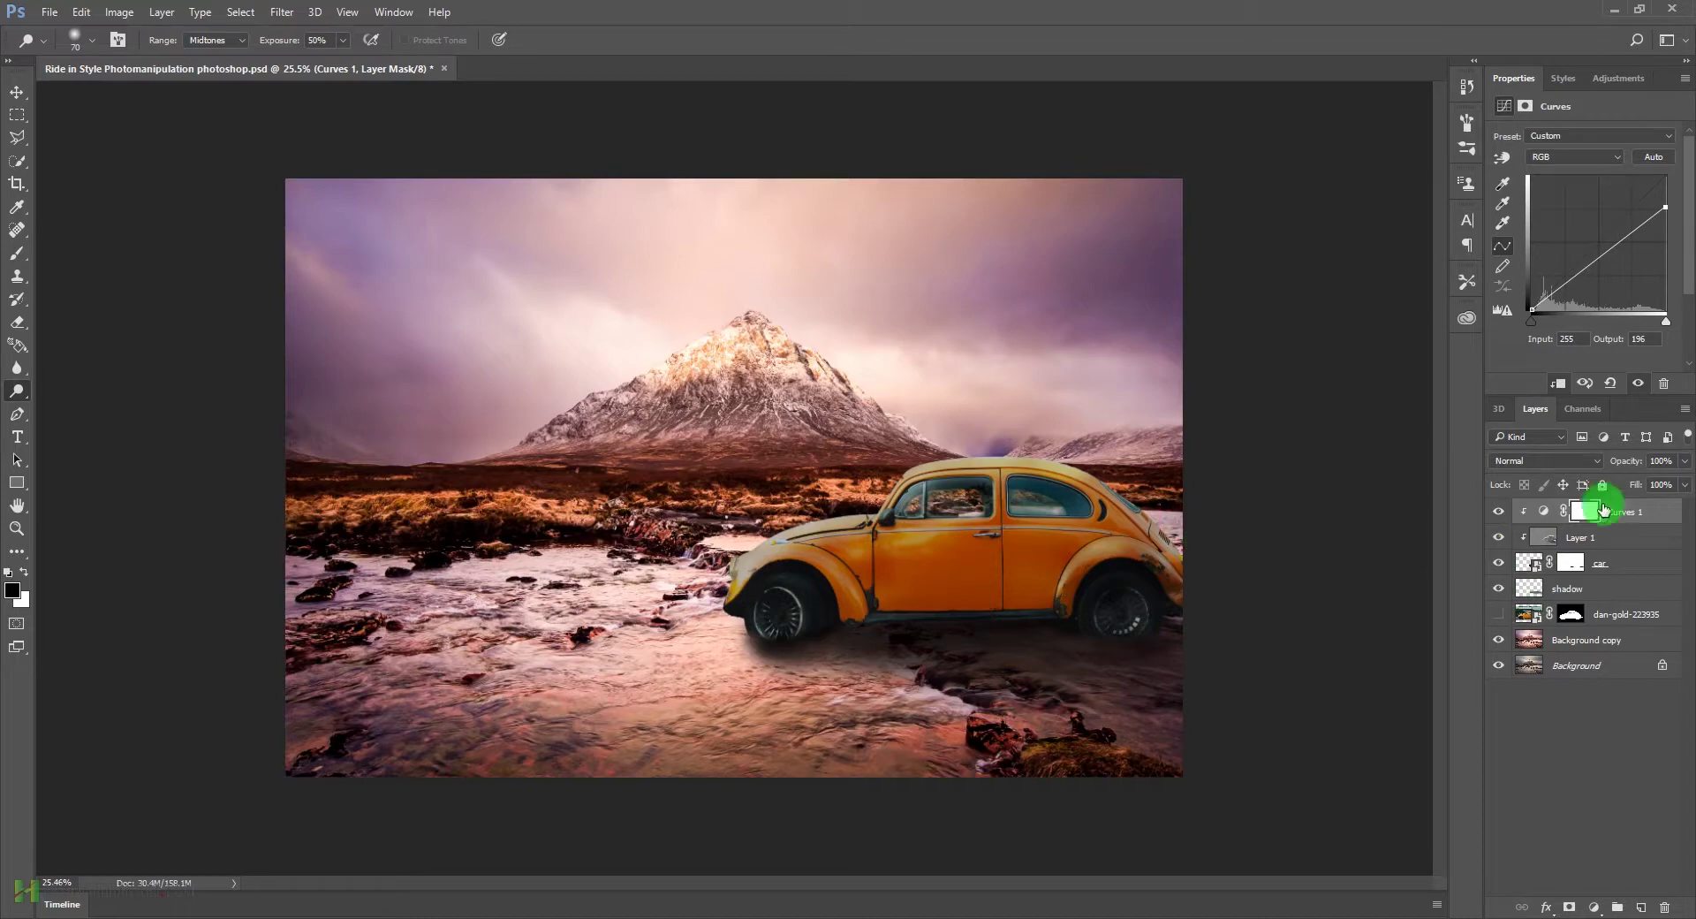
{"action": "left_click_drag", "start_coordinate": [1545, 536], "coordinate": [1536, 581]}
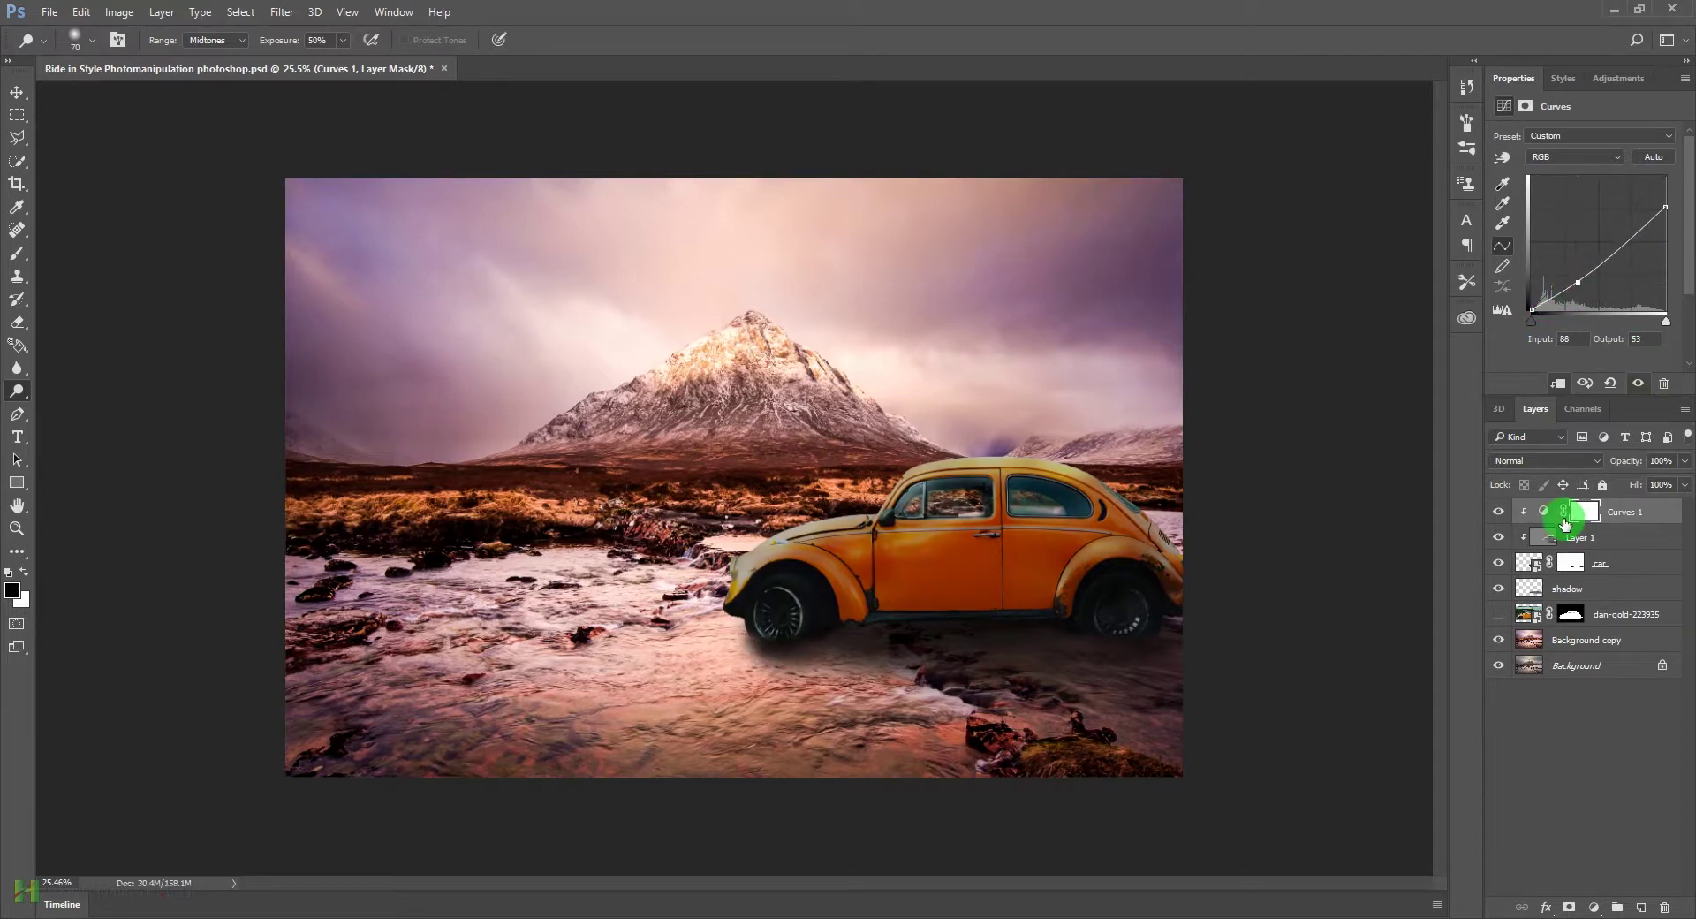
Step: Invert the Curves mask to black and paint the car's lower bodywork with a white 300 px brush at 10% opacity
{"action": "left_click", "coordinate": [1582, 516]}
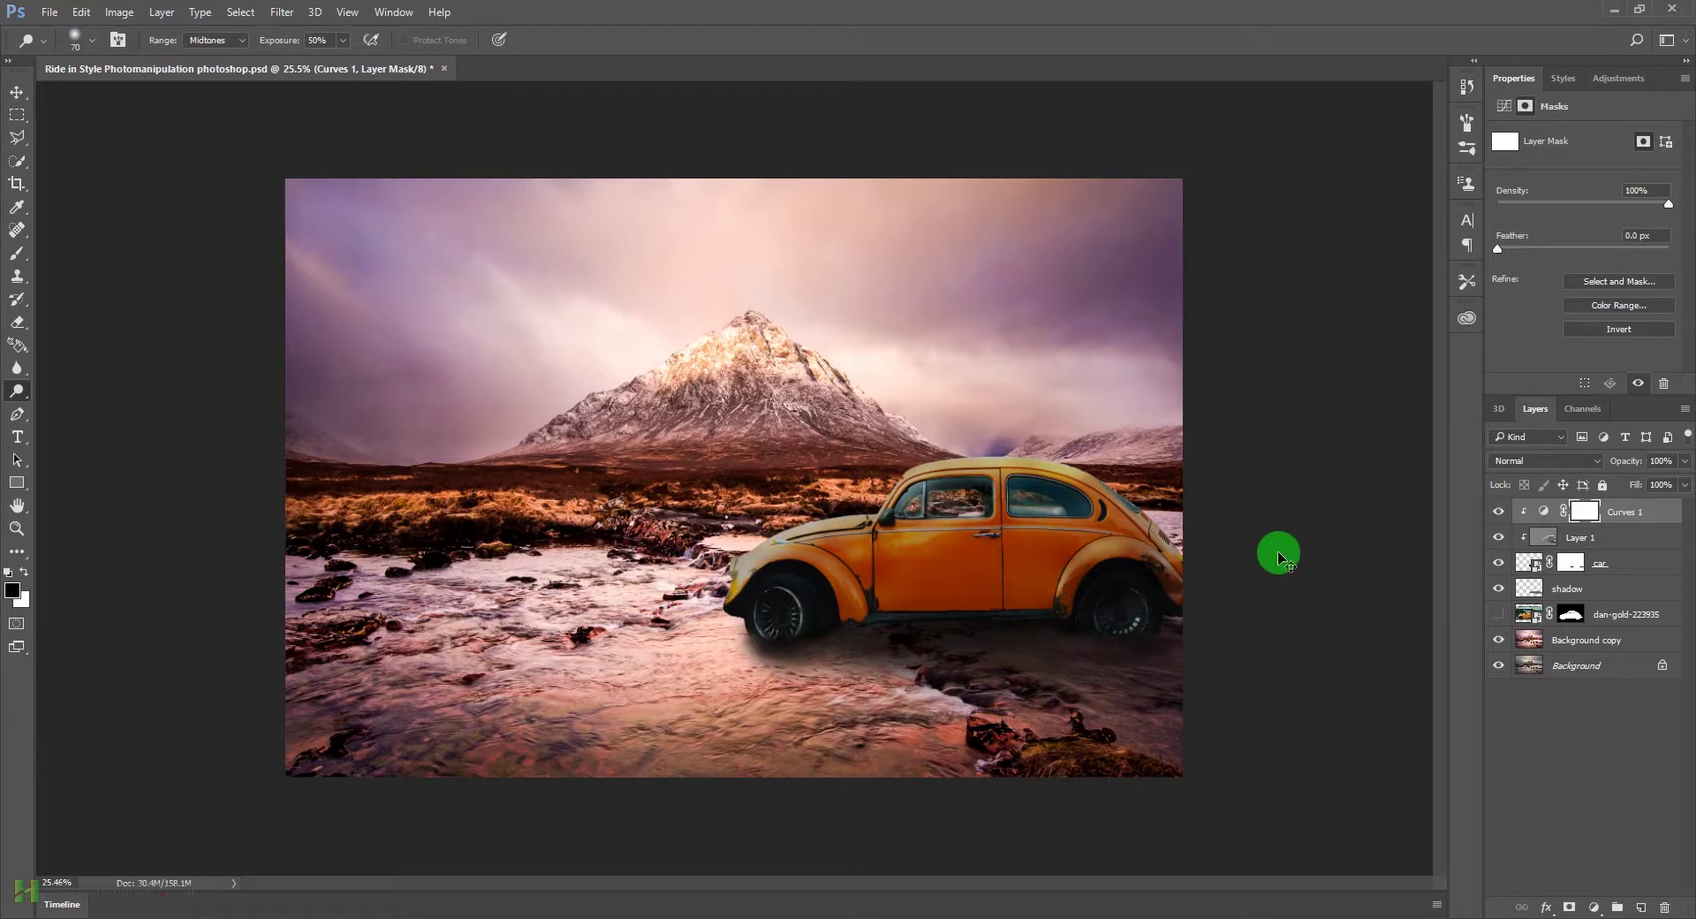
{"action": "key", "text": "ctrl+i"}
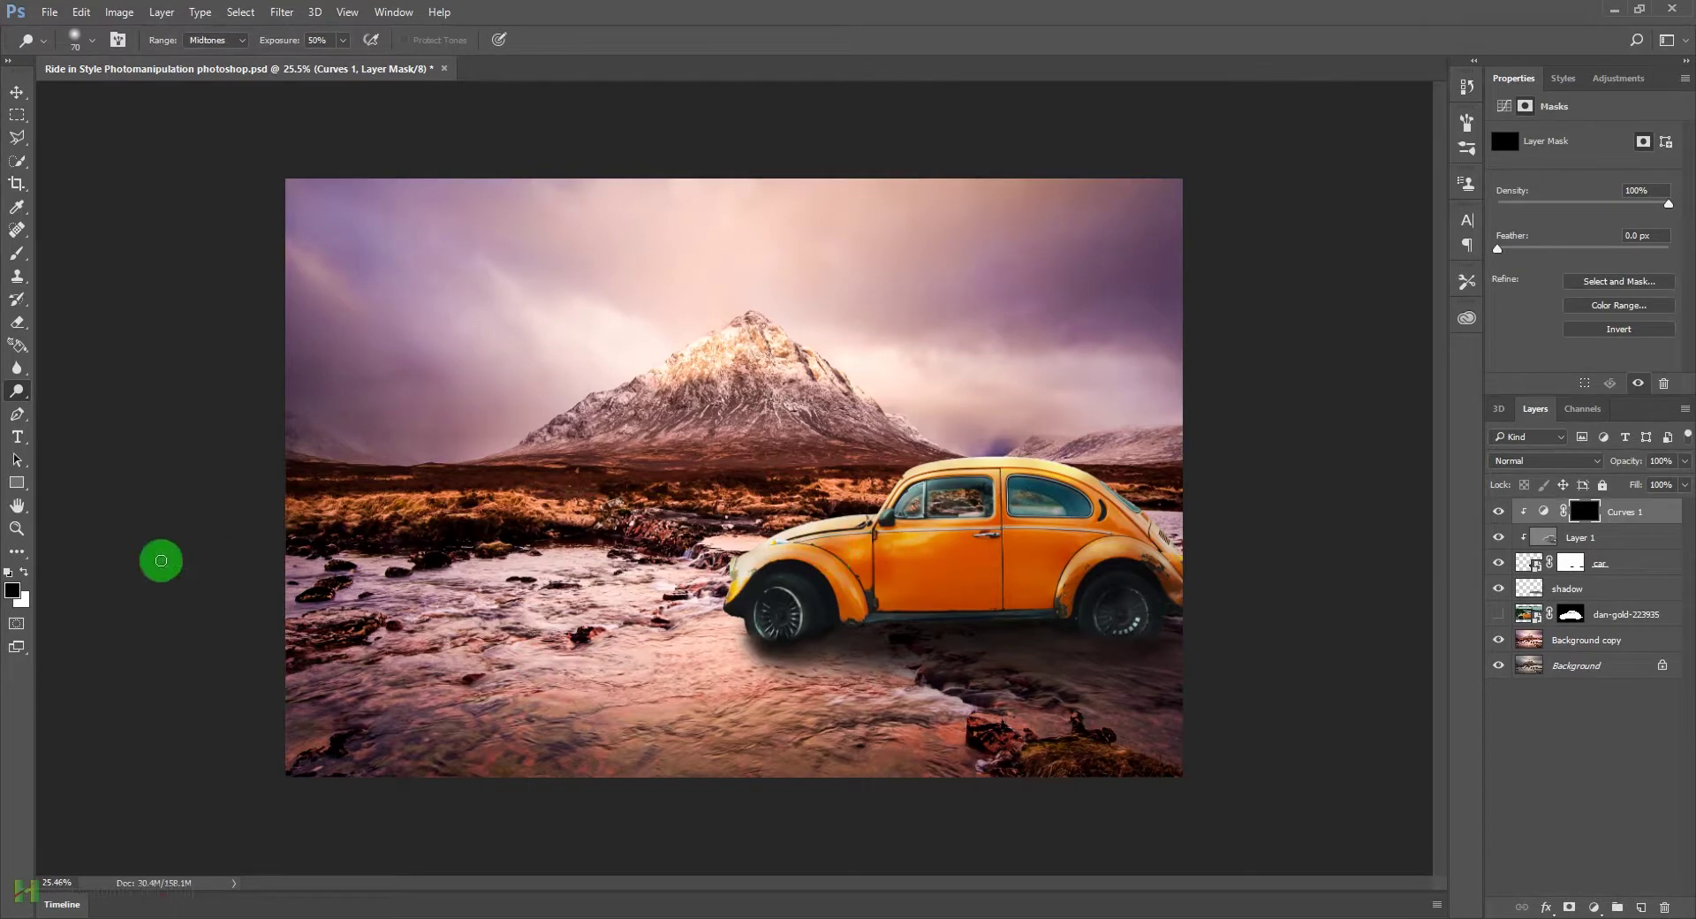
{"action": "left_click", "coordinate": [814, 490]}
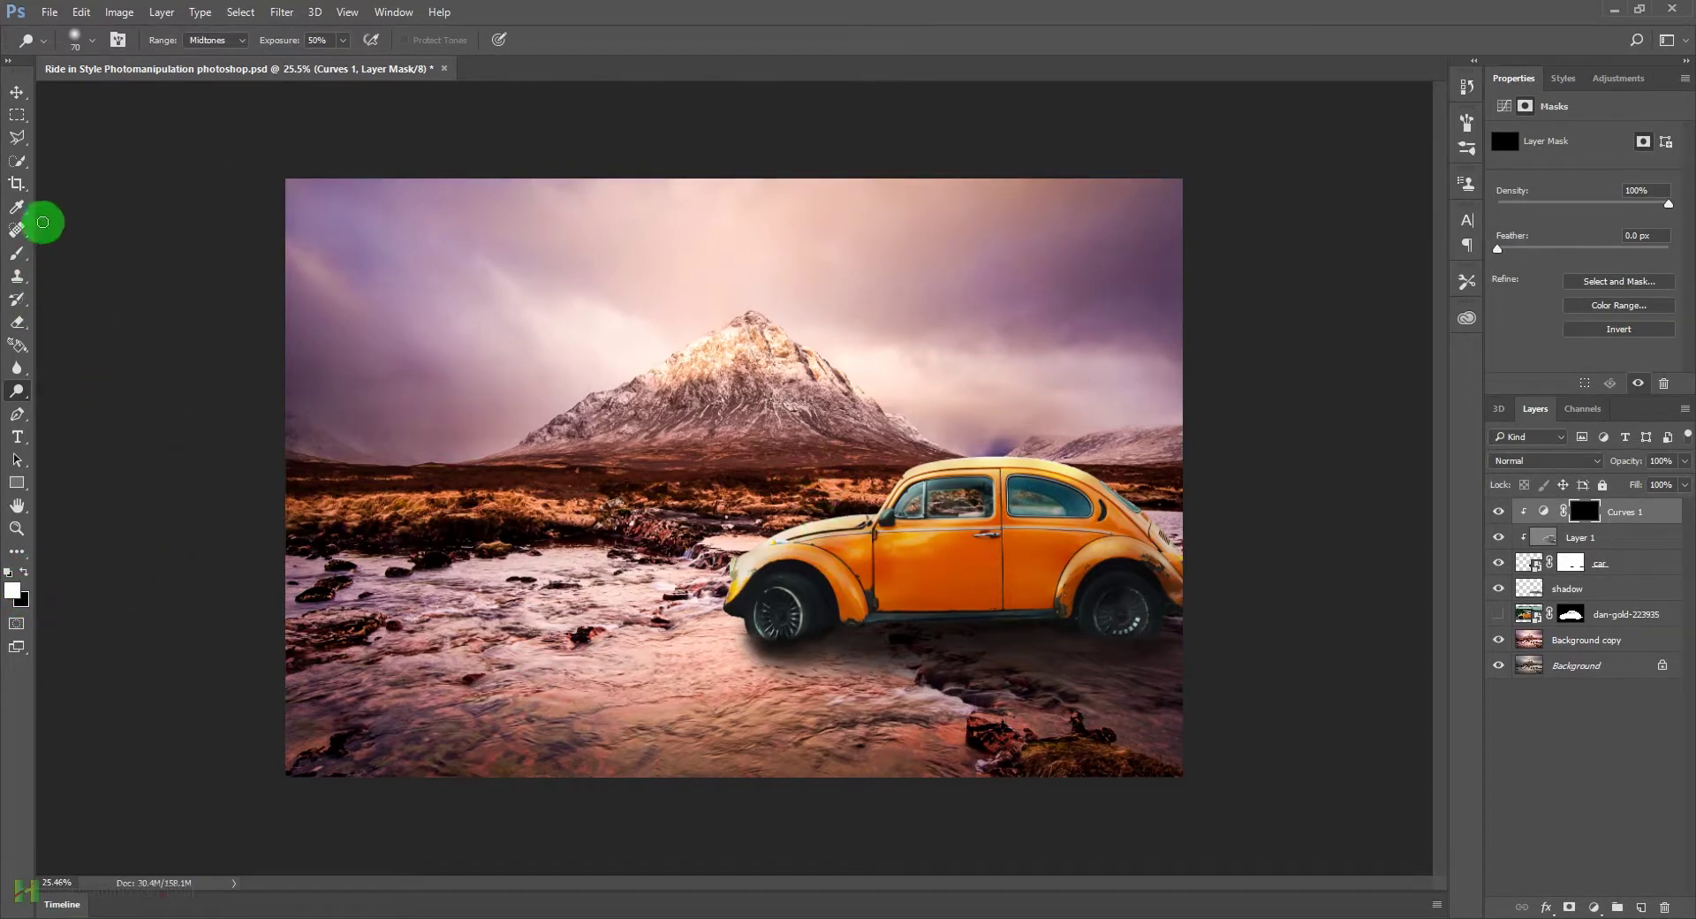
{"action": "left_click", "coordinate": [16, 256]}
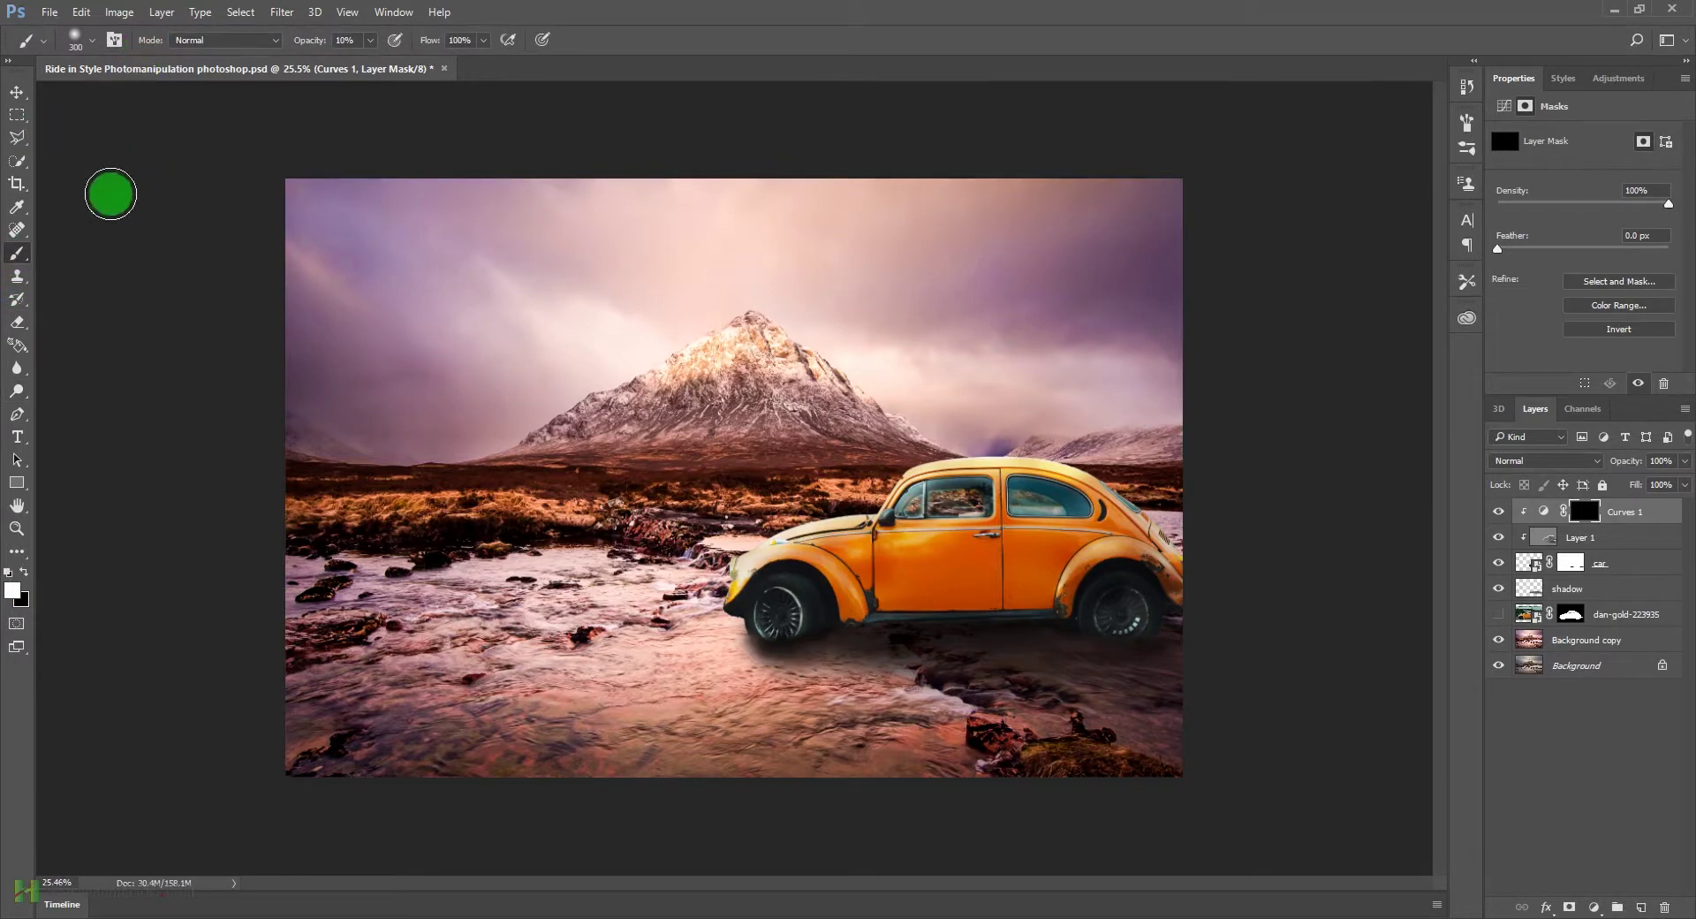
{"action": "key", "text": "bracketright"}
{"action": "key", "text": "bracketright"}
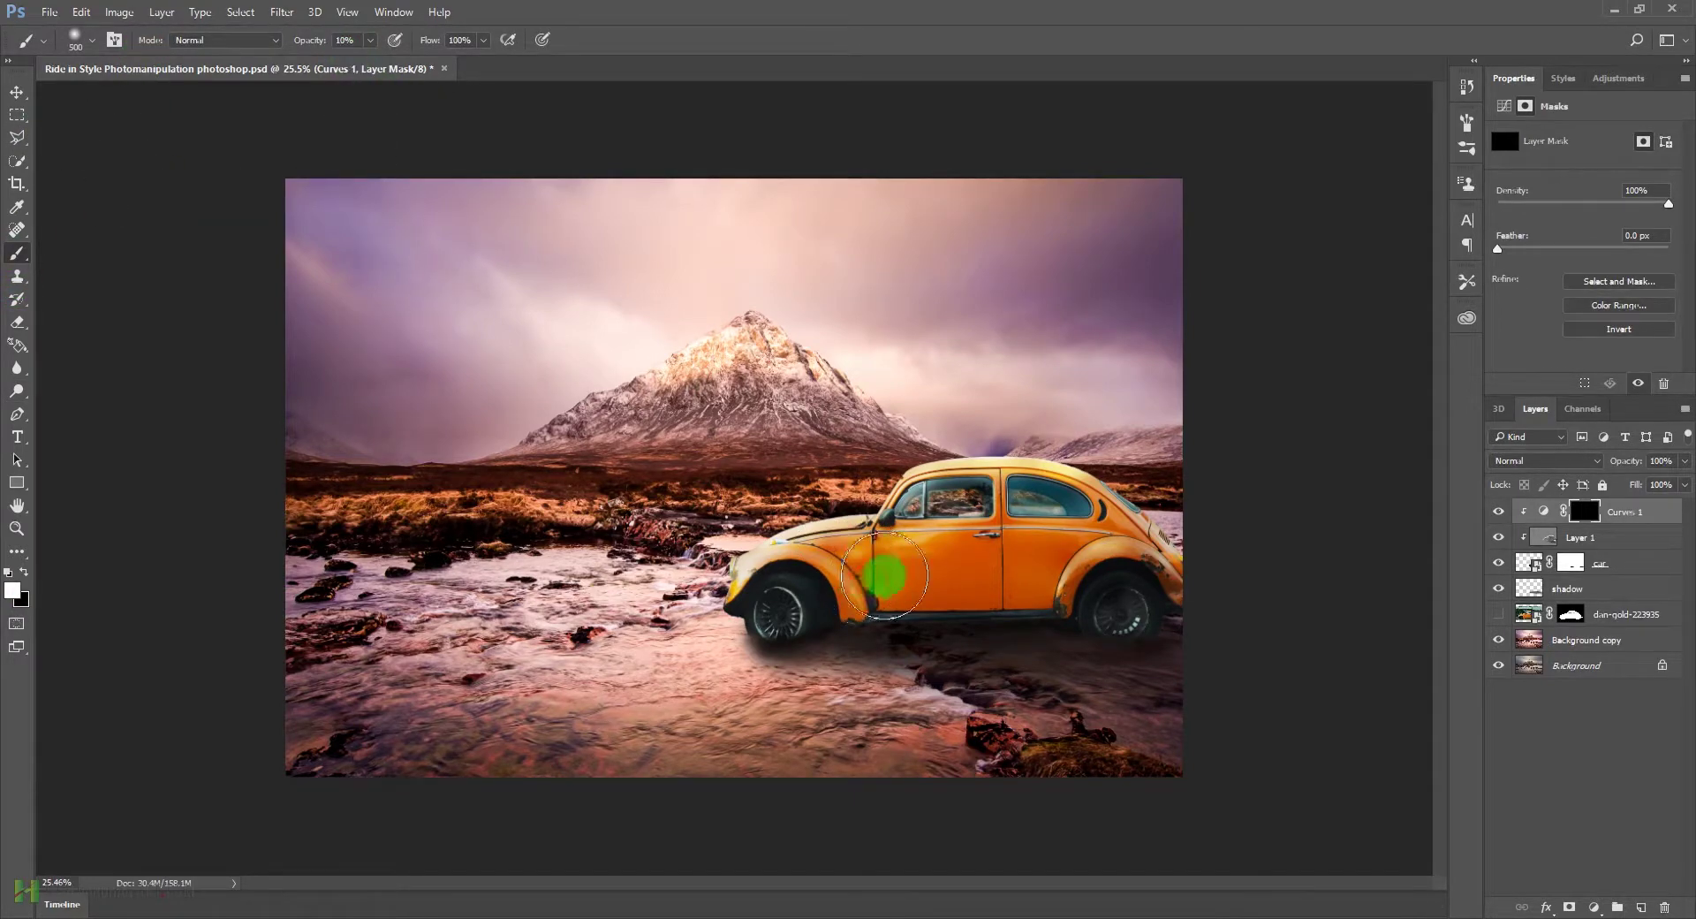
{"action": "key", "text": "bracketleft"}
{"action": "key", "text": "bracketleft"}
{"action": "mouse_move", "coordinate": [873, 568]}
{"action": "left_mouse_down"}
{"action": "mouse_move", "coordinate": [1112, 554]}
{"action": "mouse_move", "coordinate": [951, 574]}
{"action": "mouse_move", "coordinate": [1083, 514]}
{"action": "mouse_move", "coordinate": [993, 511]}
{"action": "mouse_move", "coordinate": [1022, 492]}
{"action": "mouse_move", "coordinate": [1145, 517]}
{"action": "mouse_move", "coordinate": [1076, 574]}
{"action": "mouse_move", "coordinate": [1136, 592]}
{"action": "mouse_move", "coordinate": [949, 621]}
{"action": "mouse_move", "coordinate": [992, 648]}
{"action": "mouse_move", "coordinate": [806, 632]}
{"action": "mouse_move", "coordinate": [815, 657]}
{"action": "mouse_move", "coordinate": [792, 591]}
{"action": "mouse_move", "coordinate": [834, 545]}
{"action": "mouse_move", "coordinate": [755, 548]}
{"action": "mouse_move", "coordinate": [932, 540]}
{"action": "mouse_move", "coordinate": [900, 559]}
{"action": "mouse_move", "coordinate": [981, 512]}
{"action": "mouse_move", "coordinate": [1045, 508]}
{"action": "mouse_move", "coordinate": [1009, 533]}
{"action": "mouse_move", "coordinate": [1096, 538]}
{"action": "mouse_move", "coordinate": [1021, 520]}
{"action": "mouse_move", "coordinate": [979, 529]}
{"action": "mouse_move", "coordinate": [1062, 537]}
{"action": "mouse_move", "coordinate": [1012, 535]}
{"action": "mouse_move", "coordinate": [932, 576]}
{"action": "mouse_move", "coordinate": [1020, 592]}
{"action": "mouse_move", "coordinate": [1111, 516]}
{"action": "mouse_move", "coordinate": [1193, 571]}
{"action": "mouse_move", "coordinate": [971, 509]}
{"action": "mouse_move", "coordinate": [898, 465]}
{"action": "mouse_move", "coordinate": [752, 565]}
{"action": "mouse_move", "coordinate": [843, 524]}
{"action": "mouse_move", "coordinate": [754, 515]}
{"action": "mouse_move", "coordinate": [901, 468]}
{"action": "mouse_move", "coordinate": [987, 473]}
{"action": "mouse_move", "coordinate": [968, 565]}
{"action": "mouse_move", "coordinate": [891, 588]}
{"action": "mouse_move", "coordinate": [1084, 610]}
{"action": "mouse_move", "coordinate": [1035, 577]}
{"action": "mouse_move", "coordinate": [884, 613]}
{"action": "mouse_move", "coordinate": [982, 592]}
{"action": "mouse_move", "coordinate": [984, 554]}
{"action": "mouse_move", "coordinate": [1120, 561]}
{"action": "mouse_move", "coordinate": [1192, 595]}
{"action": "mouse_move", "coordinate": [1120, 562]}
{"action": "mouse_move", "coordinate": [883, 586]}
{"action": "left_mouse_up"}
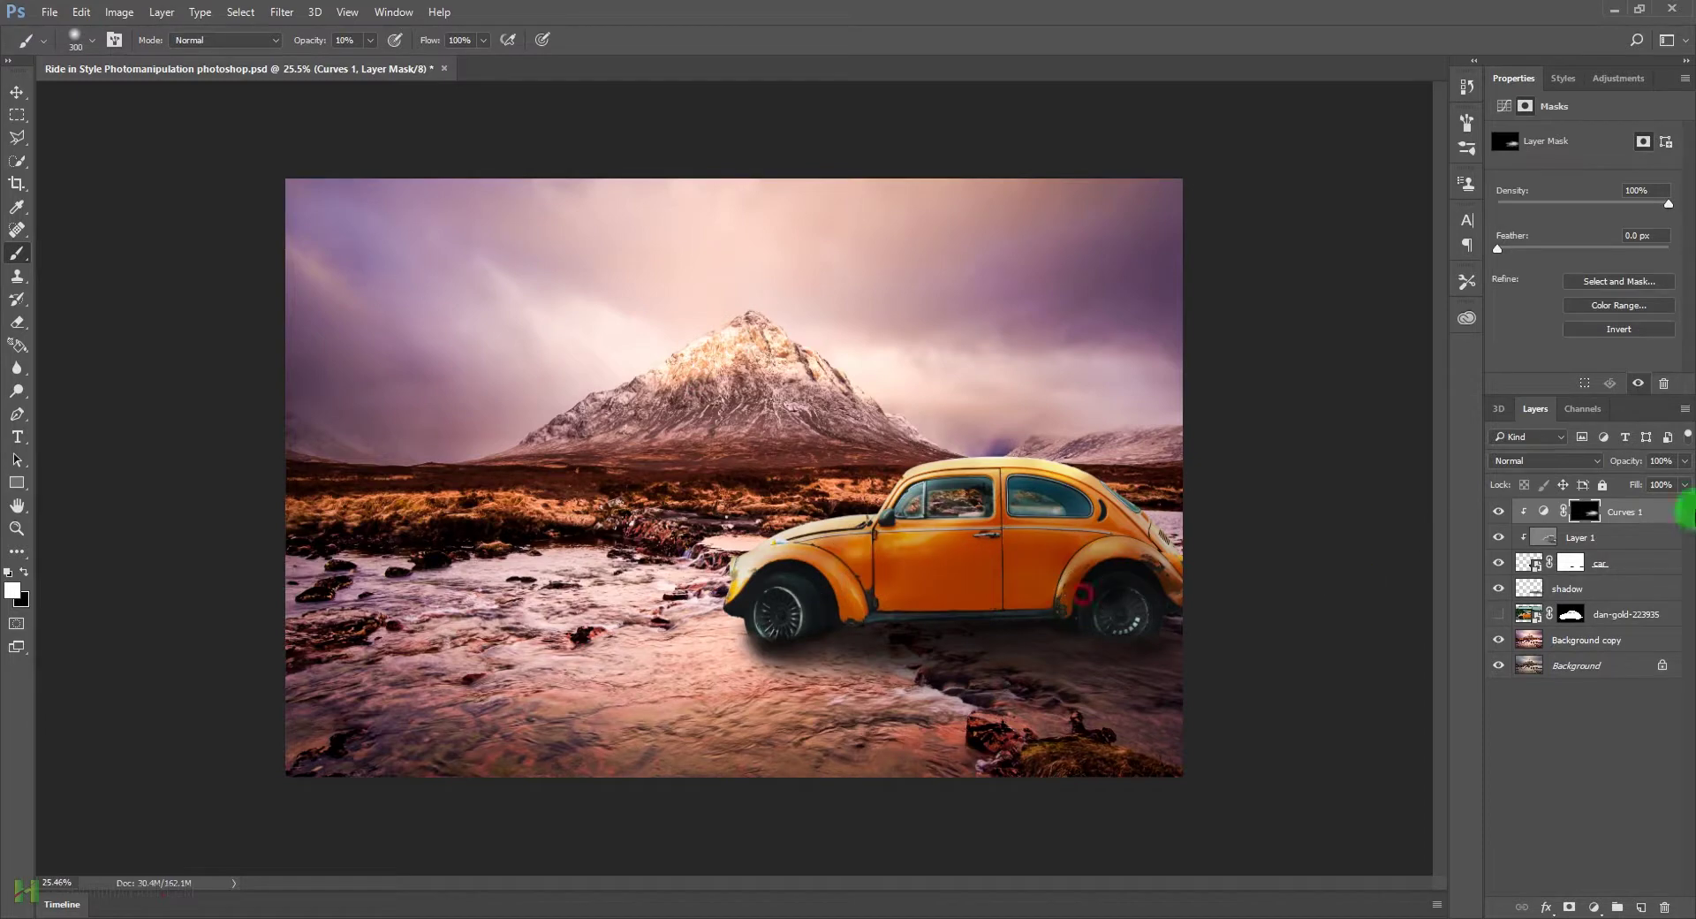
Step: Compare the car with and without the clipped Curves adjustment
{"action": "left_click", "coordinate": [1497, 514]}
{"action": "left_click", "coordinate": [1496, 514]}
{"action": "left_click", "coordinate": [1495, 514]}
{"action": "left_click", "coordinate": [1492, 514]}
Step: Strengthen the Curves darkening by lowering the white point further and moving the middle point to input 130, output 58, and save the document
{"action": "mouse_move", "coordinate": [938, 597]}
{"action": "left_mouse_down"}
{"action": "mouse_move", "coordinate": [821, 559]}
{"action": "mouse_move", "coordinate": [1060, 529]}
{"action": "mouse_move", "coordinate": [1382, 544]}
{"action": "left_mouse_up"}
{"action": "left_click", "coordinate": [1542, 512]}
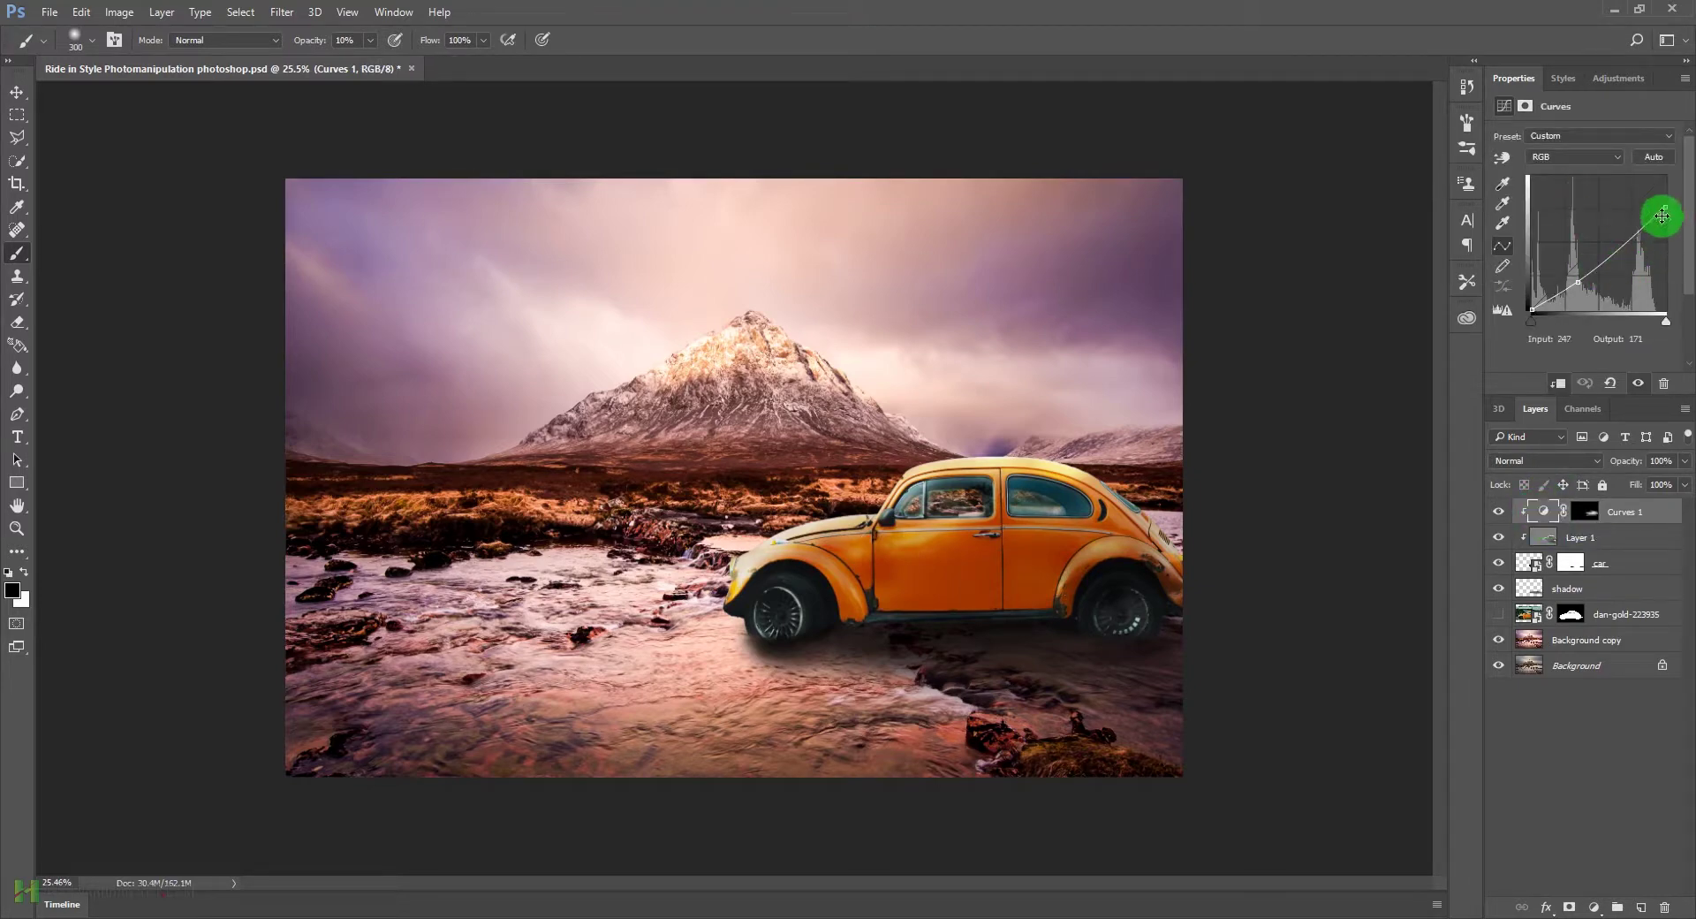
{"action": "left_click_drag", "start_coordinate": [1665, 210], "coordinate": [1681, 231]}
{"action": "left_click_drag", "start_coordinate": [1598, 280], "coordinate": [1609, 280]}
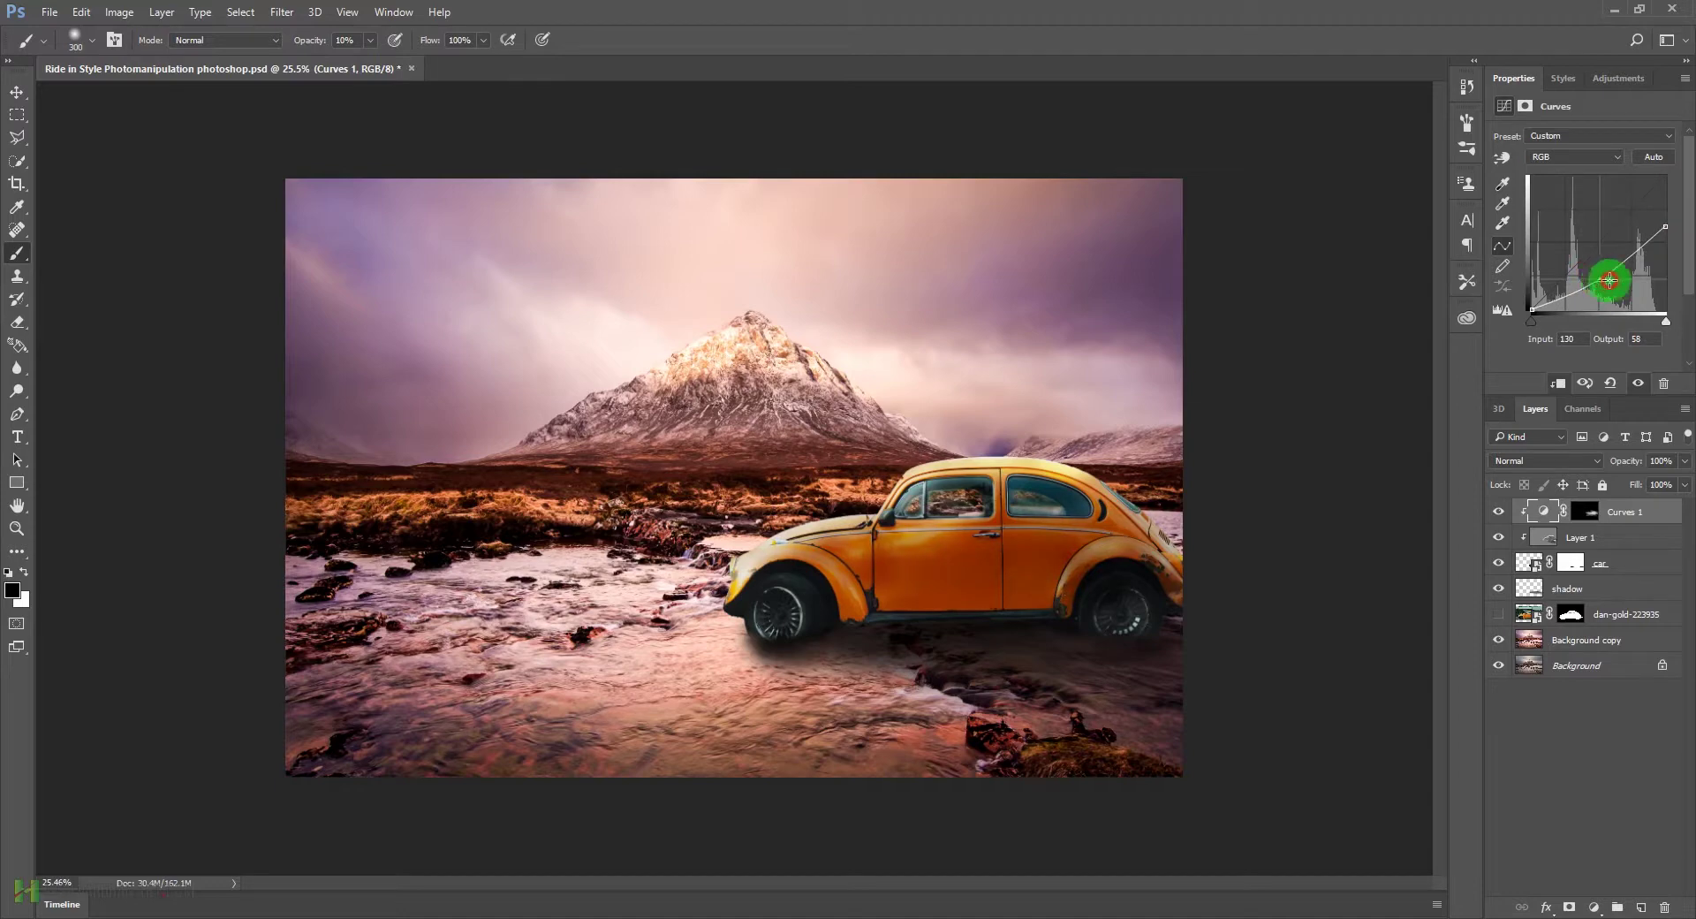
{"action": "left_click", "coordinate": [1565, 719]}
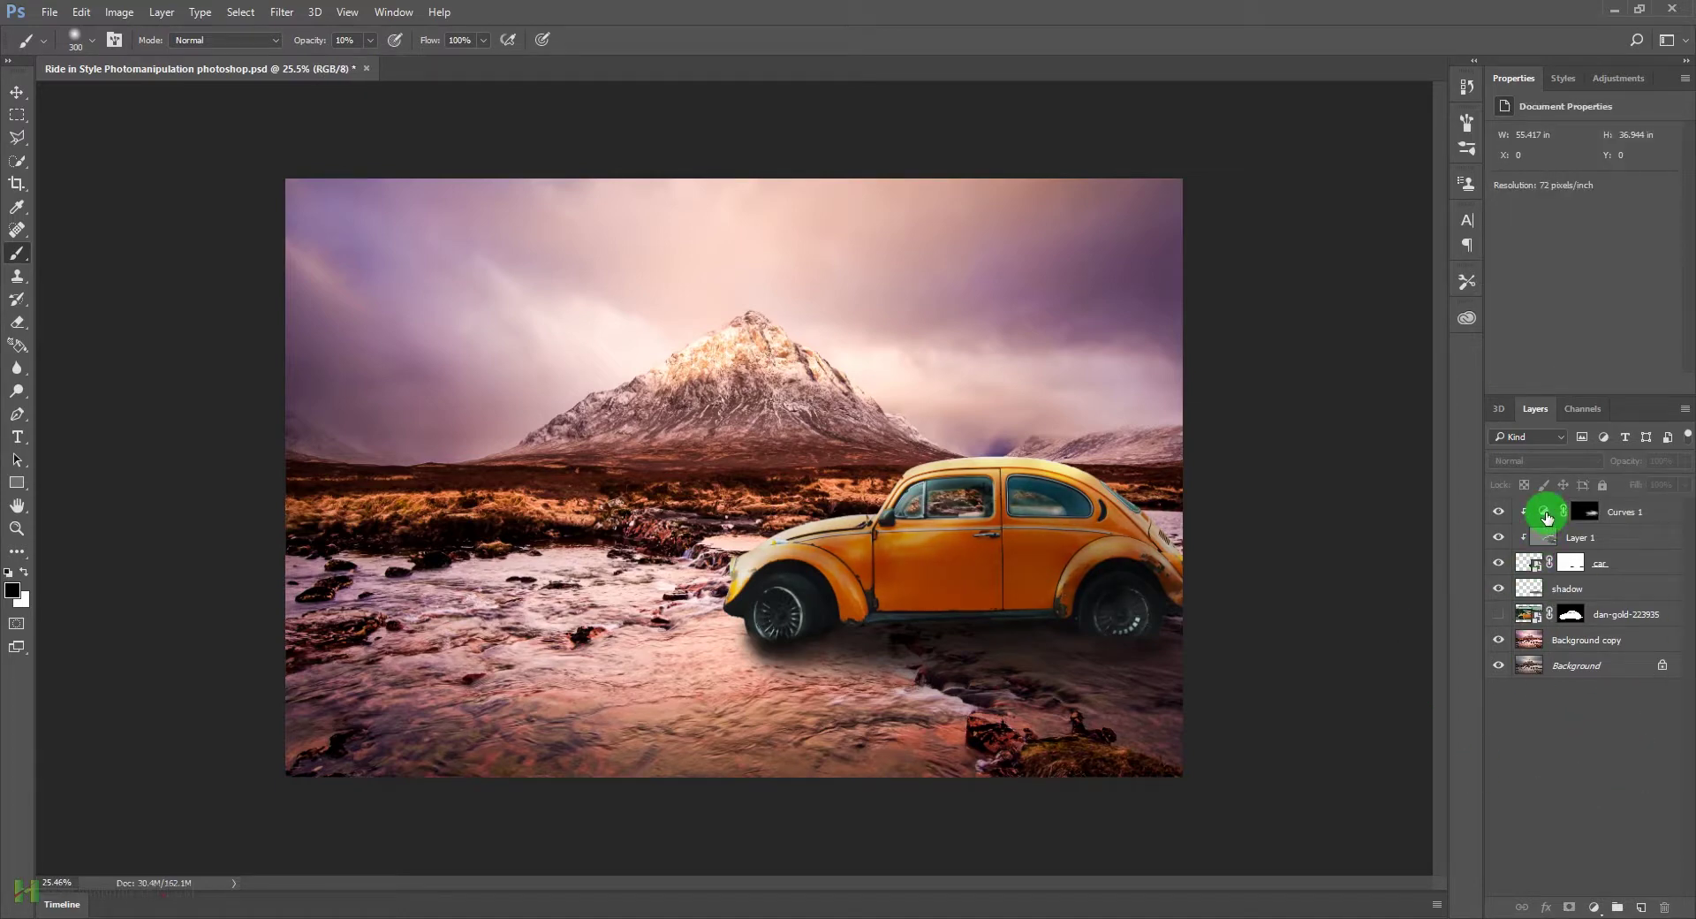
{"action": "key", "text": "ctrl+s"}
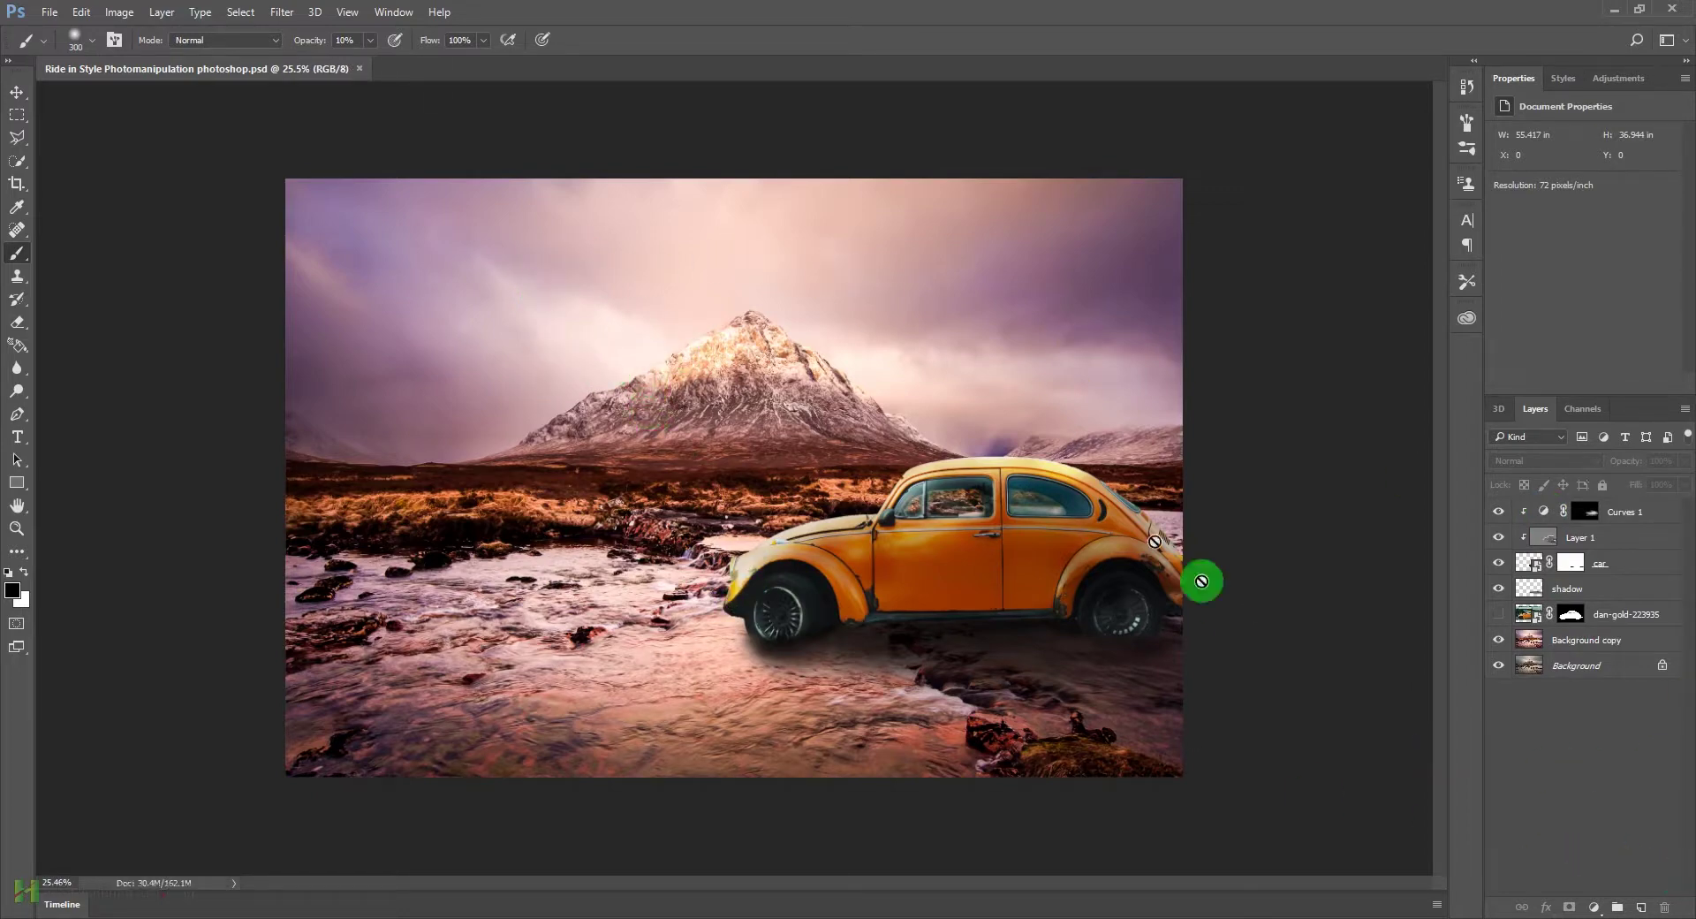
Step: Switch to File Explorer and open the Birds folder inside Documents > Tutorials > Stocks
{"action": "mouse_move", "coordinate": [412, 917]}
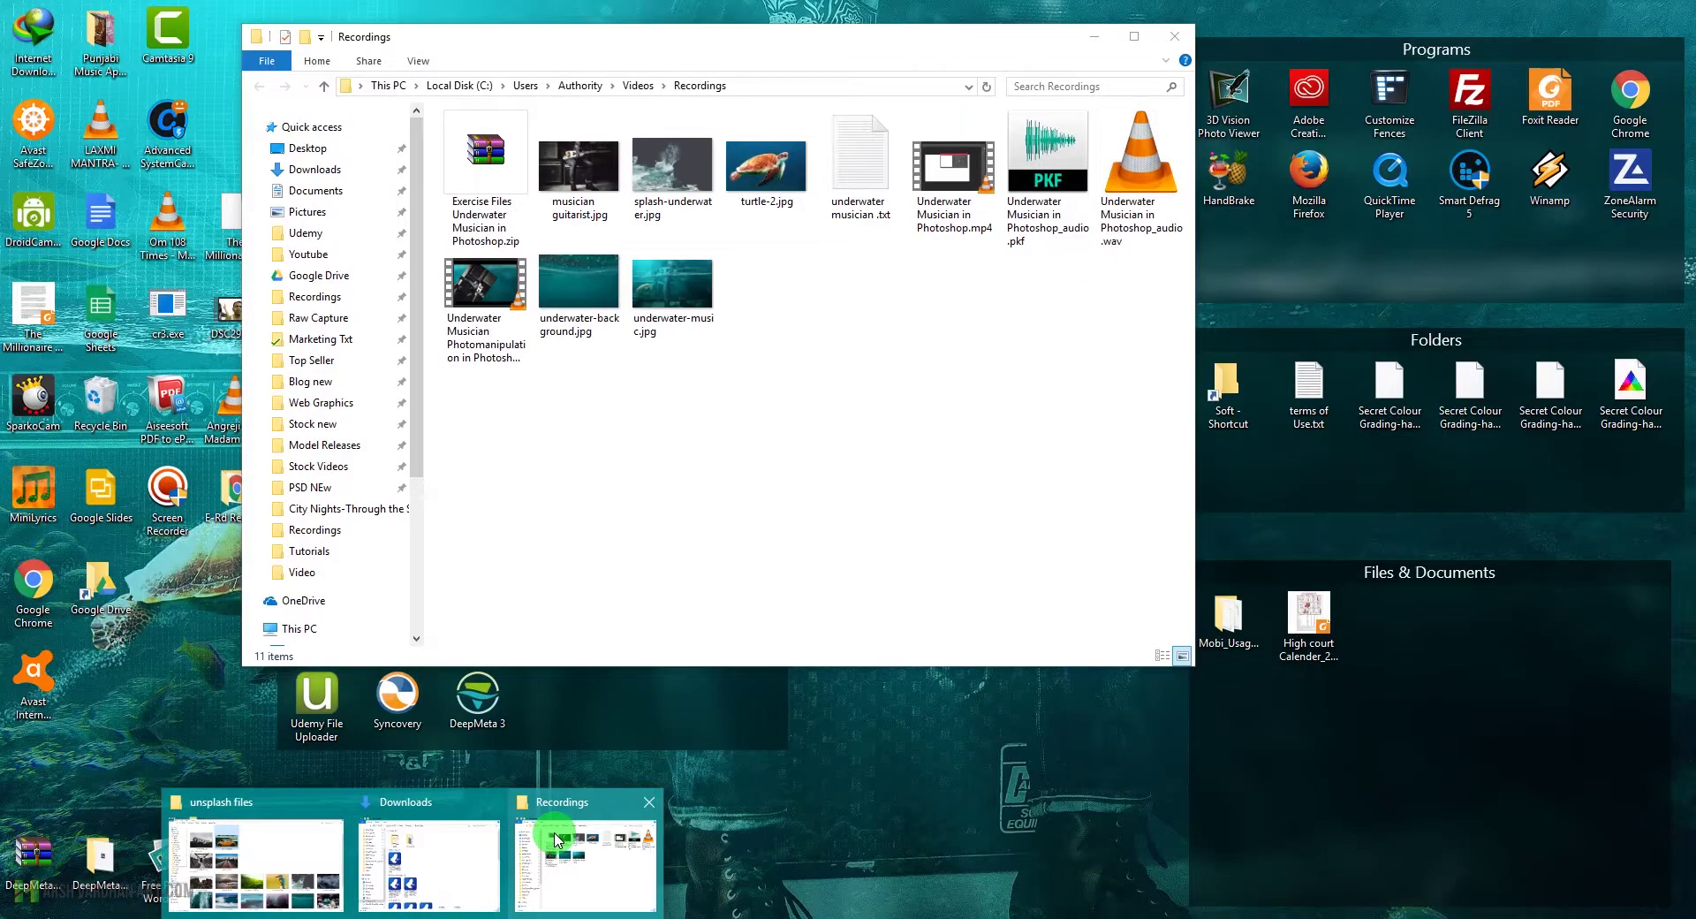
{"action": "left_click", "coordinate": [549, 844]}
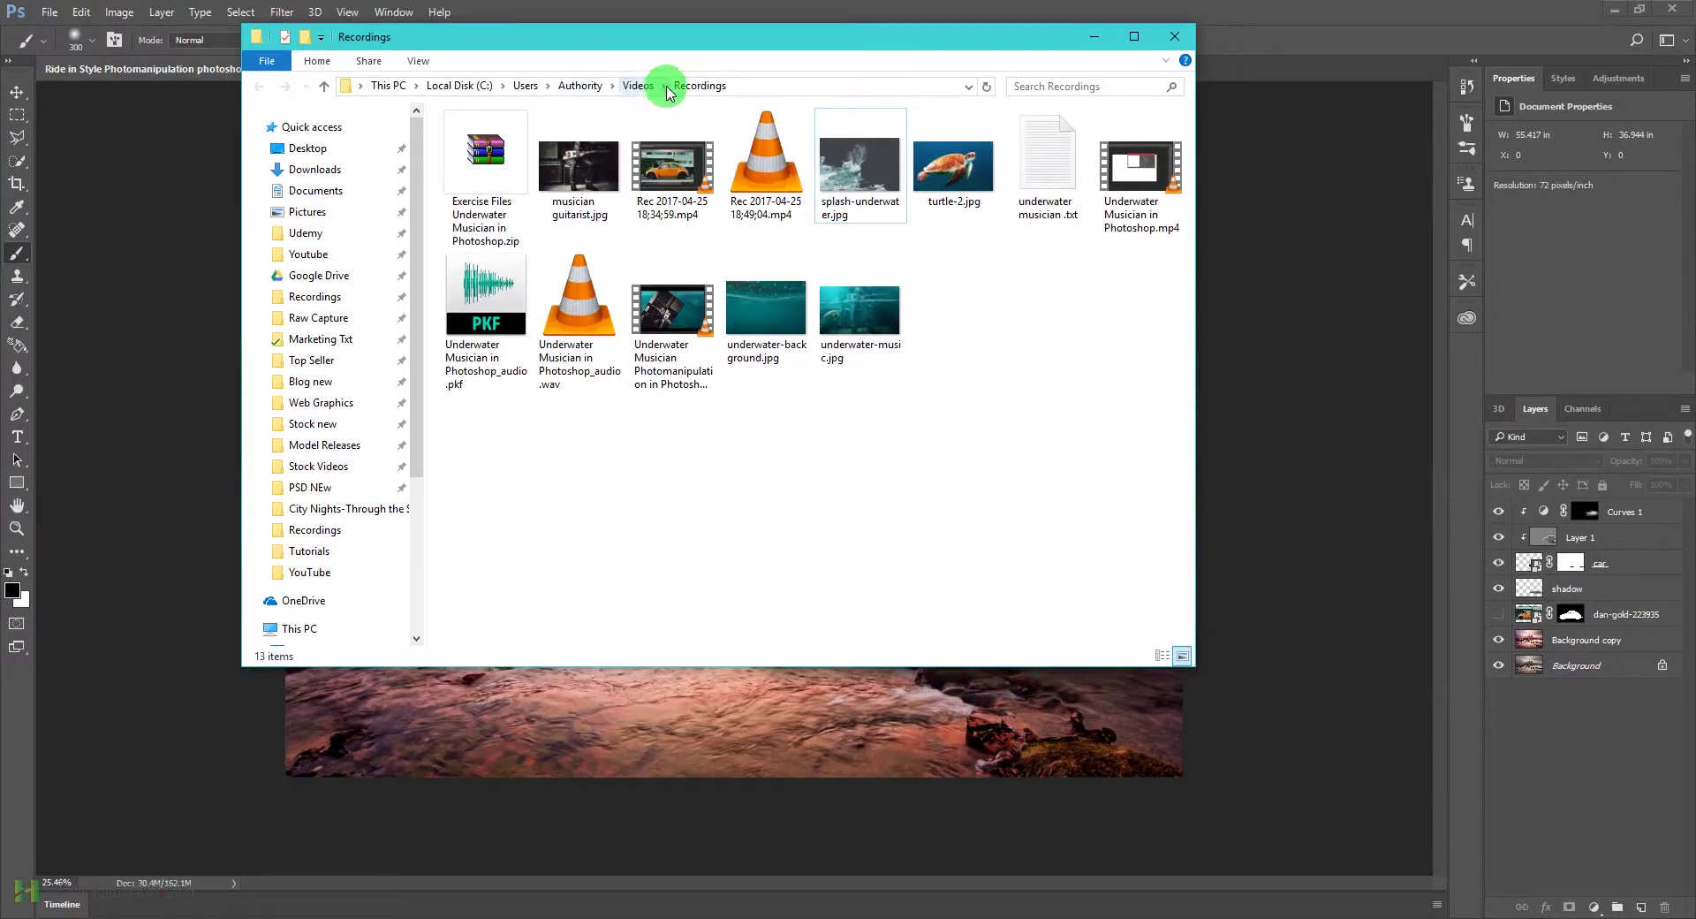
{"action": "scroll", "coordinate": [327, 606], "scroll_direction": "down", "scroll_amount": 2}
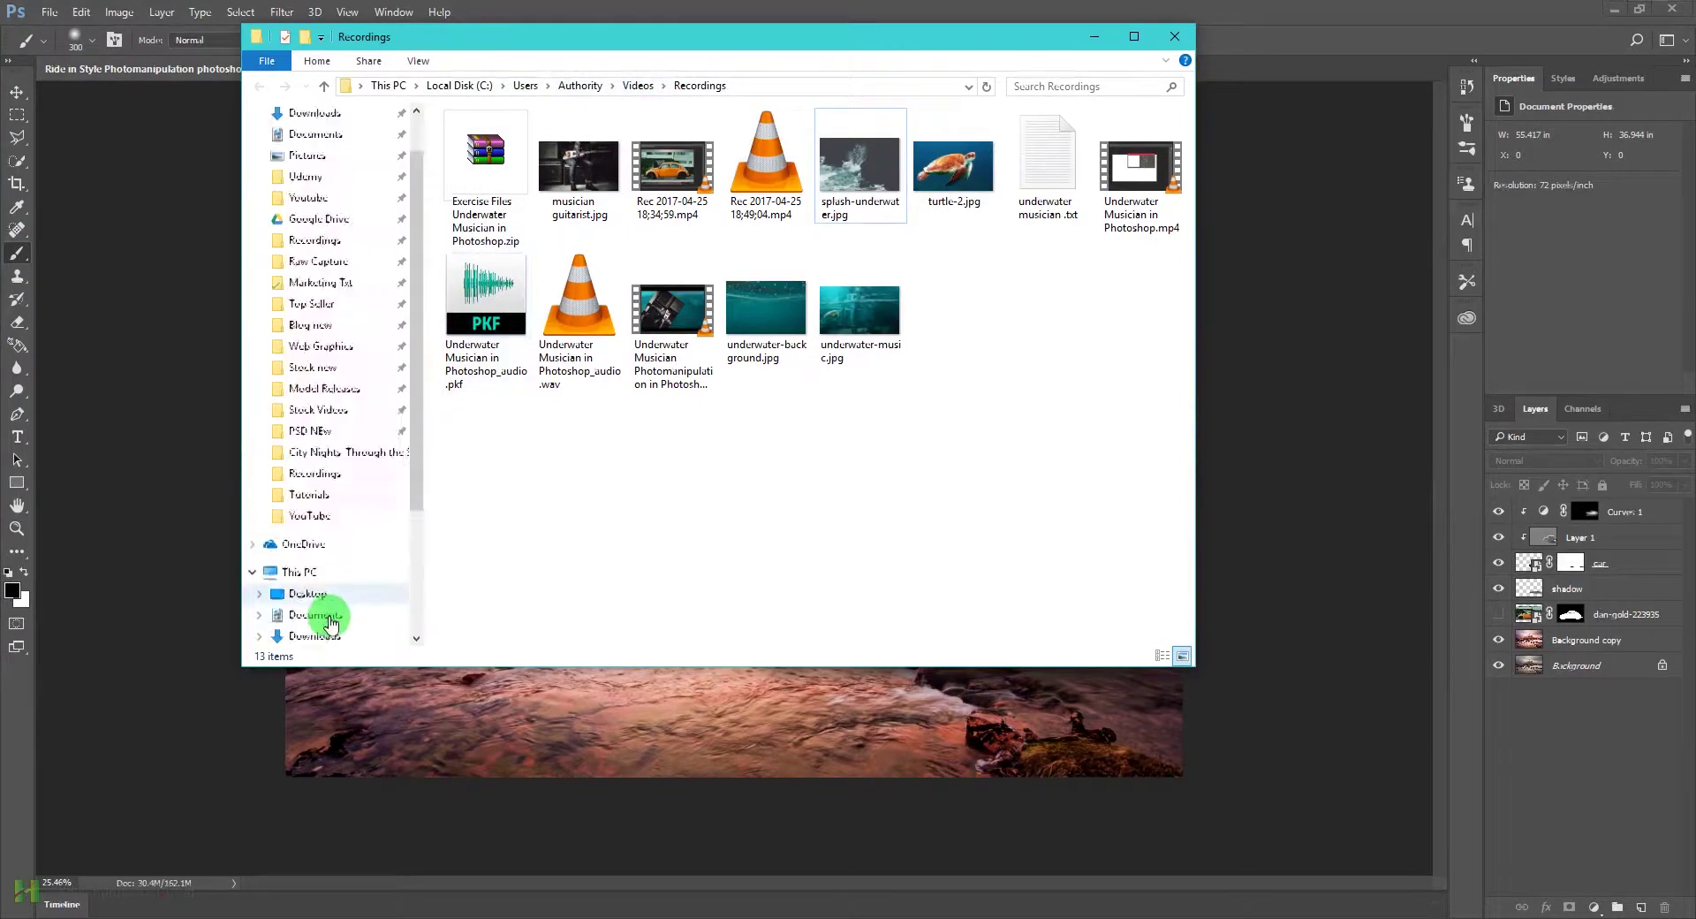
{"action": "left_click", "coordinate": [334, 554]}
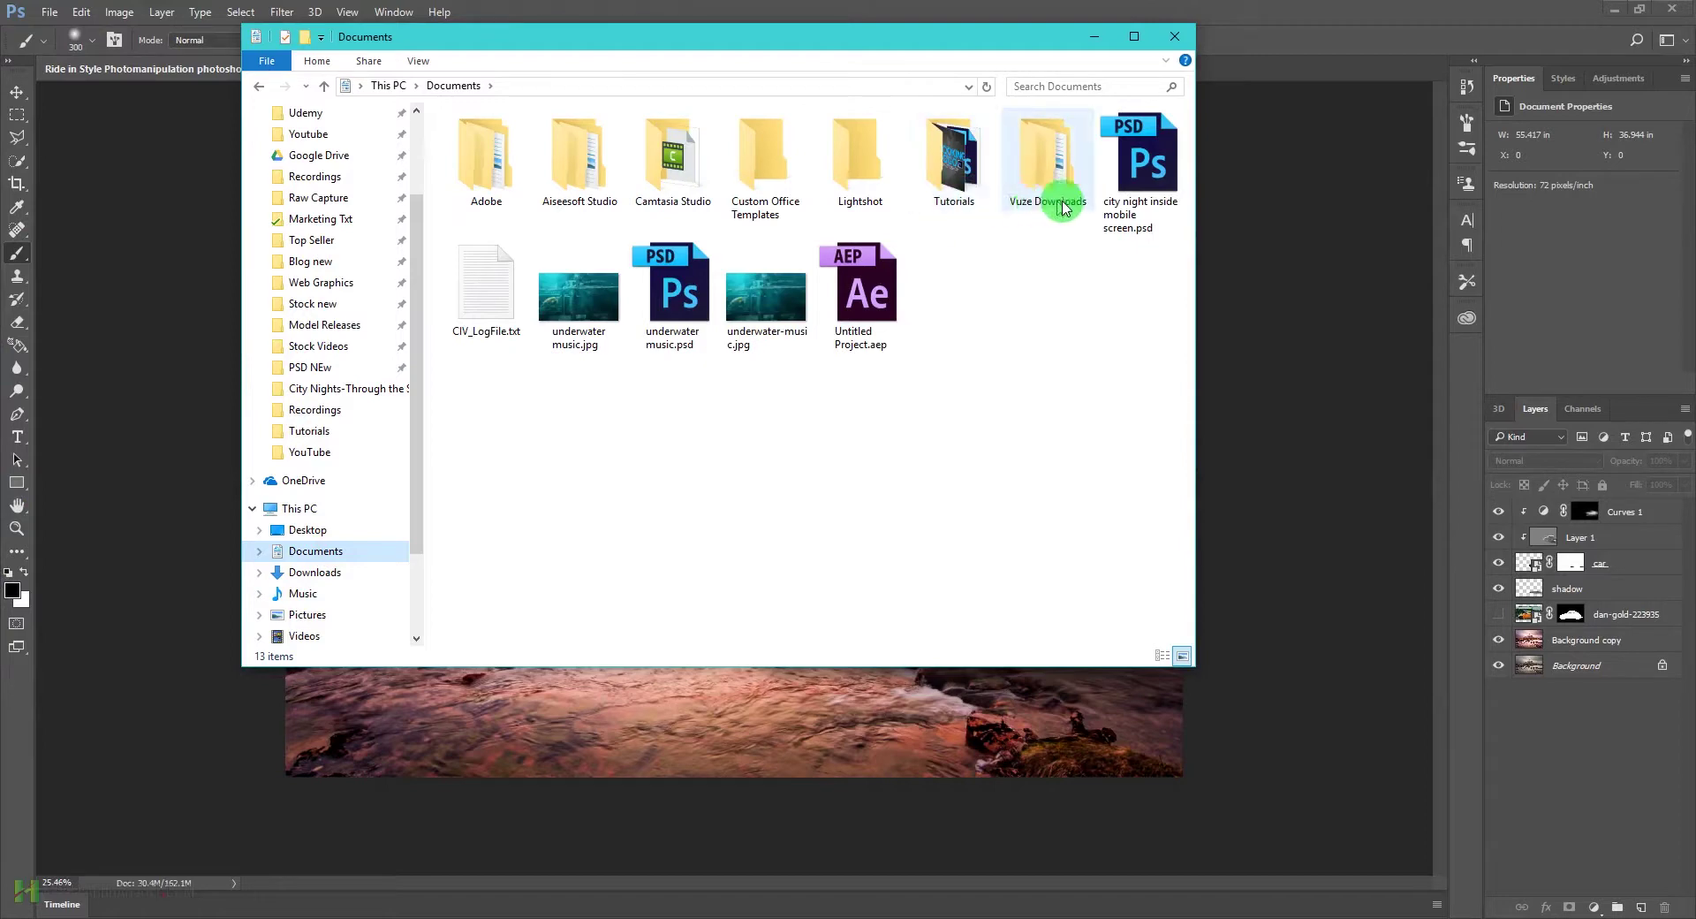
{"action": "double_click", "coordinate": [972, 173]}
{"action": "double_click", "coordinate": [578, 168]}
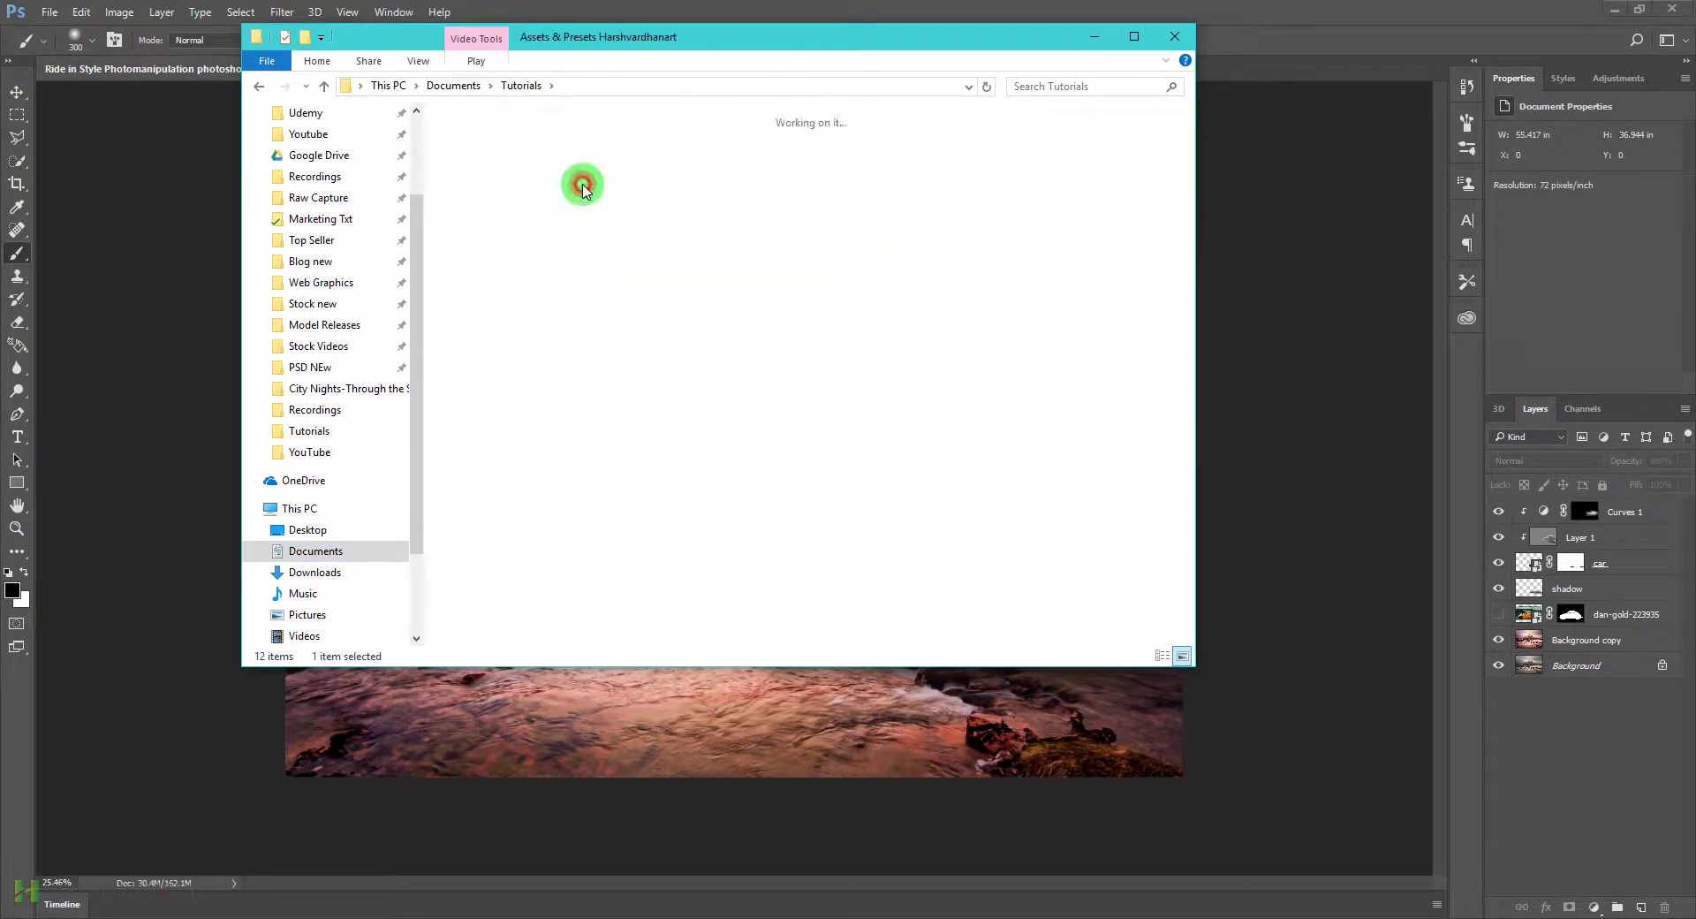
{"action": "left_click", "coordinate": [529, 86]}
{"action": "double_click", "coordinate": [866, 193]}
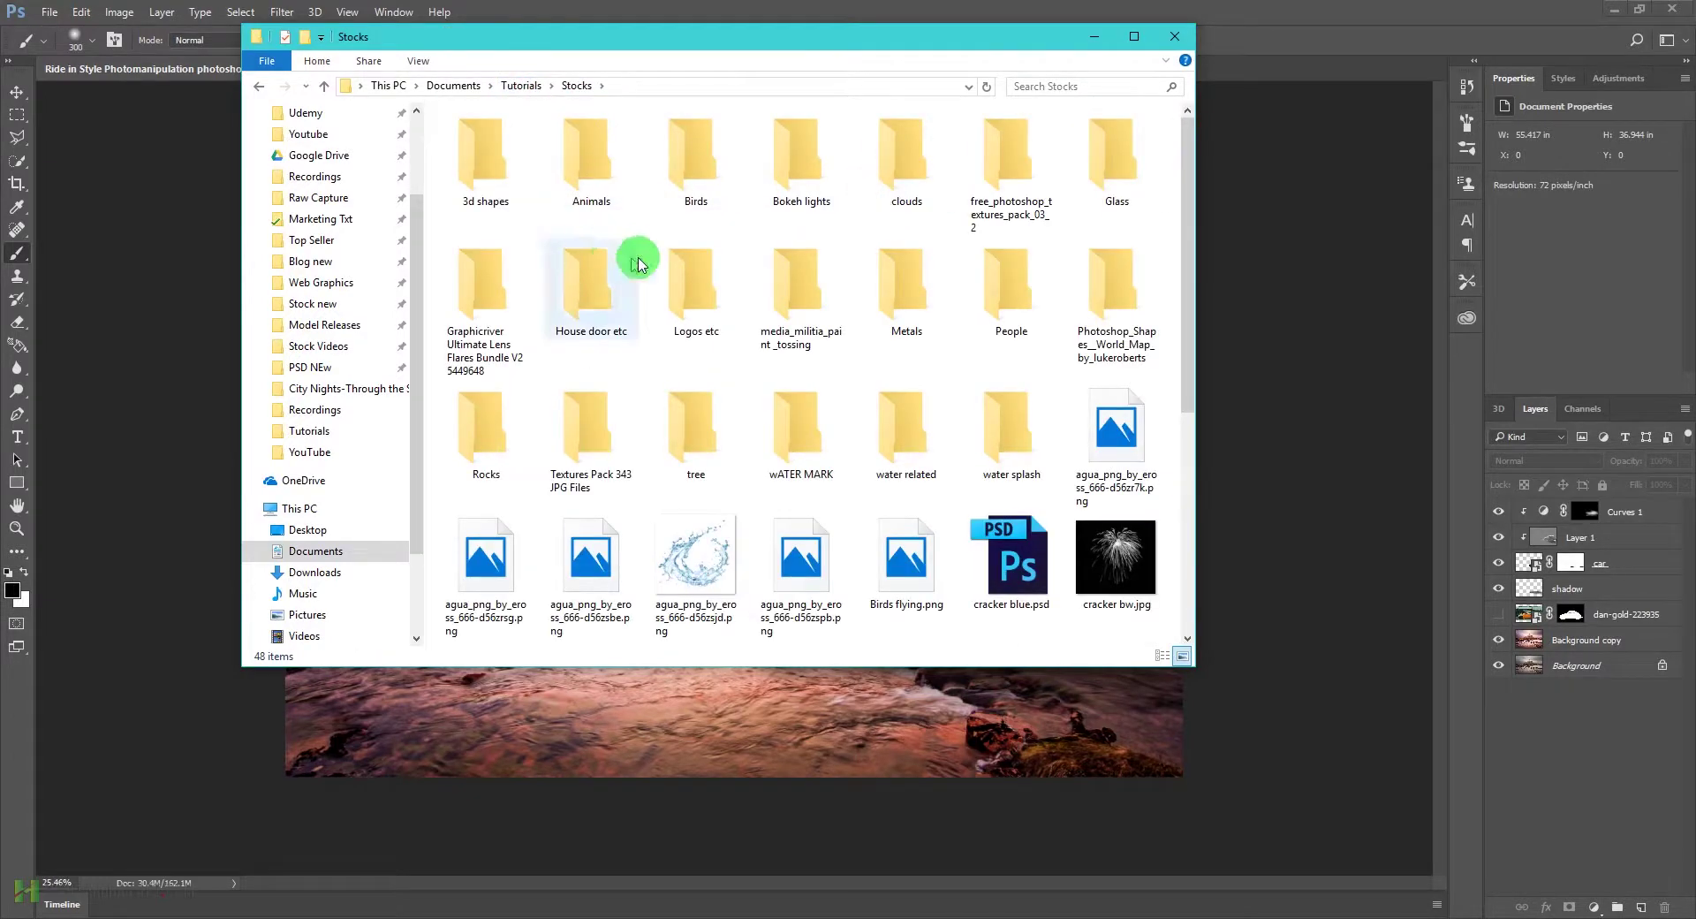
{"action": "left_click", "coordinate": [689, 168]}
{"action": "double_click", "coordinate": [690, 168]}
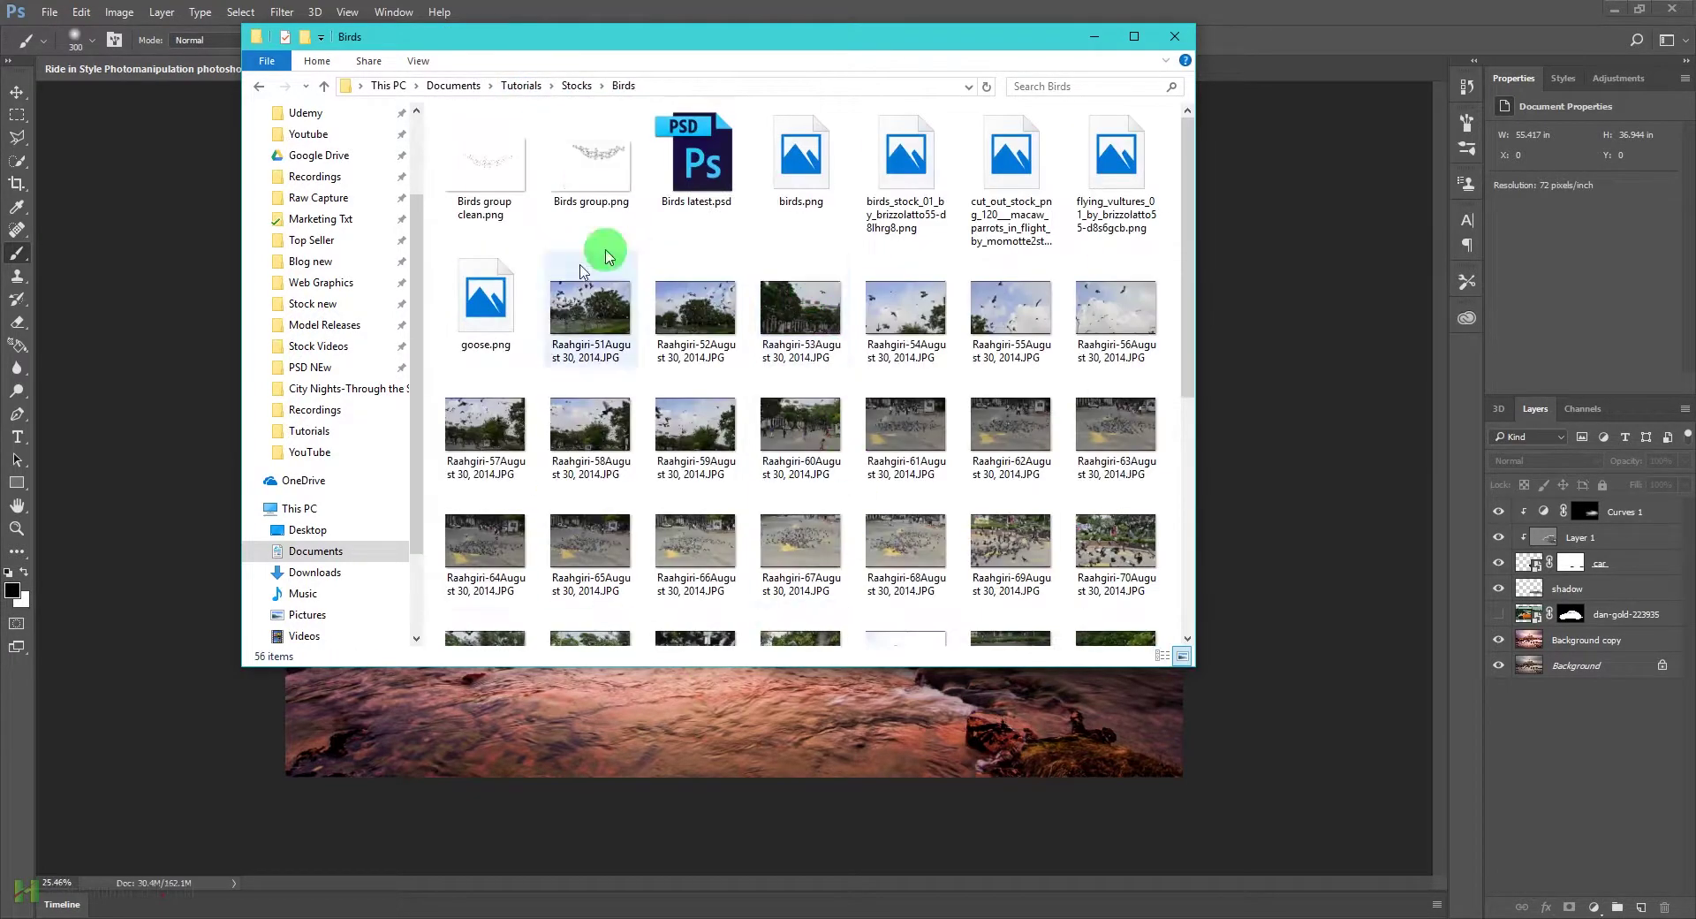
Step: Place birds_stock_01_by_brizzolatto55-d8lhrg8.png into the composition and scale it to about 26% in the sky above the mountain peak
{"action": "left_click", "coordinate": [914, 171]}
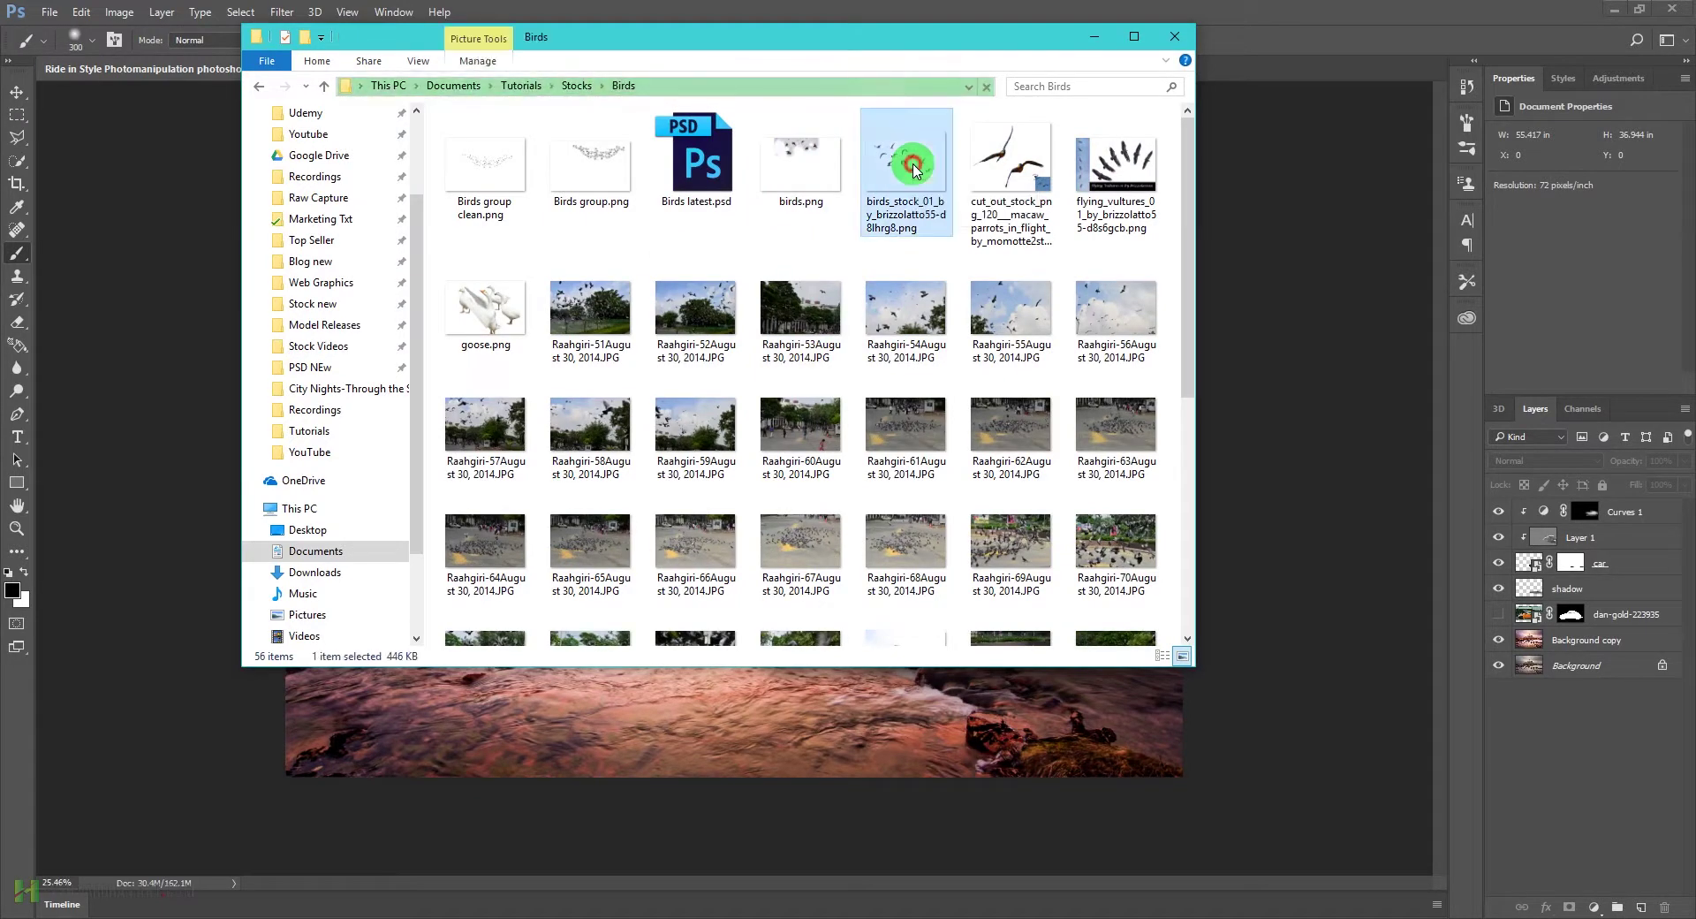
{"action": "left_click", "coordinate": [1330, 226]}
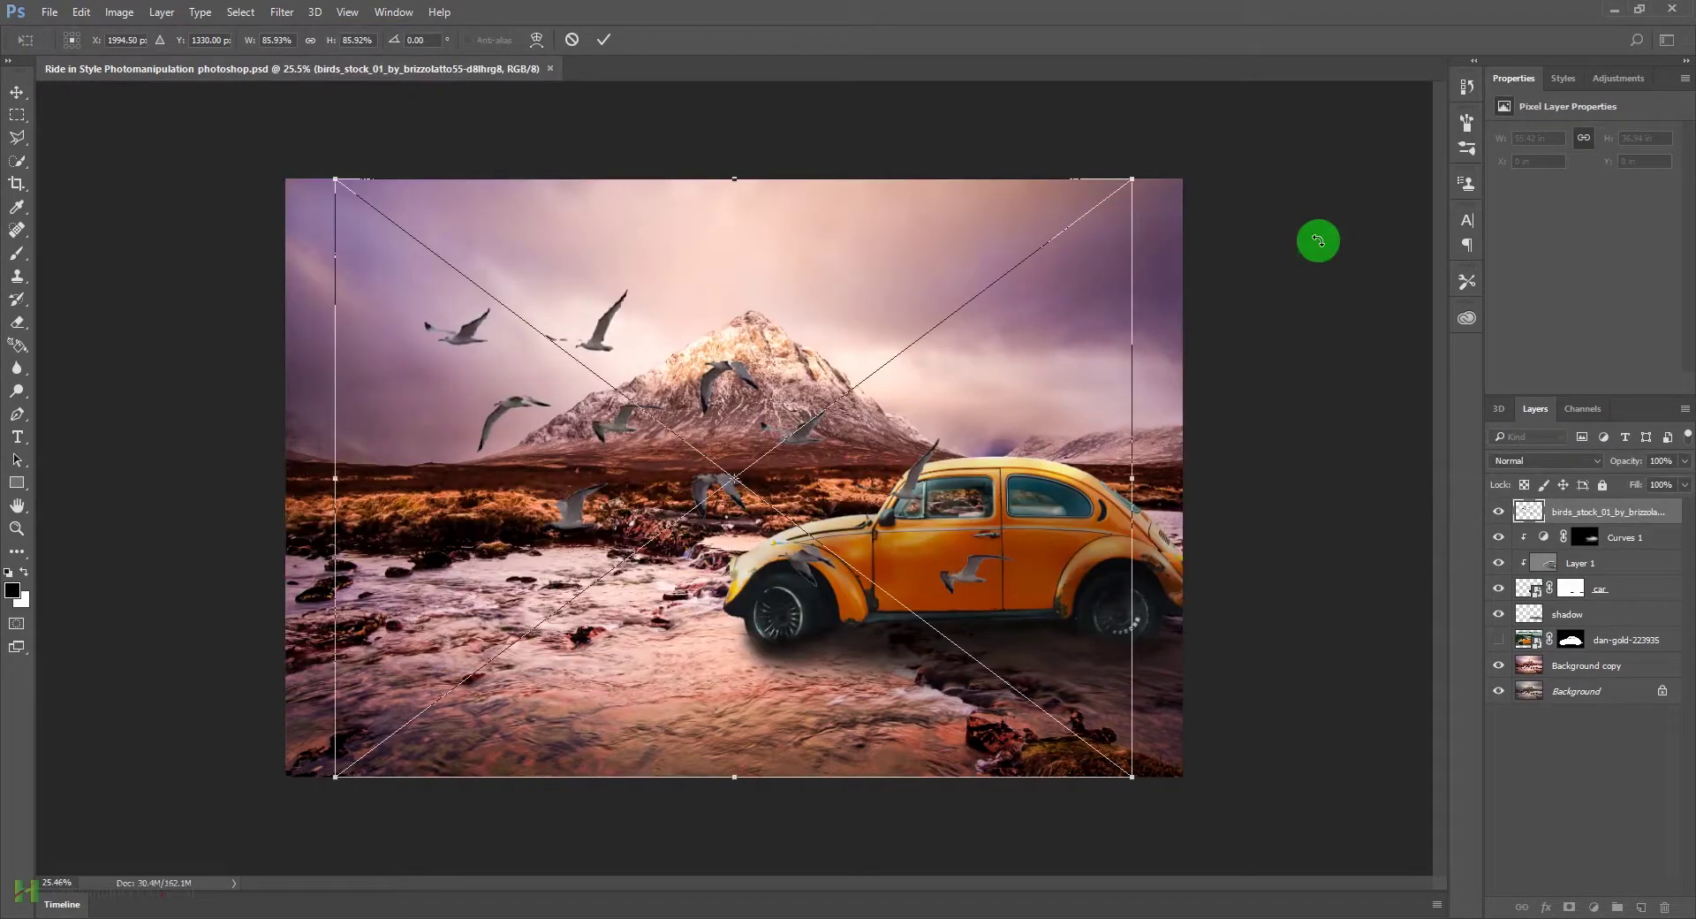
{"action": "left_click_drag", "start_coordinate": [1128, 177], "coordinate": [862, 364]}
{"action": "left_click_drag", "start_coordinate": [810, 484], "coordinate": [819, 283]}
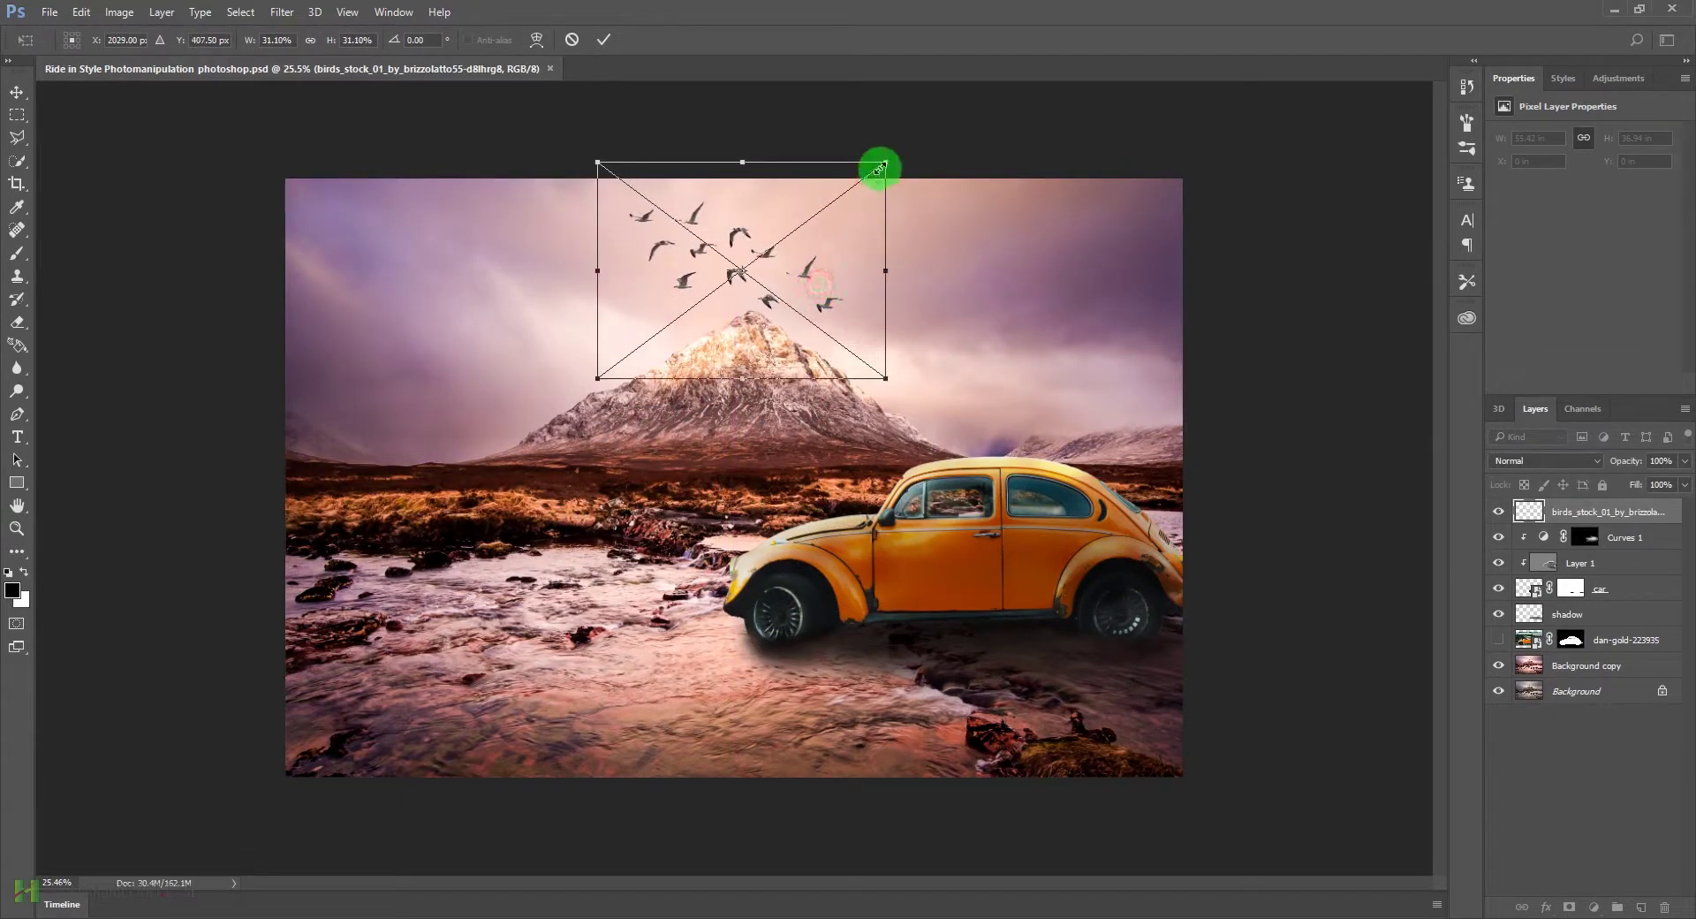
{"action": "left_click_drag", "start_coordinate": [885, 164], "coordinate": [865, 181]}
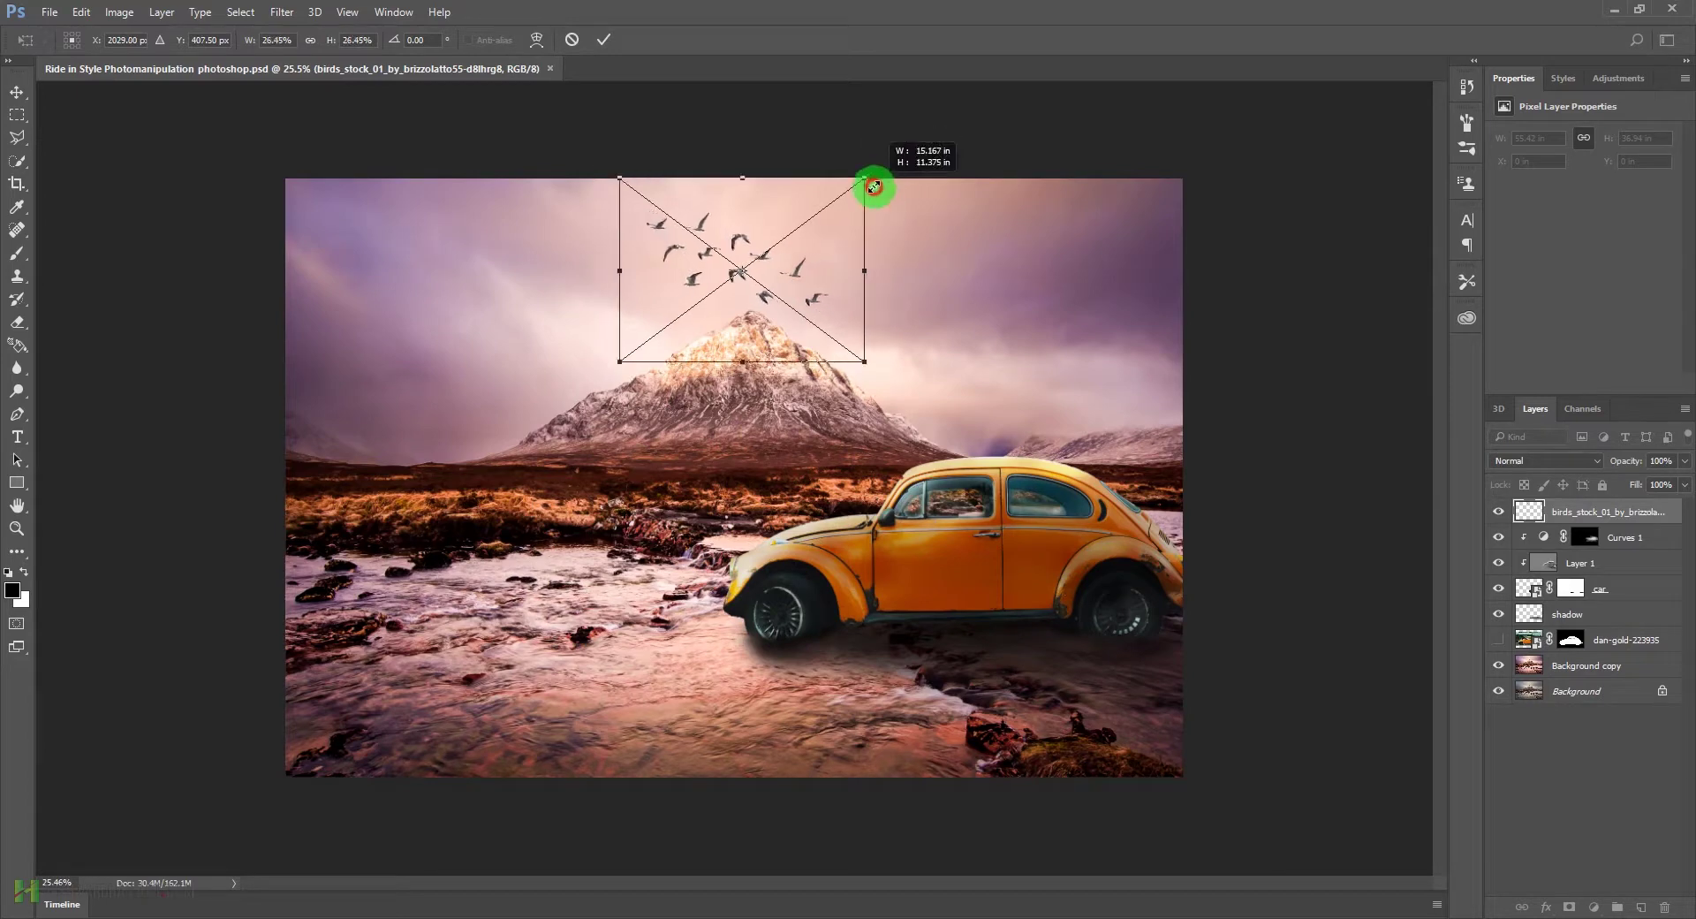
{"action": "left_click", "coordinate": [606, 44]}
{"action": "key", "text": "b"}
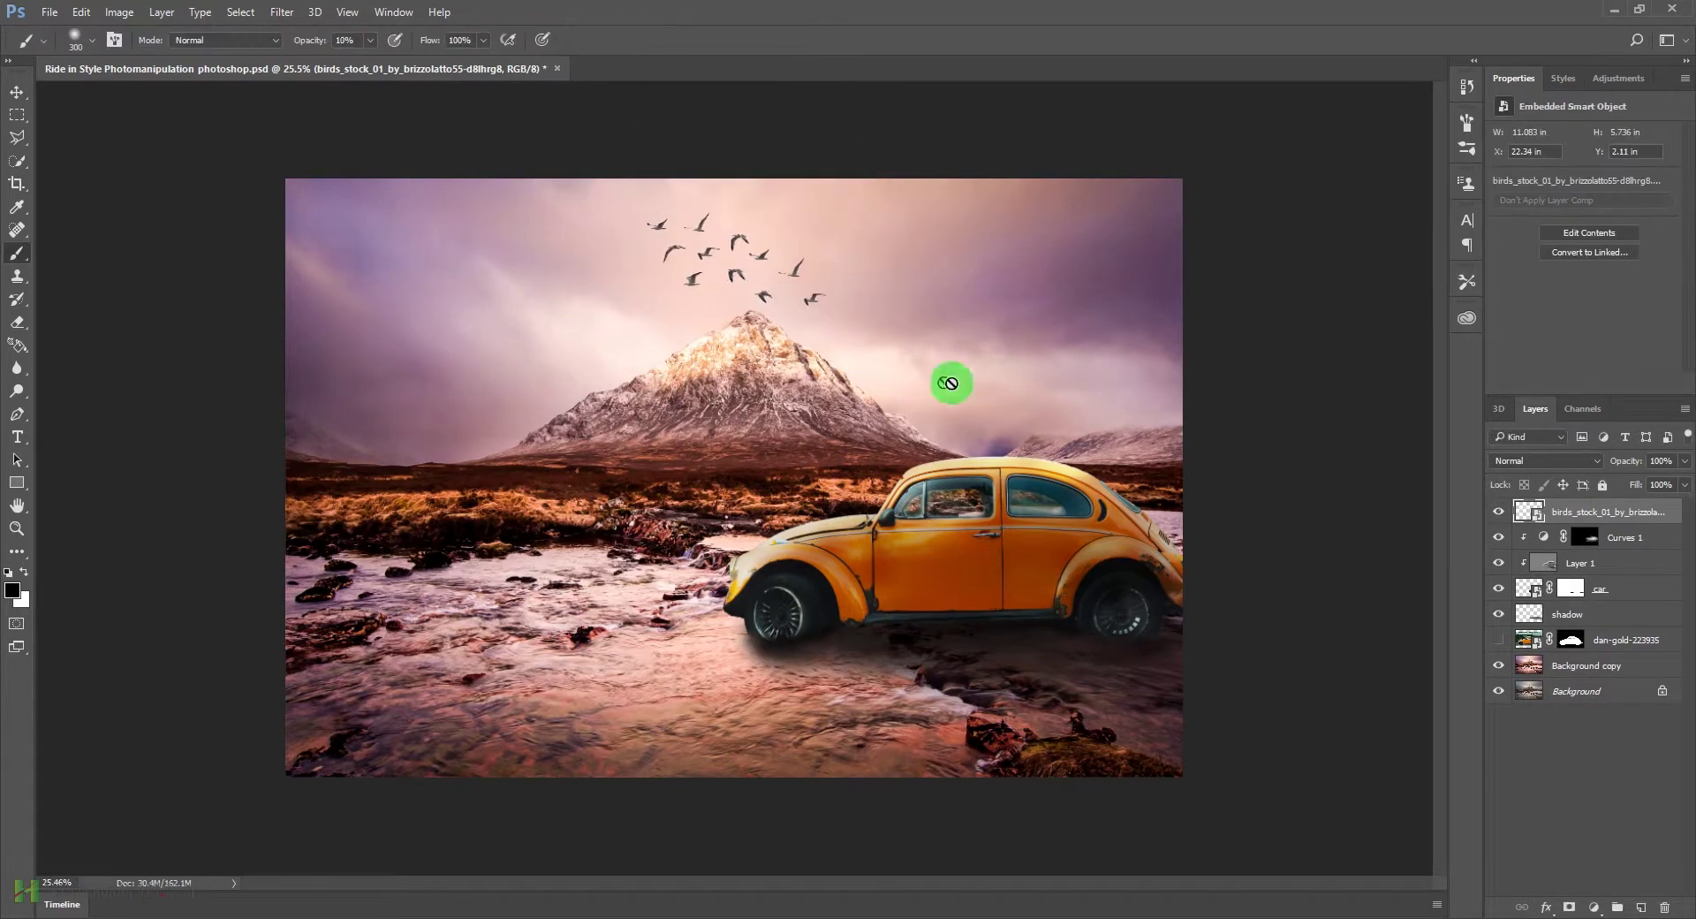
Step: Try Overlay and Multiply on the birds layer, settling on the Darken blend mode with 55% opacity
{"action": "left_click", "coordinate": [1595, 461]}
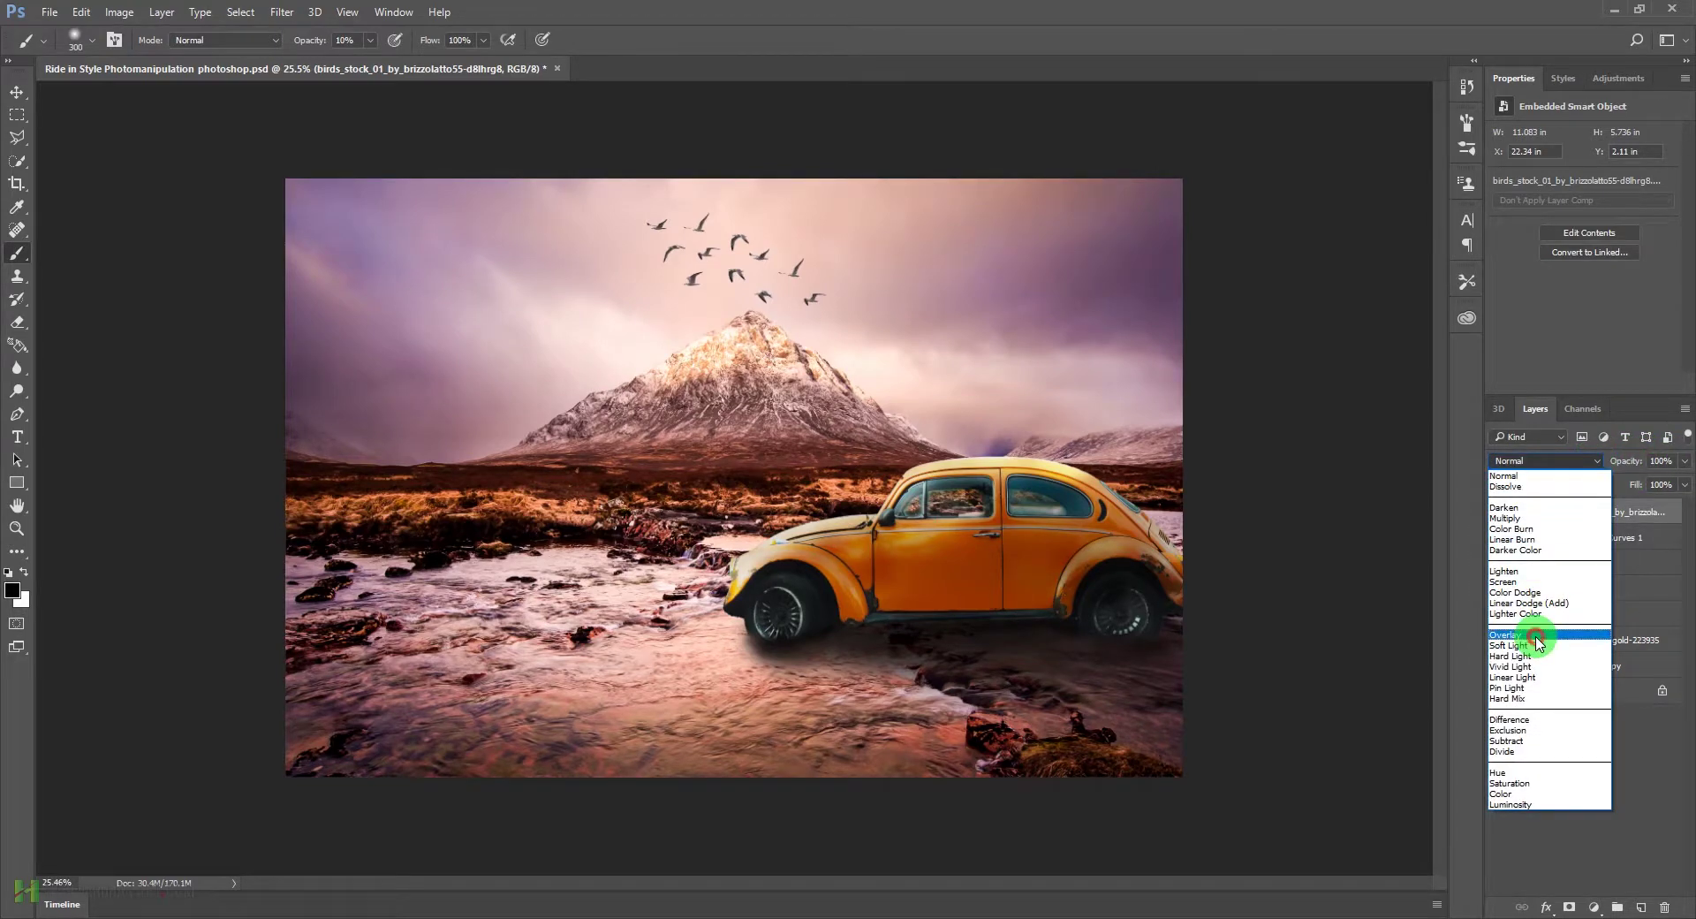
{"action": "left_click", "coordinate": [1536, 639]}
{"action": "left_click", "coordinate": [1555, 461]}
{"action": "left_click", "coordinate": [1519, 518]}
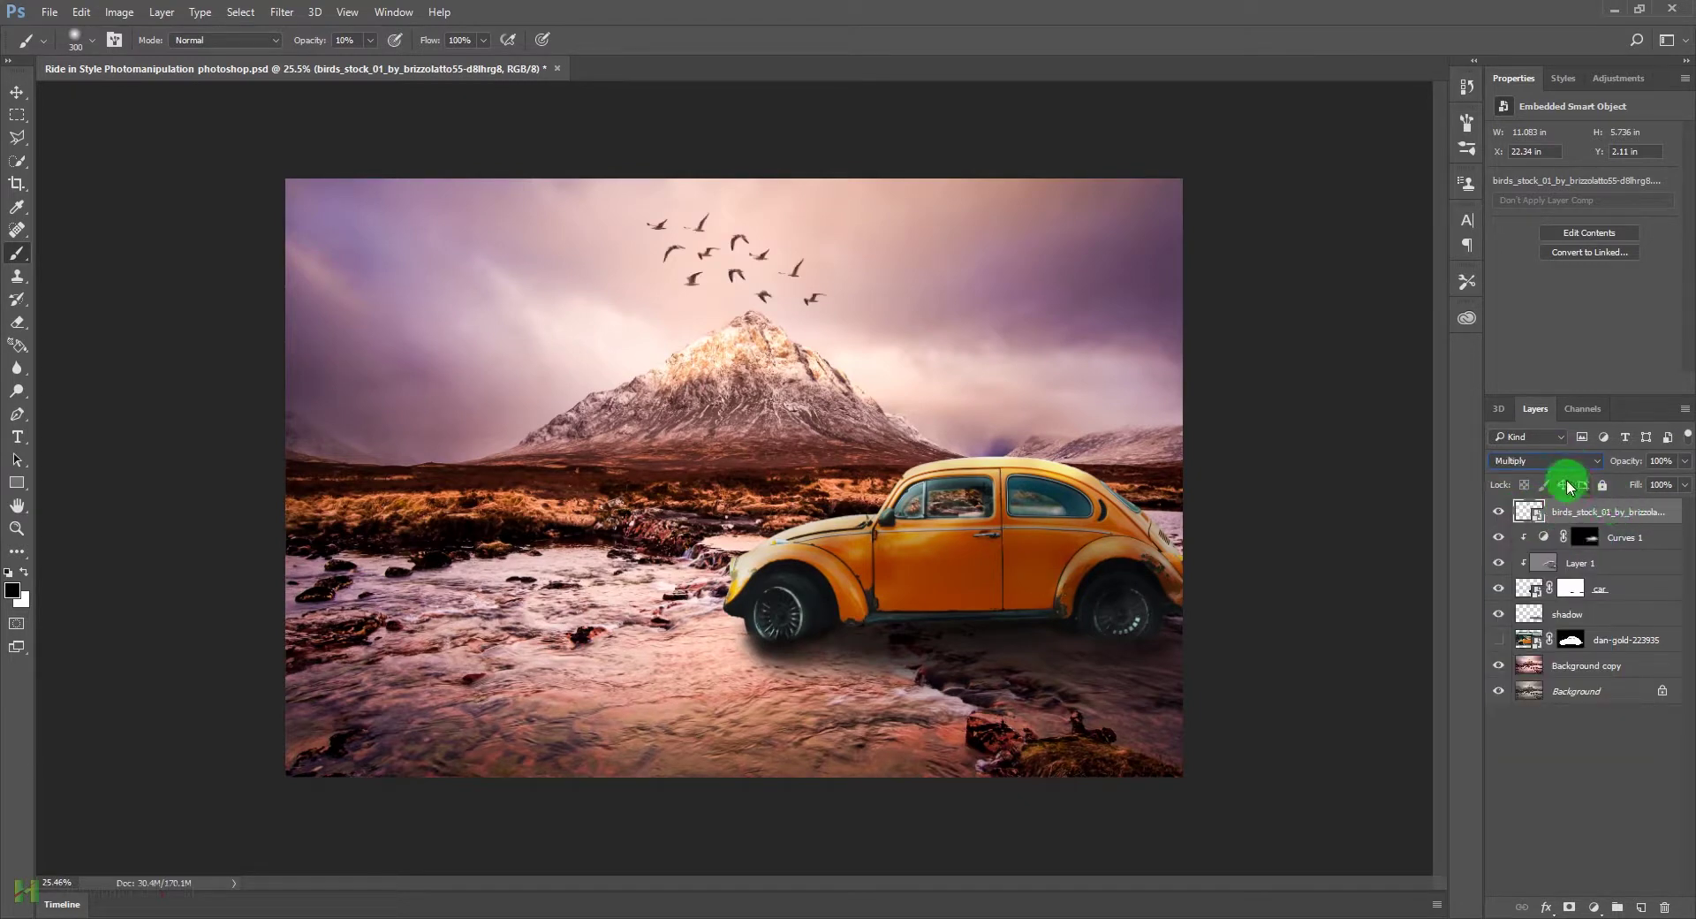
{"action": "left_click", "coordinate": [1558, 460]}
{"action": "left_click", "coordinate": [1542, 509]}
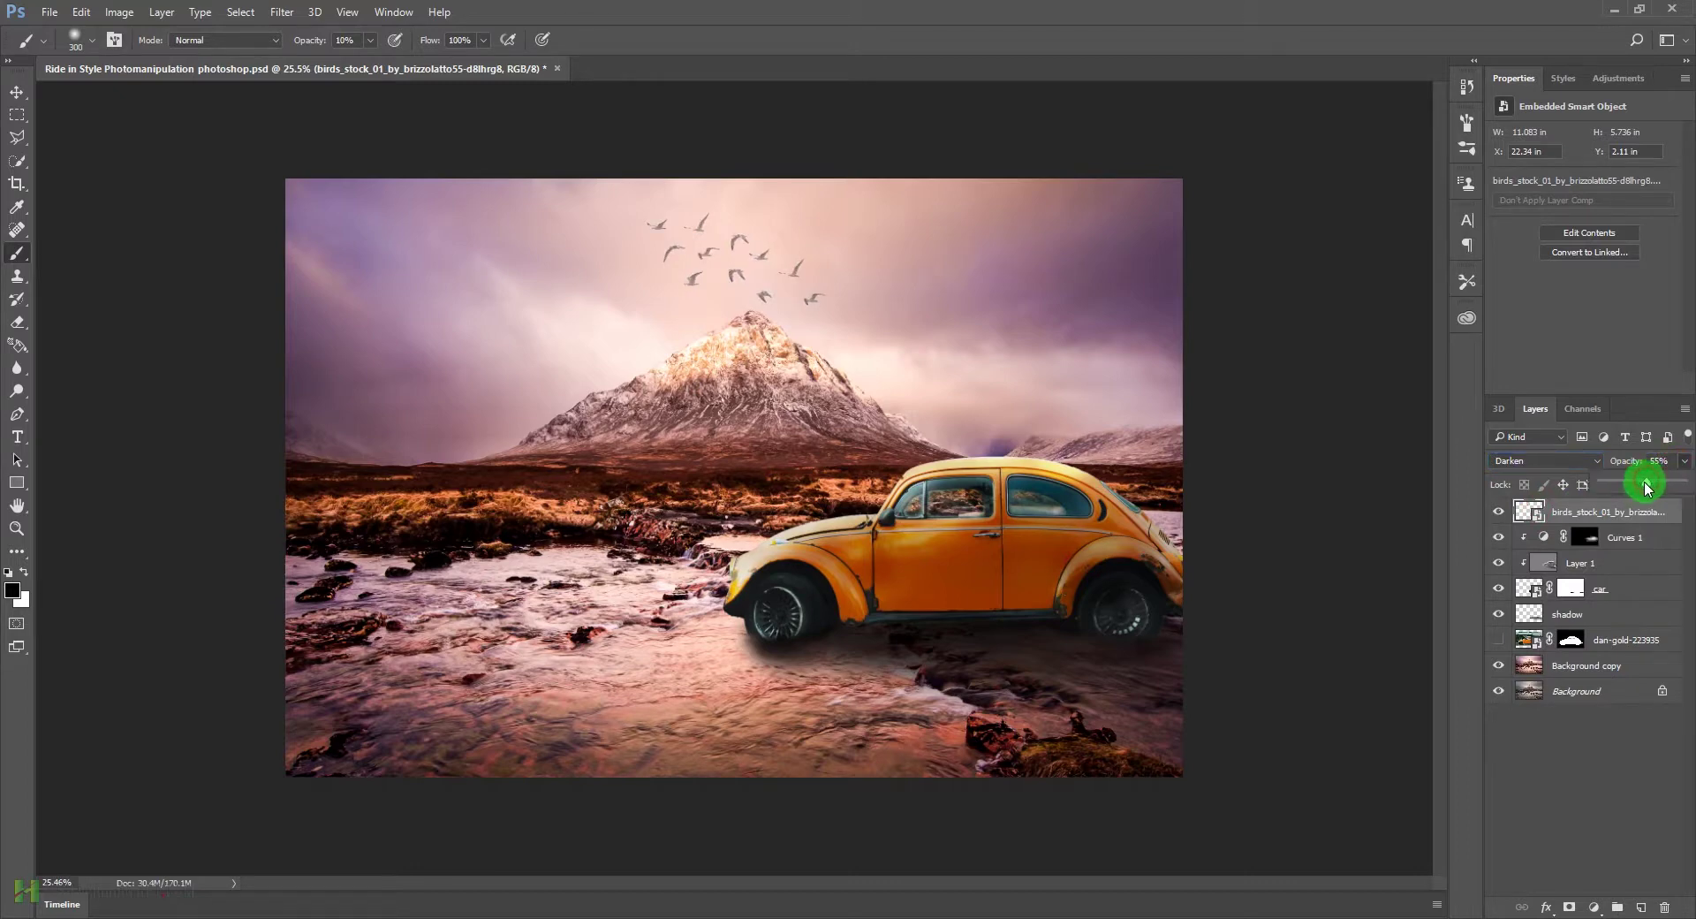
Step: Shrink the flock of birds to about 4.65 by 2.40 in and place it in the sky left of the peak
{"action": "key", "text": "ctrl+t"}
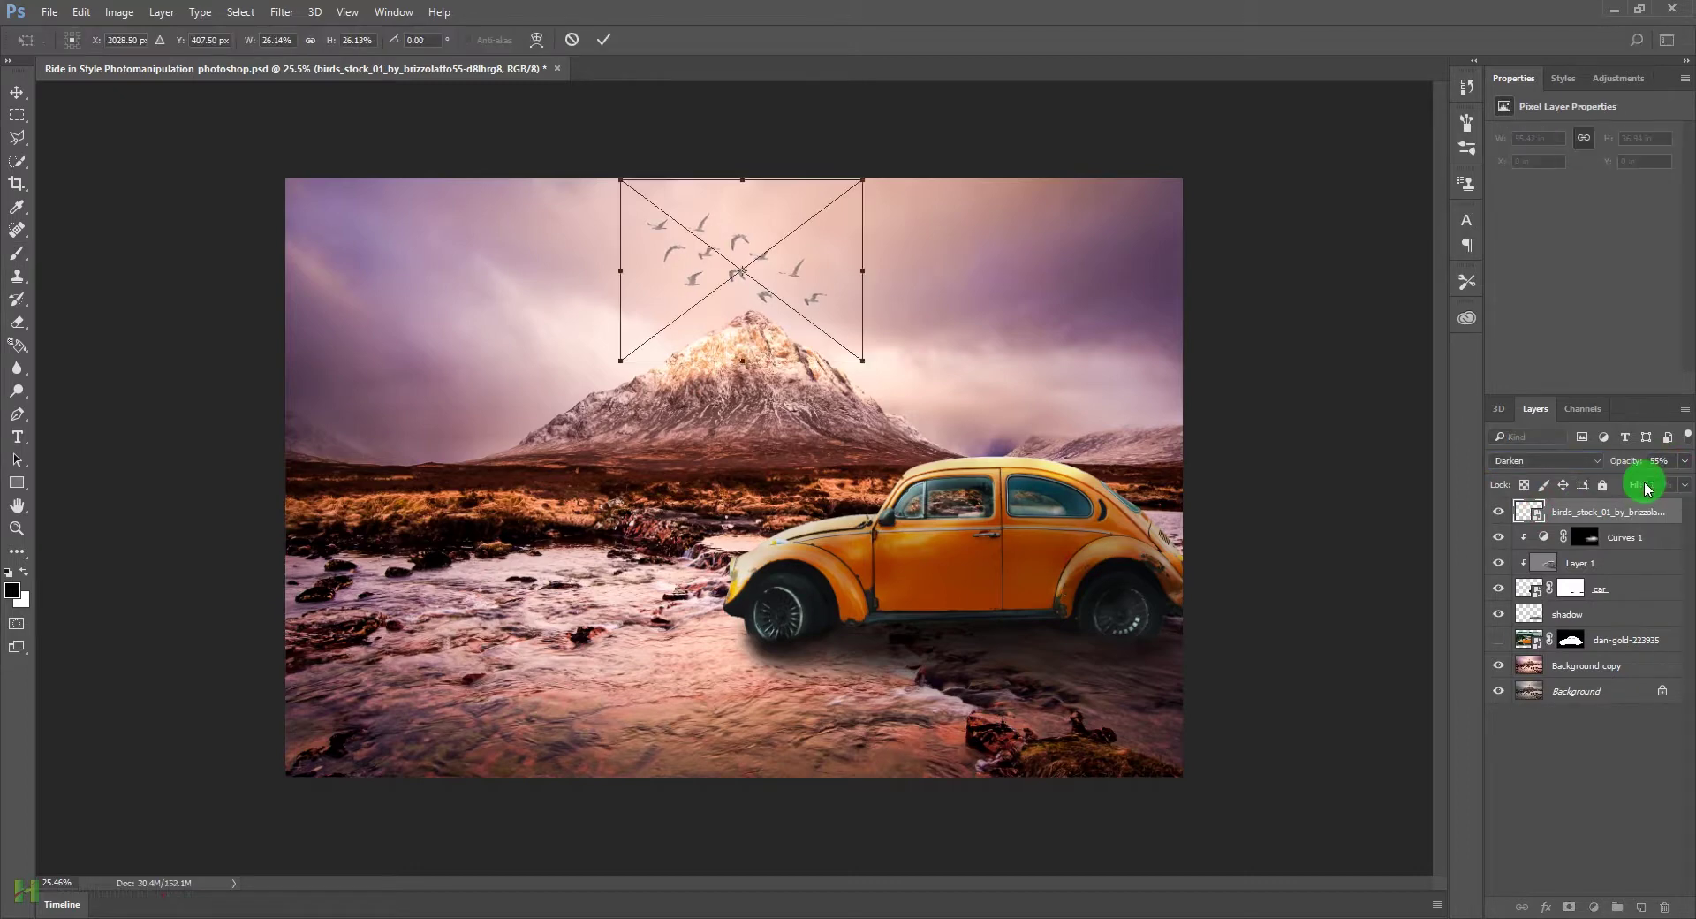
{"action": "left_click_drag", "start_coordinate": [862, 360], "coordinate": [572, 244]}
{"action": "key", "text": "Return"}
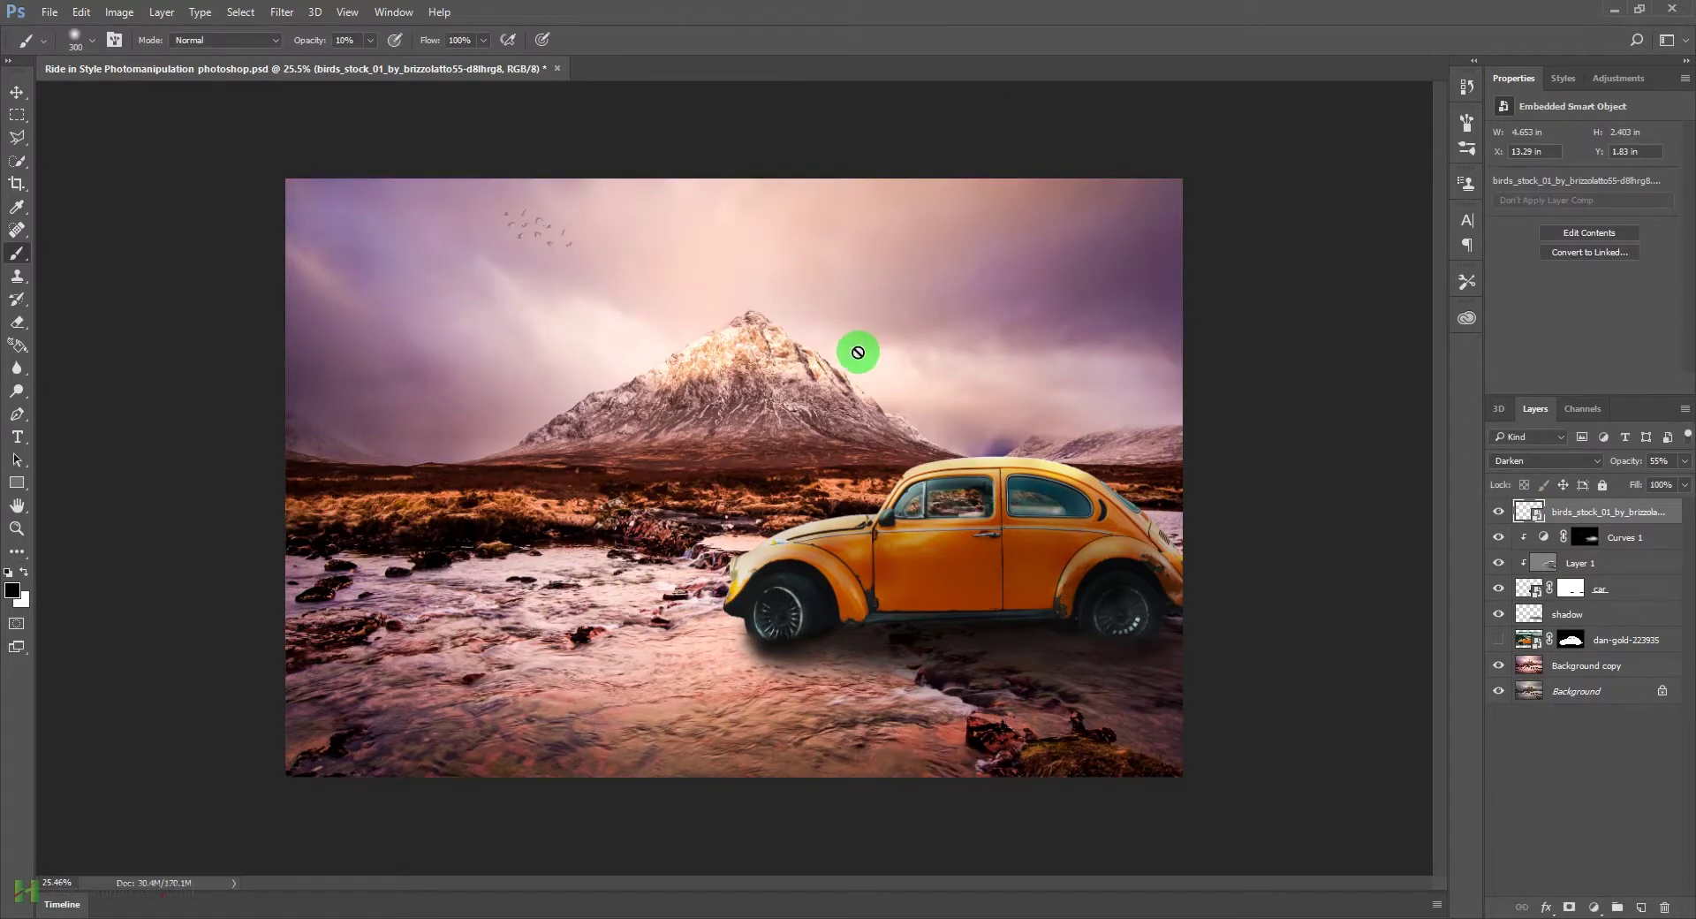
Step: Switch to File Explorer, browse the Stocks and Stock new folders, and place Birds group clean.png in the sky above the mountain peak
{"action": "key", "text": "alt+Tab"}
{"action": "left_click", "coordinate": [565, 389]}
{"action": "left_click", "coordinate": [575, 83]}
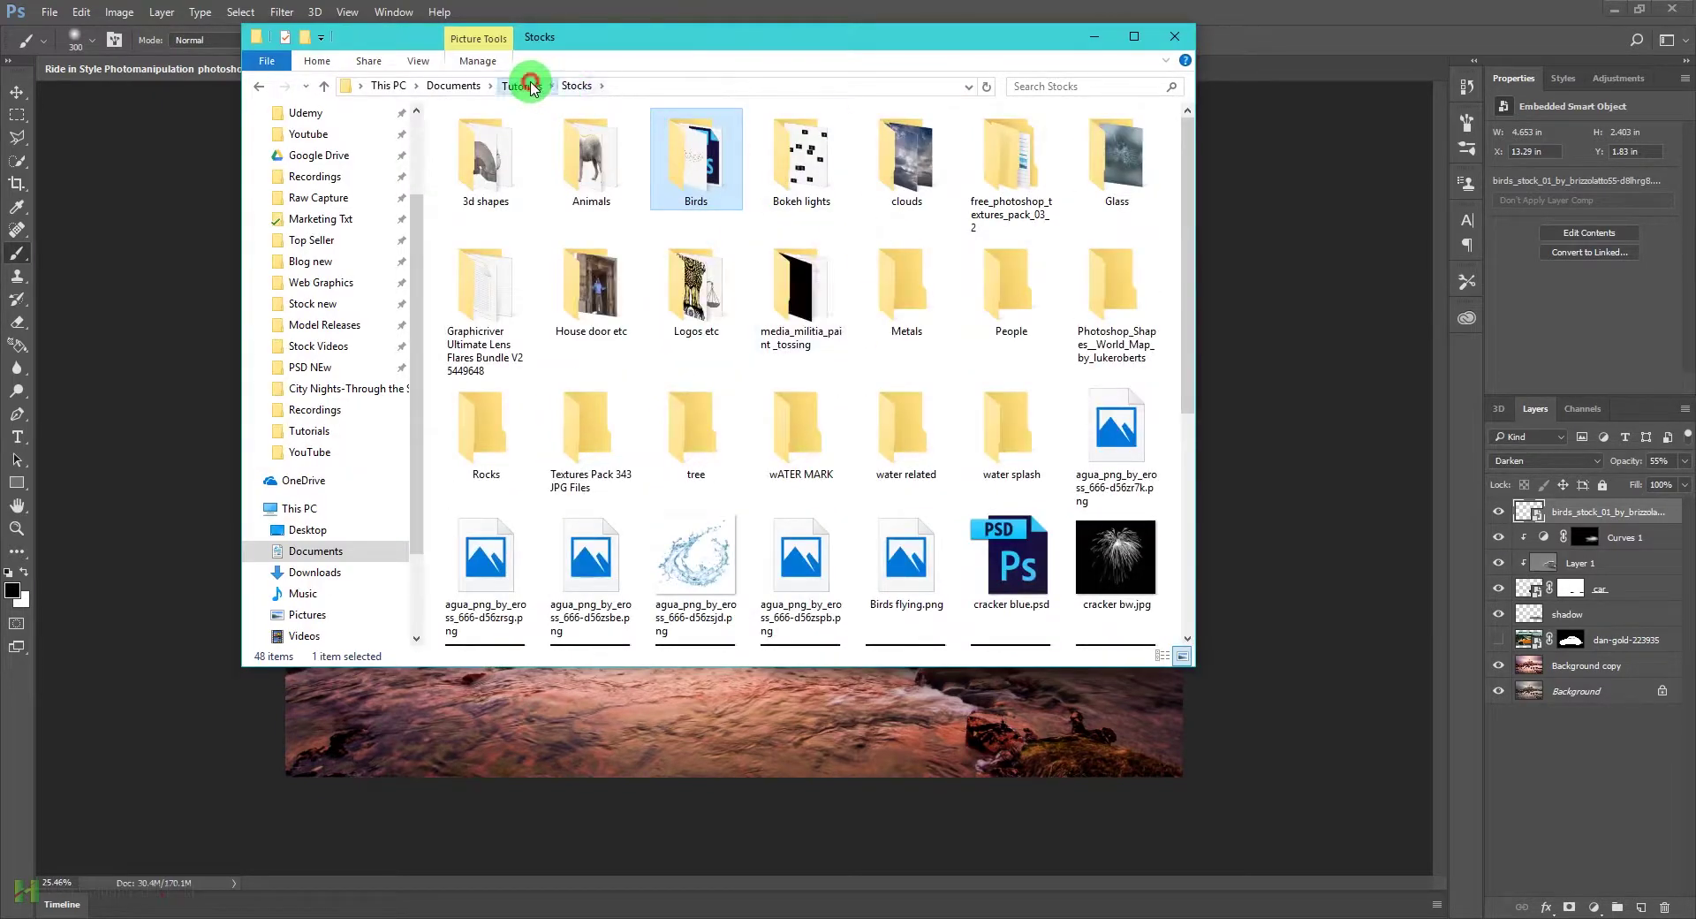
{"action": "left_click", "coordinate": [529, 84]}
{"action": "double_click", "coordinate": [757, 171]}
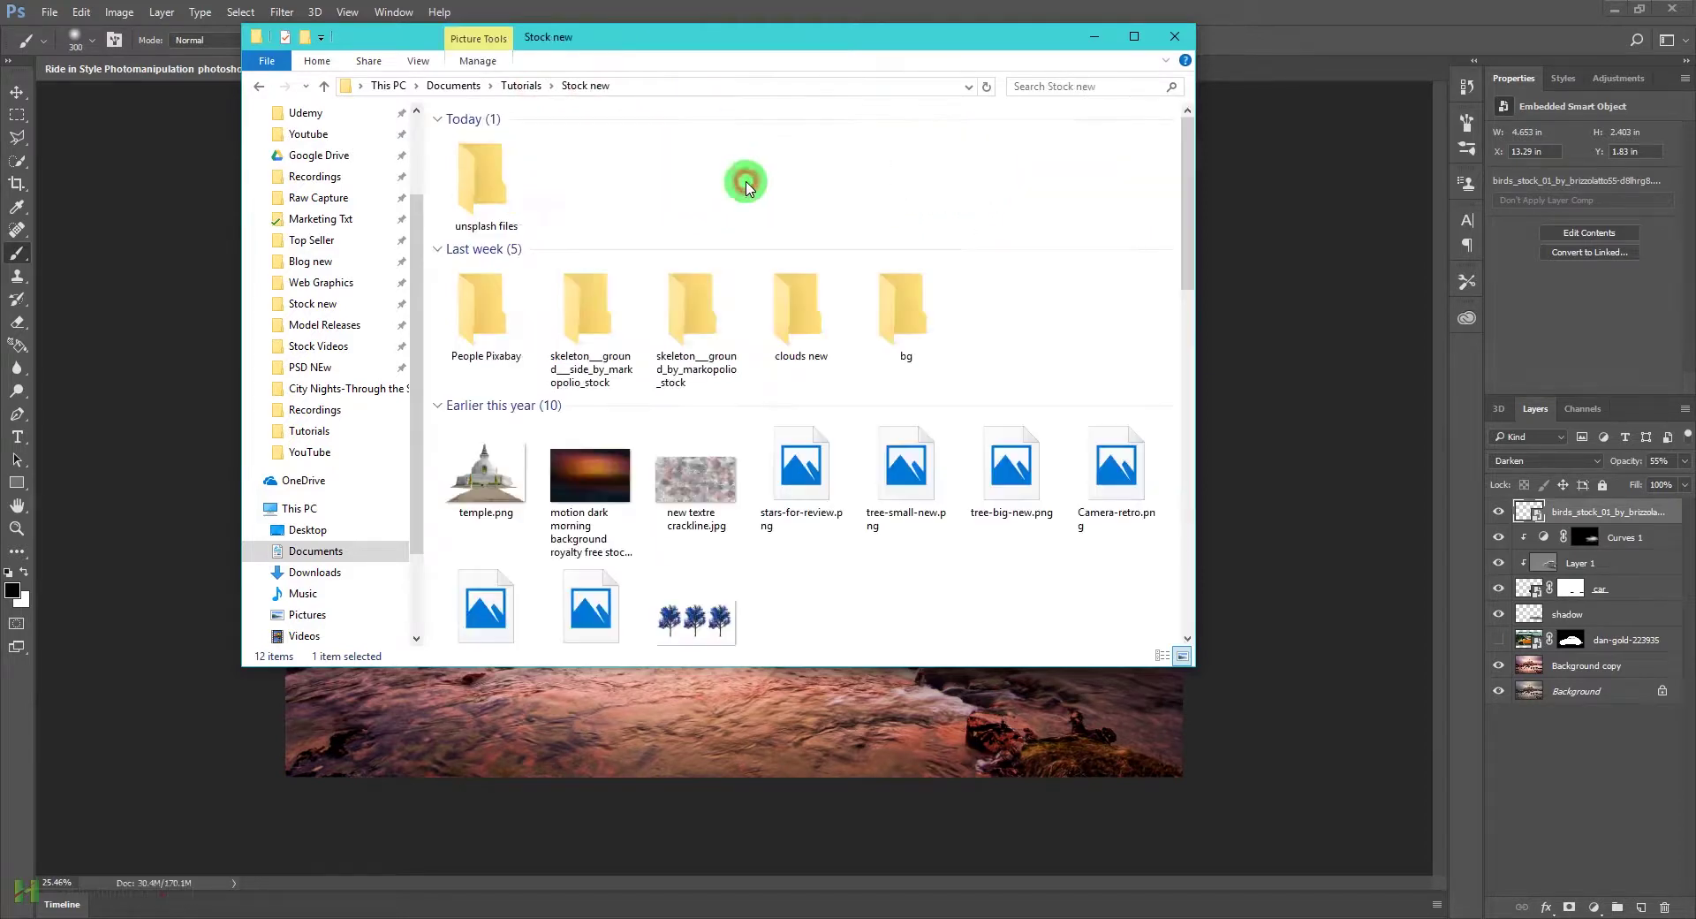
{"action": "left_click", "coordinate": [918, 316]}
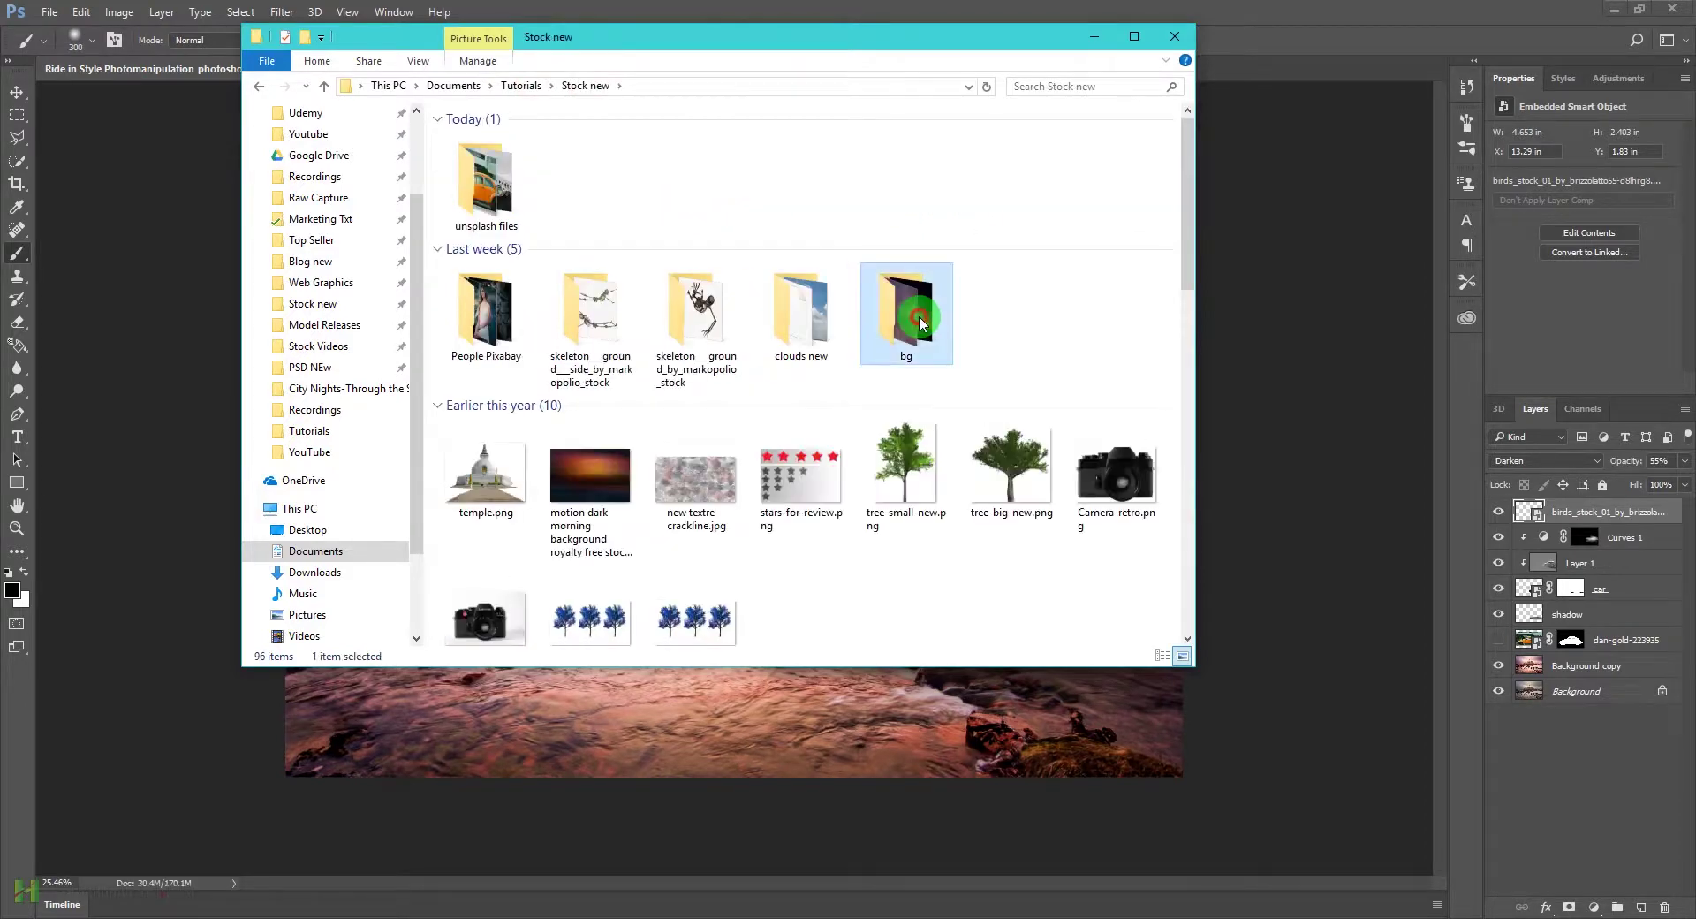
{"action": "scroll", "coordinate": [918, 318], "scroll_direction": "down", "scroll_amount": 5}
{"action": "scroll", "coordinate": [918, 319], "scroll_direction": "down", "scroll_amount": 10}
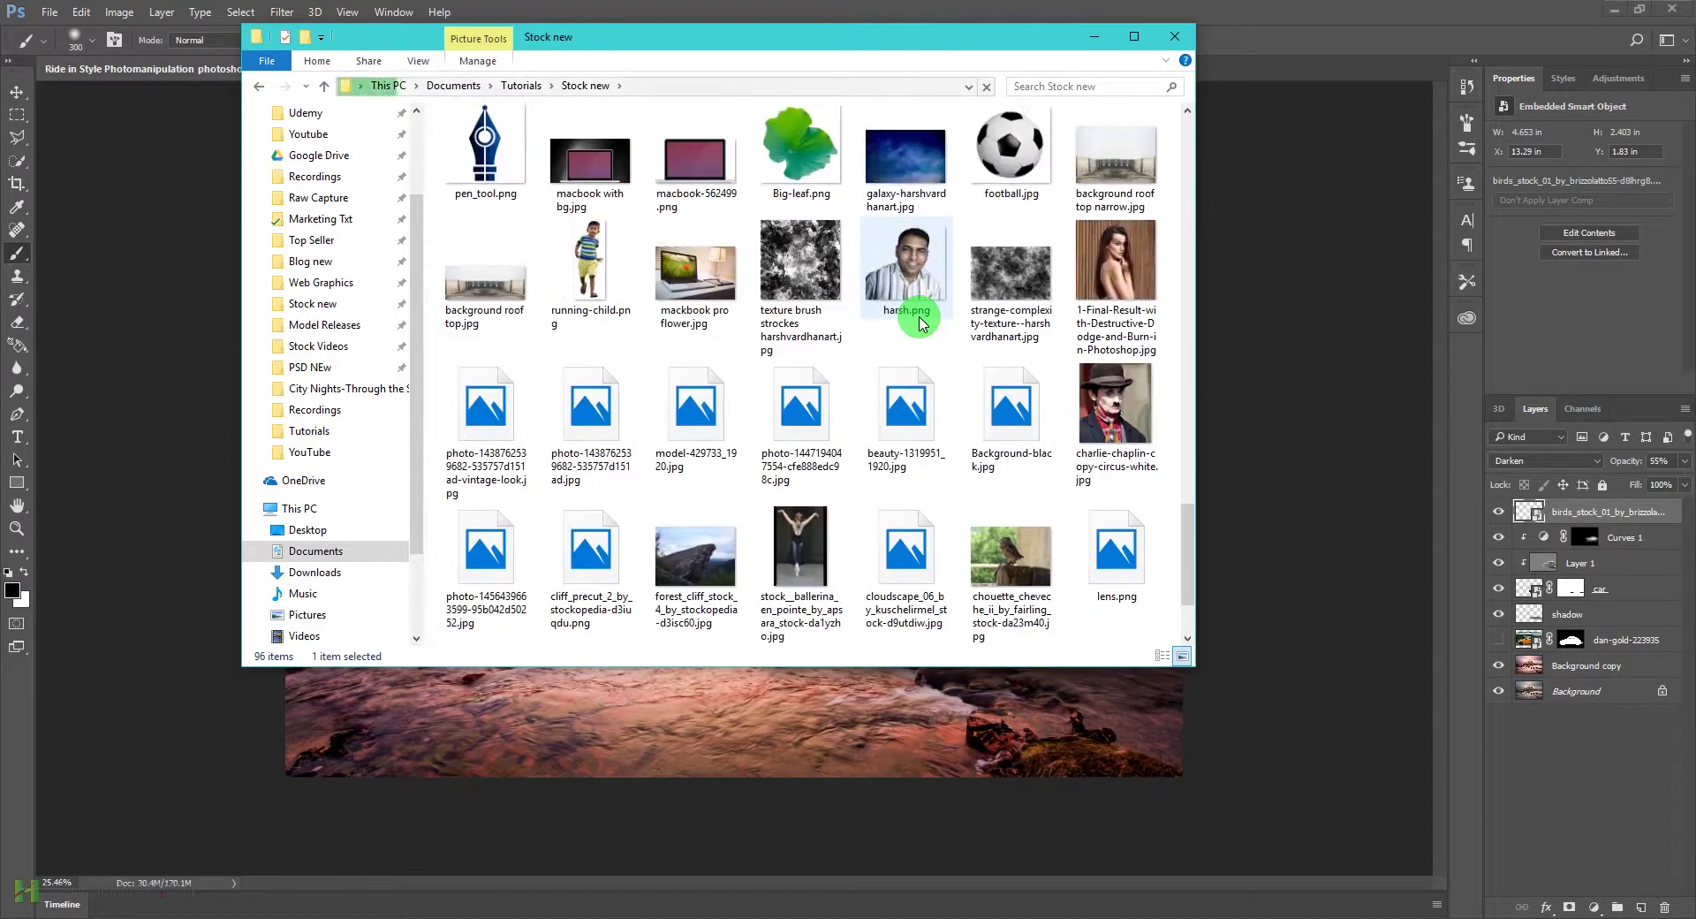
{"action": "scroll", "coordinate": [919, 323], "scroll_direction": "down", "scroll_amount": 2}
{"action": "scroll", "coordinate": [919, 322], "scroll_direction": "up", "scroll_amount": 15}
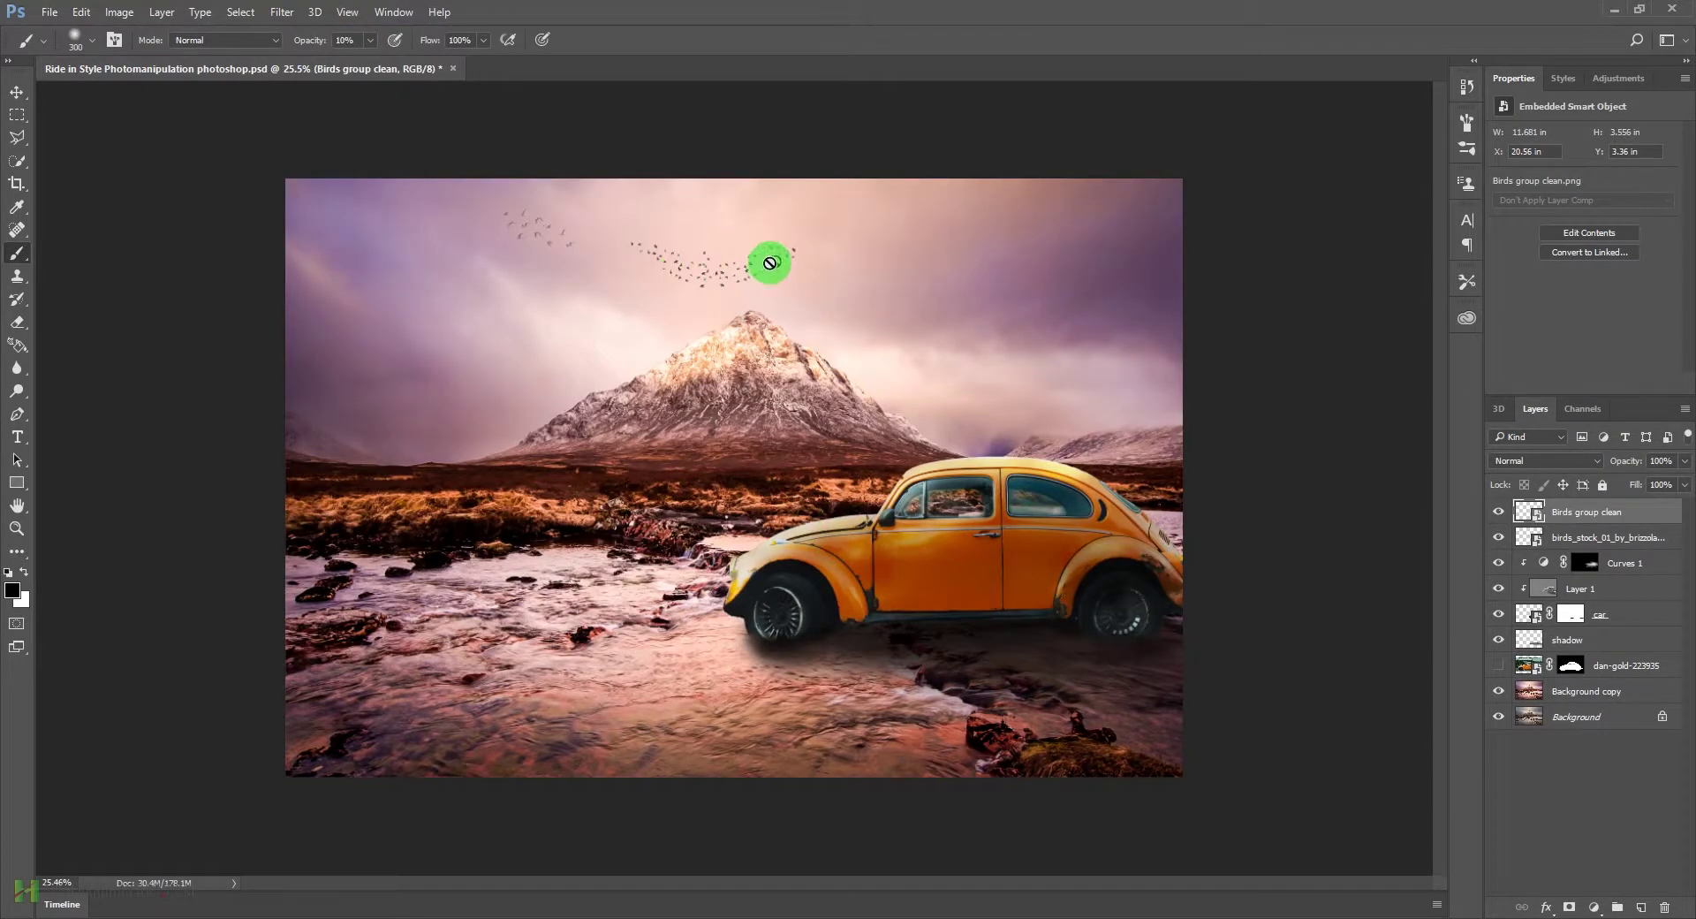
Step: Delete the birds_stock_01 layer with the earlier flock of birds
{"action": "key", "text": "v"}
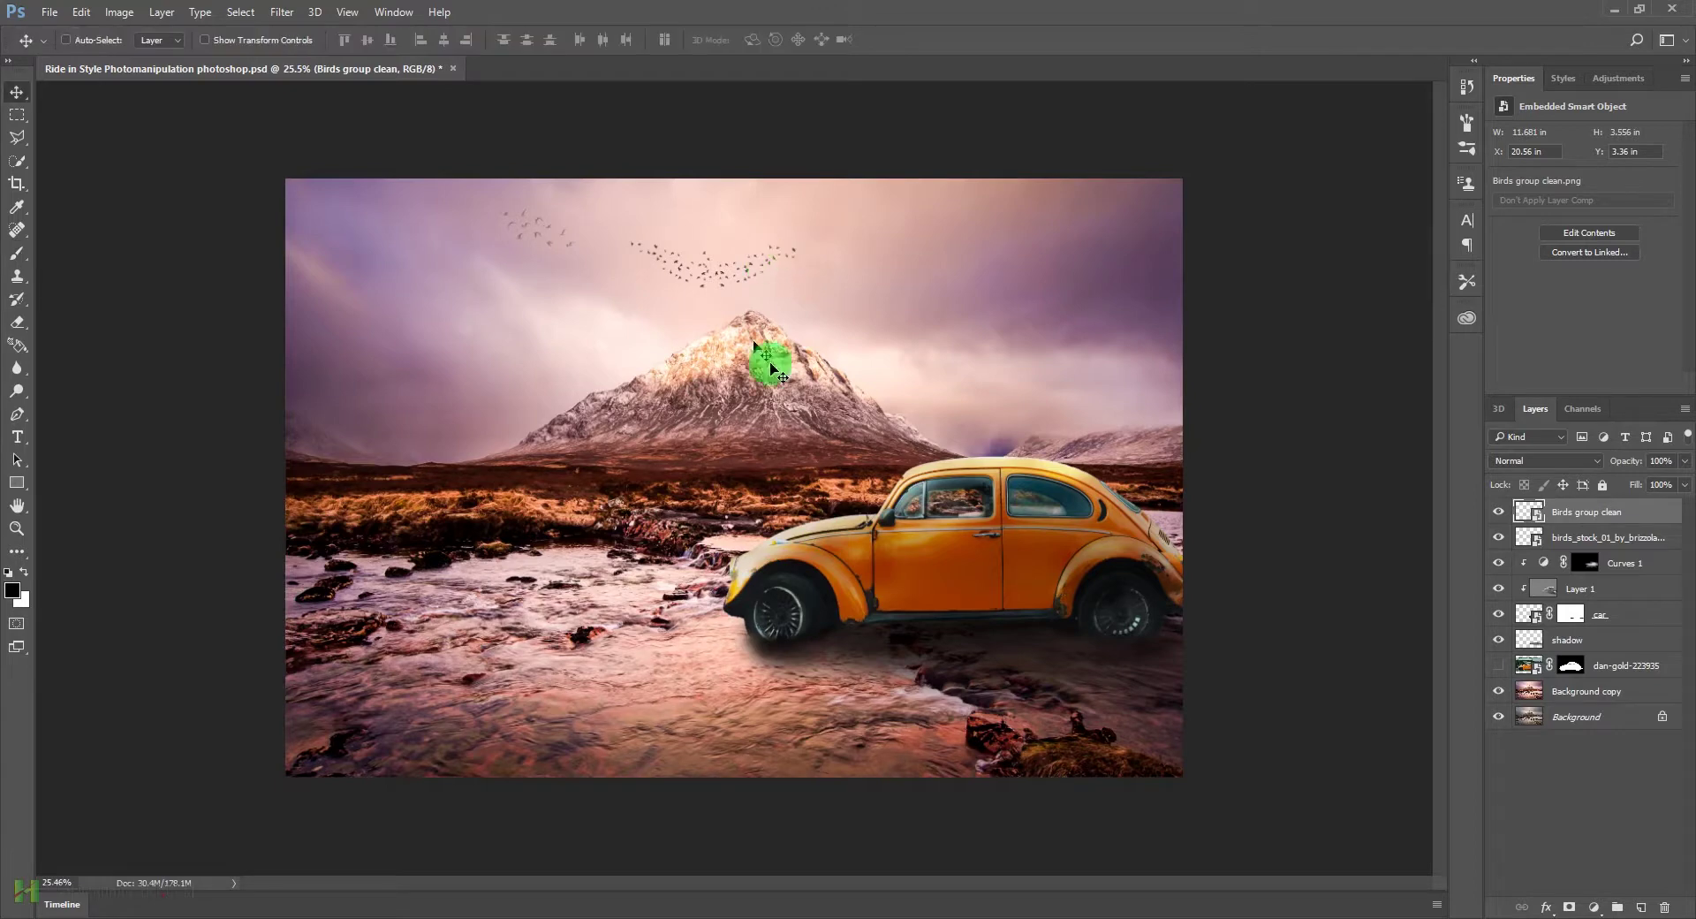
{"action": "left_click", "coordinate": [1521, 539]}
{"action": "key", "text": "Delete"}
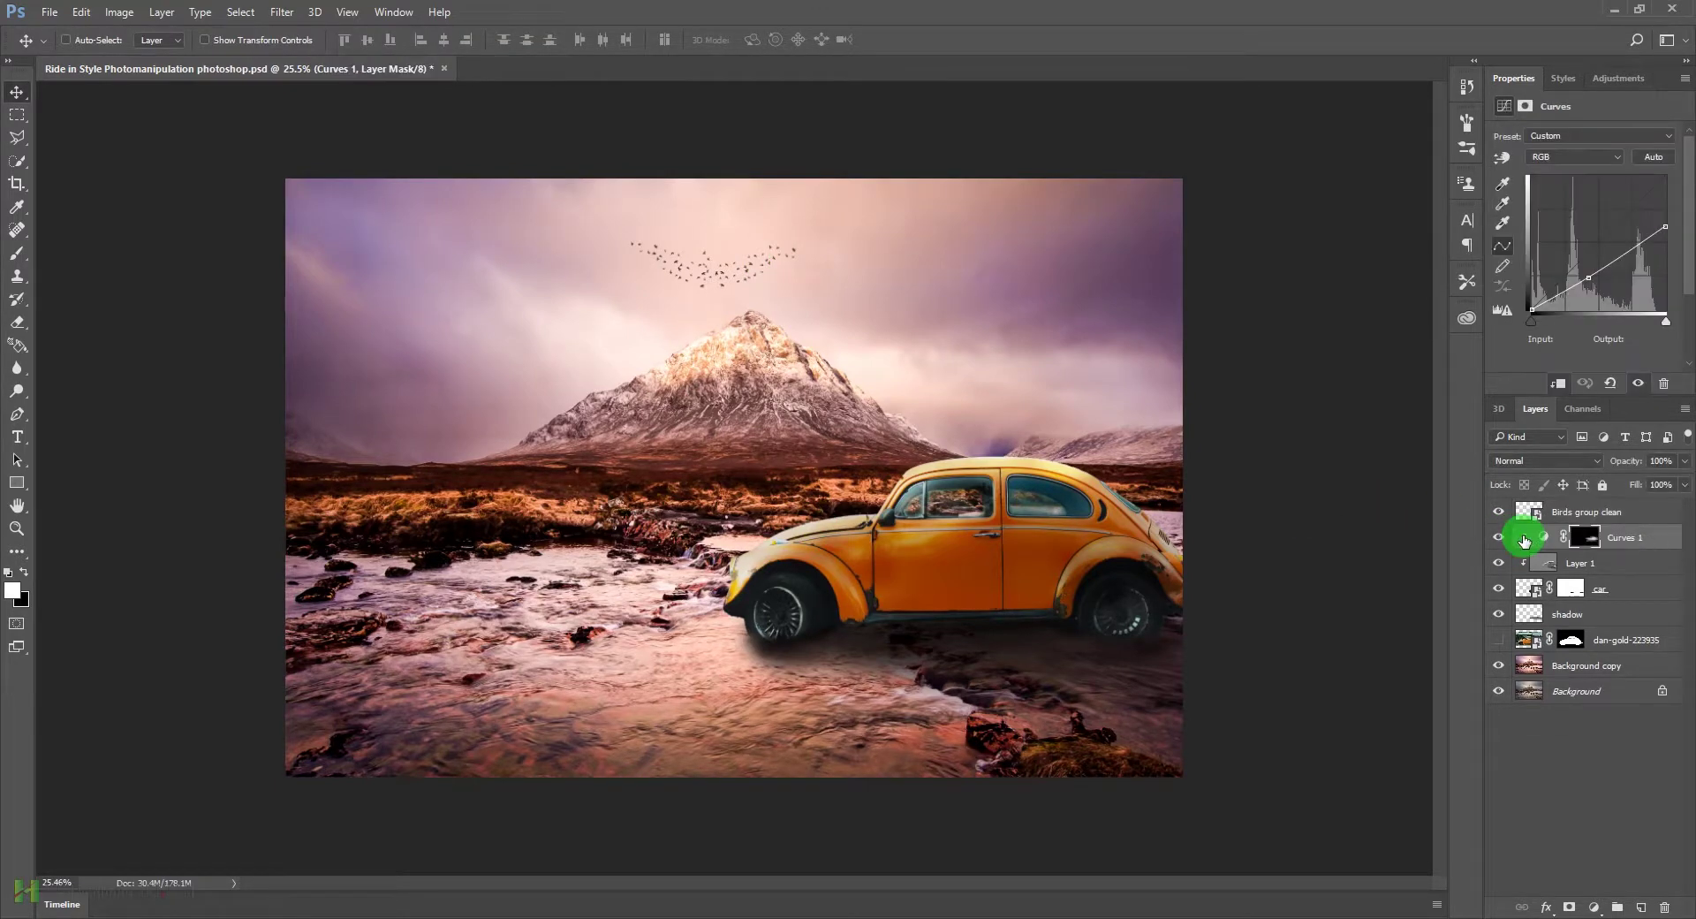
Step: Compare Darken and Multiply on the Birds group clean layer and settle on the Darken blend mode
{"action": "left_click", "coordinate": [825, 325], "text": "ctrl"}
{"action": "mouse_move", "coordinate": [795, 323]}
{"action": "left_mouse_down"}
{"action": "mouse_move", "coordinate": [757, 328]}
{"action": "mouse_move", "coordinate": [780, 328]}
{"action": "left_mouse_up"}
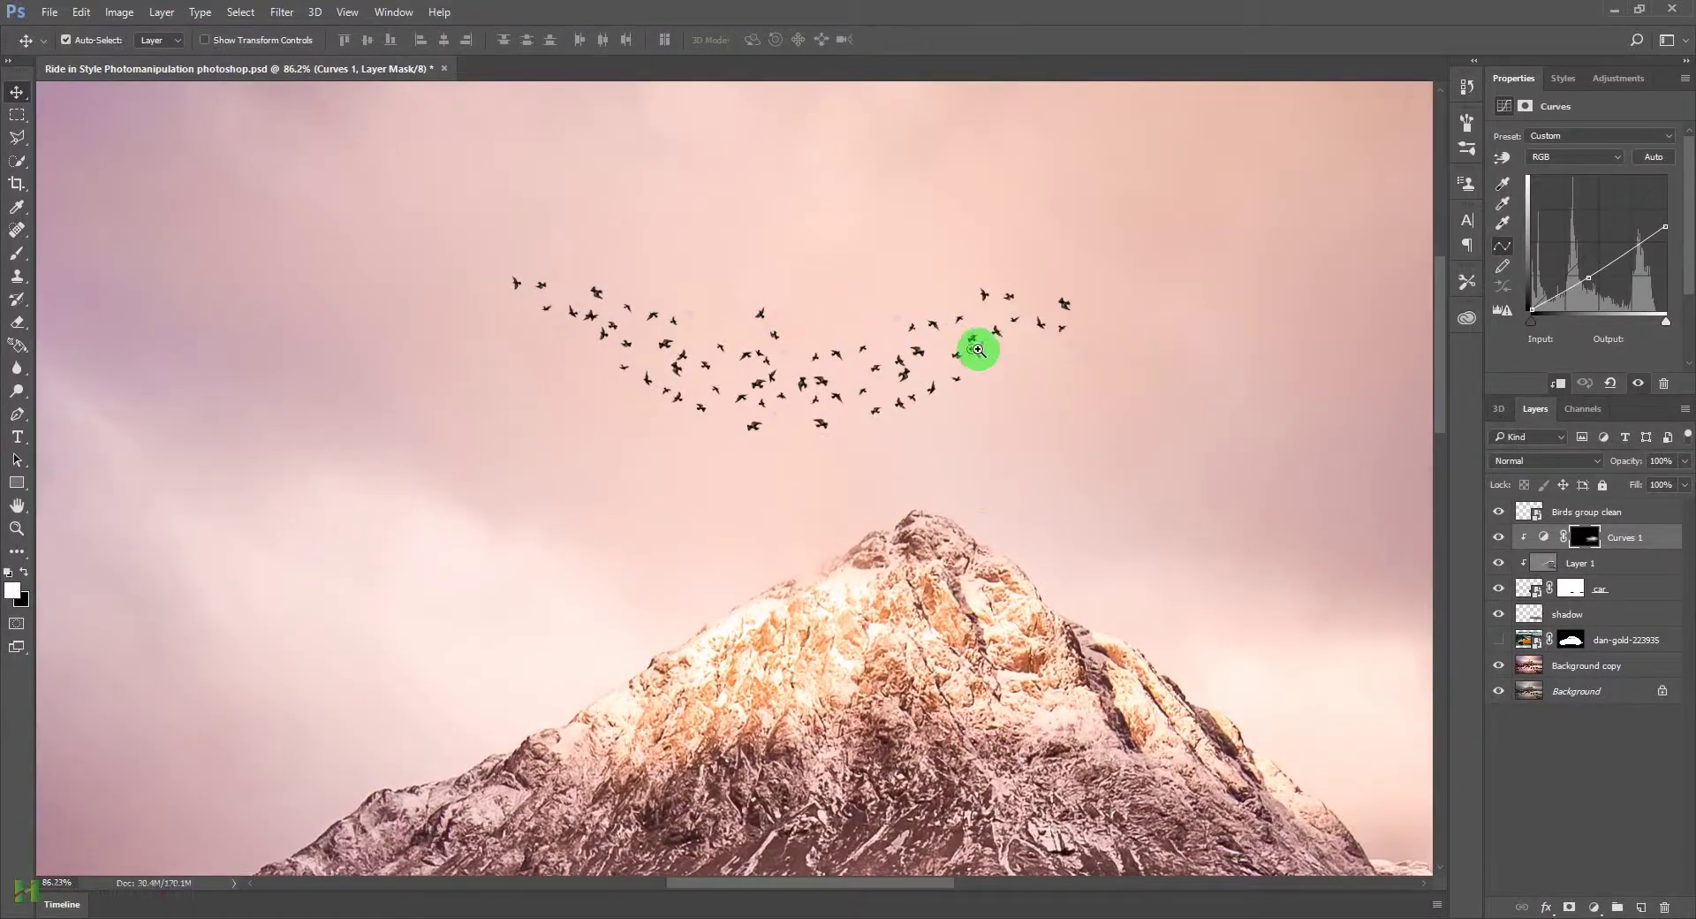
{"action": "scroll", "coordinate": [1007, 389], "scroll_direction": "up", "scroll_amount": 2}
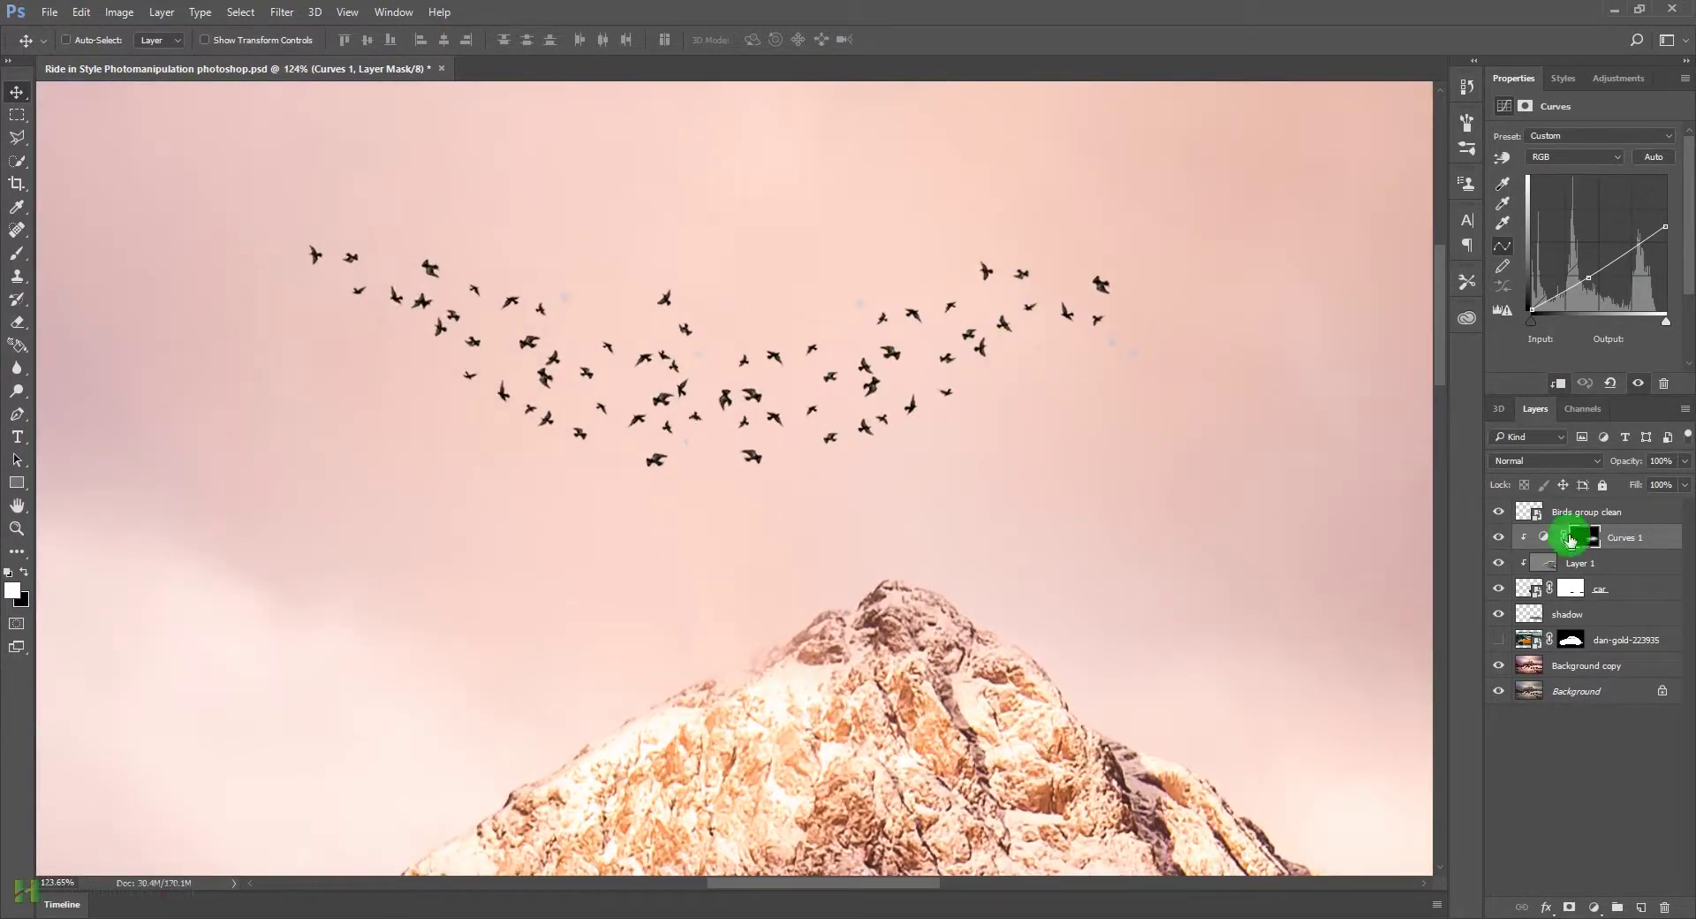
{"action": "left_click", "coordinate": [1535, 515]}
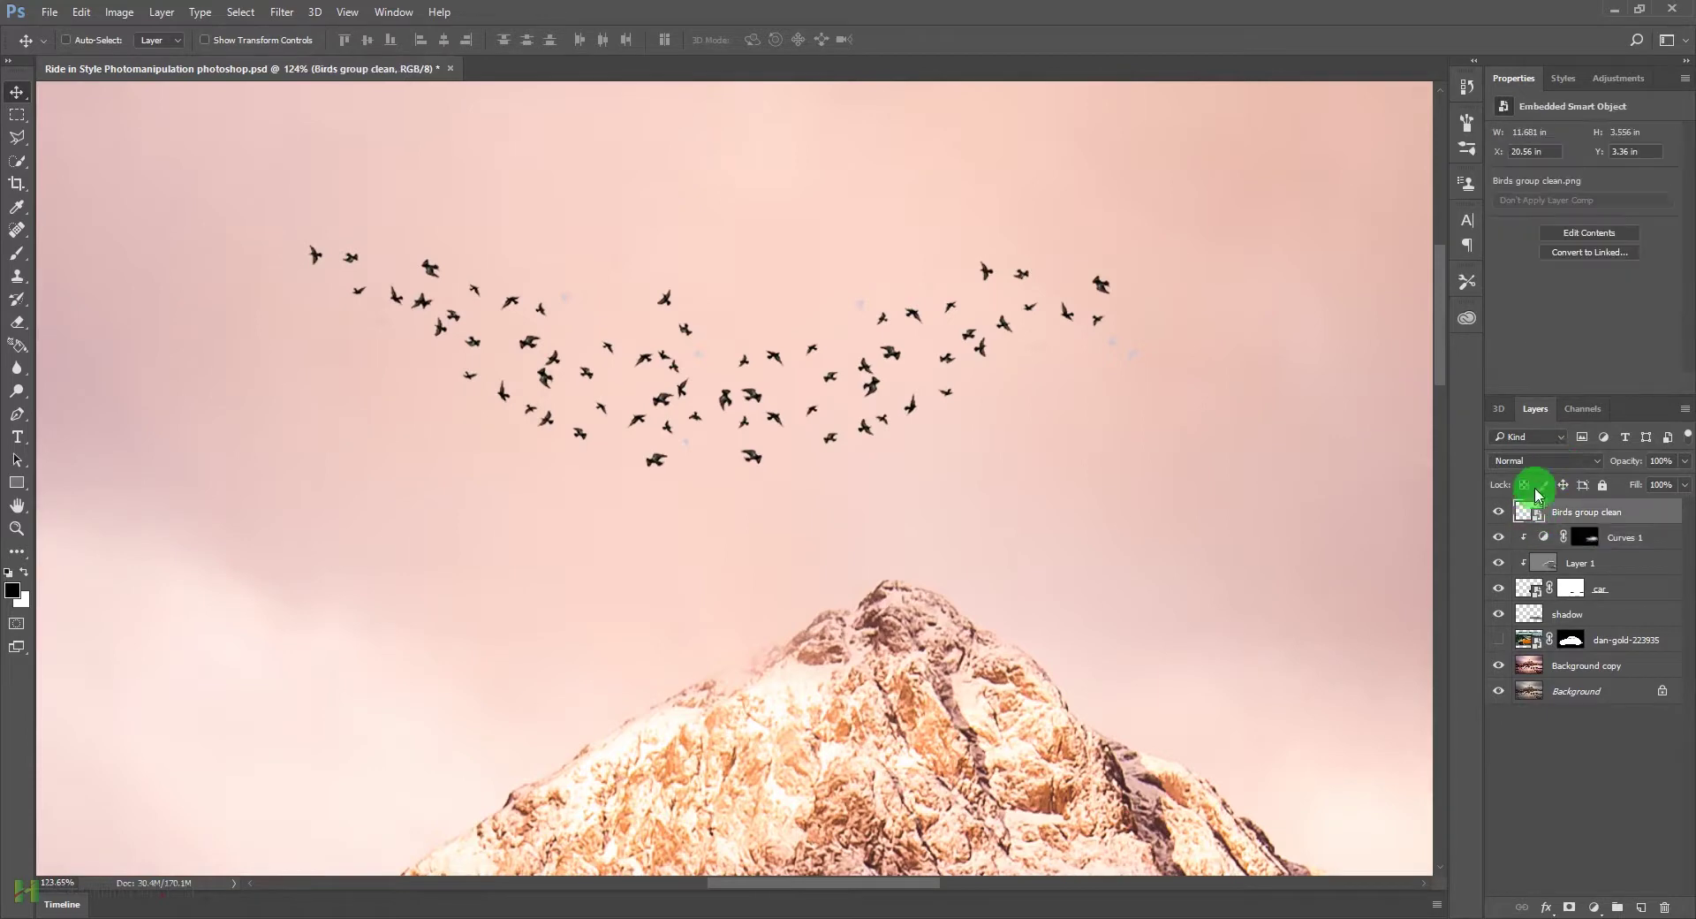
{"action": "left_click", "coordinate": [1533, 460]}
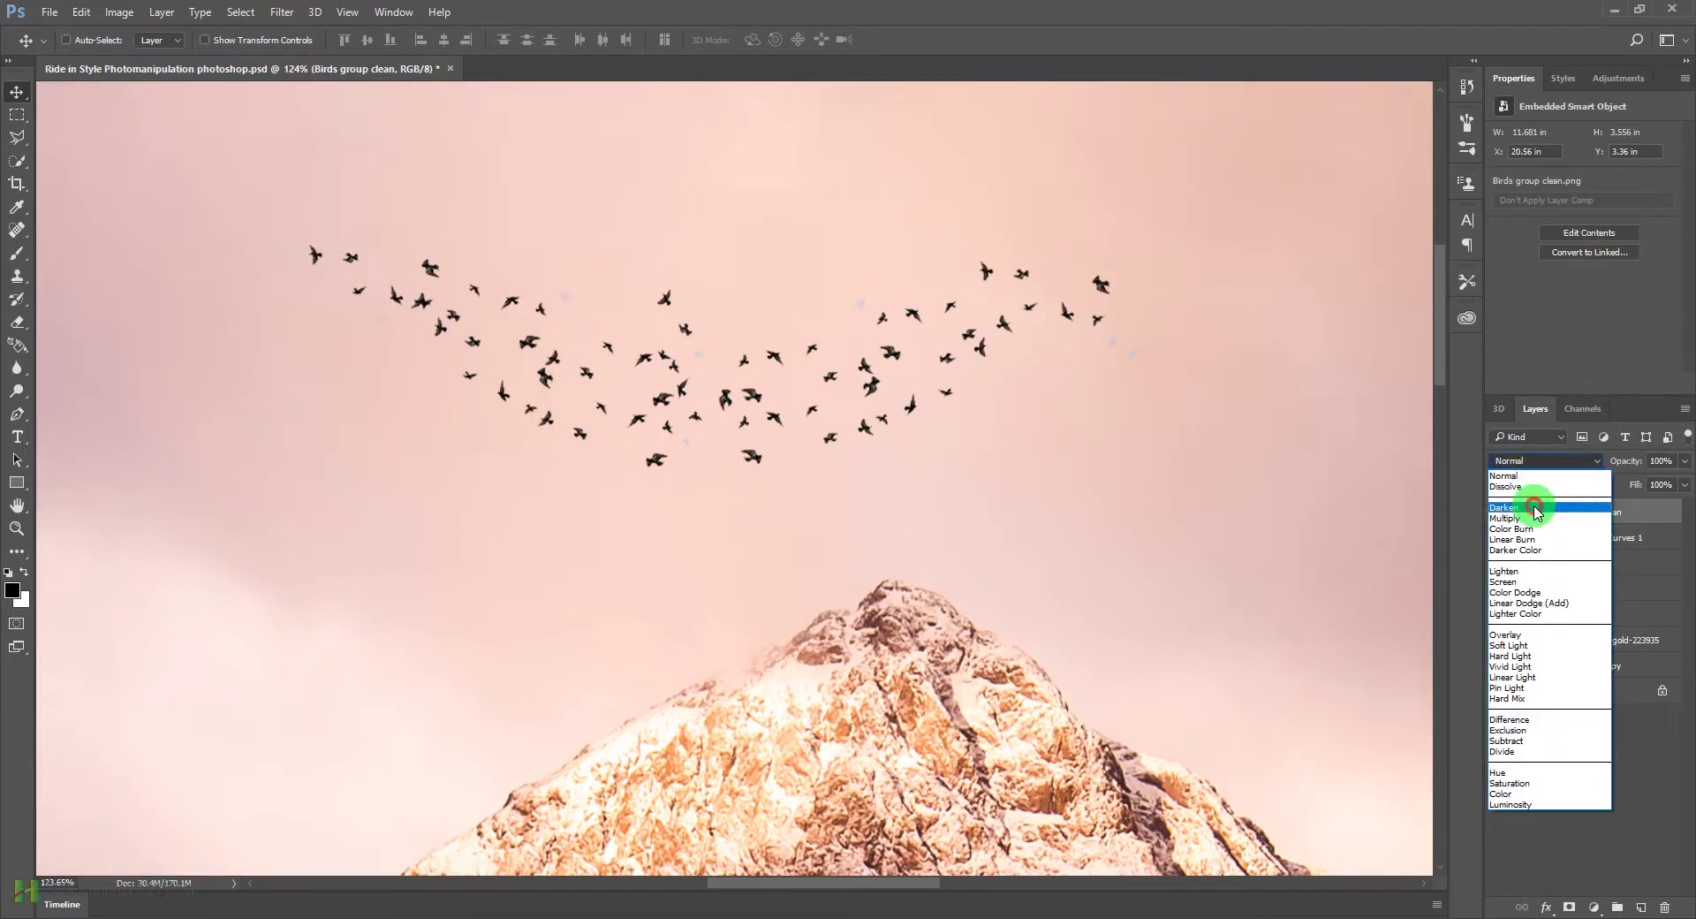
{"action": "left_click", "coordinate": [1534, 510]}
{"action": "left_click", "coordinate": [1537, 460]}
{"action": "left_click", "coordinate": [1530, 519]}
{"action": "left_click", "coordinate": [1541, 460]}
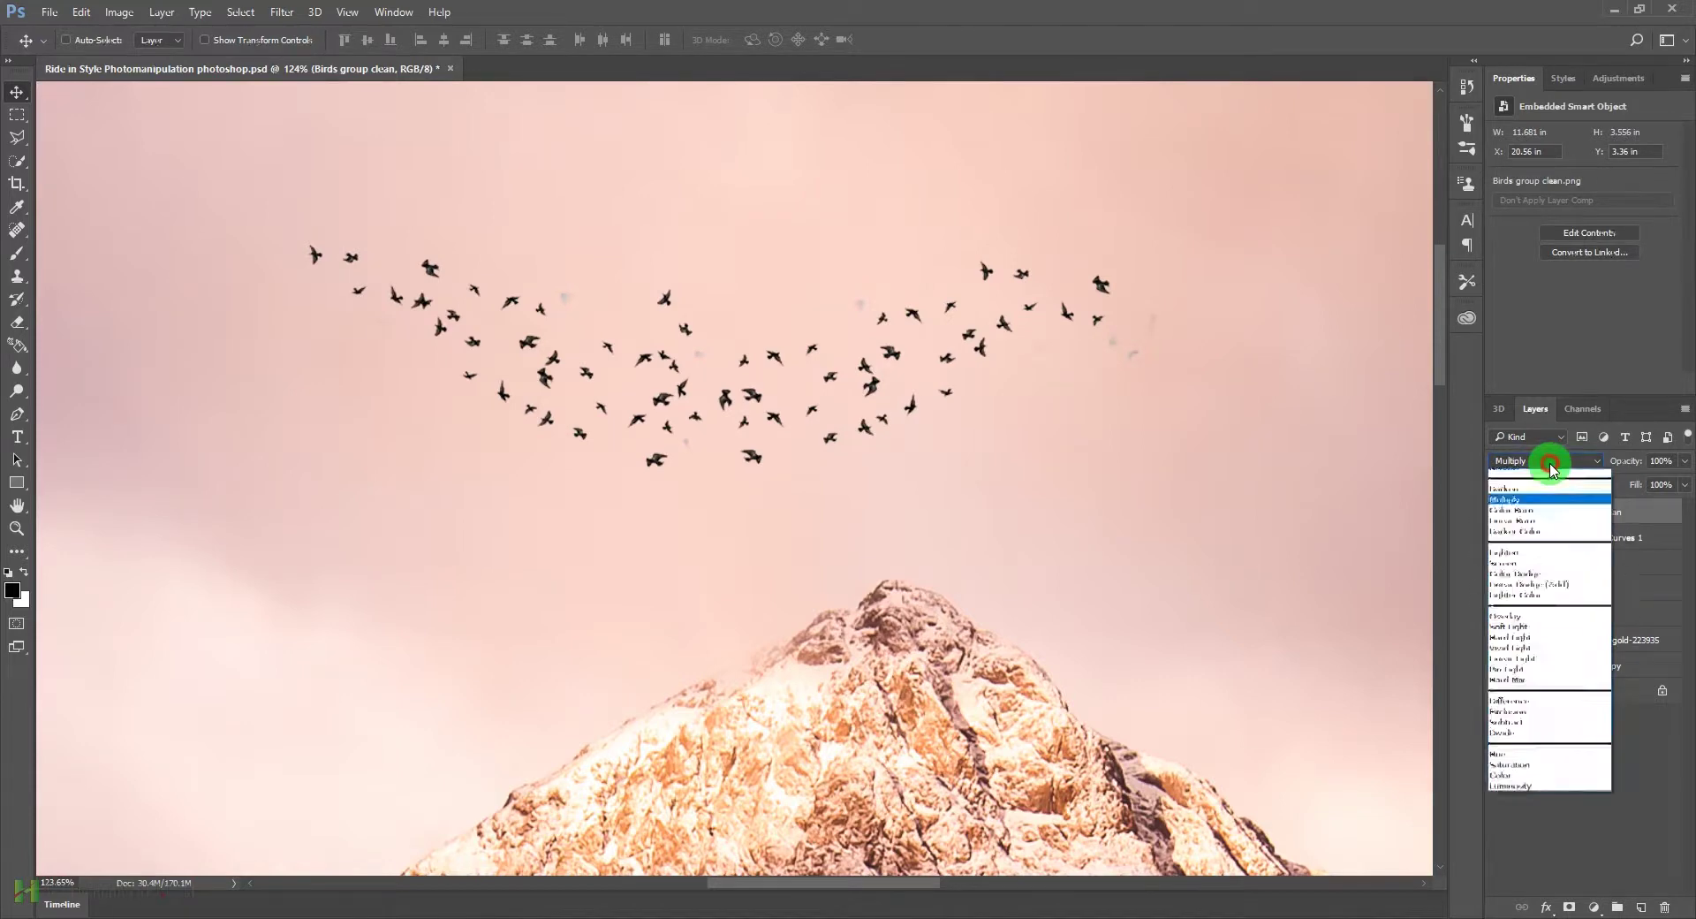
{"action": "left_click", "coordinate": [1519, 509]}
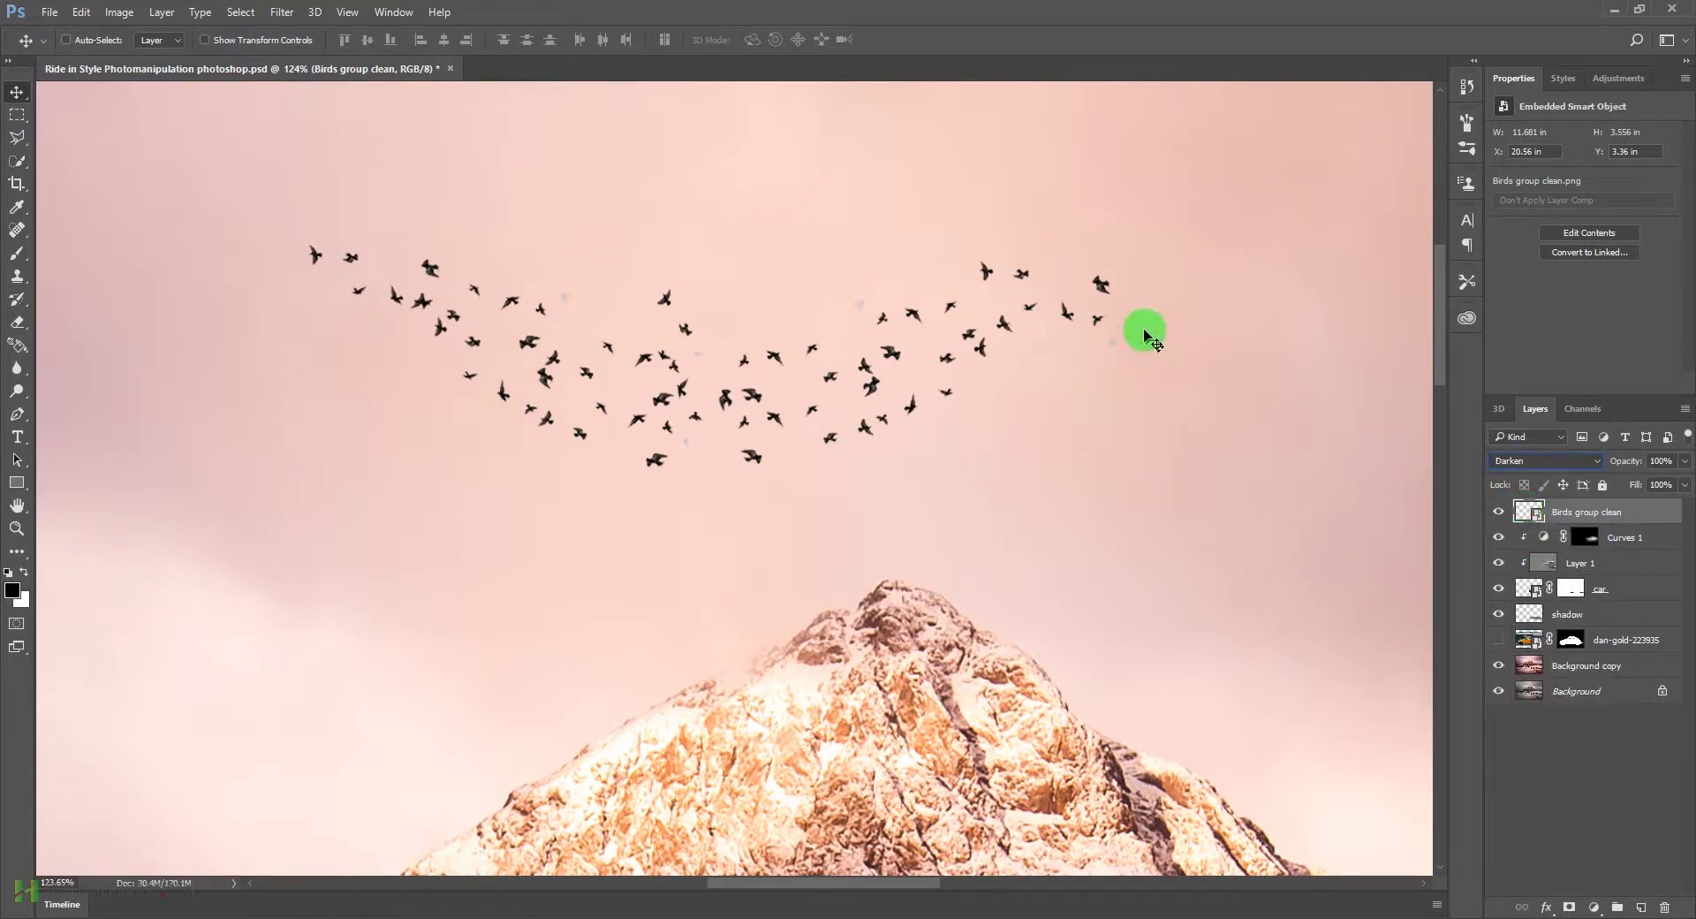
Step: Add a layer mask to the Birds group clean layer and prepare a soft 30 px brush at 100% opacity
{"action": "left_click_drag", "start_coordinate": [1068, 378], "coordinate": [1169, 450]}
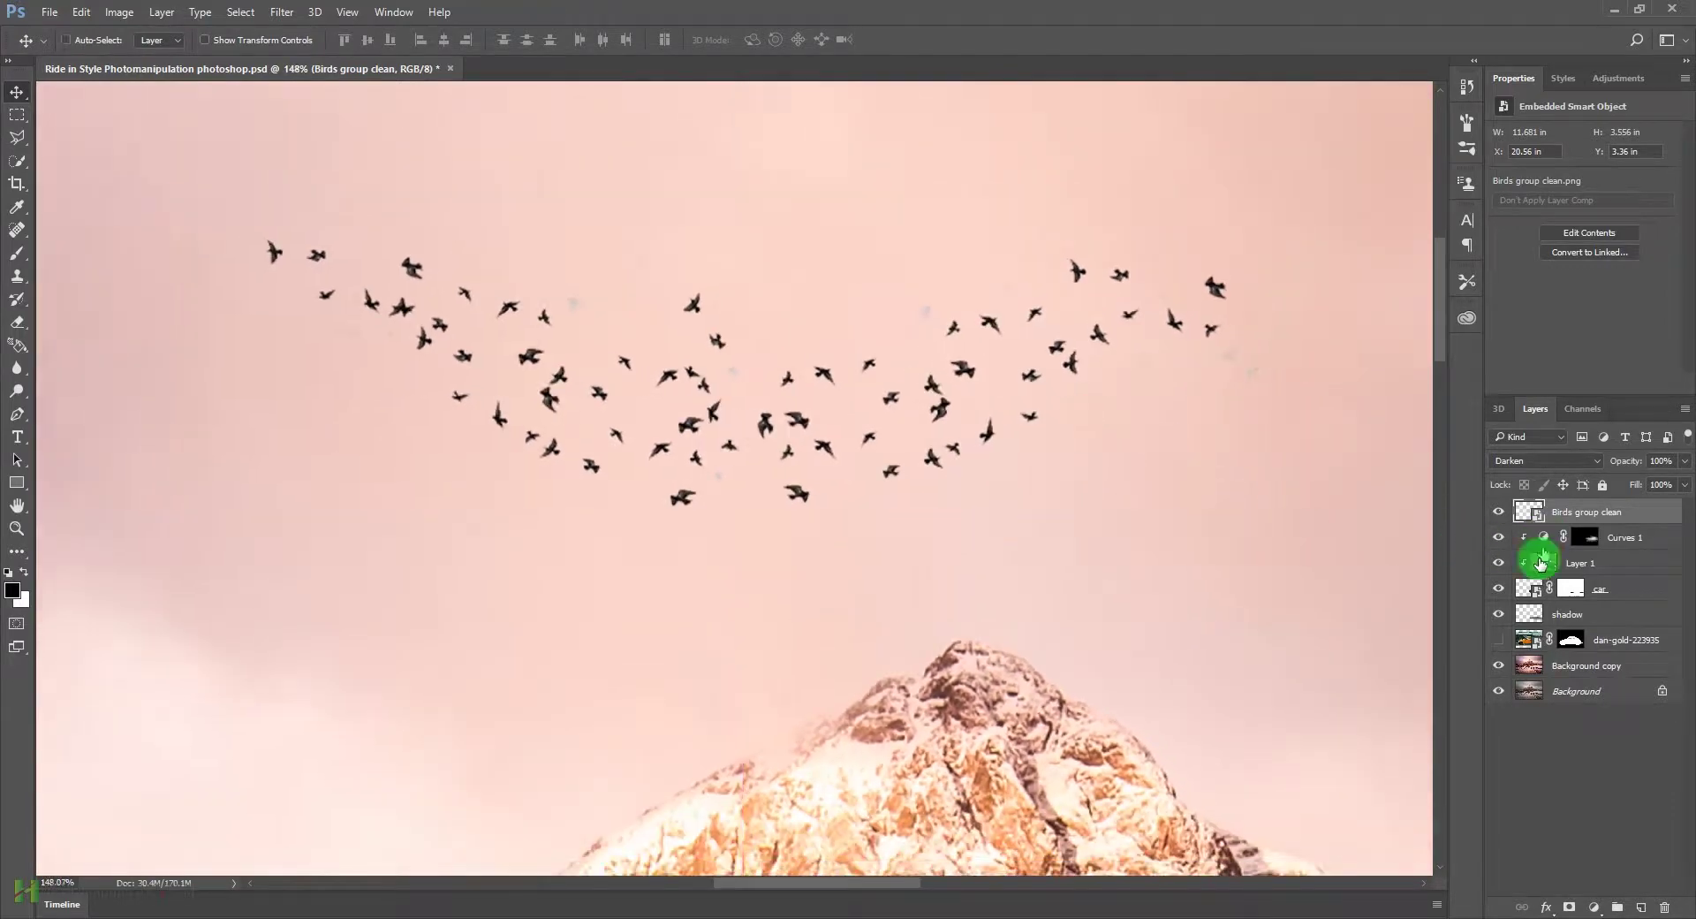
{"action": "left_click", "coordinate": [1570, 908]}
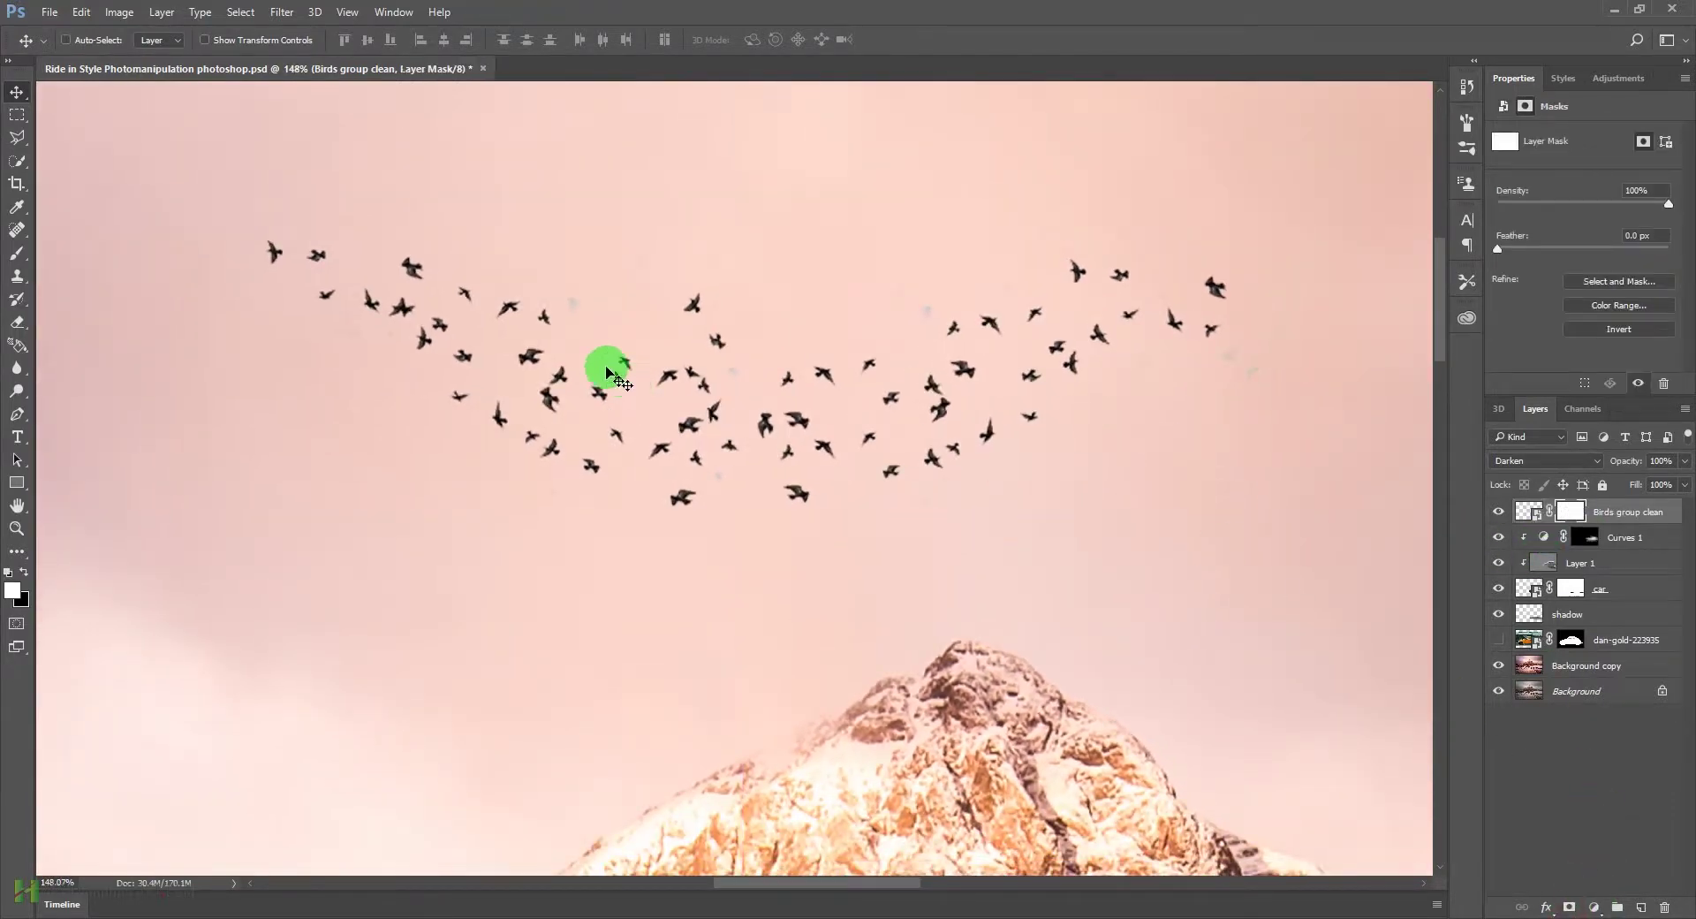
{"action": "key", "text": "b"}
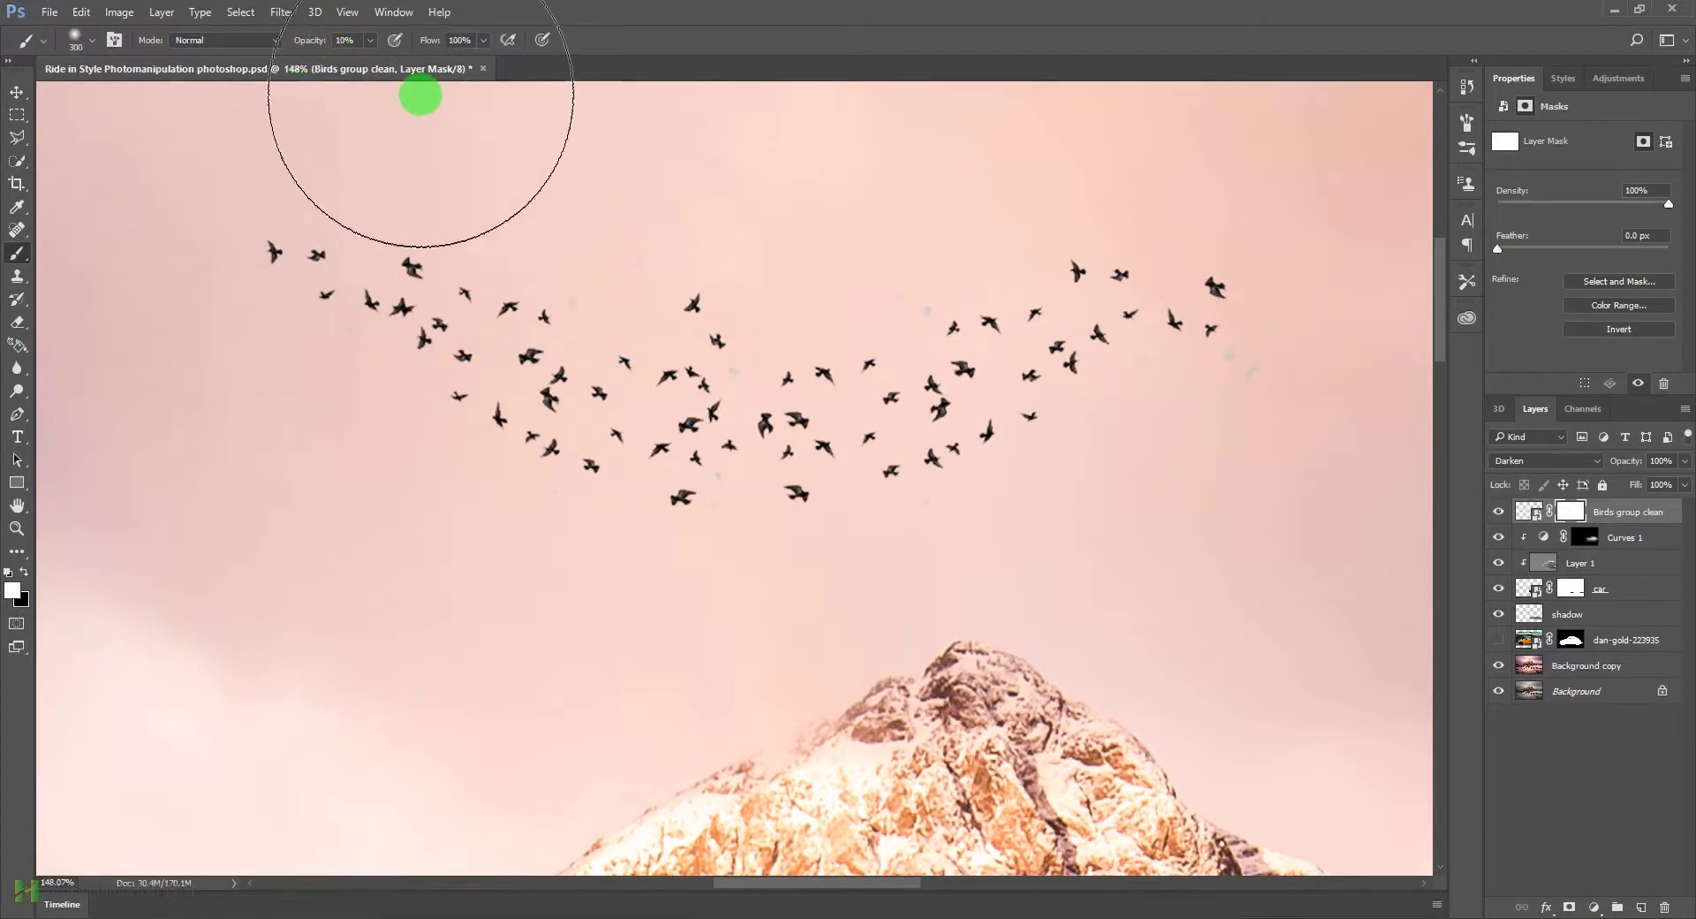
{"action": "key", "text": "bracketleft"}
{"action": "key", "text": "bracketleft"}
{"action": "key", "text": "bracketleft"}
{"action": "key", "text": "bracketleft"}
{"action": "key", "text": "bracketleft"}
{"action": "key", "text": "bracketleft"}
{"action": "key", "text": "bracketleft"}
{"action": "key", "text": "bracketleft"}
{"action": "key", "text": "bracketleft"}
{"action": "key", "text": "bracketleft"}
{"action": "key", "text": "bracketleft"}
{"action": "key", "text": "bracketleft"}
{"action": "key", "text": "bracketleft"}
{"action": "key", "text": "bracketleft"}
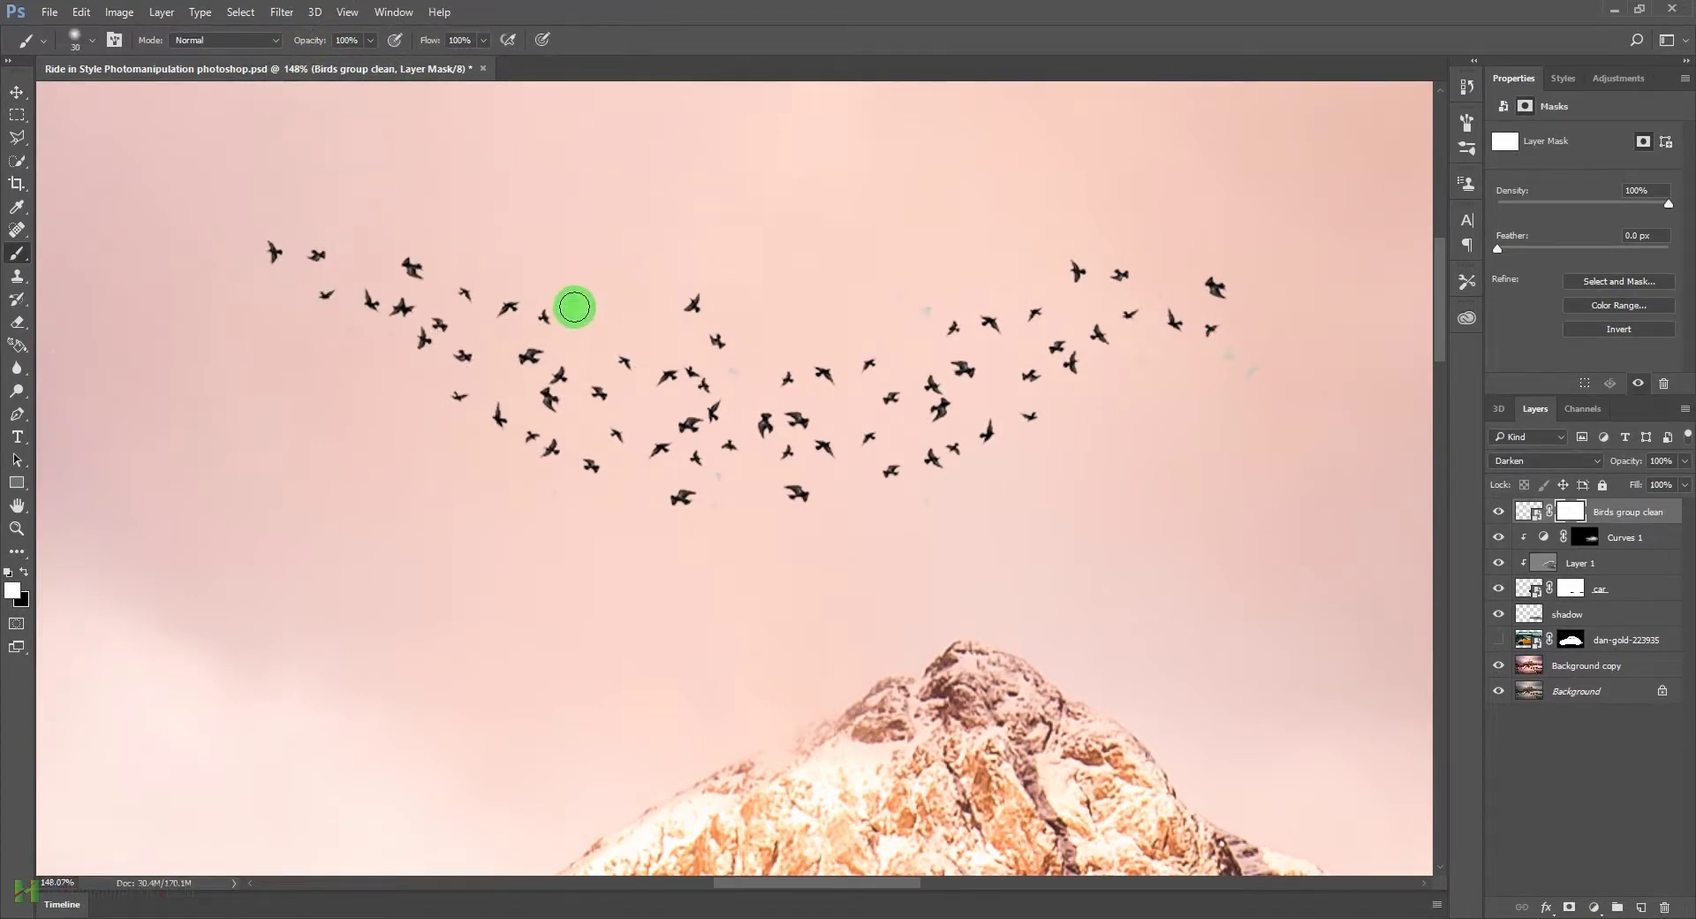
Step: Paint black on the Birds group clean mask to hide the faint specks between and around the birds
{"action": "left_click", "coordinate": [576, 322]}
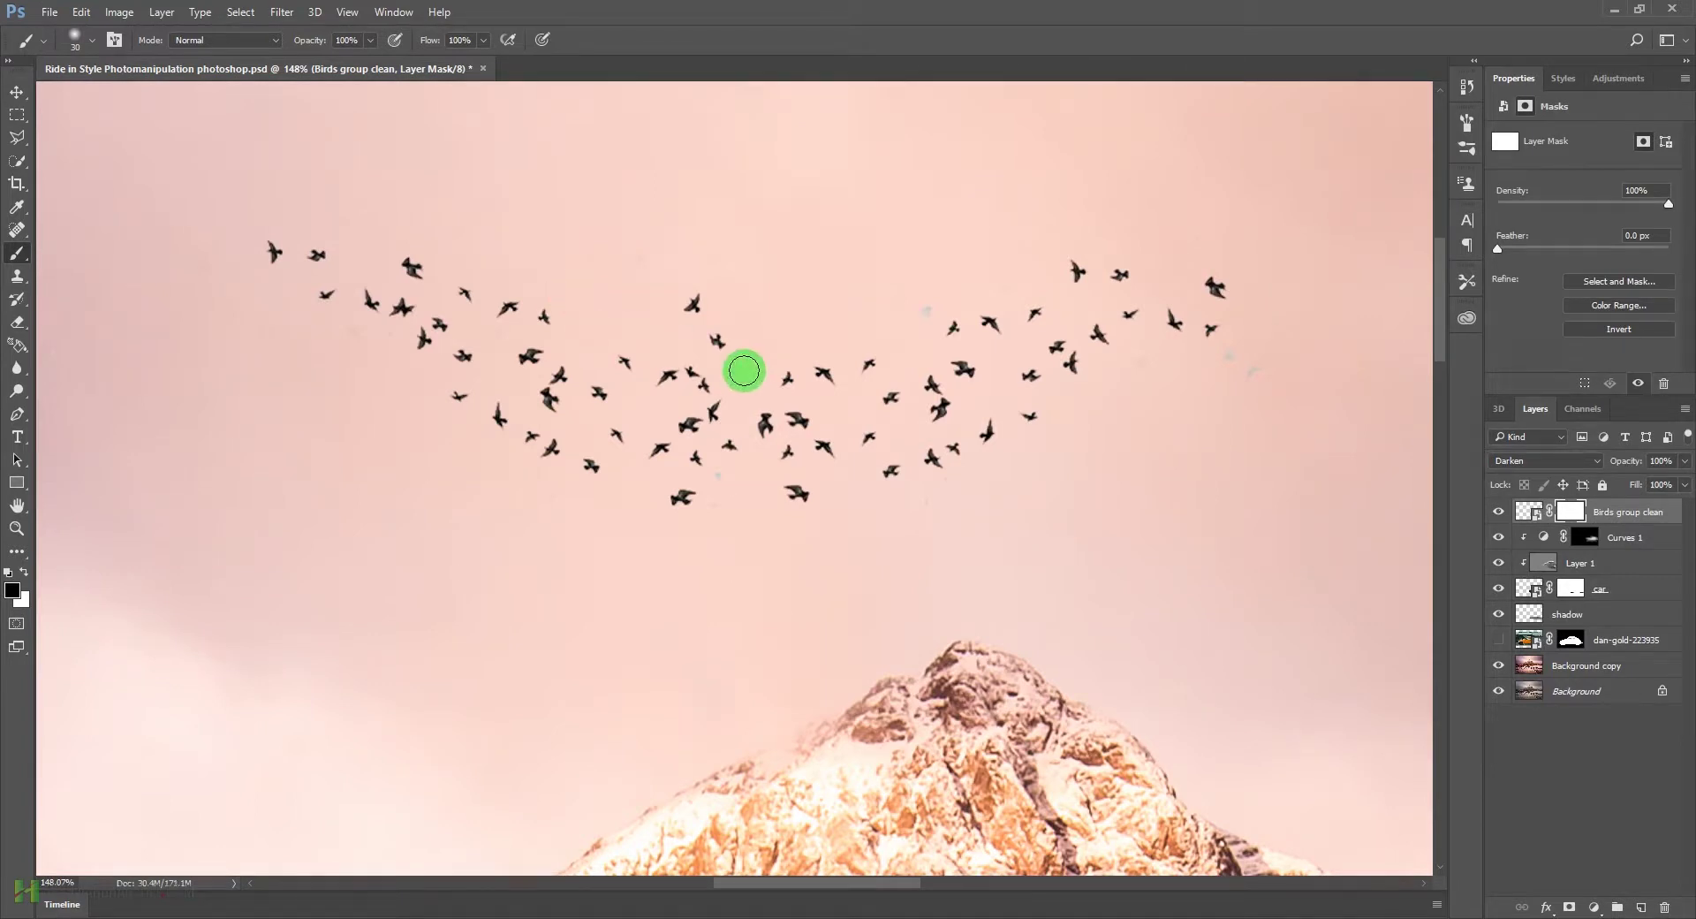
{"action": "left_click", "coordinate": [740, 371]}
{"action": "left_click", "coordinate": [923, 309]}
{"action": "left_click", "coordinate": [632, 275]}
{"action": "left_click", "coordinate": [954, 283]}
{"action": "left_click", "coordinate": [1260, 354]}
{"action": "left_click", "coordinate": [1147, 378]}
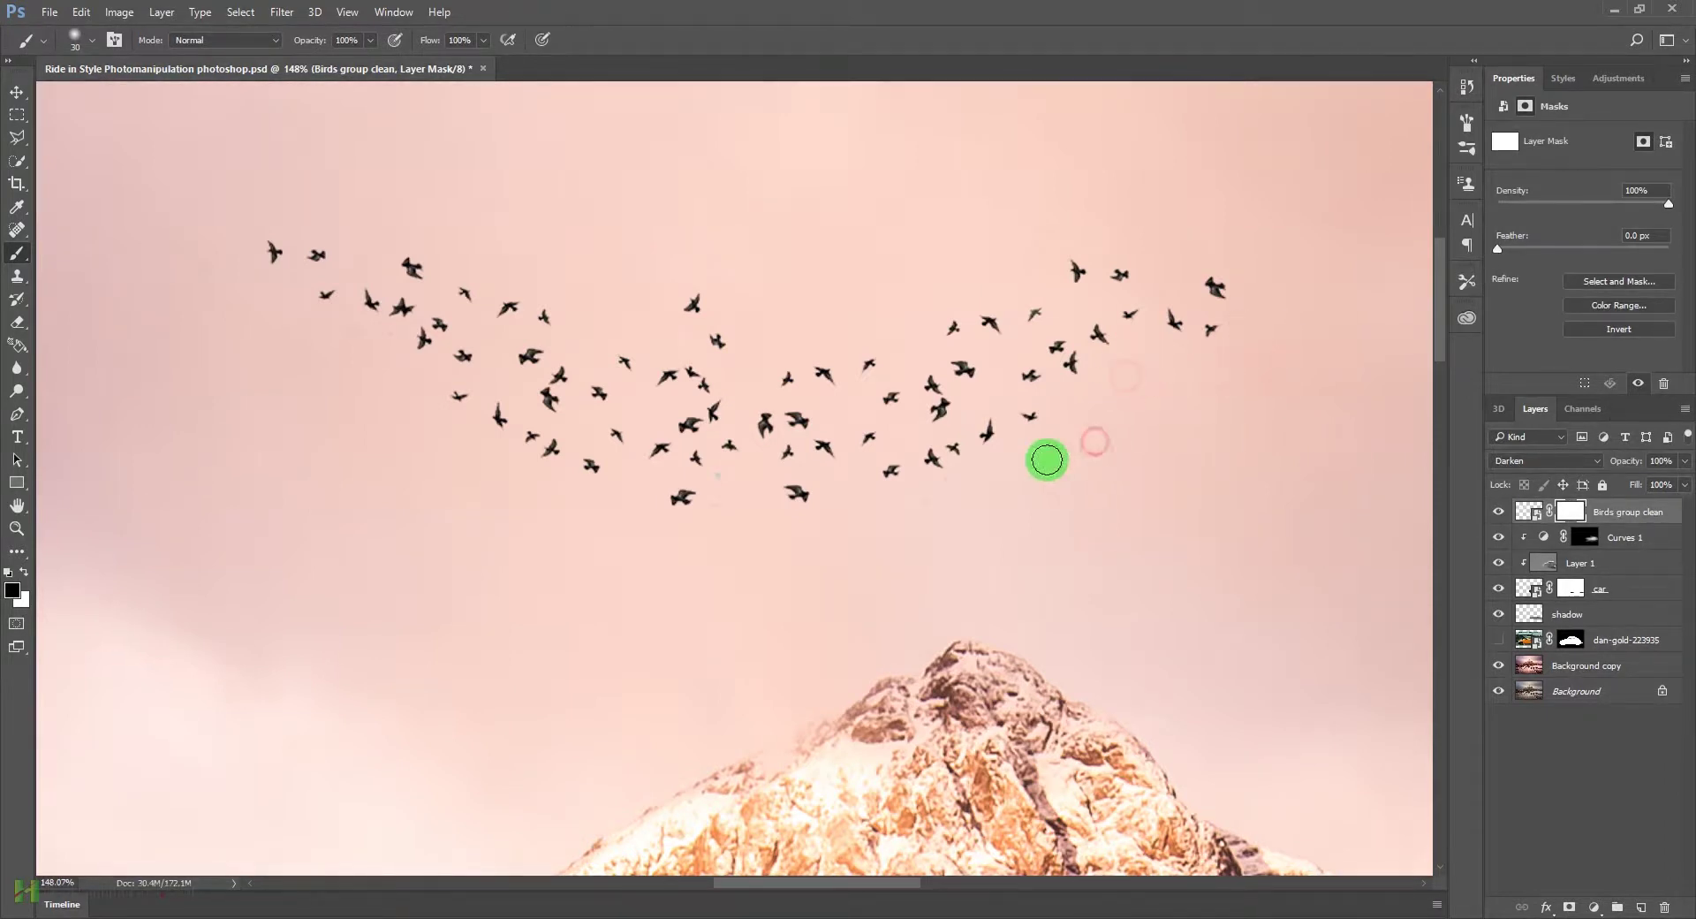
{"action": "left_click", "coordinate": [863, 526]}
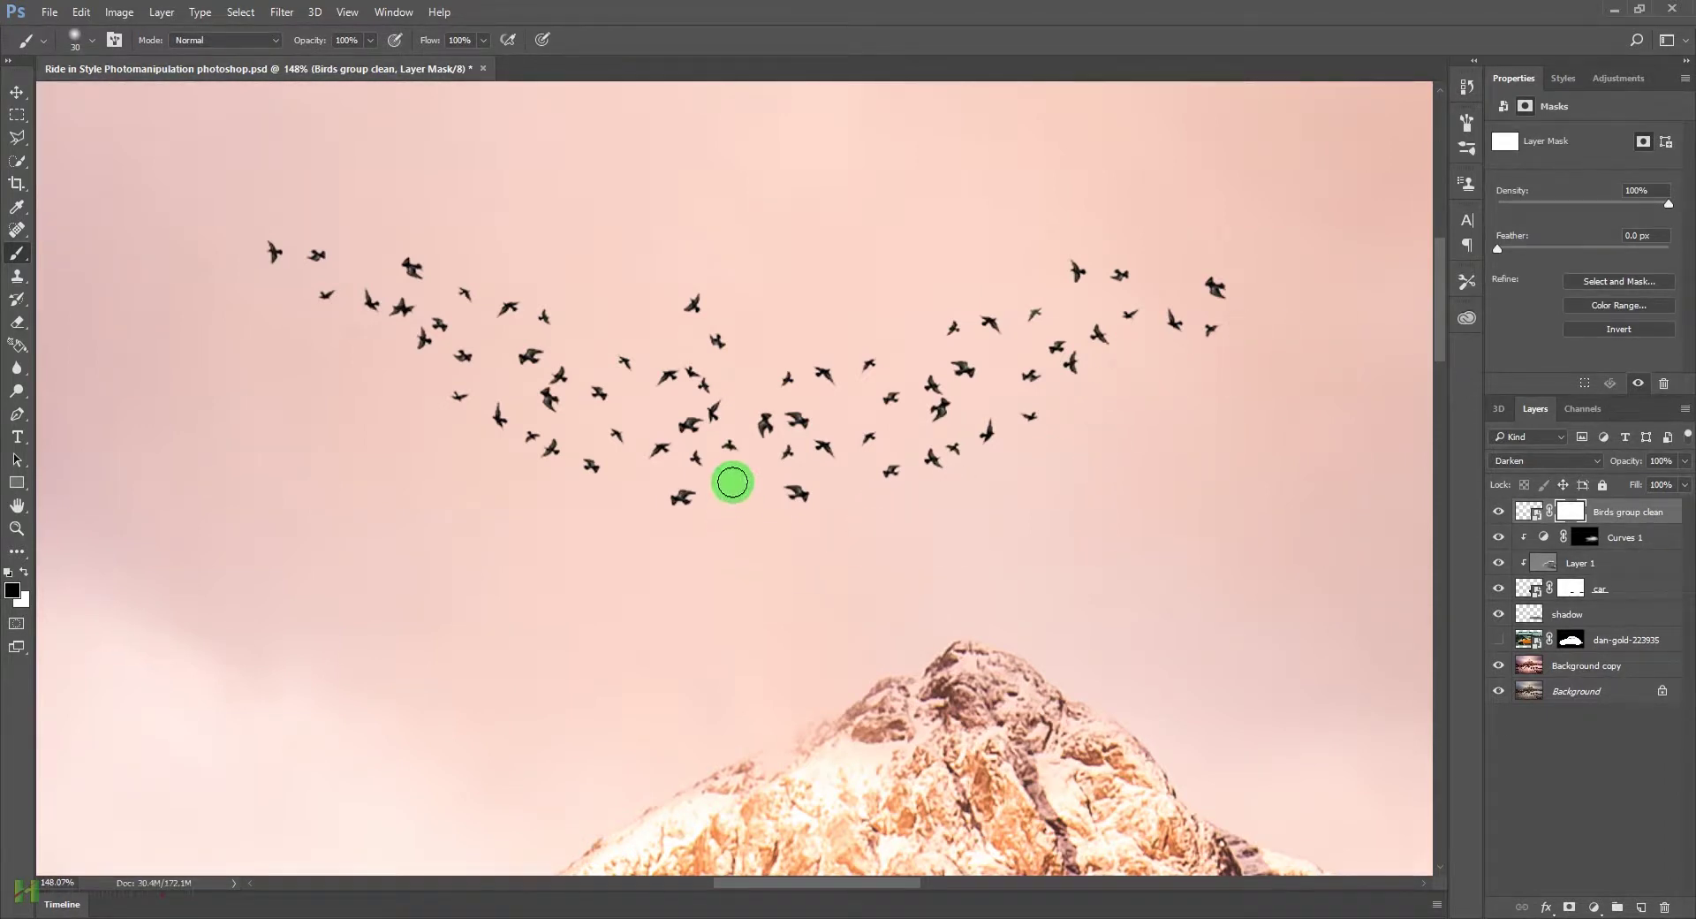
{"action": "left_click", "coordinate": [678, 537]}
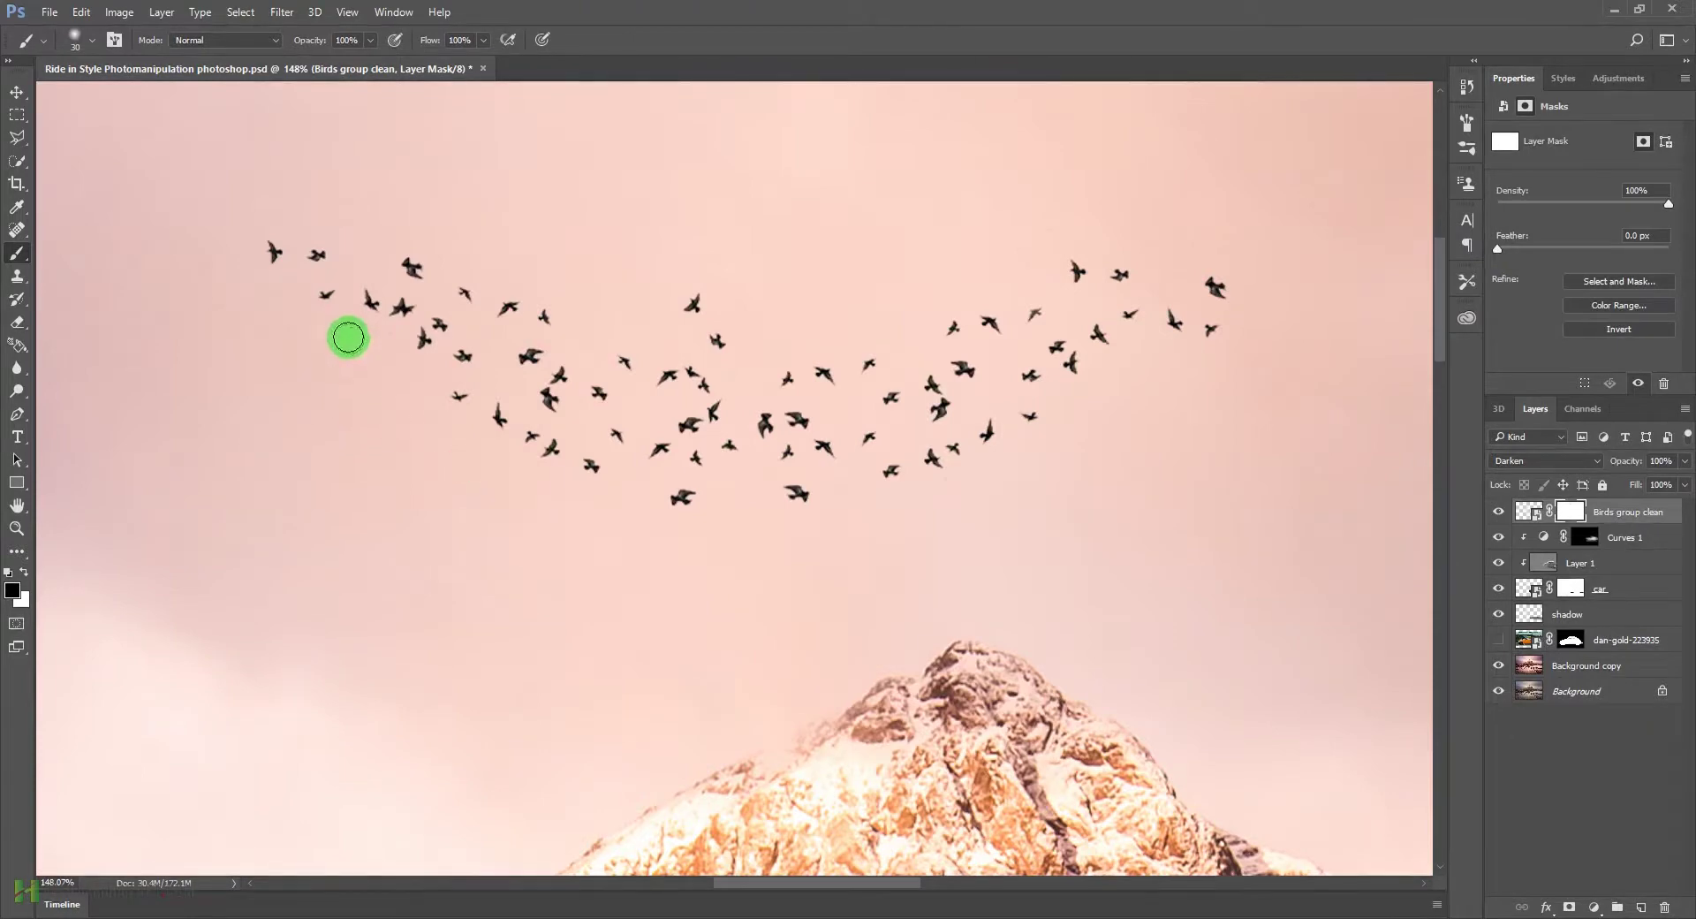
{"action": "left_click", "coordinate": [385, 371]}
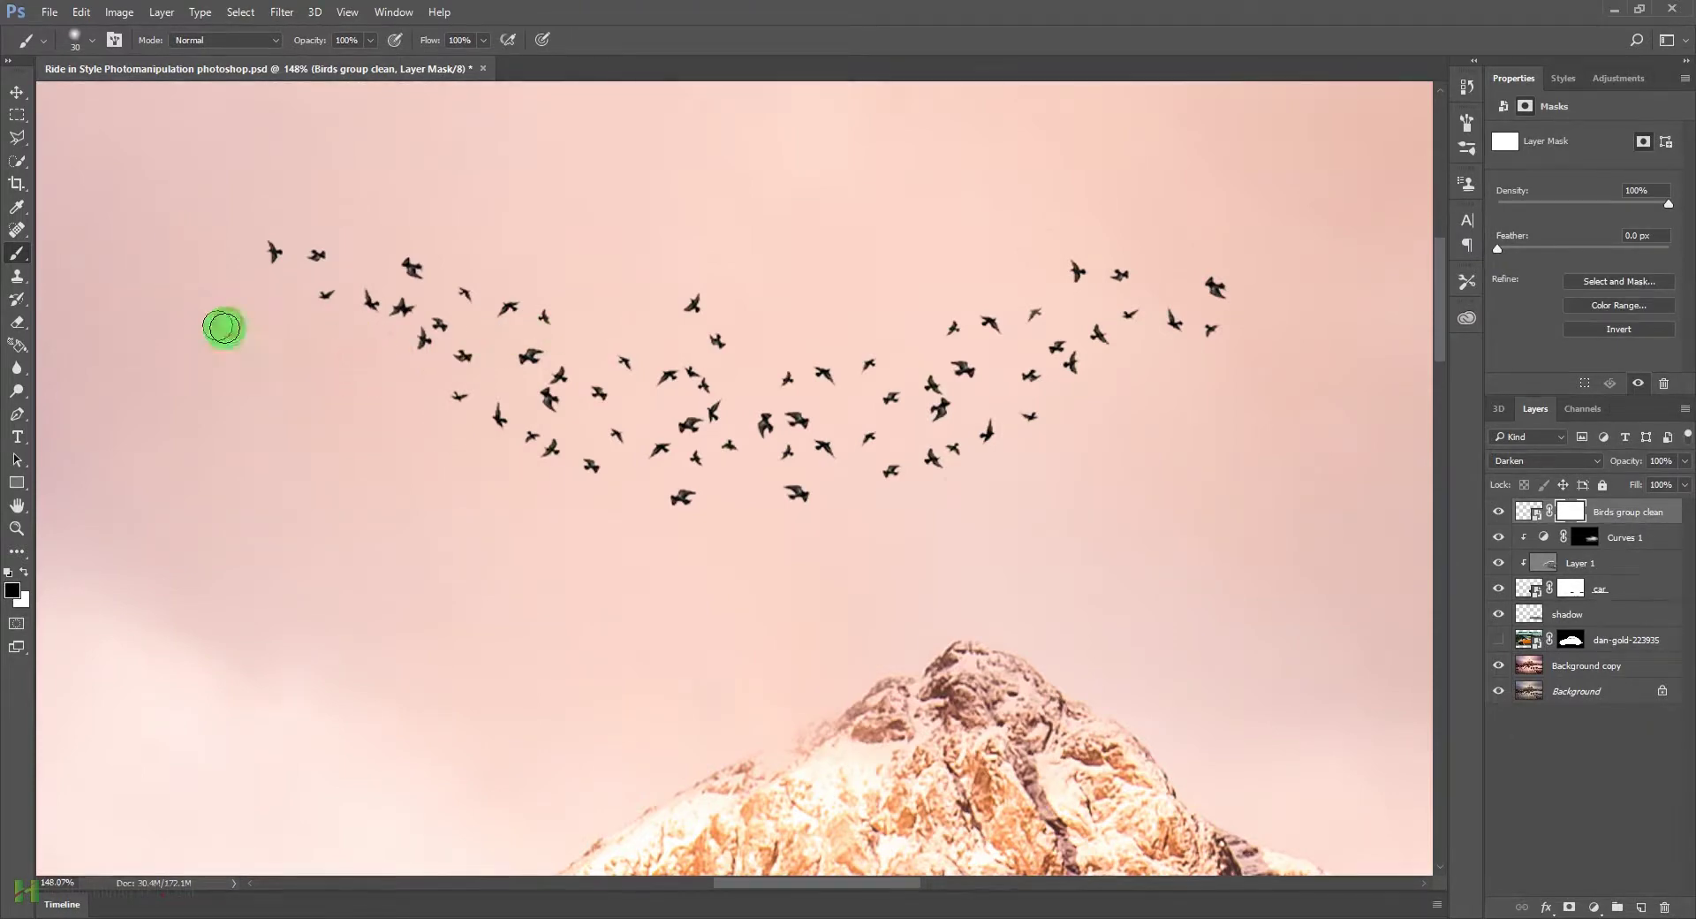
Step: Lower the Birds group clean layer's opacity to 73% and save the document
{"action": "scroll", "coordinate": [961, 358], "scroll_direction": "down", "scroll_amount": 1}
{"action": "scroll", "coordinate": [961, 358], "scroll_direction": "down", "scroll_amount": 3}
{"action": "scroll", "coordinate": [893, 363], "scroll_direction": "down", "scroll_amount": 2}
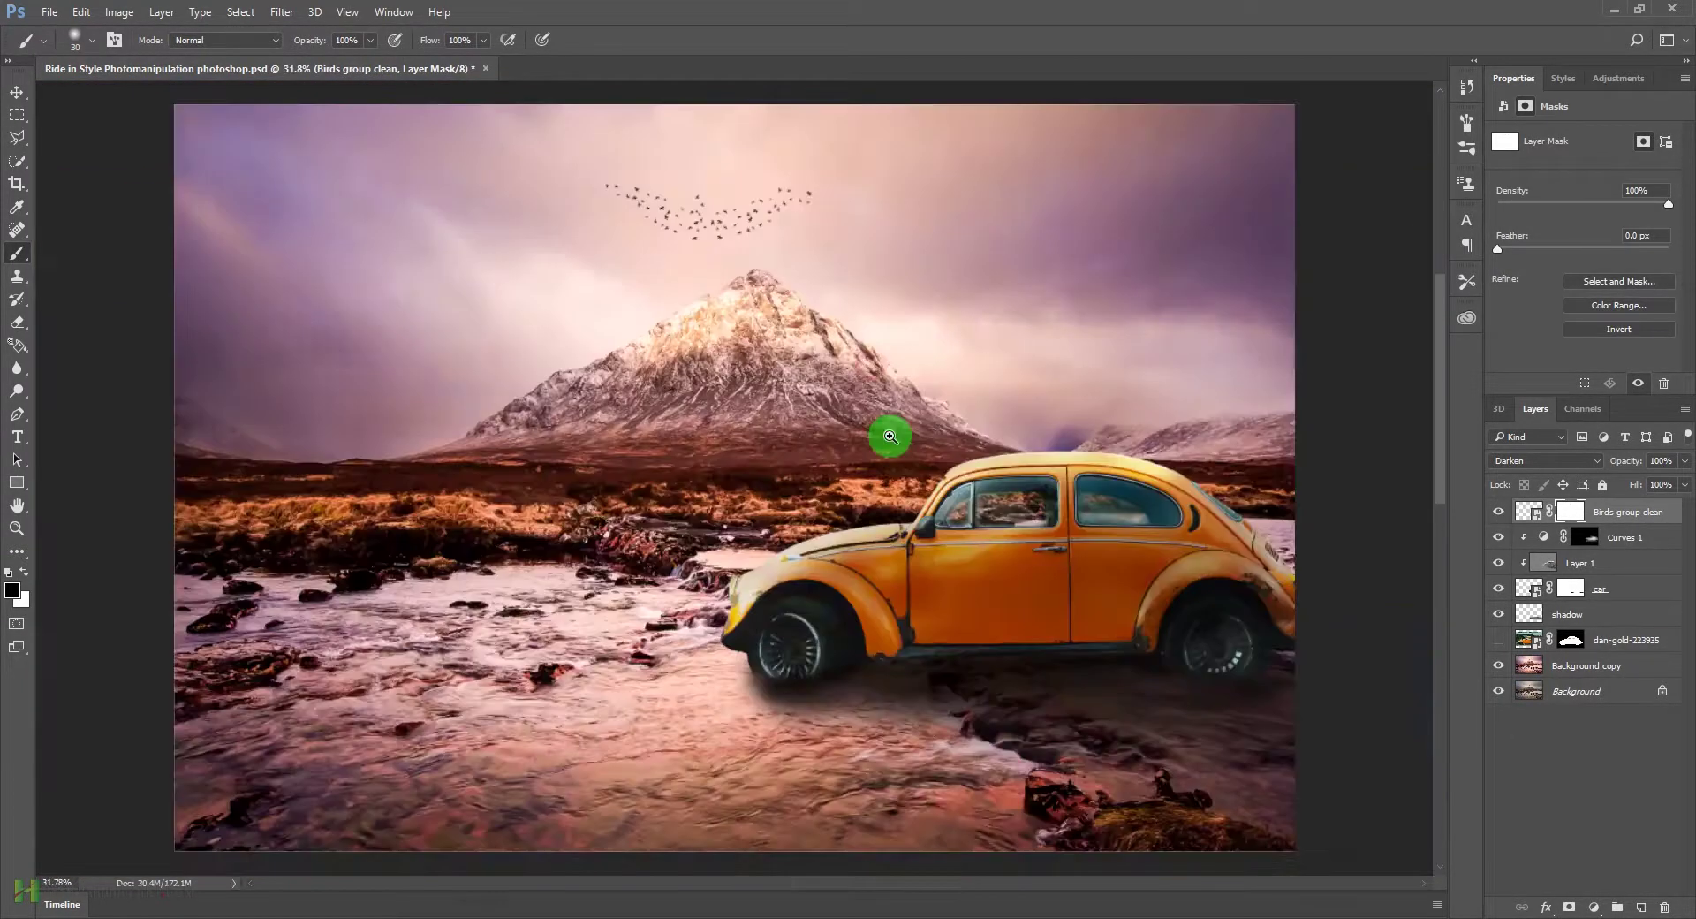
{"action": "key", "text": "v"}
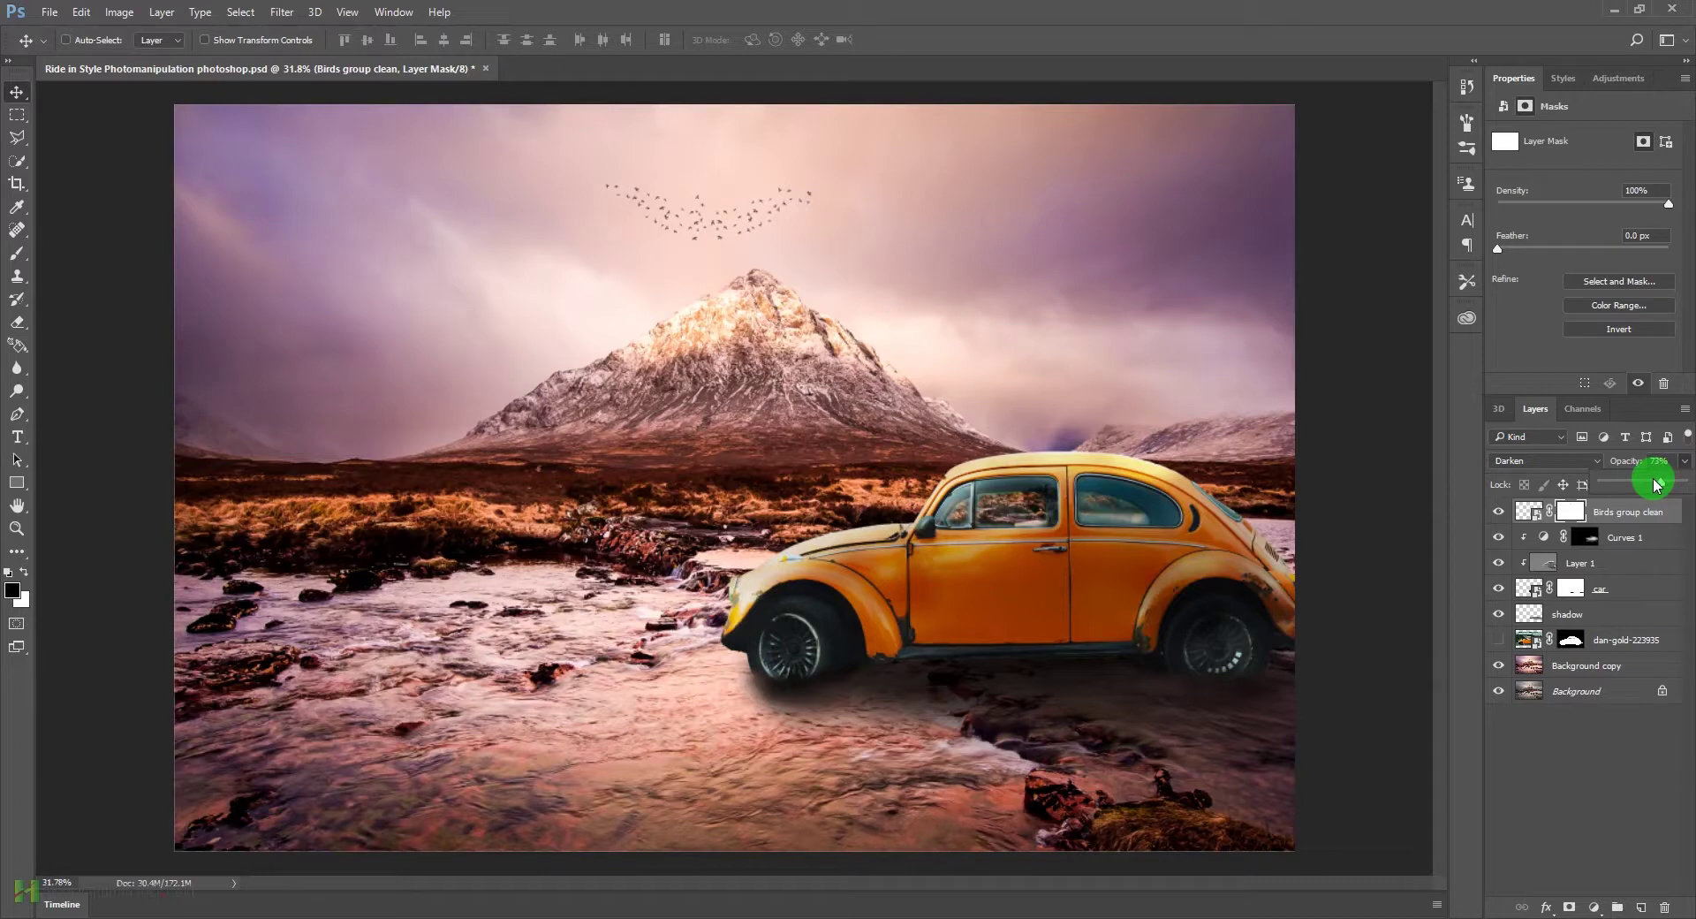
{"action": "left_click", "coordinate": [878, 450]}
{"action": "key", "text": "ctrl+s"}
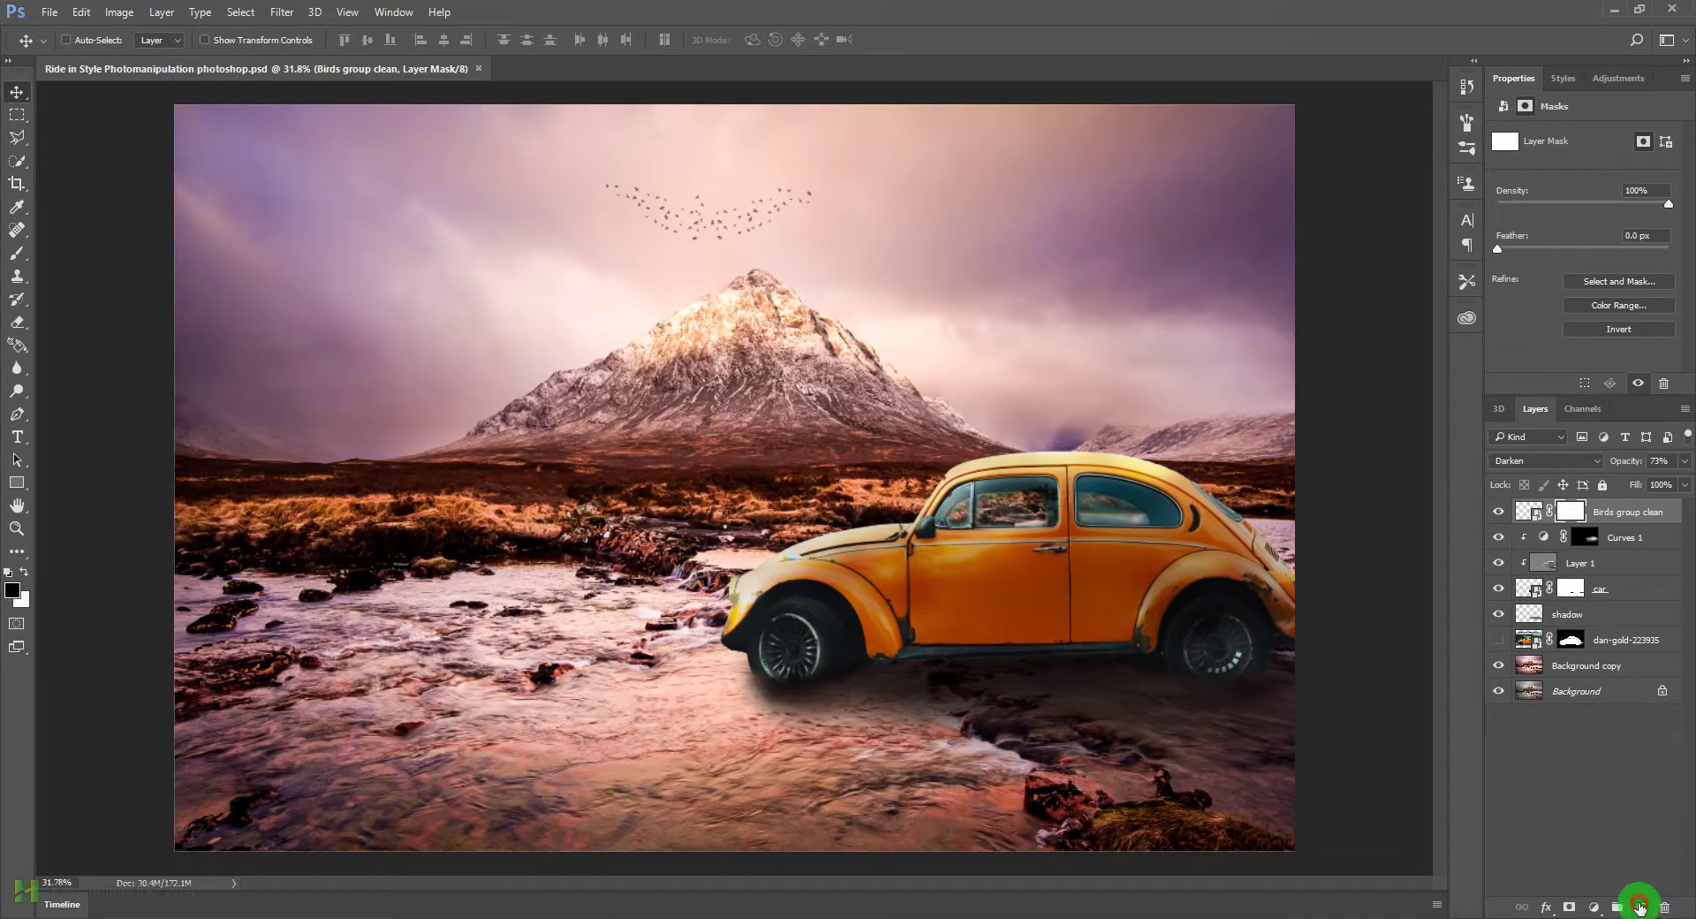
Step: Create a new empty layer above the birds and set its blend mode to Linear Dodge (Add)
{"action": "left_click", "coordinate": [1640, 906]}
{"action": "left_click", "coordinate": [1547, 461]}
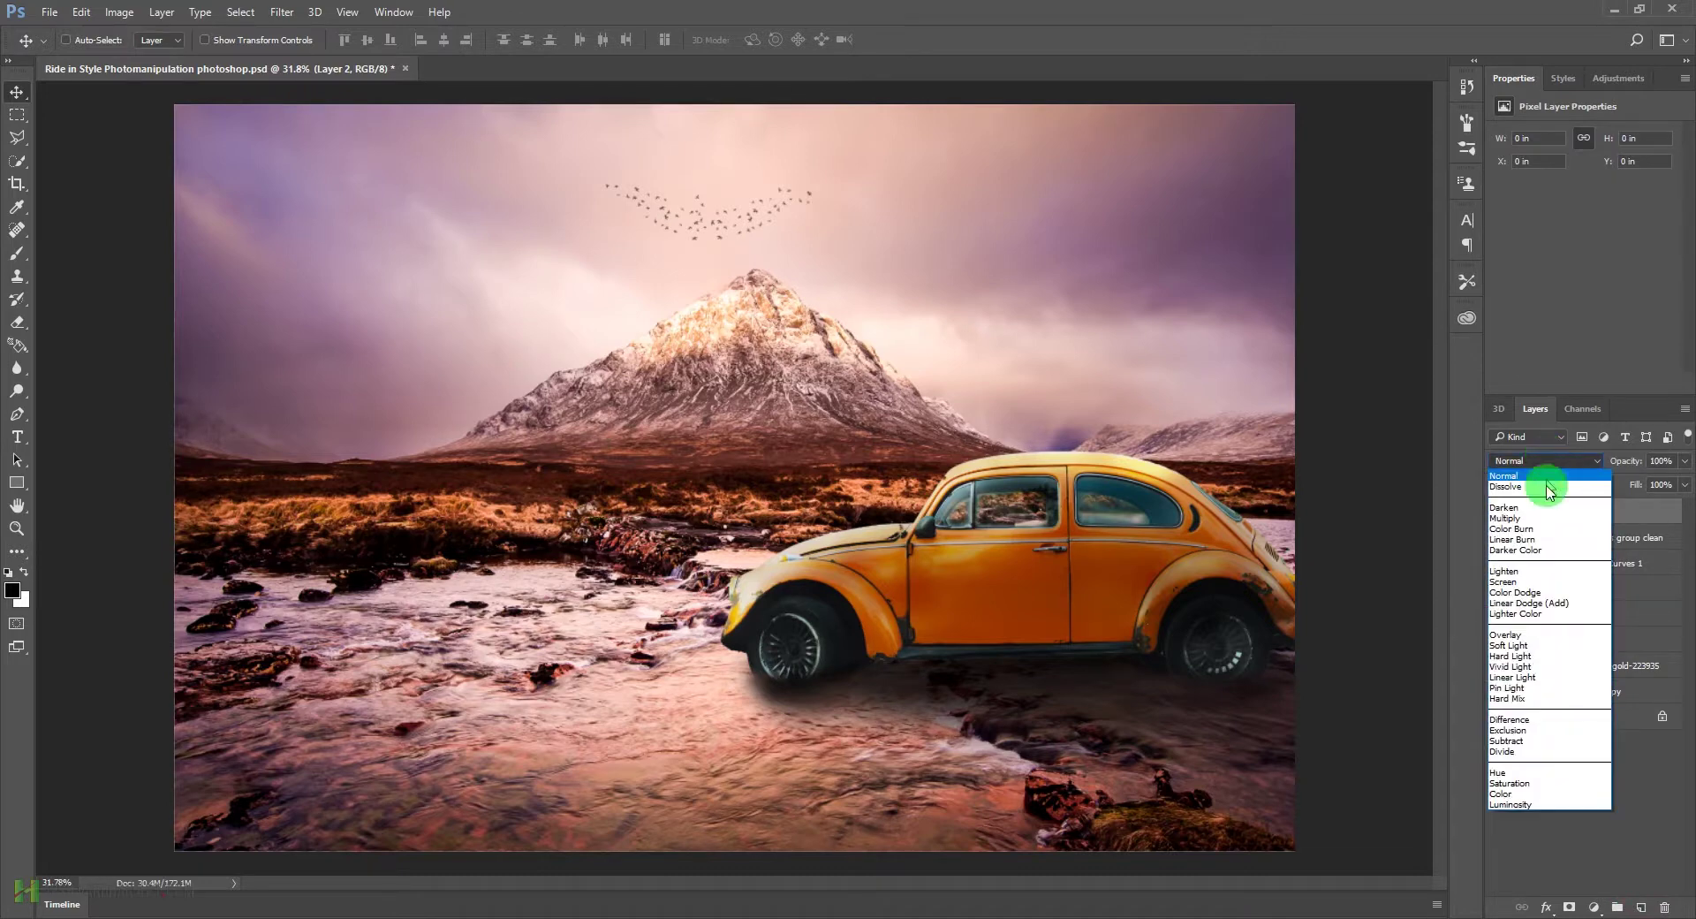
{"action": "left_click", "coordinate": [1545, 603]}
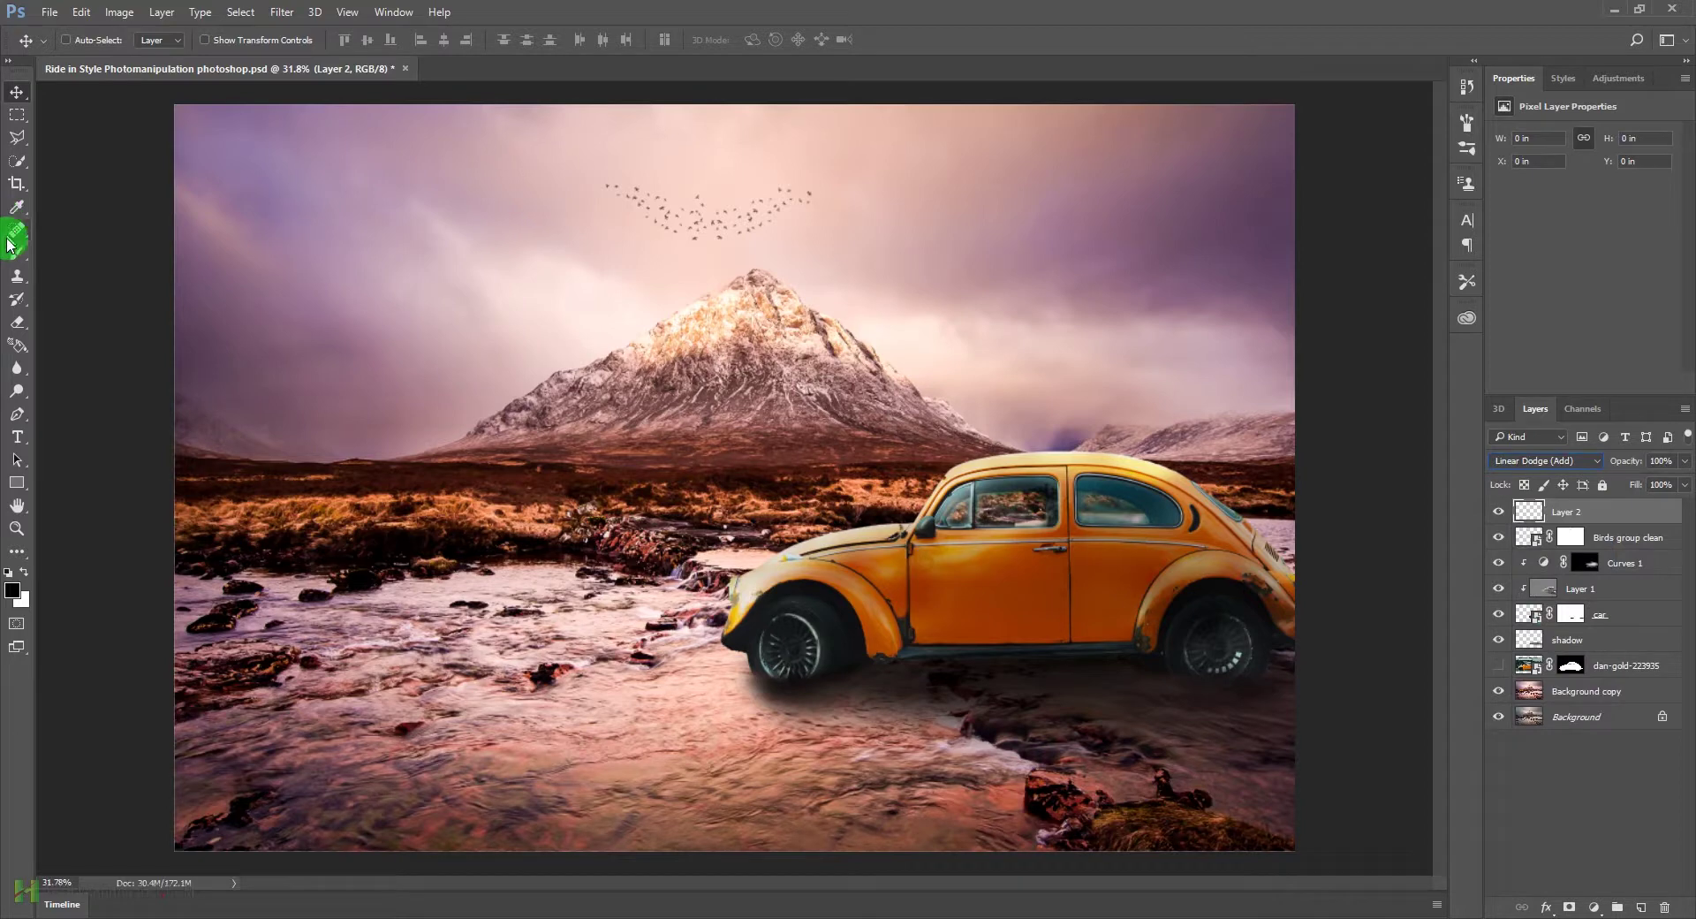
Step: Choose the Brush tool with a soft round tip at 0% hardness and enlarge it to 1100 px
{"action": "left_click", "coordinate": [21, 265]}
{"action": "left_click", "coordinate": [76, 40]}
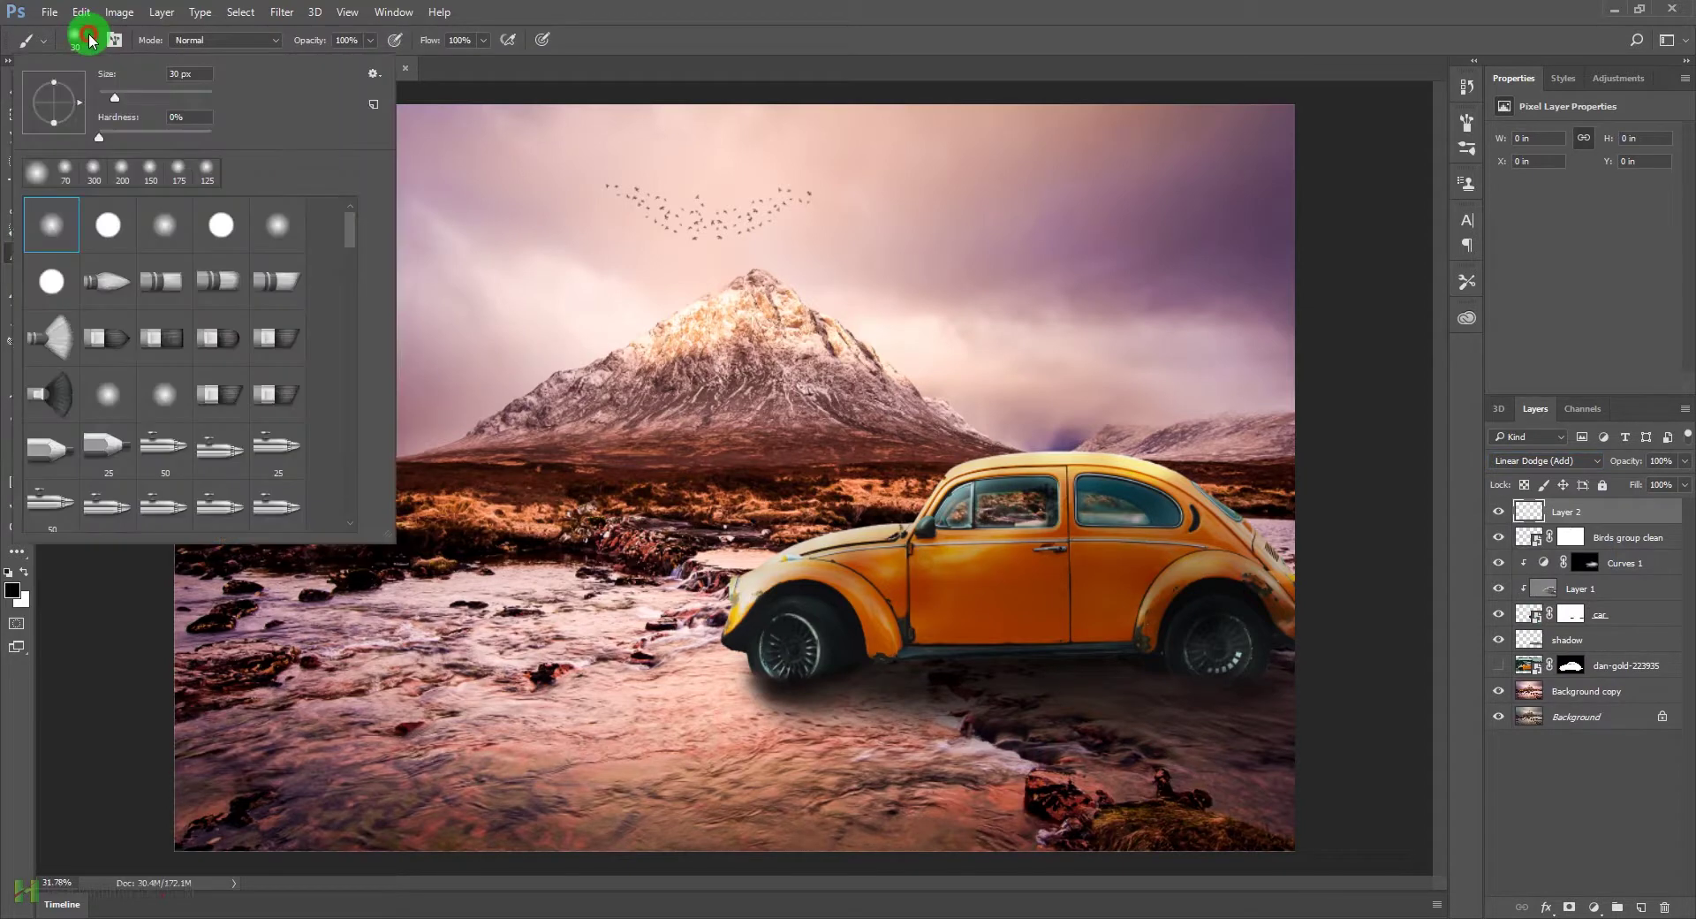
{"action": "left_click", "coordinate": [717, 44]}
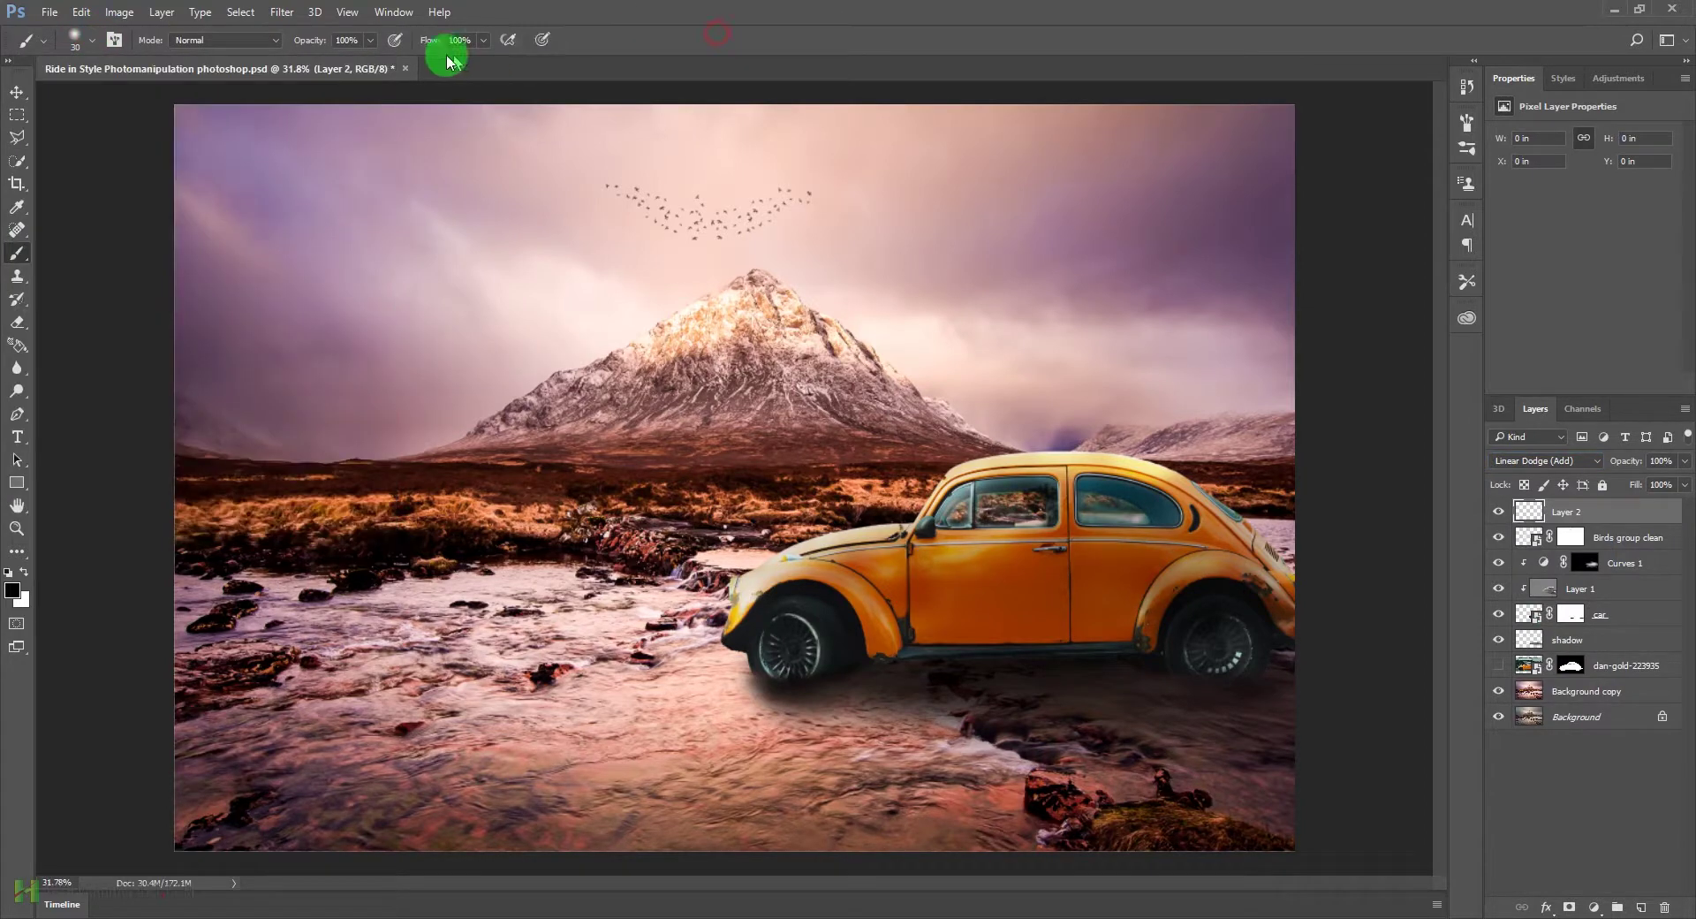
{"action": "key", "text": "bracketright"}
{"action": "key", "text": "bracketright"}
{"action": "key", "text": "bracketright"}
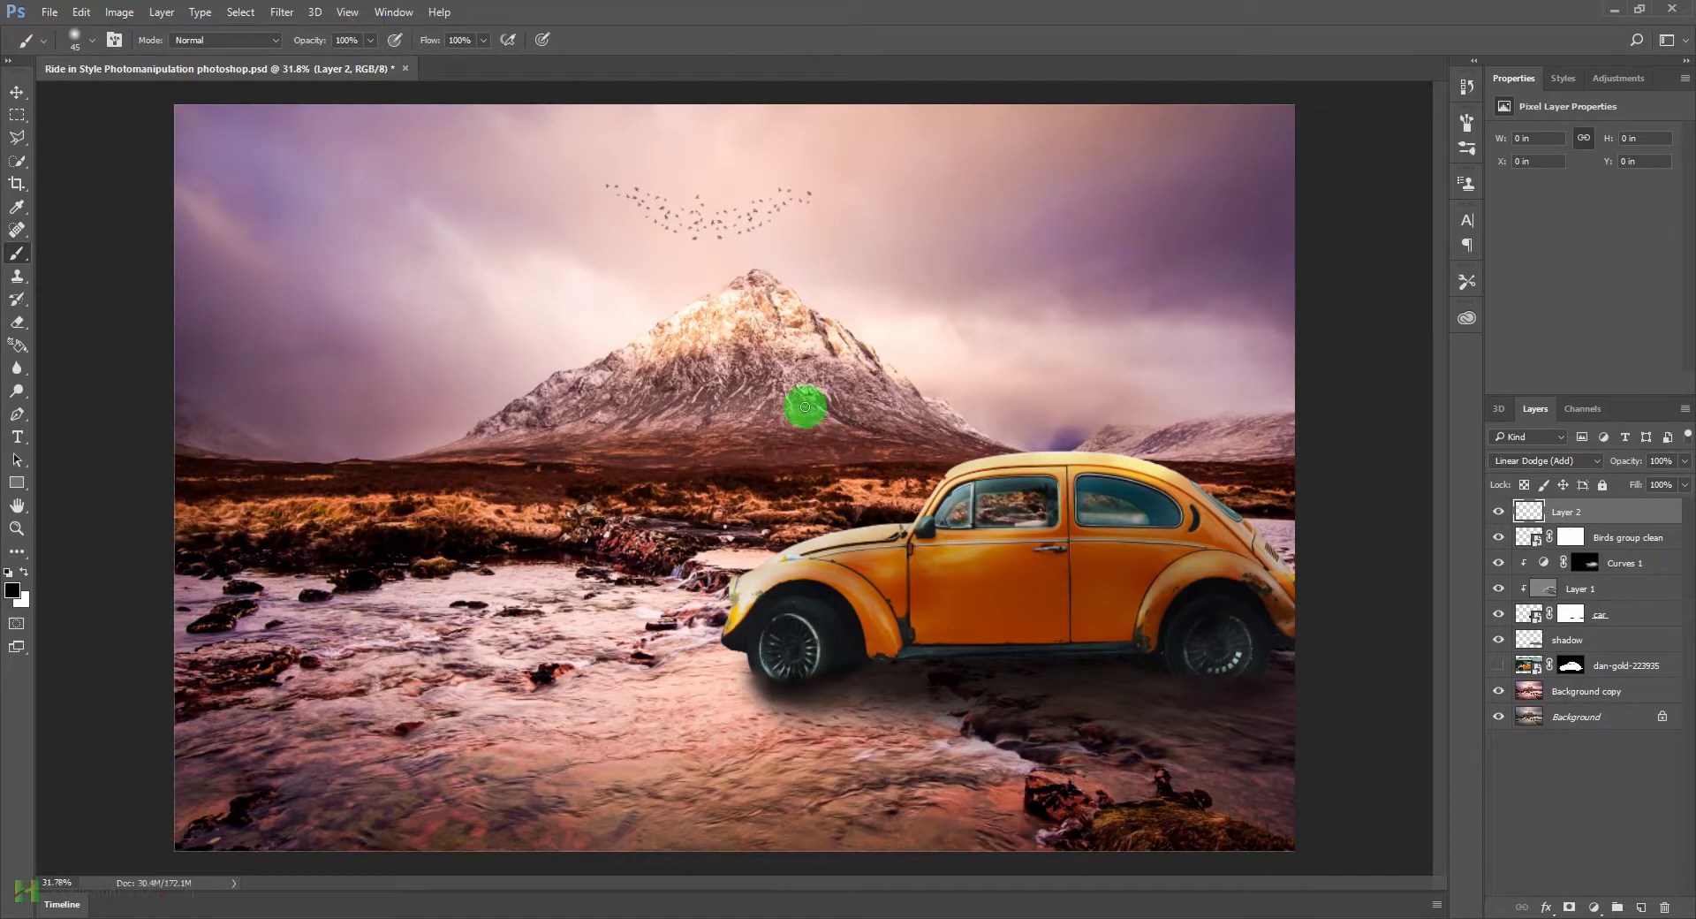
{"action": "key", "text": "bracketright"}
{"action": "key", "text": "bracketright"}
{"action": "key", "text": "bracketright"}
{"action": "key", "text": "bracketright"}
{"action": "key", "text": "bracketright"}
{"action": "key", "text": "bracketright"}
{"action": "key", "text": "bracketright"}
{"action": "key", "text": "bracketright"}
{"action": "key", "text": "bracketright"}
{"action": "key", "text": "bracketright"}
{"action": "key", "text": "bracketright"}
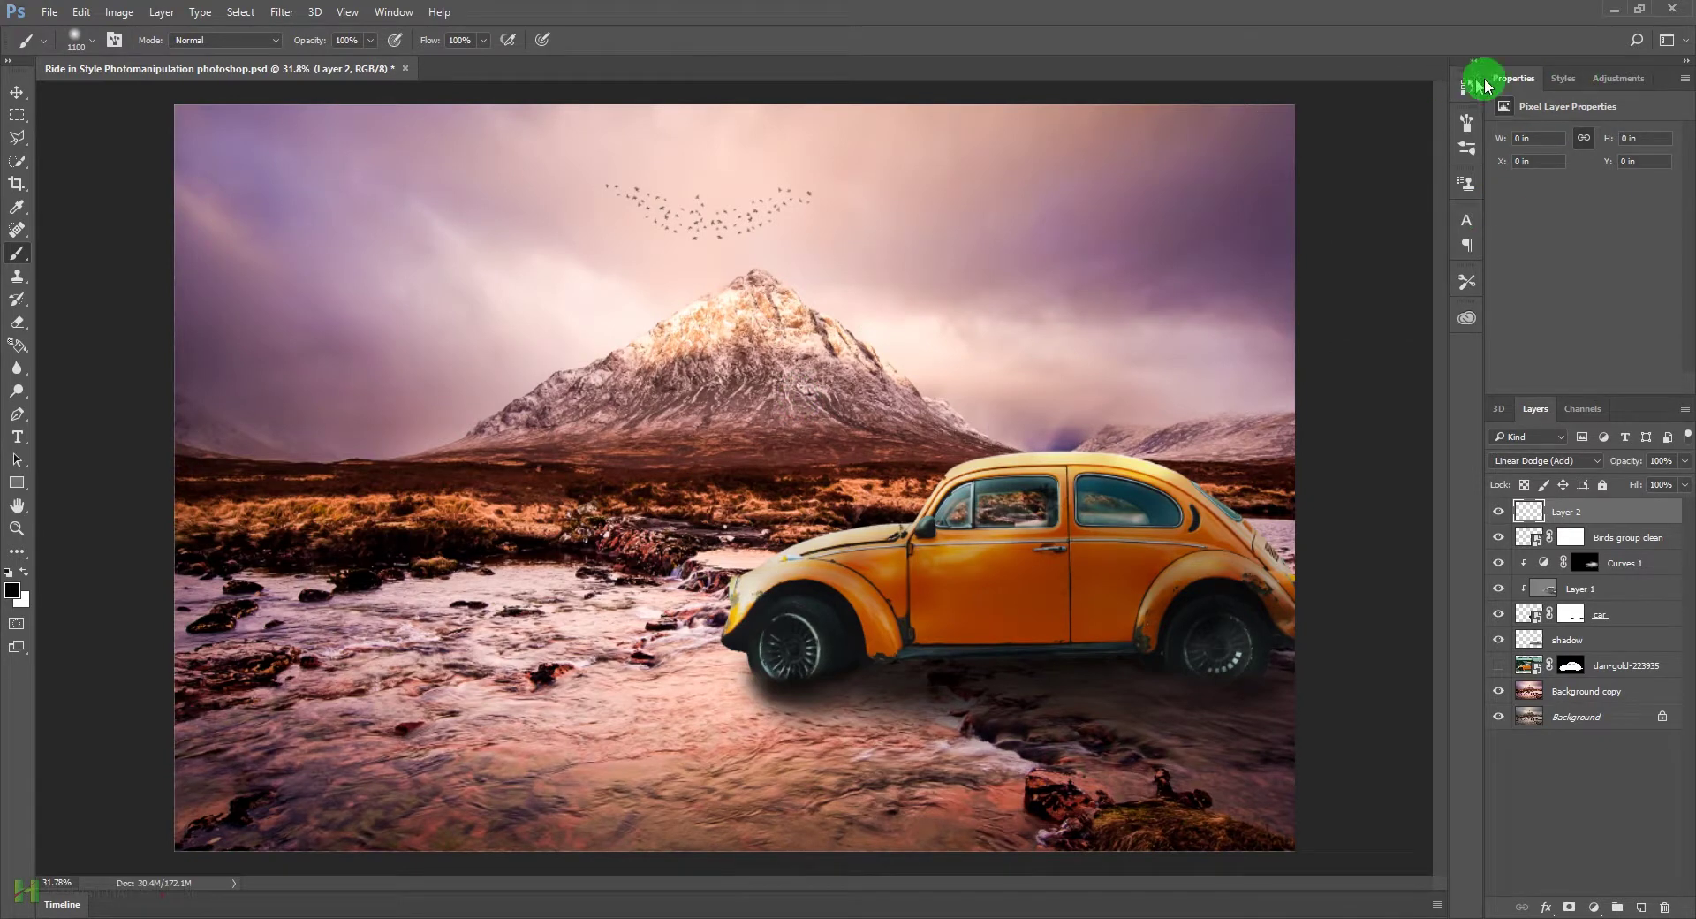
Step: Show the colour Swatches and dock them in the same group as Properties, Styles and Adjustments
{"action": "left_click", "coordinate": [1557, 80]}
{"action": "left_click", "coordinate": [1517, 78]}
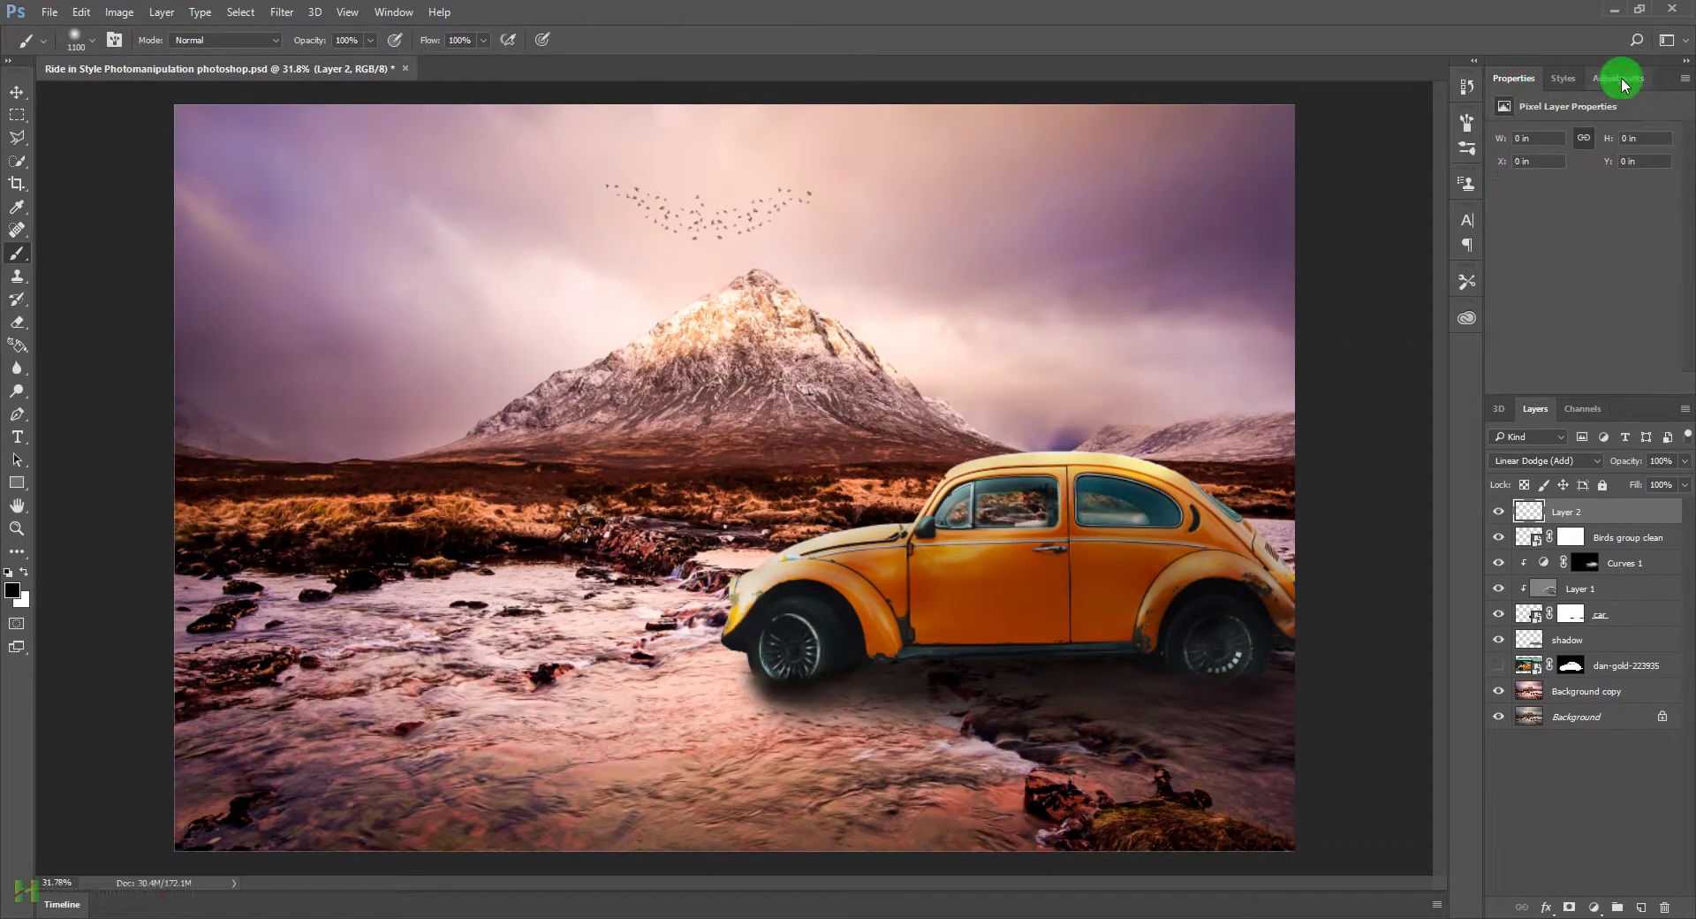
{"action": "left_click", "coordinate": [371, 12]}
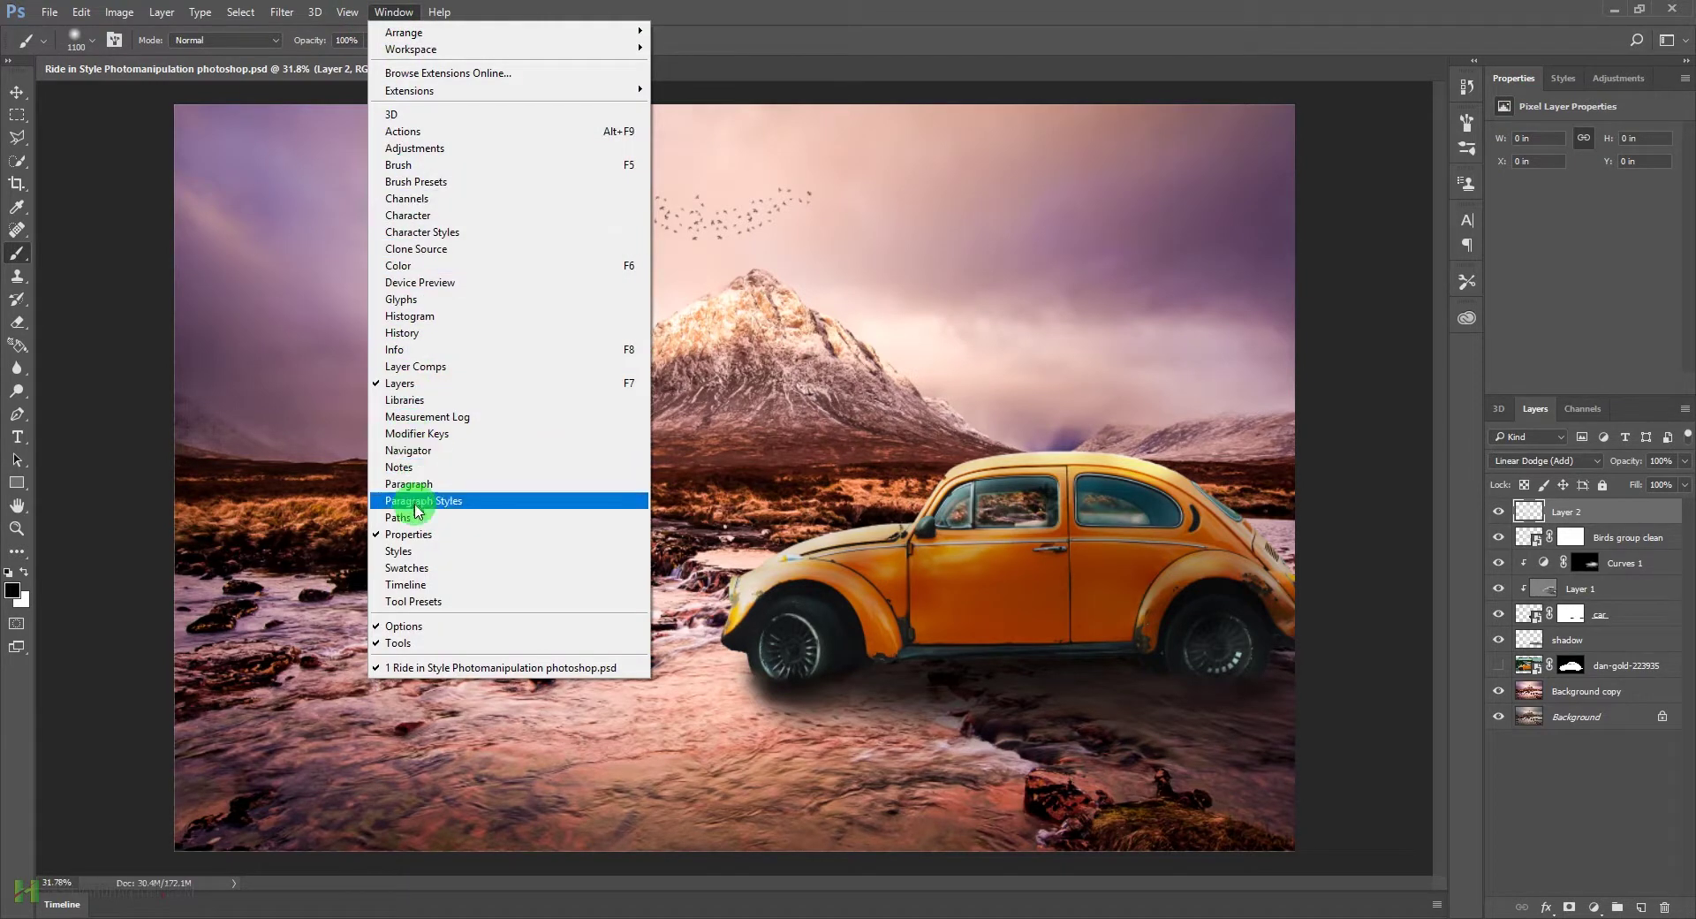
{"action": "left_click", "coordinate": [420, 567]}
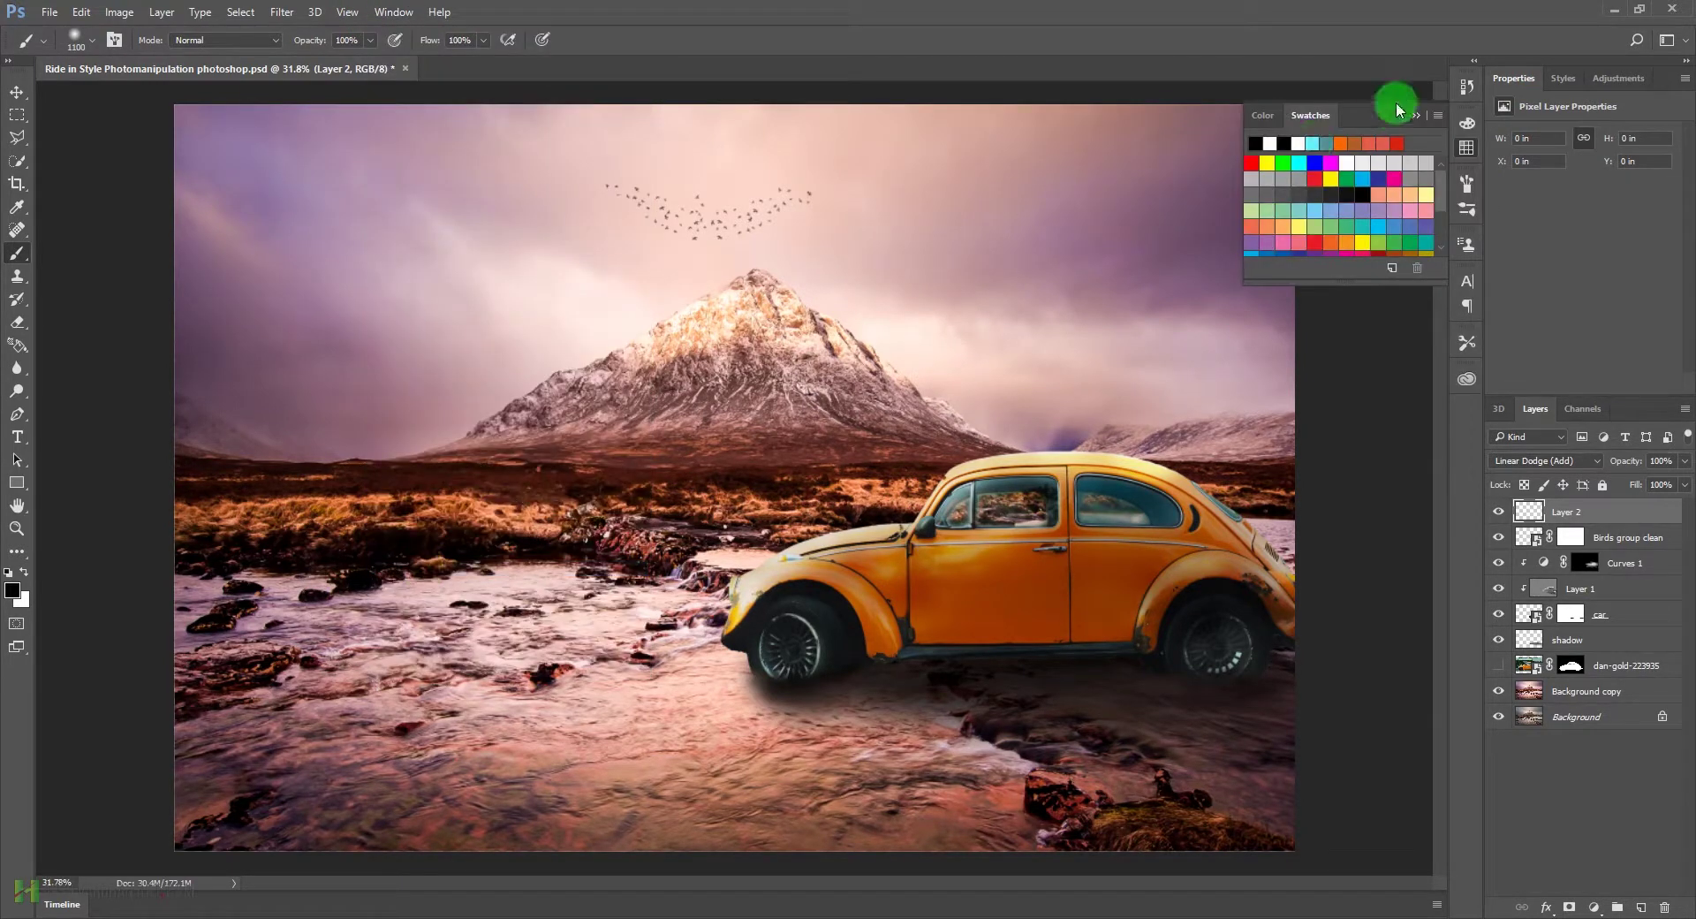
{"action": "left_click_drag", "start_coordinate": [1307, 116], "coordinate": [1581, 81]}
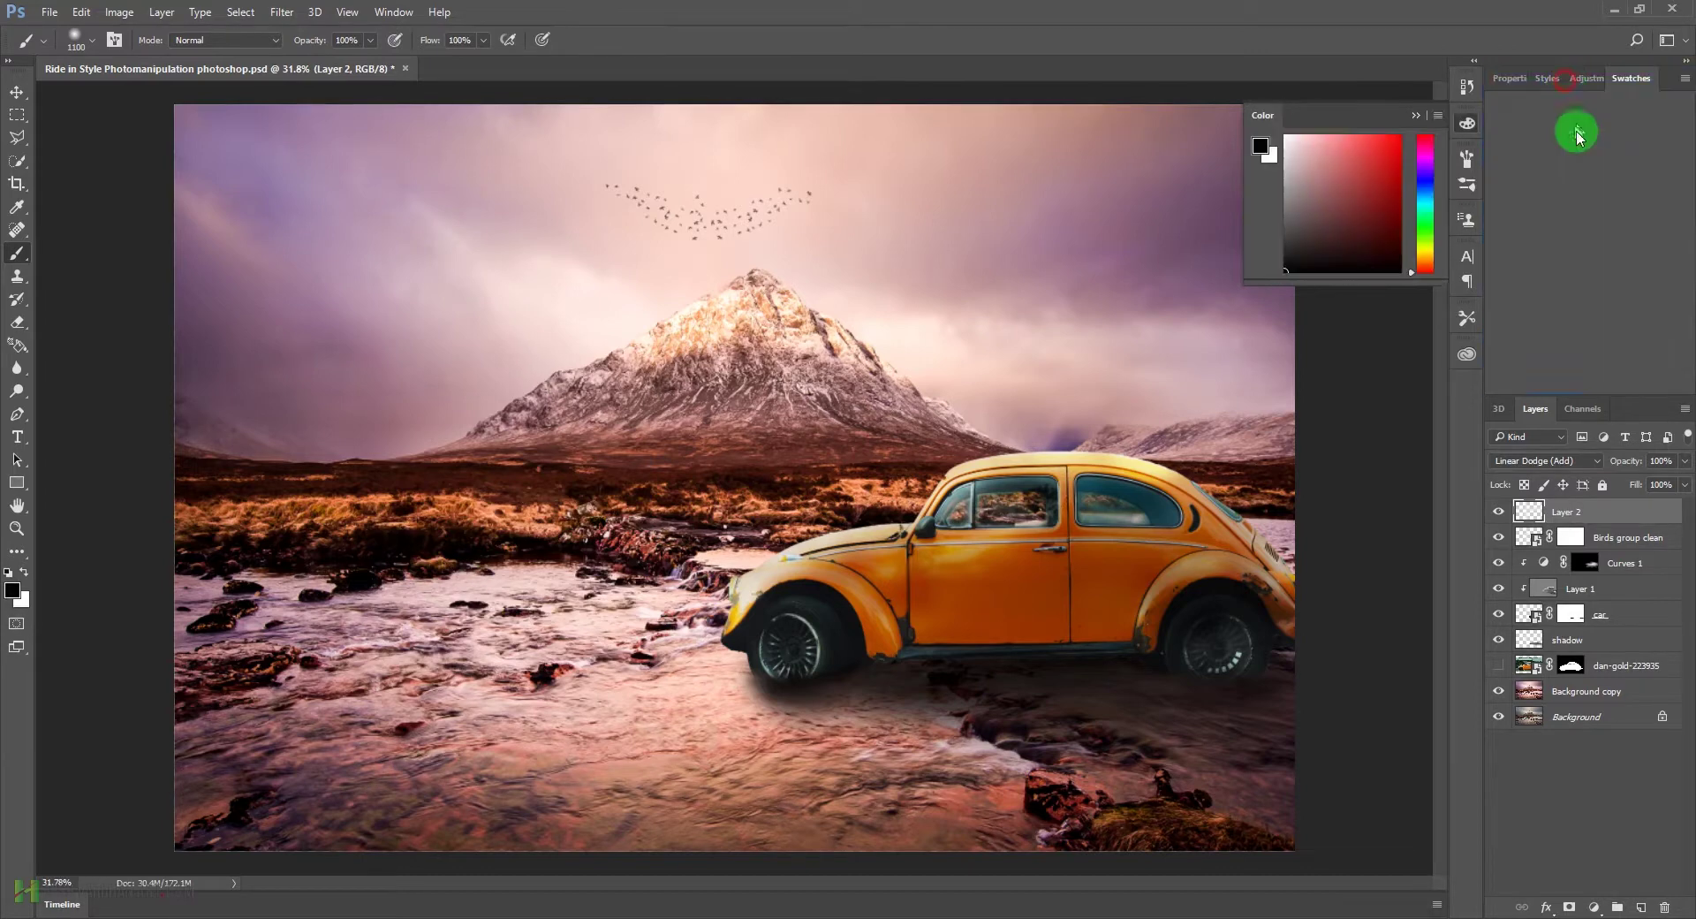
Step: Dock the Color panel beside Swatches and pick the orange swatch as the foreground colour
{"action": "left_click_drag", "start_coordinate": [1261, 119], "coordinate": [1625, 103]}
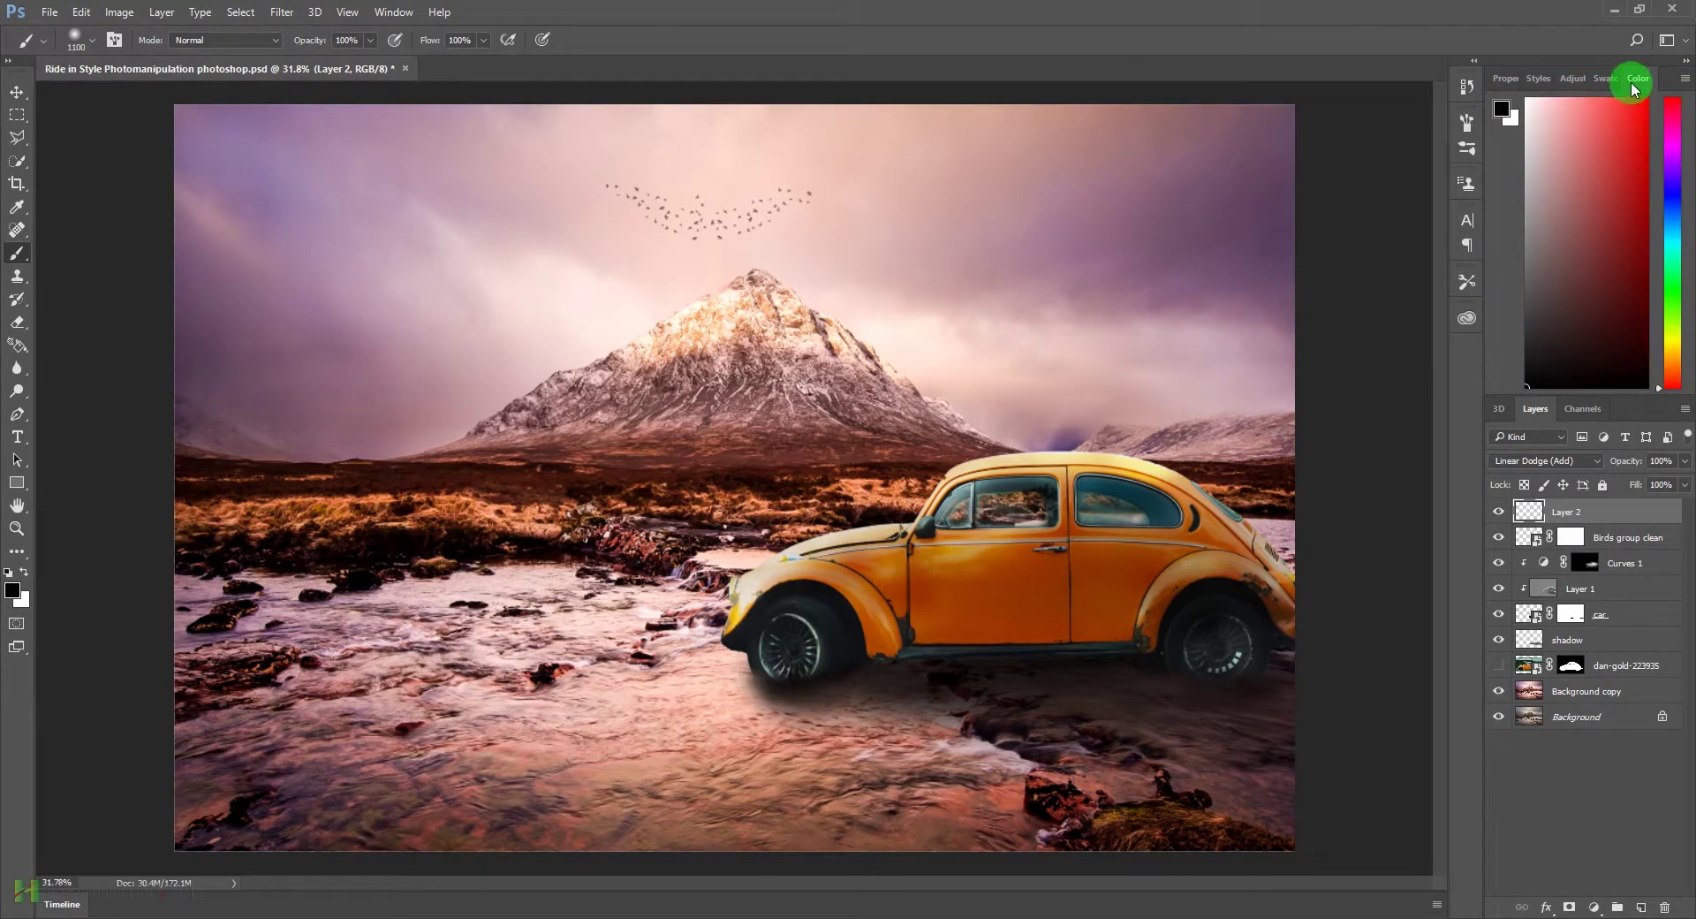
{"action": "left_click_drag", "start_coordinate": [1632, 81], "coordinate": [1636, 96]}
{"action": "left_click", "coordinate": [1601, 81]}
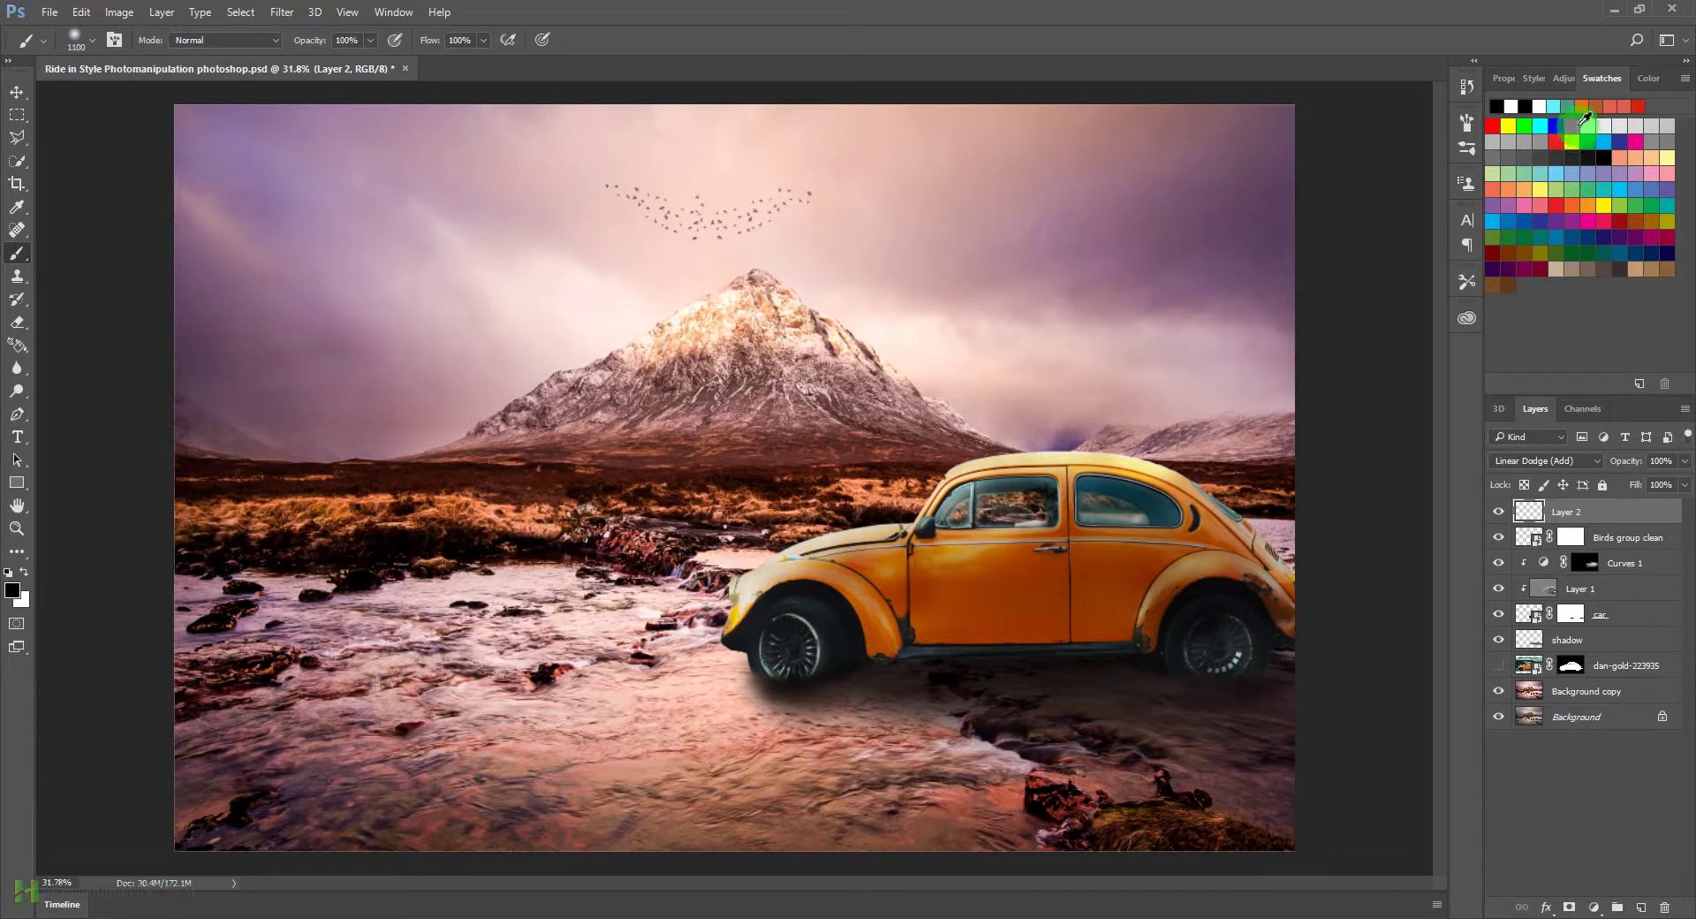
{"action": "left_click", "coordinate": [1588, 106]}
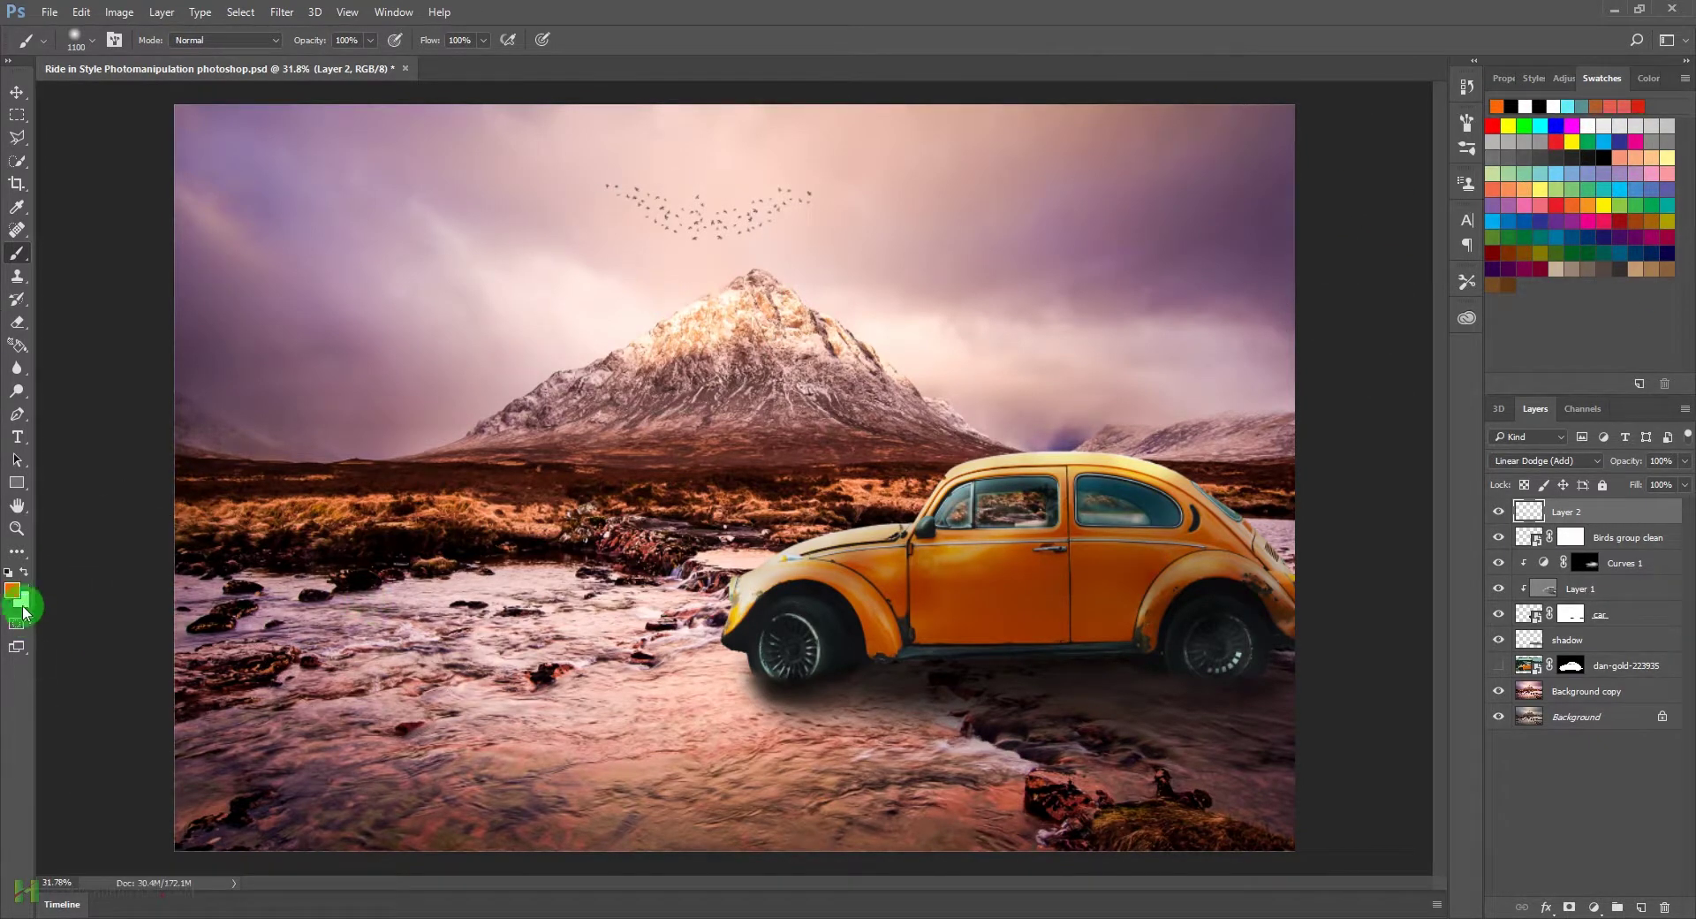
Step: Enlarge the brush to 1300 px and paint an orange glow in the sky above the mountain's left slope
{"action": "key", "text": "bracketright"}
{"action": "key", "text": "bracketright"}
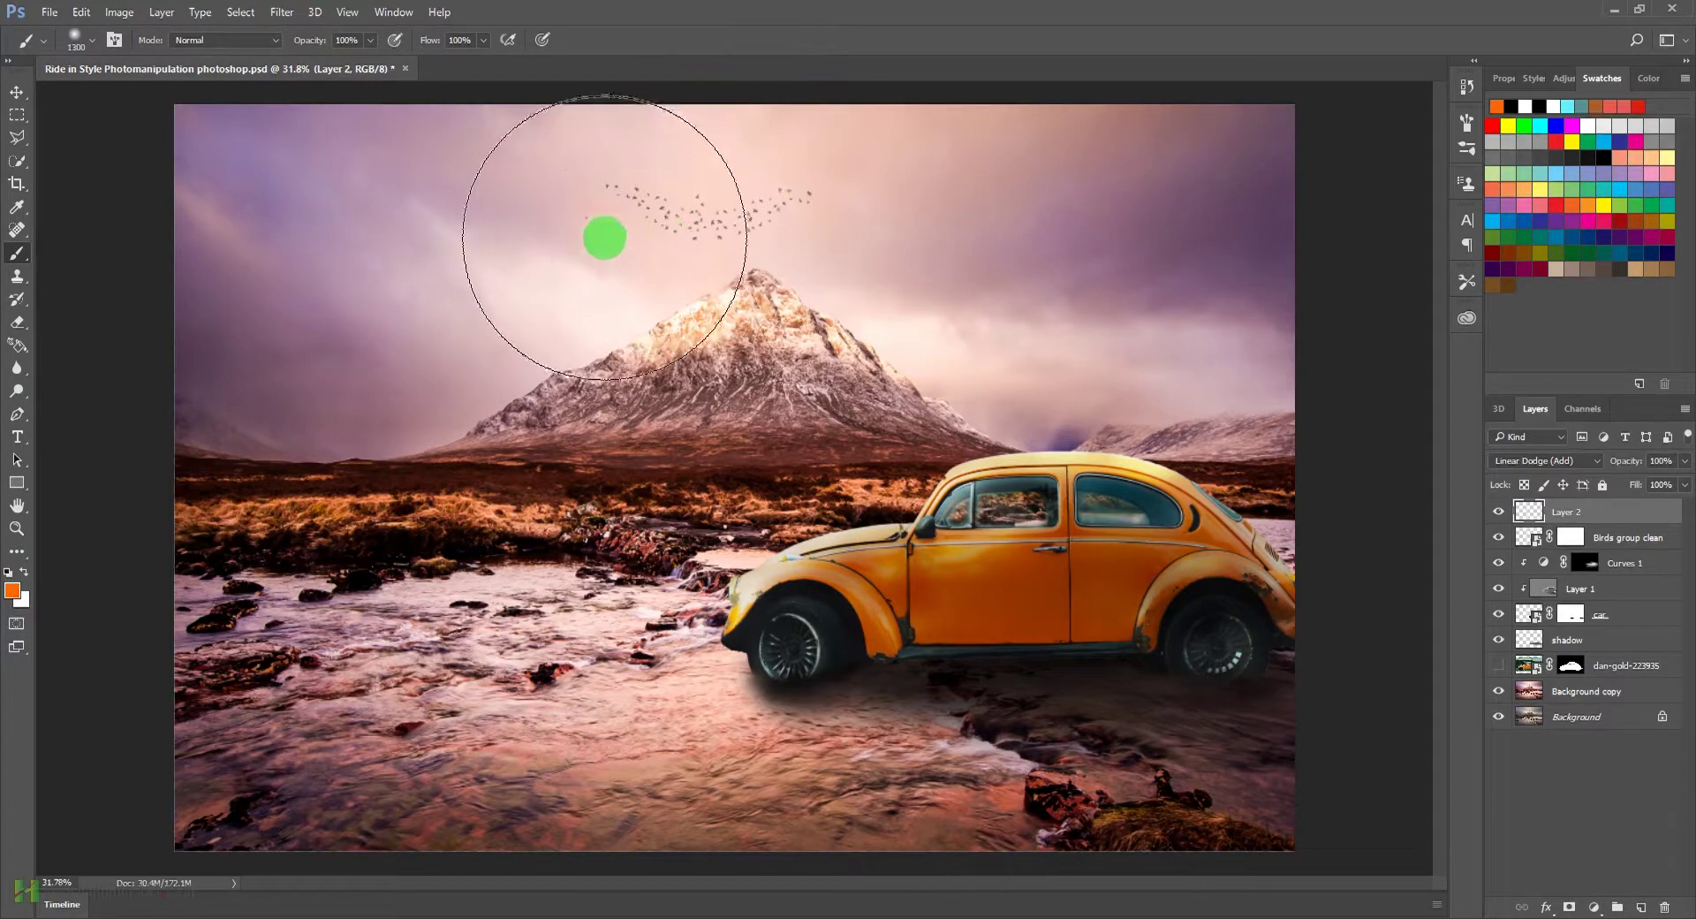
{"action": "left_click", "coordinate": [603, 220]}
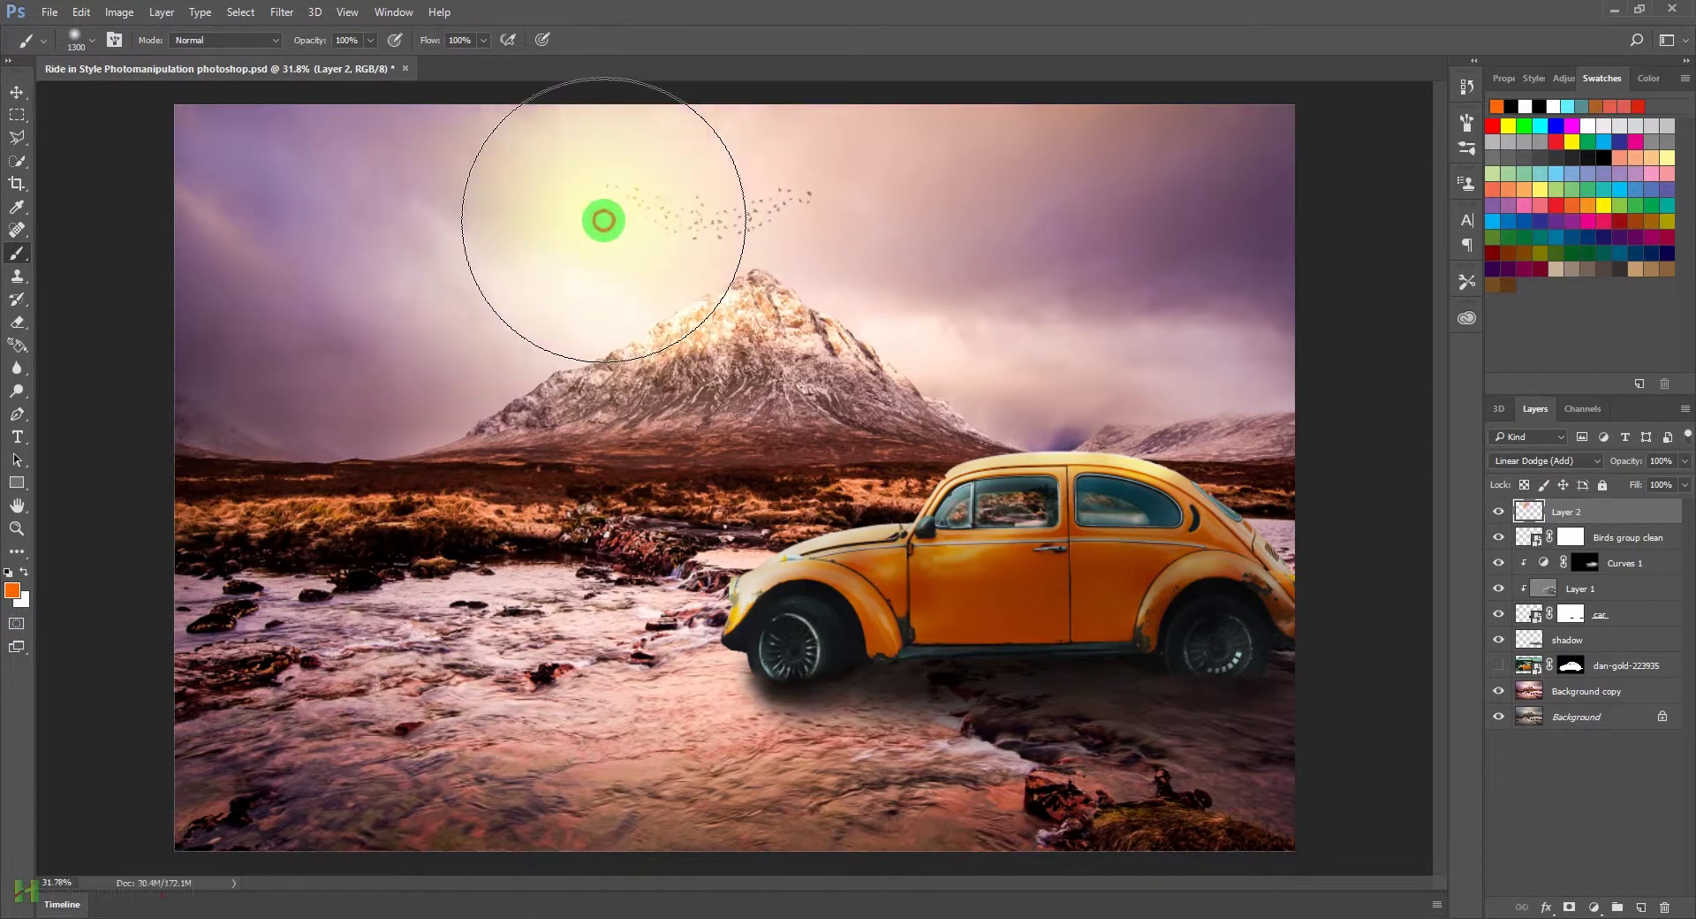
{"action": "mouse_move", "coordinate": [604, 220]}
{"action": "left_mouse_down"}
{"action": "mouse_move", "coordinate": [636, 341]}
{"action": "mouse_move", "coordinate": [597, 200]}
{"action": "mouse_move", "coordinate": [606, 242]}
{"action": "mouse_move", "coordinate": [598, 230]}
{"action": "mouse_move", "coordinate": [570, 317]}
{"action": "left_mouse_up"}
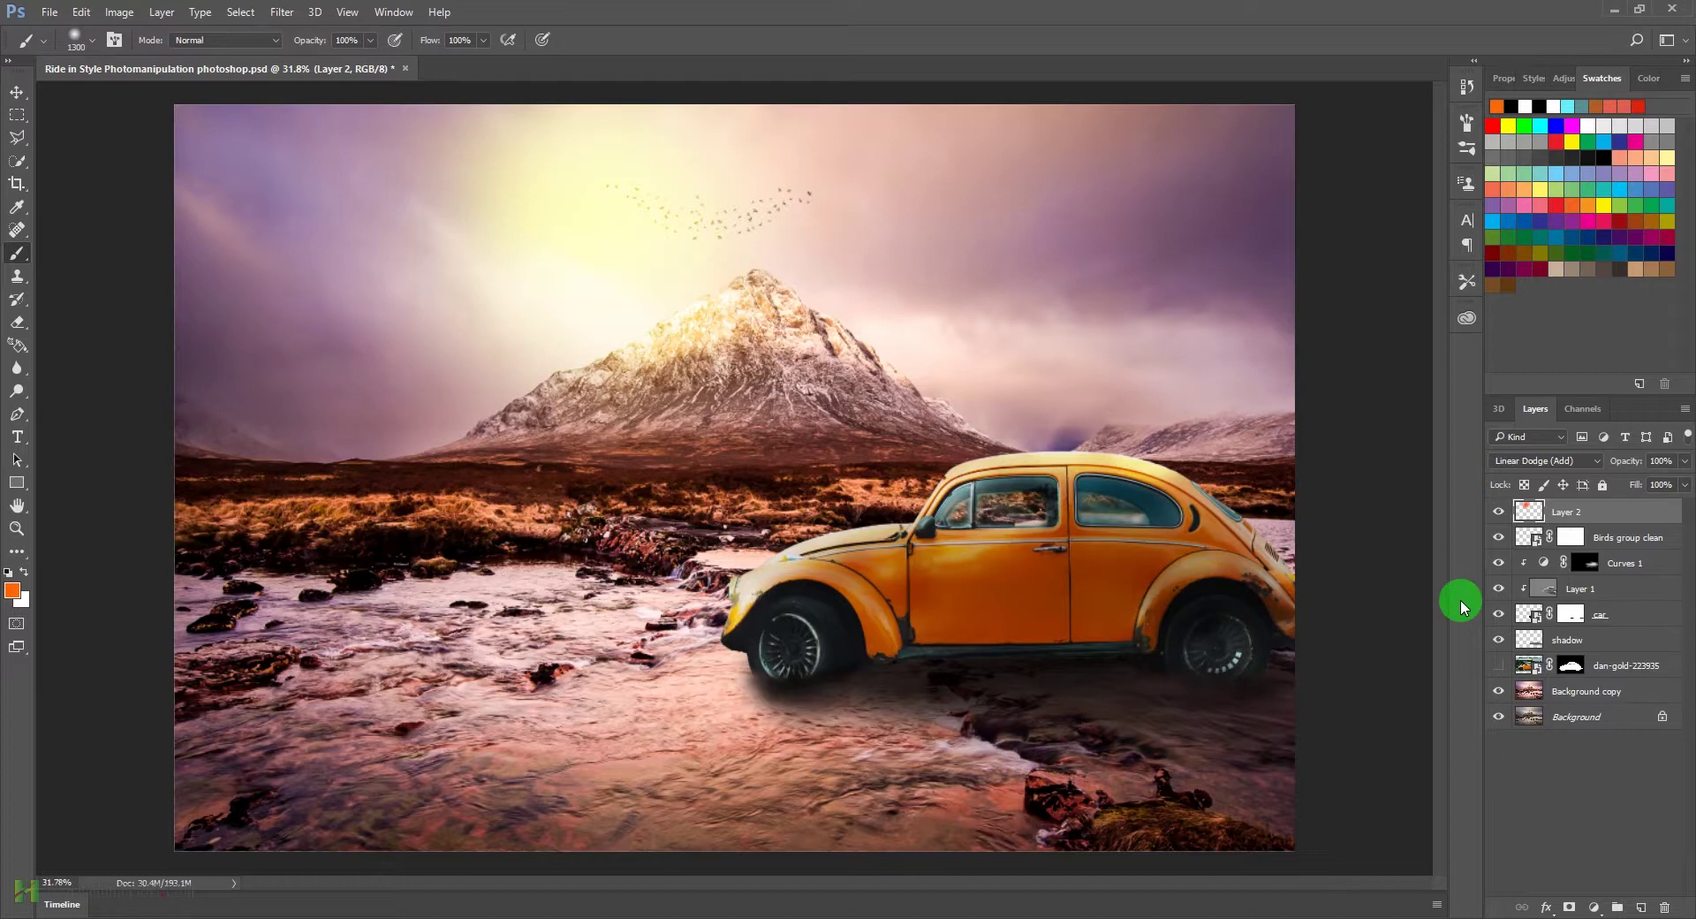
Step: Scale the painted sky glow to about 211%, shift it toward the image's upper left and lower its layer's opacity to 89%
{"action": "key", "text": "ctrl+t"}
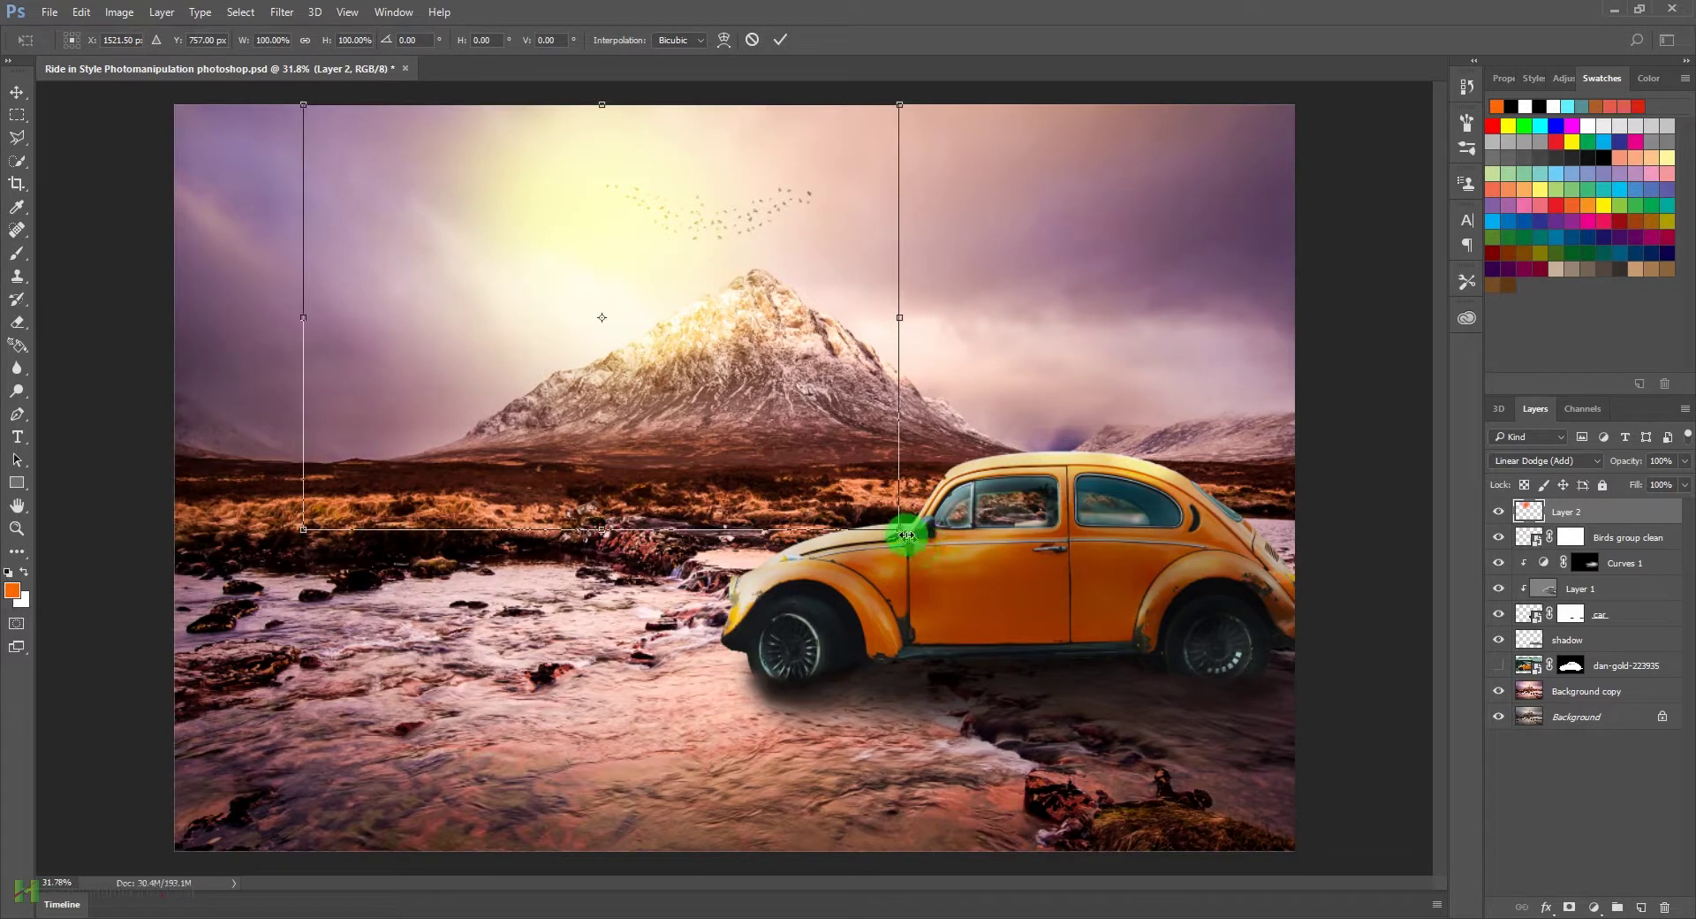
{"action": "left_click_drag", "start_coordinate": [899, 528], "coordinate": [1261, 719]}
{"action": "left_click_drag", "start_coordinate": [818, 342], "coordinate": [775, 384]}
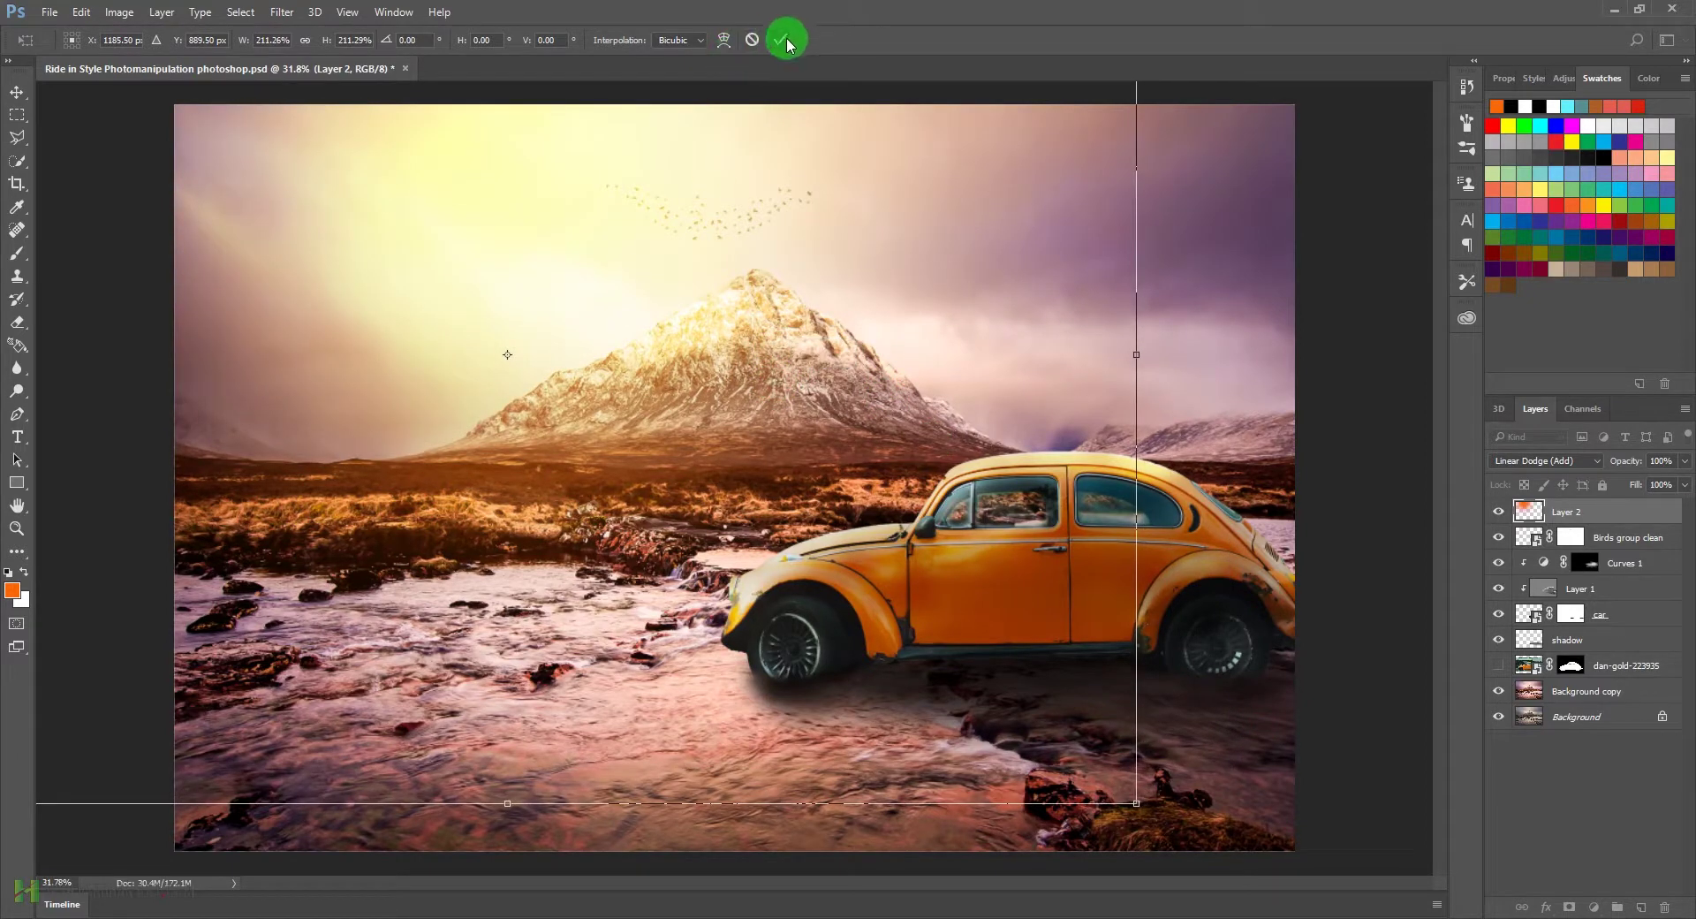
{"action": "left_click", "coordinate": [786, 40]}
{"action": "key", "text": "b"}
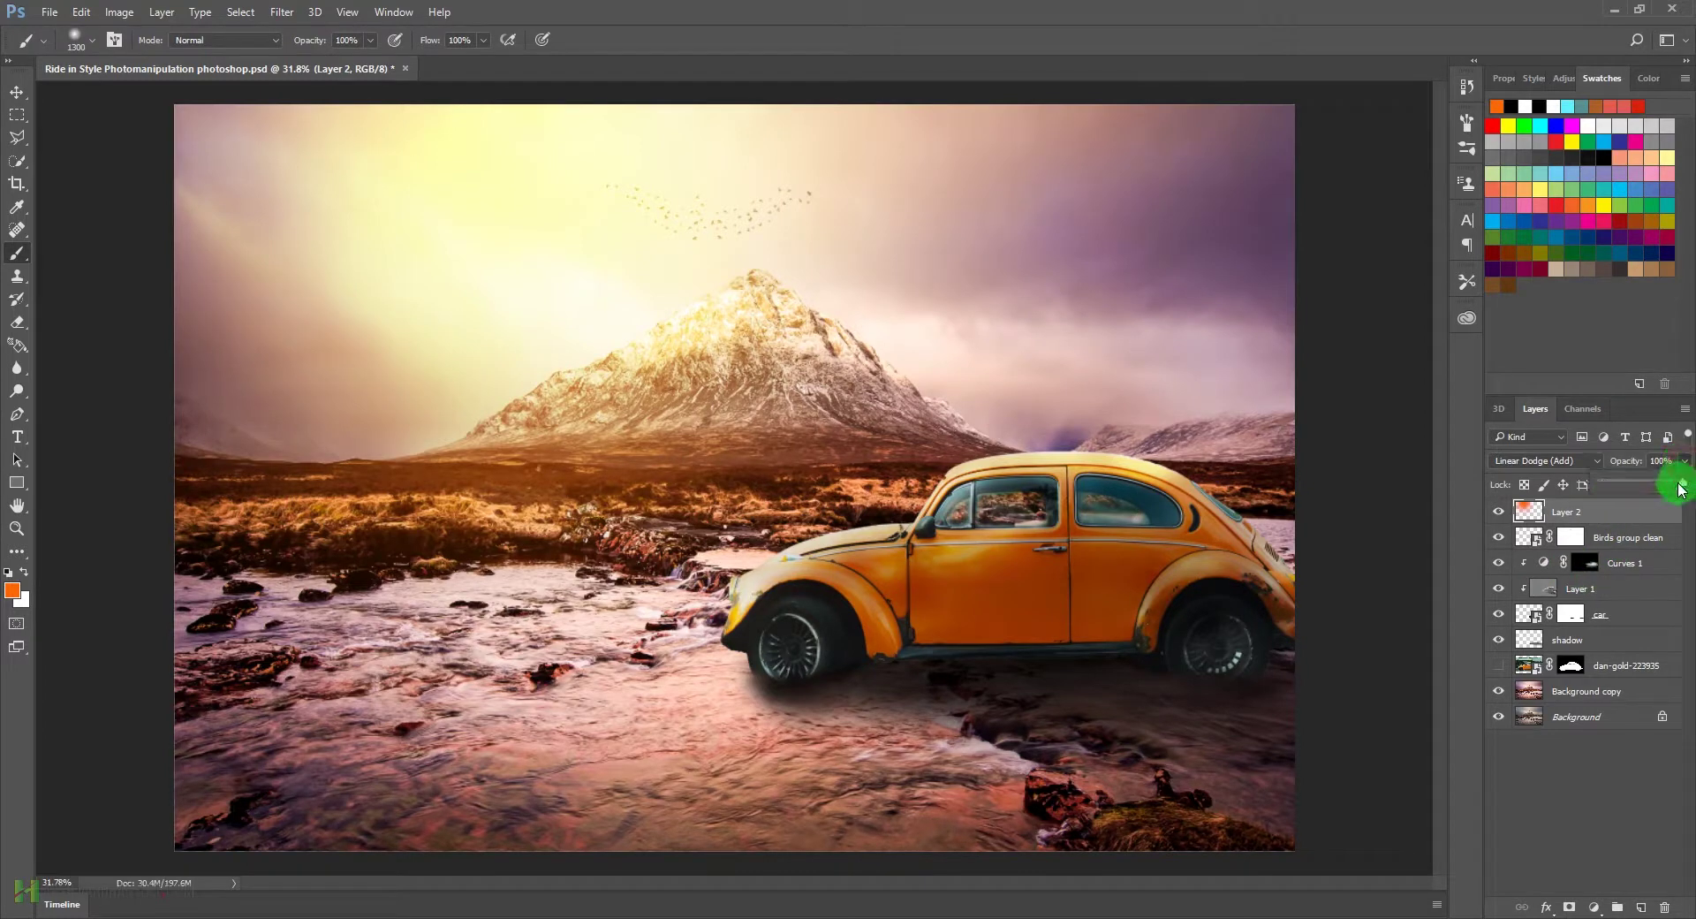
{"action": "left_click_drag", "start_coordinate": [1665, 492], "coordinate": [1669, 482]}
{"action": "left_click", "coordinate": [1595, 519]}
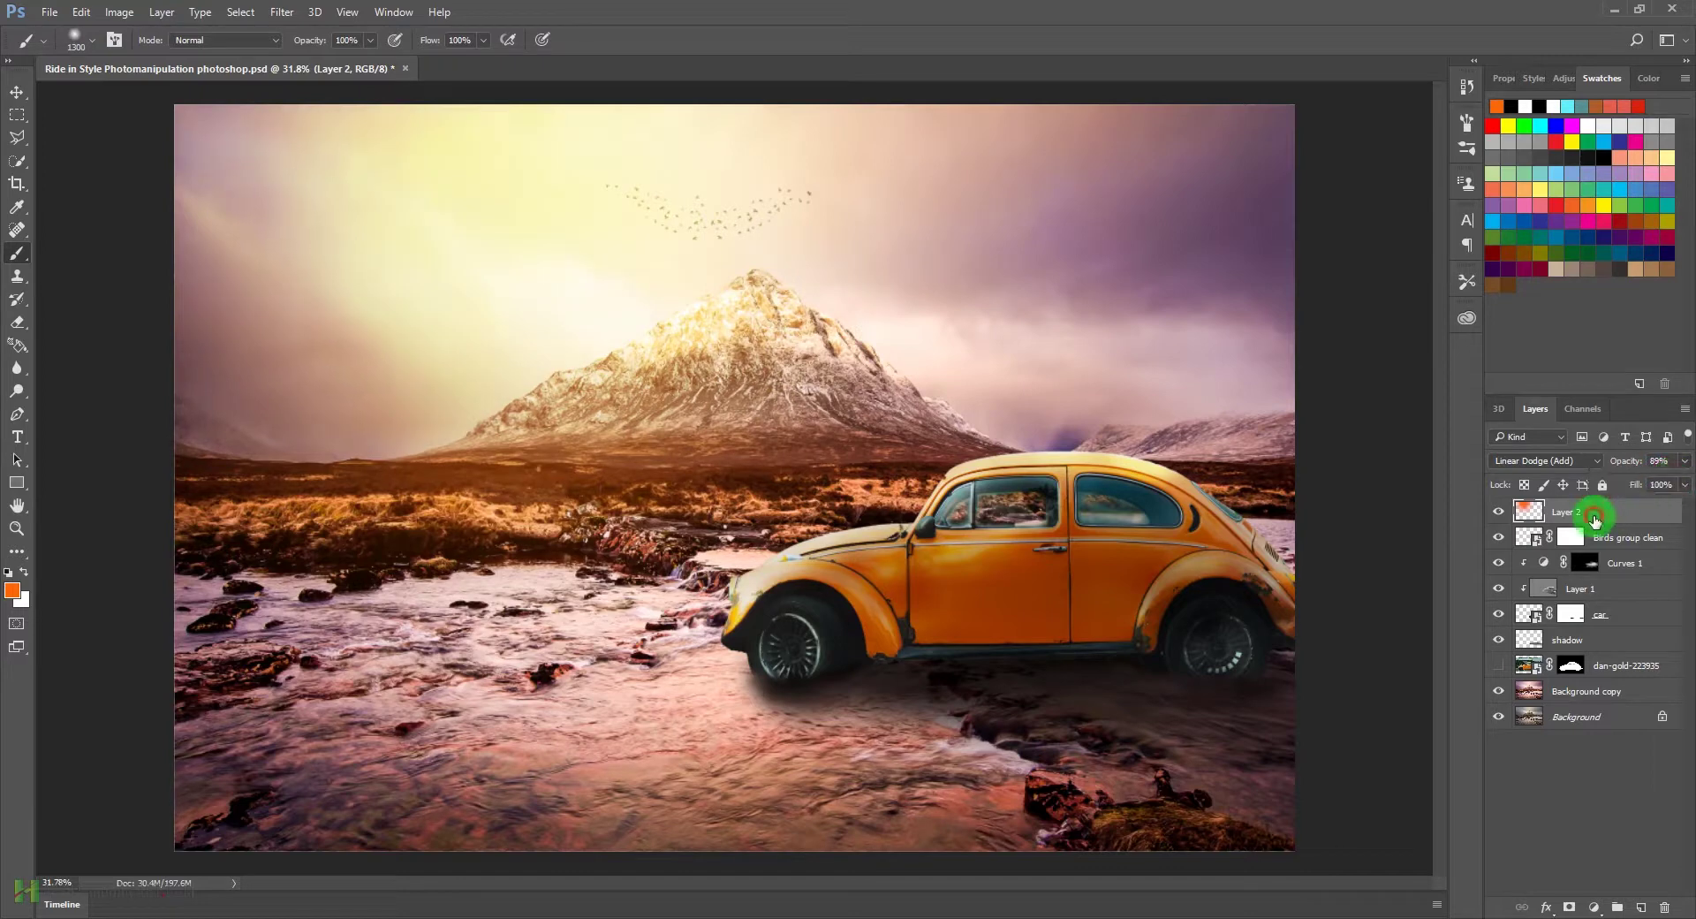
Step: Add a new layer above the glow layer and set its blend mode to Soft Light
{"action": "left_click", "coordinate": [1638, 906]}
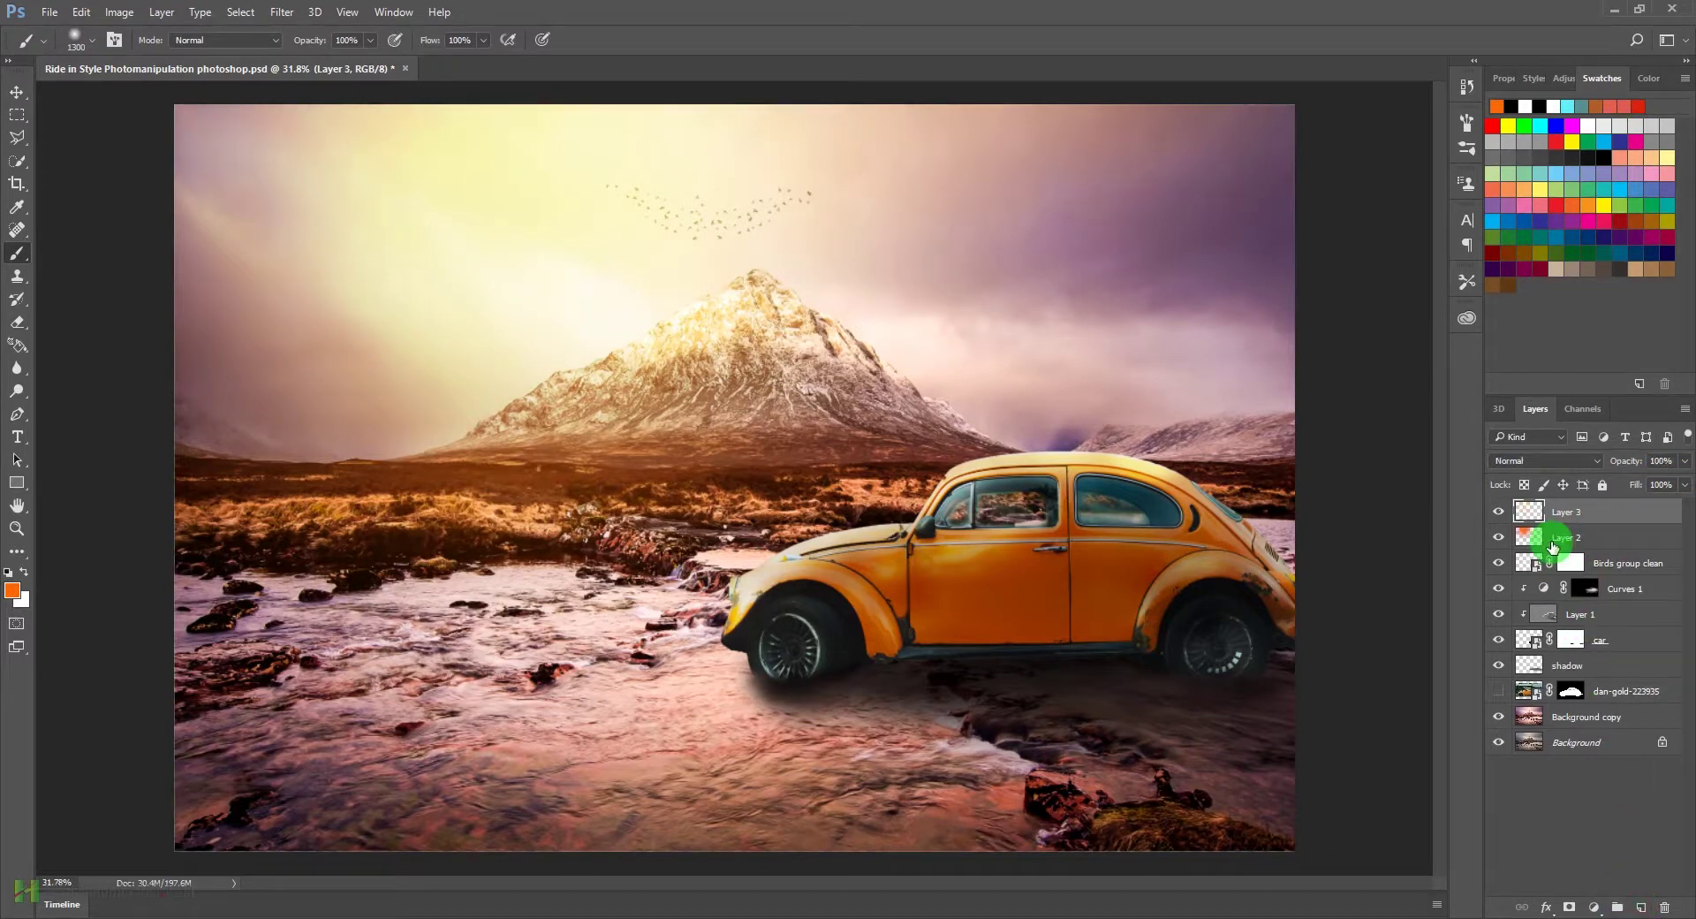
{"action": "left_click", "coordinate": [1542, 456]}
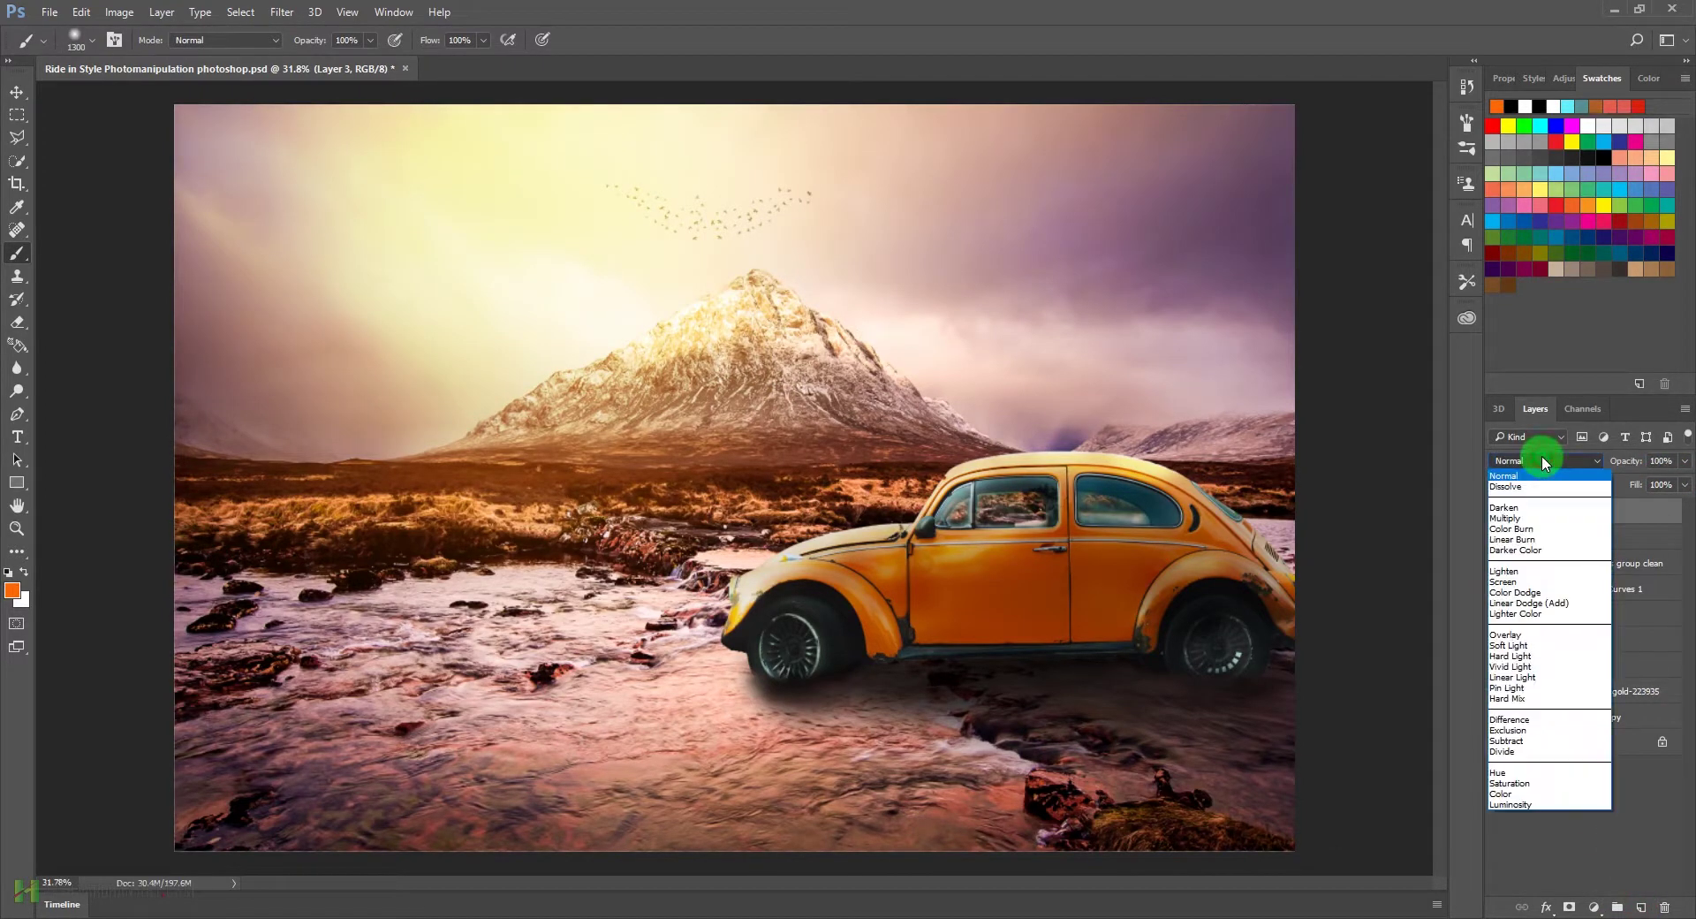
{"action": "left_click", "coordinate": [1517, 646]}
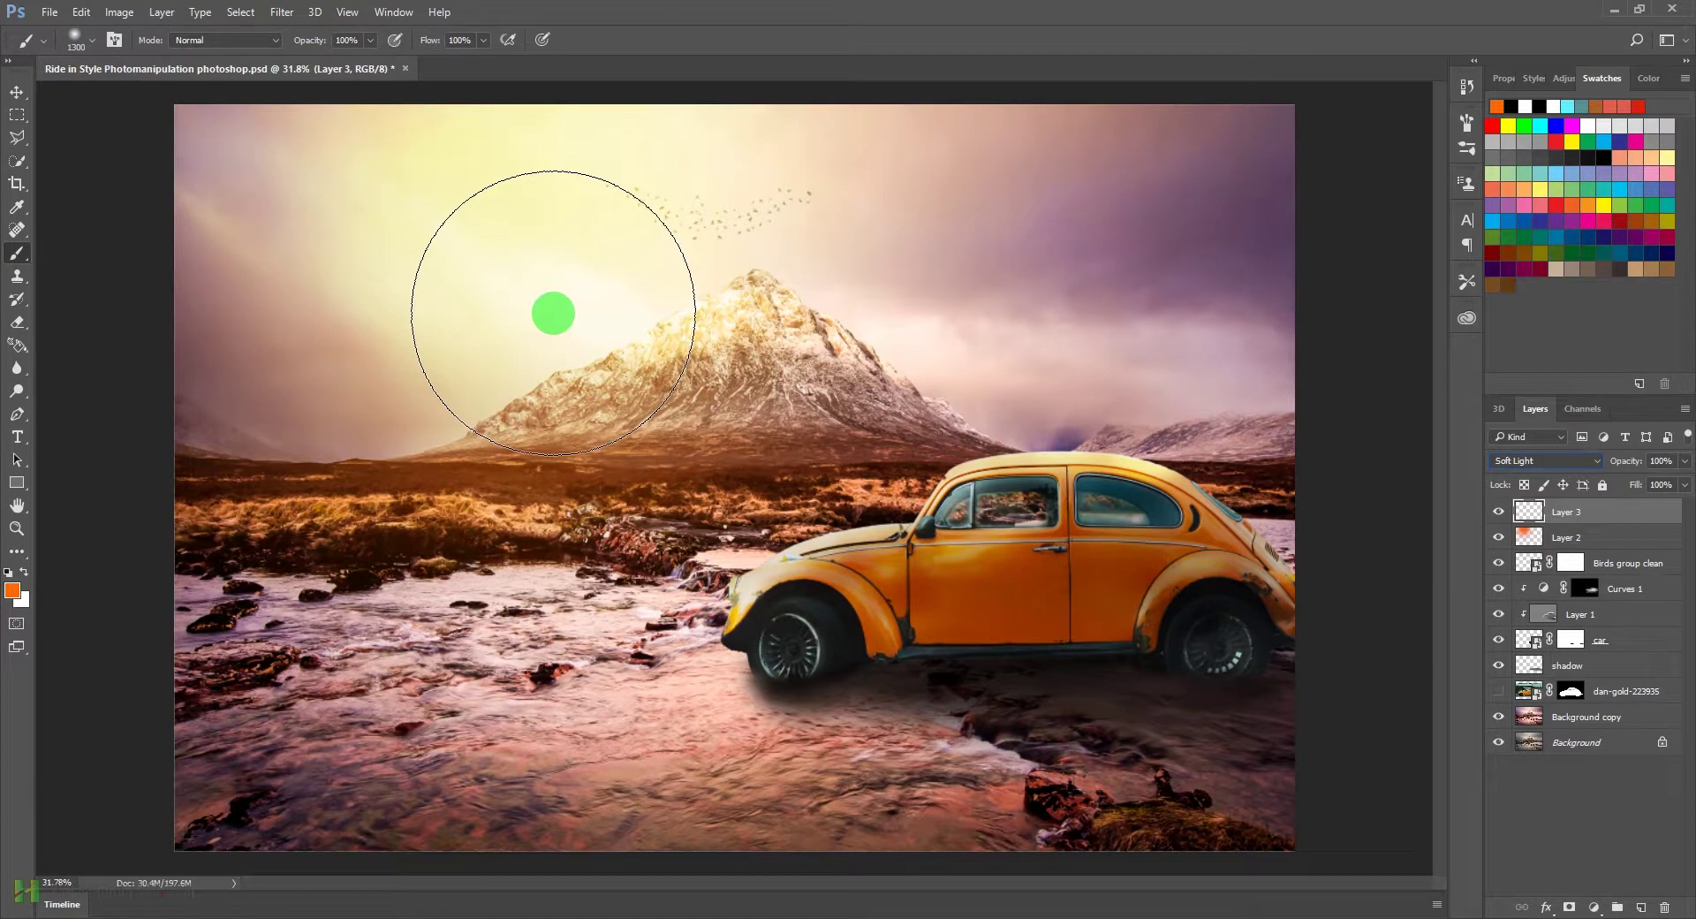
Step: Set the brush opacity to 10% and paint soft orange light over the mountain, riverbank and car
{"action": "left_click", "coordinate": [617, 12]}
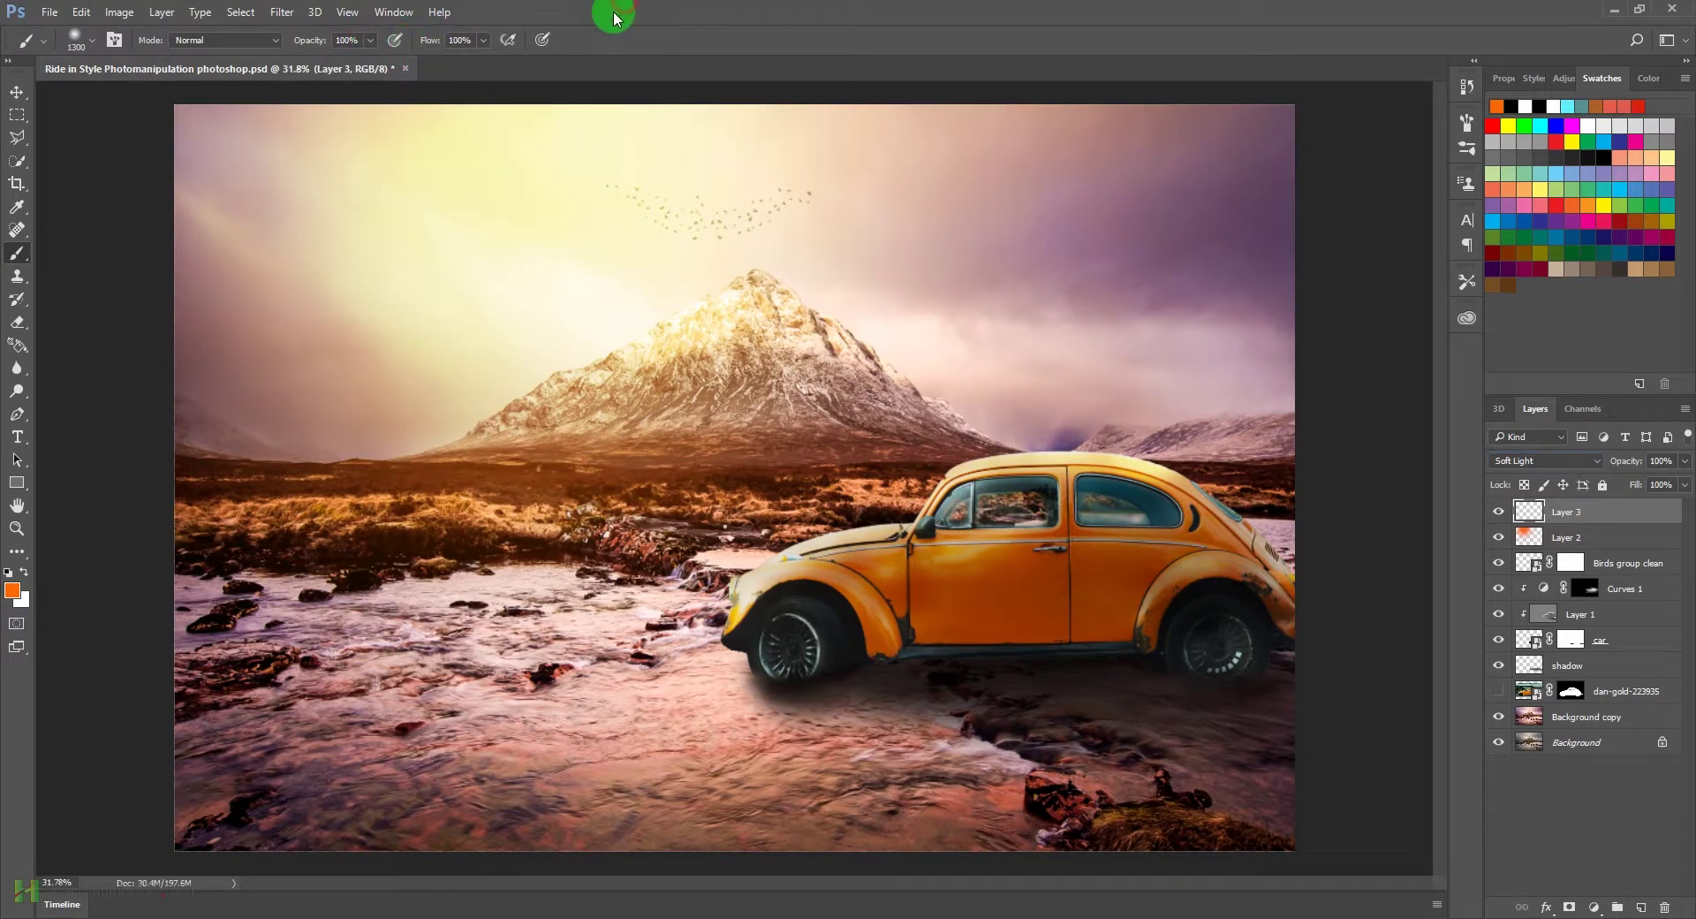
{"action": "mouse_move", "coordinate": [538, 405]}
{"action": "left_mouse_down"}
{"action": "mouse_move", "coordinate": [733, 555]}
{"action": "mouse_move", "coordinate": [814, 594]}
{"action": "mouse_move", "coordinate": [674, 507]}
{"action": "mouse_move", "coordinate": [995, 674]}
{"action": "mouse_move", "coordinate": [971, 539]}
{"action": "left_mouse_up"}
{"action": "left_click", "coordinate": [536, 655]}
{"action": "left_click", "coordinate": [768, 482]}
{"action": "left_click_drag", "start_coordinate": [658, 446], "coordinate": [732, 478]}
{"action": "left_click", "coordinate": [1035, 370]}
{"action": "mouse_move", "coordinate": [1035, 371]}
{"action": "left_mouse_down"}
{"action": "mouse_move", "coordinate": [1068, 189]}
{"action": "mouse_move", "coordinate": [874, 287]}
{"action": "mouse_move", "coordinate": [391, 344]}
{"action": "mouse_move", "coordinate": [359, 428]}
{"action": "mouse_move", "coordinate": [810, 704]}
{"action": "mouse_move", "coordinate": [750, 704]}
{"action": "mouse_move", "coordinate": [875, 555]}
{"action": "left_mouse_up"}
{"action": "scroll", "coordinate": [874, 556], "scroll_direction": "down", "scroll_amount": 3}
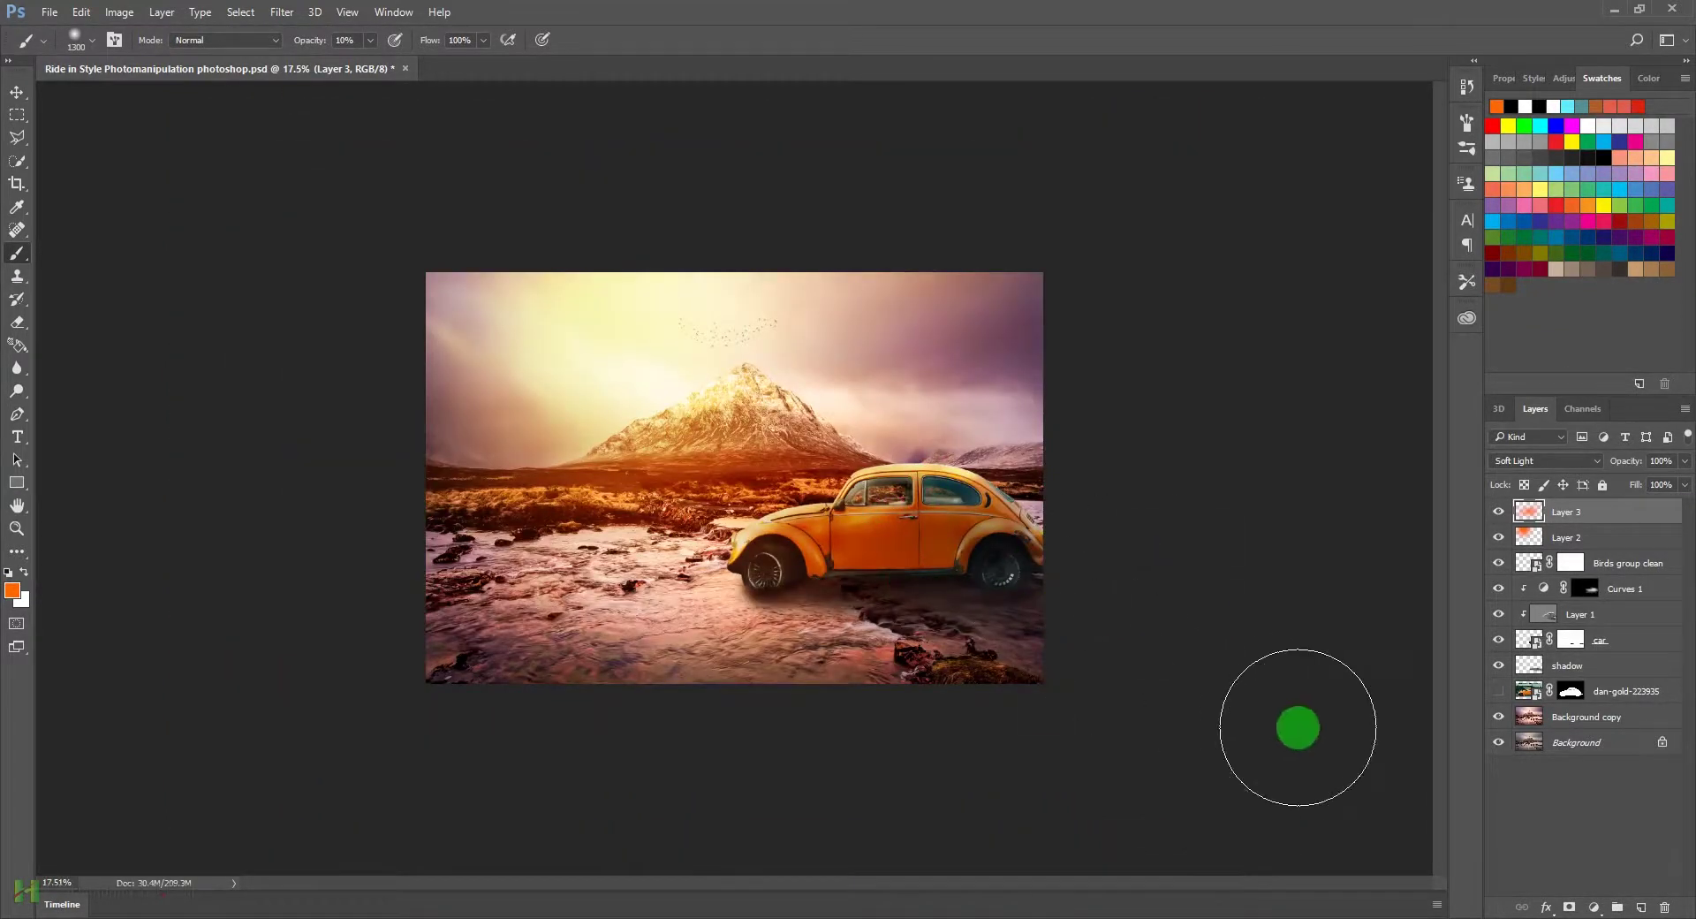
Step: Create another empty layer at the top of the layer stack
{"action": "mouse_move", "coordinate": [1298, 727]}
{"action": "left_mouse_down"}
{"action": "mouse_move", "coordinate": [1526, 772]}
{"action": "mouse_move", "coordinate": [1683, 707]}
{"action": "mouse_move", "coordinate": [968, 791]}
{"action": "mouse_move", "coordinate": [1005, 656]}
{"action": "mouse_move", "coordinate": [1665, 813]}
{"action": "mouse_move", "coordinate": [1638, 899]}
{"action": "left_mouse_up"}
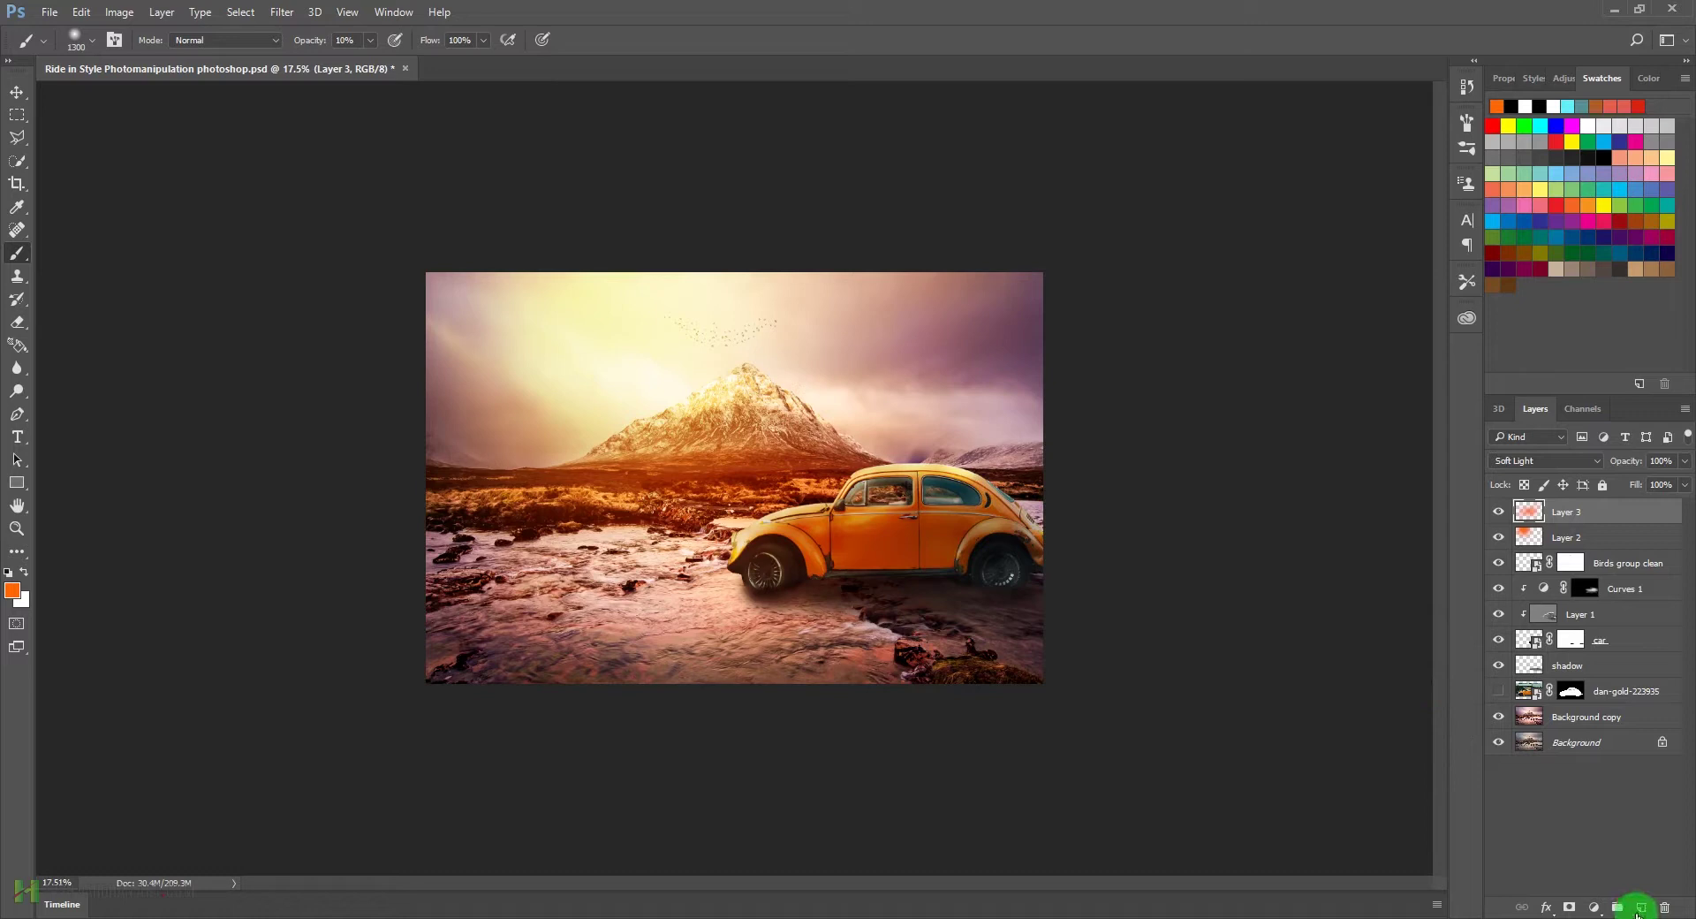
{"action": "left_click", "coordinate": [1640, 907]}
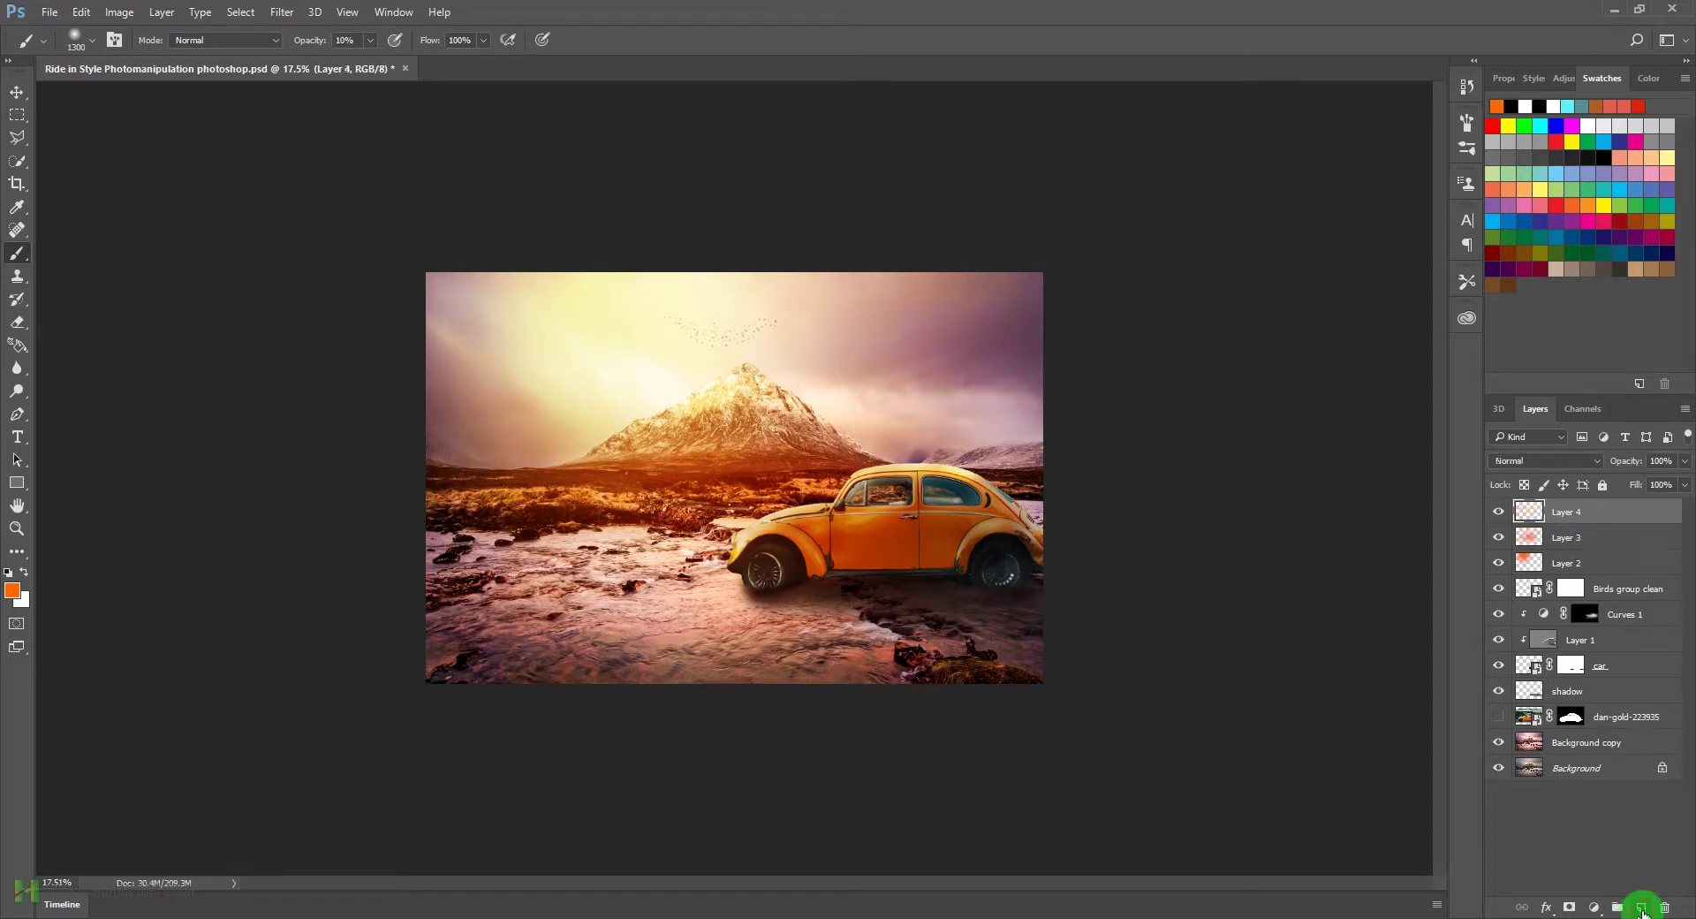
Step: Look through the tool groups for the Gradient tool
{"action": "mouse_move", "coordinate": [408, 615]}
{"action": "left_mouse_down"}
{"action": "mouse_move", "coordinate": [18, 405]}
{"action": "mouse_move", "coordinate": [18, 334]}
{"action": "left_mouse_up"}
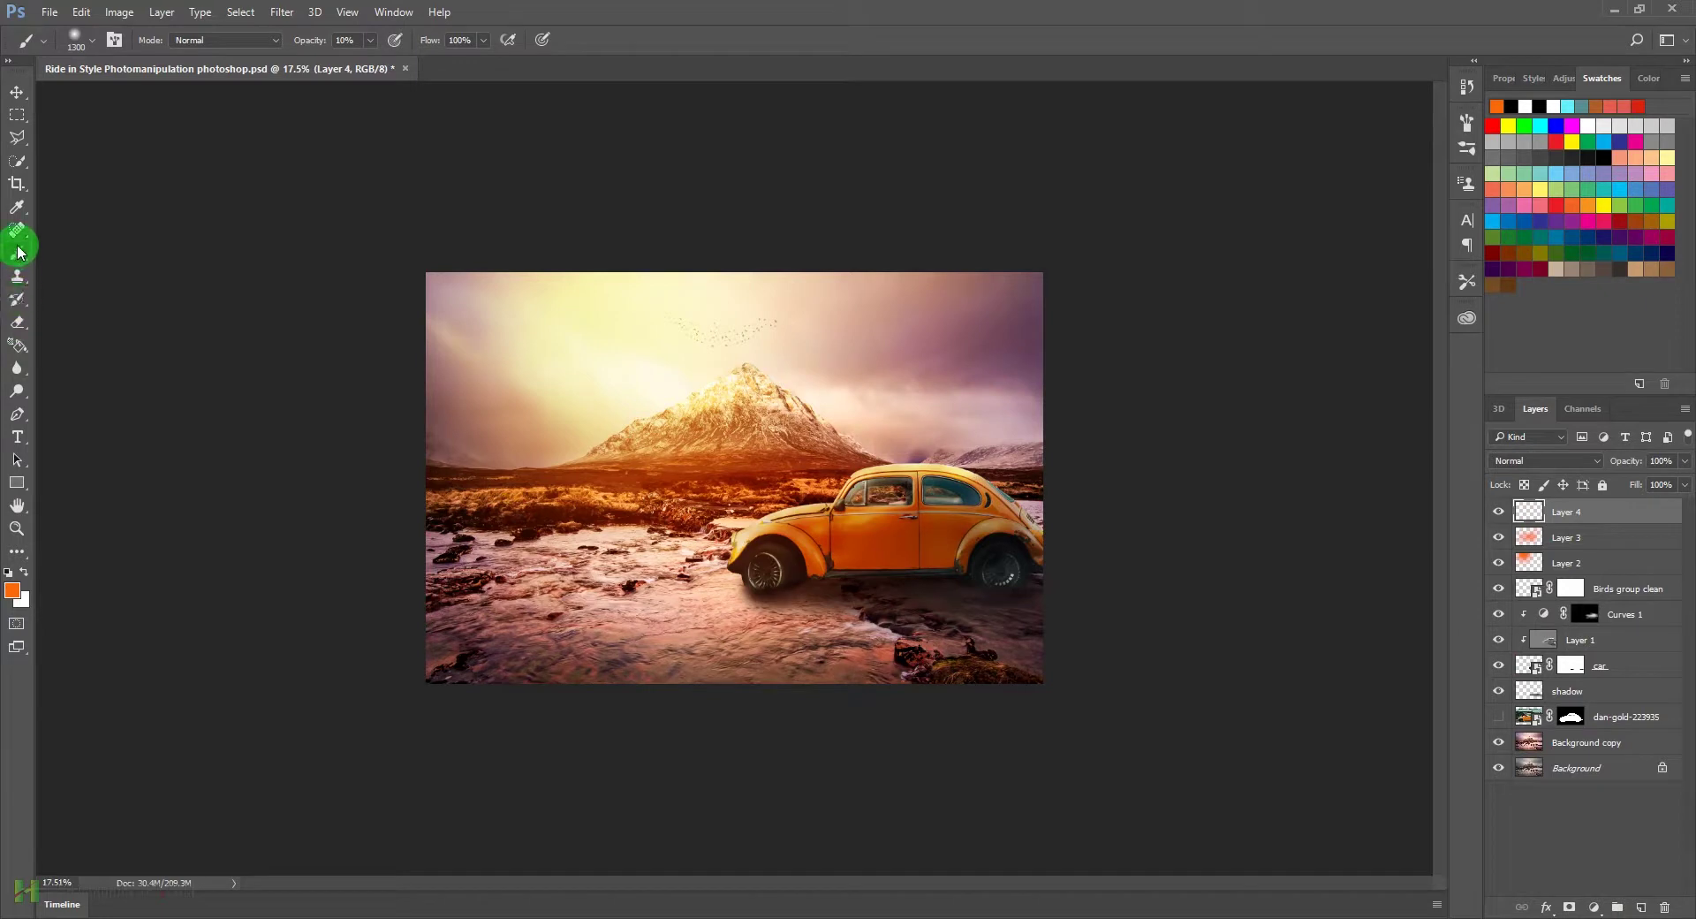
{"action": "left_click", "coordinate": [18, 329]}
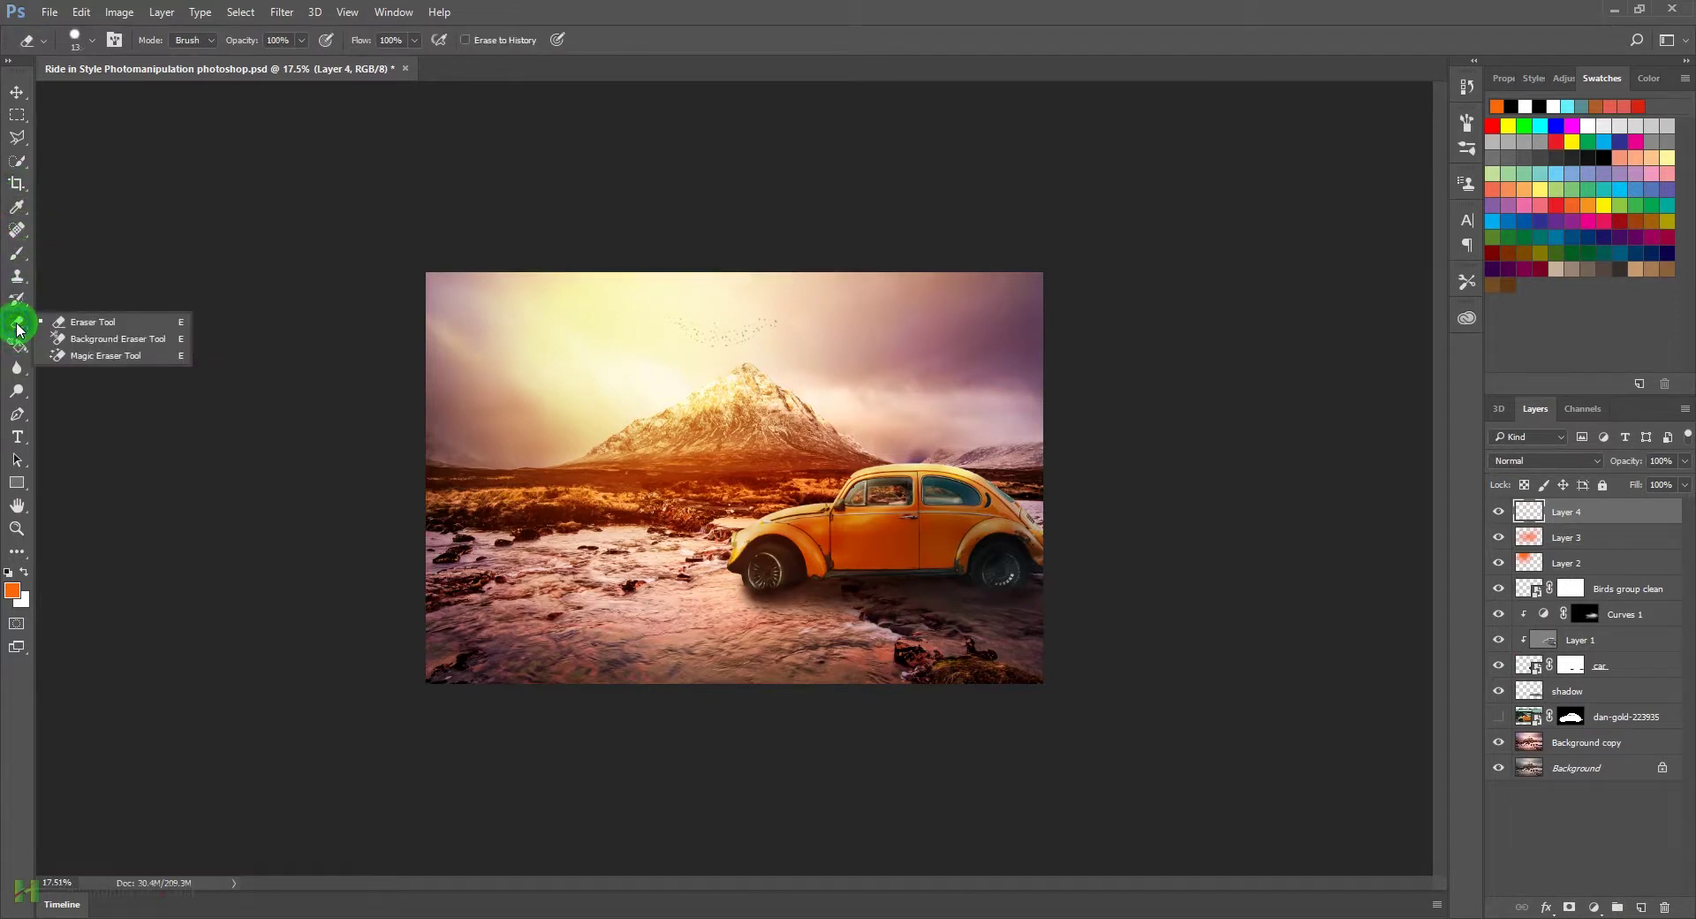
{"action": "left_click", "coordinate": [19, 256]}
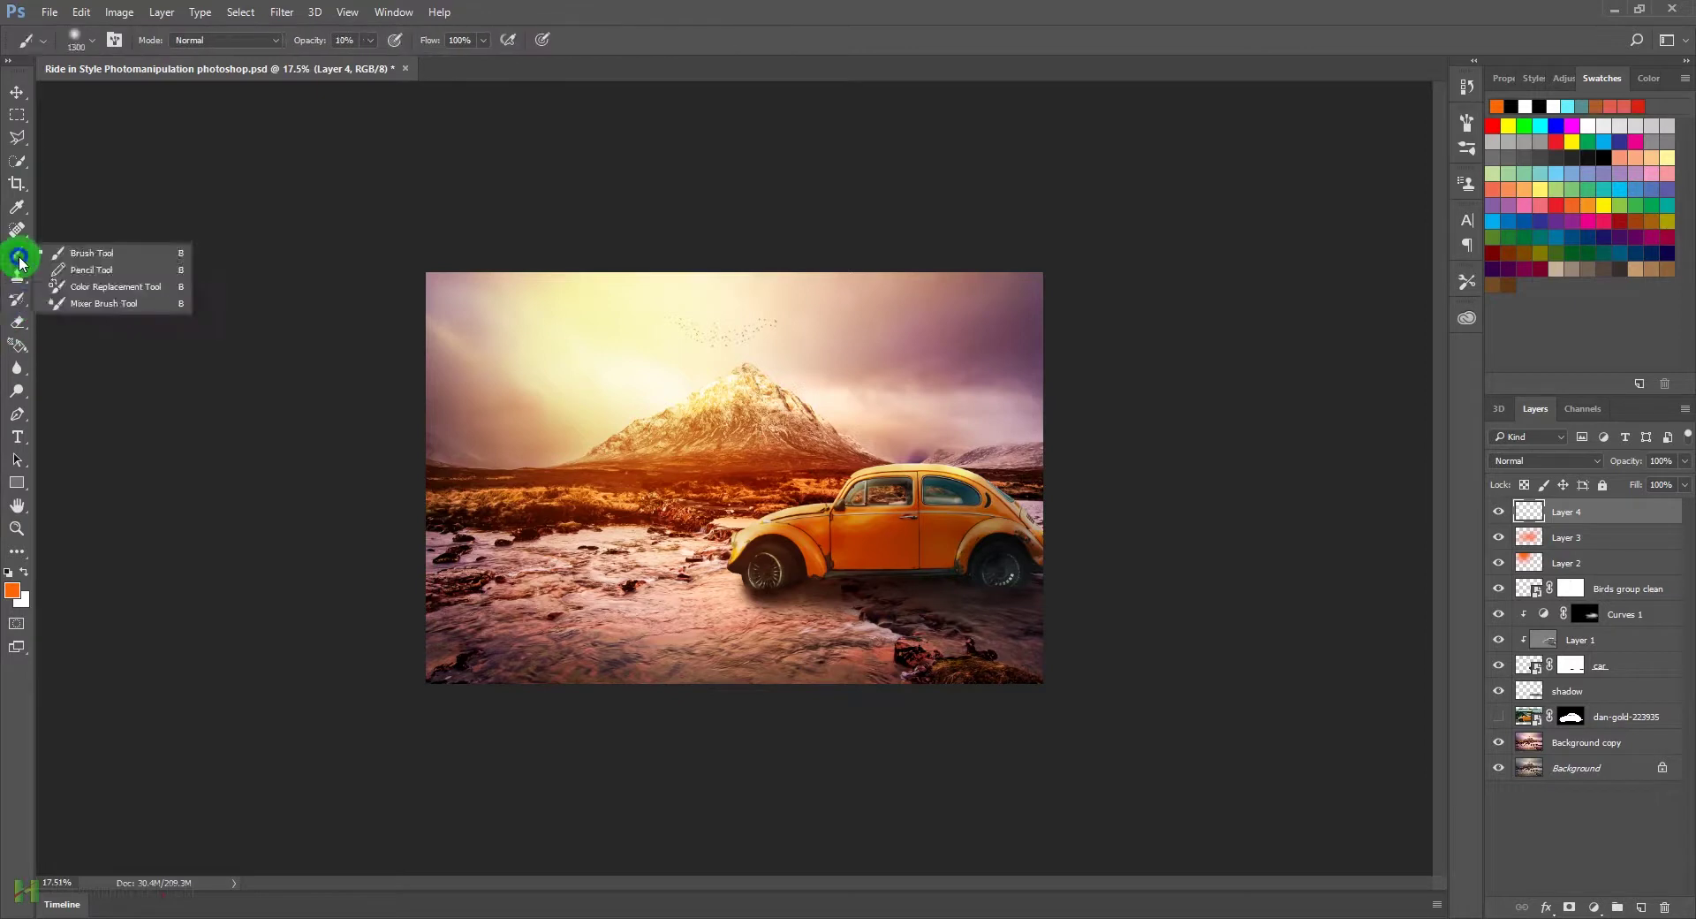
{"action": "left_click", "coordinate": [18, 231]}
{"action": "left_click", "coordinate": [20, 209]}
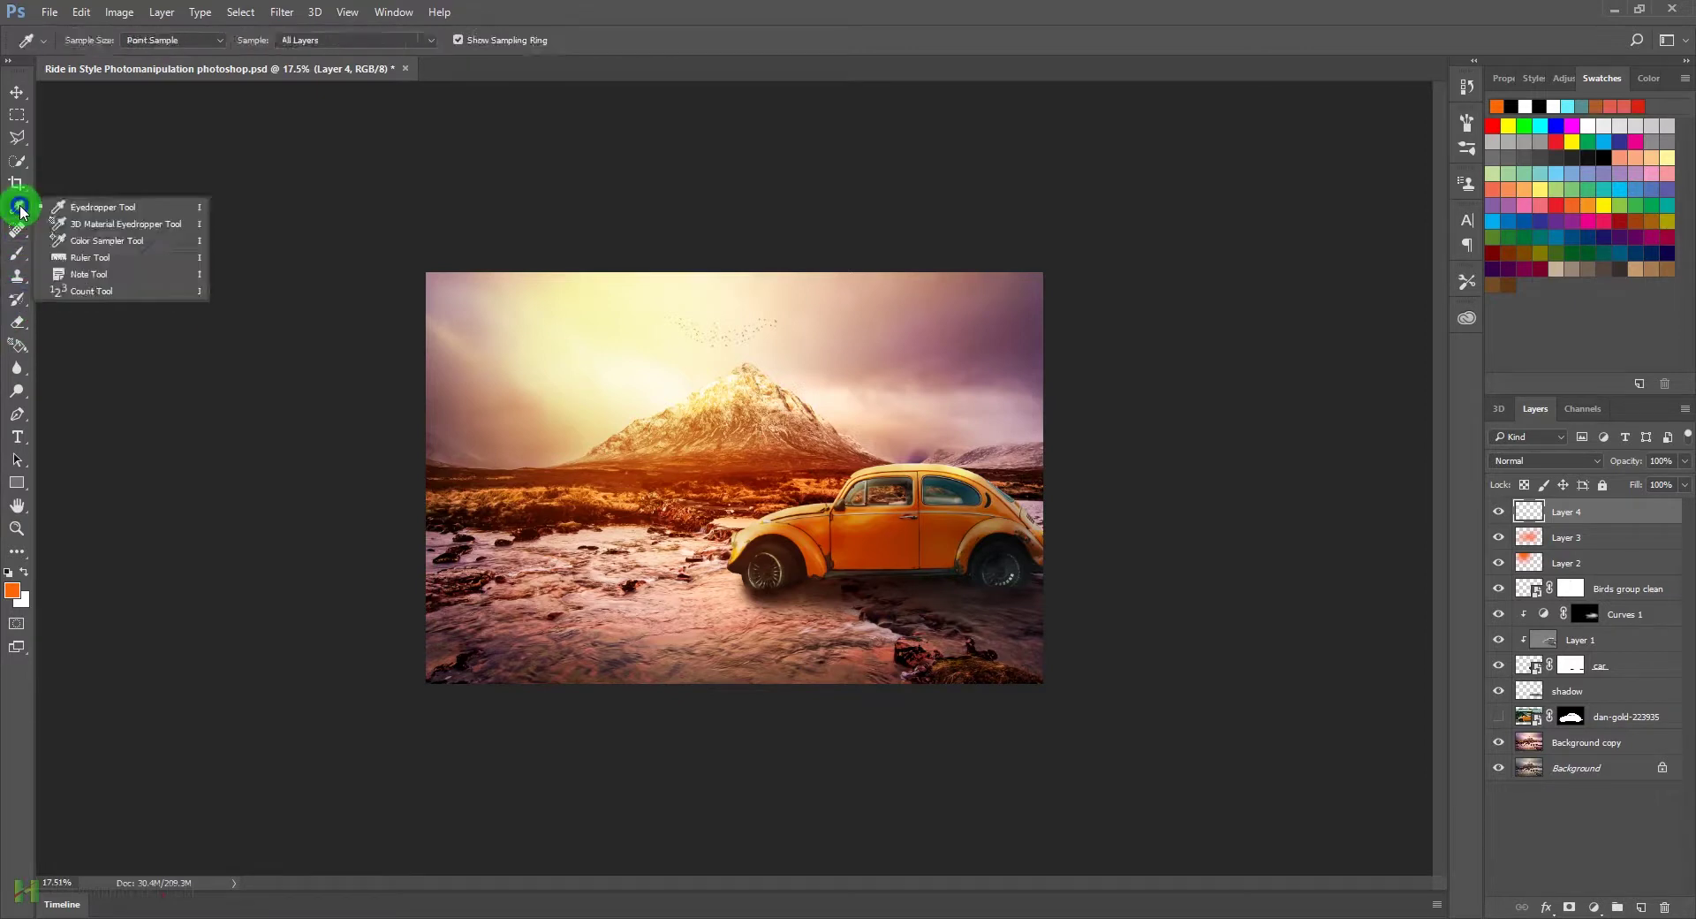
{"action": "left_click", "coordinate": [15, 139]}
{"action": "left_click", "coordinate": [20, 394]}
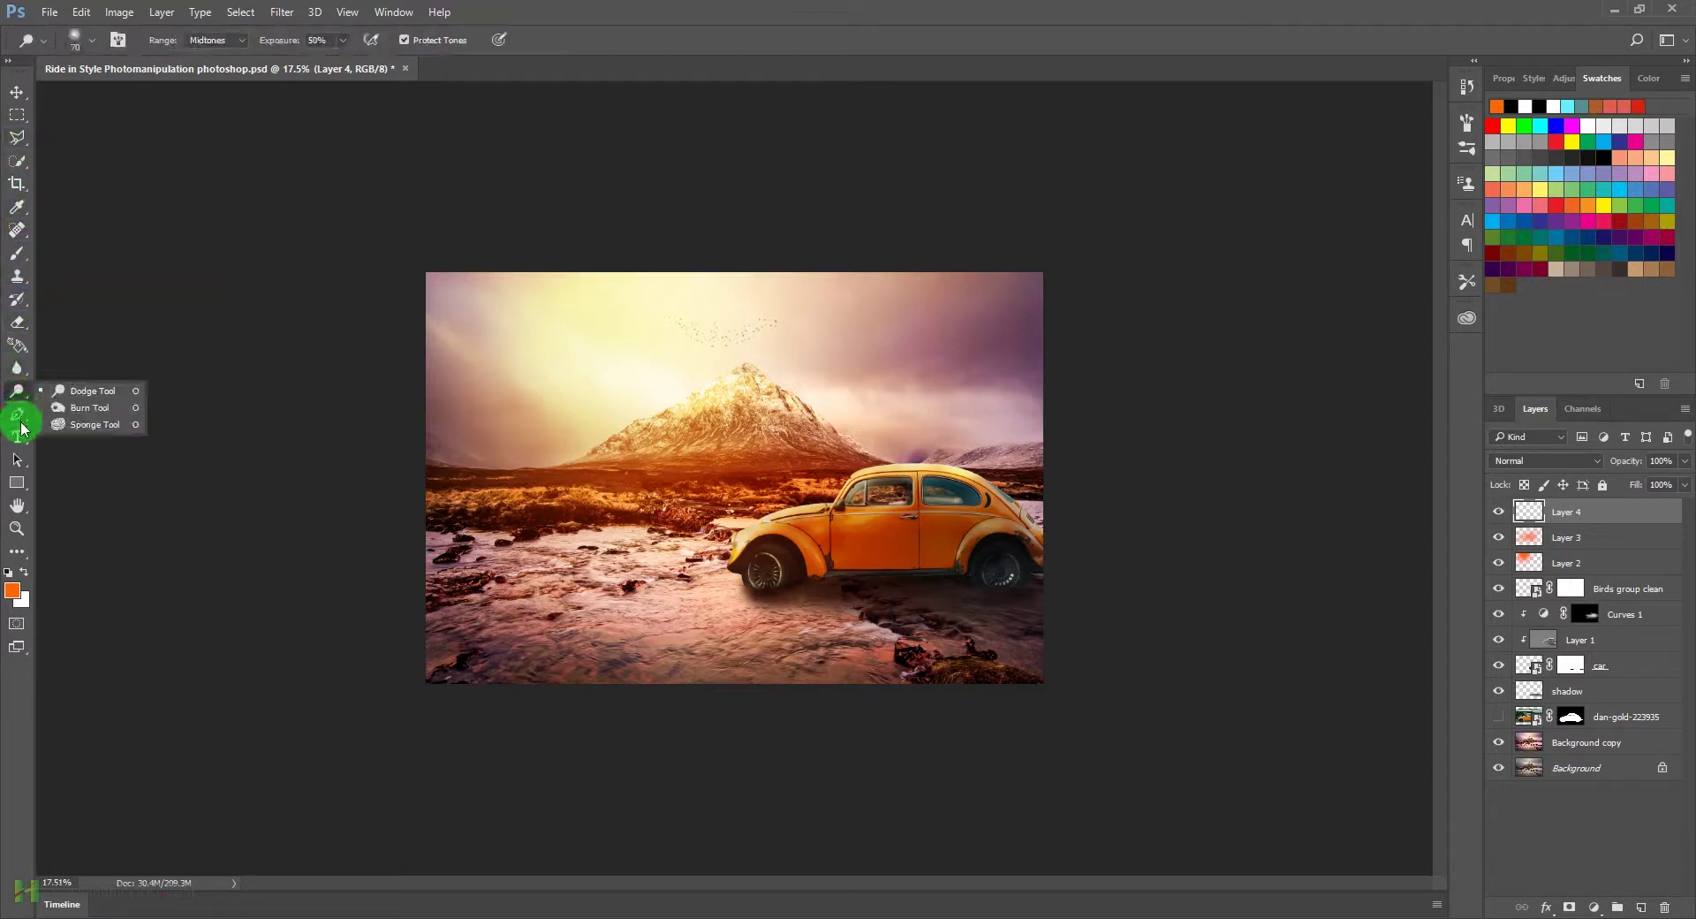
{"action": "left_click", "coordinate": [21, 423]}
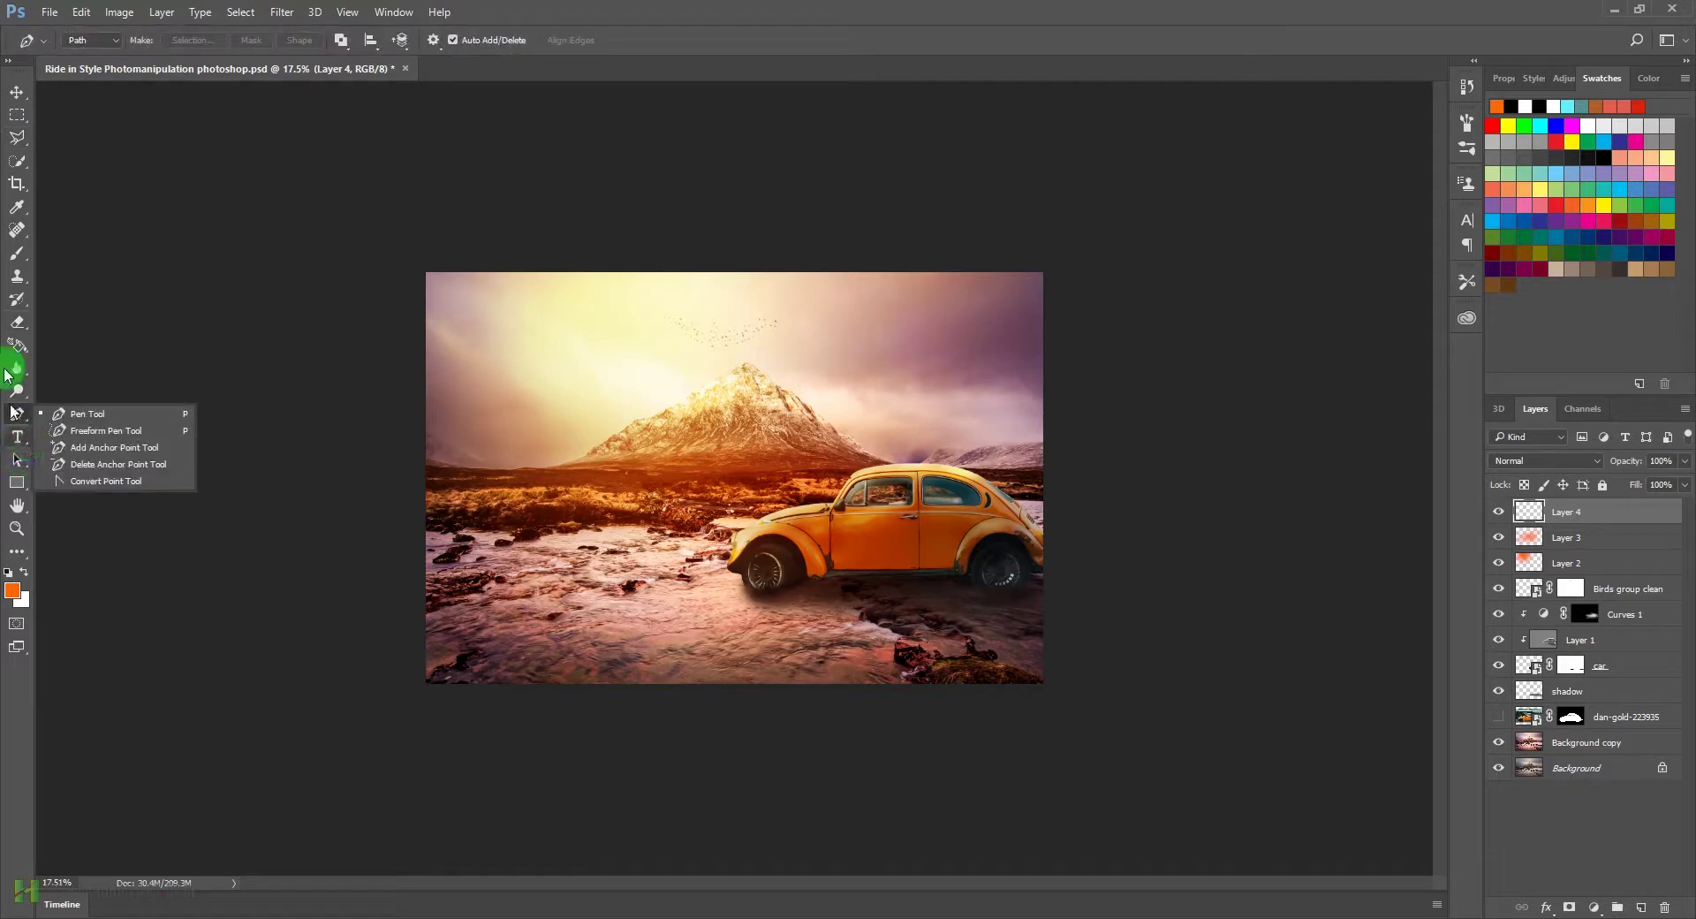
Step: Customize the toolbar by moving the Gradient Tool out of the Paint Bucket group into the extra tools
{"action": "left_click", "coordinate": [80, 13]}
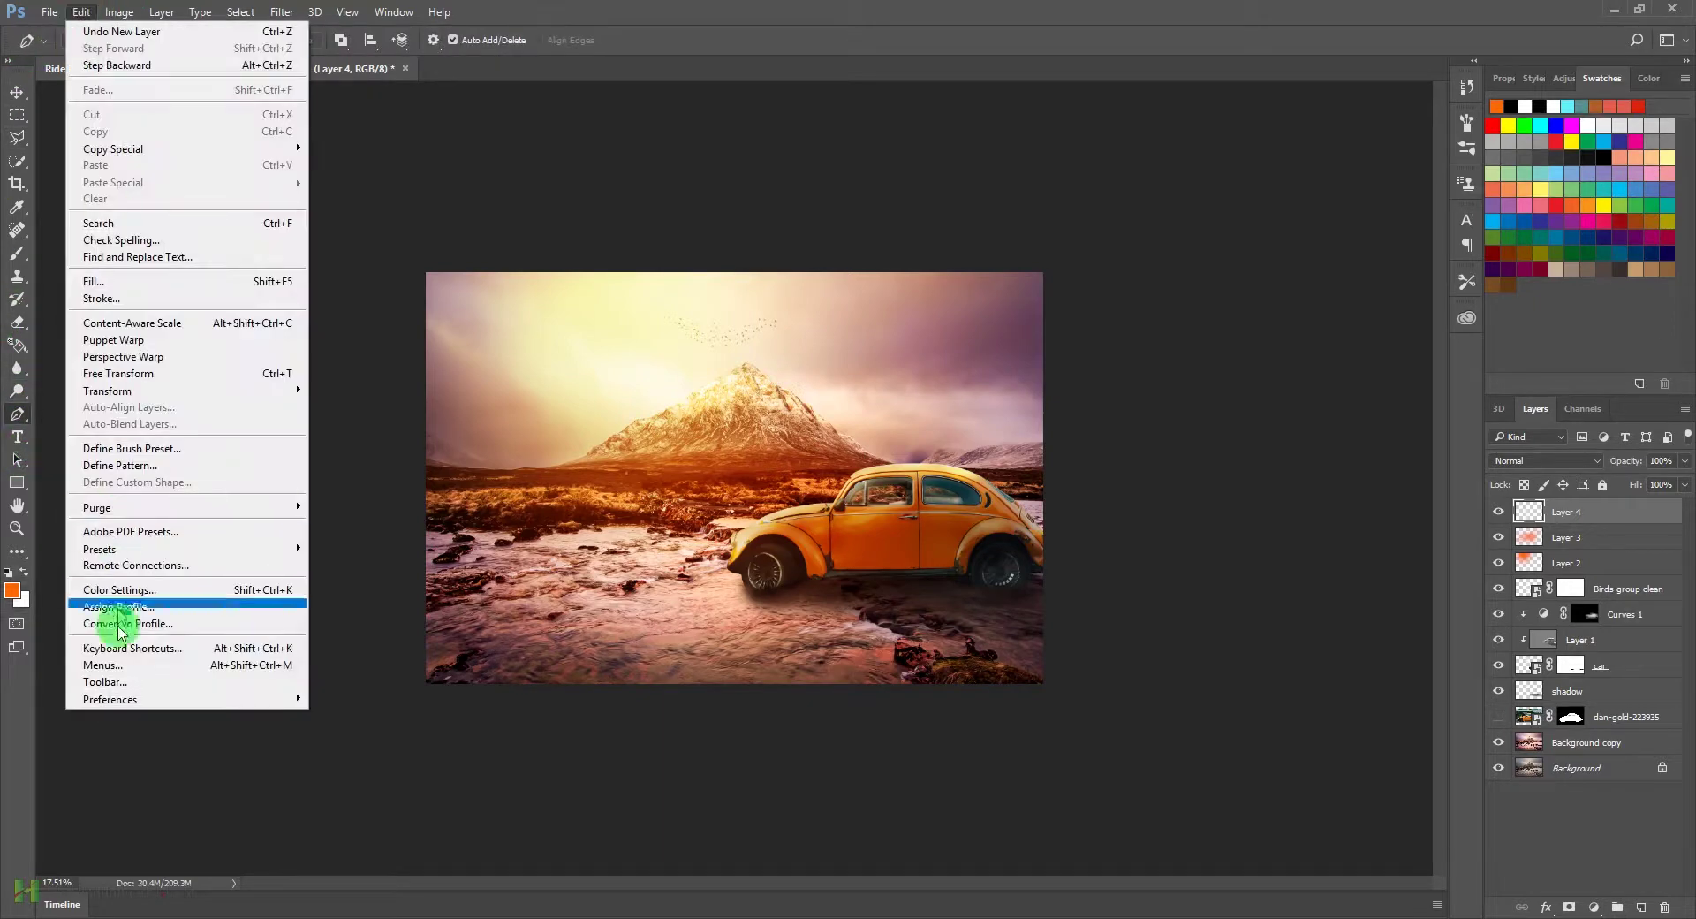
{"action": "left_click", "coordinate": [124, 683]}
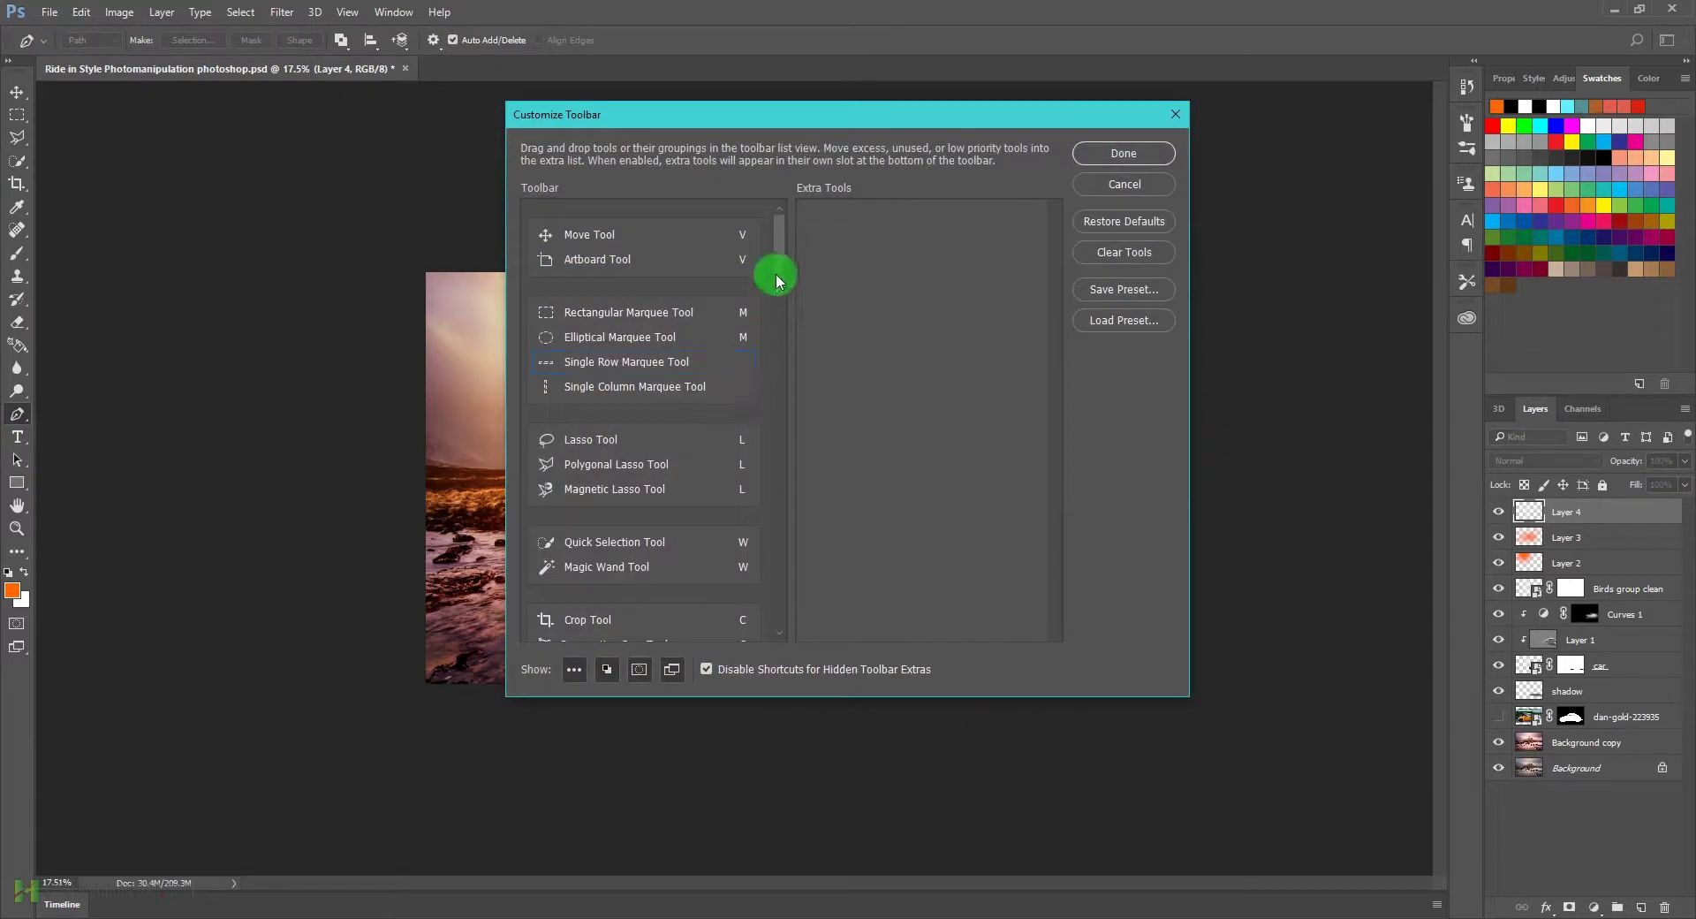
{"action": "left_click_drag", "start_coordinate": [778, 264], "coordinate": [791, 406]}
{"action": "left_click_drag", "start_coordinate": [791, 421], "coordinate": [788, 455]}
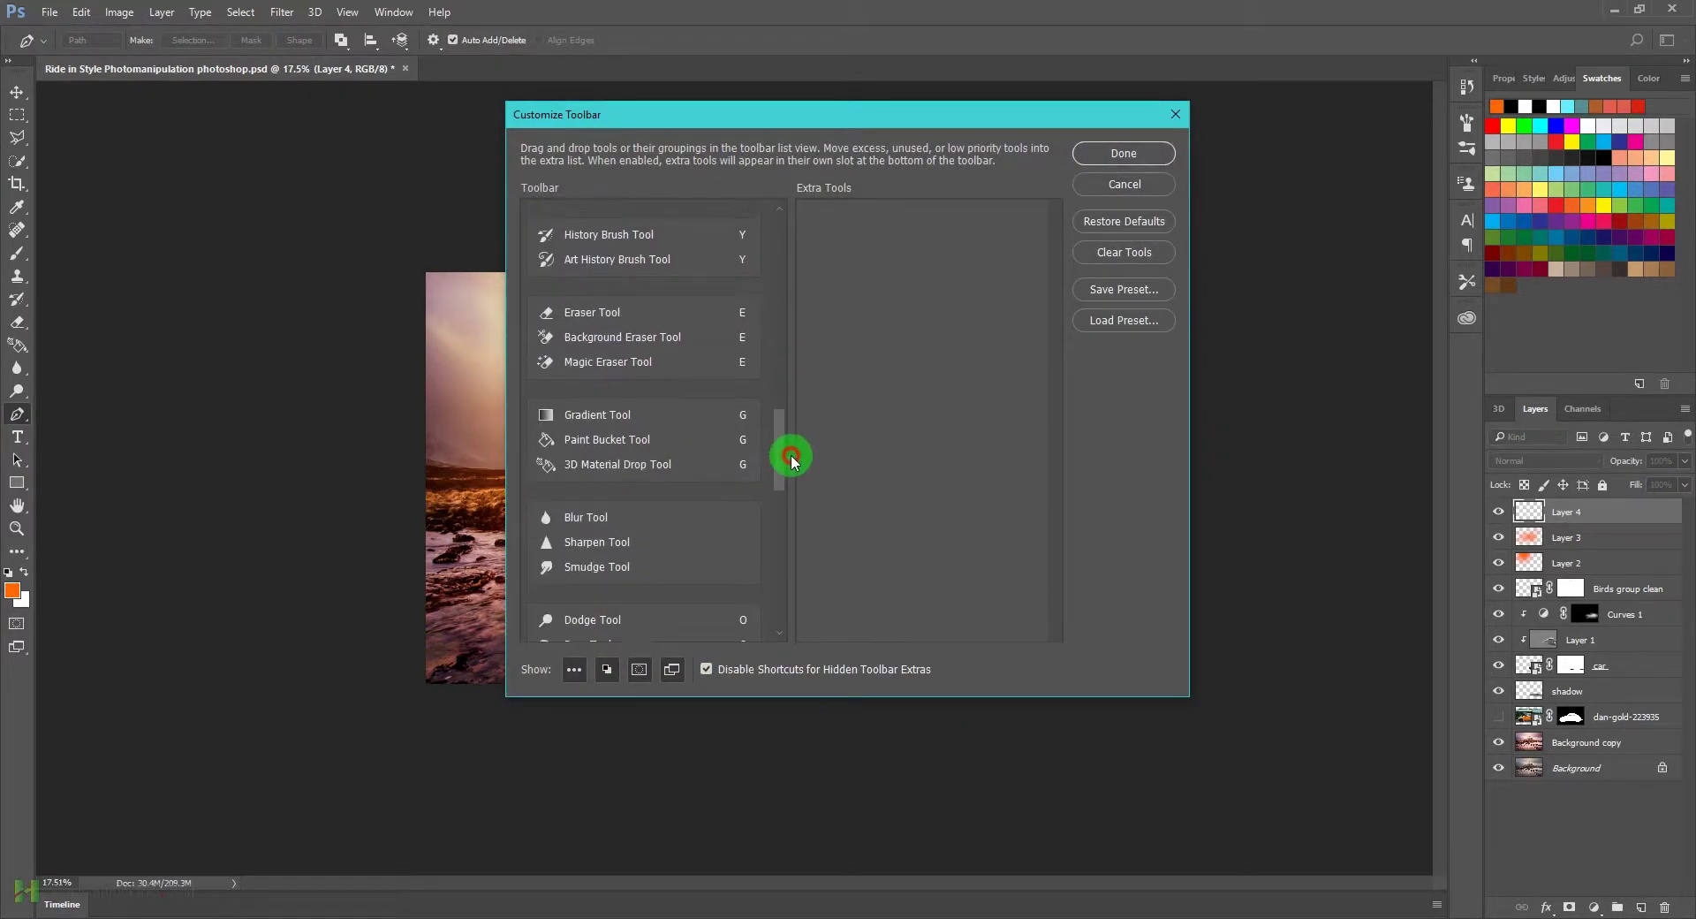
{"action": "mouse_move", "coordinate": [608, 422]}
{"action": "left_mouse_down"}
{"action": "mouse_move", "coordinate": [633, 257]}
{"action": "mouse_move", "coordinate": [568, 277]}
{"action": "mouse_move", "coordinate": [893, 265]}
{"action": "mouse_move", "coordinate": [901, 300]}
{"action": "left_mouse_up"}
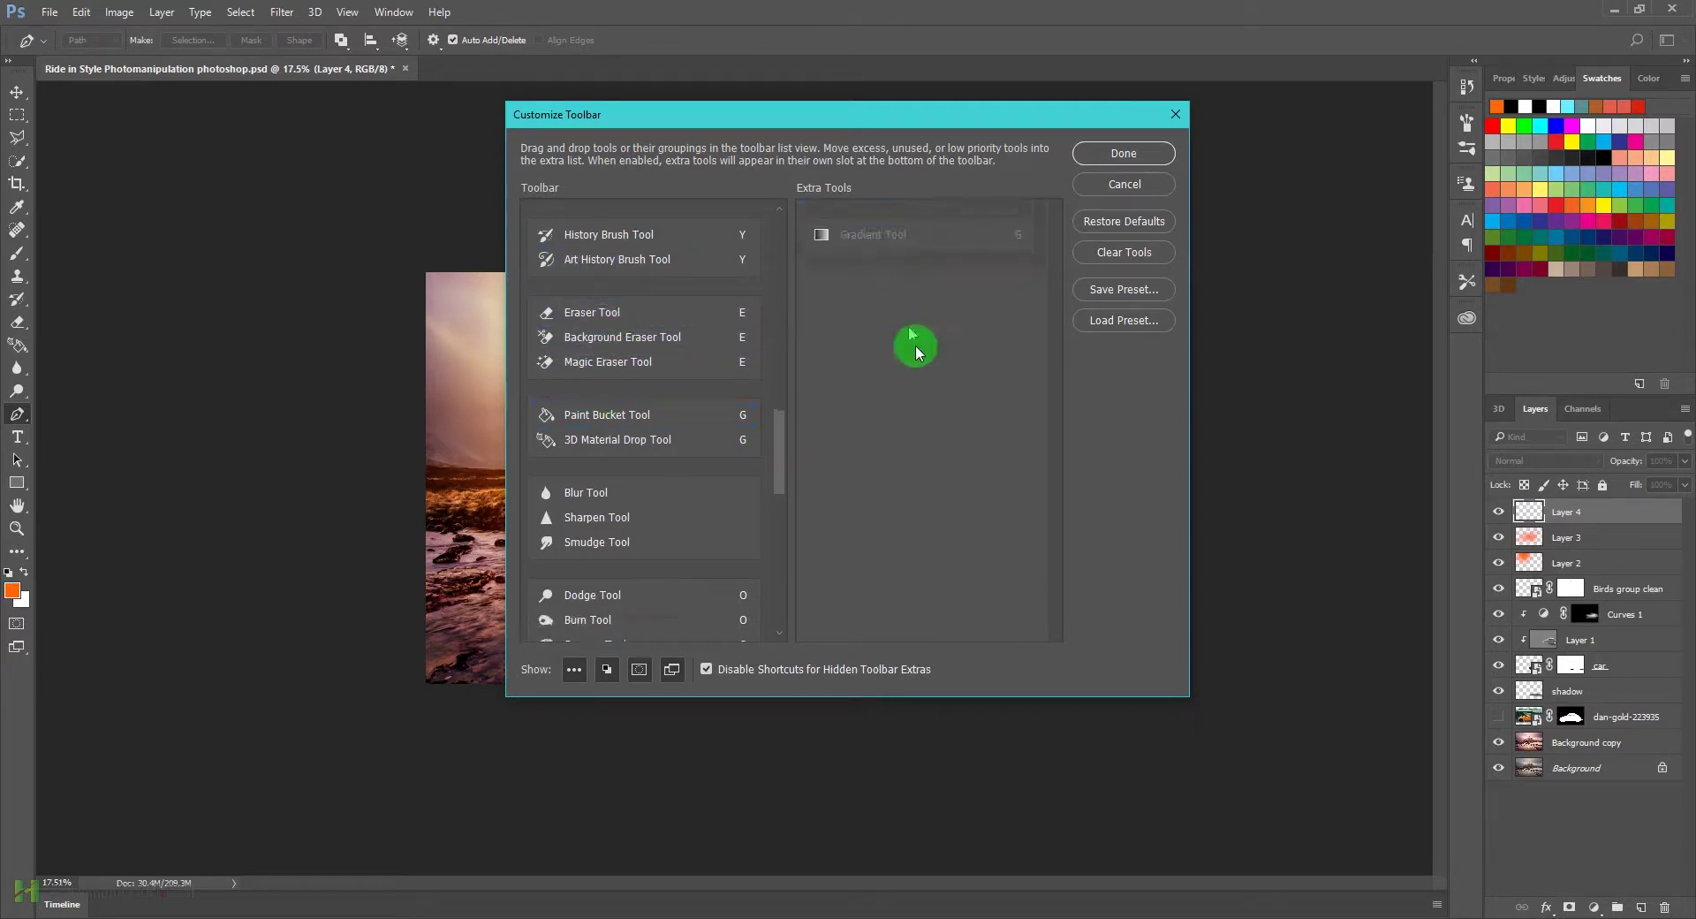
{"action": "left_click_drag", "start_coordinate": [781, 450], "coordinate": [931, 220]}
{"action": "left_click", "coordinate": [1126, 157]}
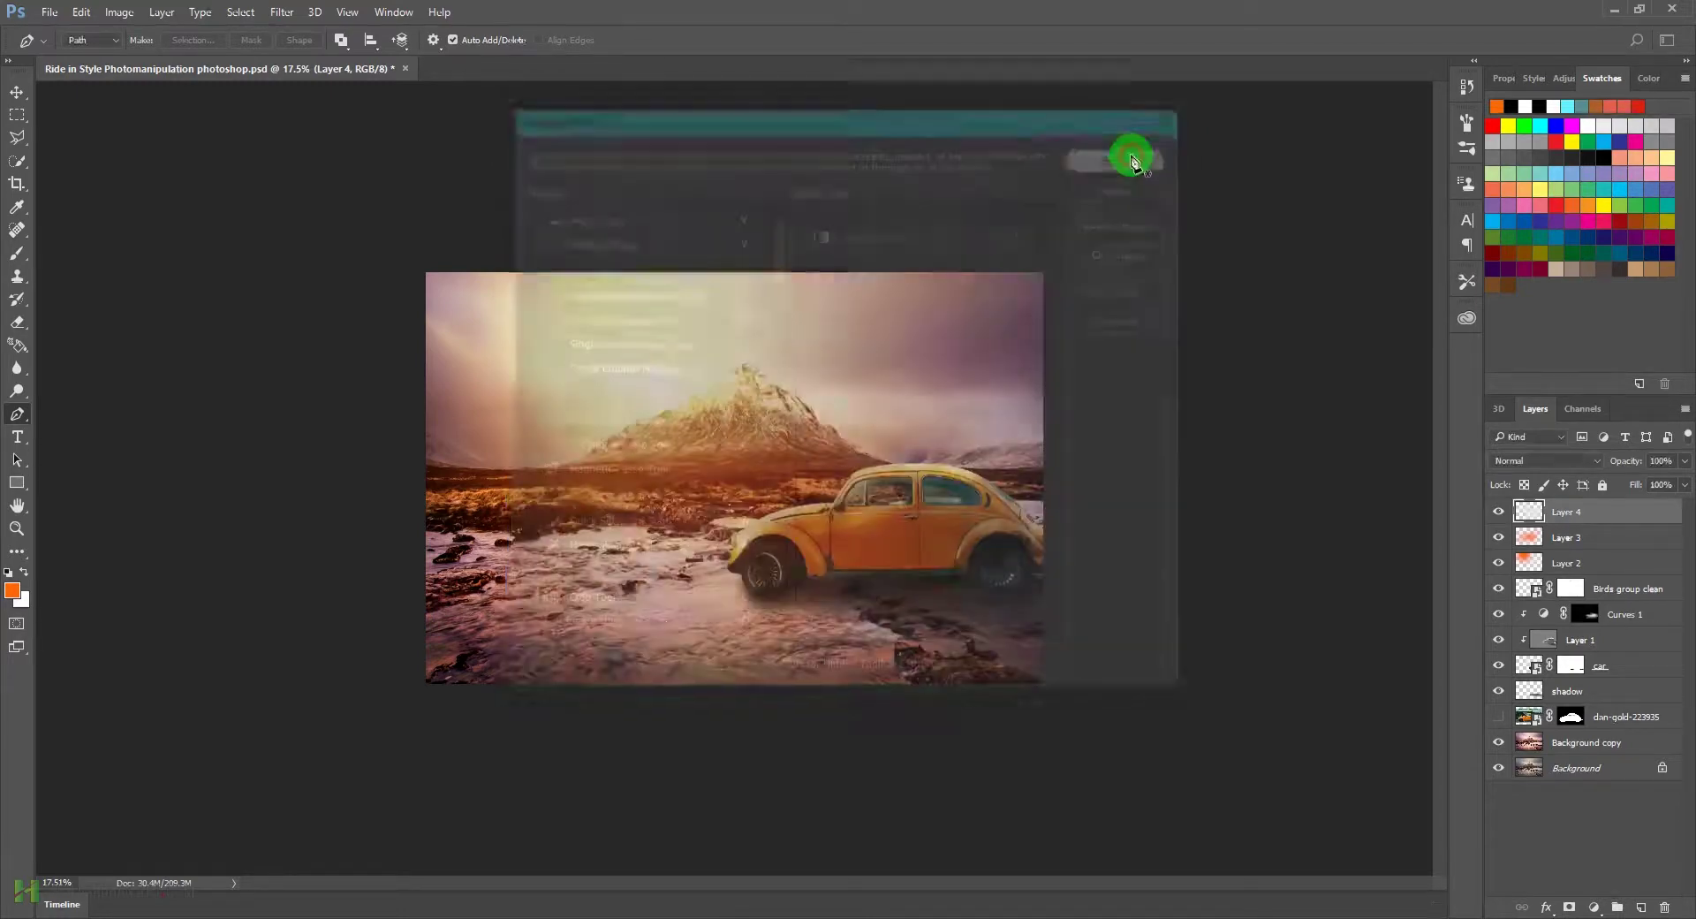
Step: Activate the Gradient tool and append the Neutral Density set to the gradient presets
{"action": "left_click", "coordinate": [24, 558]}
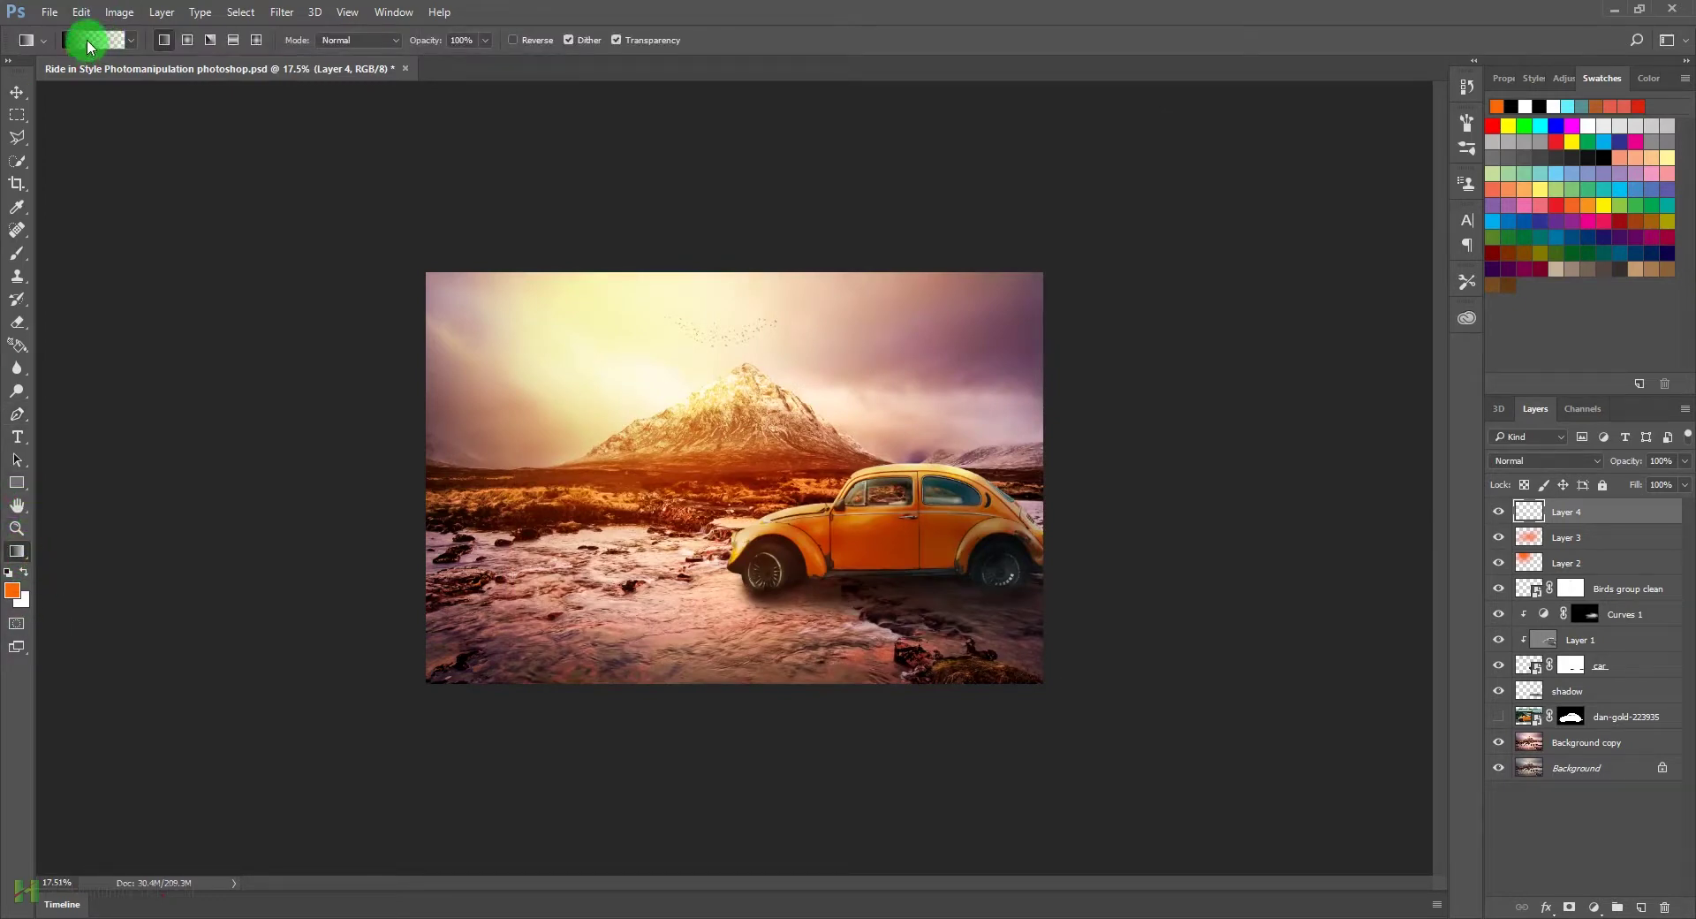
{"action": "left_click", "coordinate": [89, 48]}
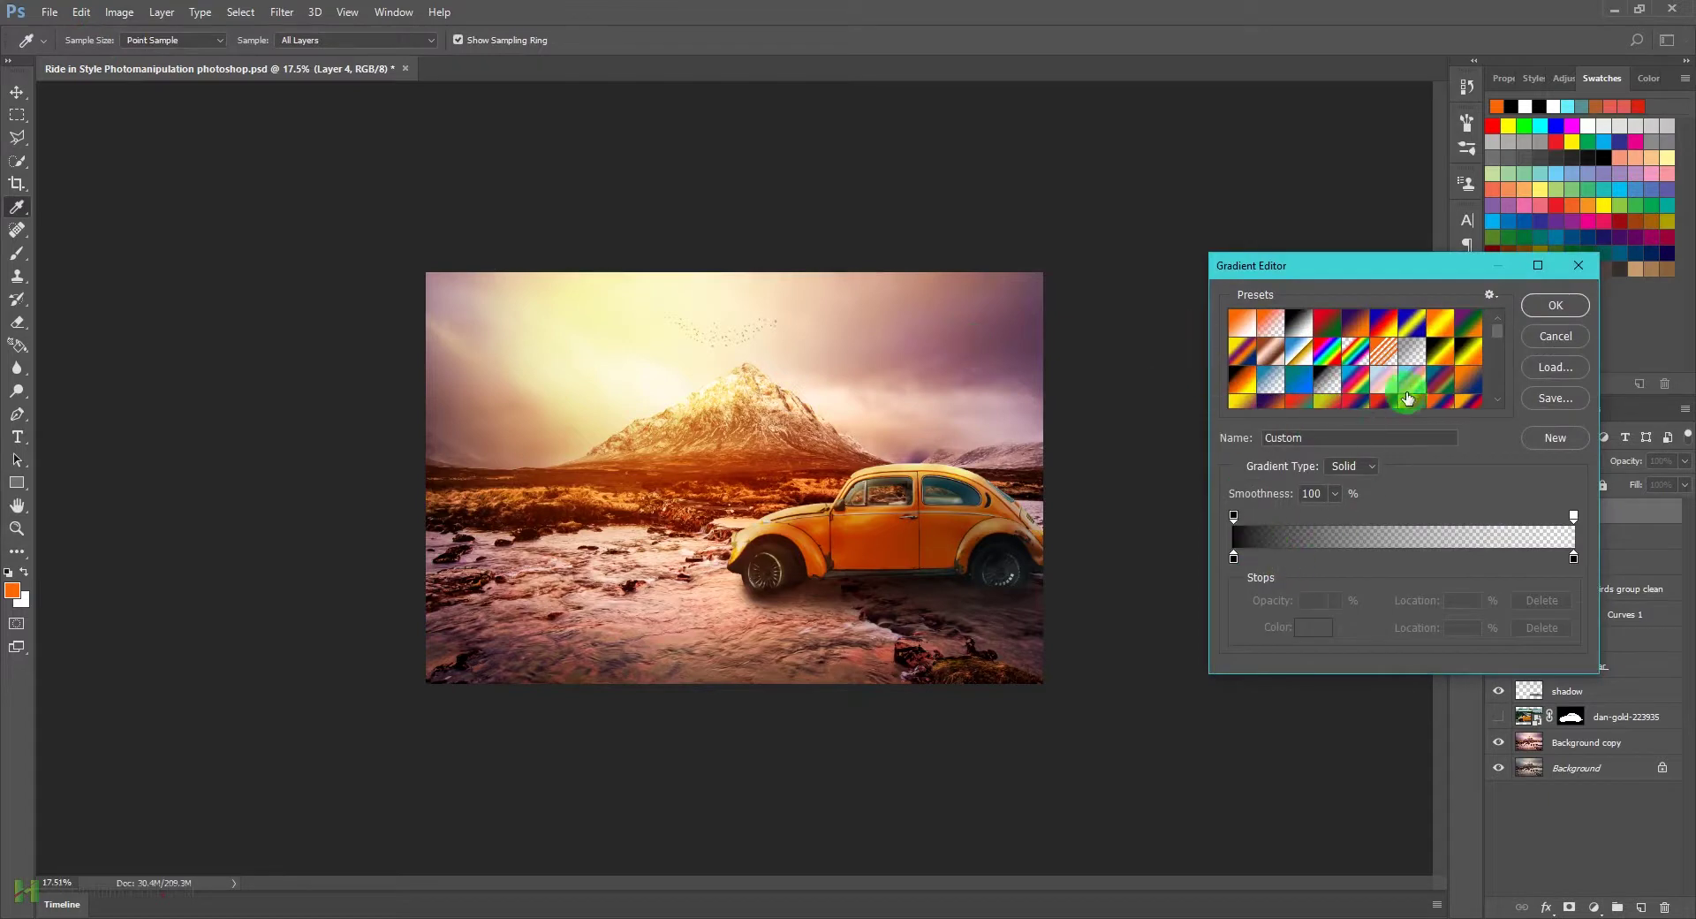
{"action": "left_click", "coordinate": [1233, 558]}
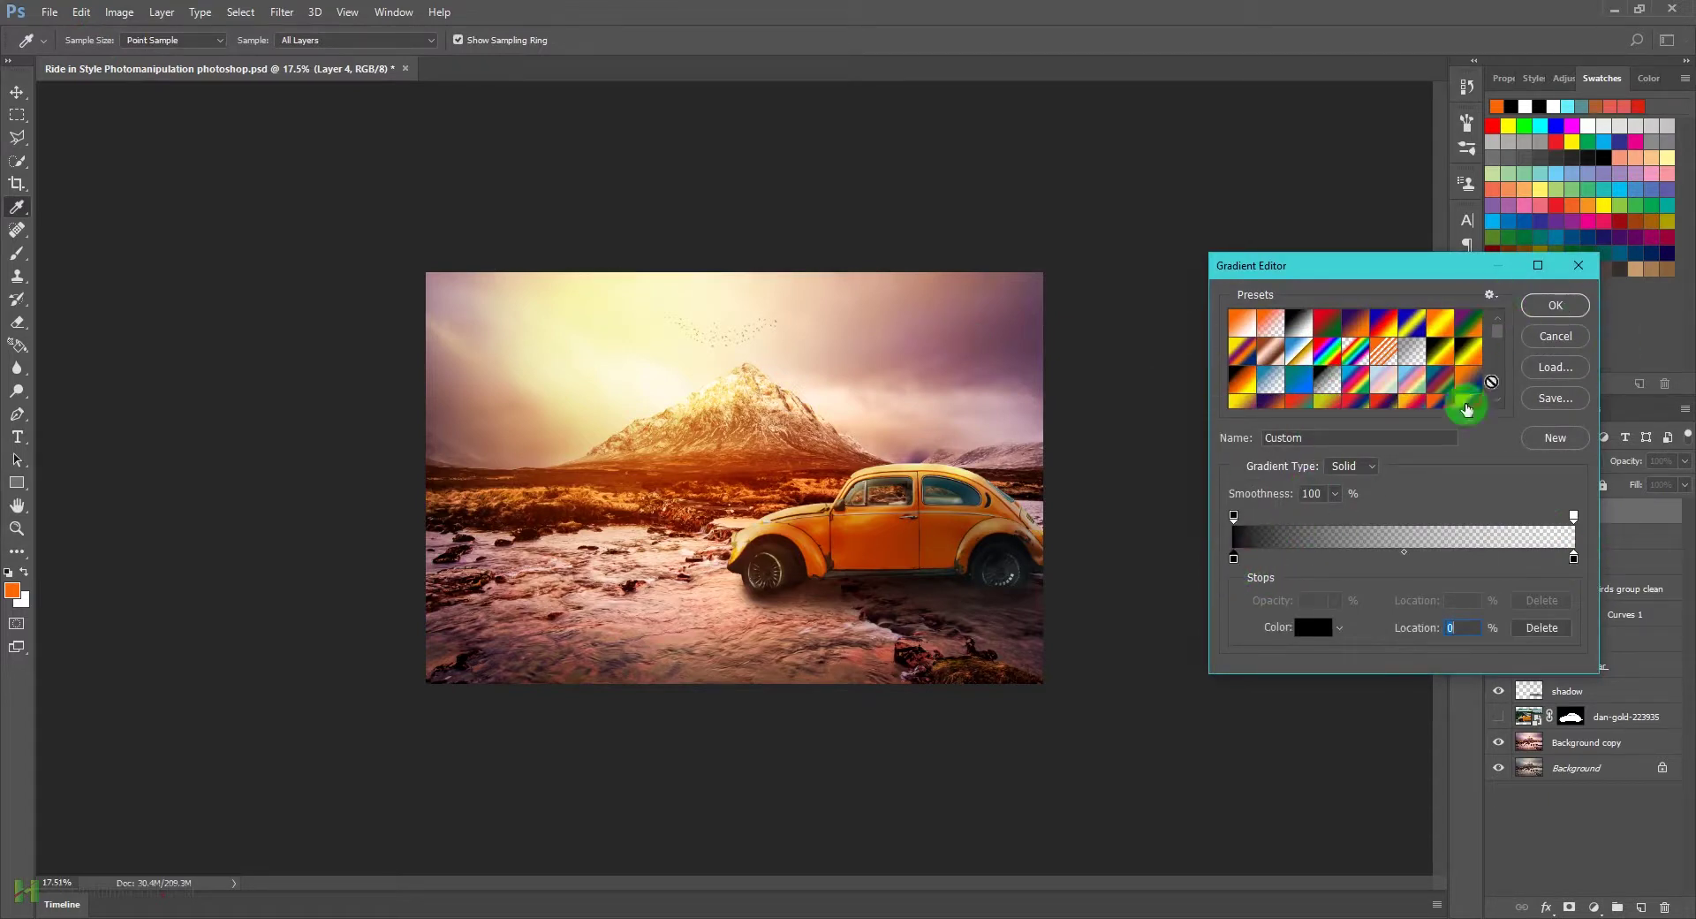
{"action": "left_click", "coordinate": [1490, 297]}
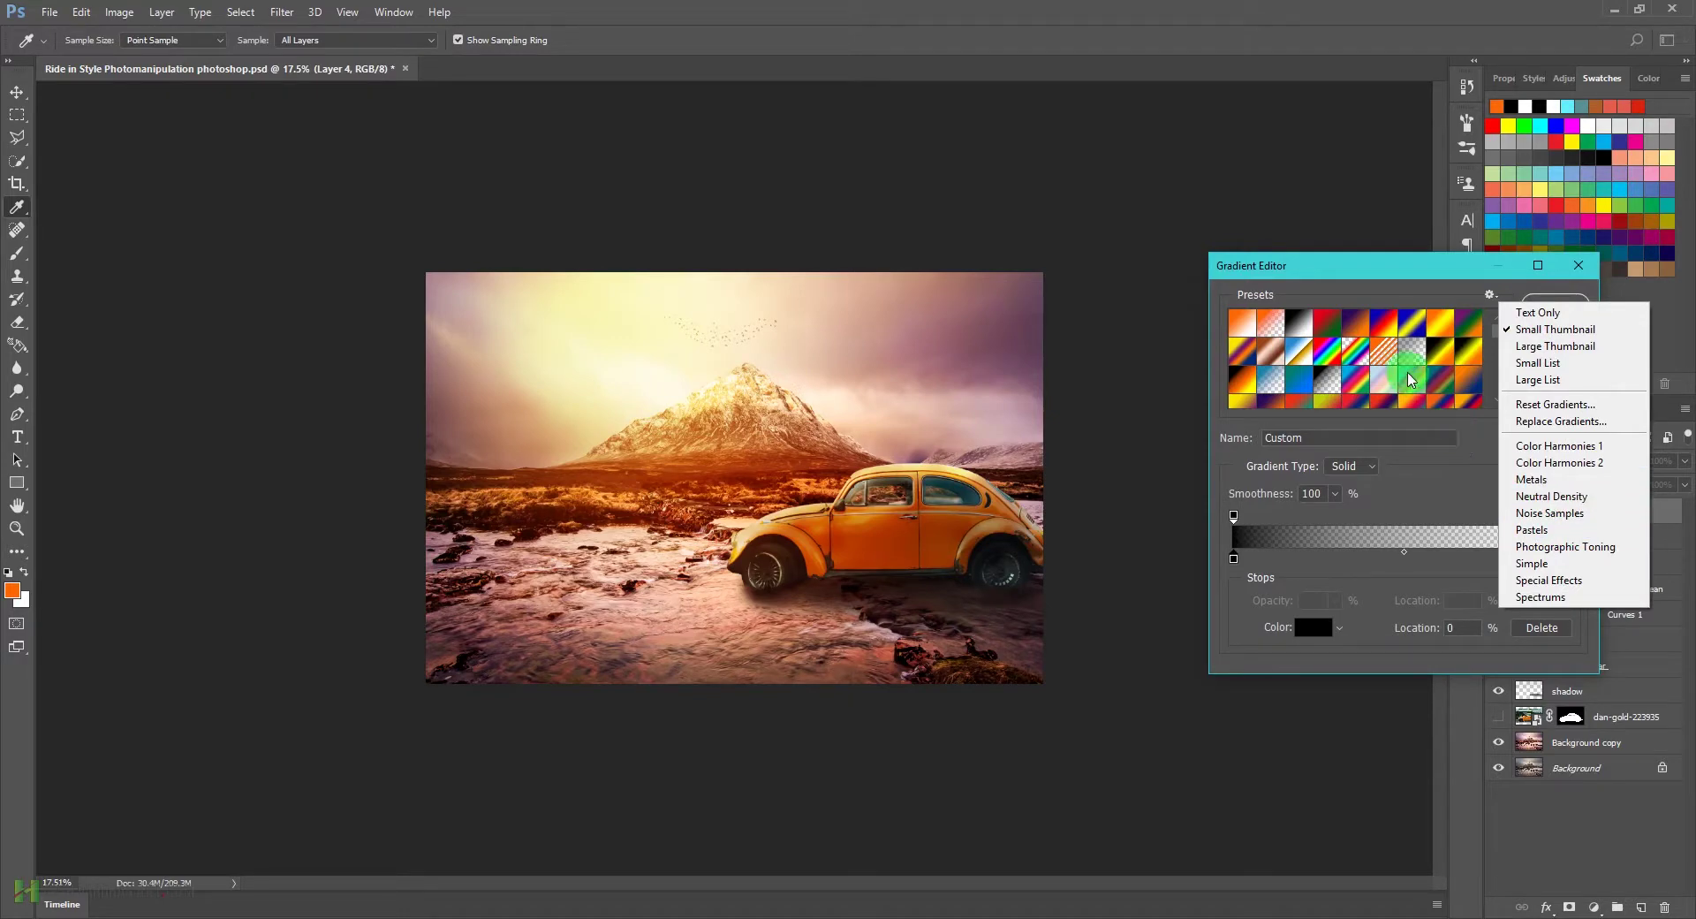
{"action": "left_click", "coordinate": [1547, 496]}
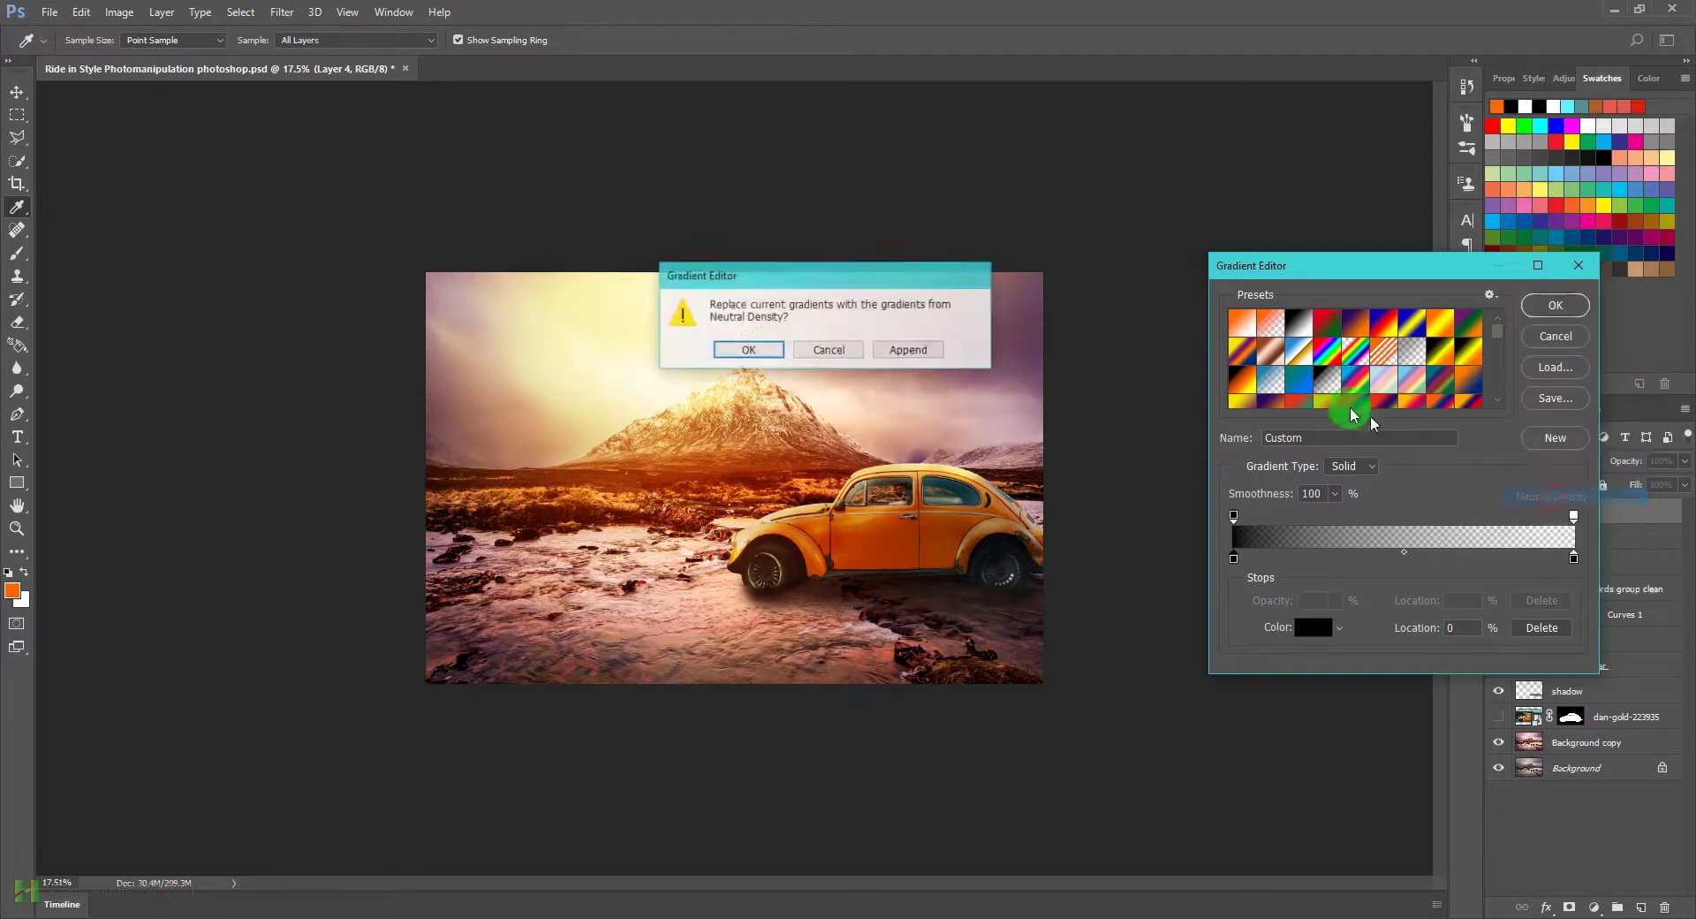
{"action": "left_click", "coordinate": [916, 350]}
Step: Choose the Black To Transparent preset as the active gradient
{"action": "scroll", "coordinate": [1370, 377], "scroll_direction": "down", "scroll_amount": 5}
{"action": "scroll", "coordinate": [1370, 377], "scroll_direction": "down", "scroll_amount": 1}
{"action": "left_click", "coordinate": [1245, 392]}
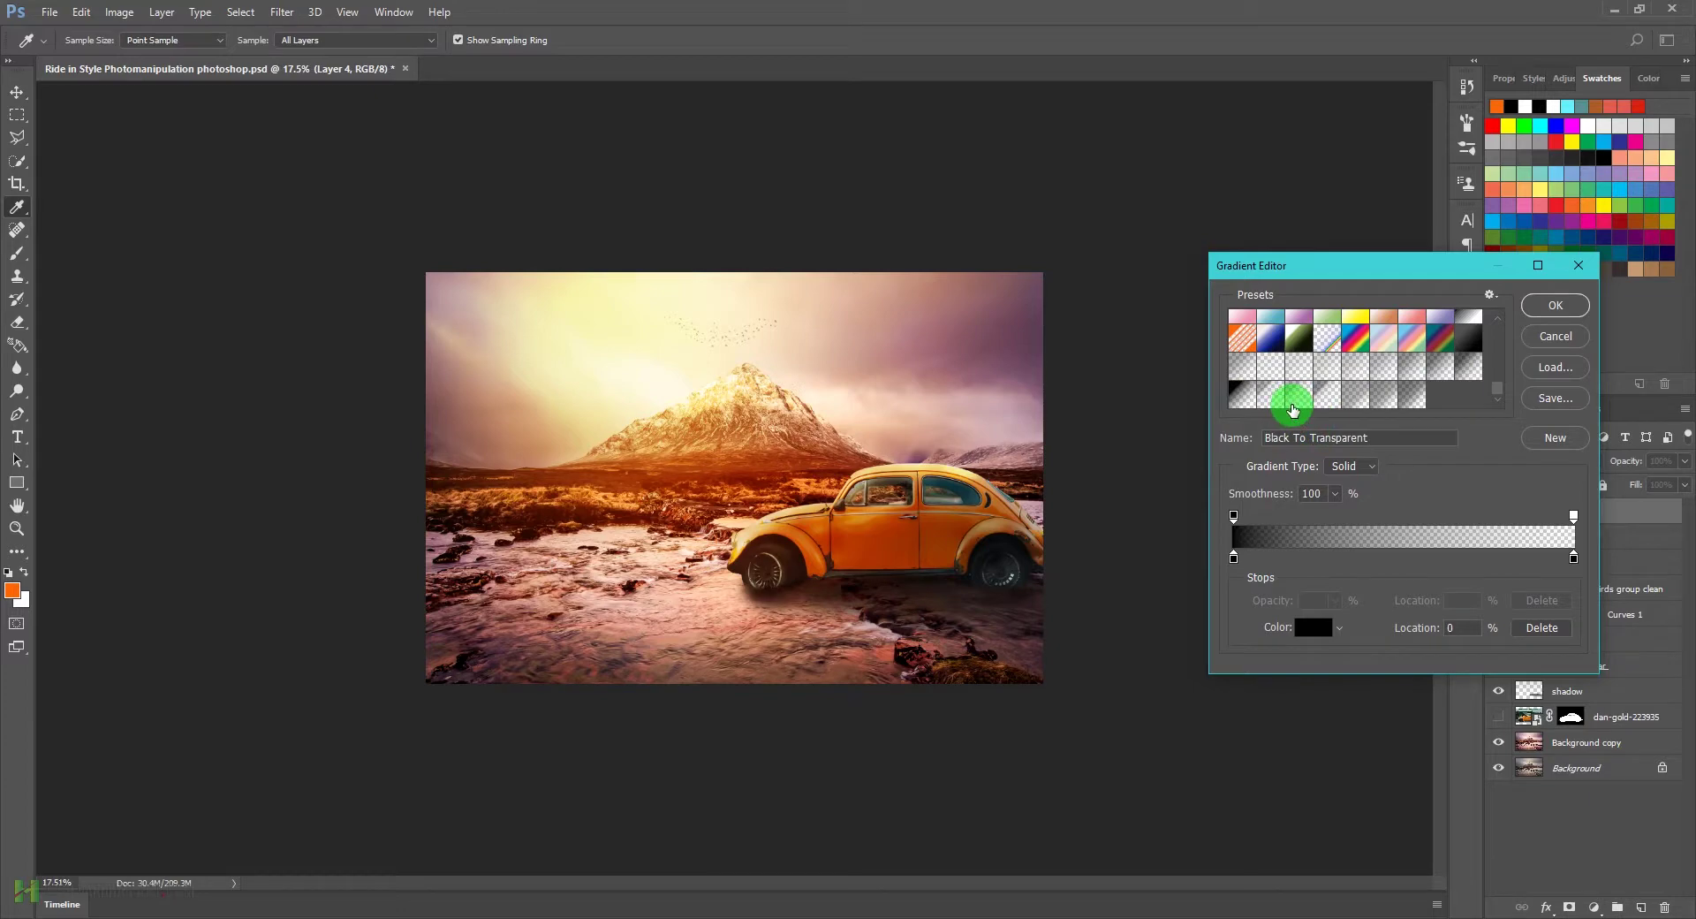
{"action": "left_click", "coordinate": [1553, 316]}
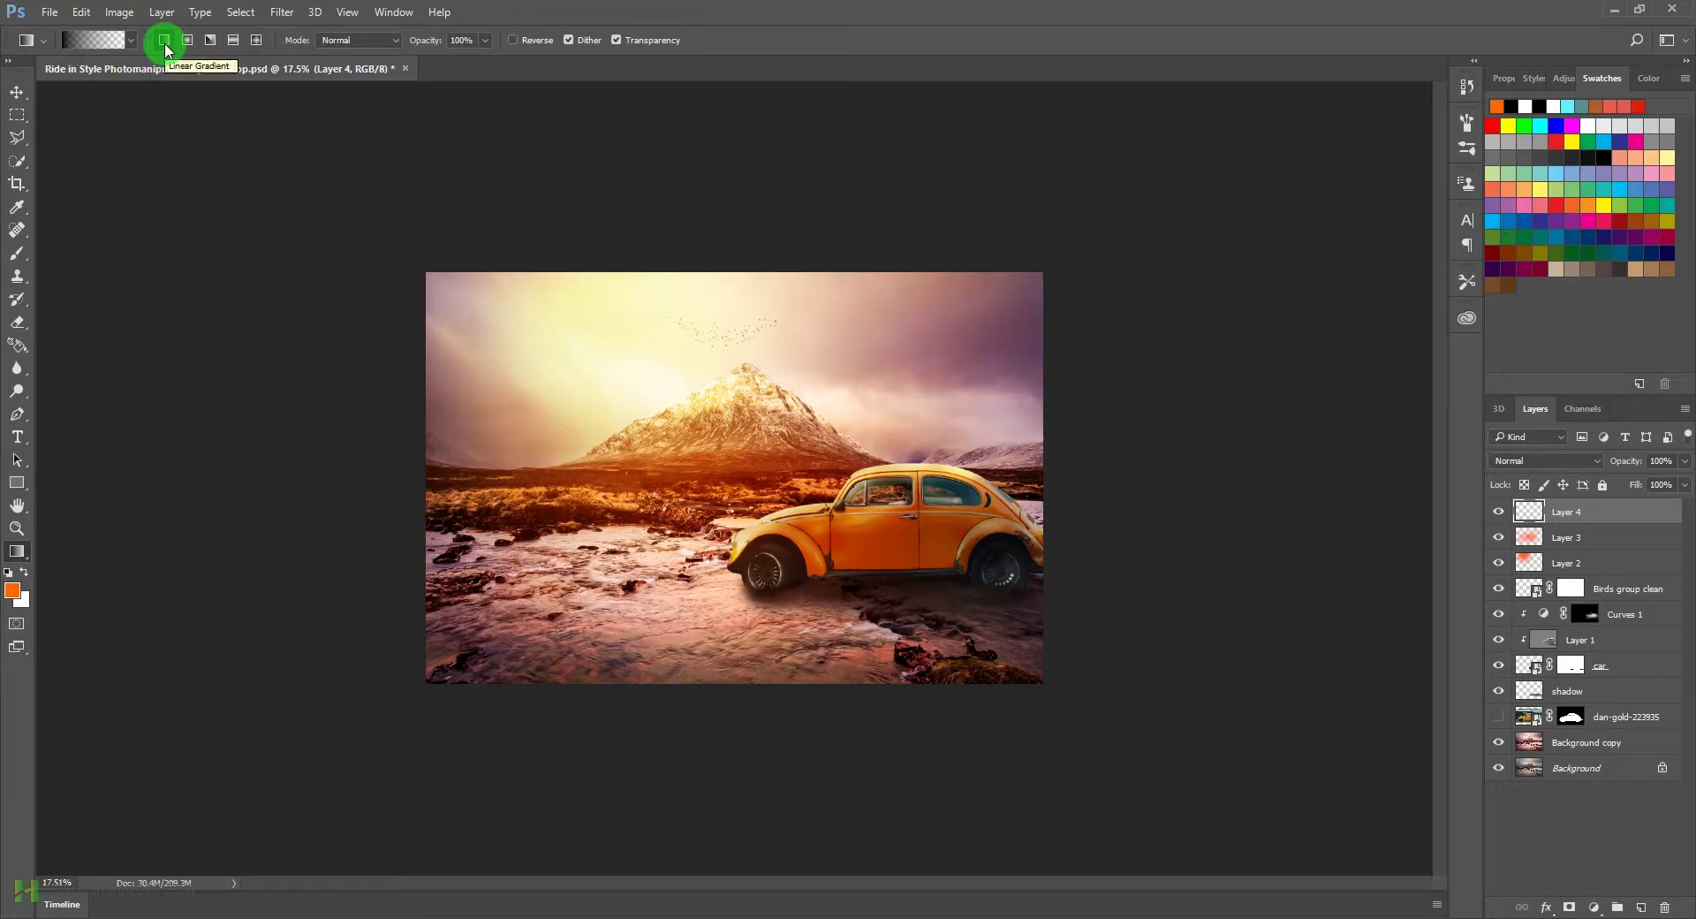
Step: Draw linear dark gradients inward from the image's left and bottom edges on Layer 4, and lower the layer's opacity to 41%
{"action": "left_click", "coordinate": [164, 42]}
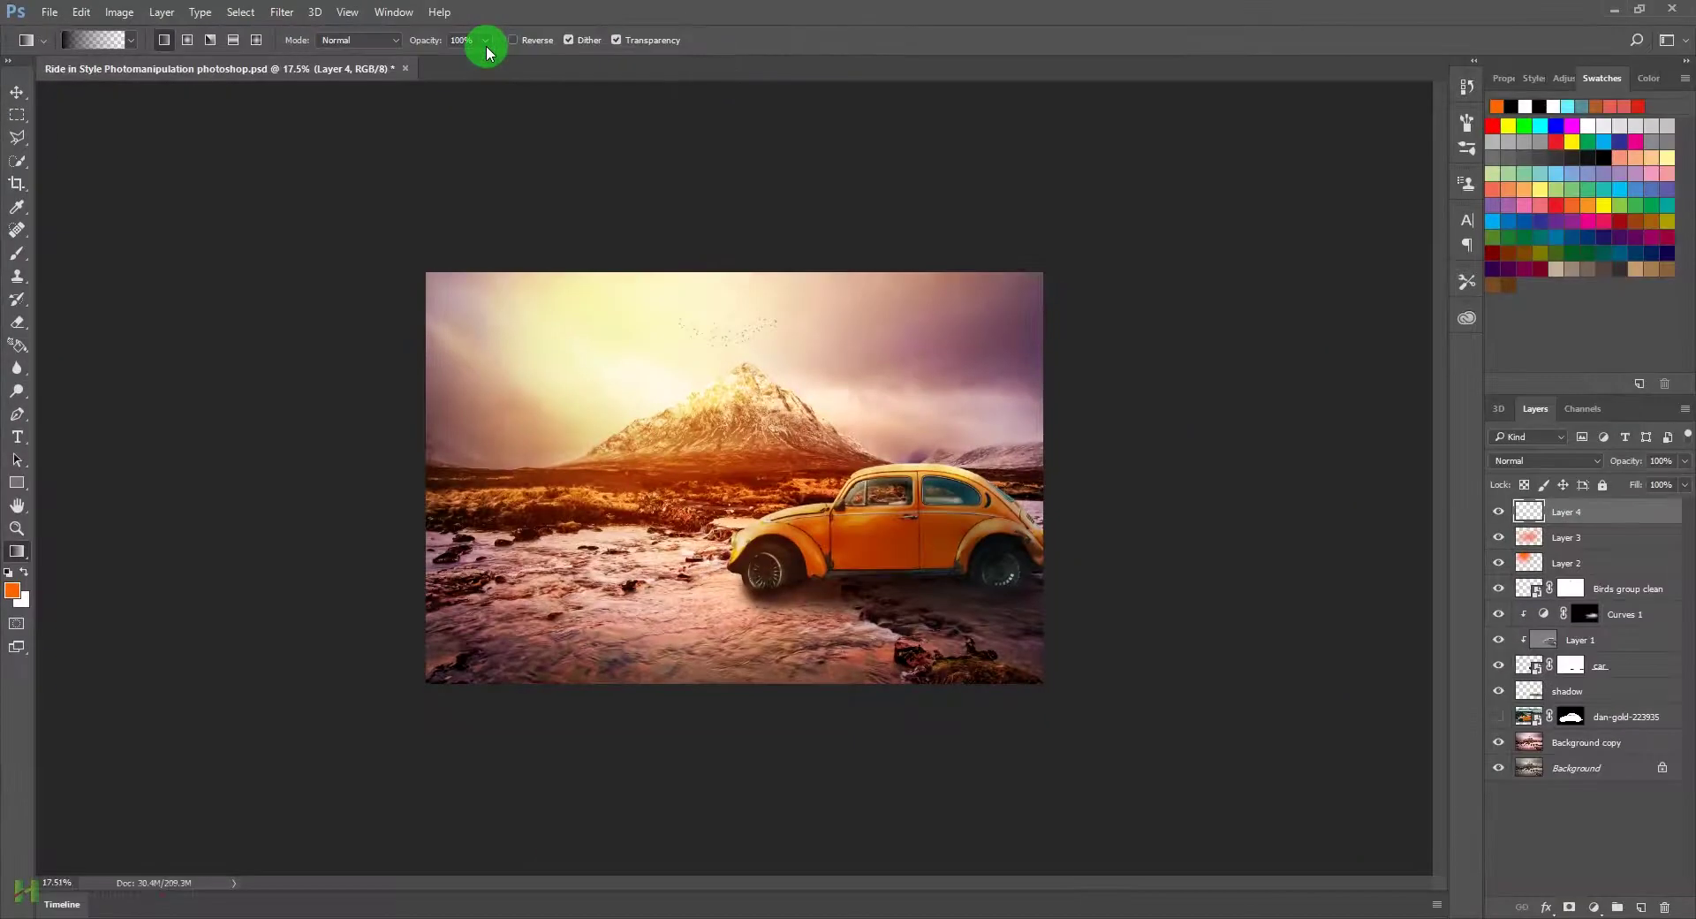
{"action": "left_click_drag", "start_coordinate": [420, 557], "coordinate": [638, 546]}
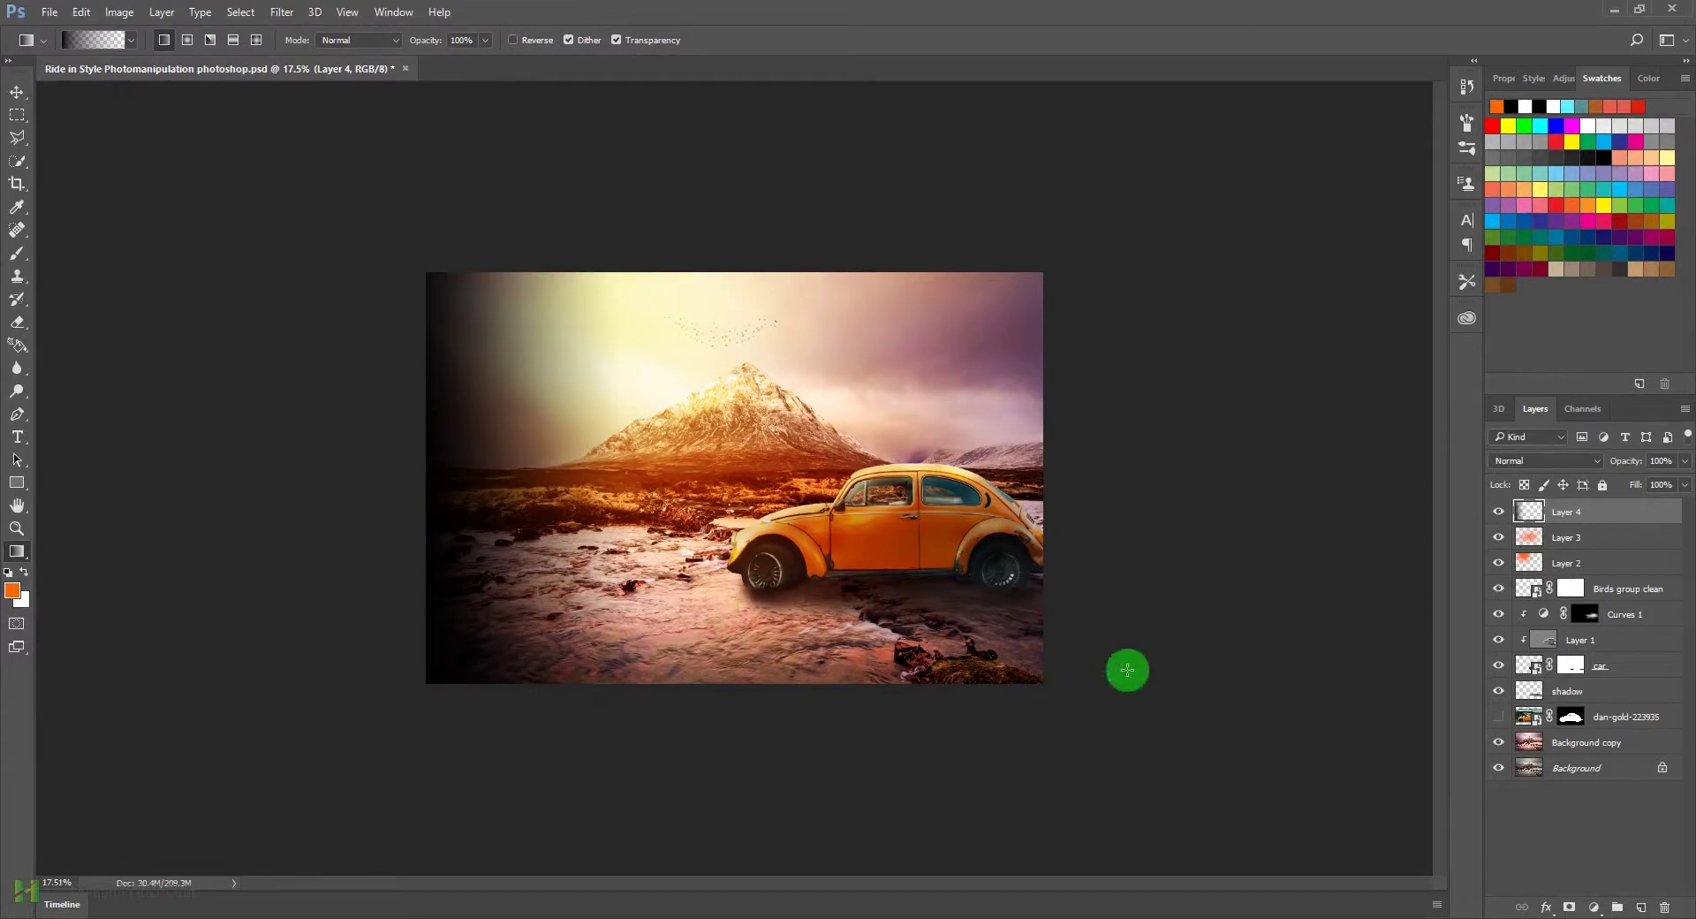
{"action": "left_click_drag", "start_coordinate": [772, 693], "coordinate": [733, 388]}
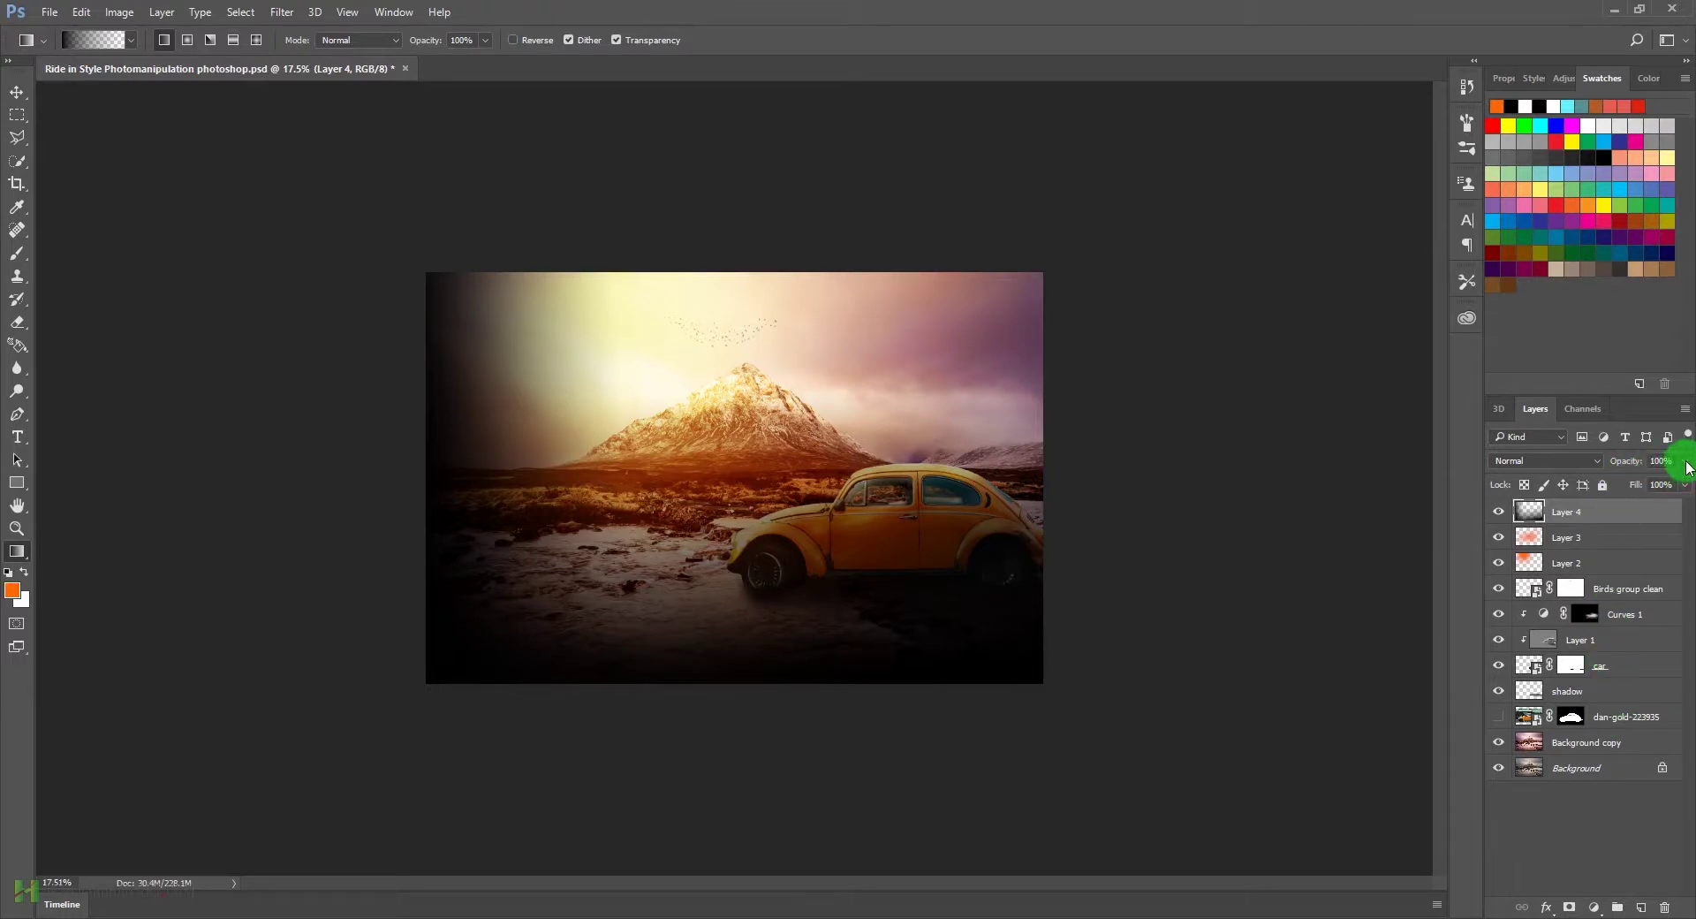
{"action": "left_click_drag", "start_coordinate": [1648, 485], "coordinate": [1636, 489]}
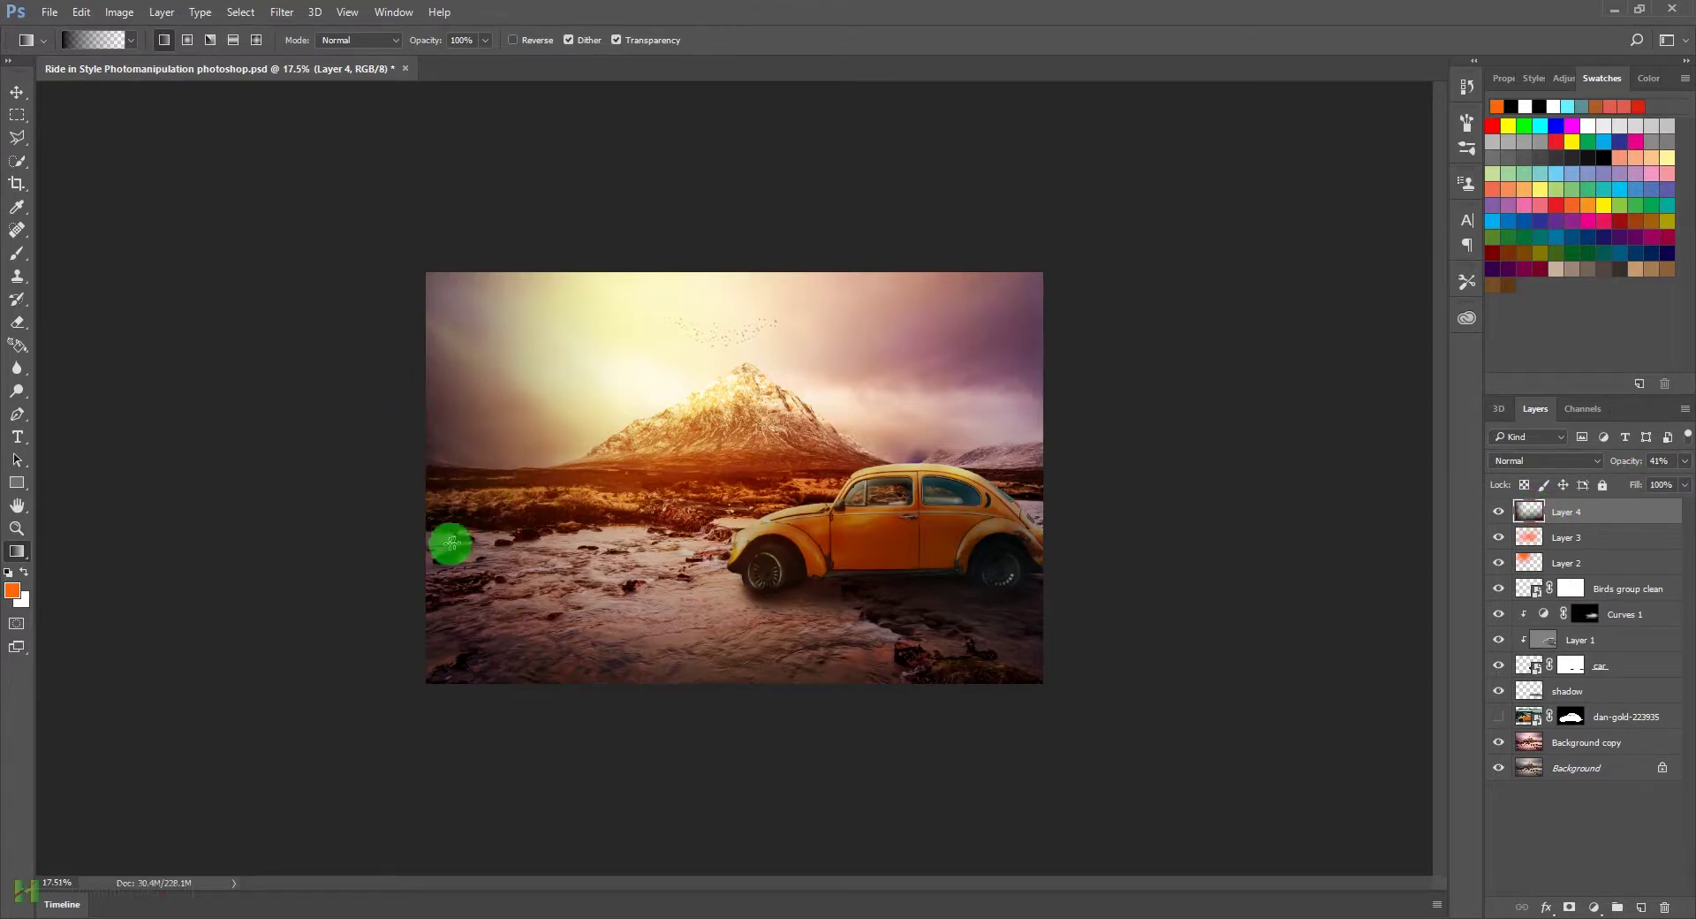
Step: Add a layer mask to Layer 4 and paint it black with a soft 10% opacity brush over the bright sky and the car
{"action": "left_click", "coordinate": [1570, 907]}
{"action": "key", "text": "b"}
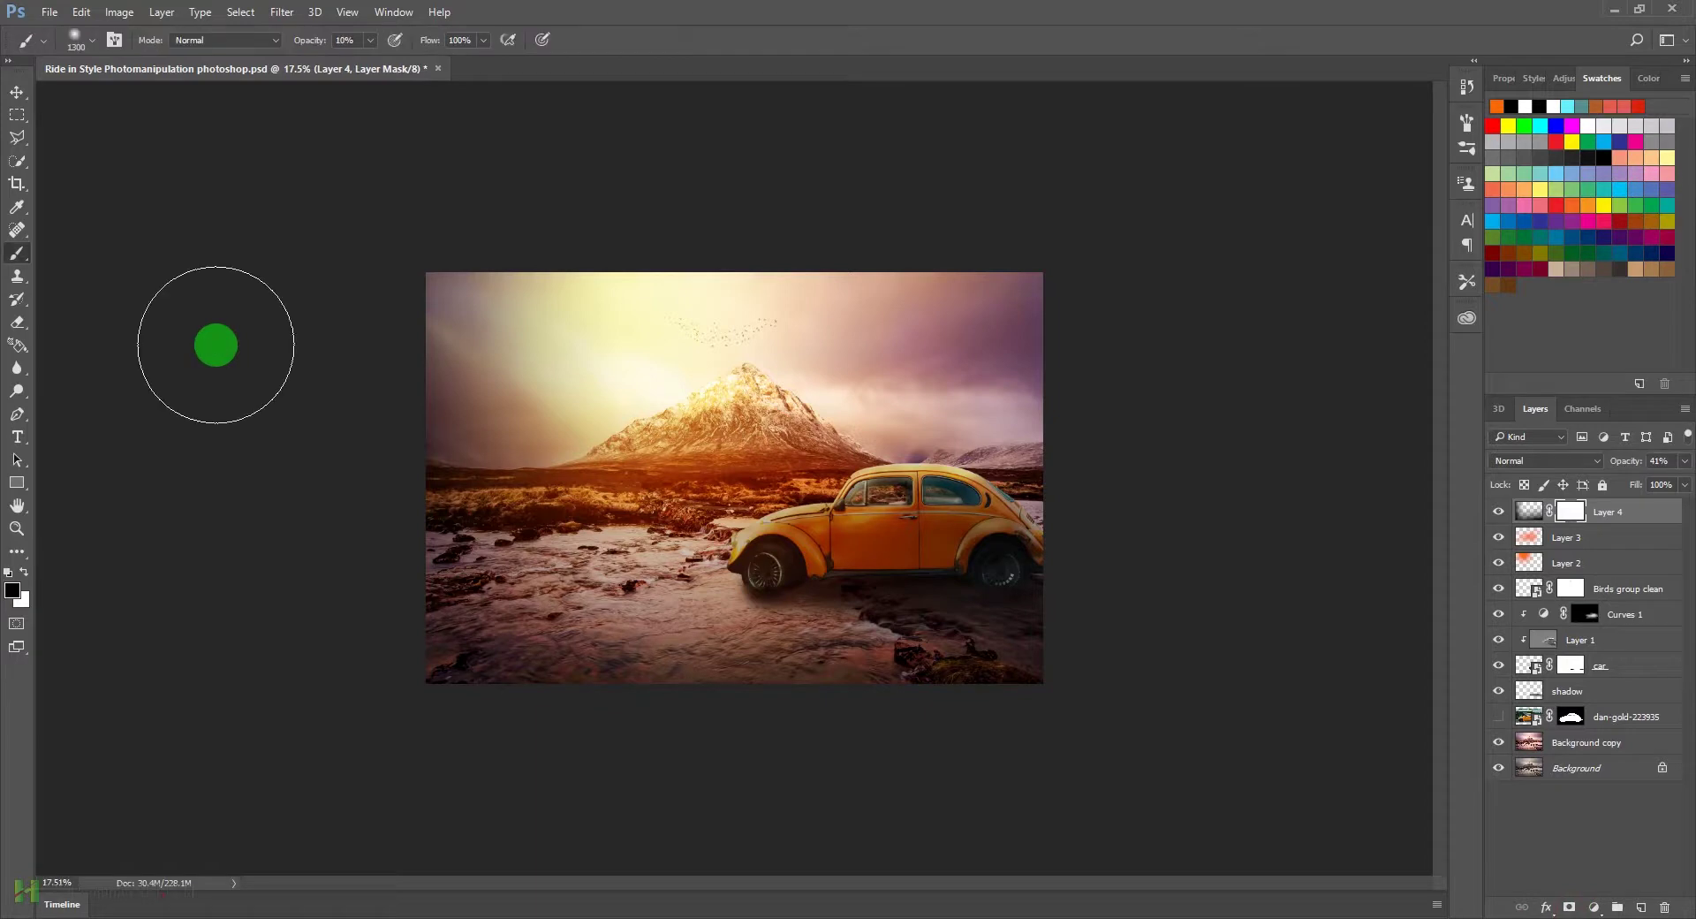
{"action": "mouse_move", "coordinate": [446, 327]}
{"action": "left_mouse_down"}
{"action": "mouse_move", "coordinate": [410, 423]}
{"action": "mouse_move", "coordinate": [361, 454]}
{"action": "mouse_move", "coordinate": [463, 490]}
{"action": "mouse_move", "coordinate": [538, 475]}
{"action": "mouse_move", "coordinate": [373, 454]}
{"action": "mouse_move", "coordinate": [438, 342]}
{"action": "mouse_move", "coordinate": [397, 322]}
{"action": "mouse_move", "coordinate": [390, 389]}
{"action": "mouse_move", "coordinate": [253, 312]}
{"action": "mouse_move", "coordinate": [411, 371]}
{"action": "mouse_move", "coordinate": [380, 414]}
{"action": "mouse_move", "coordinate": [470, 249]}
{"action": "mouse_move", "coordinate": [464, 403]}
{"action": "mouse_move", "coordinate": [389, 398]}
{"action": "mouse_move", "coordinate": [496, 314]}
{"action": "mouse_move", "coordinate": [371, 429]}
{"action": "mouse_move", "coordinate": [417, 484]}
{"action": "mouse_move", "coordinate": [405, 402]}
{"action": "mouse_move", "coordinate": [533, 303]}
{"action": "mouse_move", "coordinate": [767, 335]}
{"action": "mouse_move", "coordinate": [622, 330]}
{"action": "mouse_move", "coordinate": [794, 319]}
{"action": "left_mouse_up"}
{"action": "left_click_drag", "start_coordinate": [873, 572], "coordinate": [863, 571]}
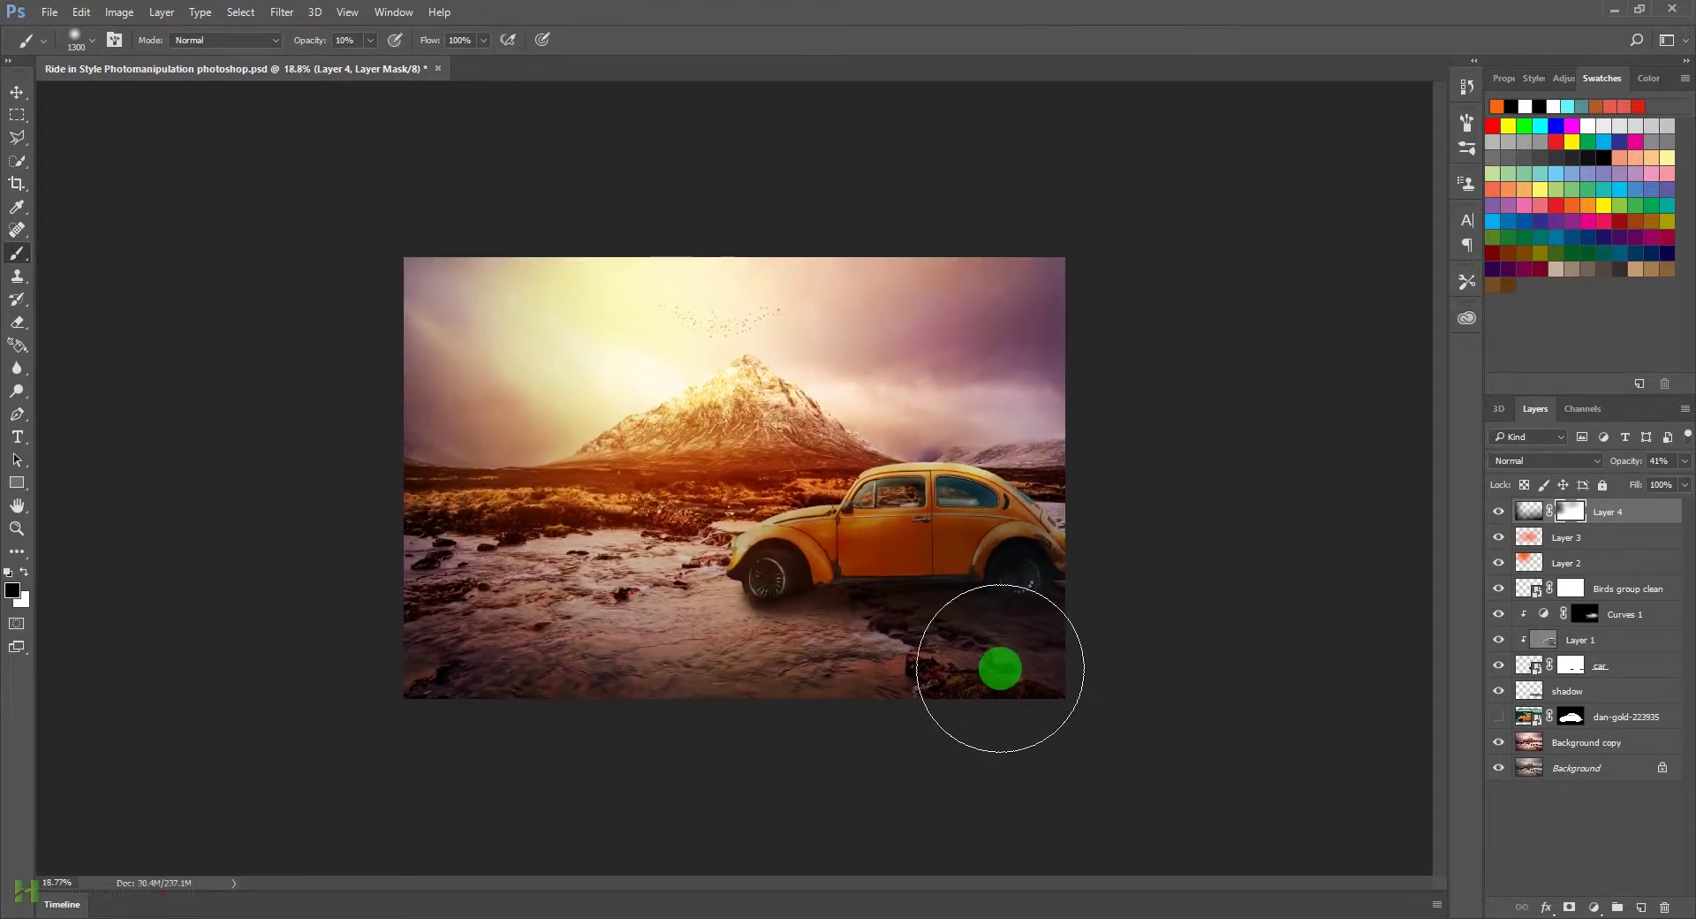
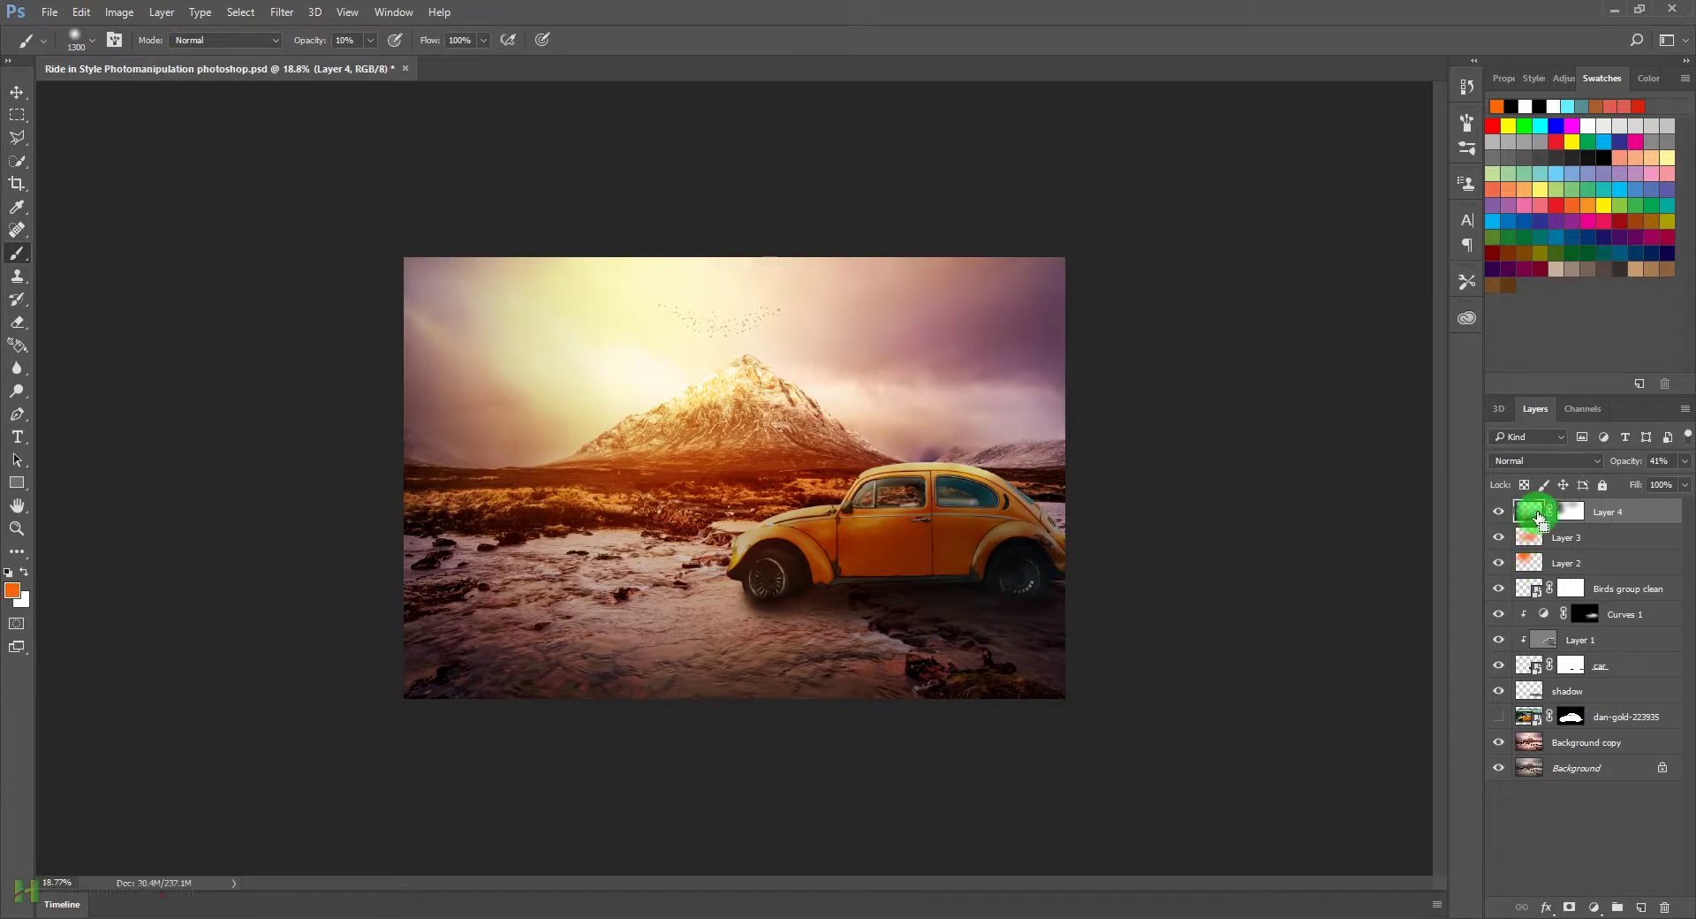
Step: Stamp all visible layers into a new layer at the top of the stack and save the document
{"action": "key", "text": "ctrl+shift+alt+n"}
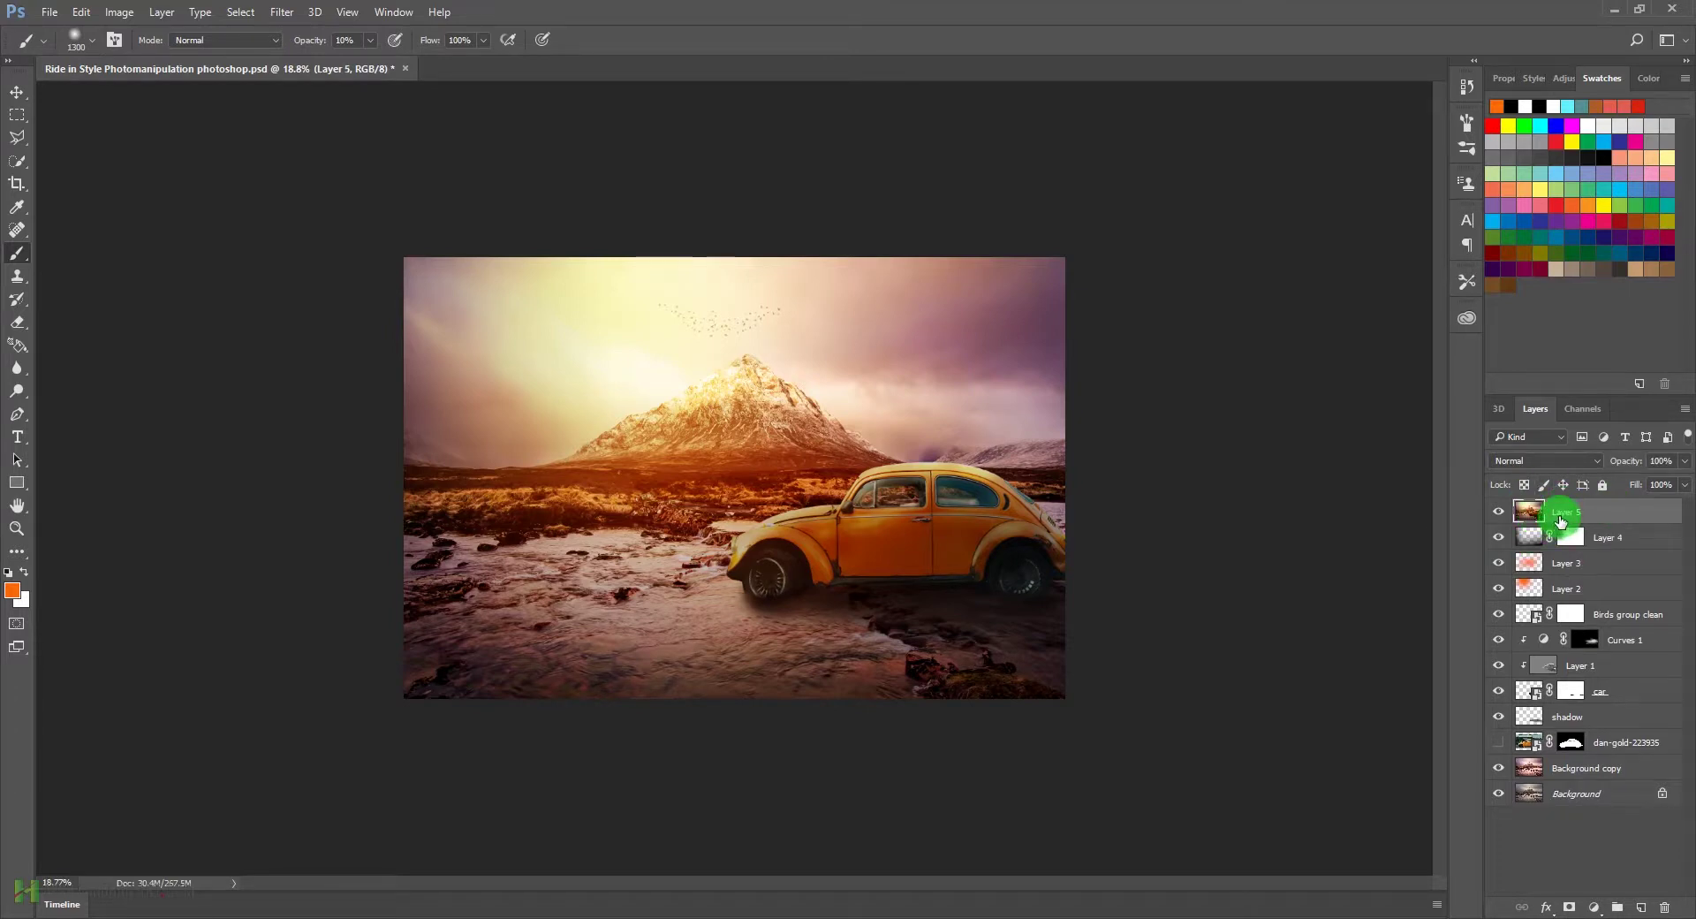
{"action": "key", "text": "ctrl+s"}
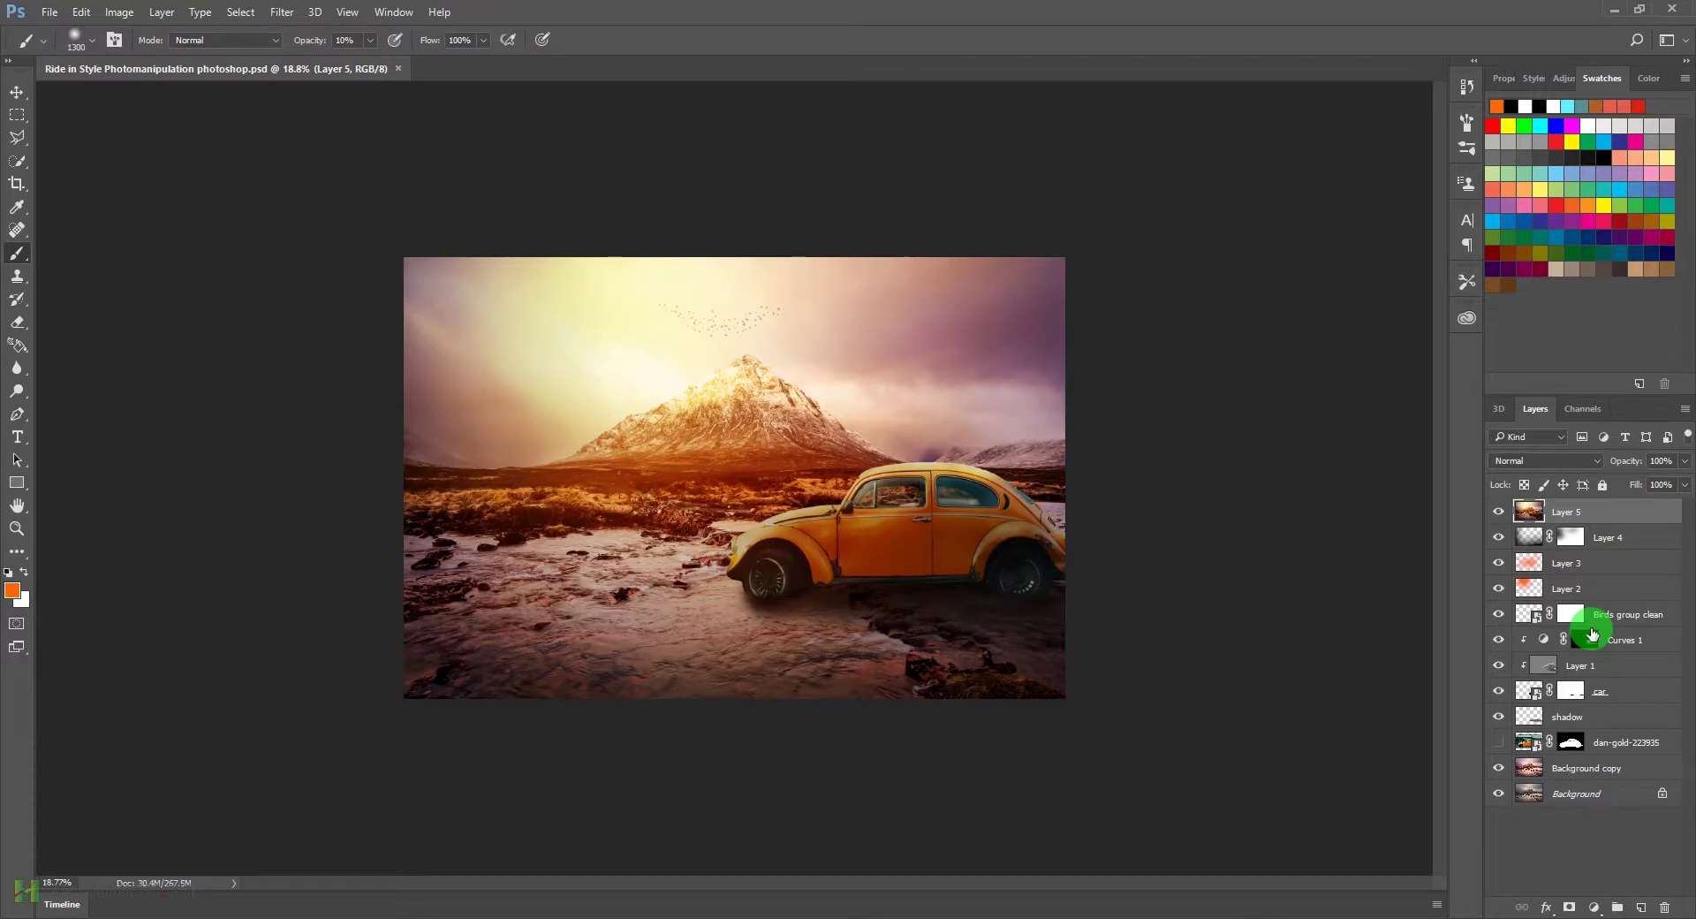
Step: Purge all of the program's cached undo, clipboard and history data
{"action": "left_click", "coordinate": [80, 11]}
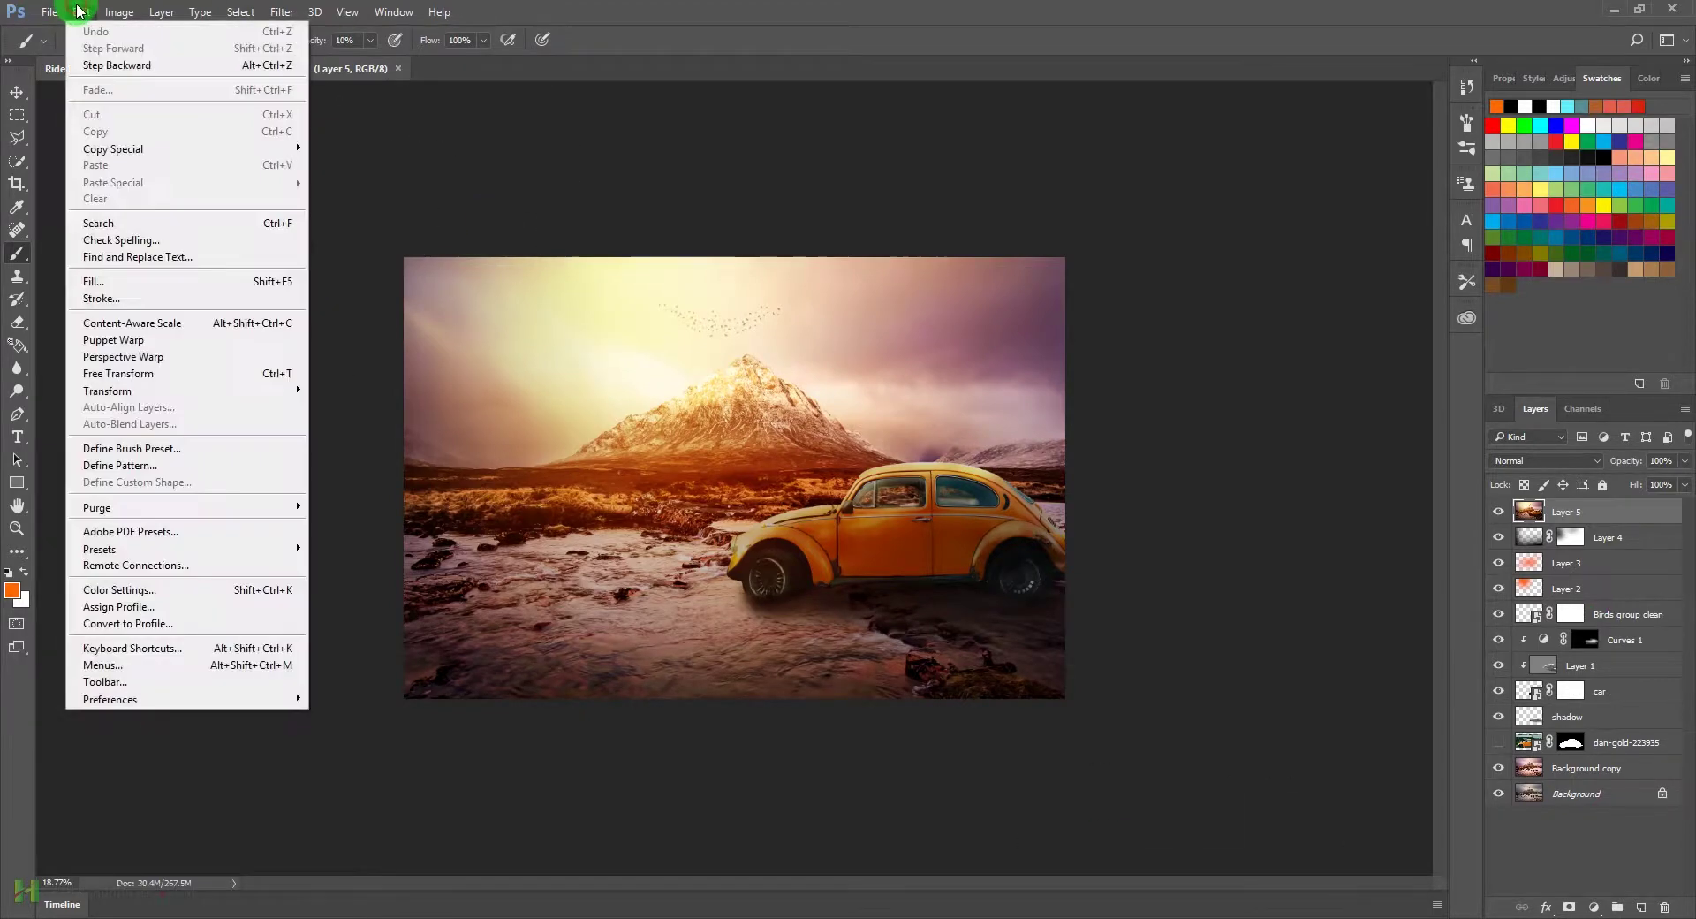
{"action": "mouse_move", "coordinate": [162, 510]}
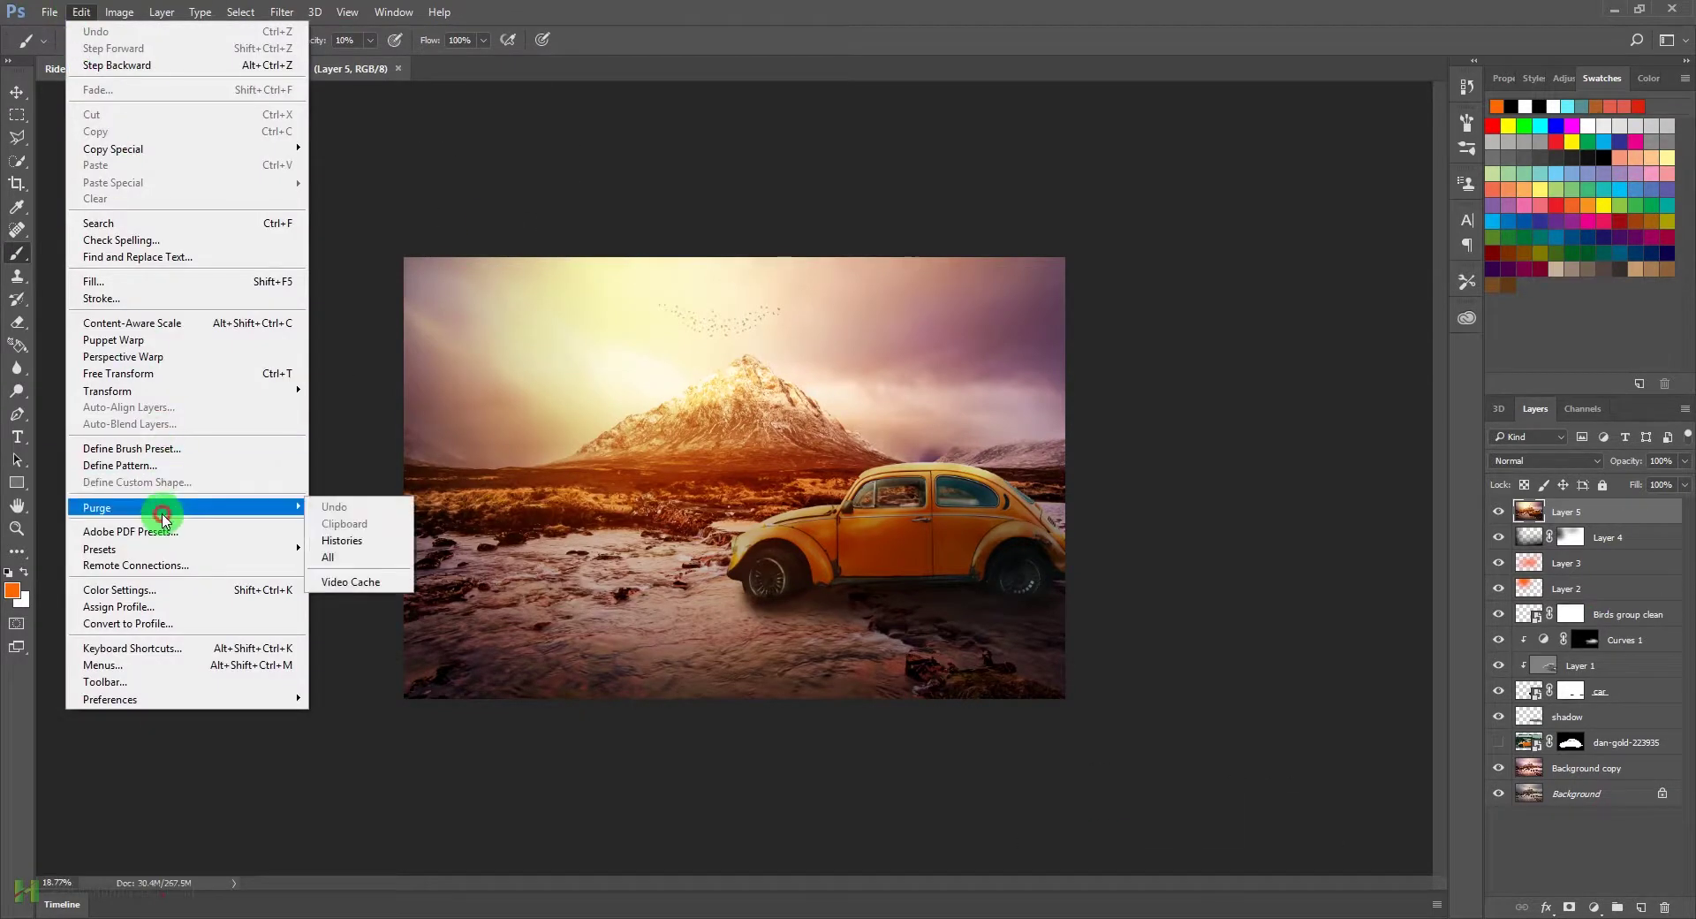
{"action": "left_click", "coordinate": [327, 558]}
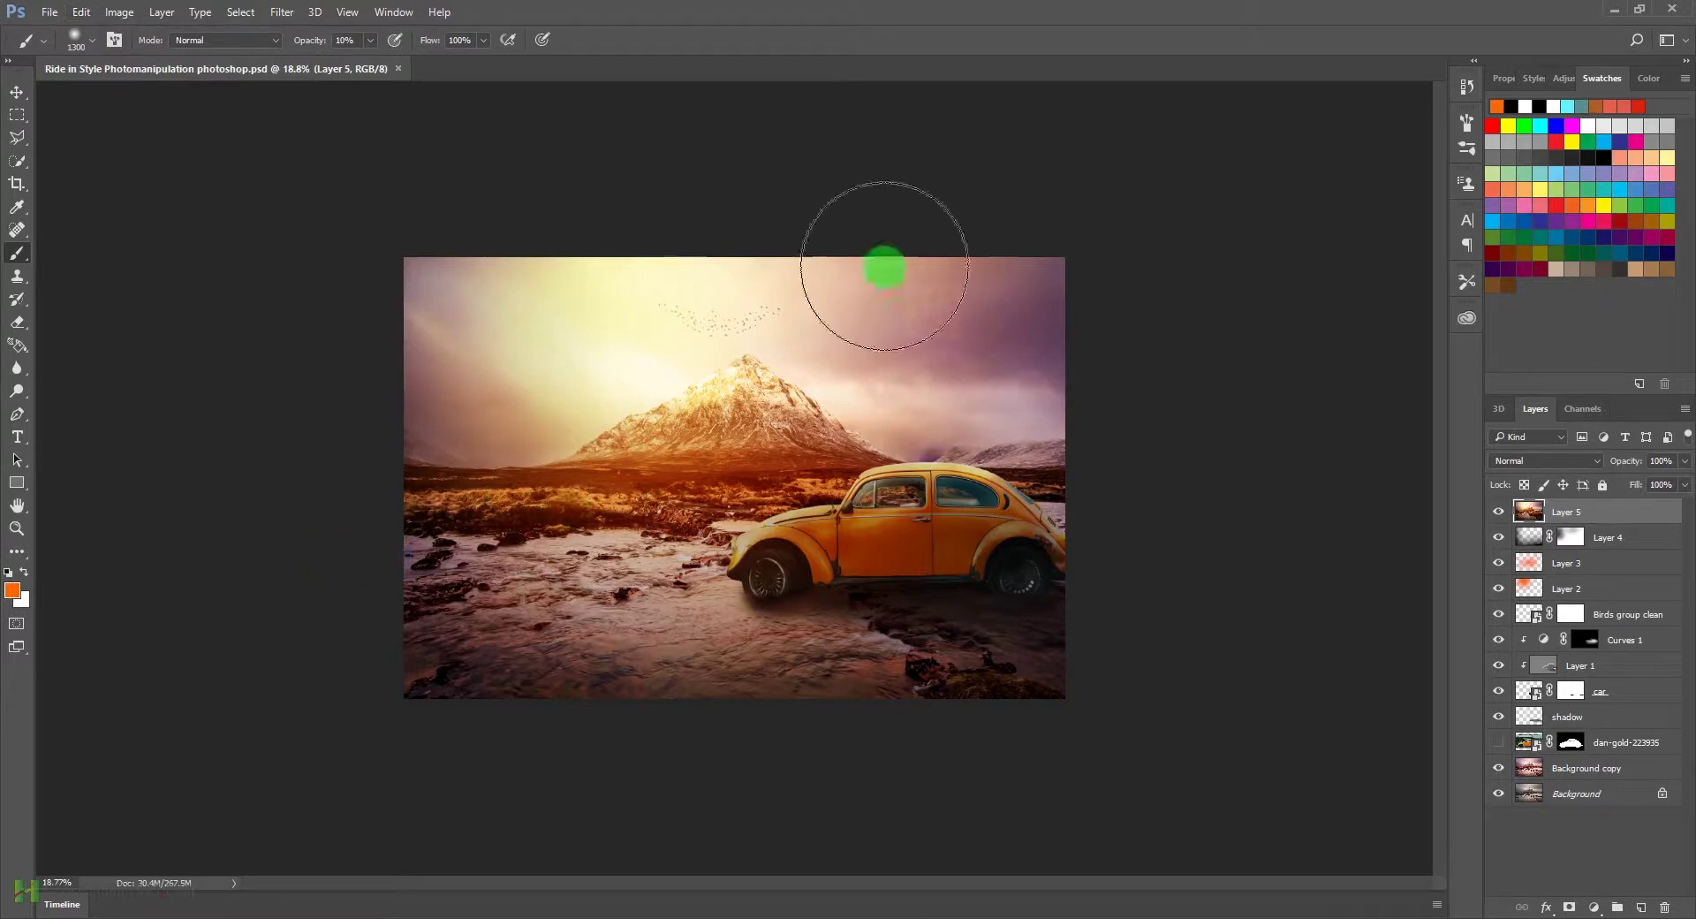
Step: Set the blend mode of the stamped Layer 5 to Linear Light
{"action": "left_click_drag", "start_coordinate": [878, 575], "coordinate": [837, 541]}
{"action": "left_click_drag", "start_coordinate": [901, 485], "coordinate": [878, 485]}
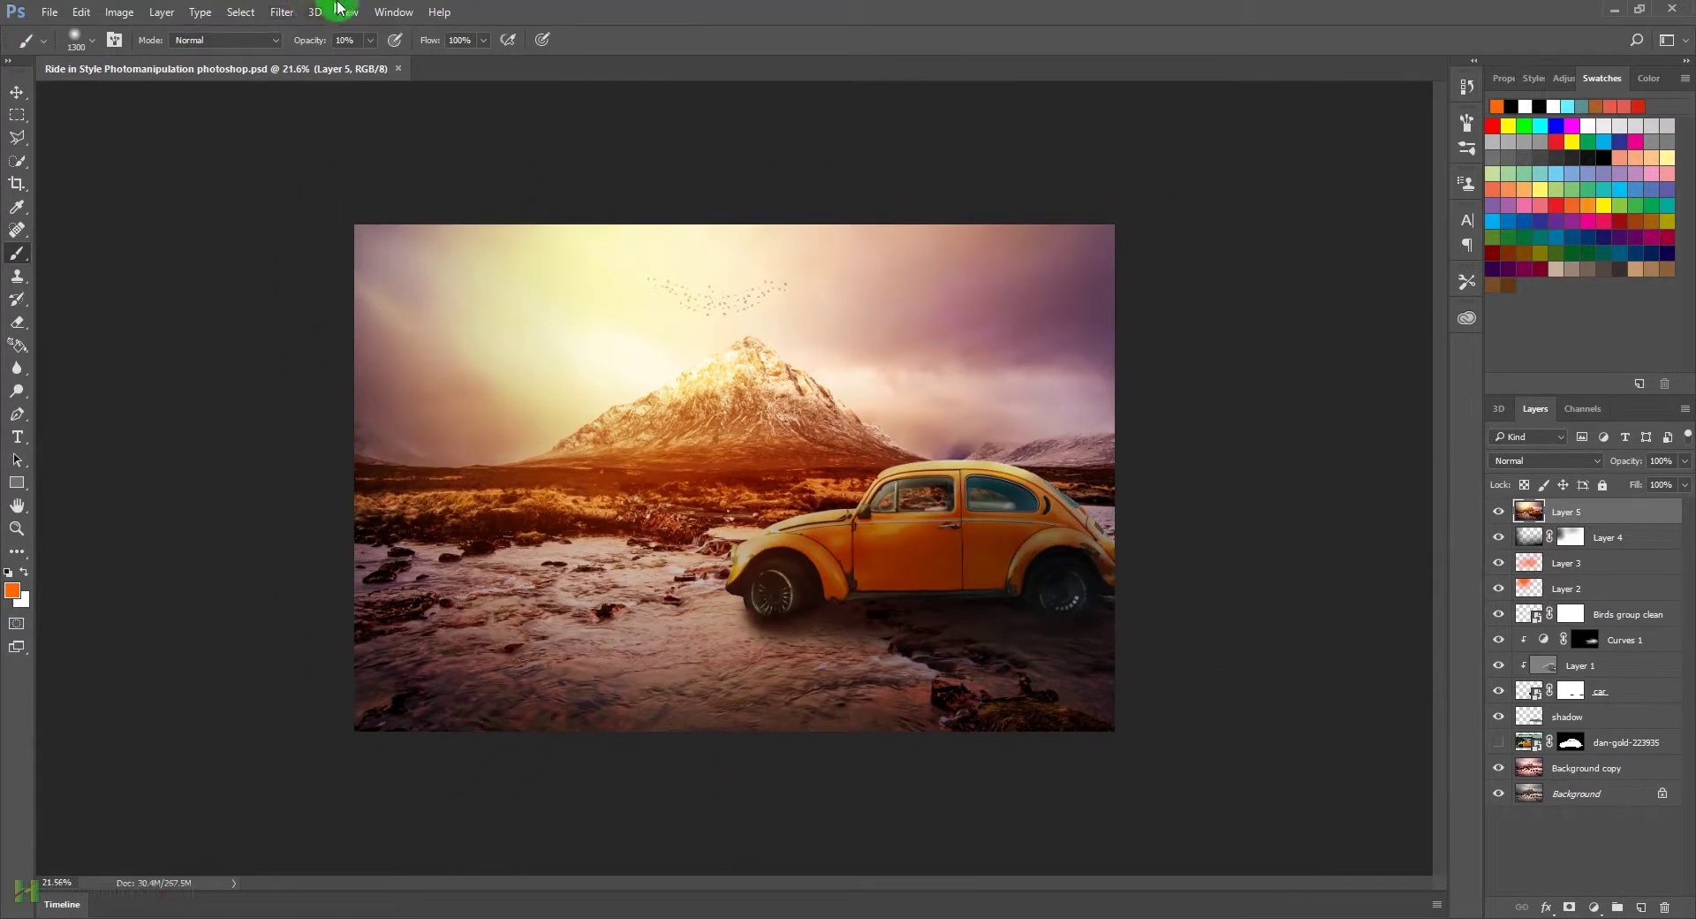
{"action": "left_click", "coordinate": [1531, 463]}
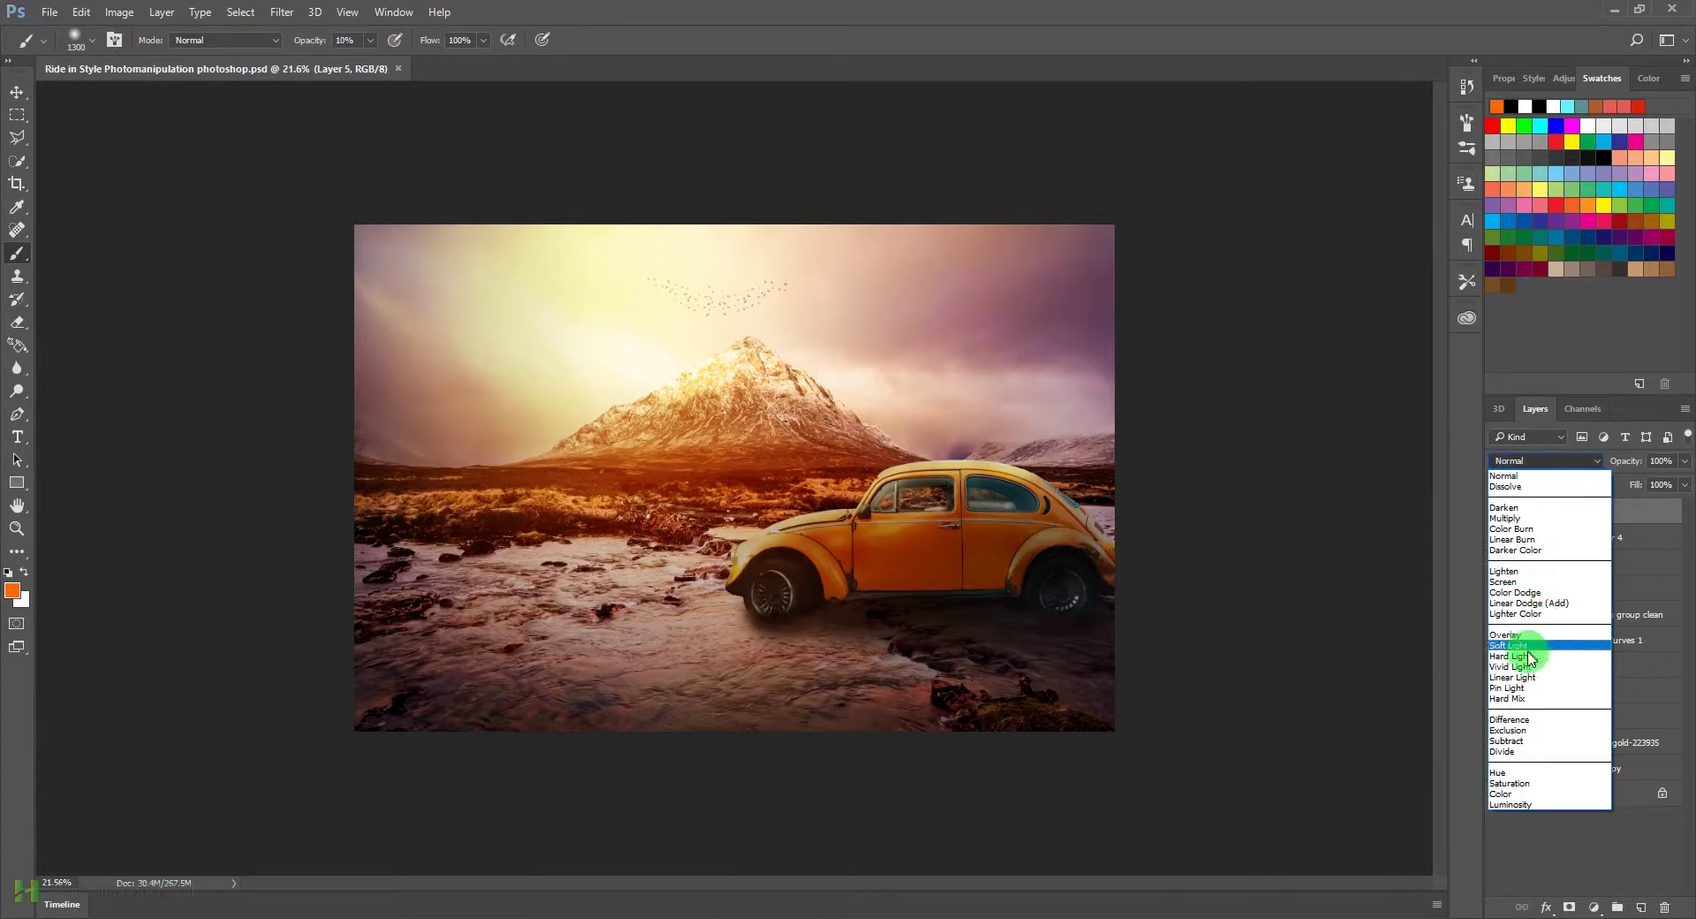
{"action": "left_click", "coordinate": [1512, 677]}
Step: Apply a High Pass filter with a 1.1 pixel radius to Layer 5 to sharpen the image
{"action": "left_click", "coordinate": [281, 11]}
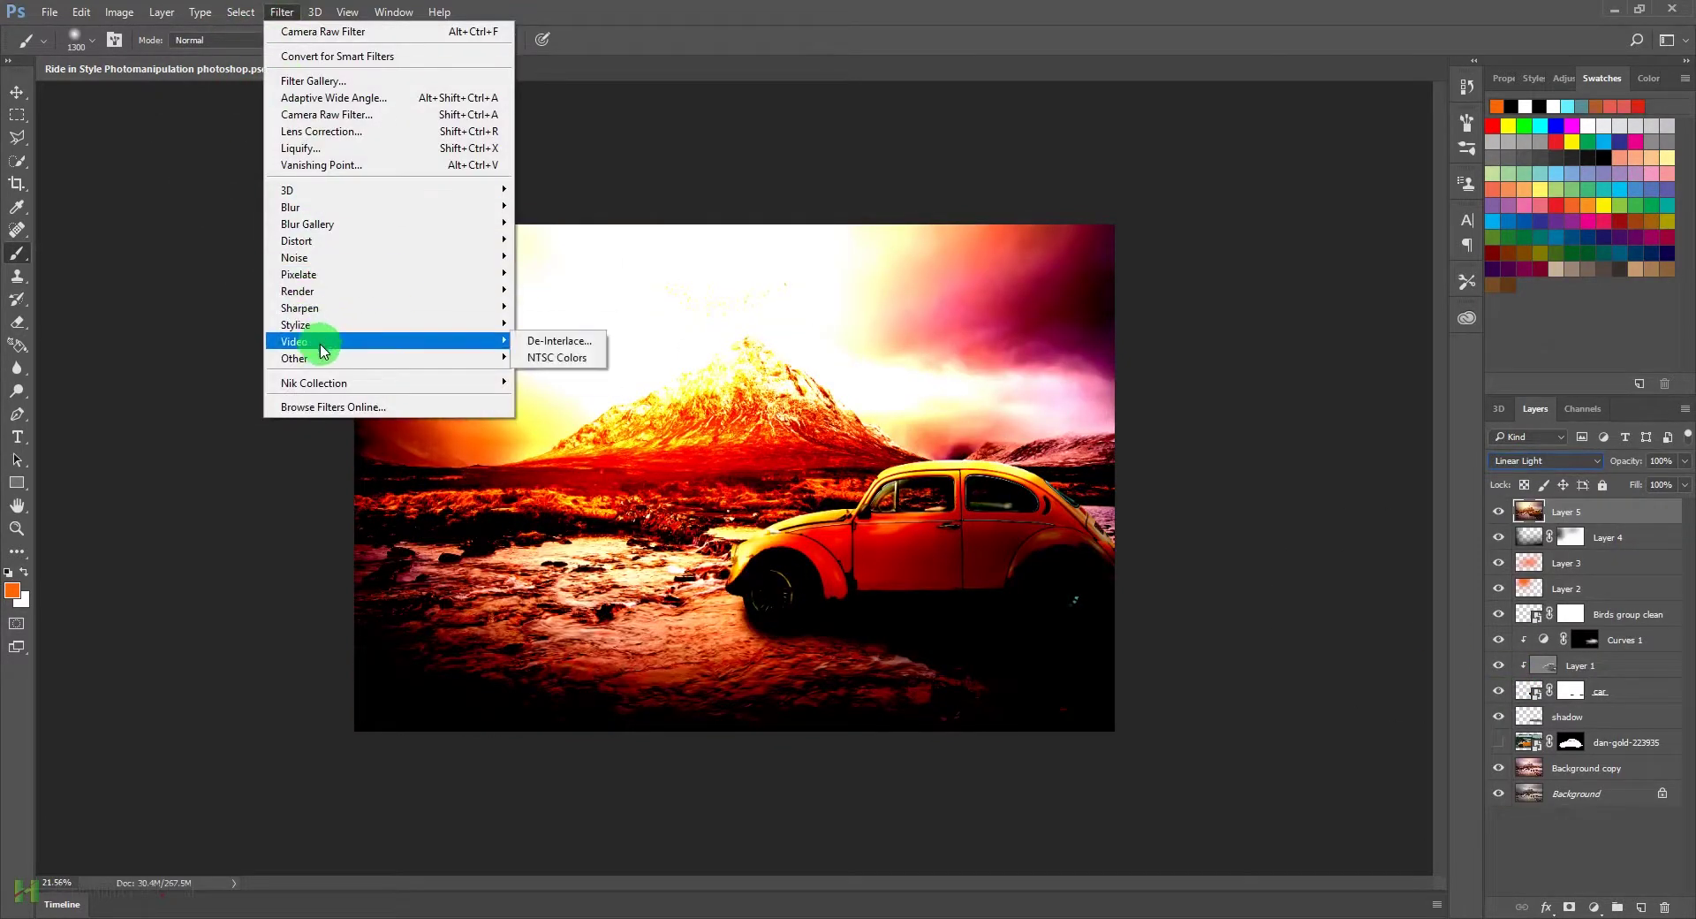
{"action": "mouse_move", "coordinate": [398, 358]}
{"action": "left_click", "coordinate": [553, 378]}
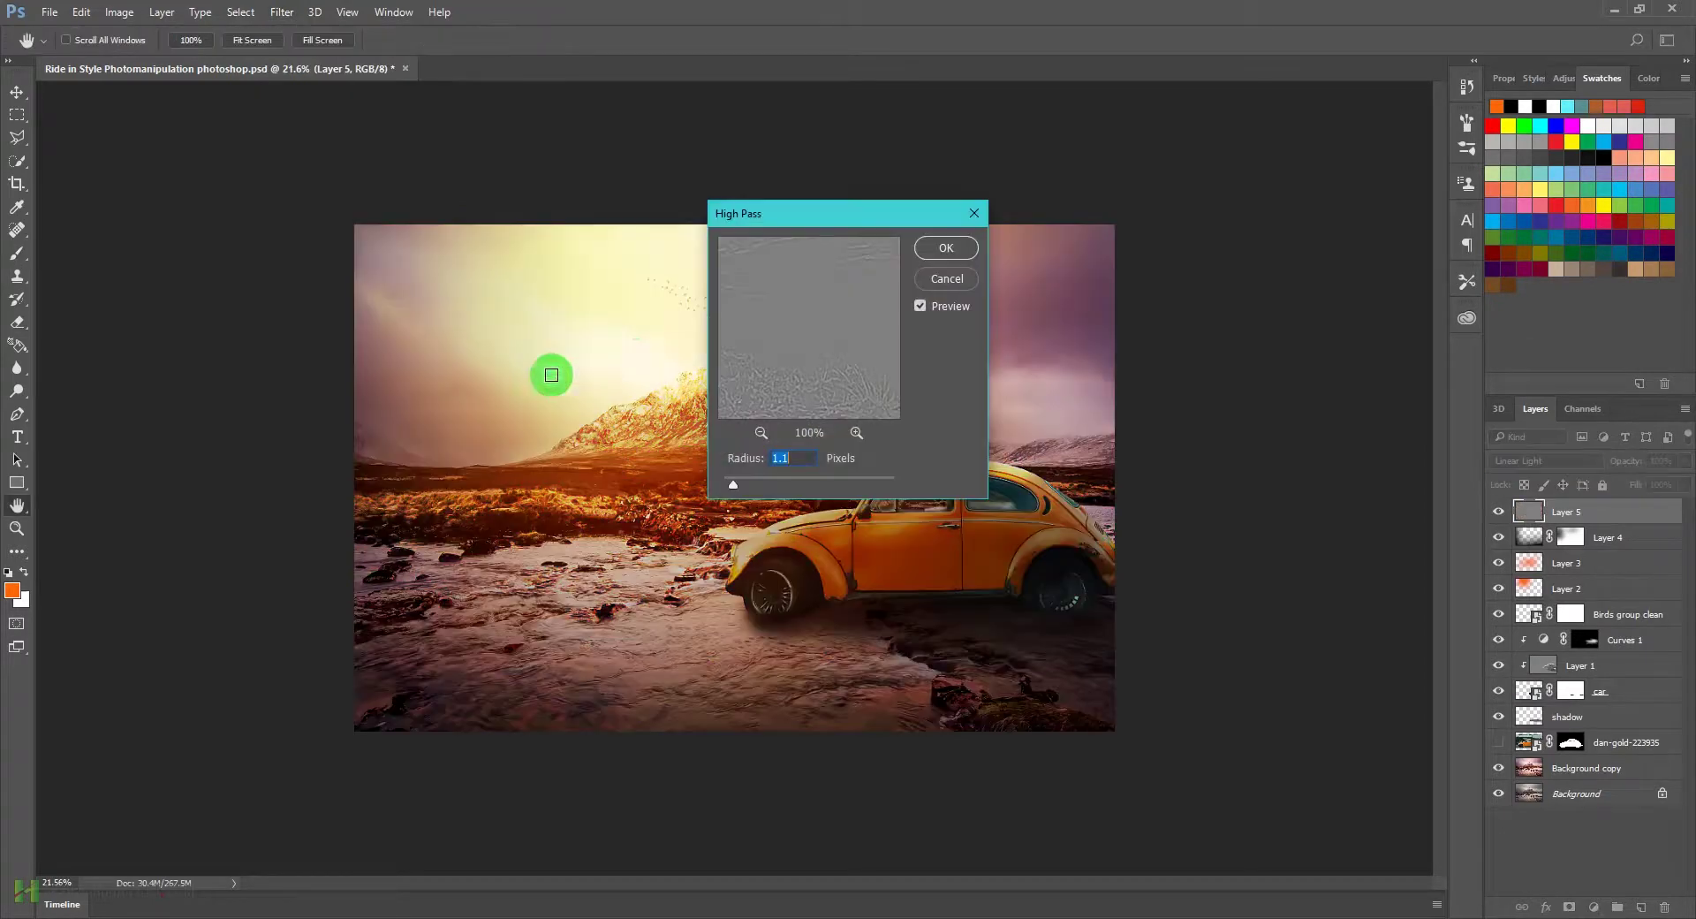
{"action": "left_click_drag", "start_coordinate": [861, 216], "coordinate": [1223, 196]}
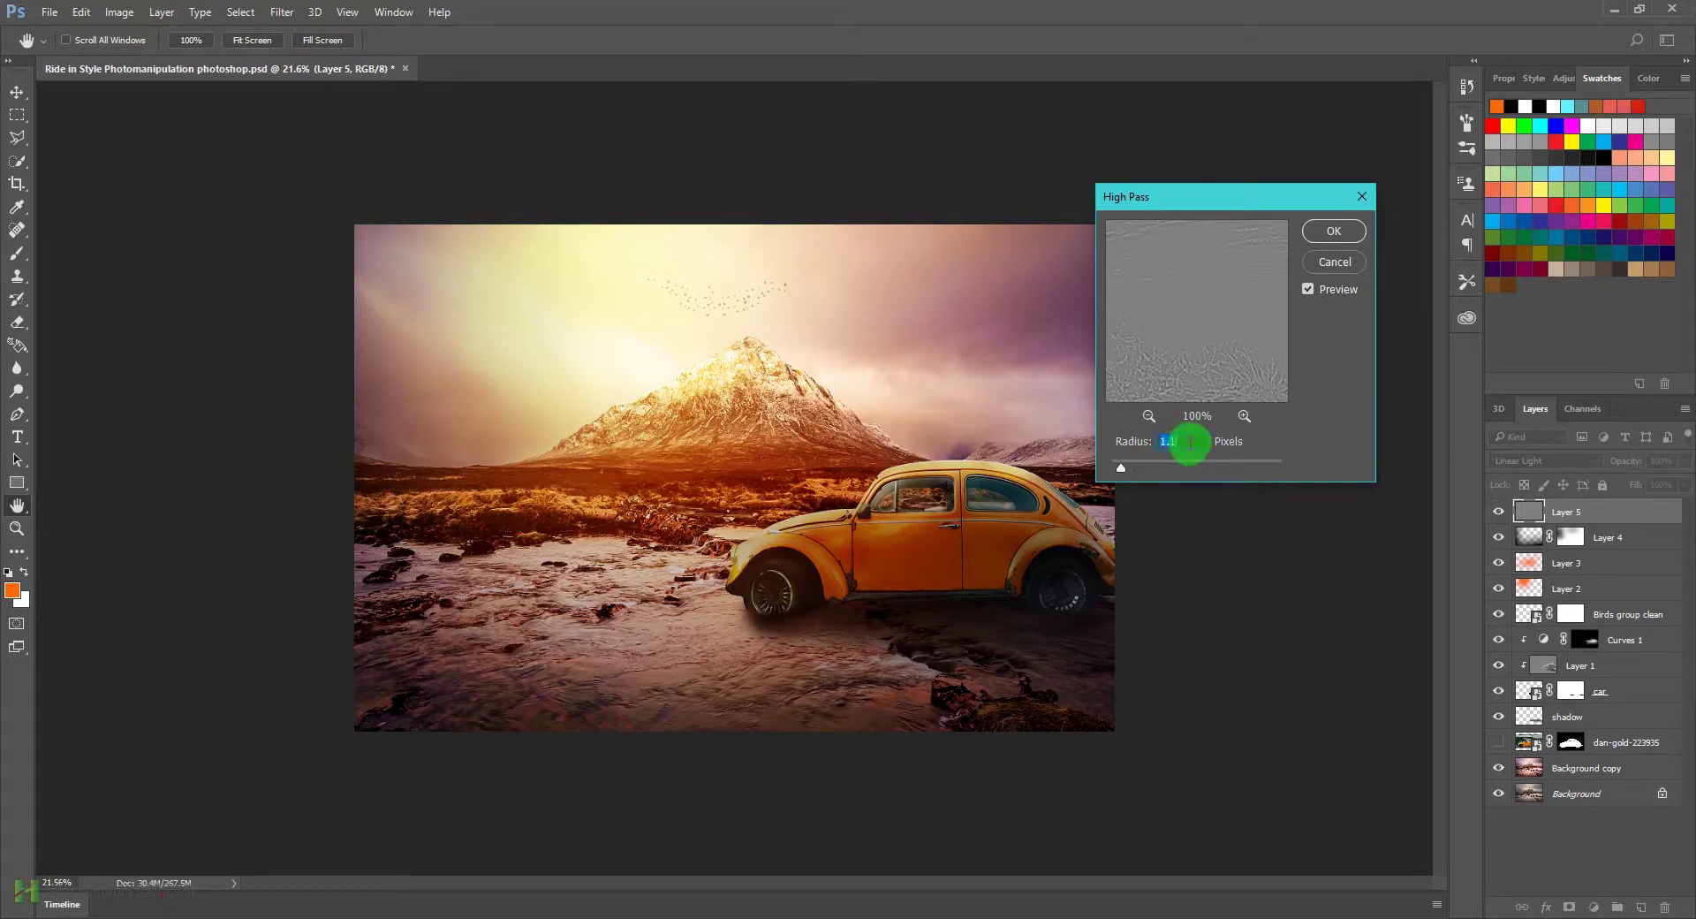
{"action": "left_click", "coordinate": [1333, 231]}
{"action": "key", "text": "b"}
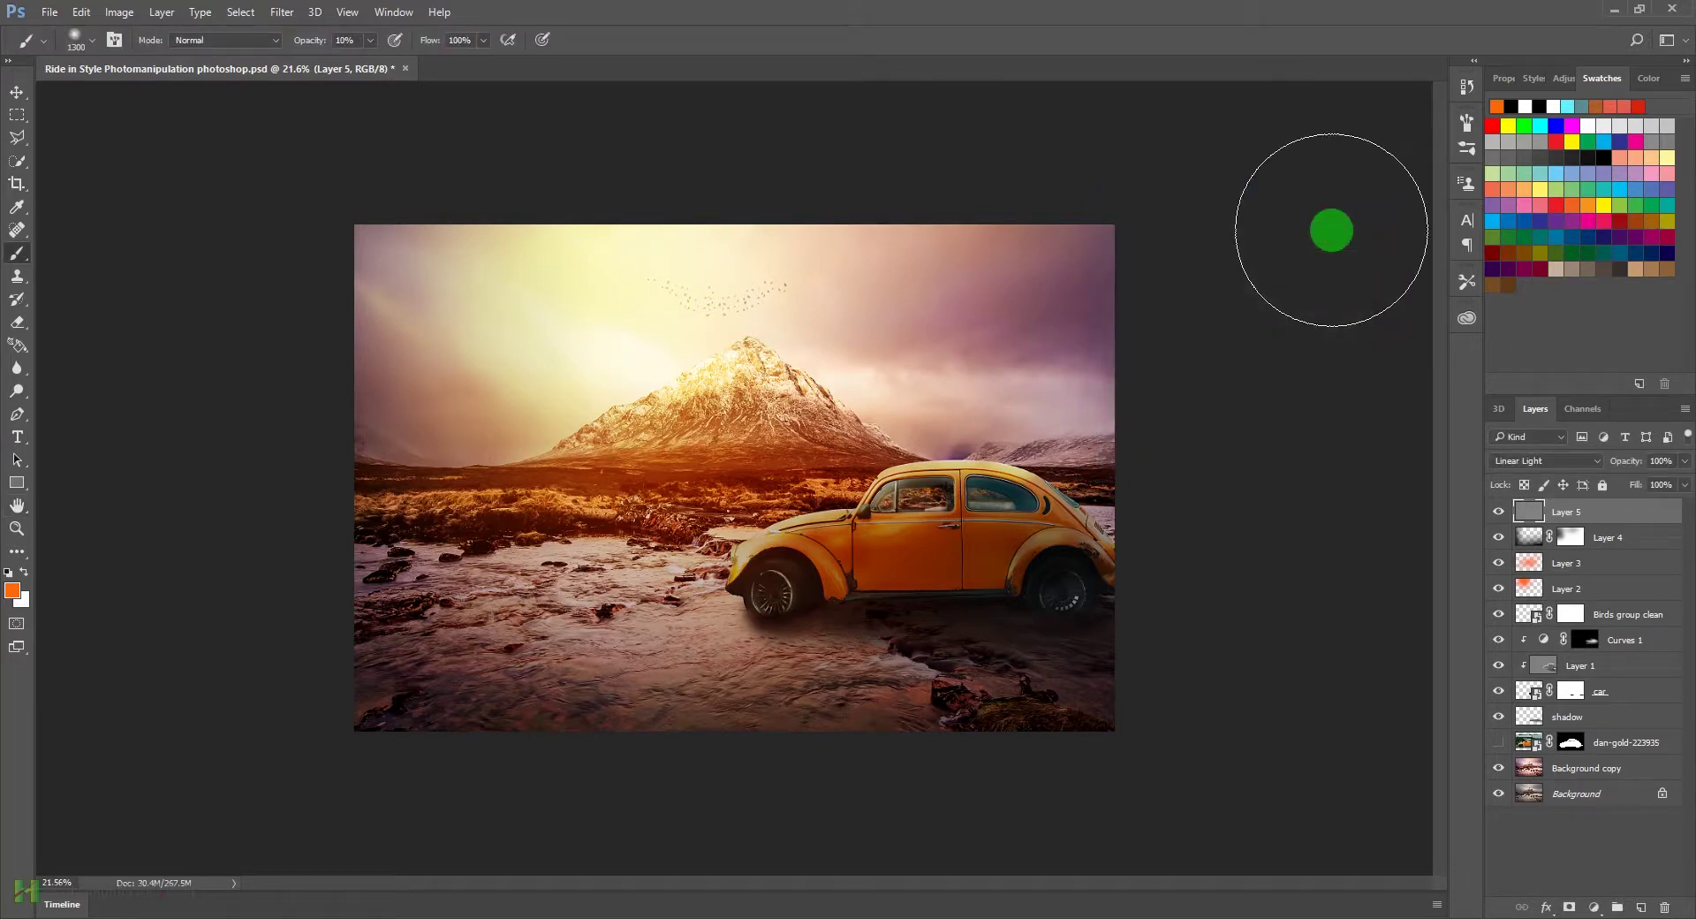
Step: Compare the image with and without the High Pass sharpening layer
{"action": "left_click_drag", "start_coordinate": [553, 579], "coordinate": [871, 594]}
{"action": "left_click_drag", "start_coordinate": [1049, 489], "coordinate": [1192, 450]}
{"action": "left_click", "coordinate": [1497, 513]}
{"action": "left_click", "coordinate": [1496, 513]}
{"action": "left_click_drag", "start_coordinate": [1022, 459], "coordinate": [863, 480]}
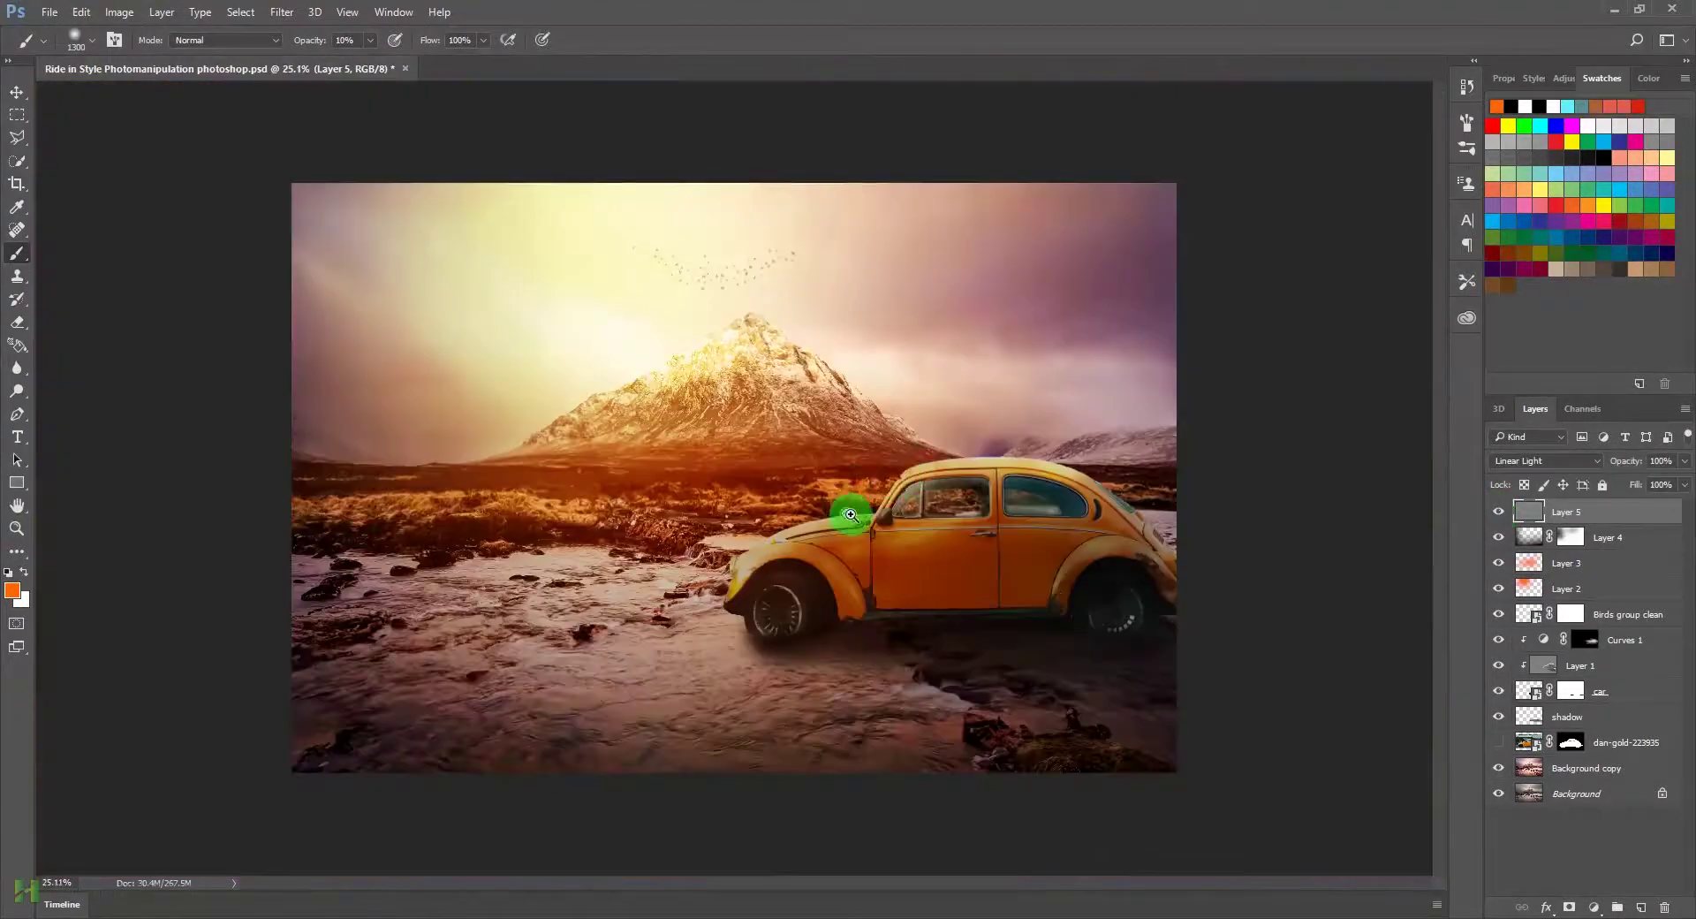
Step: Add a layer mask to Layer 5 and invert it to black to hide the sharpening
{"action": "left_click", "coordinate": [1570, 907]}
{"action": "left_click", "coordinate": [1576, 518]}
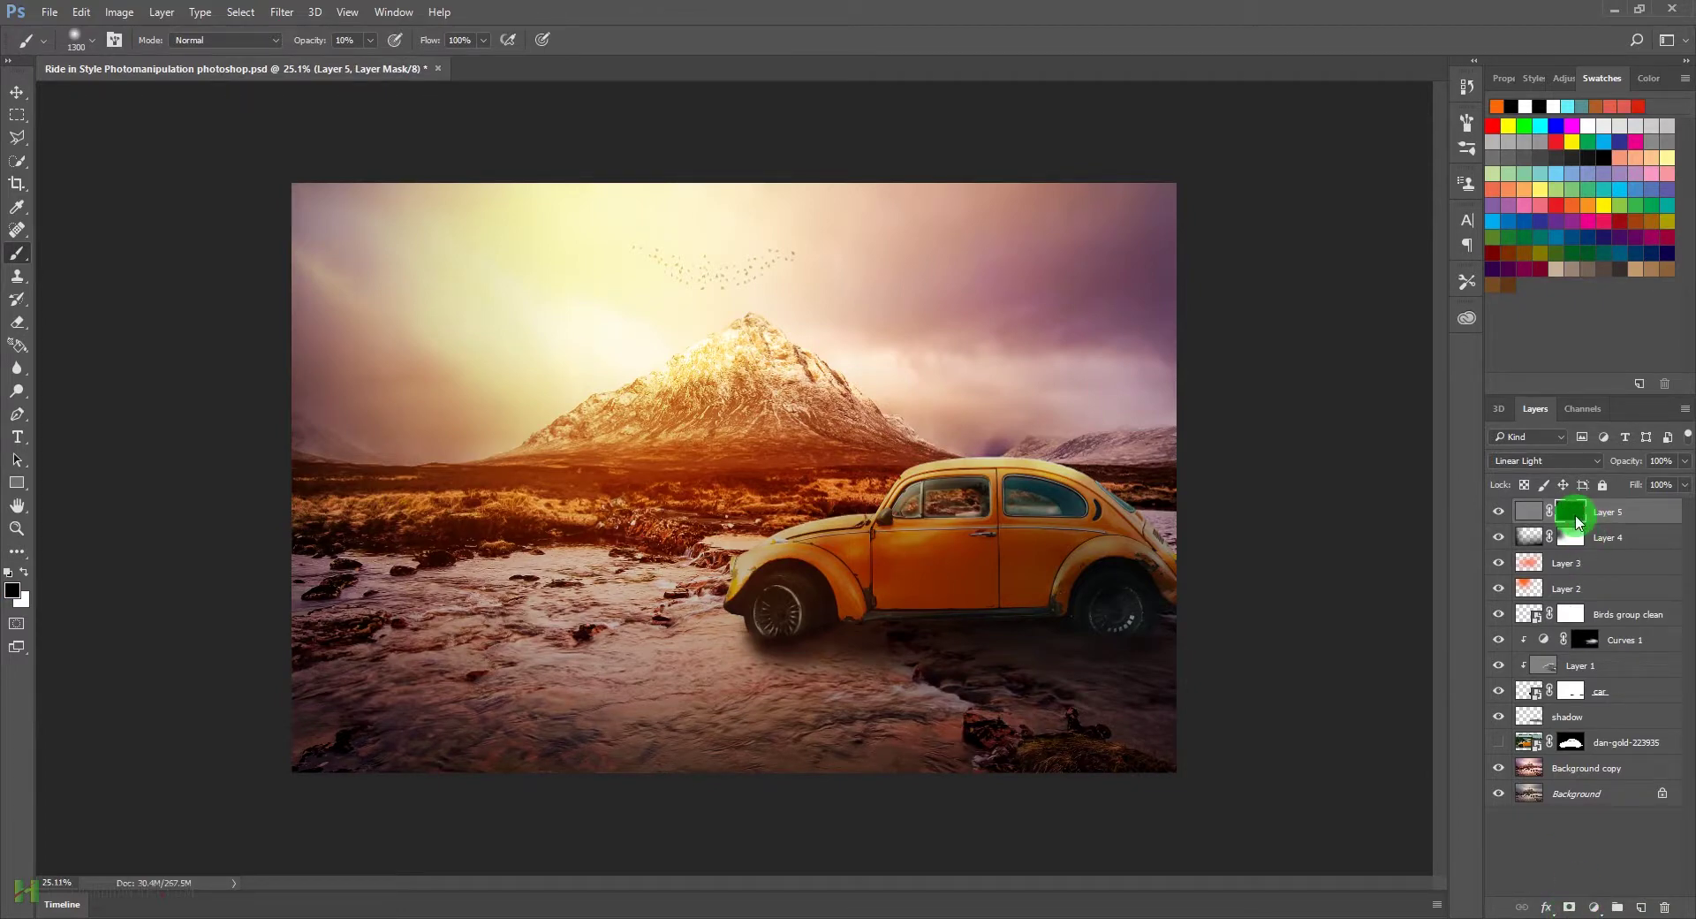
{"action": "key", "text": "ctrl+i"}
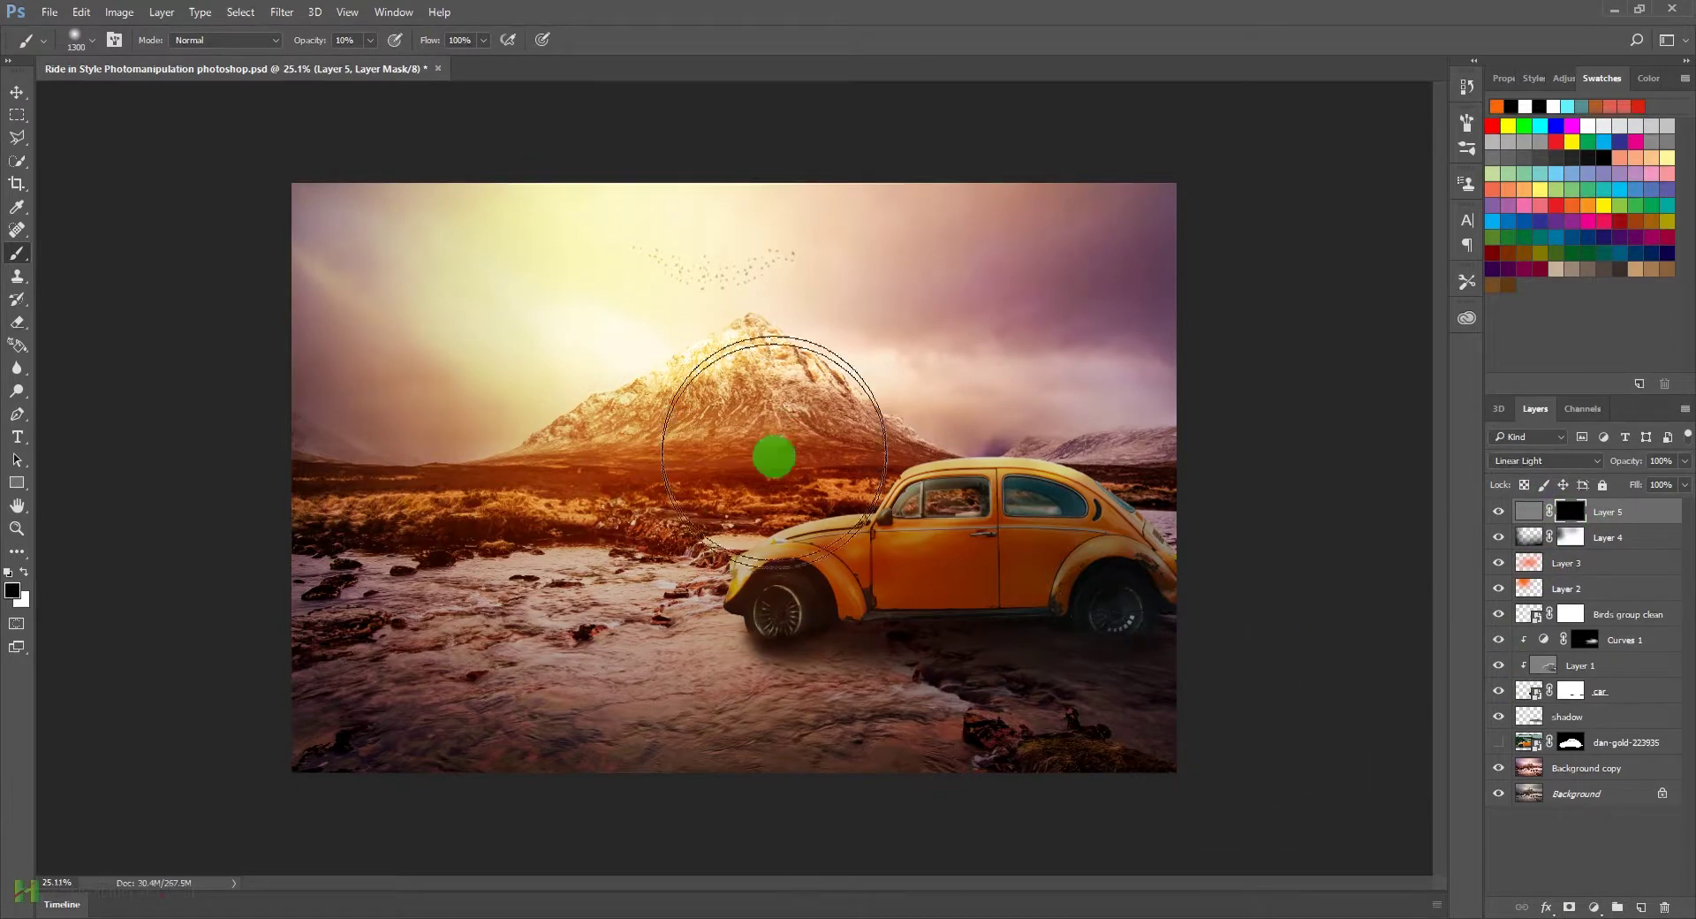
Step: Reveal the sharpening on the car by painting white on Layer 5's mask with a 250 px brush at 50% opacity
{"action": "left_click_drag", "start_coordinate": [915, 568], "coordinate": [1001, 600]}
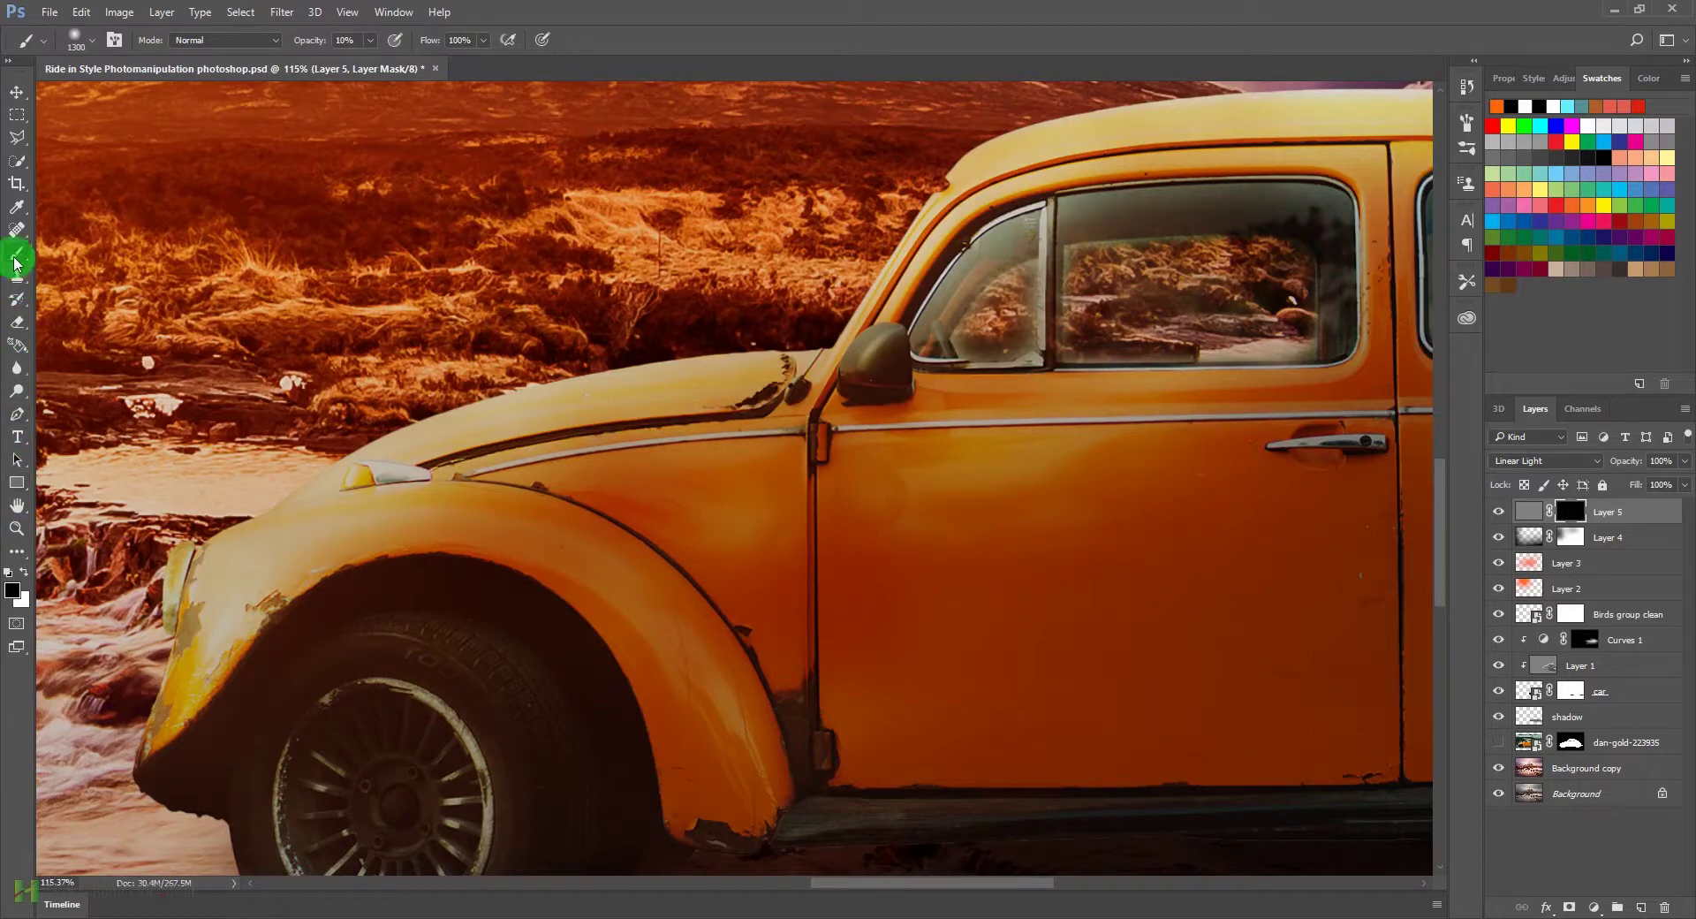
{"action": "key", "text": "d"}
{"action": "left_click", "coordinate": [24, 574]}
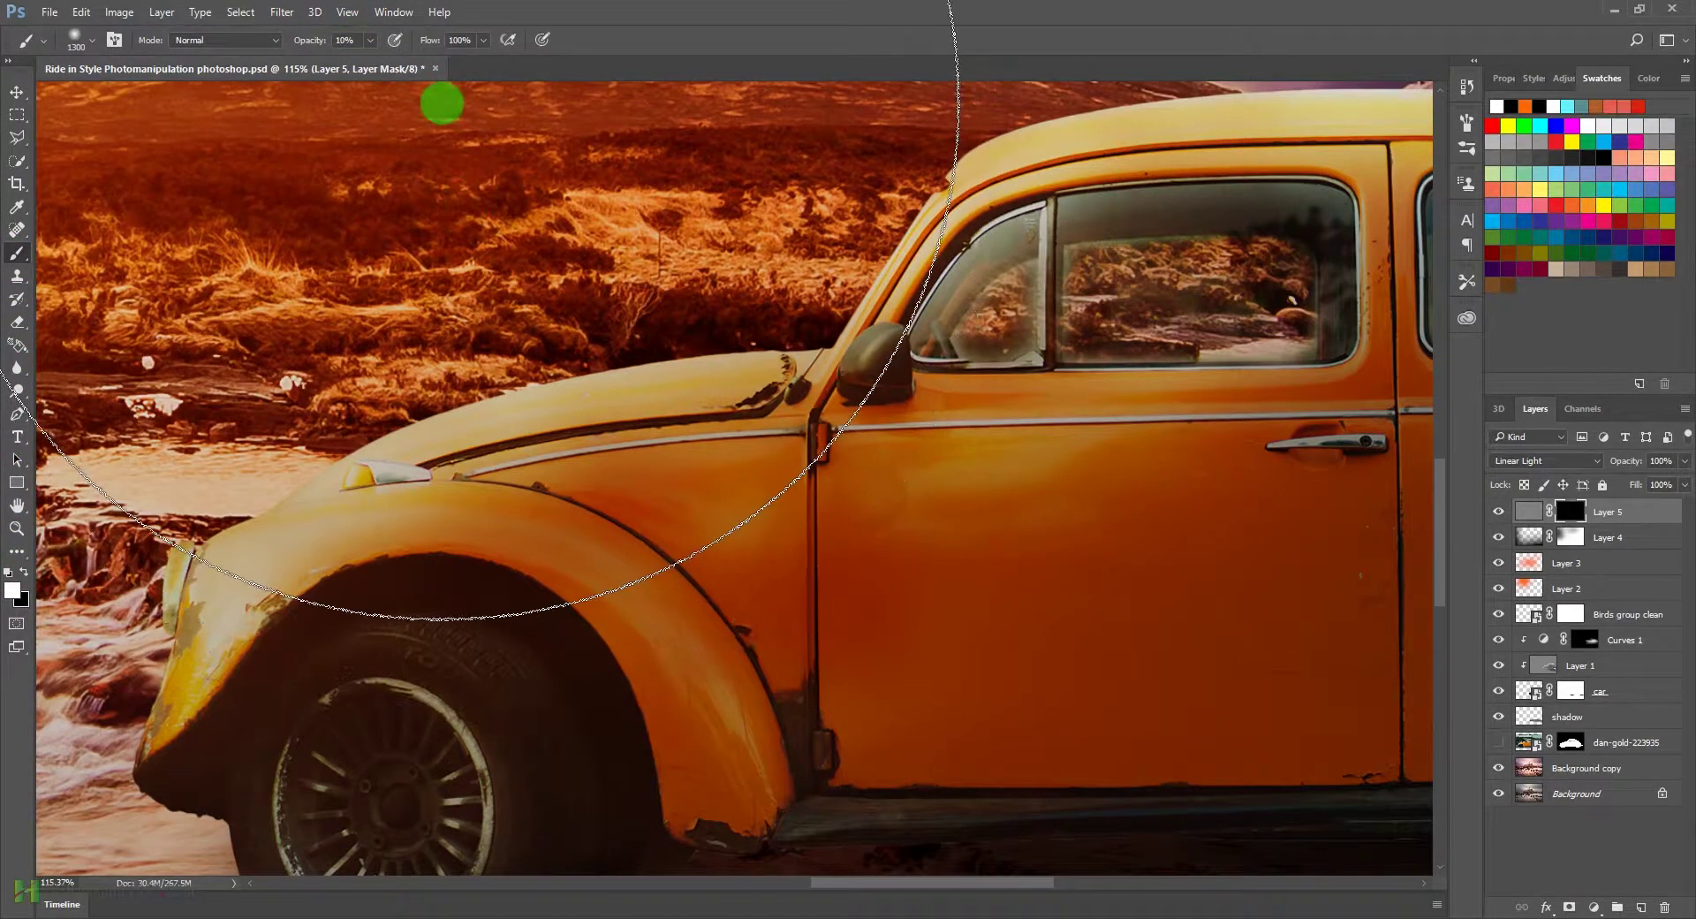
{"action": "key", "text": "5"}
{"action": "key", "text": "bracketleft"}
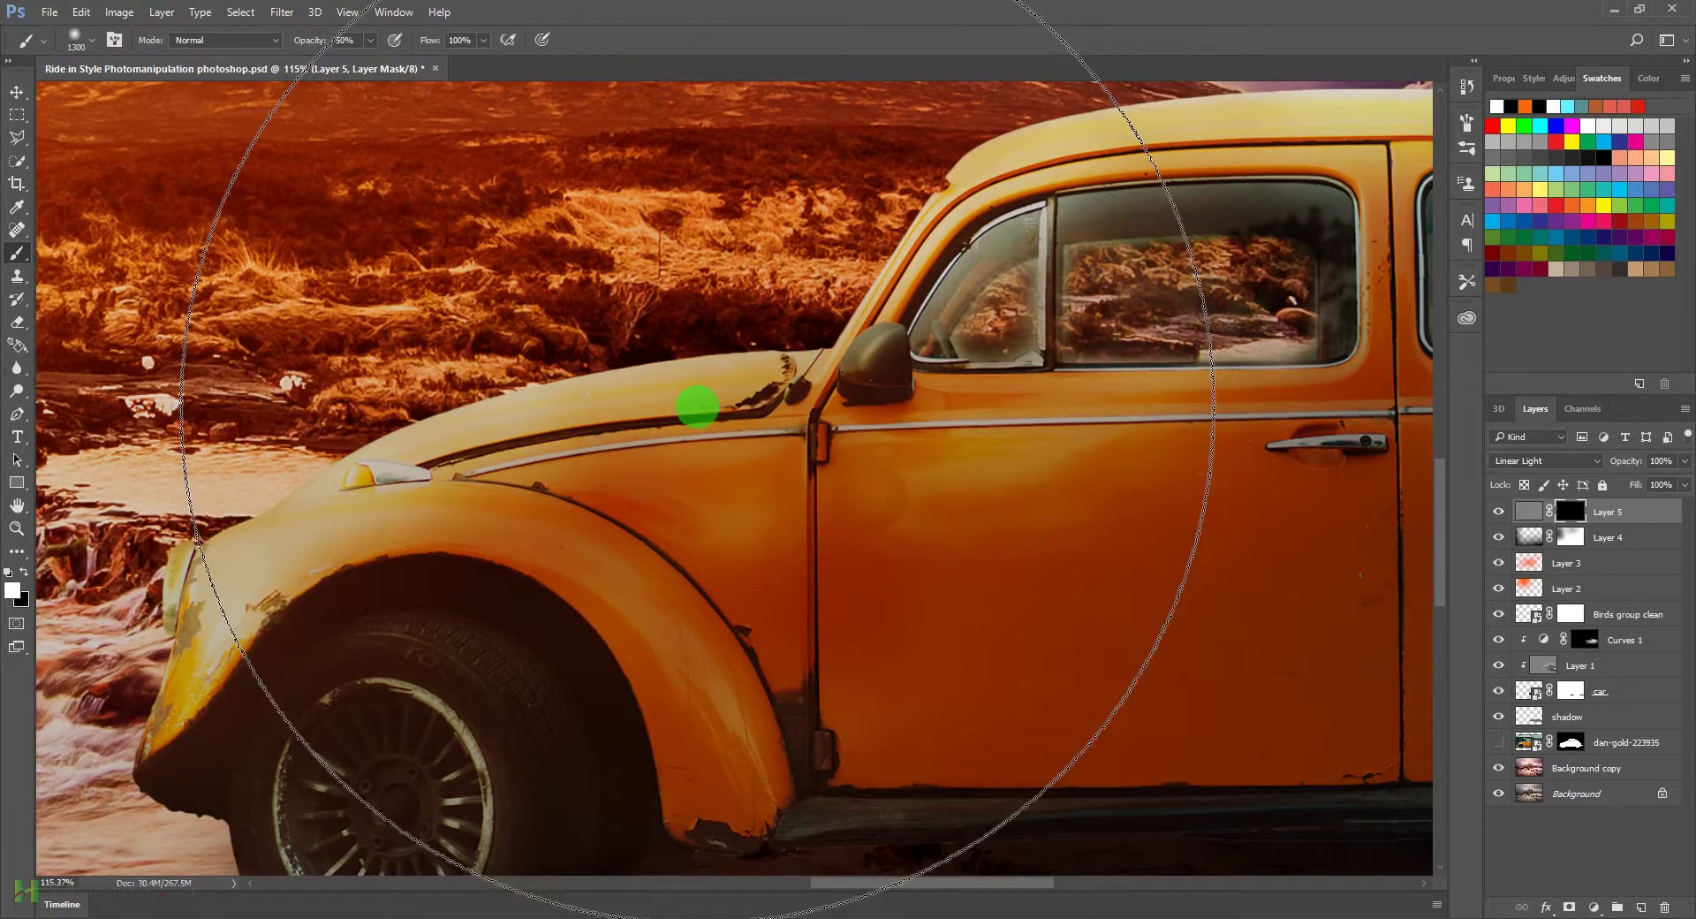
{"action": "key", "text": "bracketleft"}
{"action": "key", "text": "bracketleft"}
{"action": "key", "text": "bracketleft"}
{"action": "key", "text": "bracketleft"}
{"action": "key", "text": "bracketleft"}
{"action": "key", "text": "bracketleft"}
{"action": "key", "text": "bracketleft"}
{"action": "key", "text": "bracketleft"}
{"action": "key", "text": "bracketleft"}
{"action": "key", "text": "bracketleft"}
{"action": "key", "text": "bracketleft"}
{"action": "key", "text": "bracketleft"}
{"action": "key", "text": "bracketleft"}
{"action": "key", "text": "bracketleft"}
{"action": "key", "text": "bracketleft"}
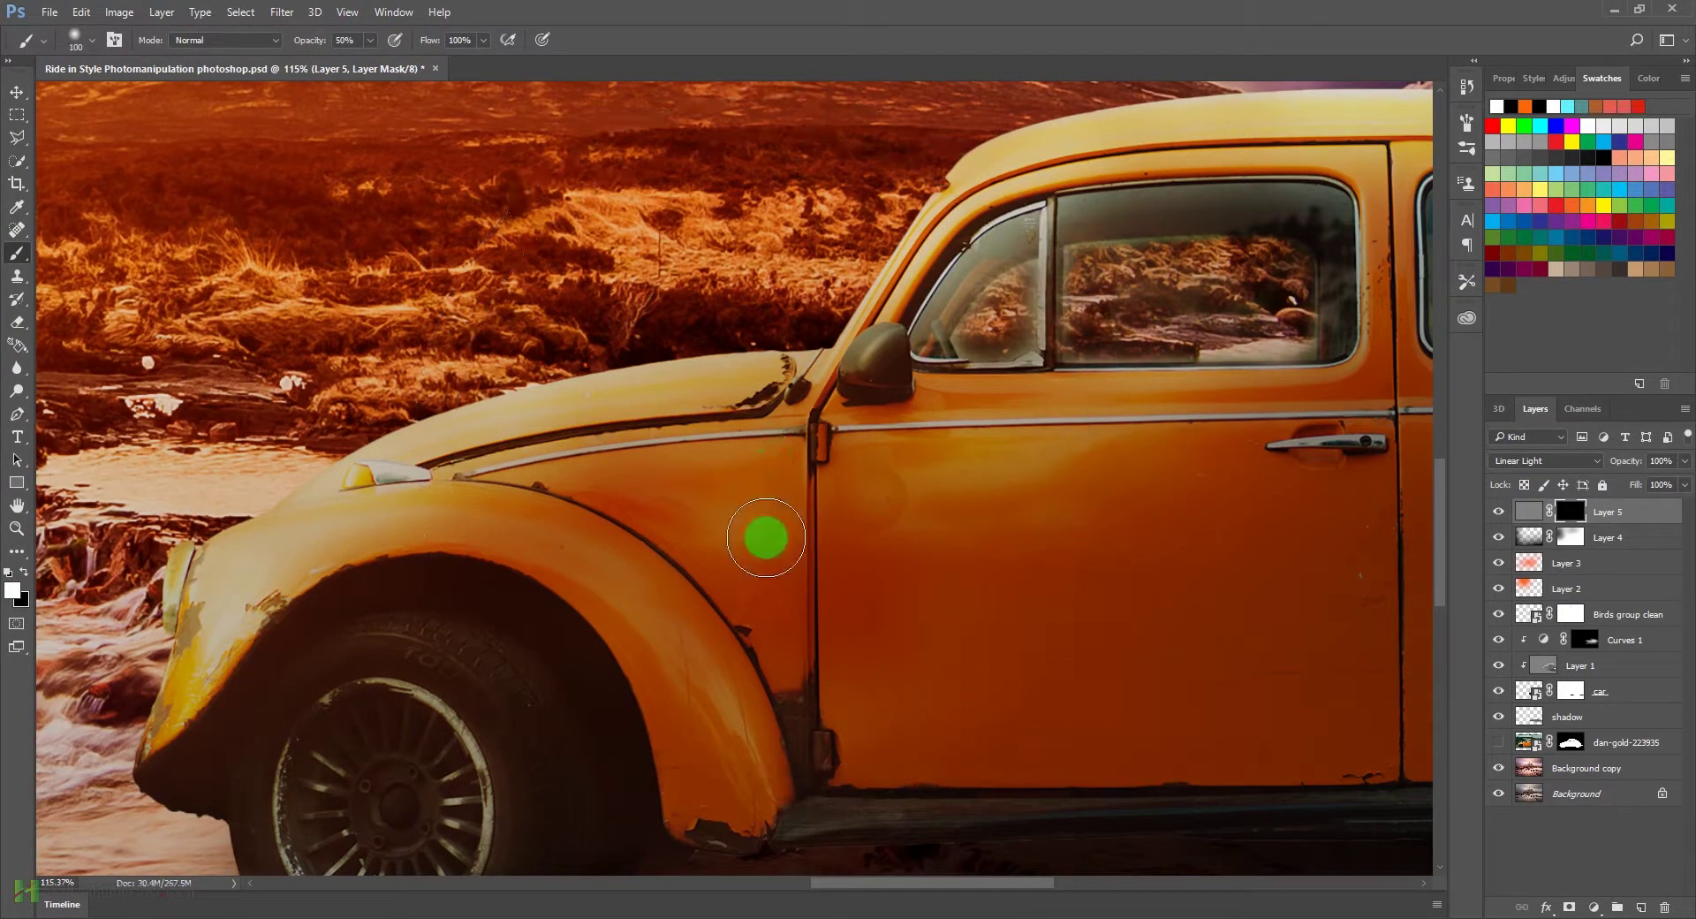
{"action": "scroll", "coordinate": [807, 524], "scroll_direction": "down", "scroll_amount": 8}
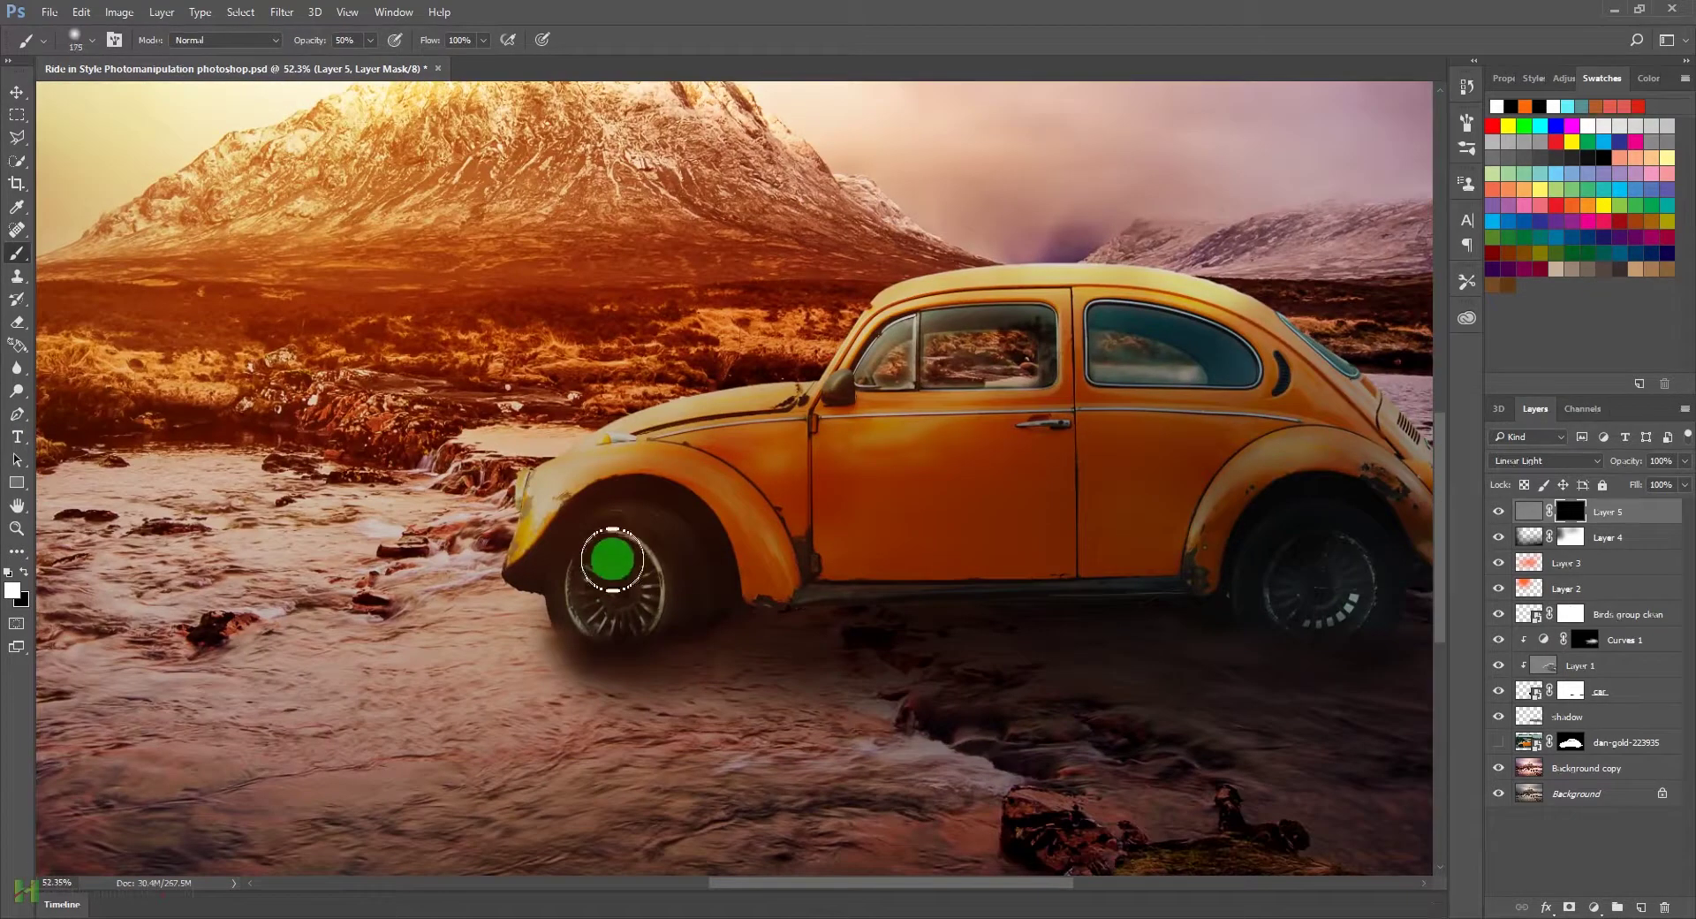
{"action": "key", "text": "bracketright"}
{"action": "key", "text": "bracketright"}
{"action": "left_click", "coordinate": [925, 343]}
{"action": "left_click_drag", "start_coordinate": [1007, 322], "coordinate": [973, 310]}
{"action": "mouse_move", "coordinate": [643, 446]}
{"action": "left_mouse_down"}
{"action": "mouse_move", "coordinate": [666, 416]}
{"action": "mouse_move", "coordinate": [626, 448]}
{"action": "left_mouse_up"}
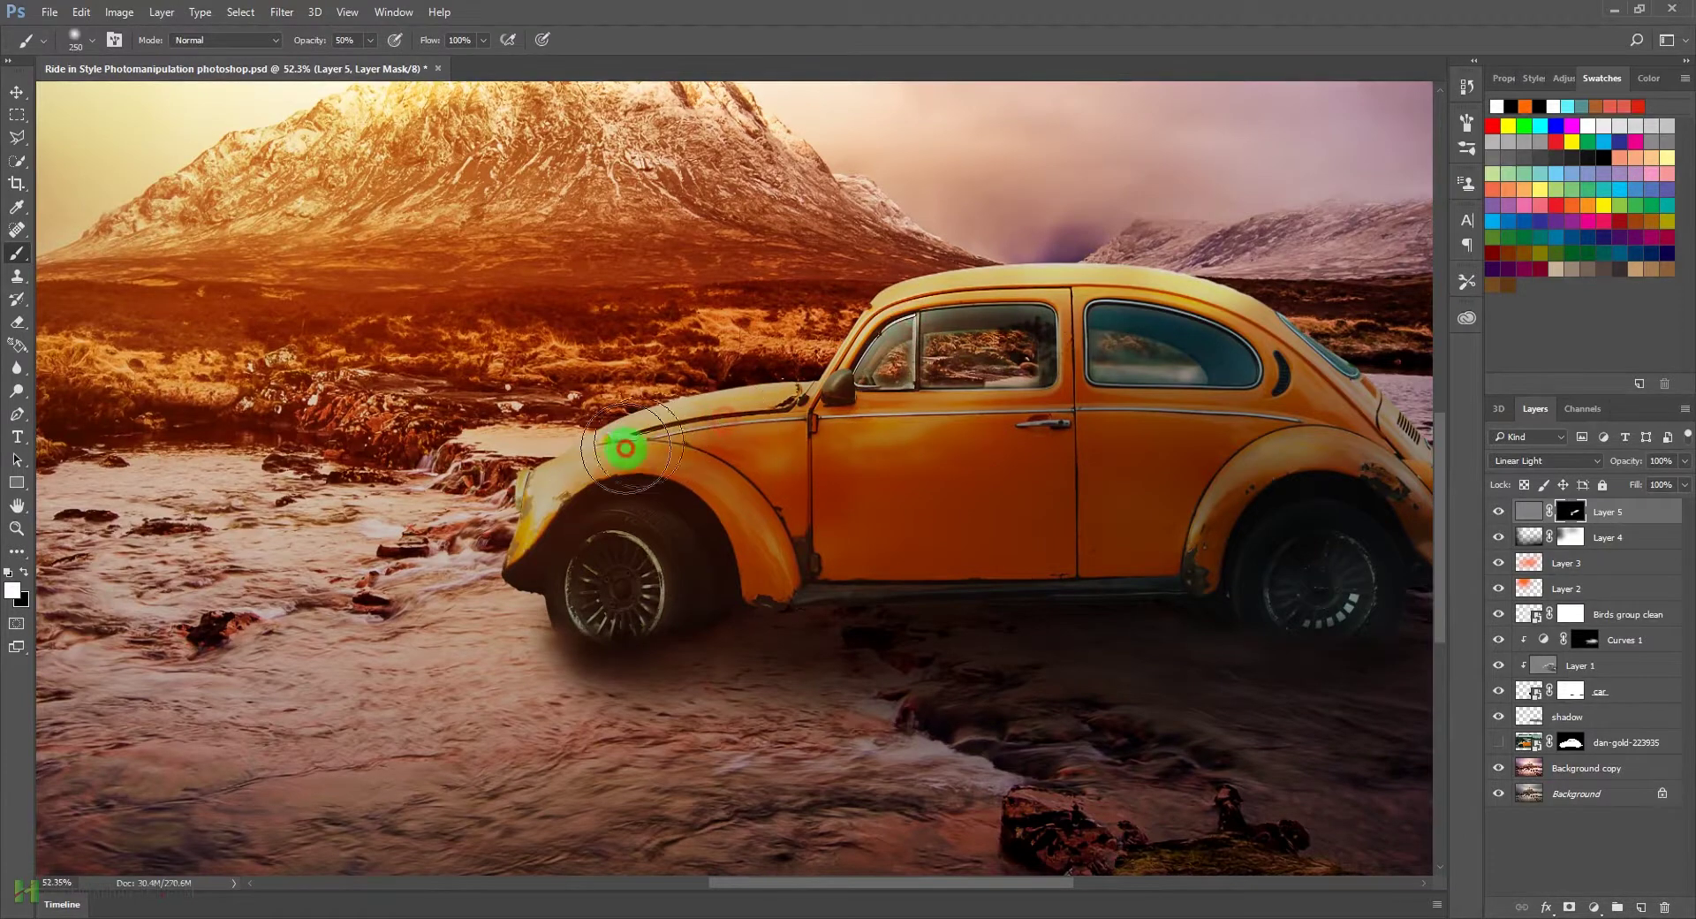
{"action": "left_click_drag", "start_coordinate": [1230, 469], "coordinate": [886, 447]}
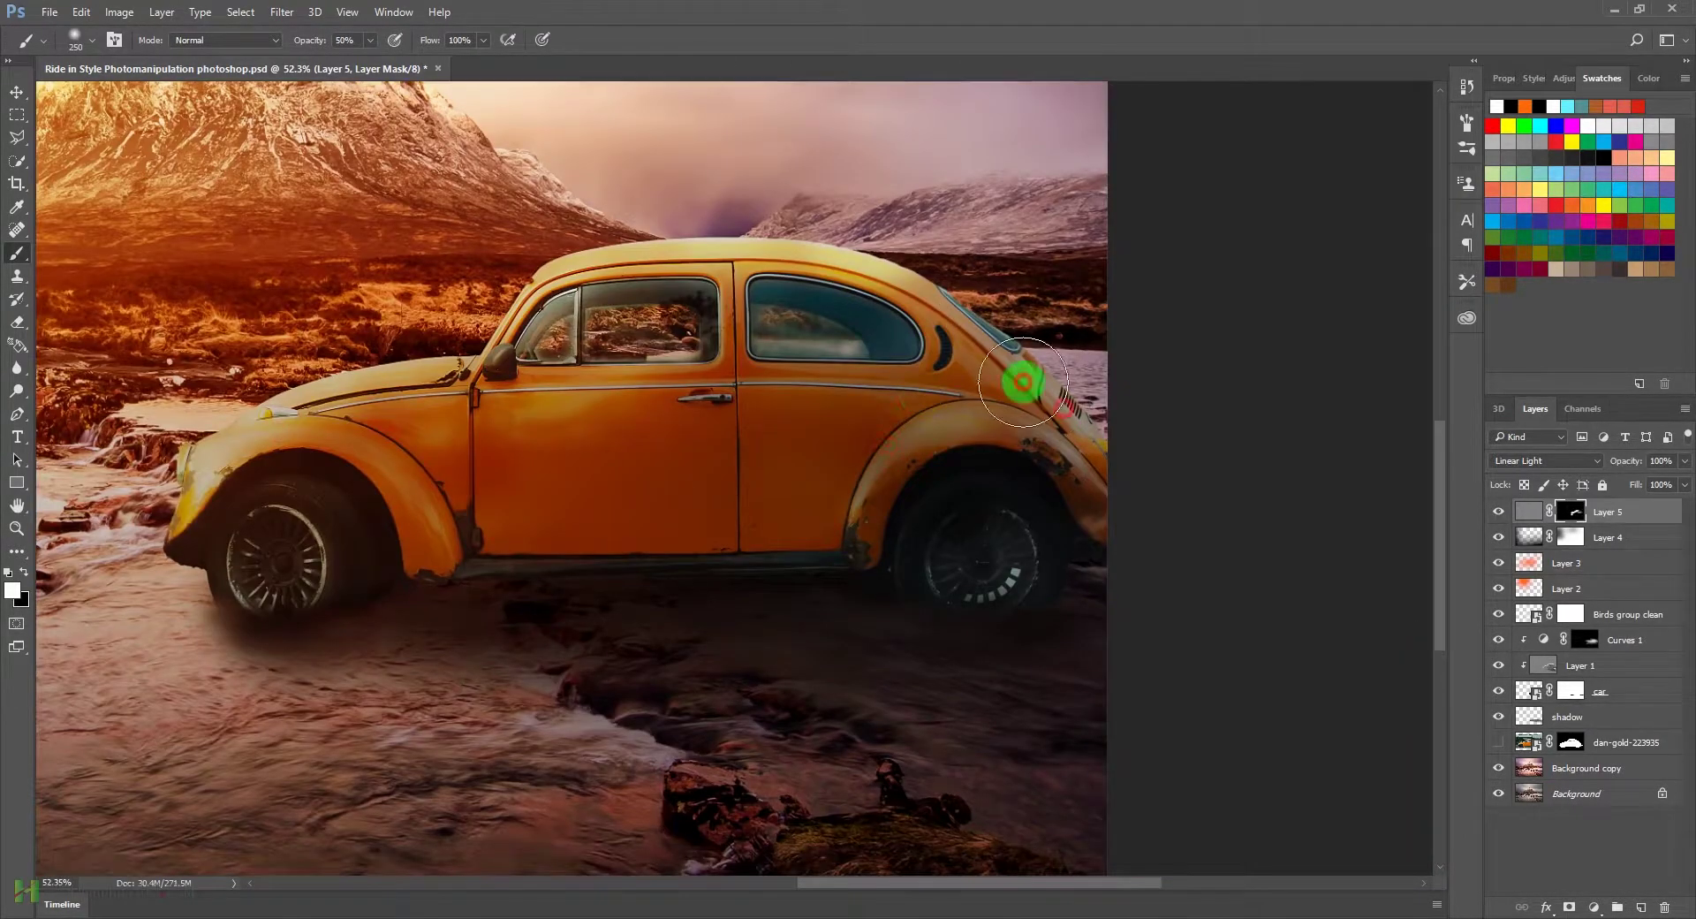
Step: Enlarge the brush to 600 px and paint white on Layer 5's mask over the rocks, river, grassland and mountain
{"action": "scroll", "coordinate": [783, 684], "scroll_direction": "down", "scroll_amount": 2}
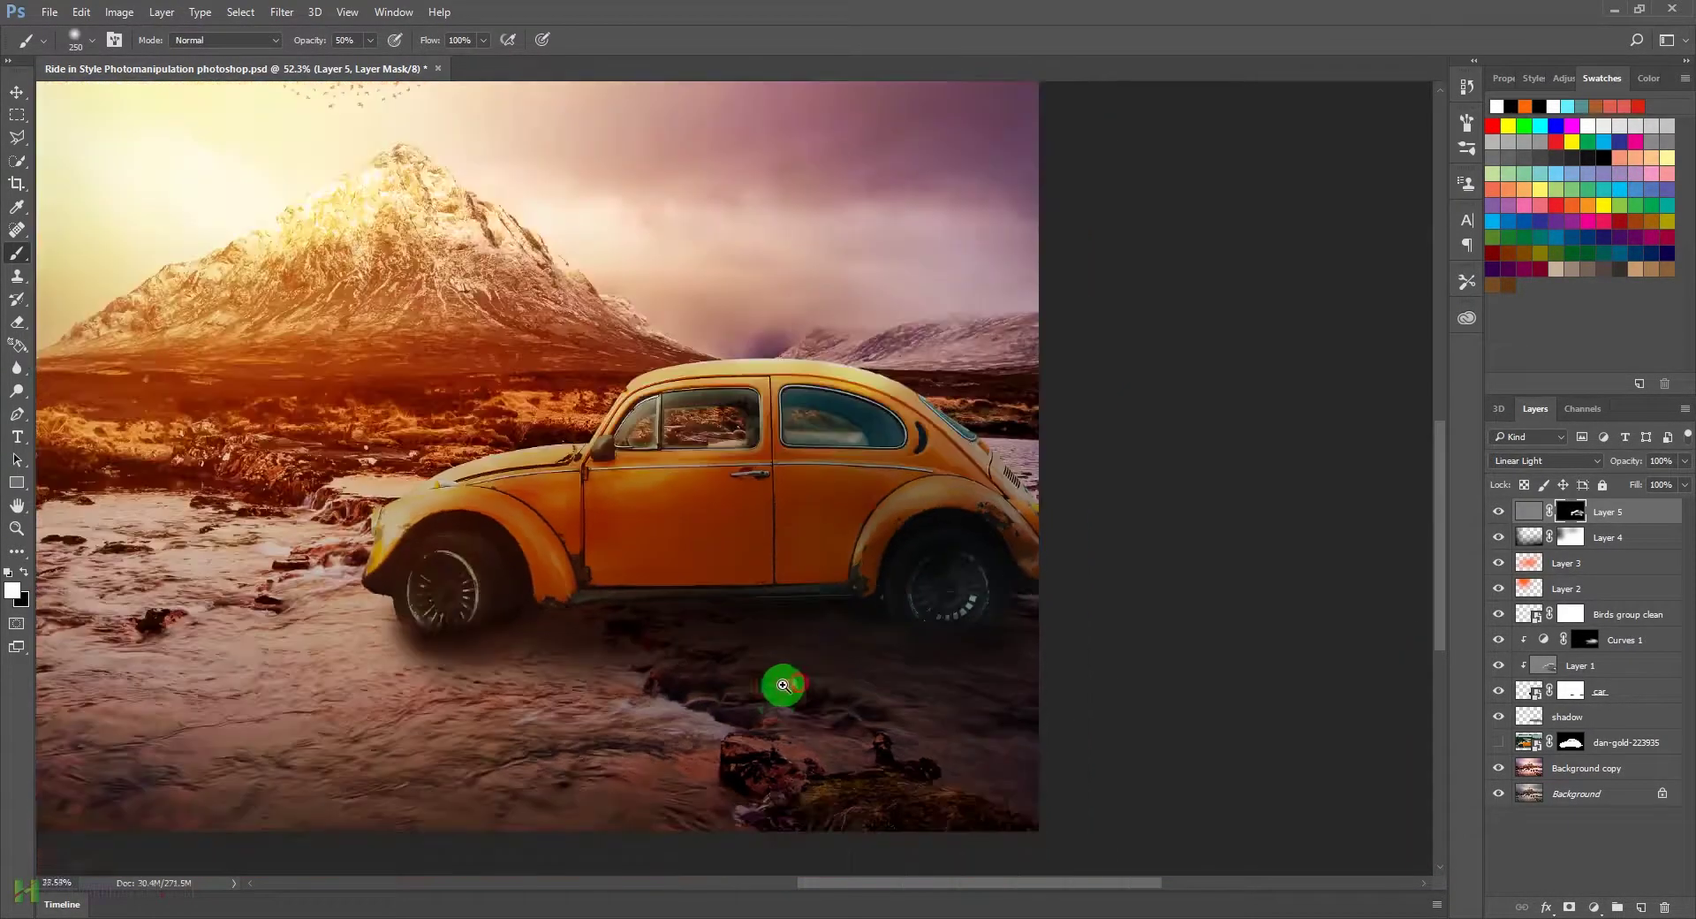
{"action": "scroll", "coordinate": [782, 685], "scroll_direction": "down", "scroll_amount": 1}
{"action": "key", "text": "bracketright"}
{"action": "key", "text": "bracketright"}
{"action": "key", "text": "bracketright"}
{"action": "key", "text": "bracketright"}
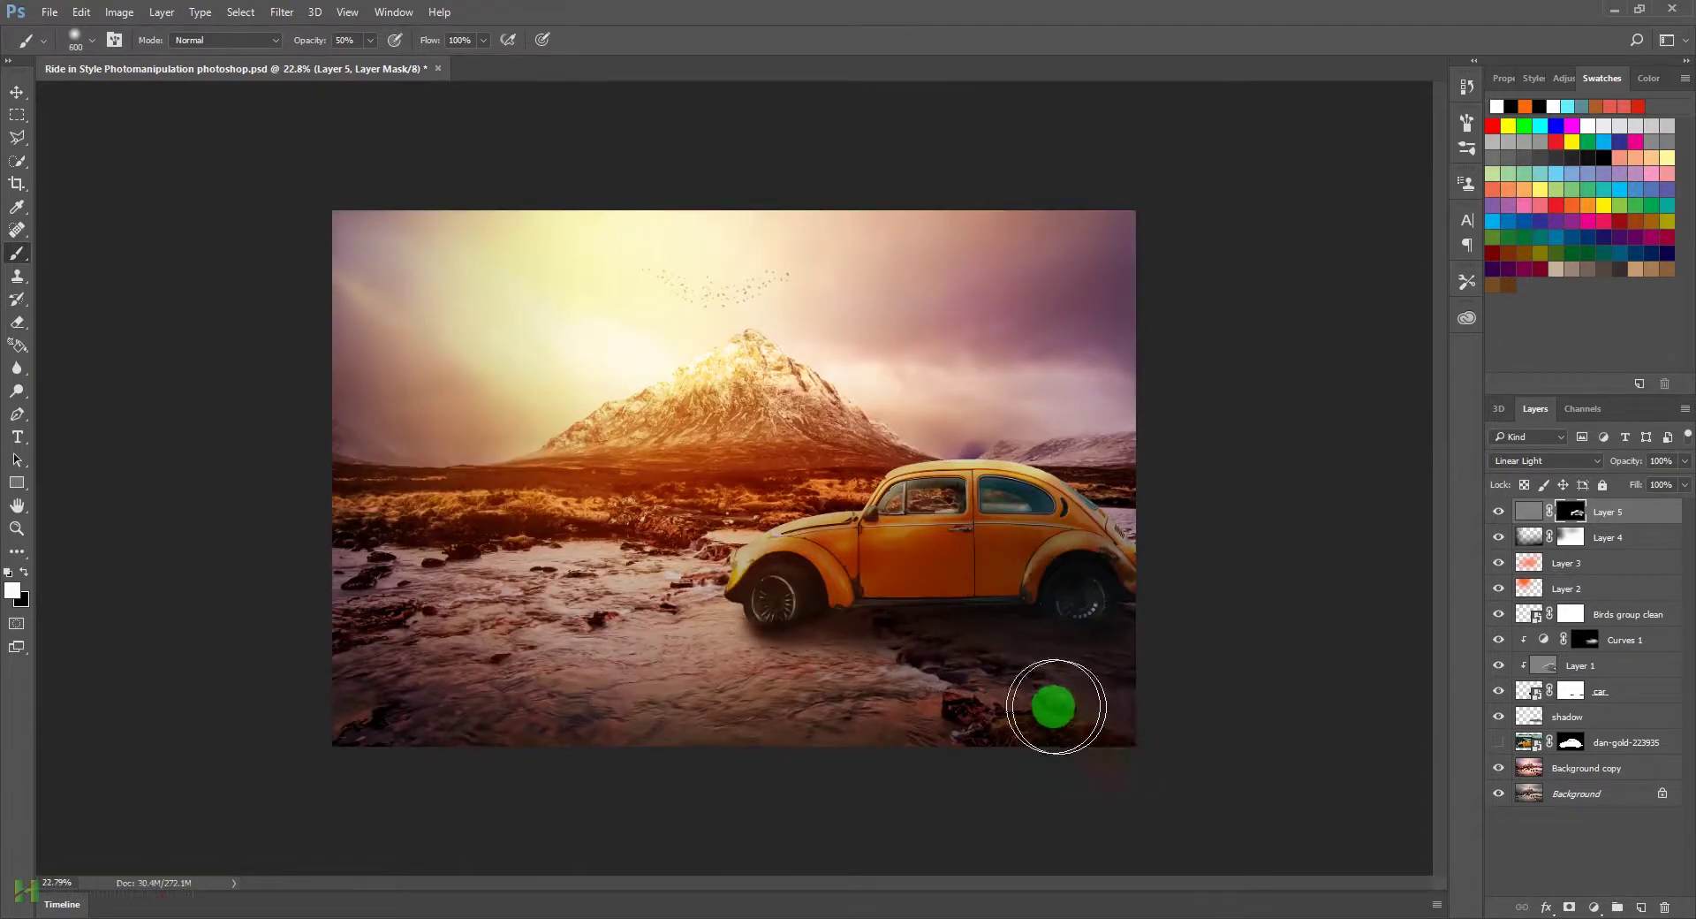
{"action": "left_click_drag", "start_coordinate": [604, 545], "coordinate": [659, 517]}
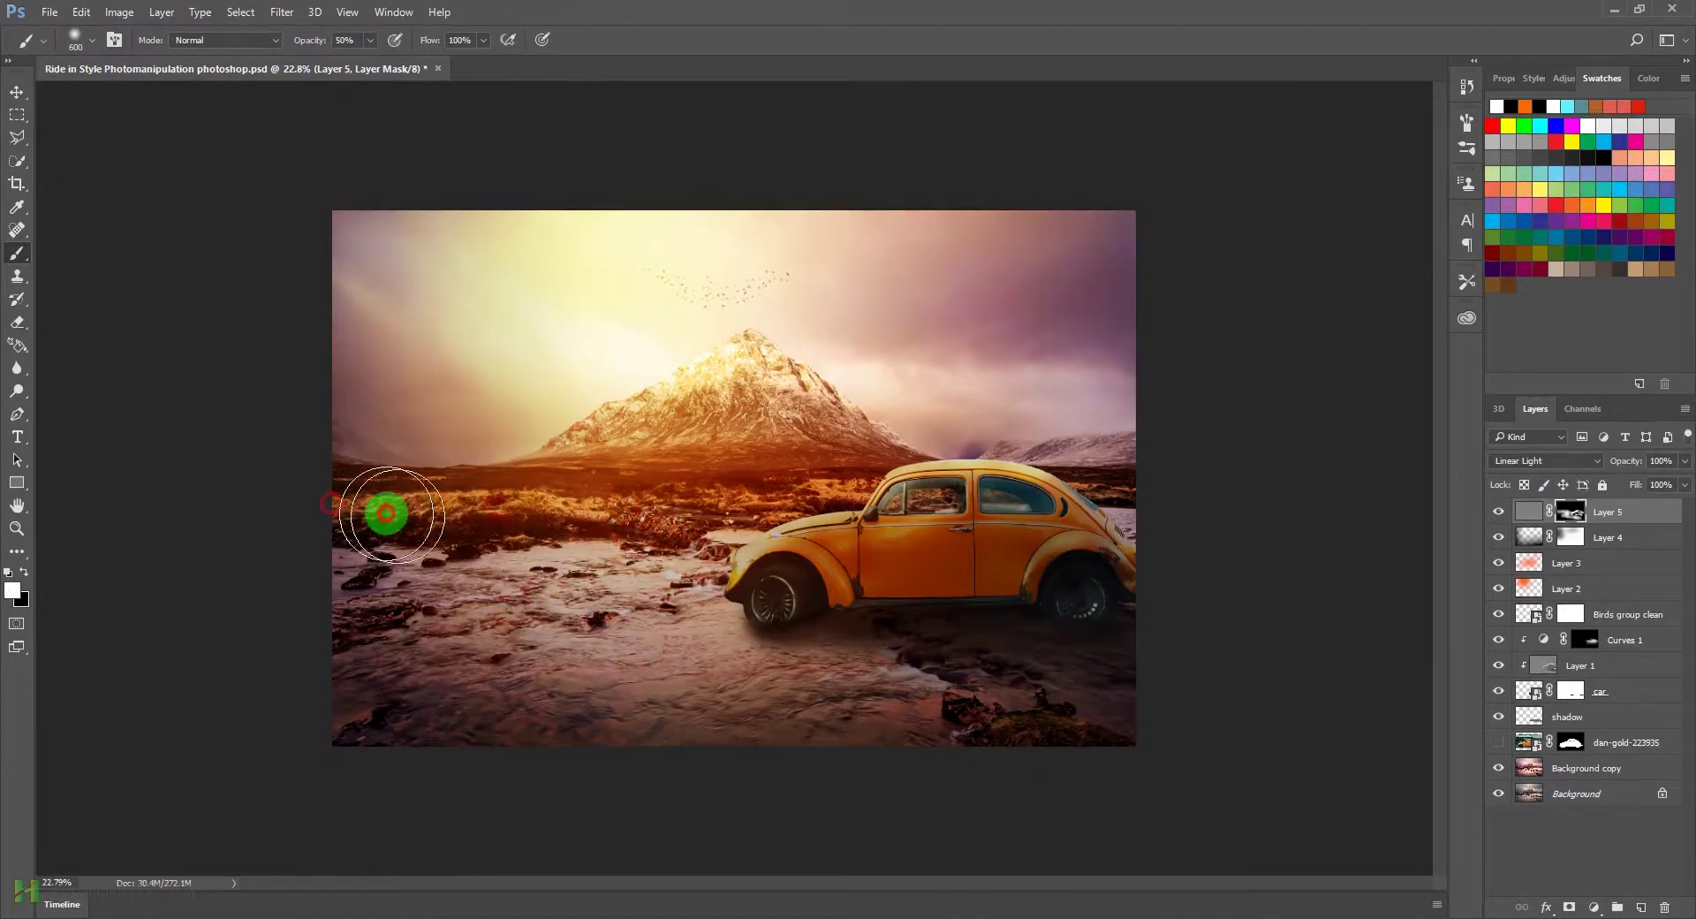
{"action": "mouse_move", "coordinate": [746, 430]}
{"action": "left_mouse_down"}
{"action": "mouse_move", "coordinate": [791, 462]}
{"action": "mouse_move", "coordinate": [830, 437]}
{"action": "left_mouse_up"}
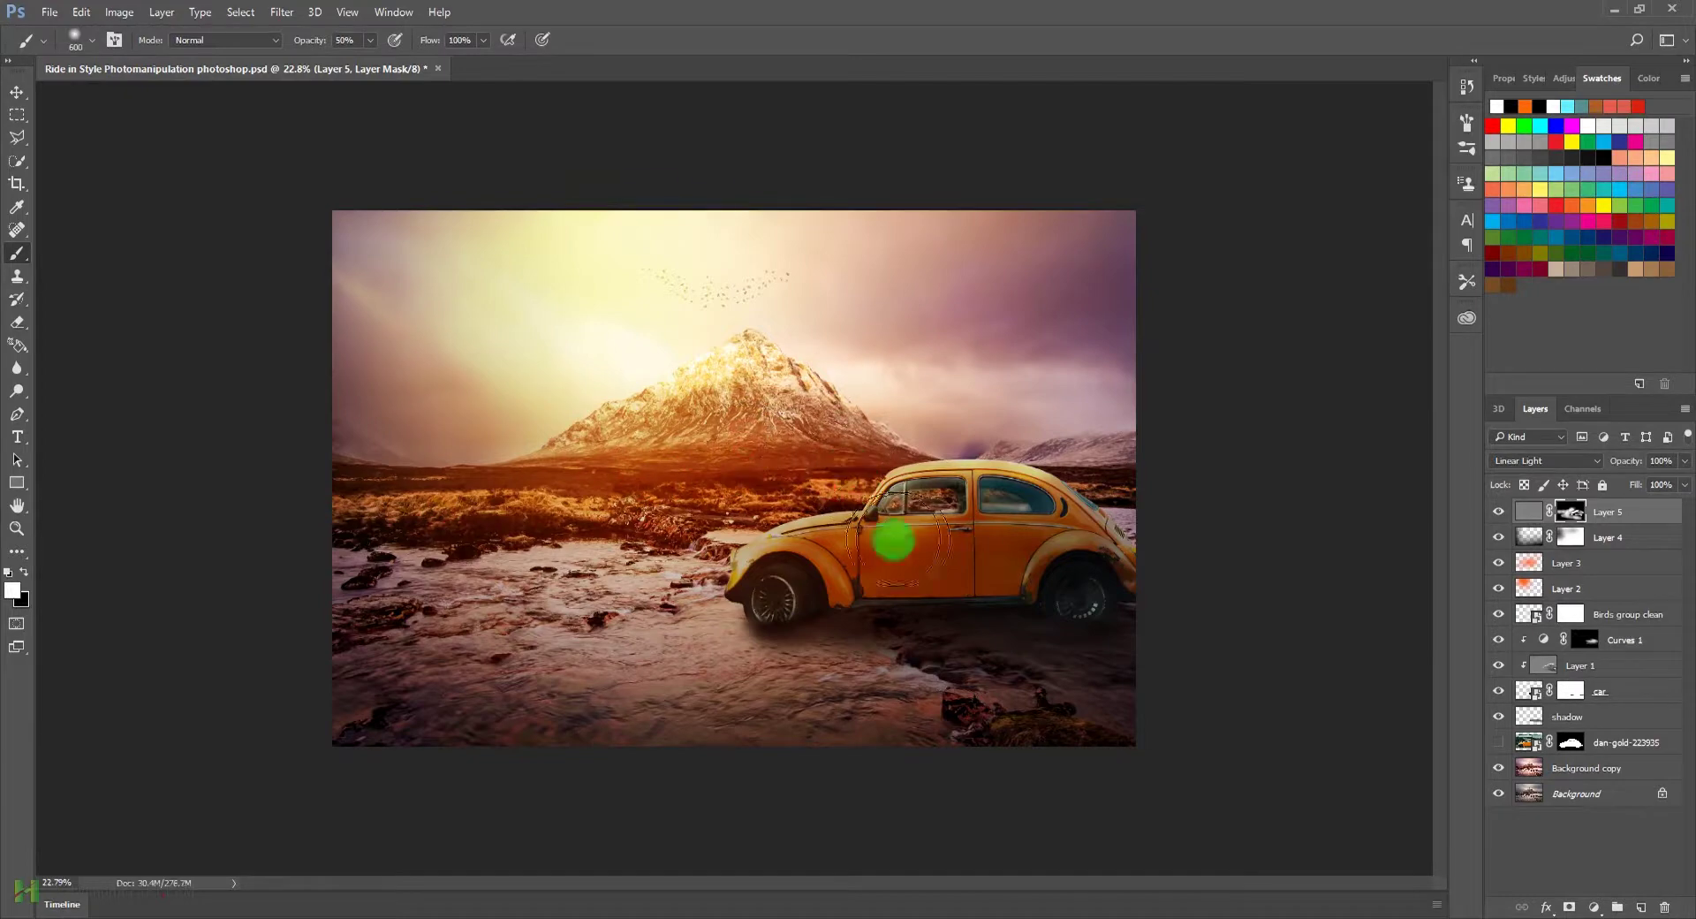
Step: Toggle Layer 5's visibility to compare the masked sharpening on the car and landscape, both close up and in the full view
{"action": "left_click", "coordinate": [1501, 512]}
{"action": "left_click", "coordinate": [1499, 511]}
{"action": "left_click", "coordinate": [1498, 510]}
{"action": "left_click", "coordinate": [1497, 510]}
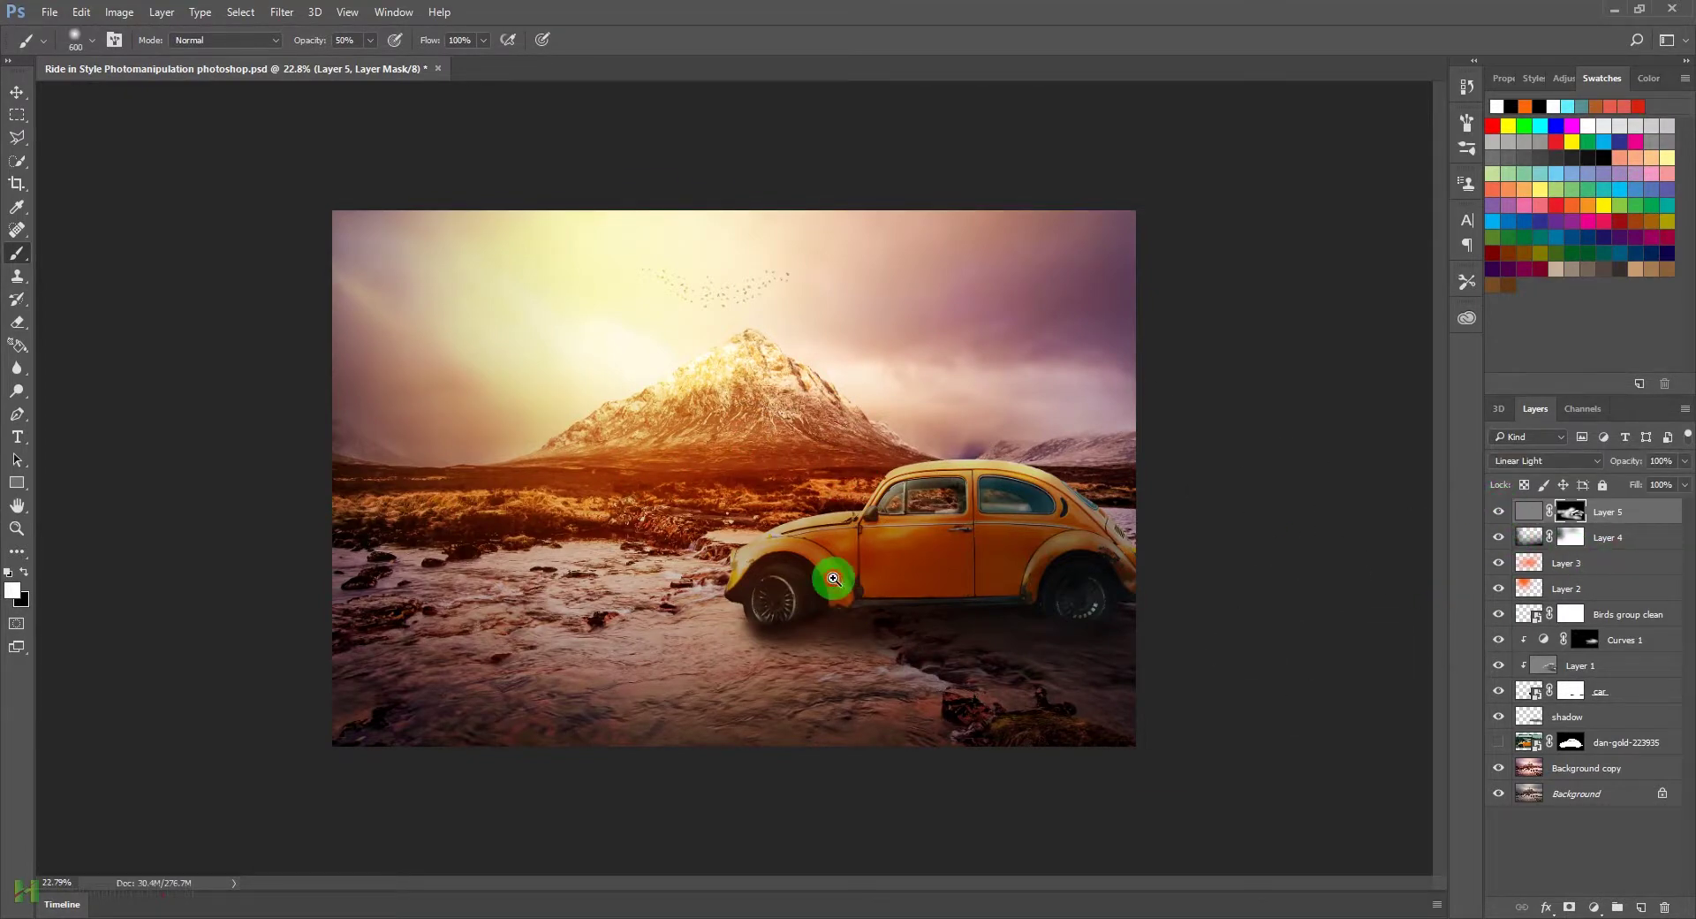
{"action": "scroll", "coordinate": [828, 574], "scroll_direction": "up", "scroll_amount": 5}
{"action": "left_click", "coordinate": [1499, 510]}
{"action": "left_click", "coordinate": [1499, 510]}
{"action": "scroll", "coordinate": [804, 528], "scroll_direction": "down", "scroll_amount": 2}
{"action": "scroll", "coordinate": [803, 528], "scroll_direction": "down", "scroll_amount": 4}
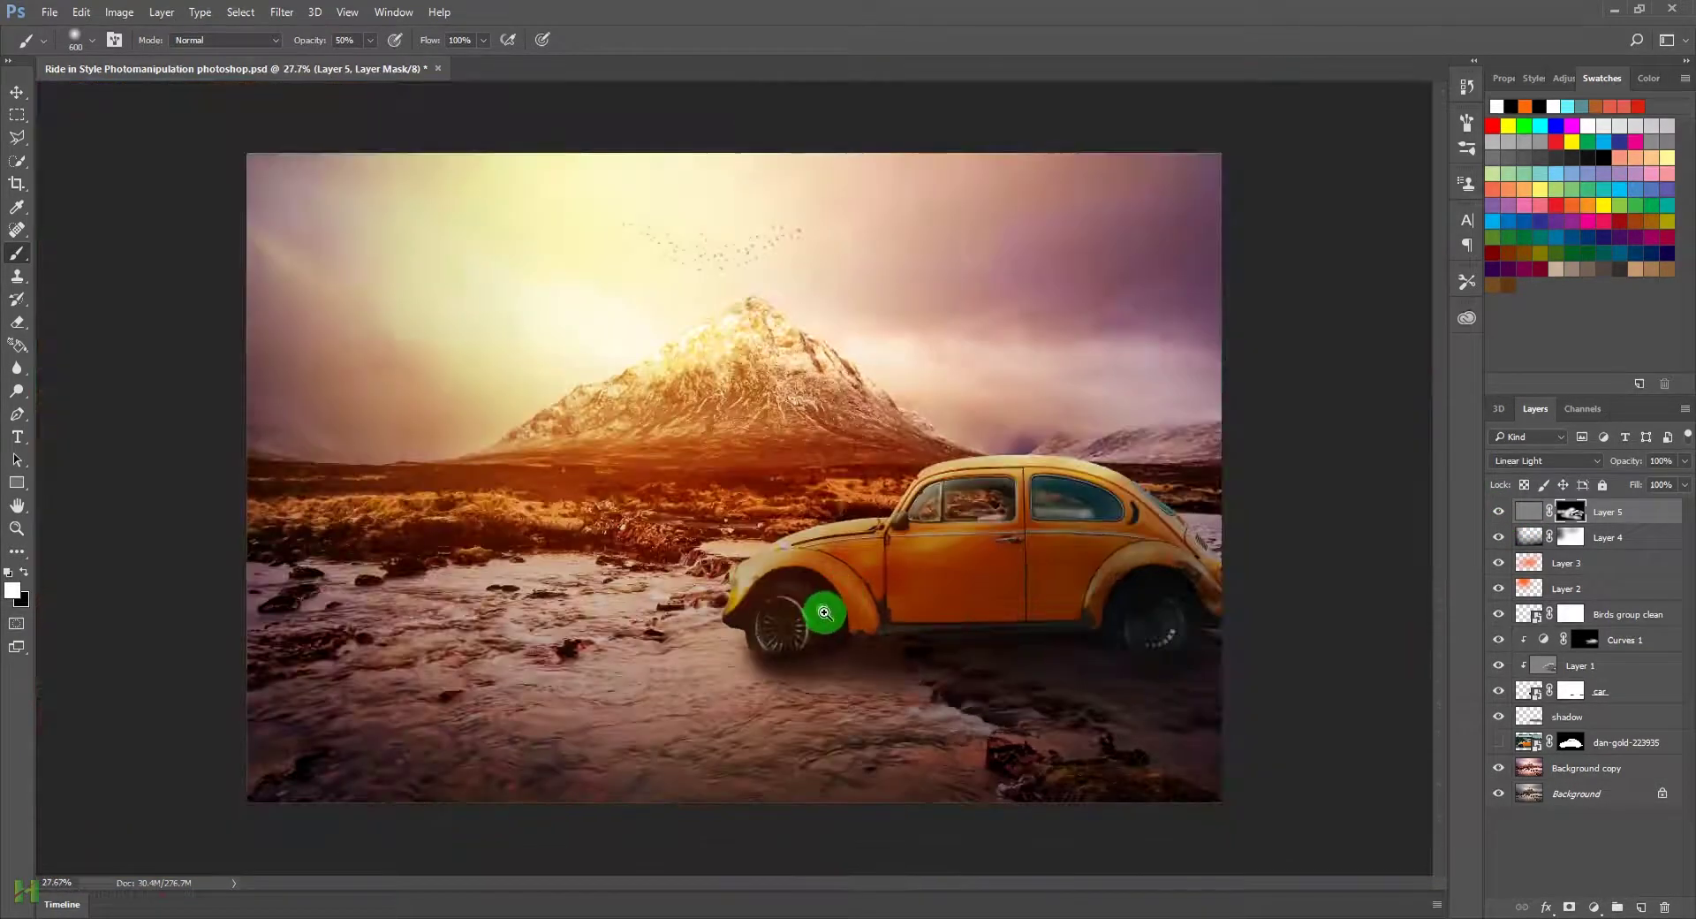
{"action": "mouse_move", "coordinate": [883, 343]}
{"action": "left_mouse_down"}
{"action": "mouse_move", "coordinate": [666, 421]}
{"action": "mouse_move", "coordinate": [772, 371]}
{"action": "mouse_move", "coordinate": [825, 394]}
{"action": "mouse_move", "coordinate": [835, 439]}
{"action": "left_mouse_up"}
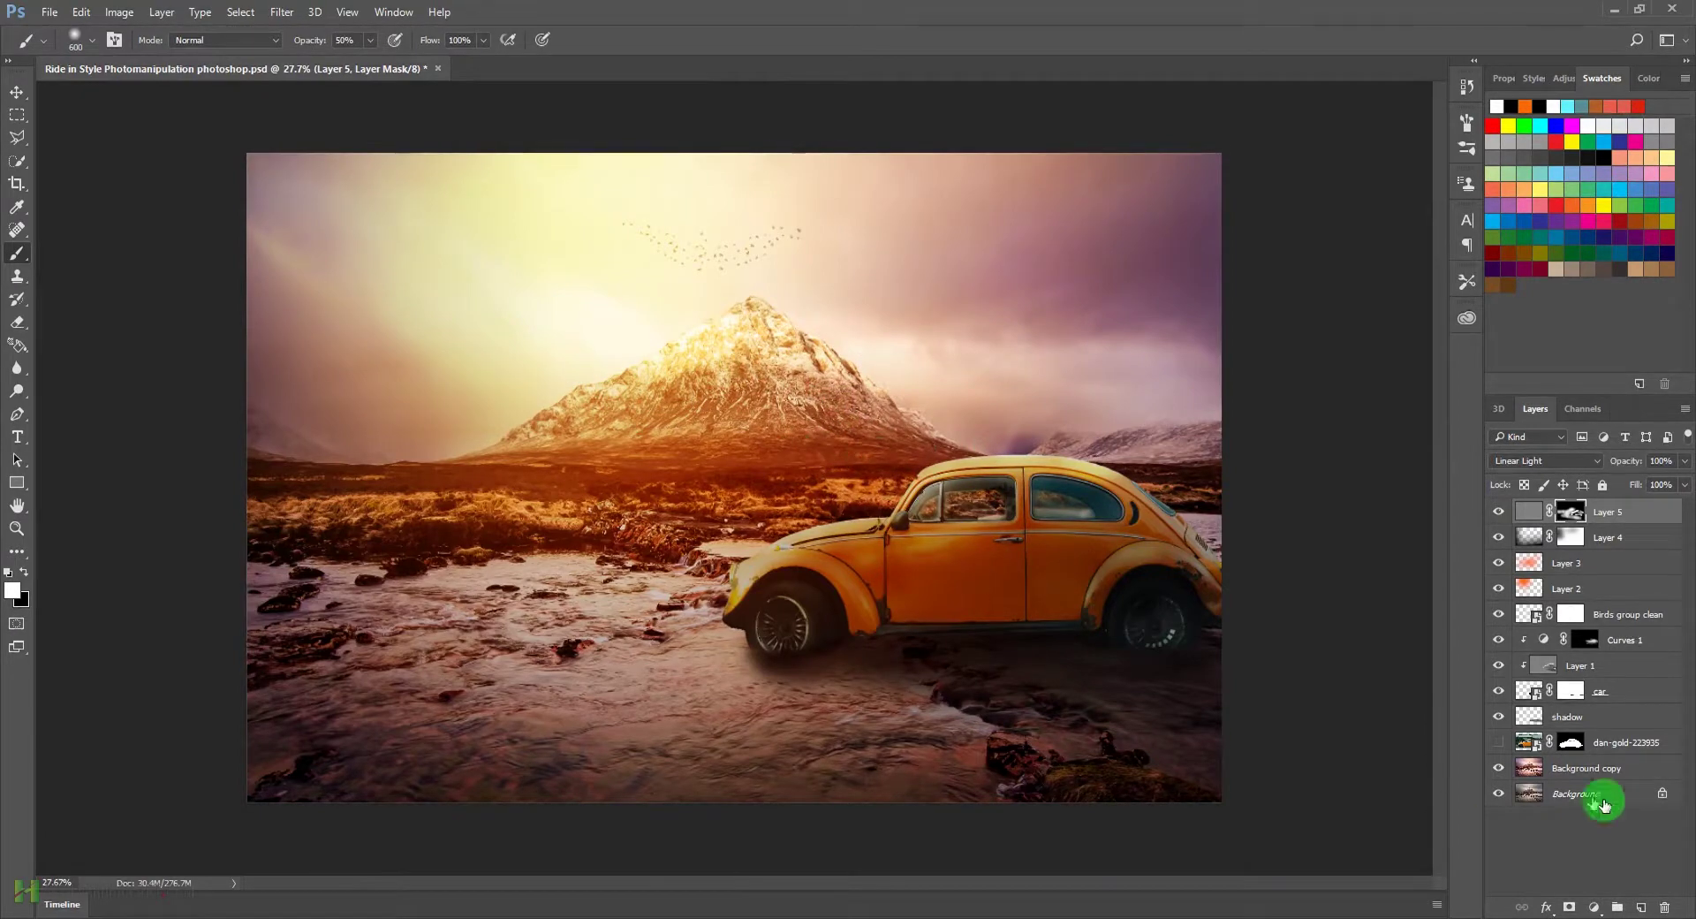
Step: Compare the image with and without the Background copy layer, and convert that layer to a Smart Object
{"action": "left_click", "coordinate": [1544, 775]}
{"action": "left_click", "coordinate": [1498, 770]}
{"action": "left_click", "coordinate": [1498, 770]}
{"action": "left_click", "coordinate": [1498, 775]}
{"action": "left_click", "coordinate": [1495, 772]}
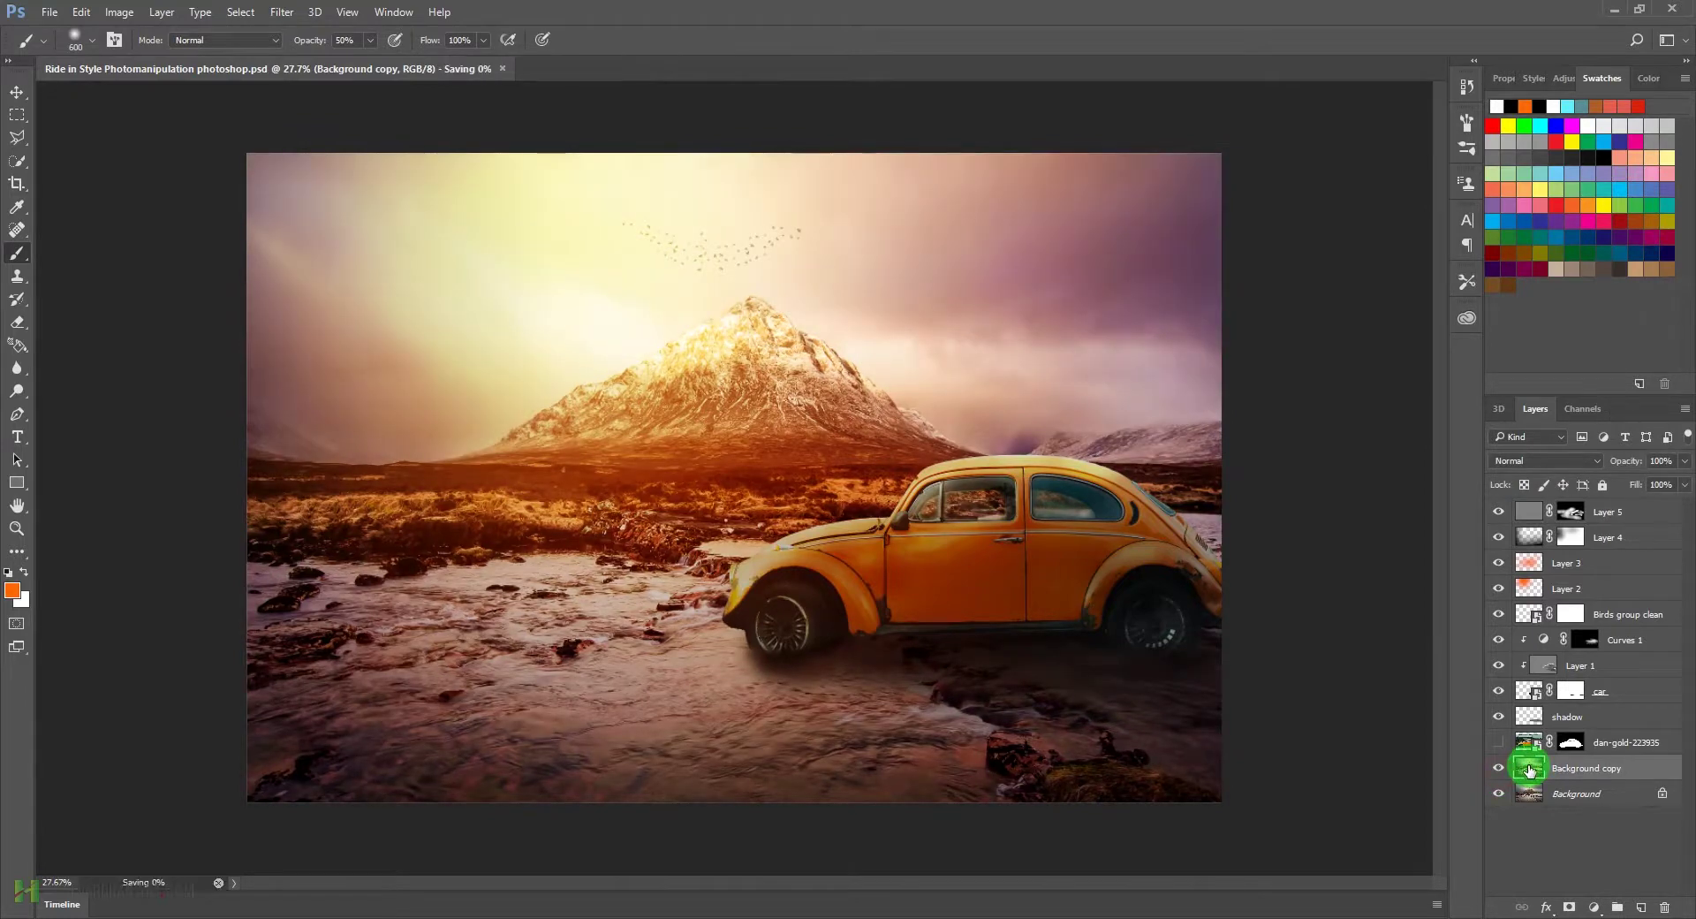
{"action": "right_click", "coordinate": [1634, 768]}
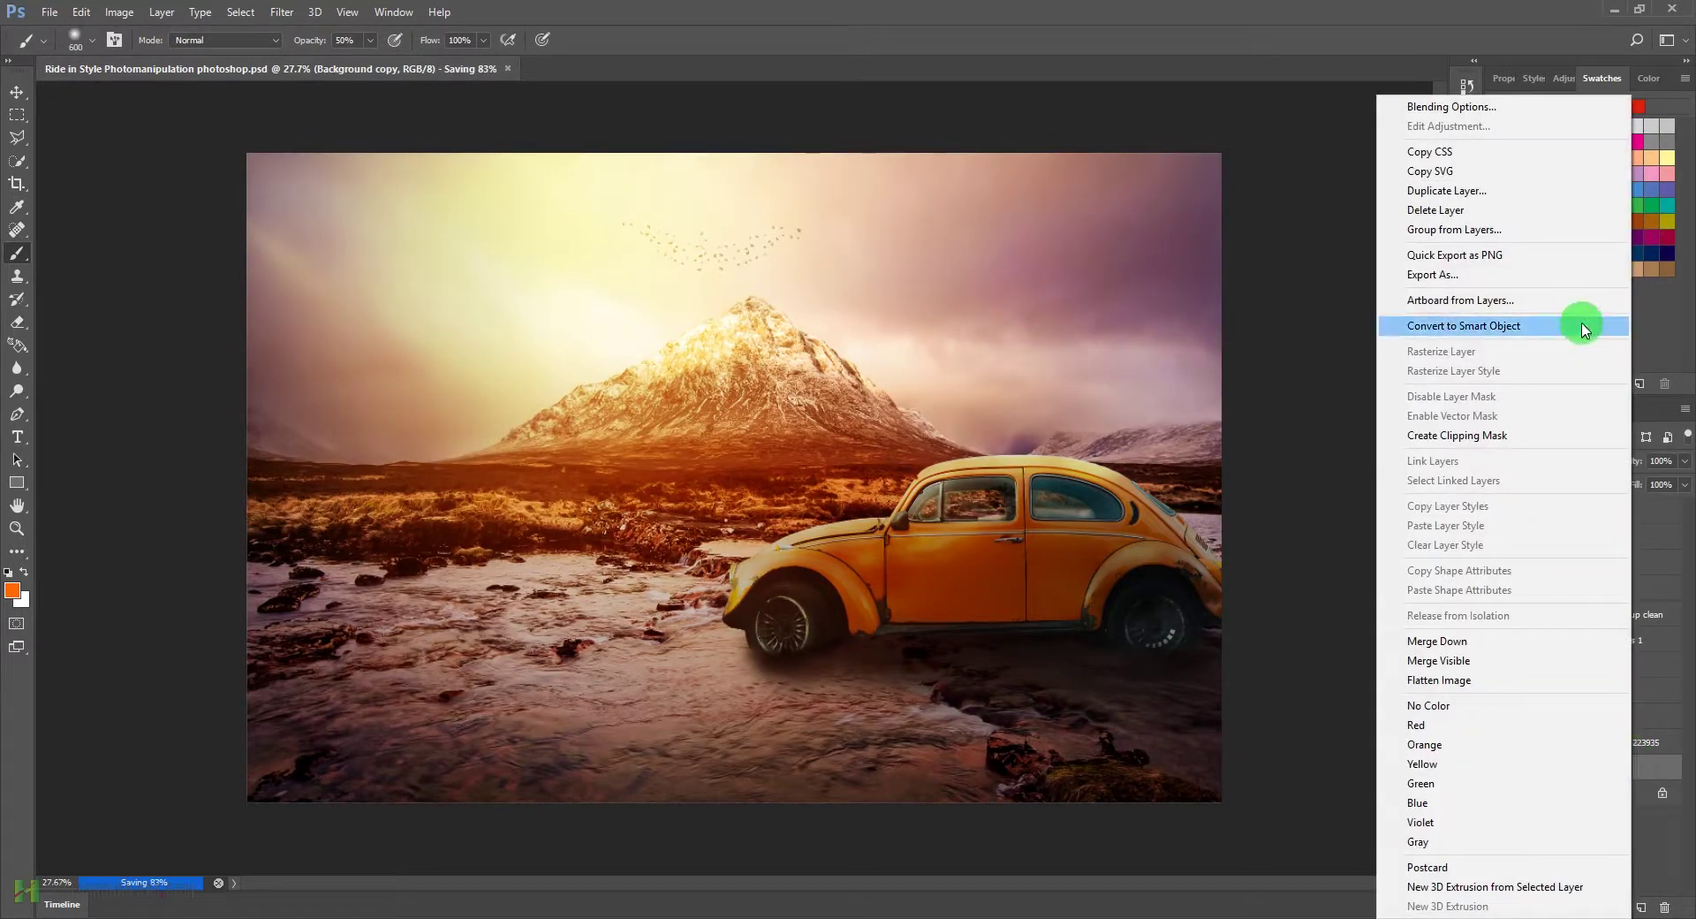
{"action": "left_click", "coordinate": [1514, 325]}
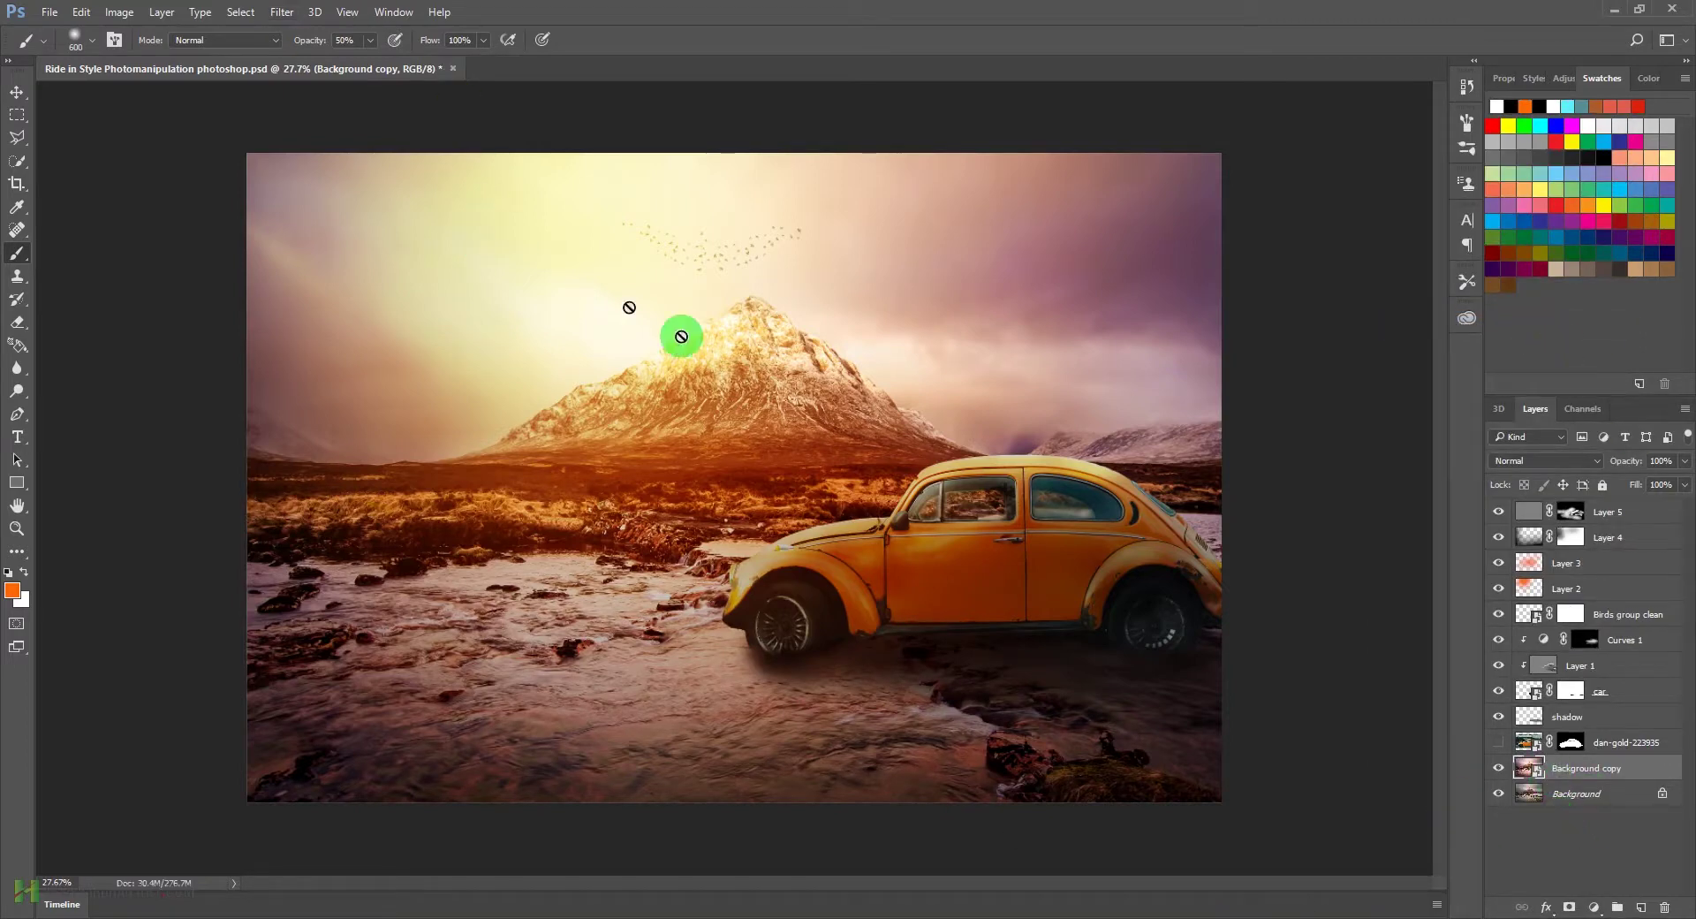
Step: Apply a Gaussian Blur with a 2.4-pixel radius to the Background copy layer and collapse its smart filter list
{"action": "left_click", "coordinate": [281, 11]}
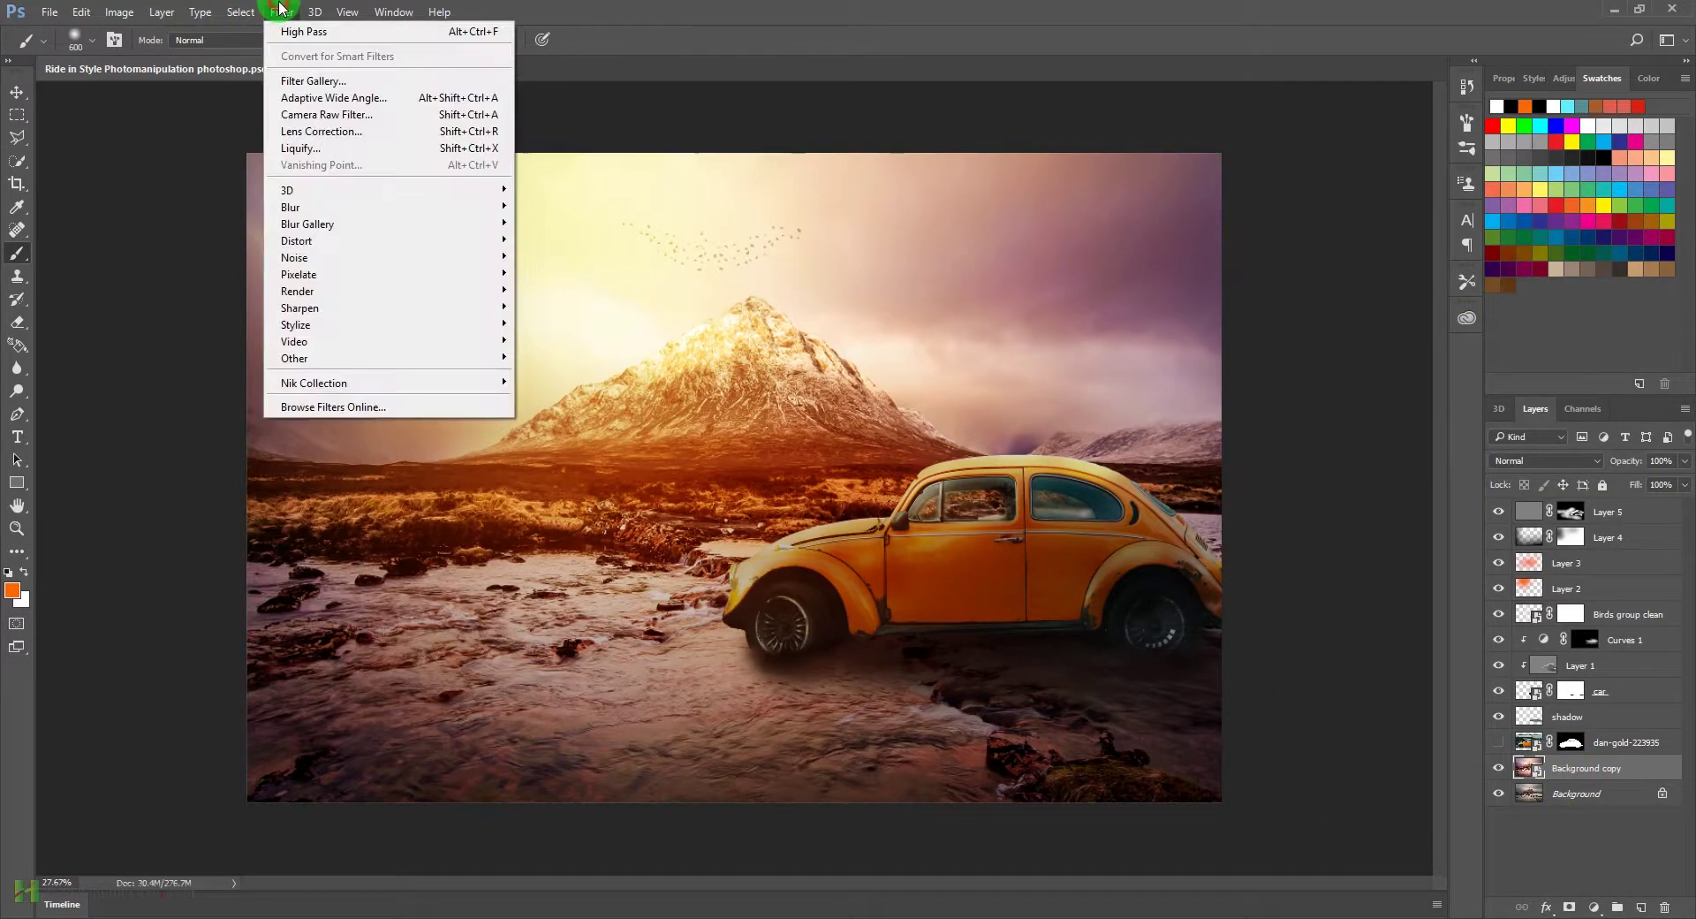
{"action": "mouse_move", "coordinate": [320, 205]}
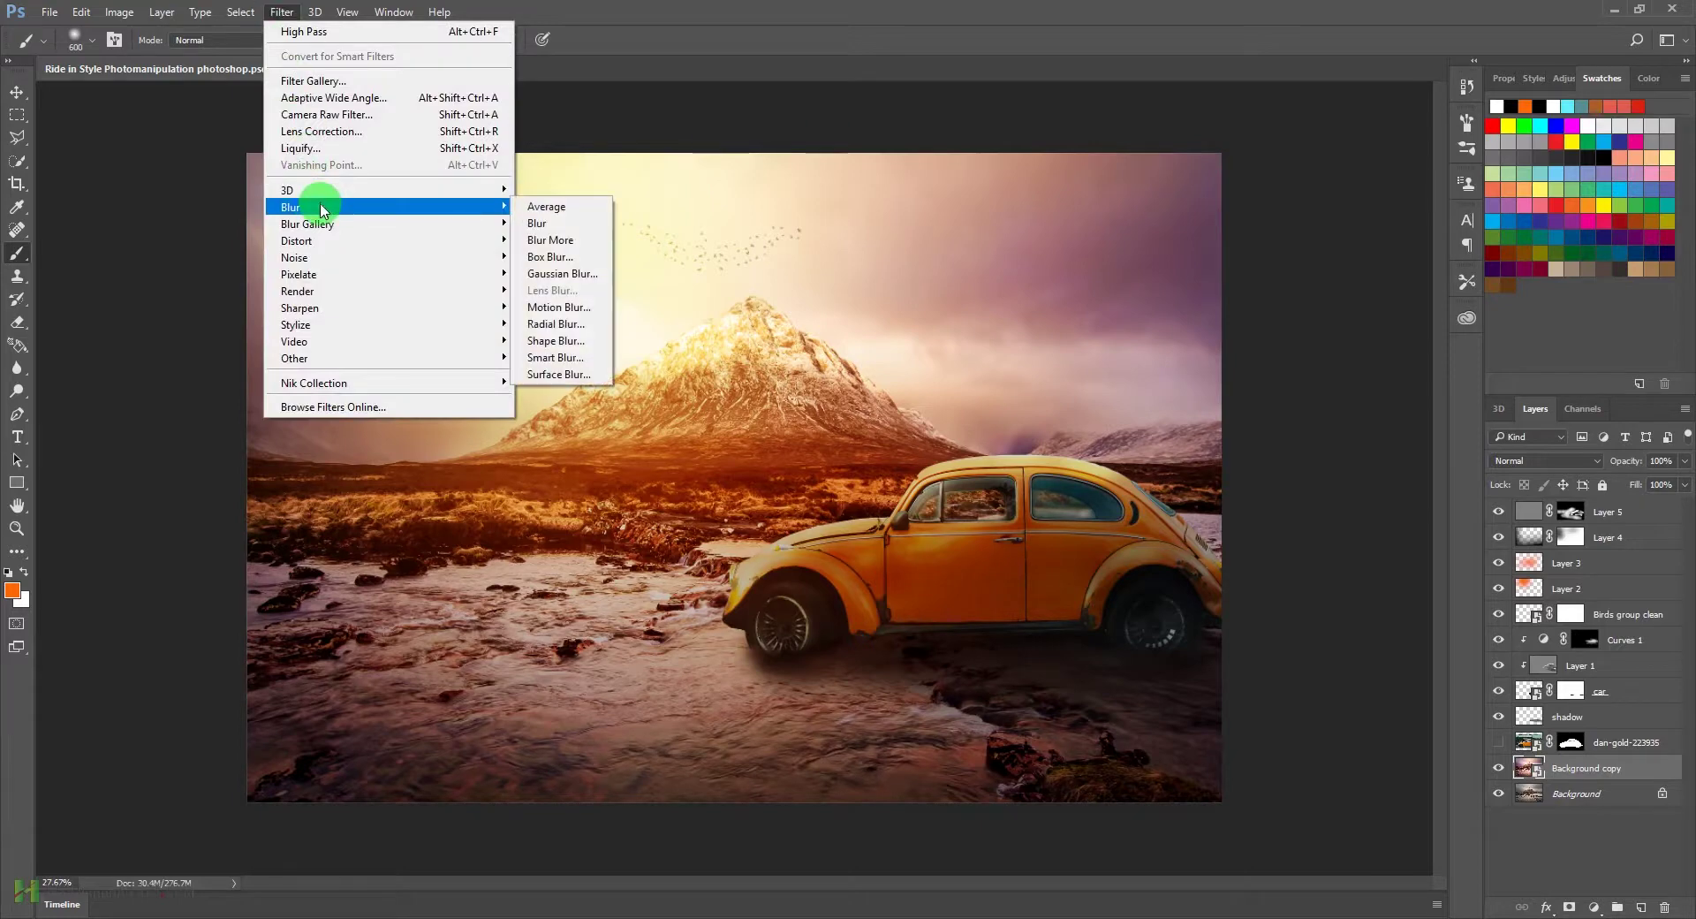
{"action": "left_click", "coordinate": [562, 275]}
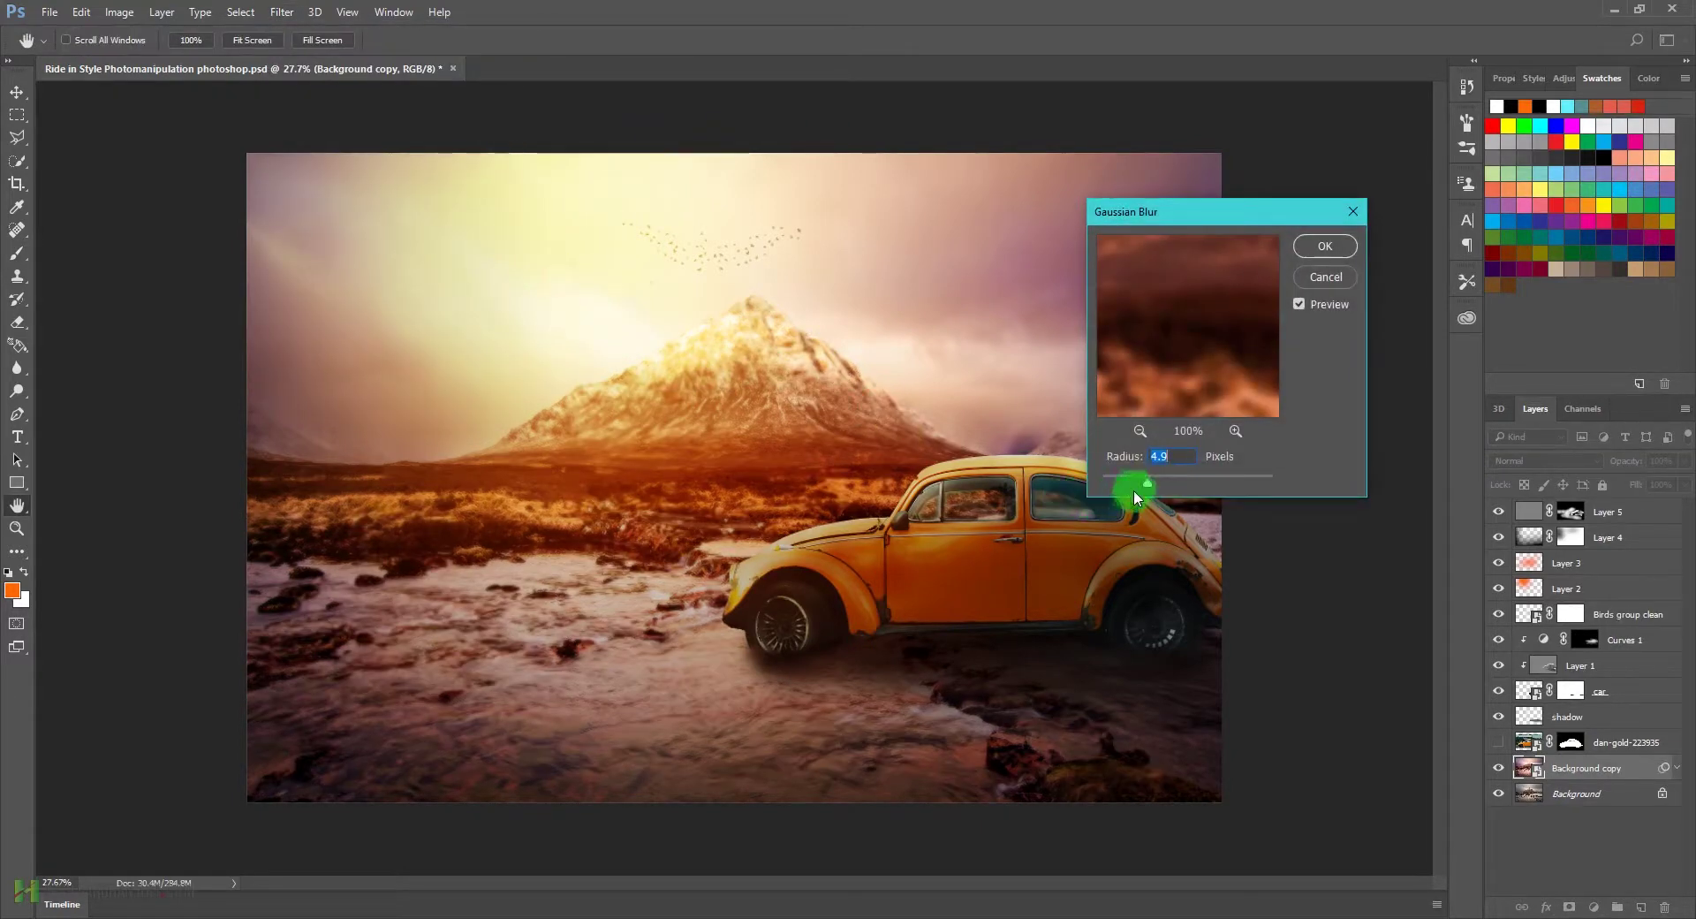
{"action": "left_click", "coordinate": [1125, 482]}
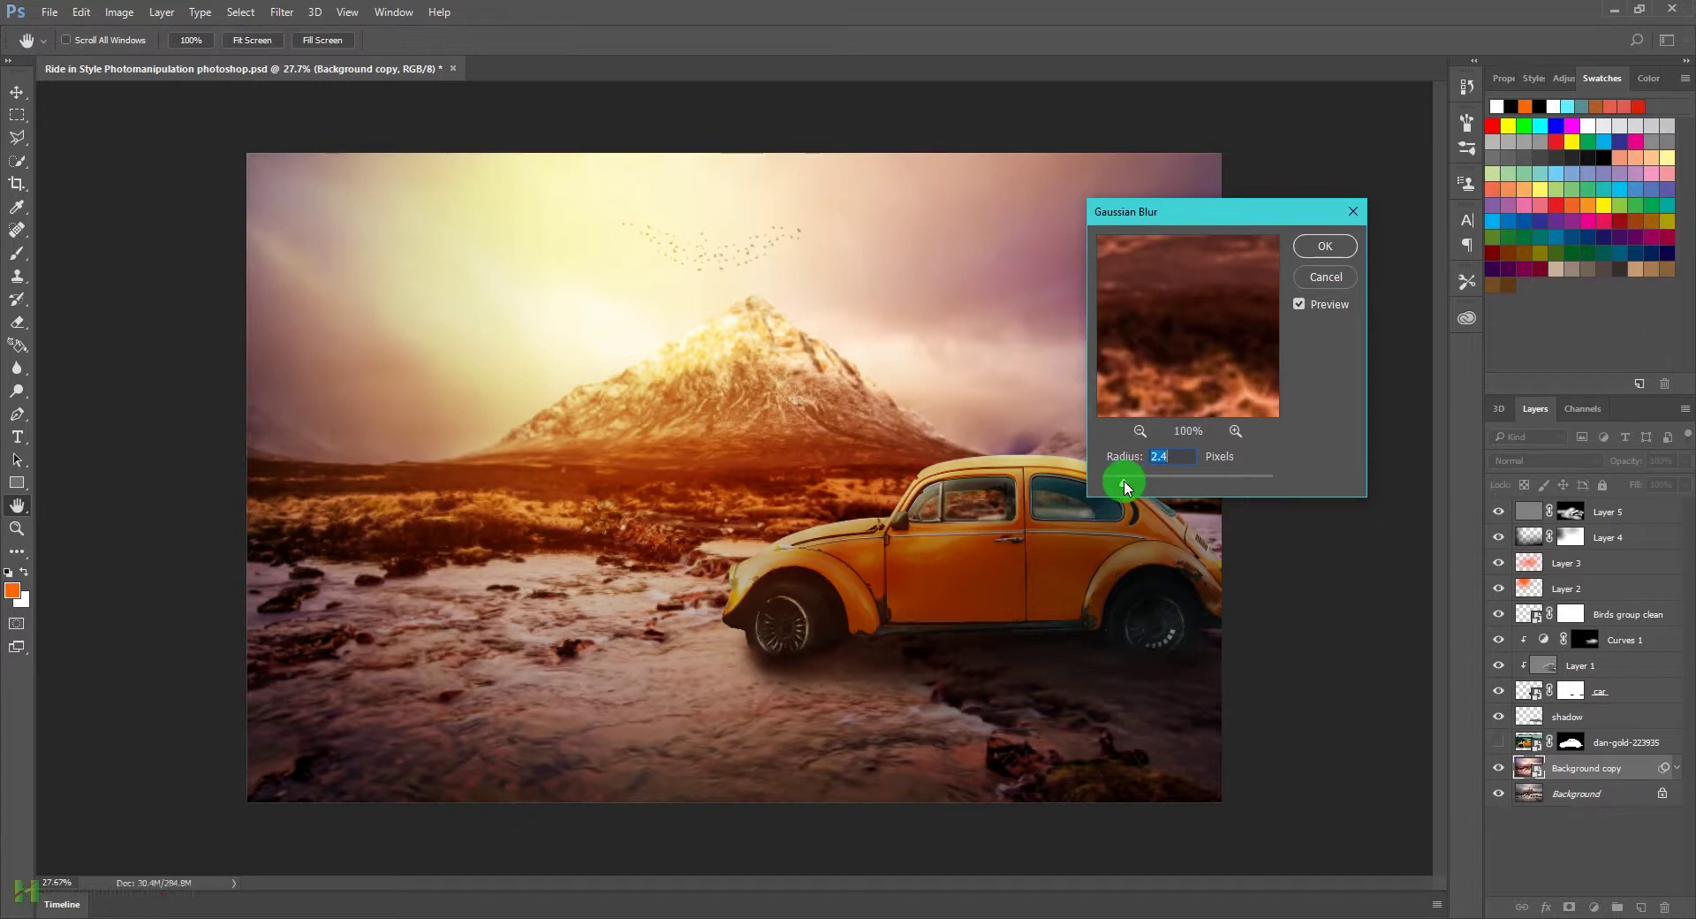
{"action": "left_click", "coordinate": [1335, 255]}
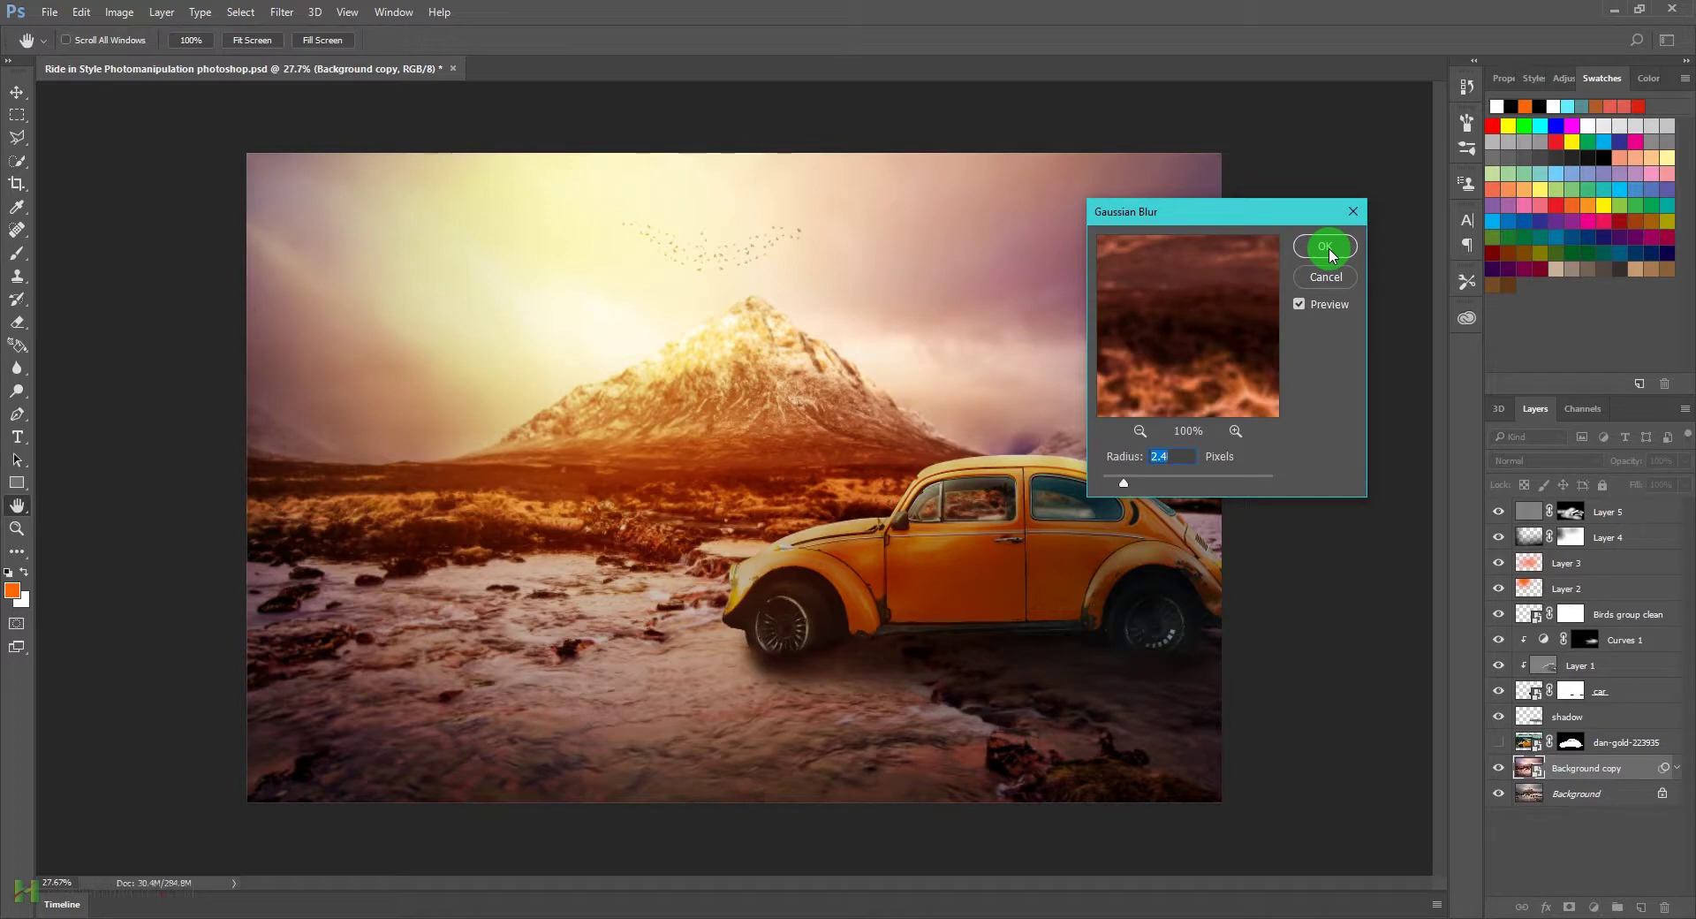
{"action": "left_click", "coordinate": [1587, 778]}
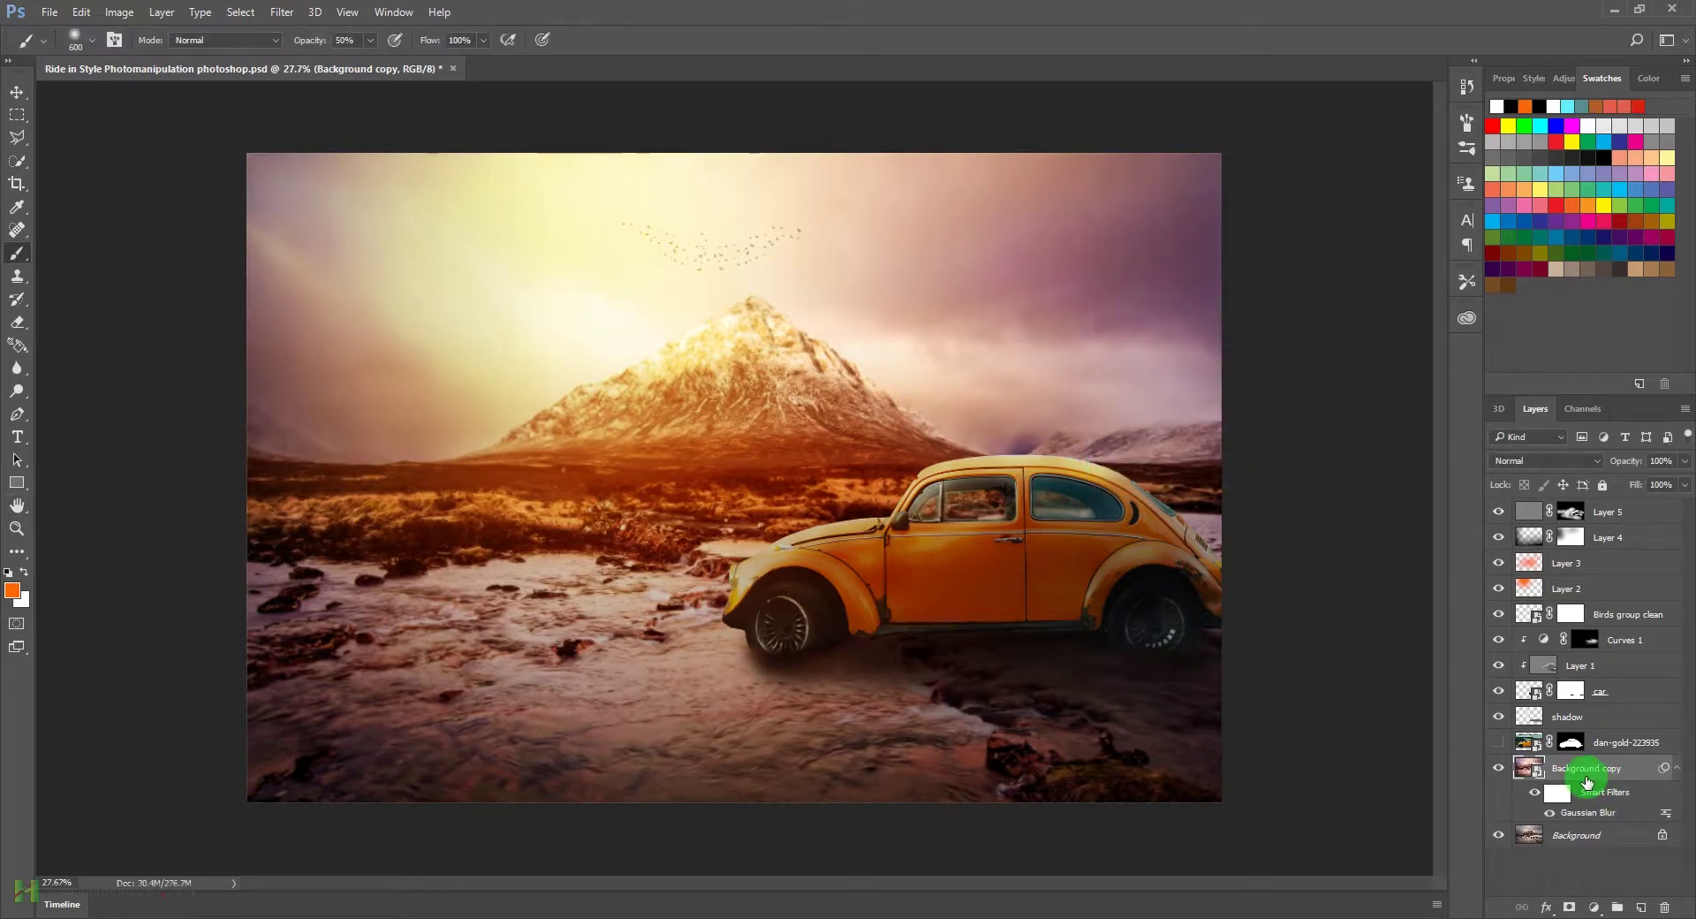
{"action": "left_click", "coordinate": [1676, 769]}
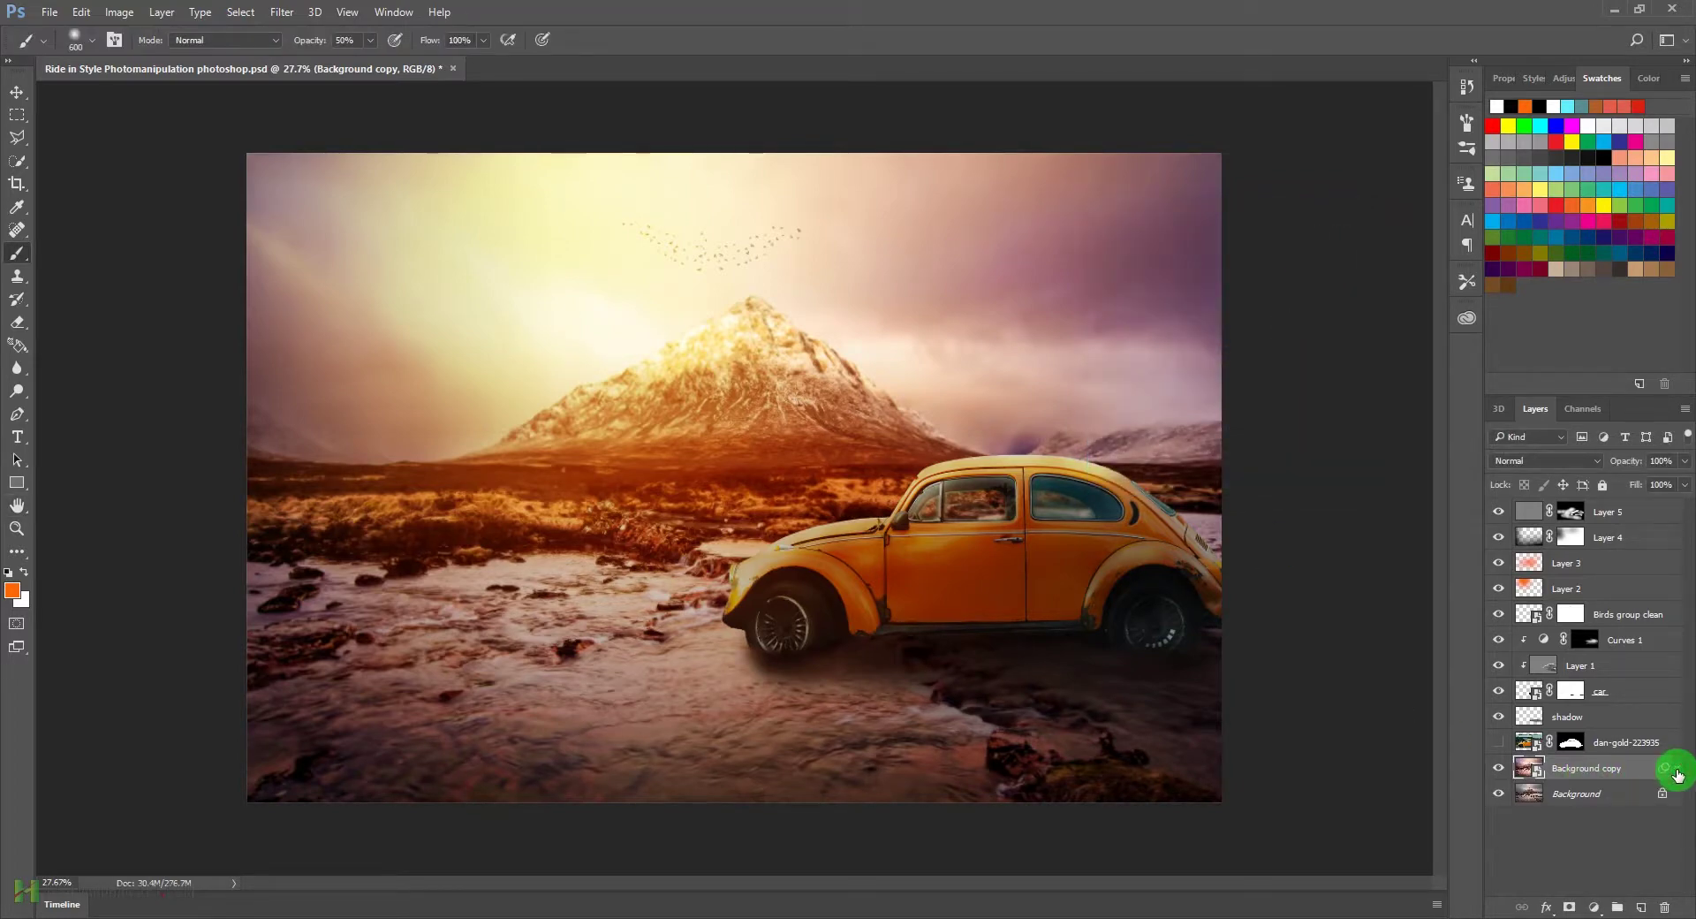
Step: Duplicate the blurred Background copy layer and turn off the smart filters on the lower copy
{"action": "key", "text": "ctrl+j"}
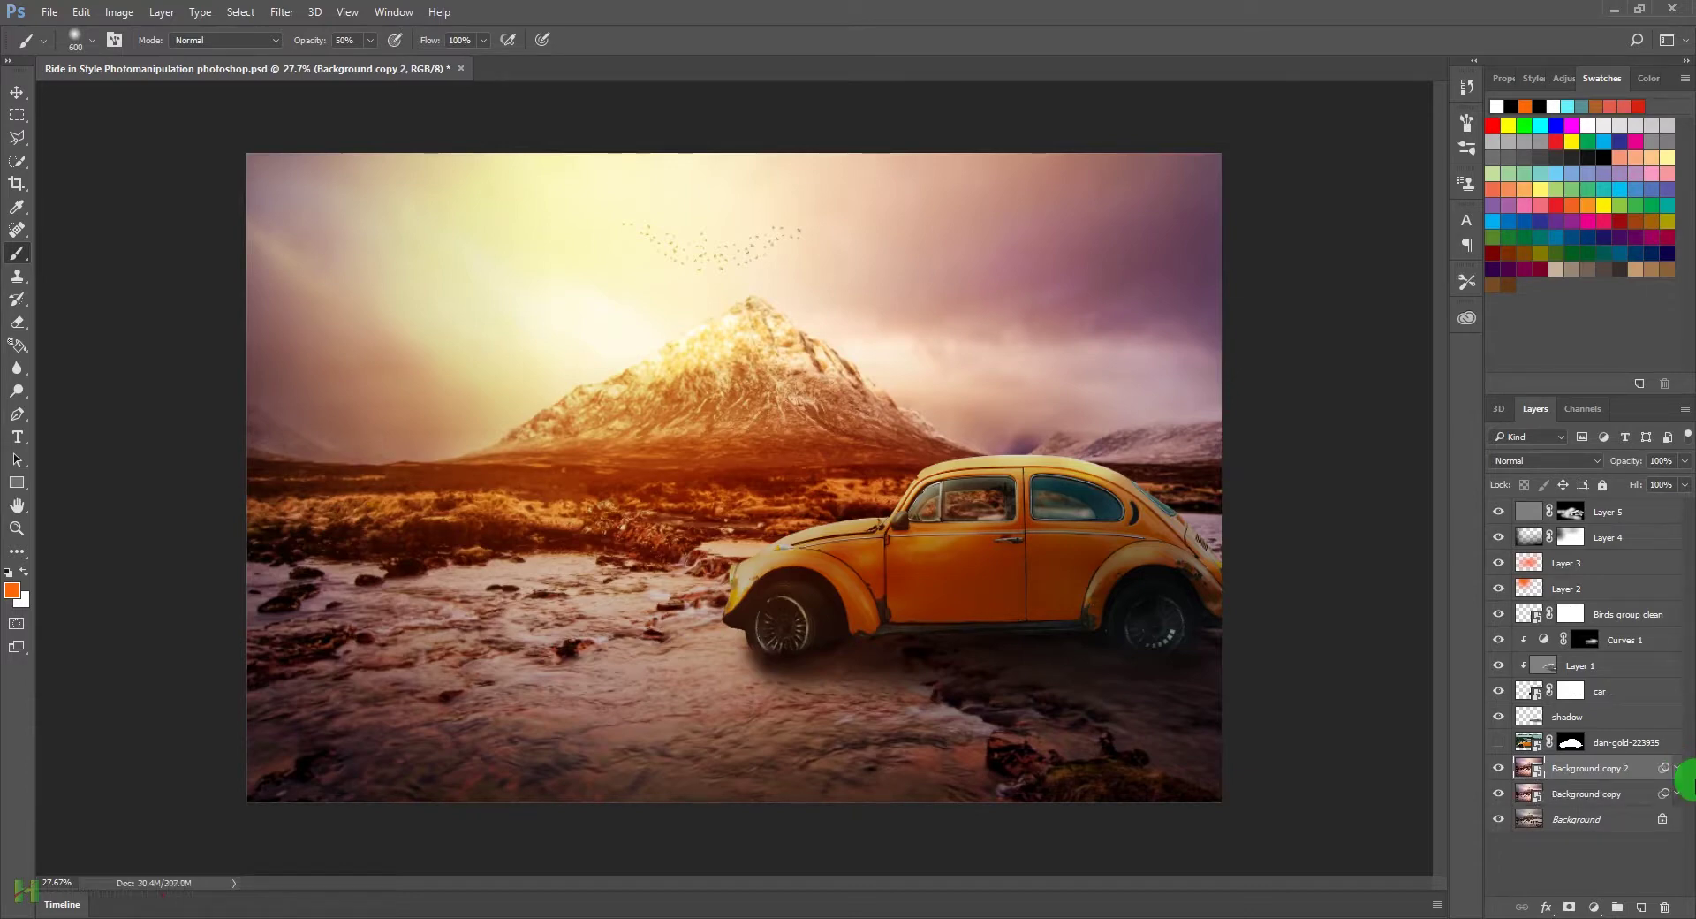
{"action": "left_click", "coordinate": [1498, 794]}
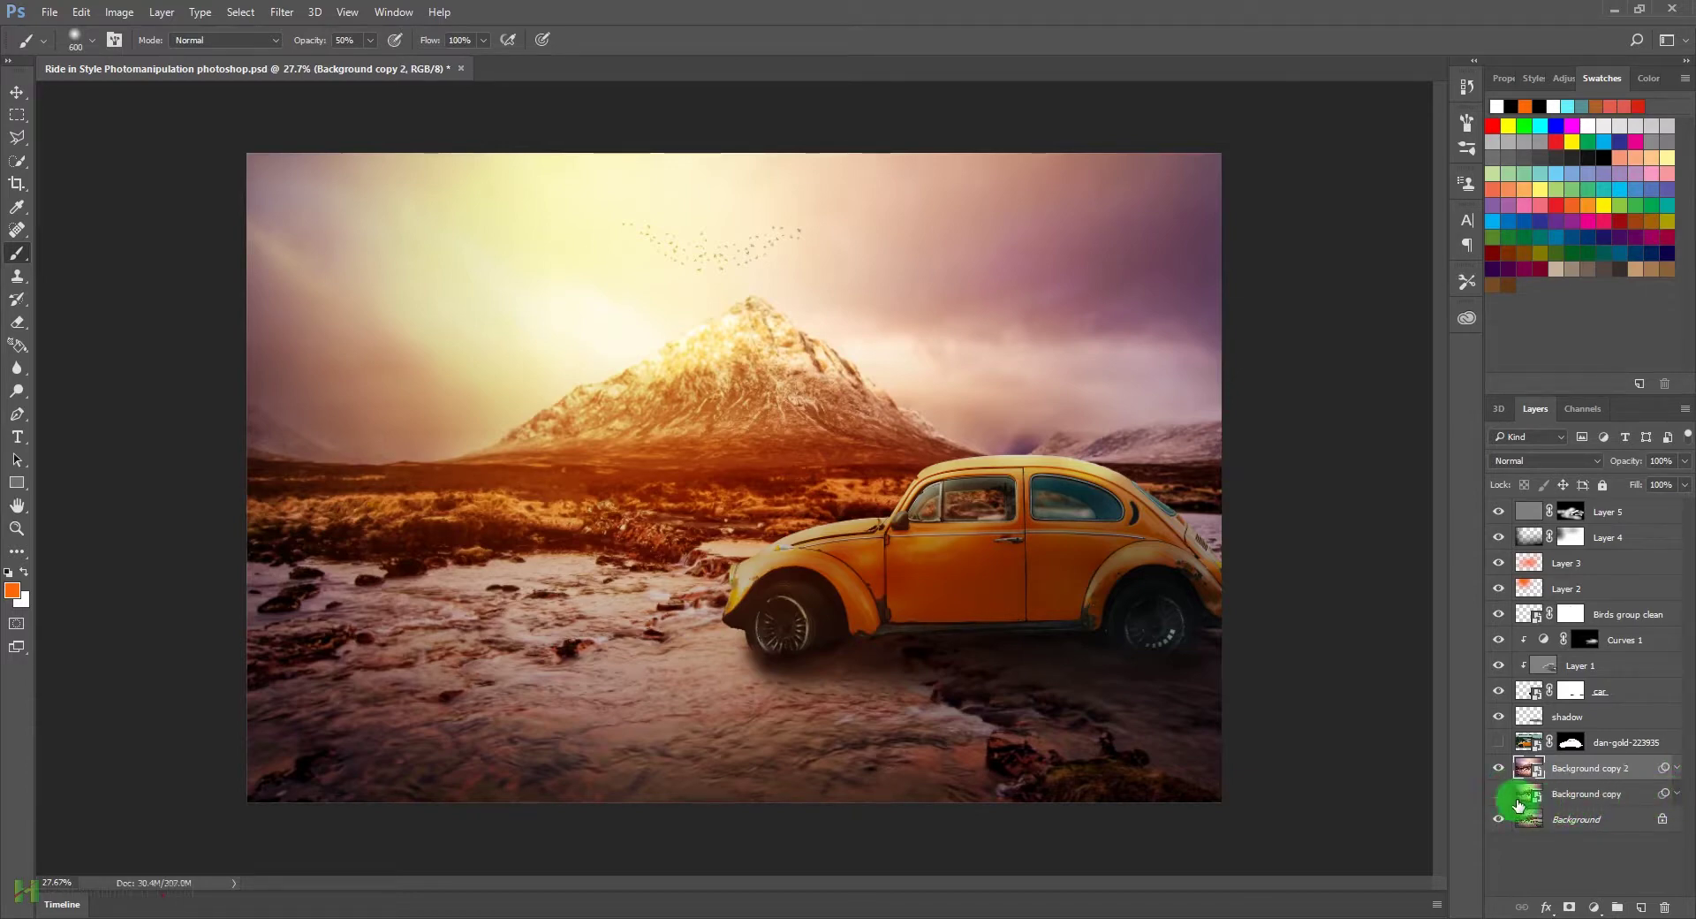
{"action": "left_click", "coordinate": [1519, 800]}
{"action": "left_click", "coordinate": [1659, 793]}
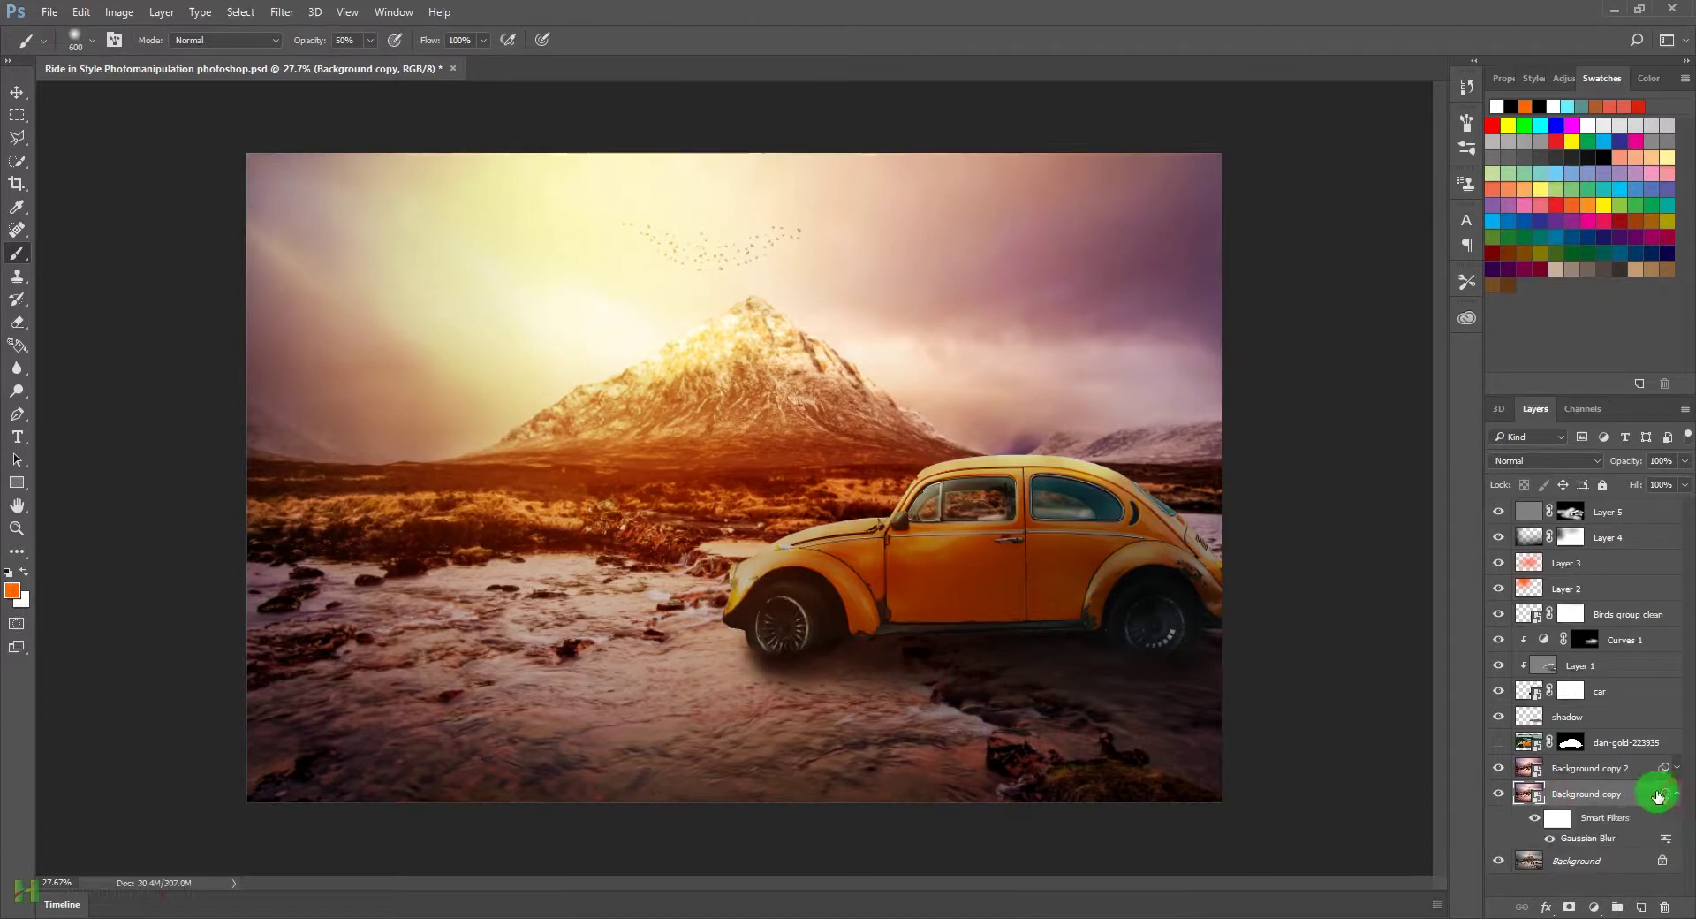
{"action": "left_click", "coordinate": [1534, 817]}
{"action": "left_click", "coordinate": [1678, 794]}
{"action": "left_click", "coordinate": [1559, 767]}
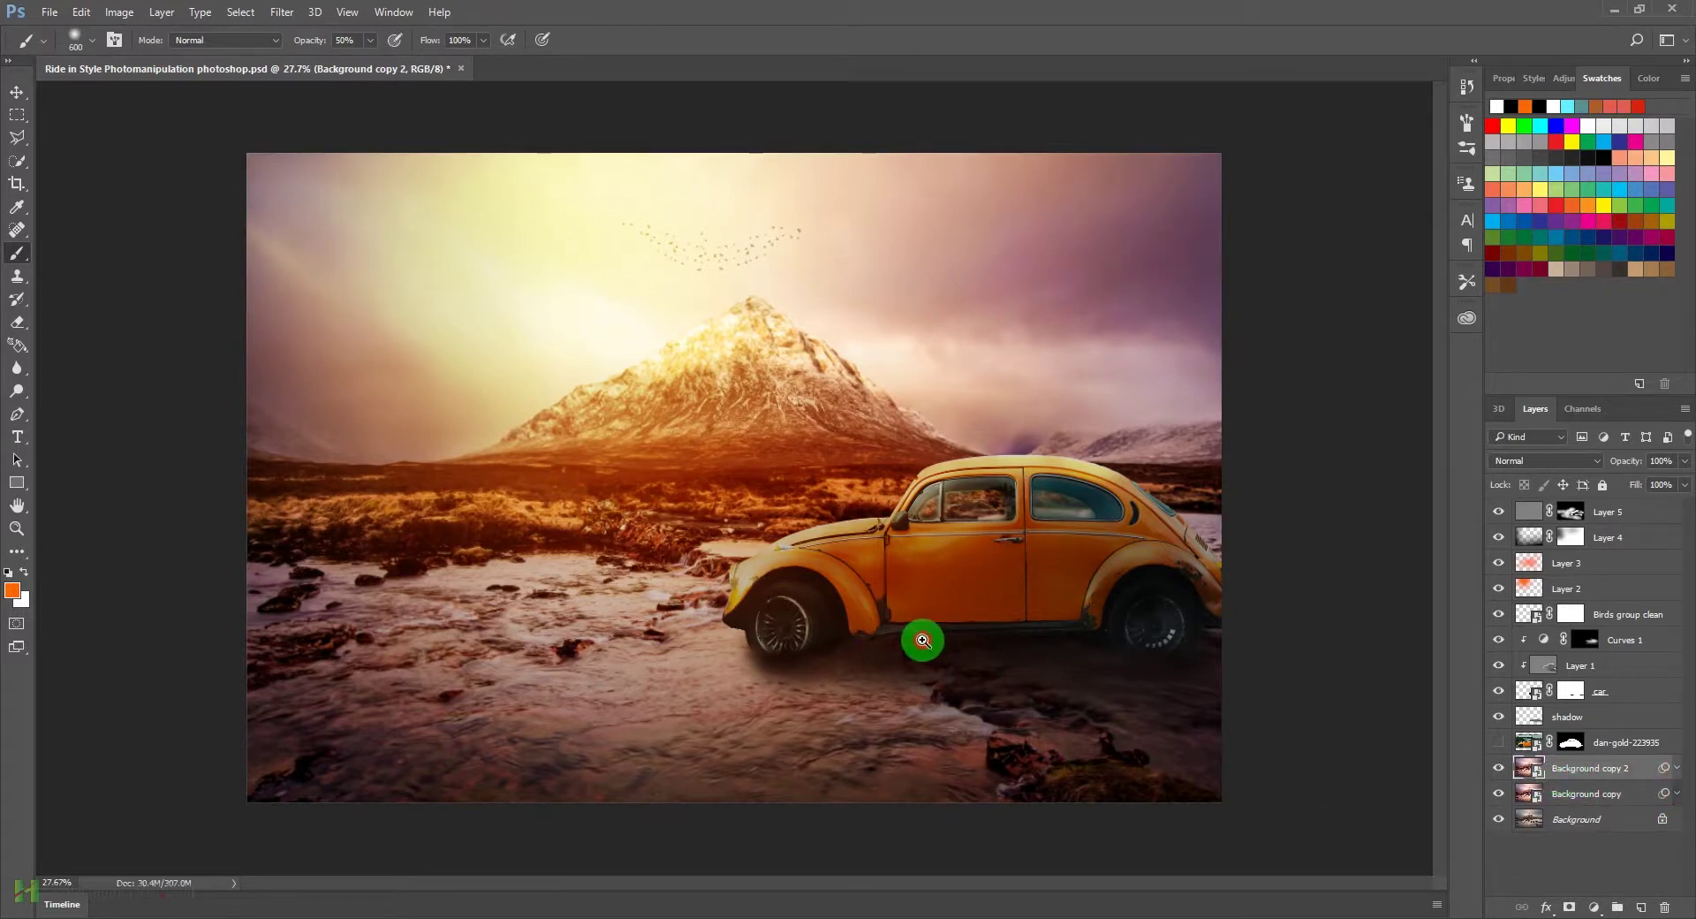
Step: Add a white layer mask to the Background copy 2 layer
{"action": "left_click_drag", "start_coordinate": [923, 639], "coordinate": [984, 673]}
{"action": "left_click_drag", "start_coordinate": [787, 712], "coordinate": [751, 680]}
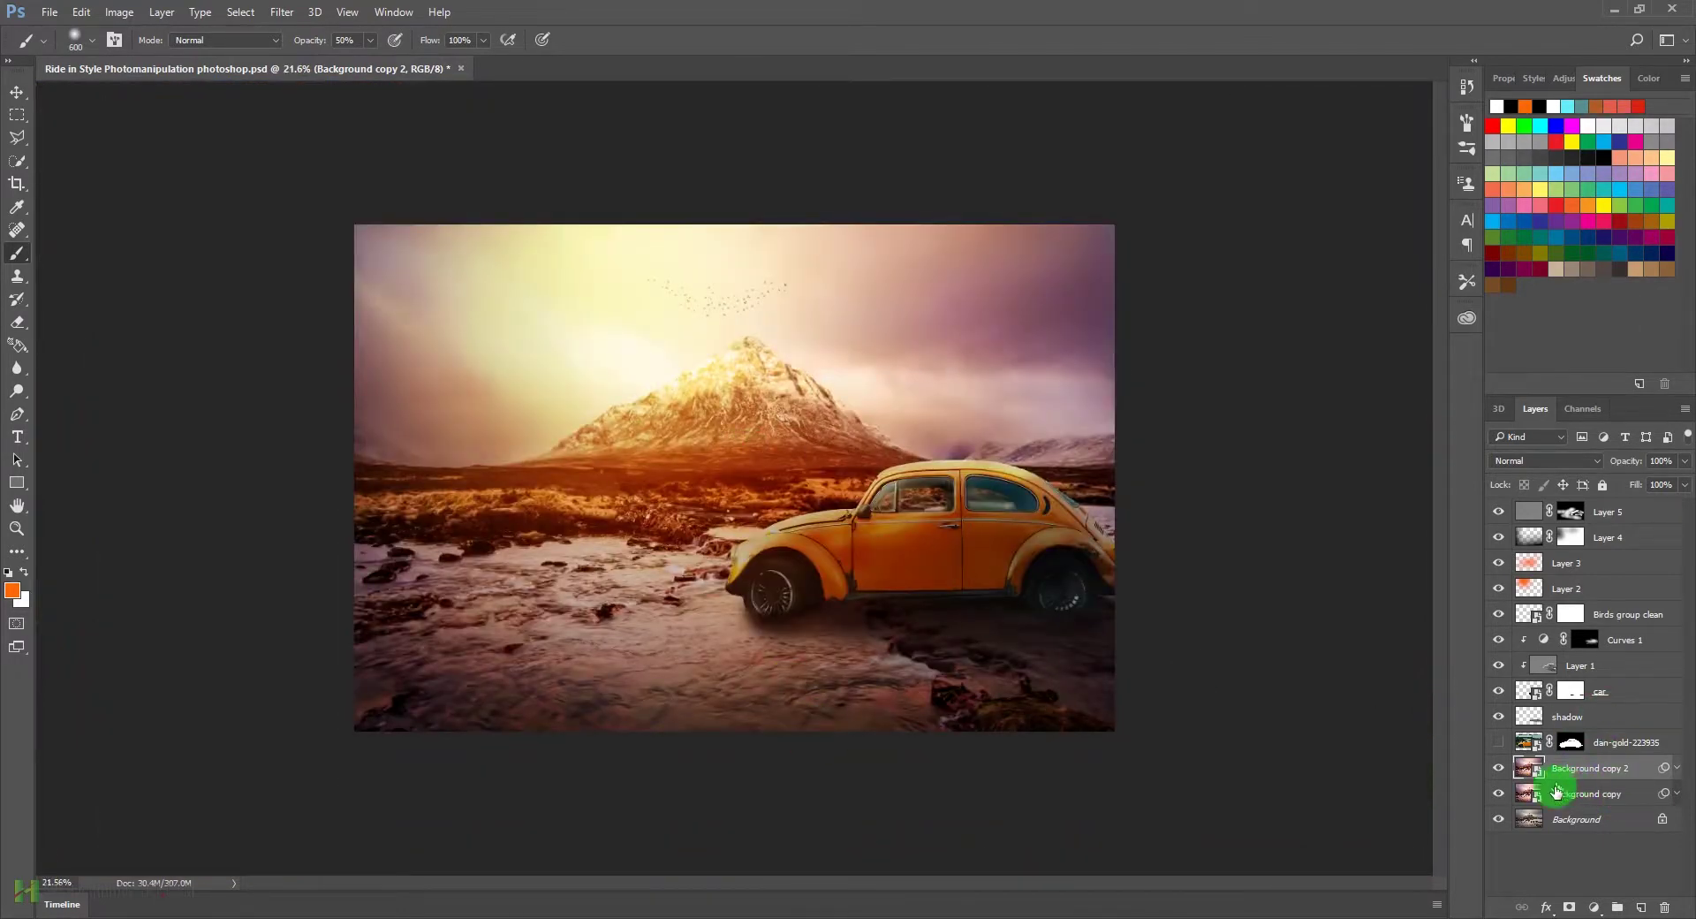
{"action": "left_click", "coordinate": [1569, 907]}
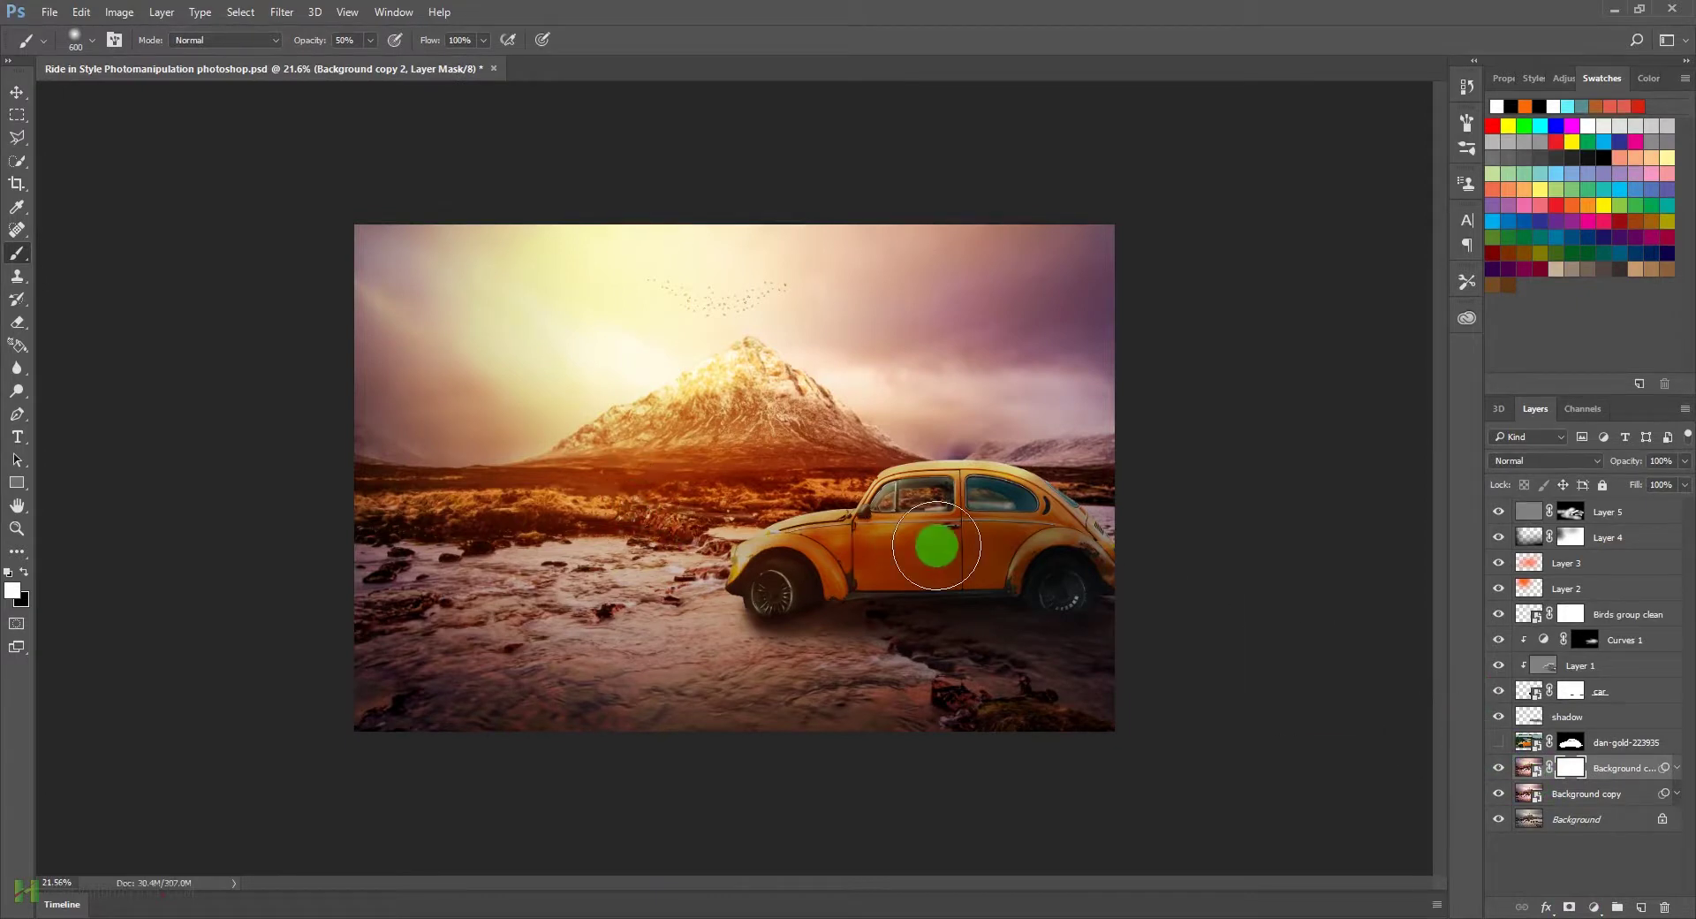
{"action": "left_click_drag", "start_coordinate": [904, 702], "coordinate": [946, 693]}
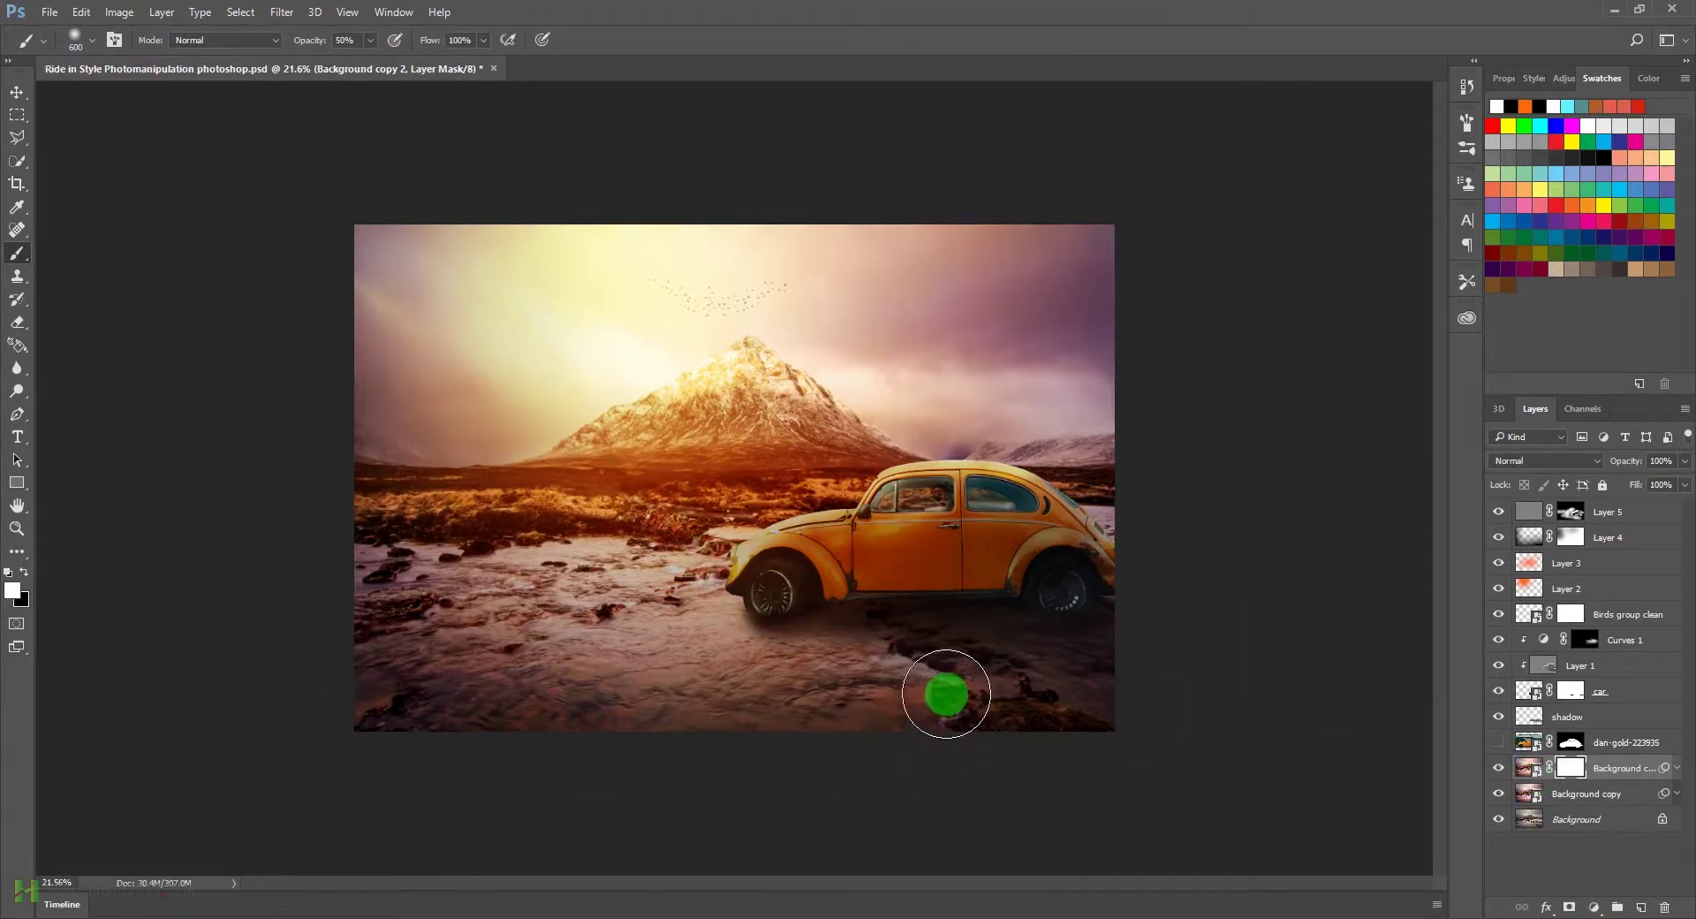
Step: Paint black on Background copy 2's mask over the river and grassland, enlarging the brush to 1100 px, to remove the foreground blur
{"action": "left_click", "coordinate": [26, 572]}
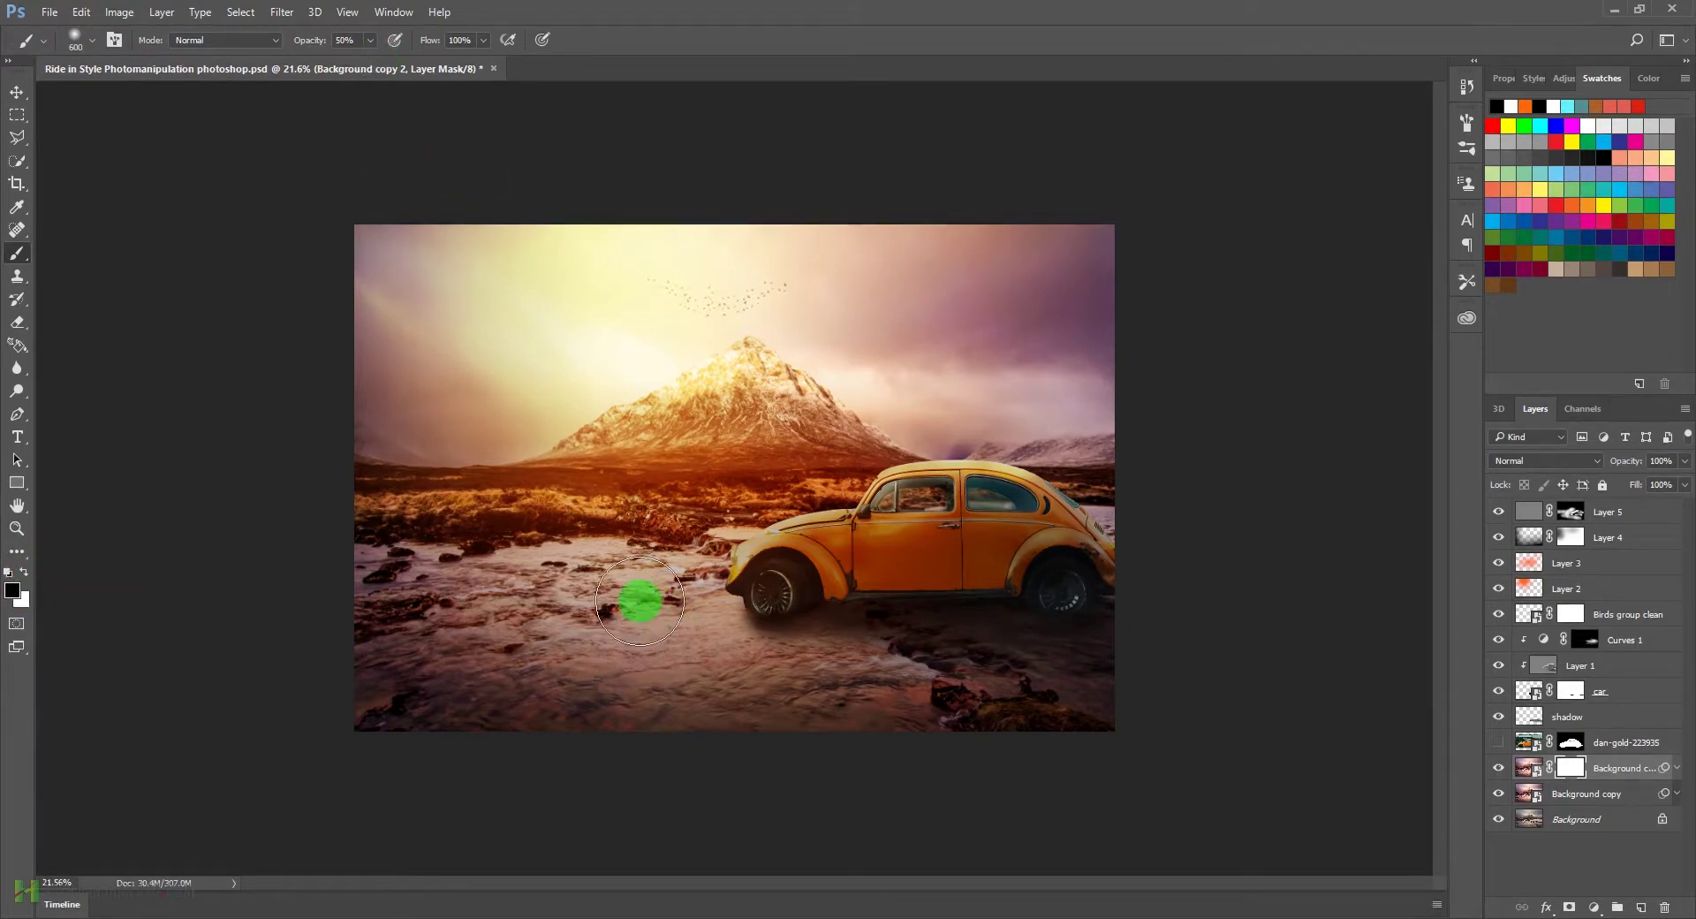
{"action": "mouse_move", "coordinate": [640, 601]}
{"action": "left_mouse_down"}
{"action": "mouse_move", "coordinate": [504, 613]}
{"action": "mouse_move", "coordinate": [454, 568]}
{"action": "mouse_move", "coordinate": [673, 633]}
{"action": "mouse_move", "coordinate": [1121, 670]}
{"action": "mouse_move", "coordinate": [977, 560]}
{"action": "mouse_move", "coordinate": [877, 544]}
{"action": "mouse_move", "coordinate": [409, 591]}
{"action": "mouse_move", "coordinate": [549, 636]}
{"action": "mouse_move", "coordinate": [1071, 587]}
{"action": "mouse_move", "coordinate": [948, 717]}
{"action": "mouse_move", "coordinate": [401, 674]}
{"action": "mouse_move", "coordinate": [462, 726]}
{"action": "mouse_move", "coordinate": [1646, 746]}
{"action": "left_mouse_up"}
{"action": "key", "text": "bracketright"}
{"action": "key", "text": "bracketright"}
{"action": "key", "text": "bracketright"}
{"action": "key", "text": "bracketright"}
{"action": "left_click", "coordinate": [1495, 770]}
{"action": "left_click", "coordinate": [1493, 771]}
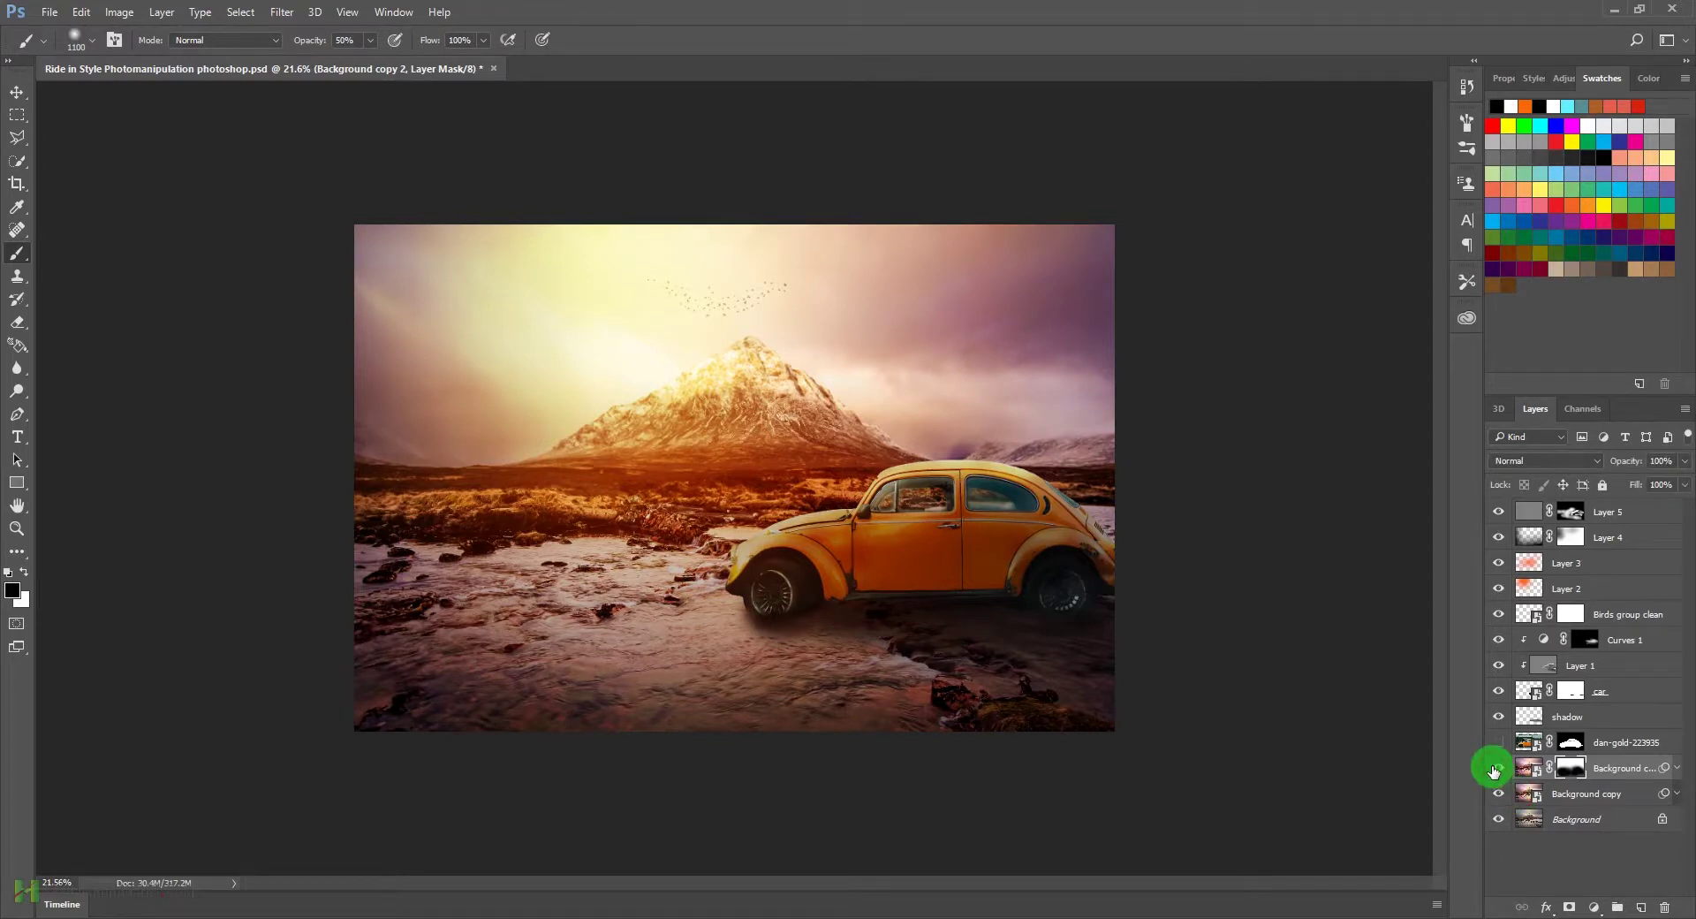
{"action": "mouse_move", "coordinate": [803, 620]}
{"action": "left_mouse_down"}
{"action": "mouse_move", "coordinate": [587, 700]}
{"action": "mouse_move", "coordinate": [424, 708]}
{"action": "mouse_move", "coordinate": [1045, 711]}
{"action": "mouse_move", "coordinate": [856, 636]}
{"action": "mouse_move", "coordinate": [1089, 594]}
{"action": "mouse_move", "coordinate": [703, 625]}
{"action": "mouse_move", "coordinate": [928, 534]}
{"action": "mouse_move", "coordinate": [722, 575]}
{"action": "mouse_move", "coordinate": [1174, 681]}
{"action": "mouse_move", "coordinate": [1131, 567]}
{"action": "mouse_move", "coordinate": [1007, 515]}
{"action": "mouse_move", "coordinate": [888, 540]}
{"action": "mouse_move", "coordinate": [913, 542]}
{"action": "left_mouse_up"}
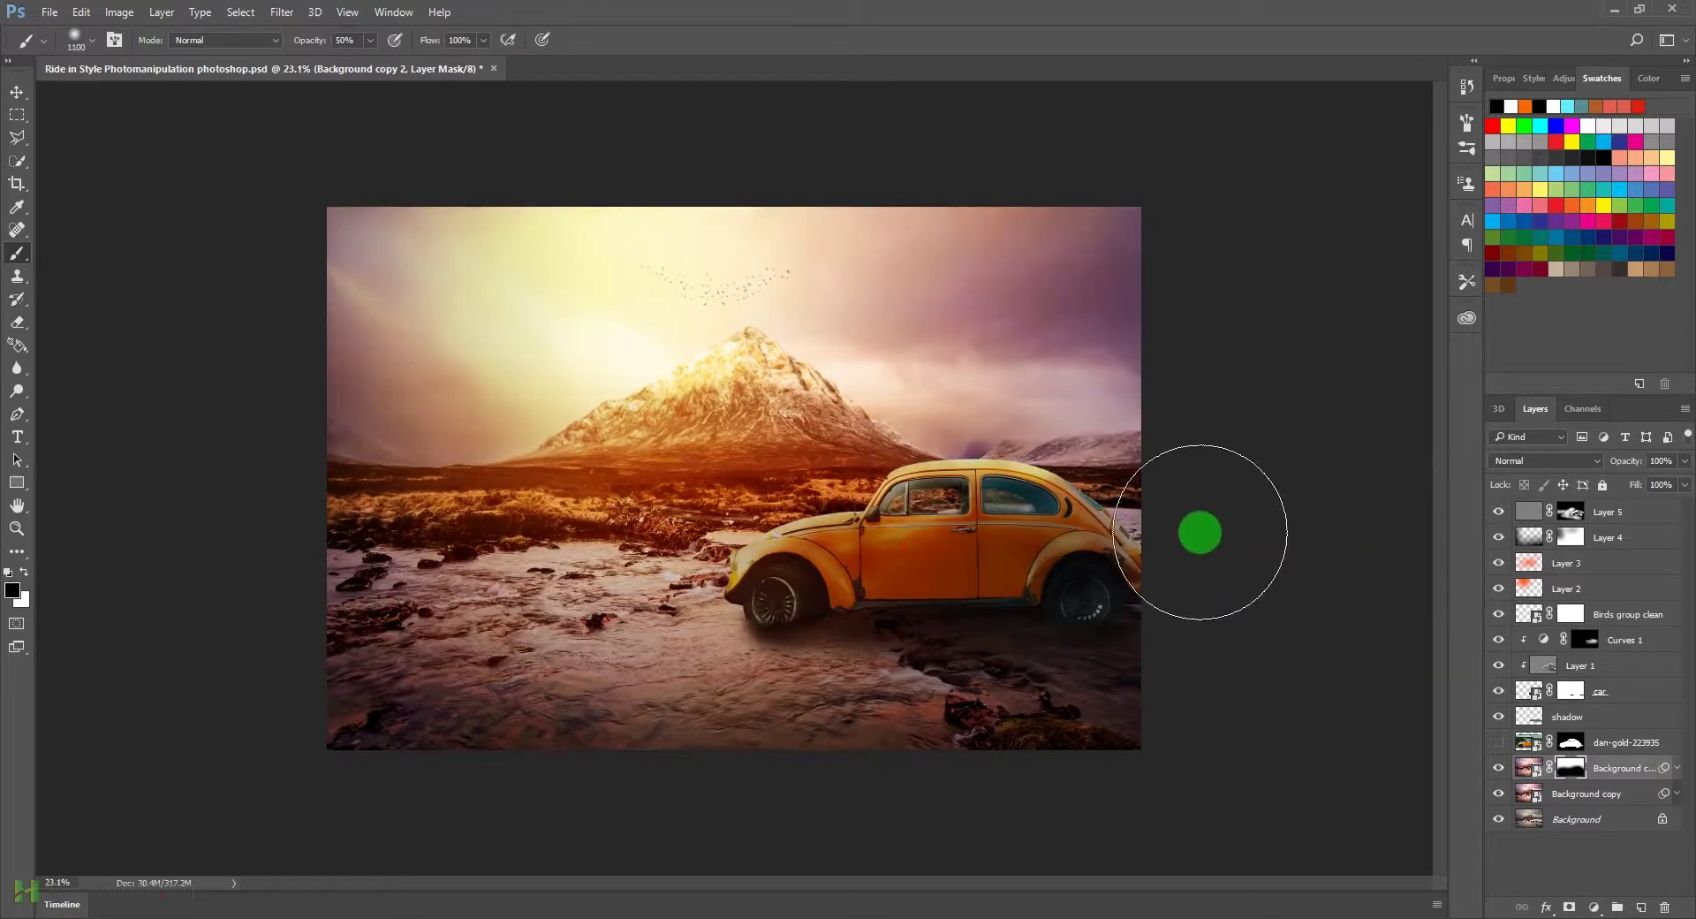
Step: Save the document with Layer 5 selected and inspect the composite in full-screen view
{"action": "left_click", "coordinate": [1641, 512]}
{"action": "key", "text": "ctrl+s"}
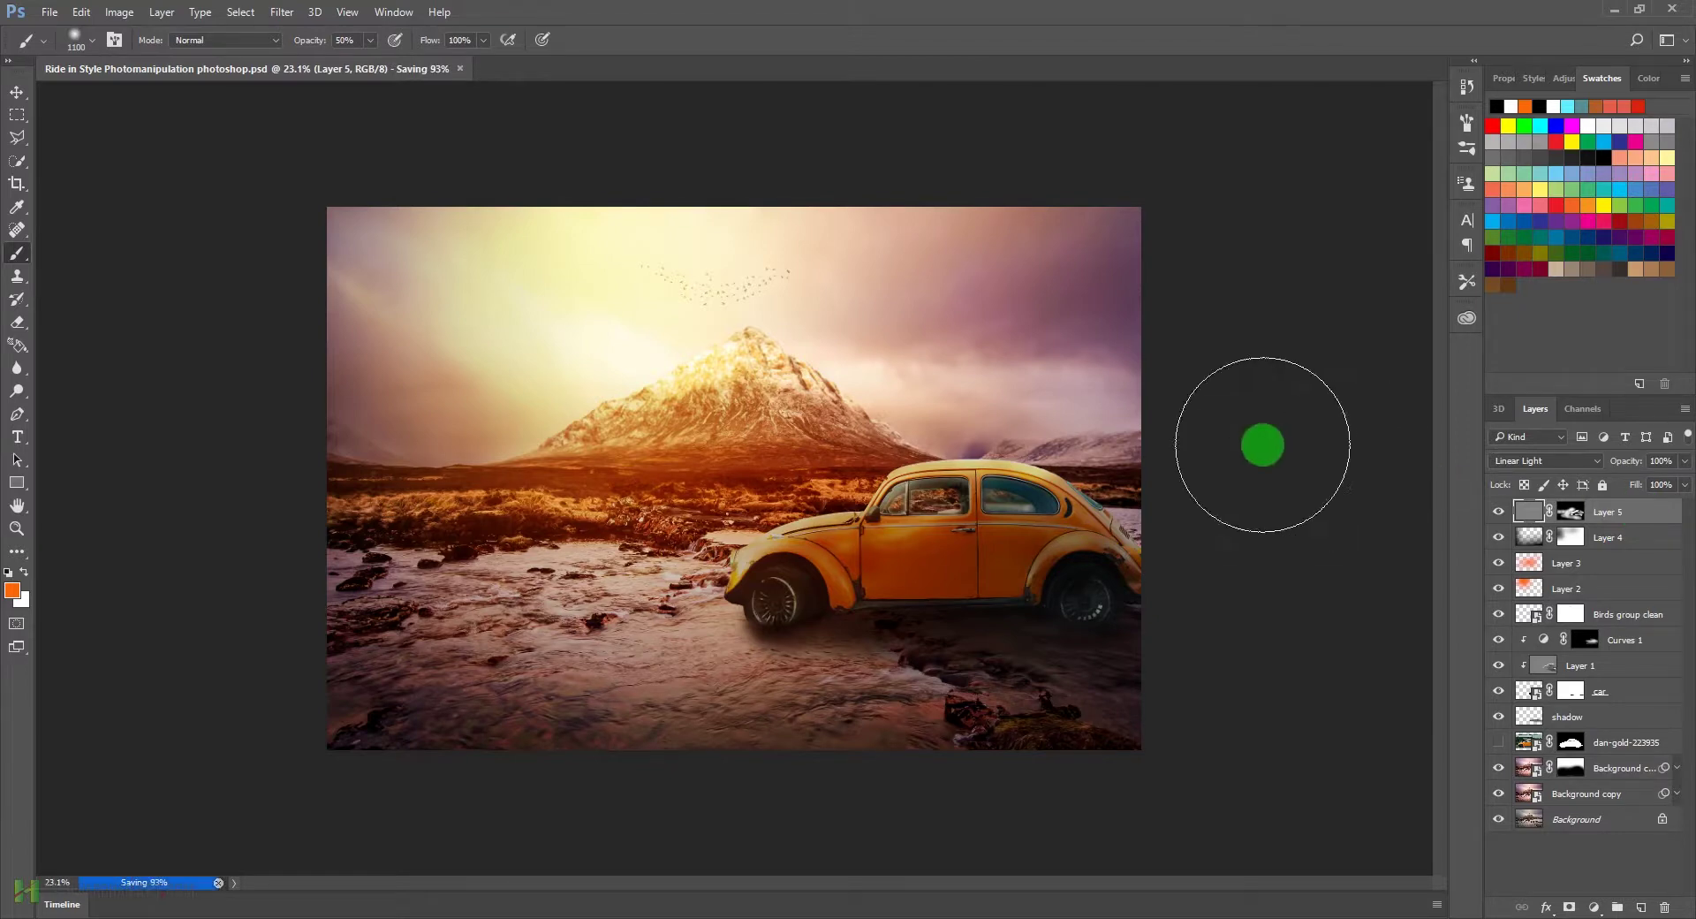
{"action": "key", "text": "f"}
{"action": "key", "text": "f"}
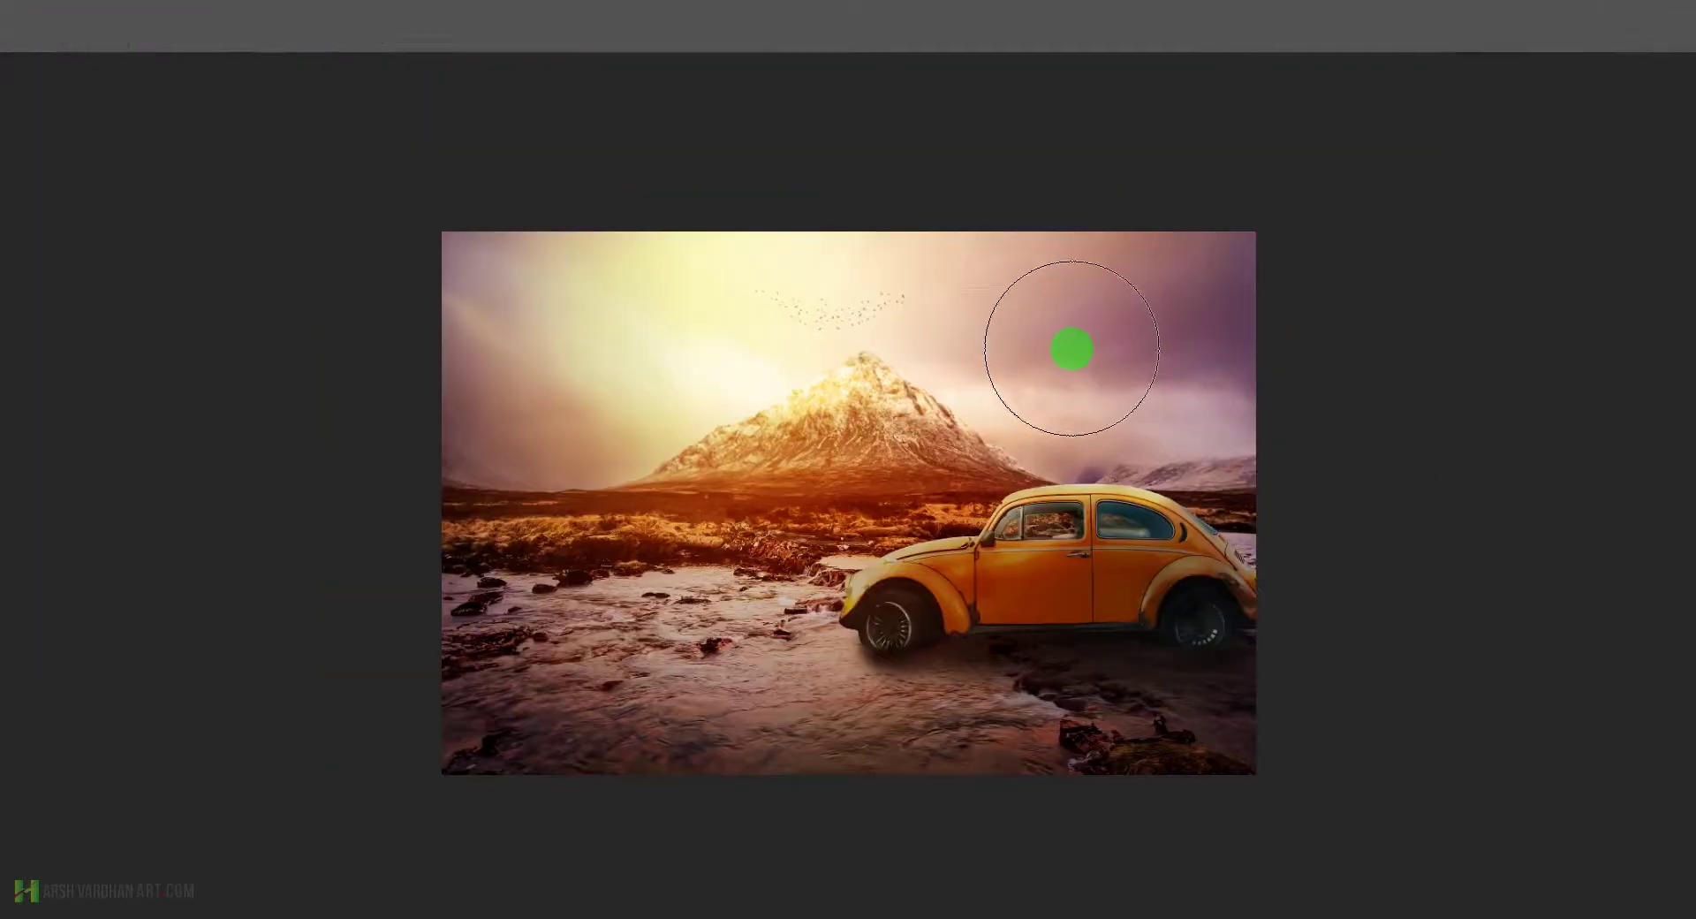
{"action": "key", "text": "v"}
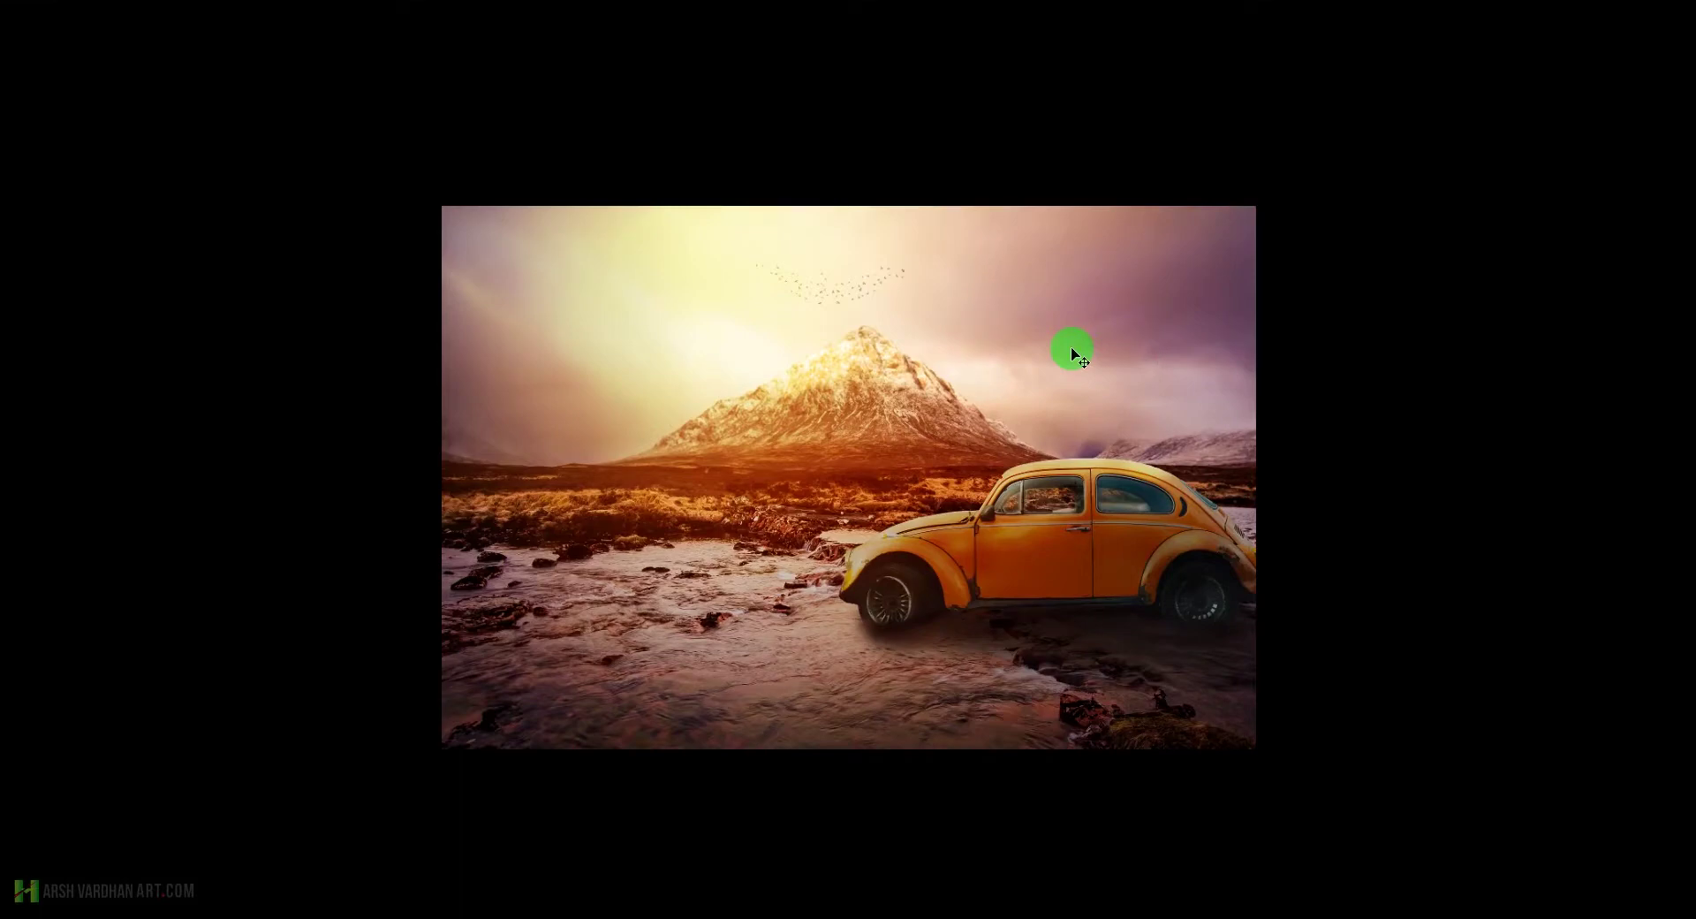
{"action": "key", "text": "ctrl+0"}
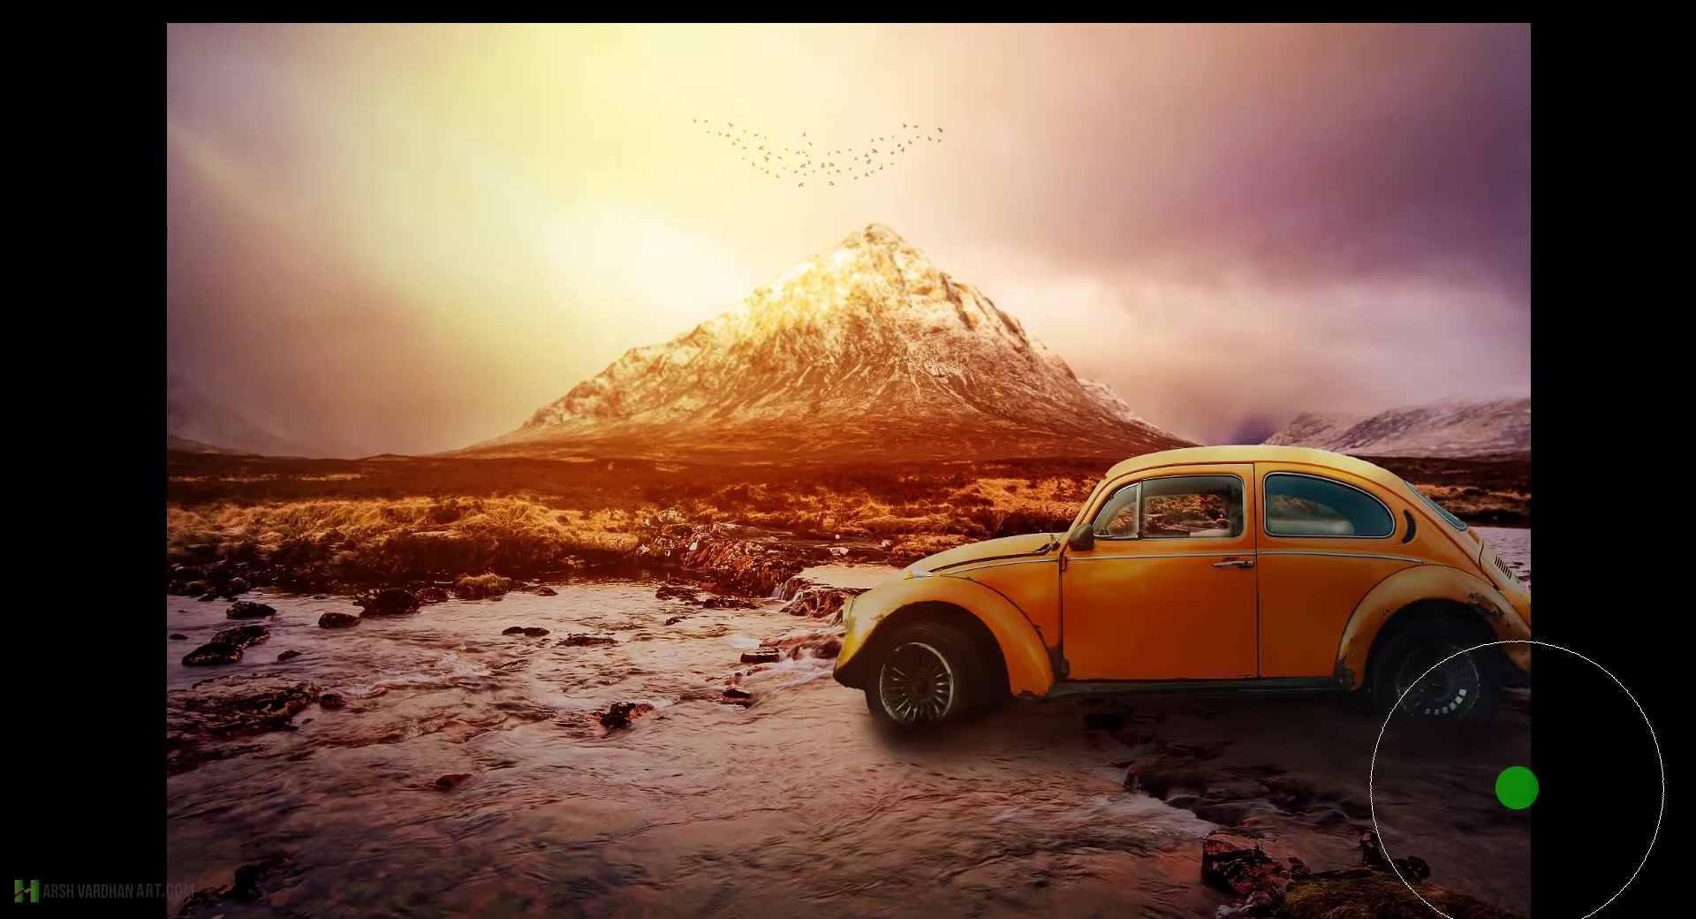
{"action": "key", "text": "f"}
{"action": "scroll", "coordinate": [957, 416], "scroll_direction": "down", "scroll_amount": 5}
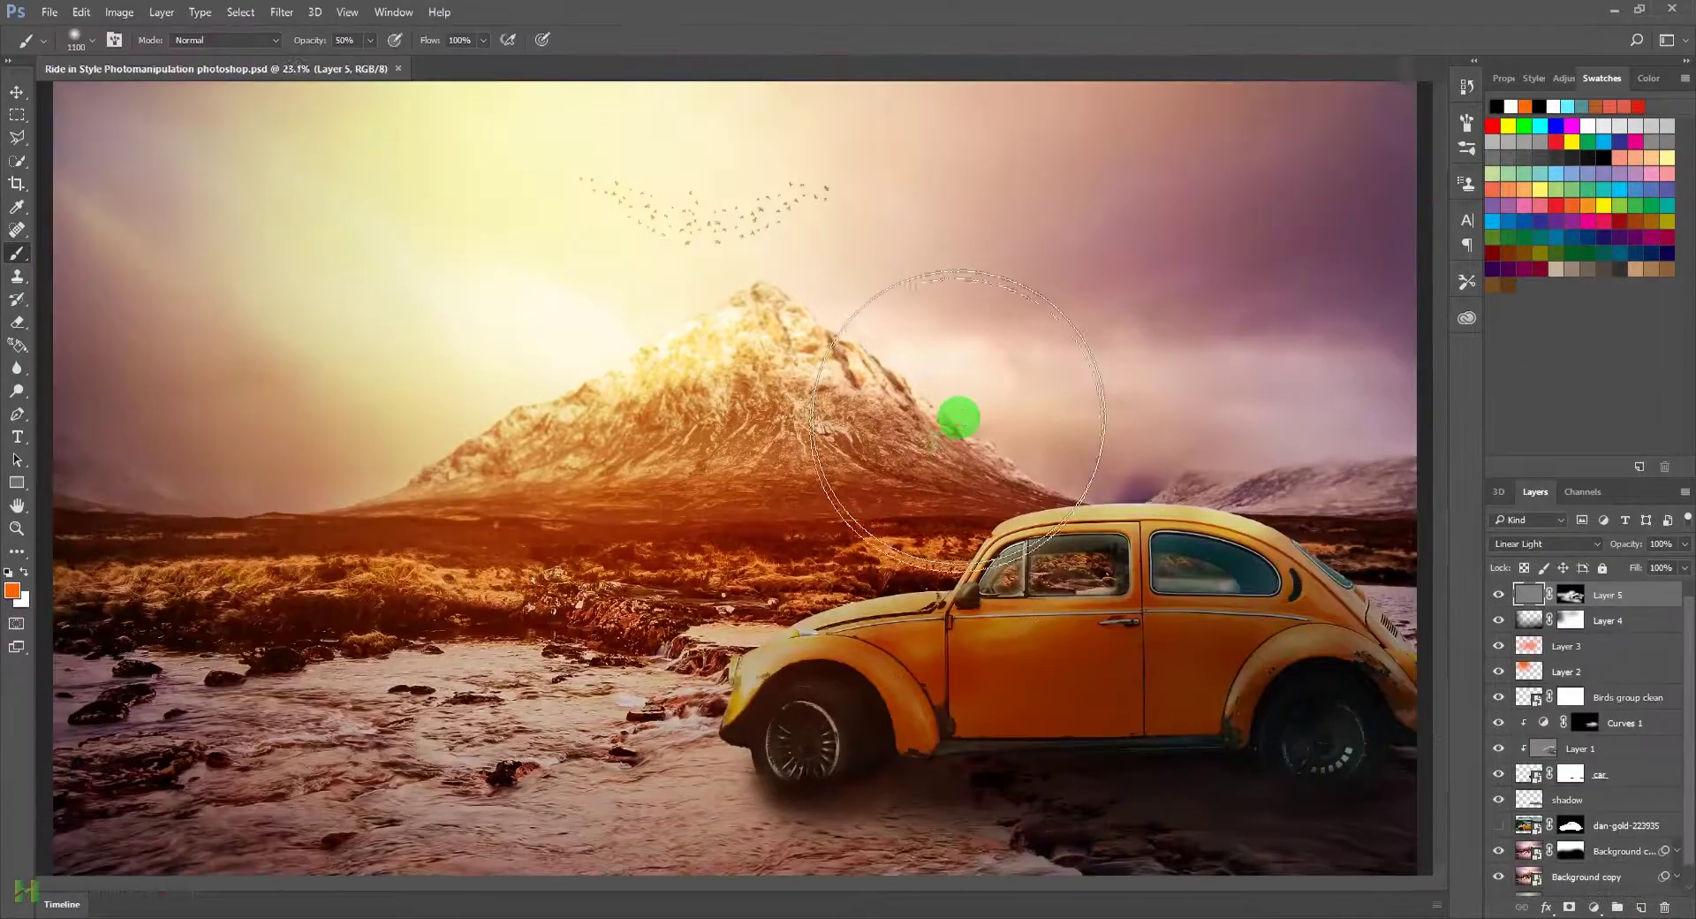
{"action": "scroll", "coordinate": [1634, 777], "scroll_direction": "down", "scroll_amount": 1}
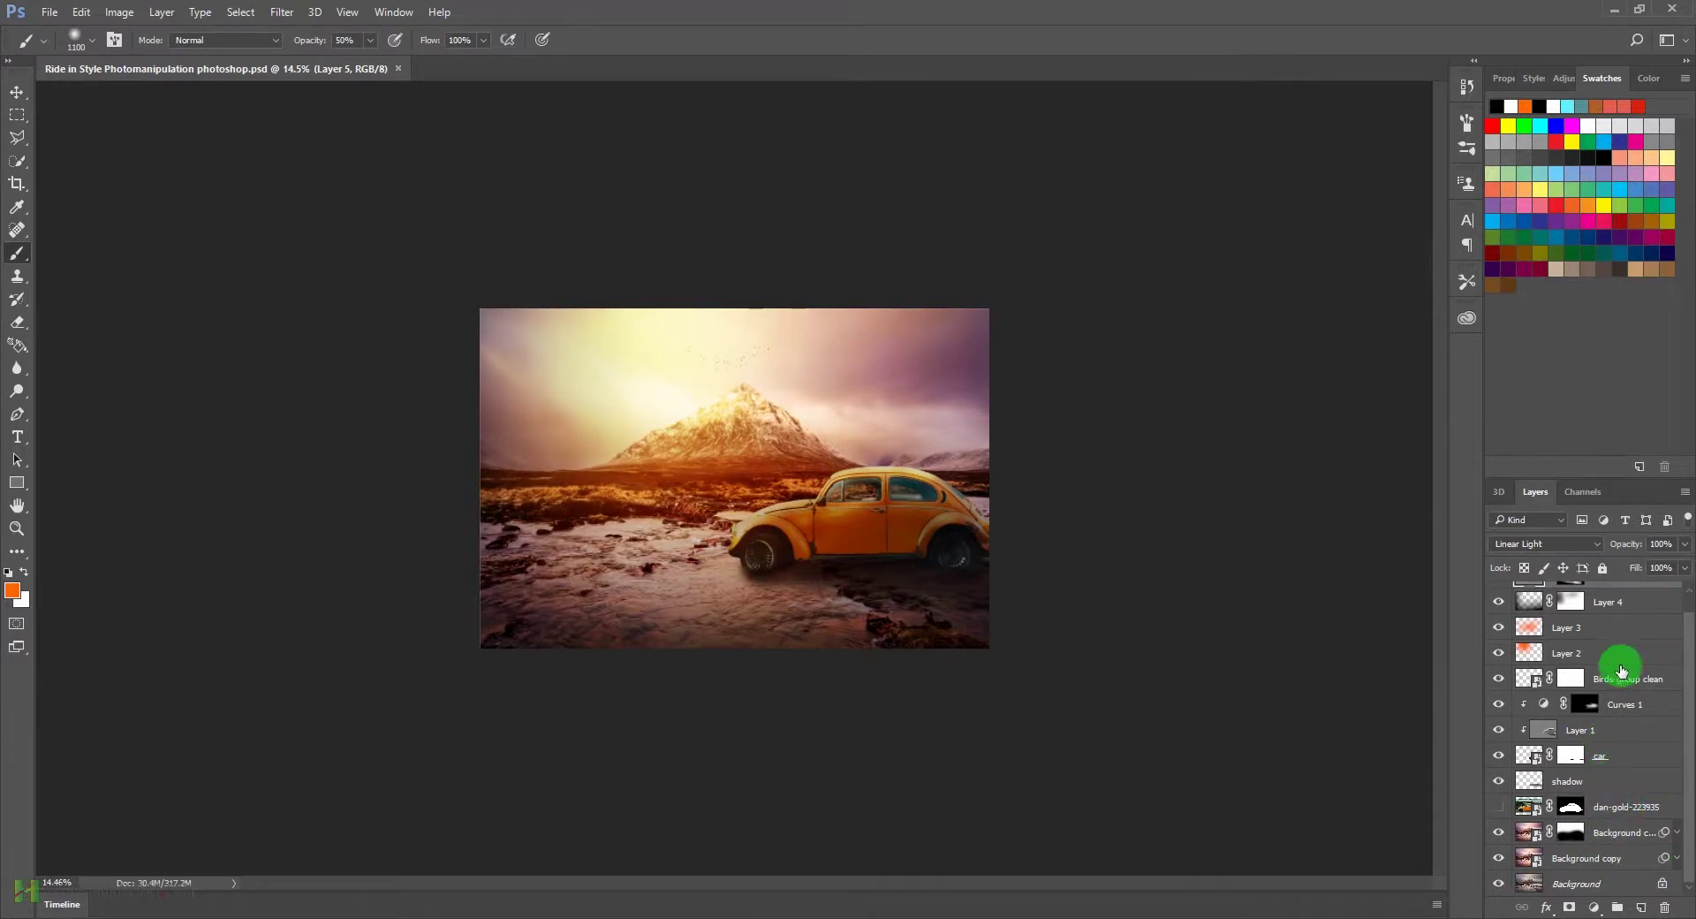
{"action": "scroll", "coordinate": [1634, 806], "scroll_direction": "up", "scroll_amount": 1}
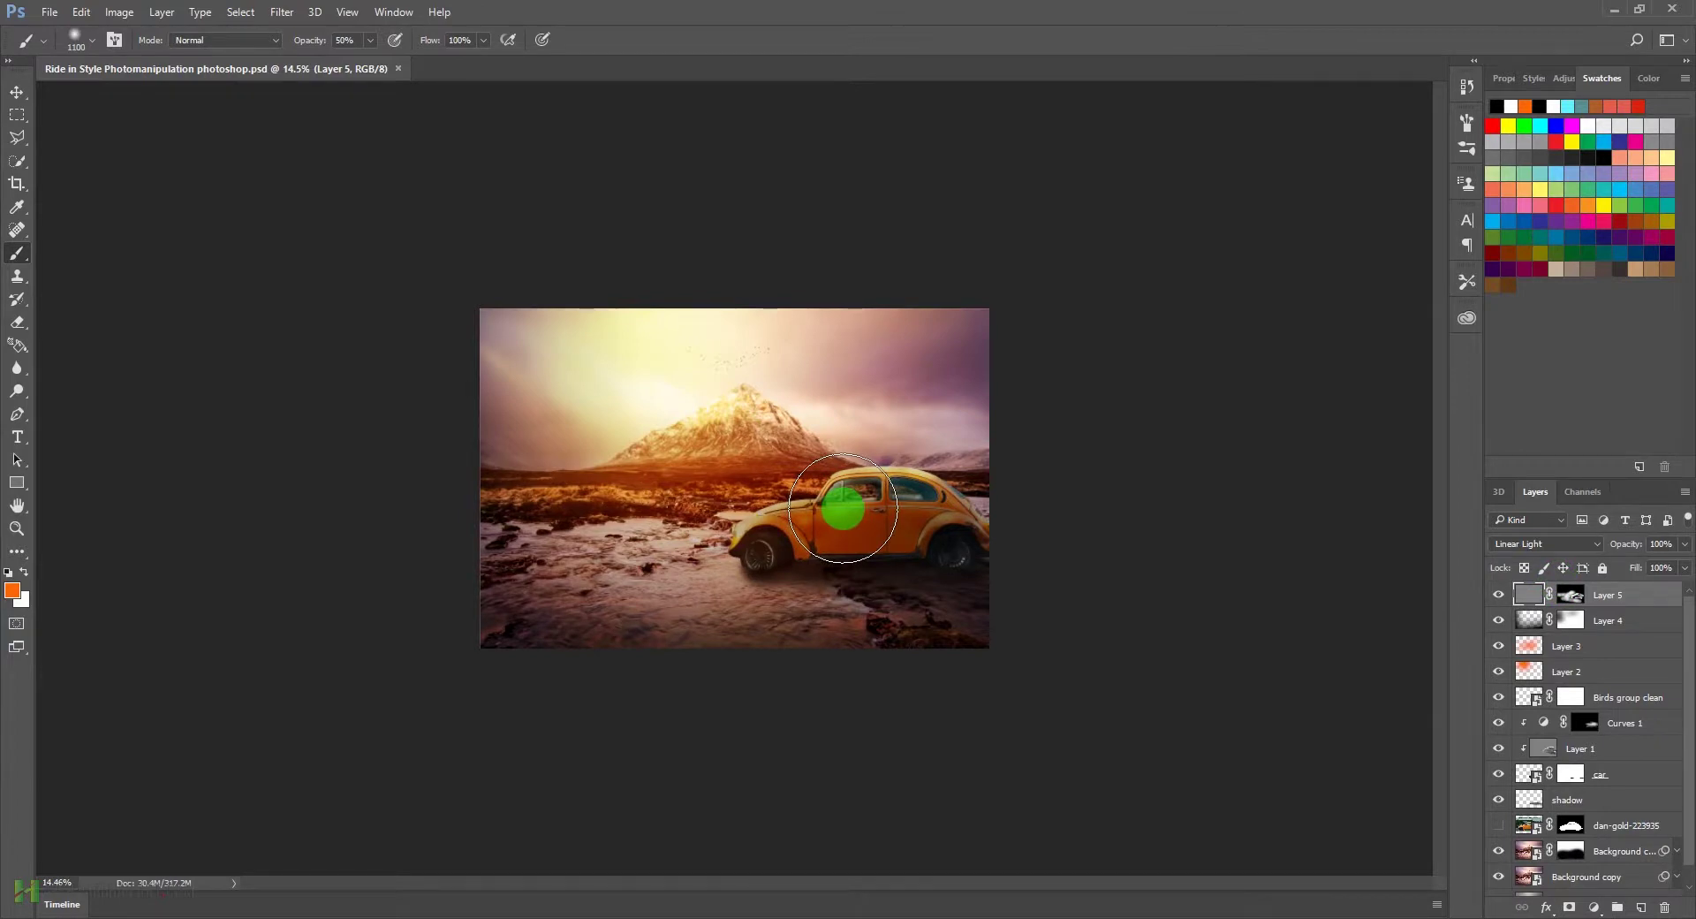
Step: Add a Photo Filter adjustment layer above Layer 5 and set its filter to Red
{"action": "left_click", "coordinate": [1565, 79]}
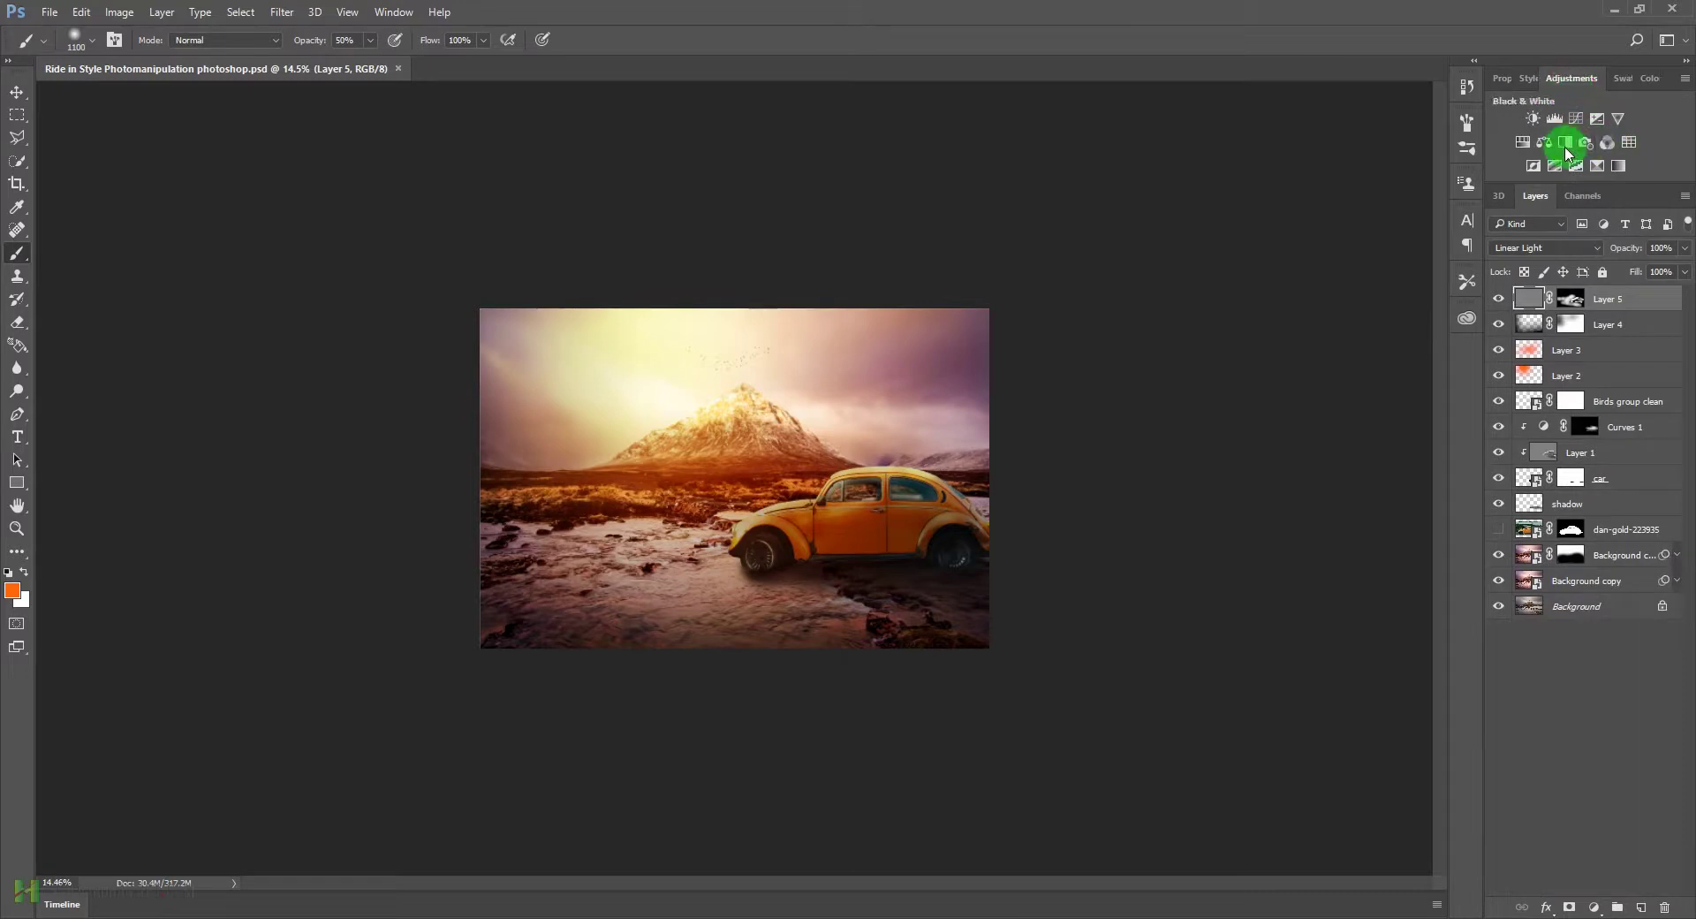
{"action": "left_click", "coordinate": [1587, 142]}
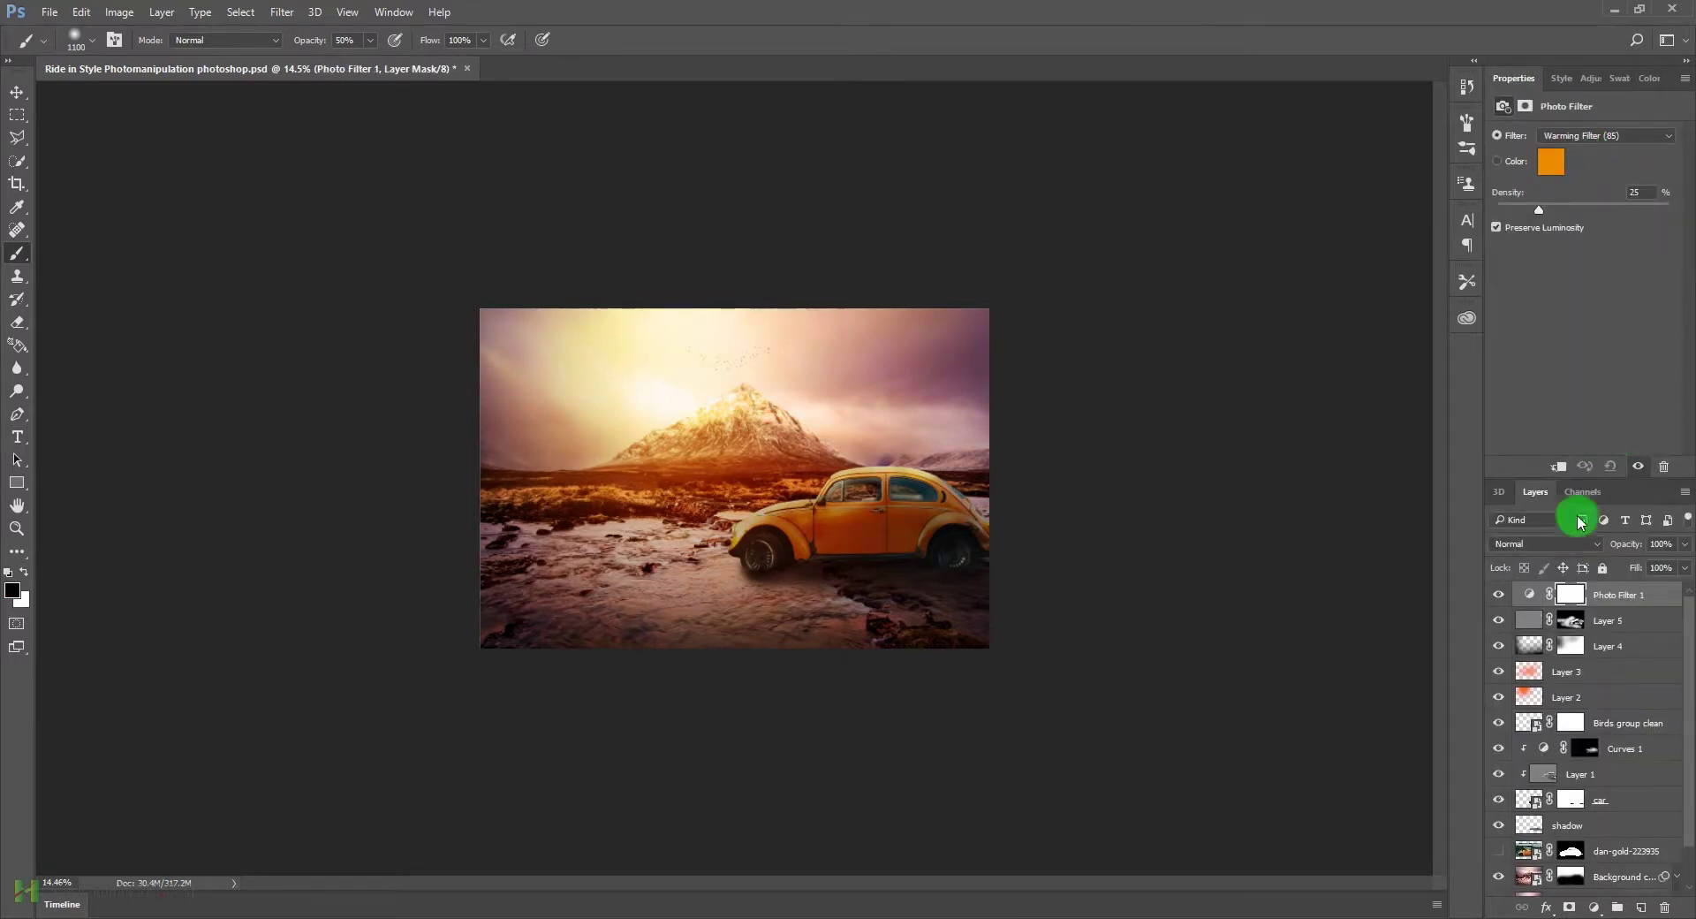
{"action": "left_click", "coordinate": [1611, 137]}
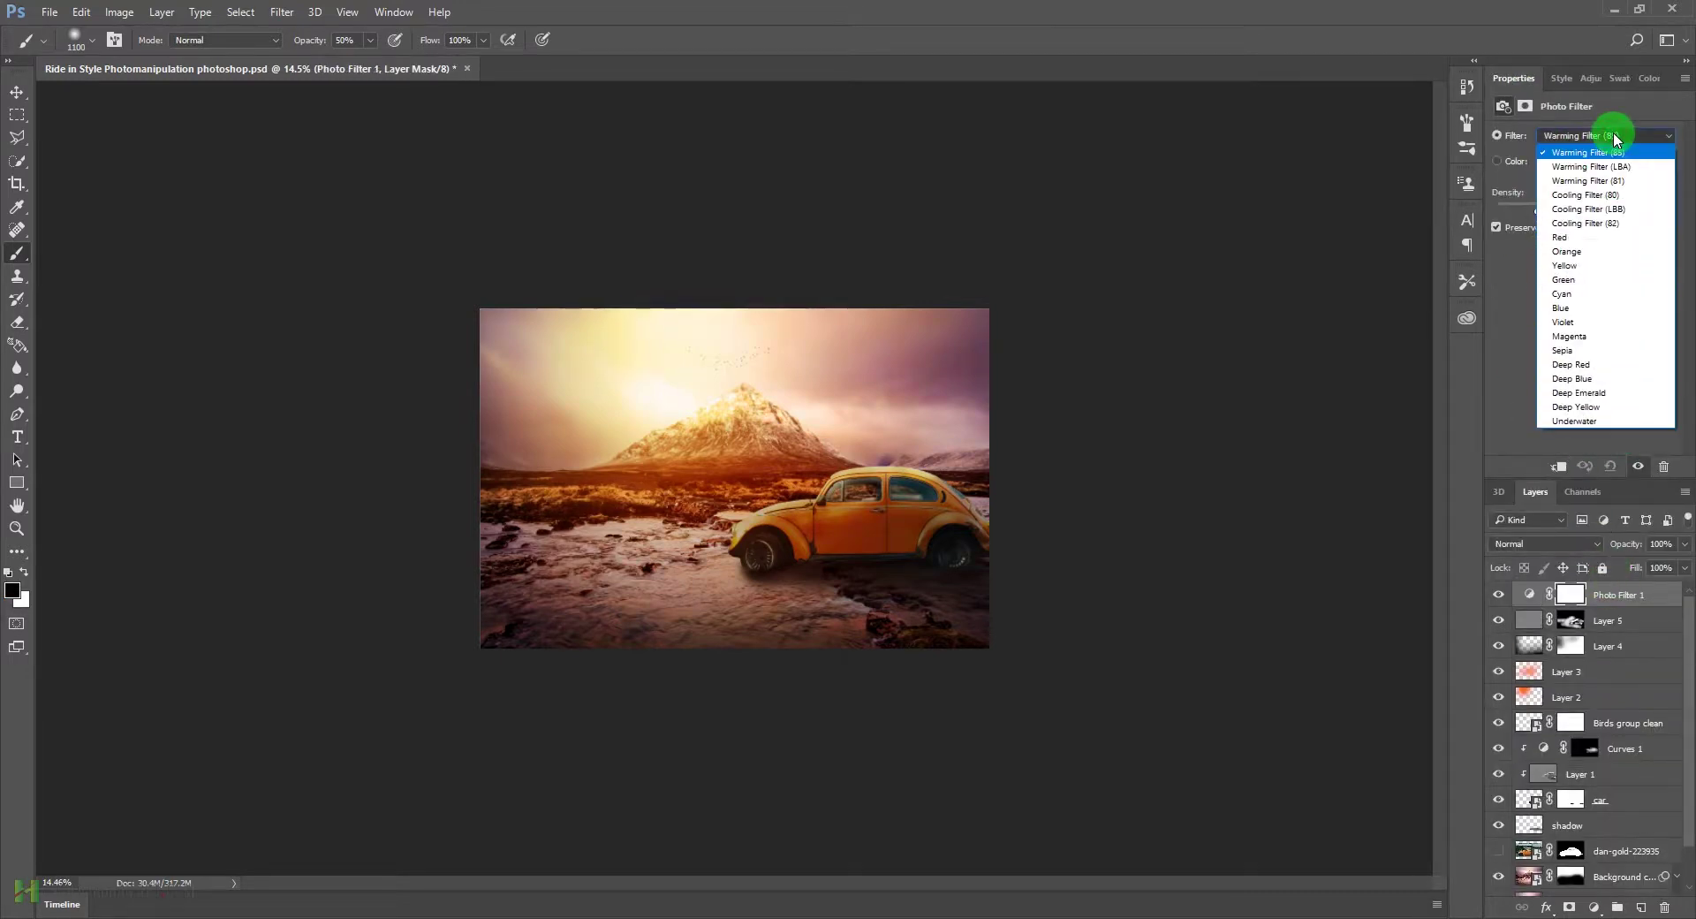
{"action": "left_click", "coordinate": [1592, 166]}
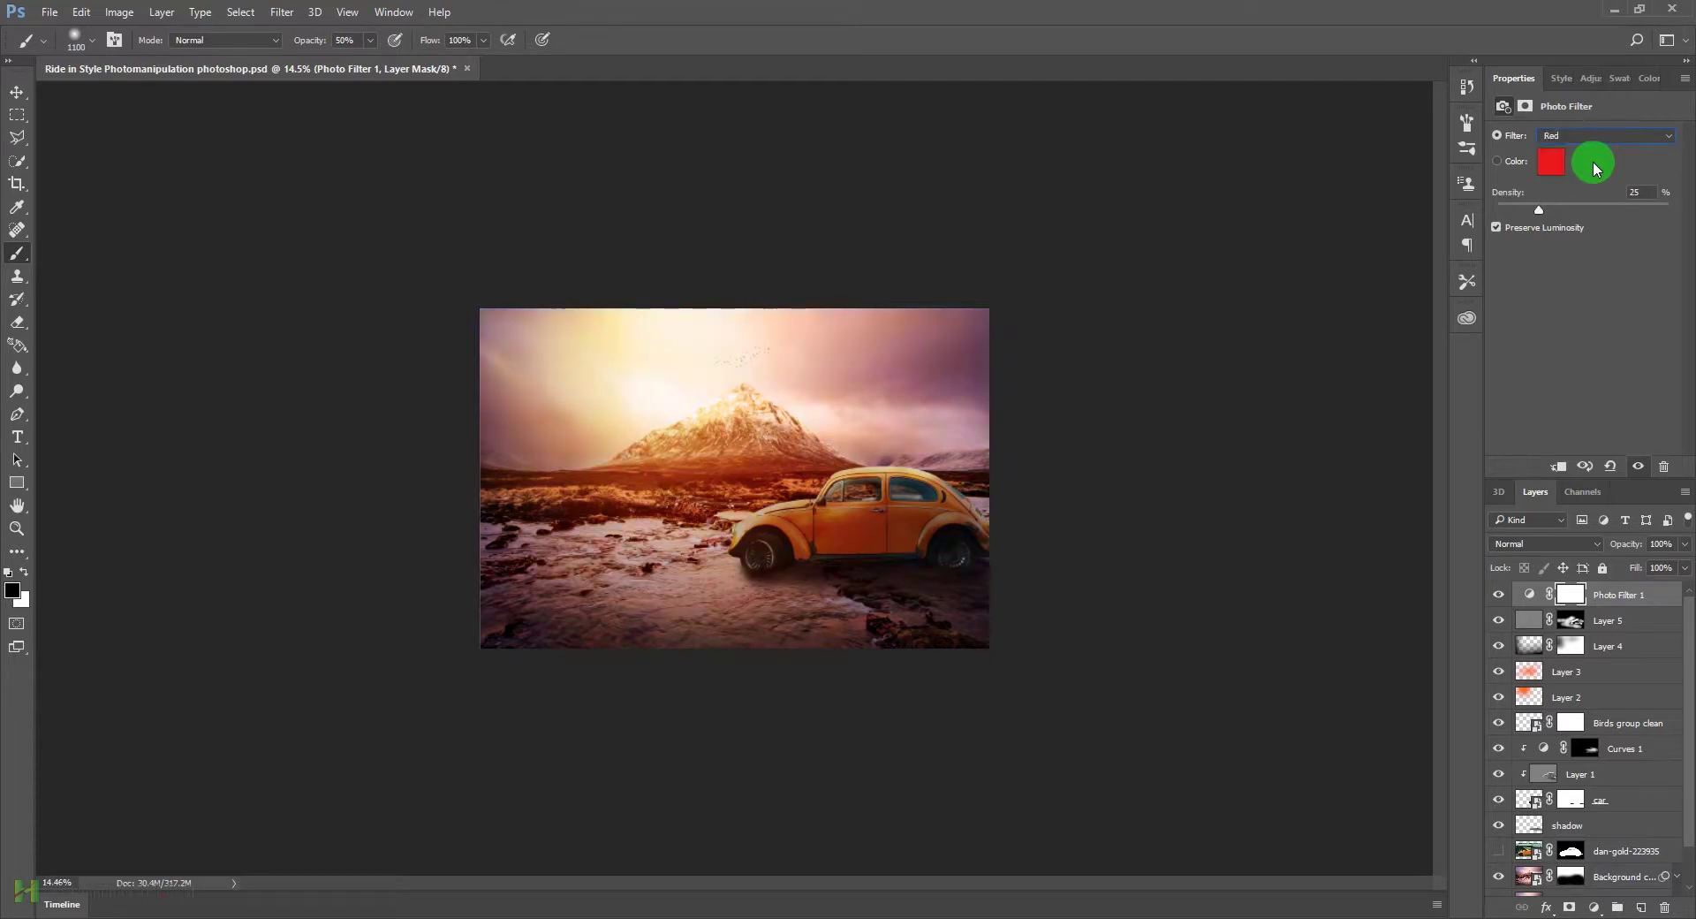
{"action": "key", "text": "Down"}
{"action": "key", "text": "Down"}
{"action": "key", "text": "Down"}
Step: Set the Photo Filter's density to 29% and toggle the layer's visibility to compare the tint
{"action": "left_click_drag", "start_coordinate": [1540, 208], "coordinate": [1566, 209]}
{"action": "left_click_drag", "start_coordinate": [1028, 522], "coordinate": [1537, 210]}
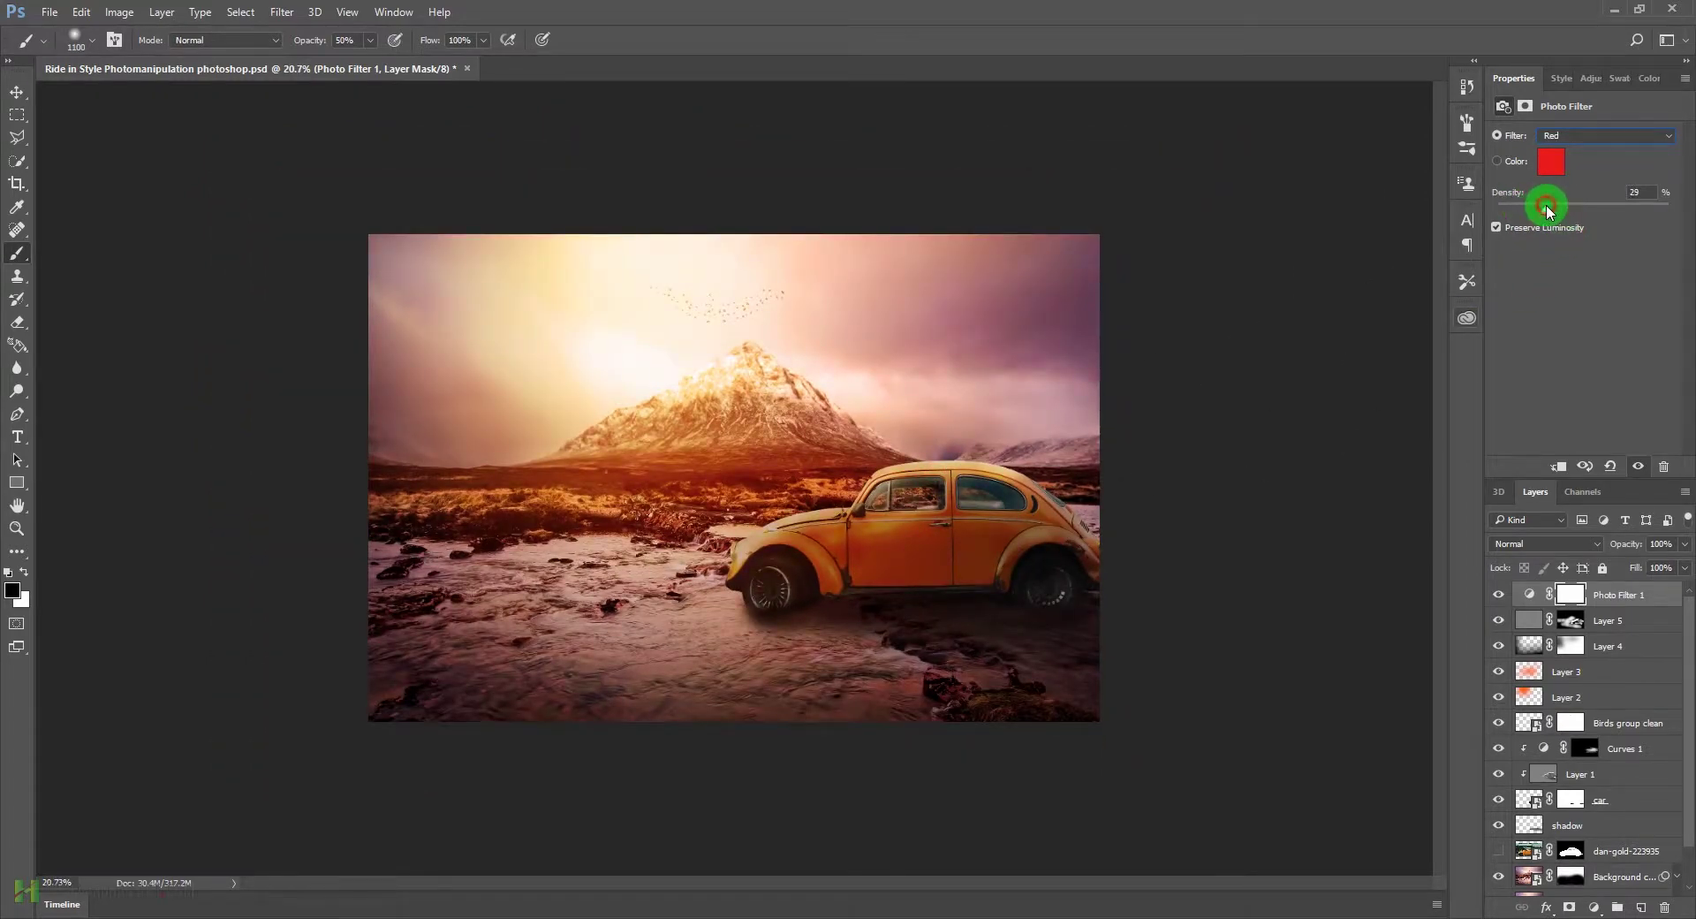
{"action": "left_click", "coordinate": [1496, 594]}
{"action": "left_click", "coordinate": [1493, 596]}
{"action": "left_click", "coordinate": [1492, 597]}
{"action": "left_click", "coordinate": [1492, 597]}
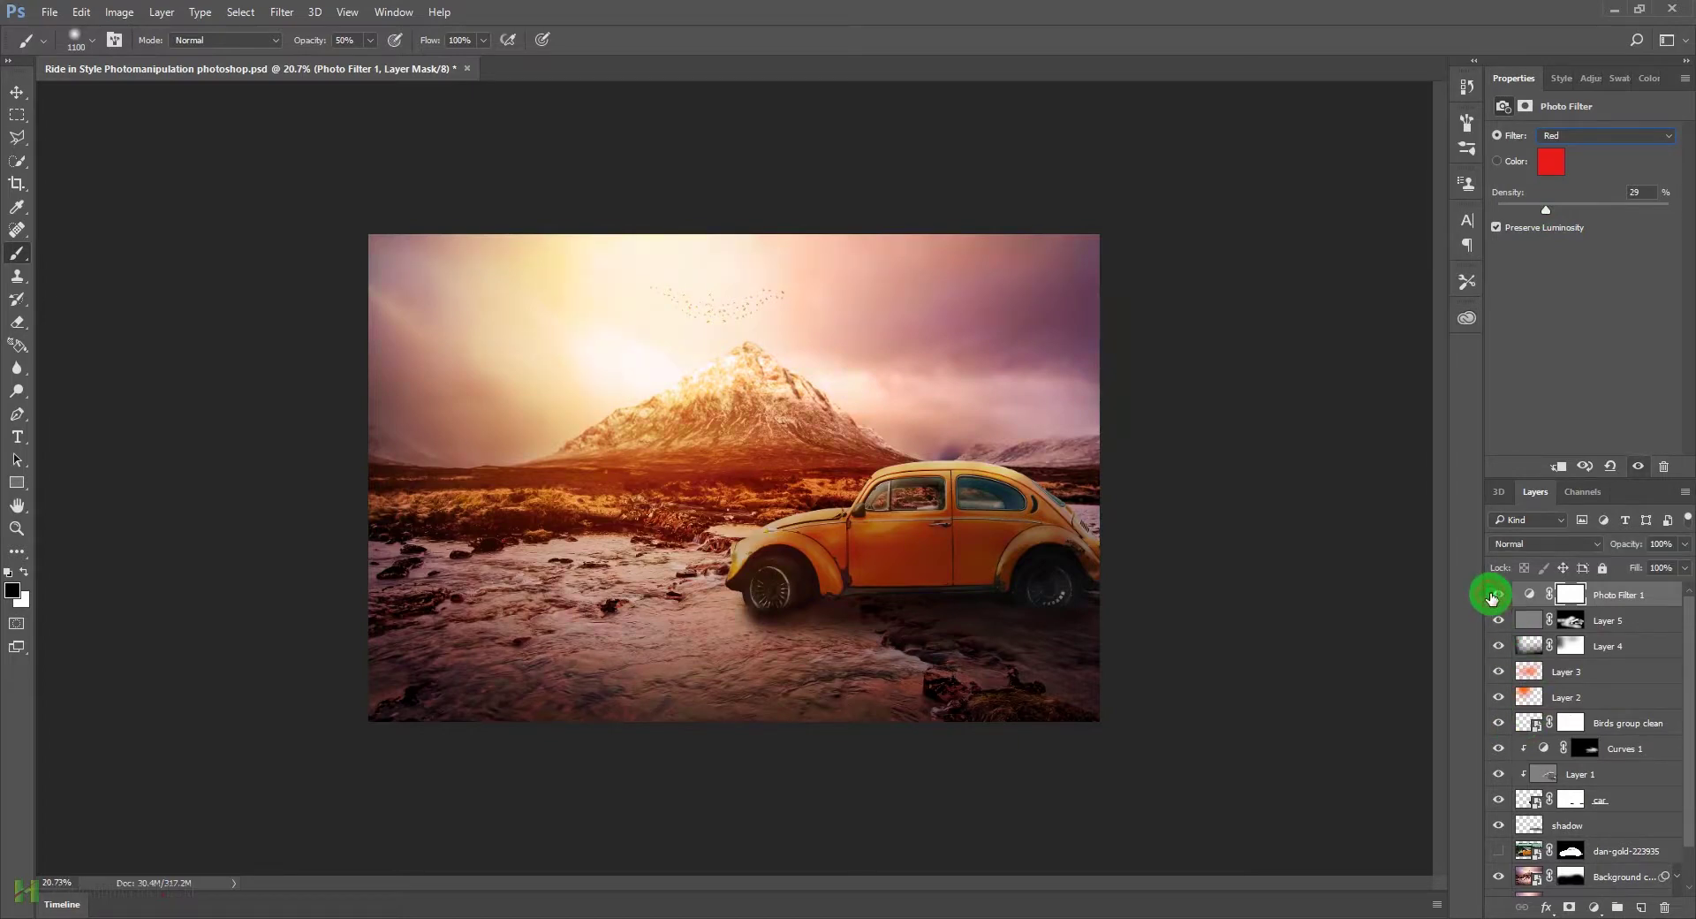
Step: Add a Color Balance adjustment layer above the Photo Filter and set midtones to cyan-red +6, magenta-green +1 and yellow-blue +31
{"action": "left_click", "coordinate": [1573, 81]}
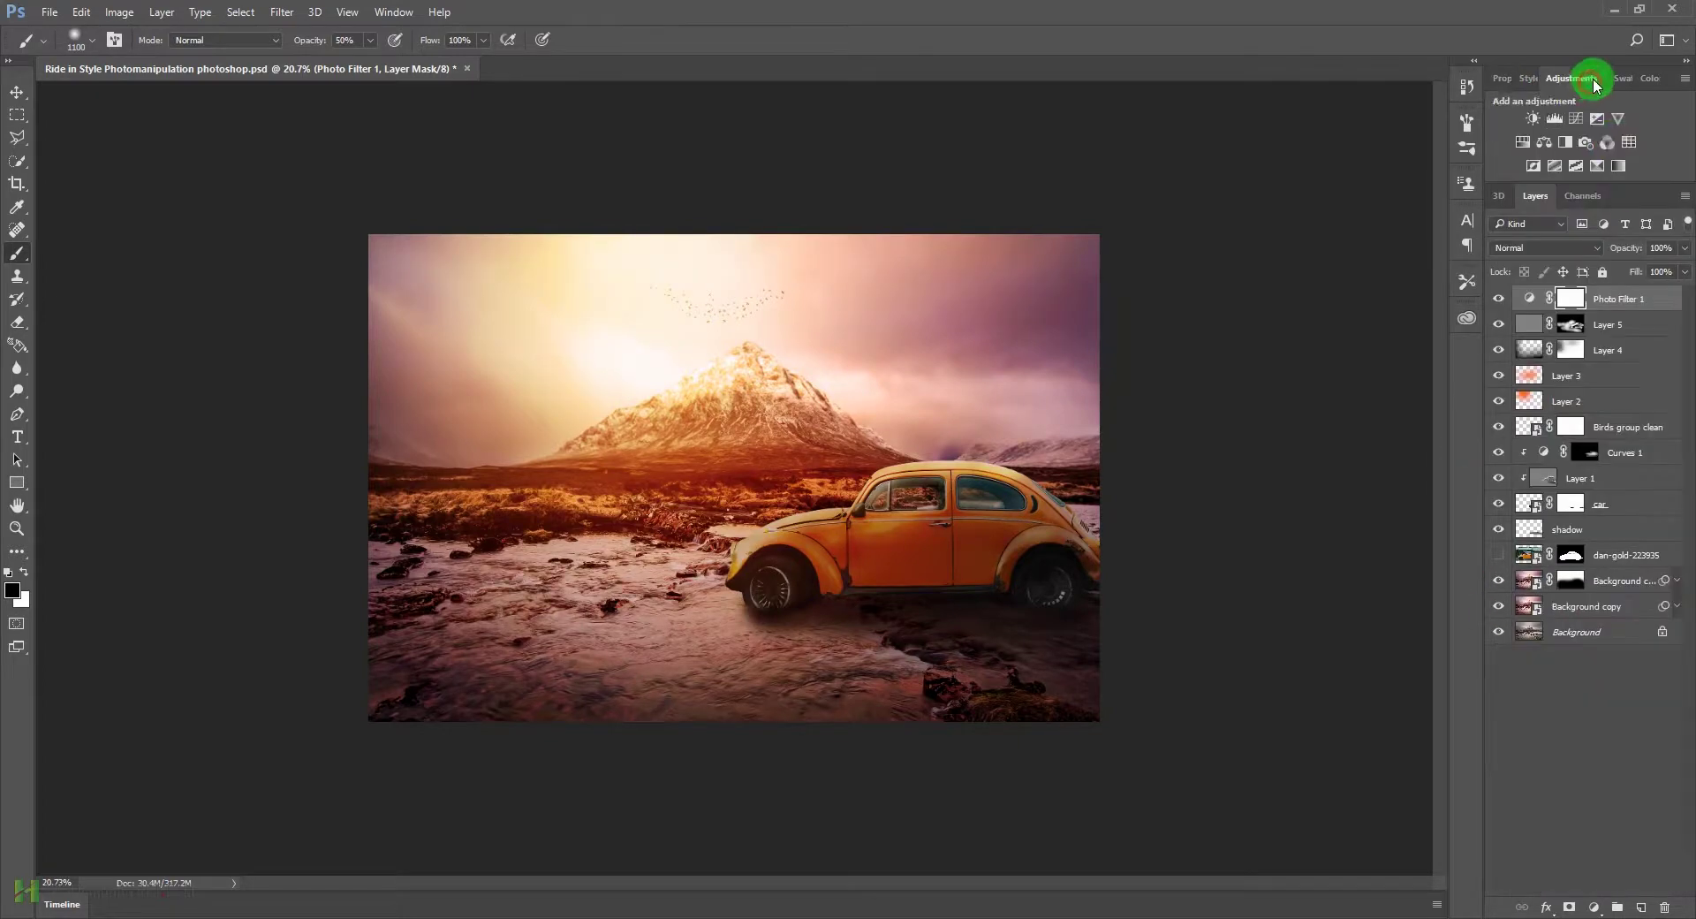
{"action": "left_click", "coordinate": [1543, 144]}
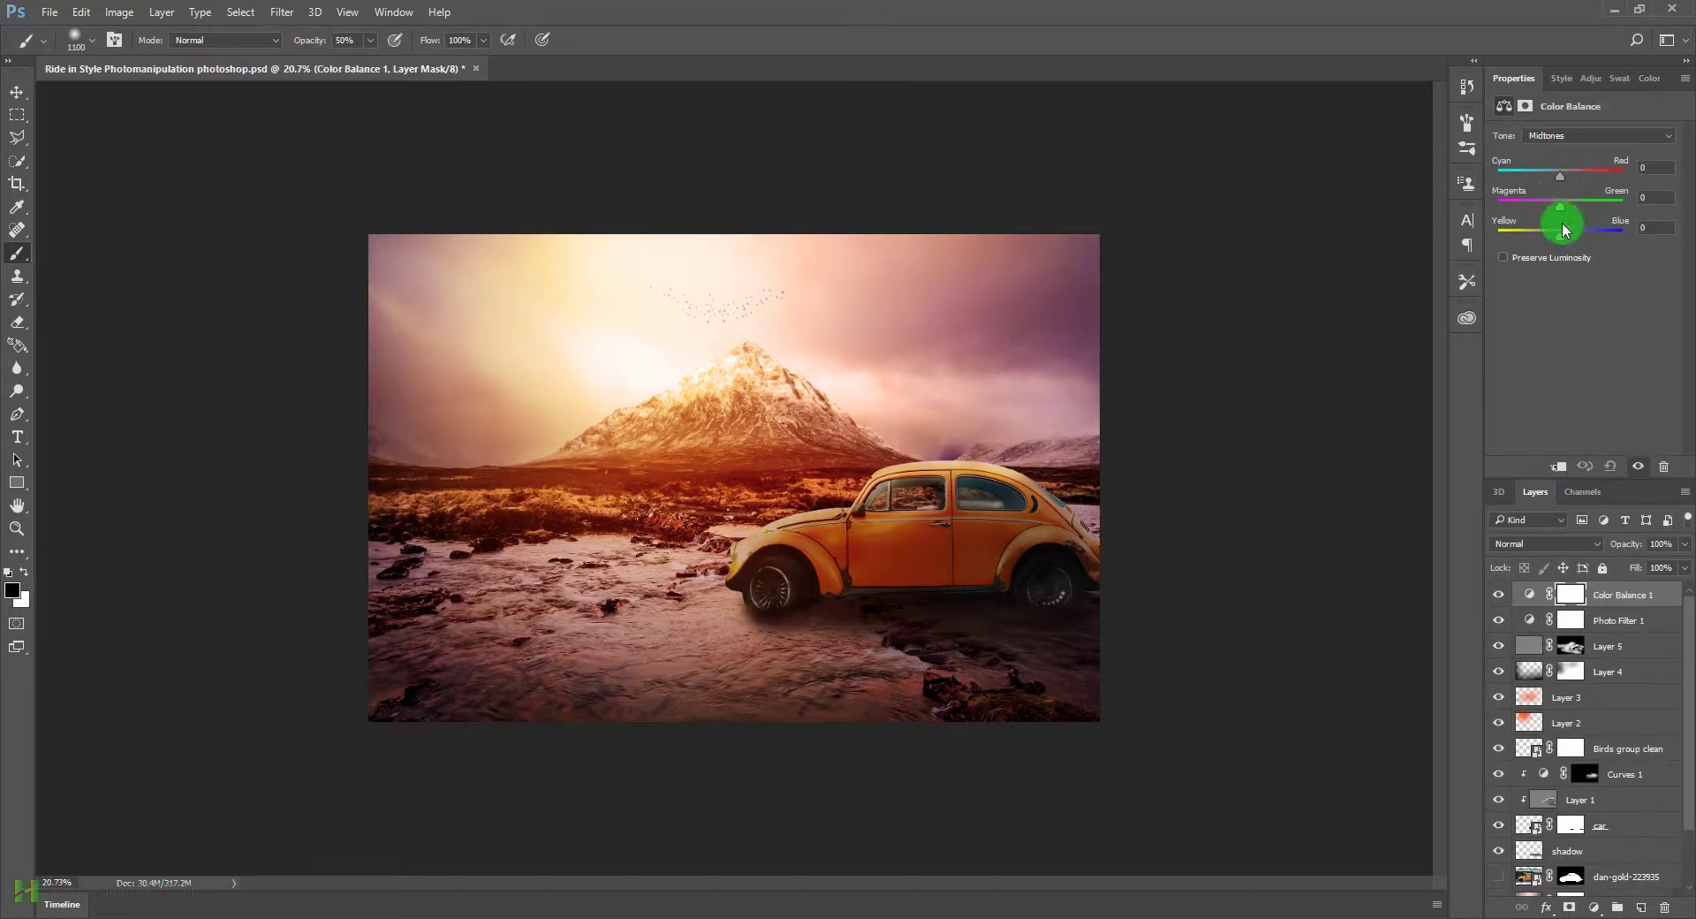
{"action": "left_click_drag", "start_coordinate": [1556, 181], "coordinate": [1561, 181]}
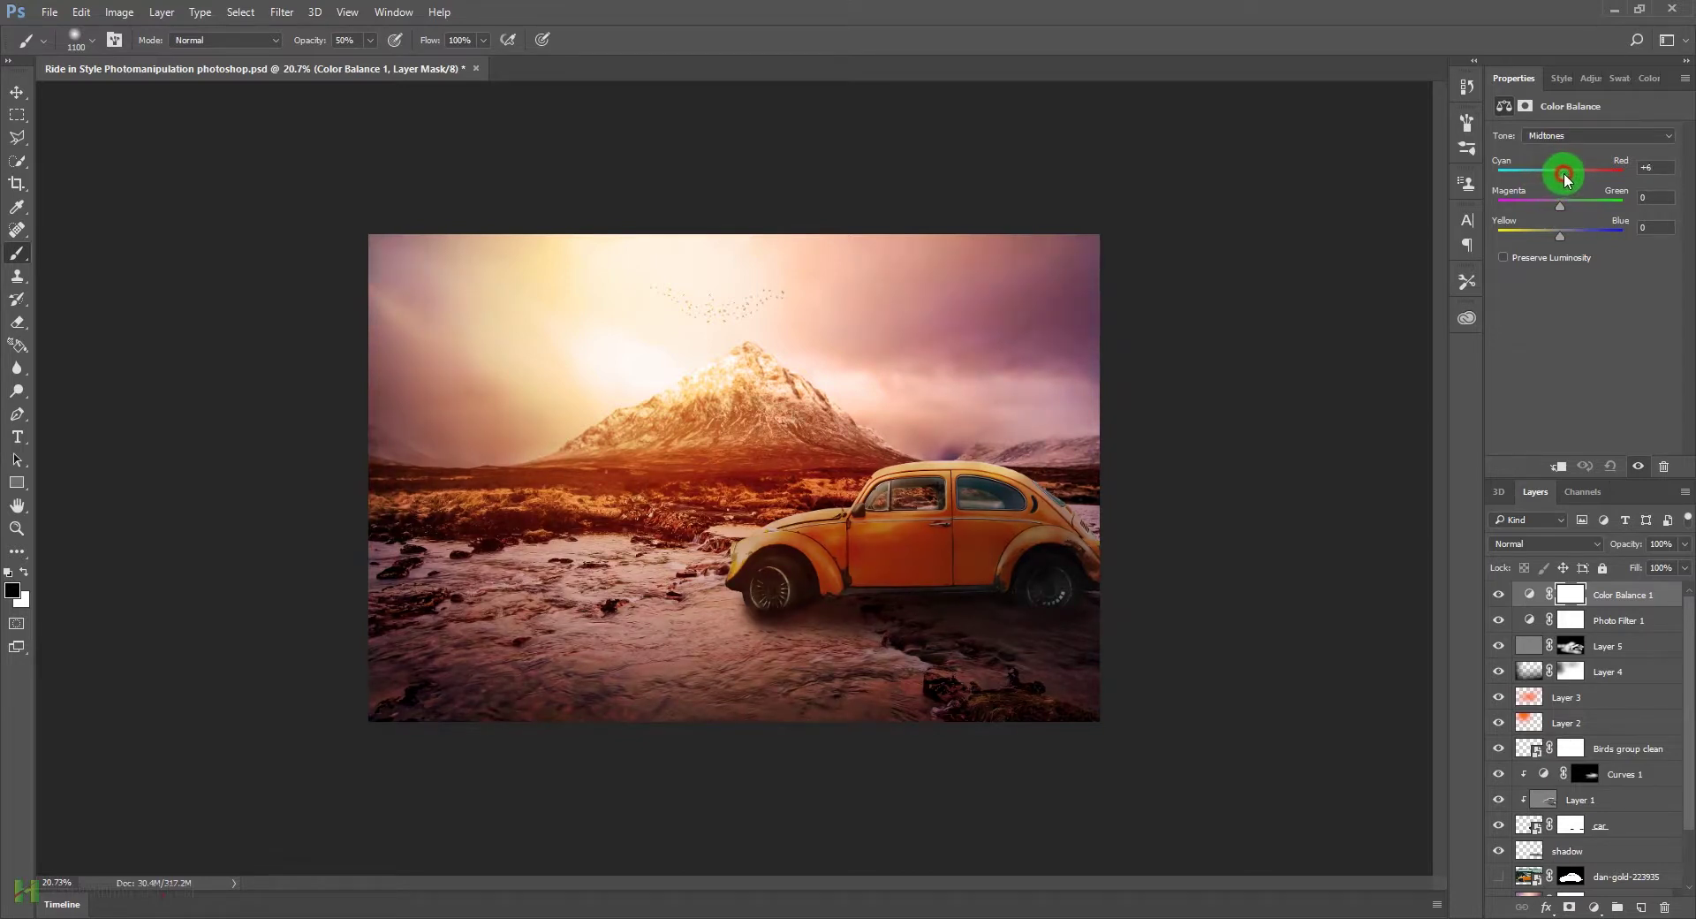
{"action": "left_click_drag", "start_coordinate": [1561, 208], "coordinate": [1563, 207]}
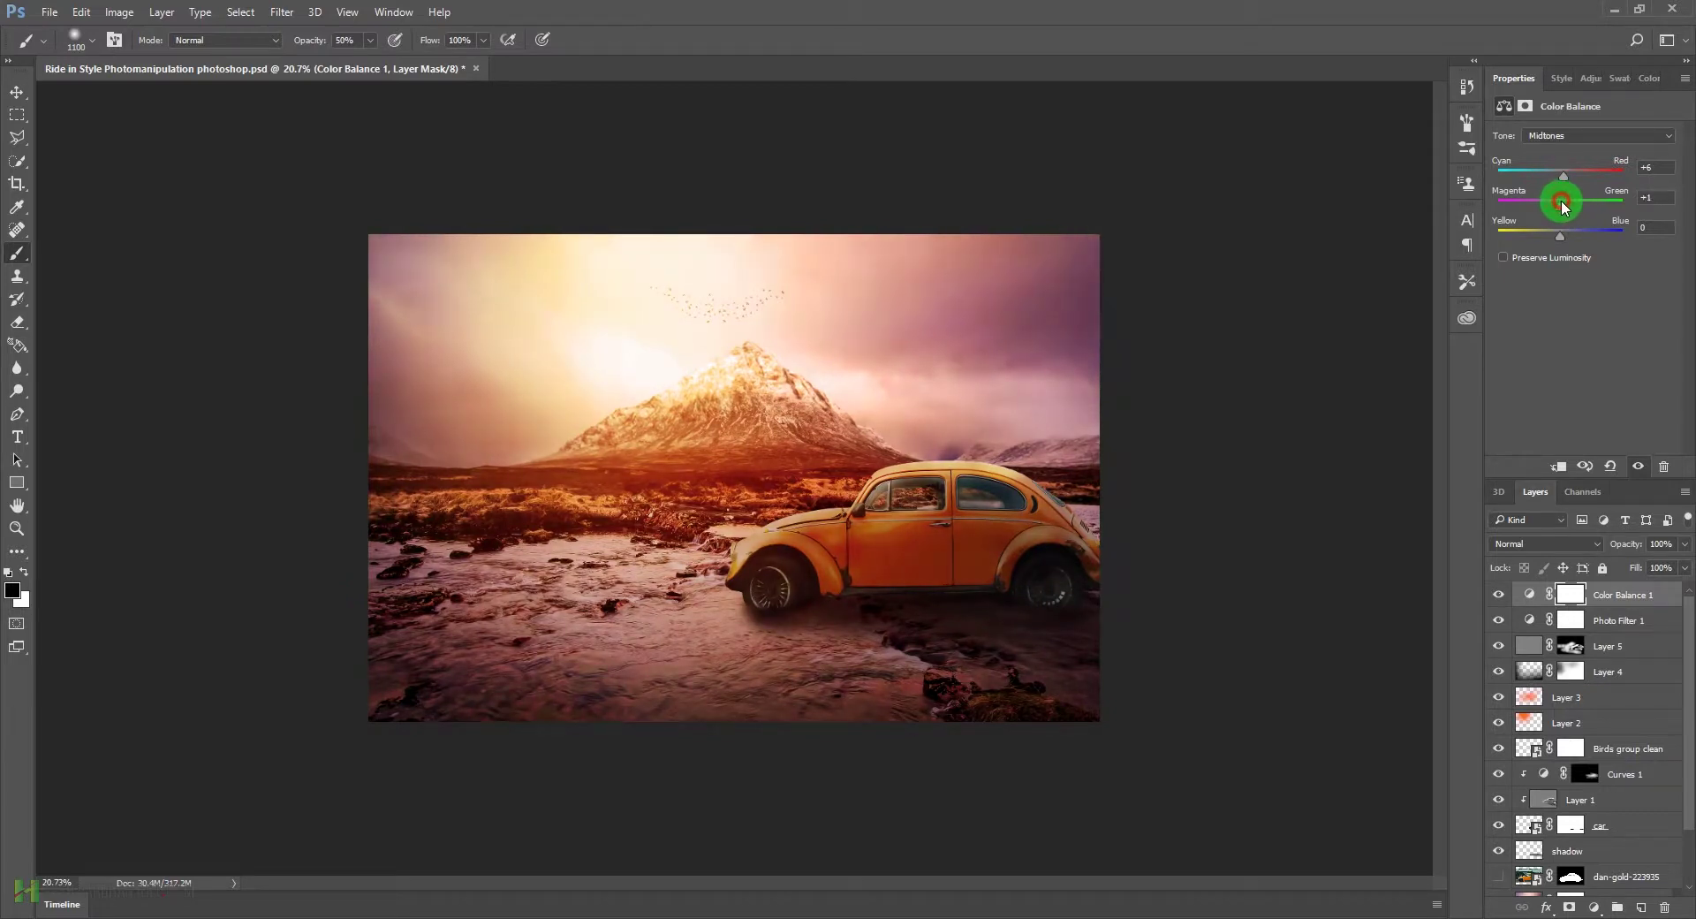
{"action": "mouse_move", "coordinate": [1562, 236]}
{"action": "left_mouse_down"}
{"action": "mouse_move", "coordinate": [1539, 237]}
{"action": "mouse_move", "coordinate": [1577, 237]}
{"action": "left_mouse_up"}
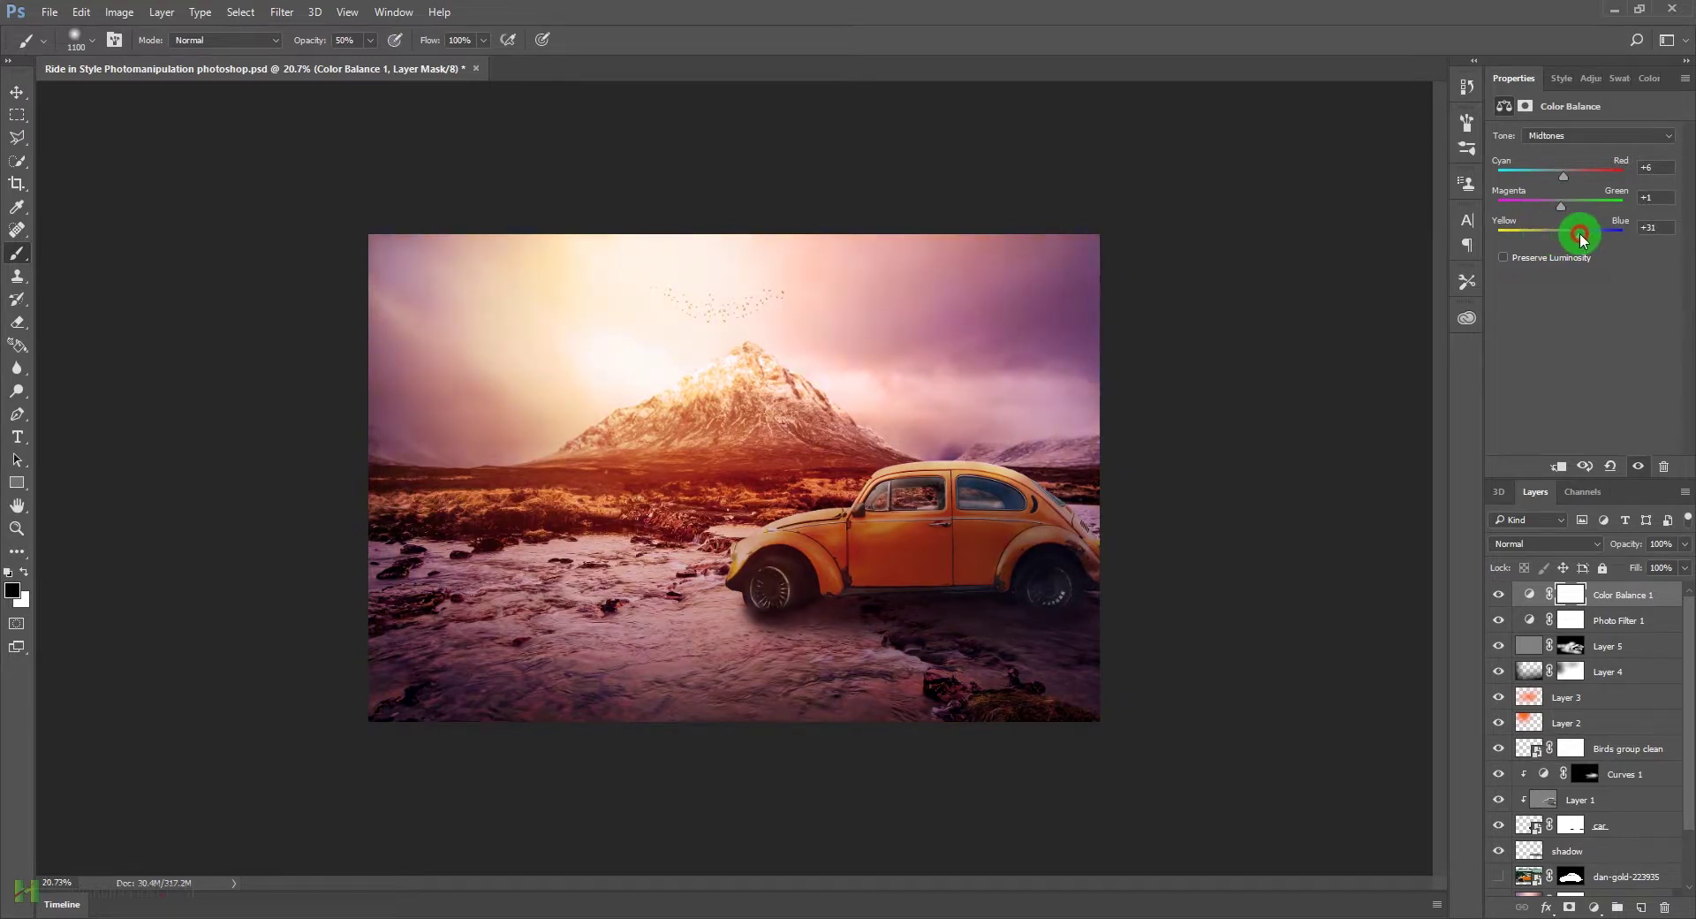
Step: Set the Color Balance shadows to cyan-red +11, magenta-green +15 and yellow-blue -6
{"action": "left_click", "coordinate": [1556, 137]}
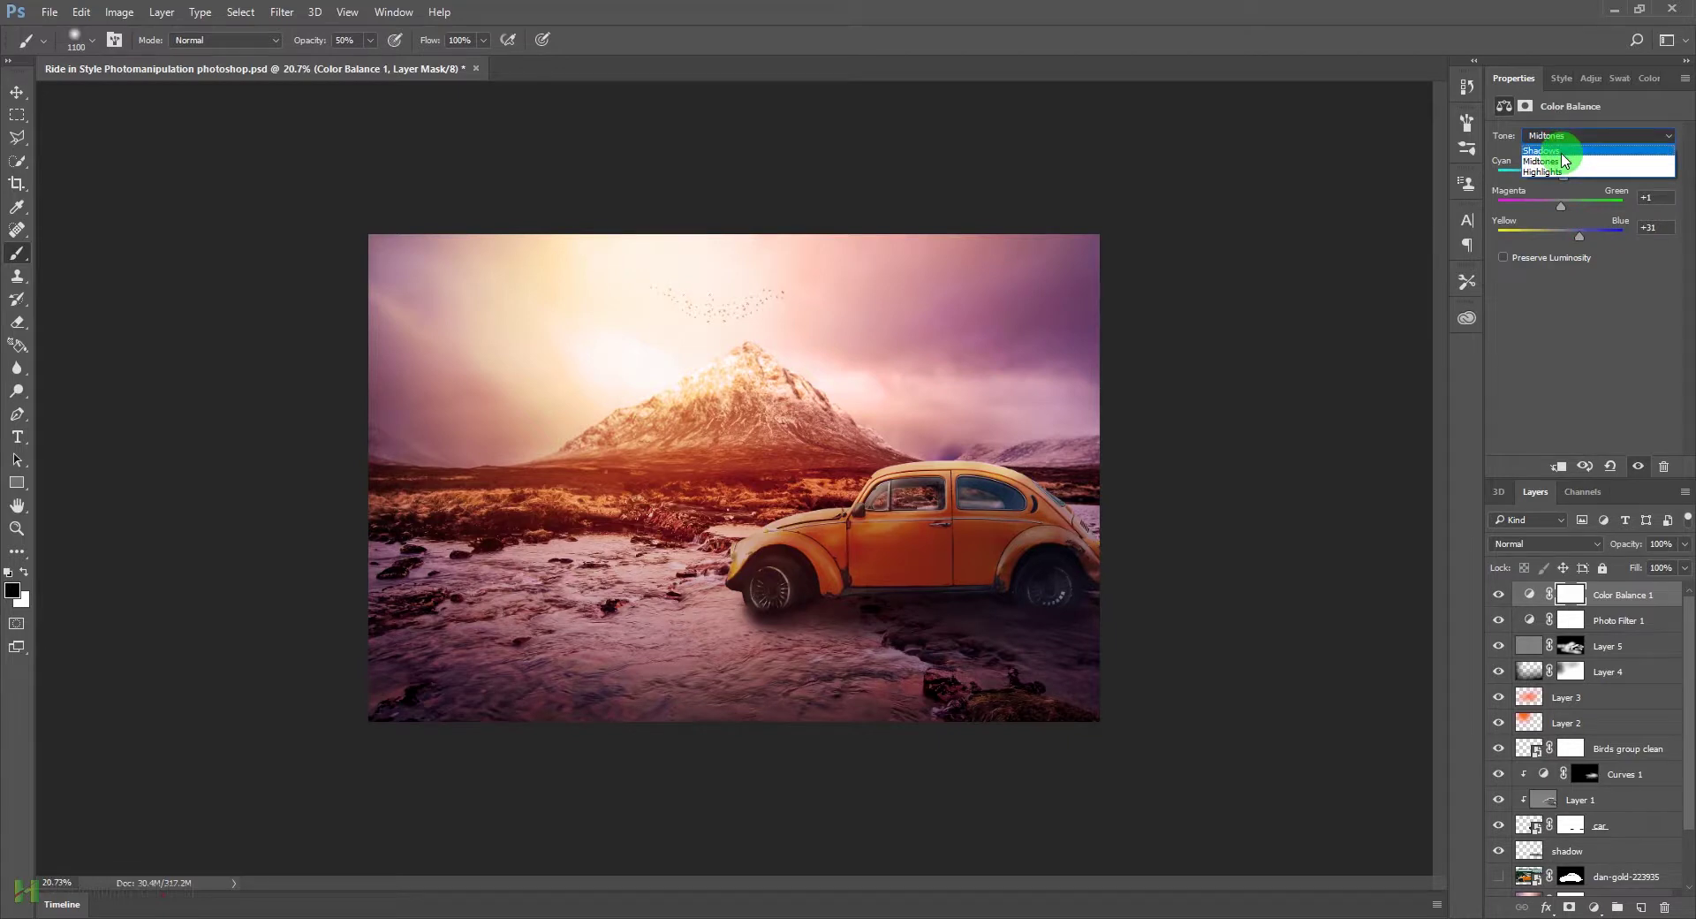
{"action": "left_click", "coordinate": [1545, 151]}
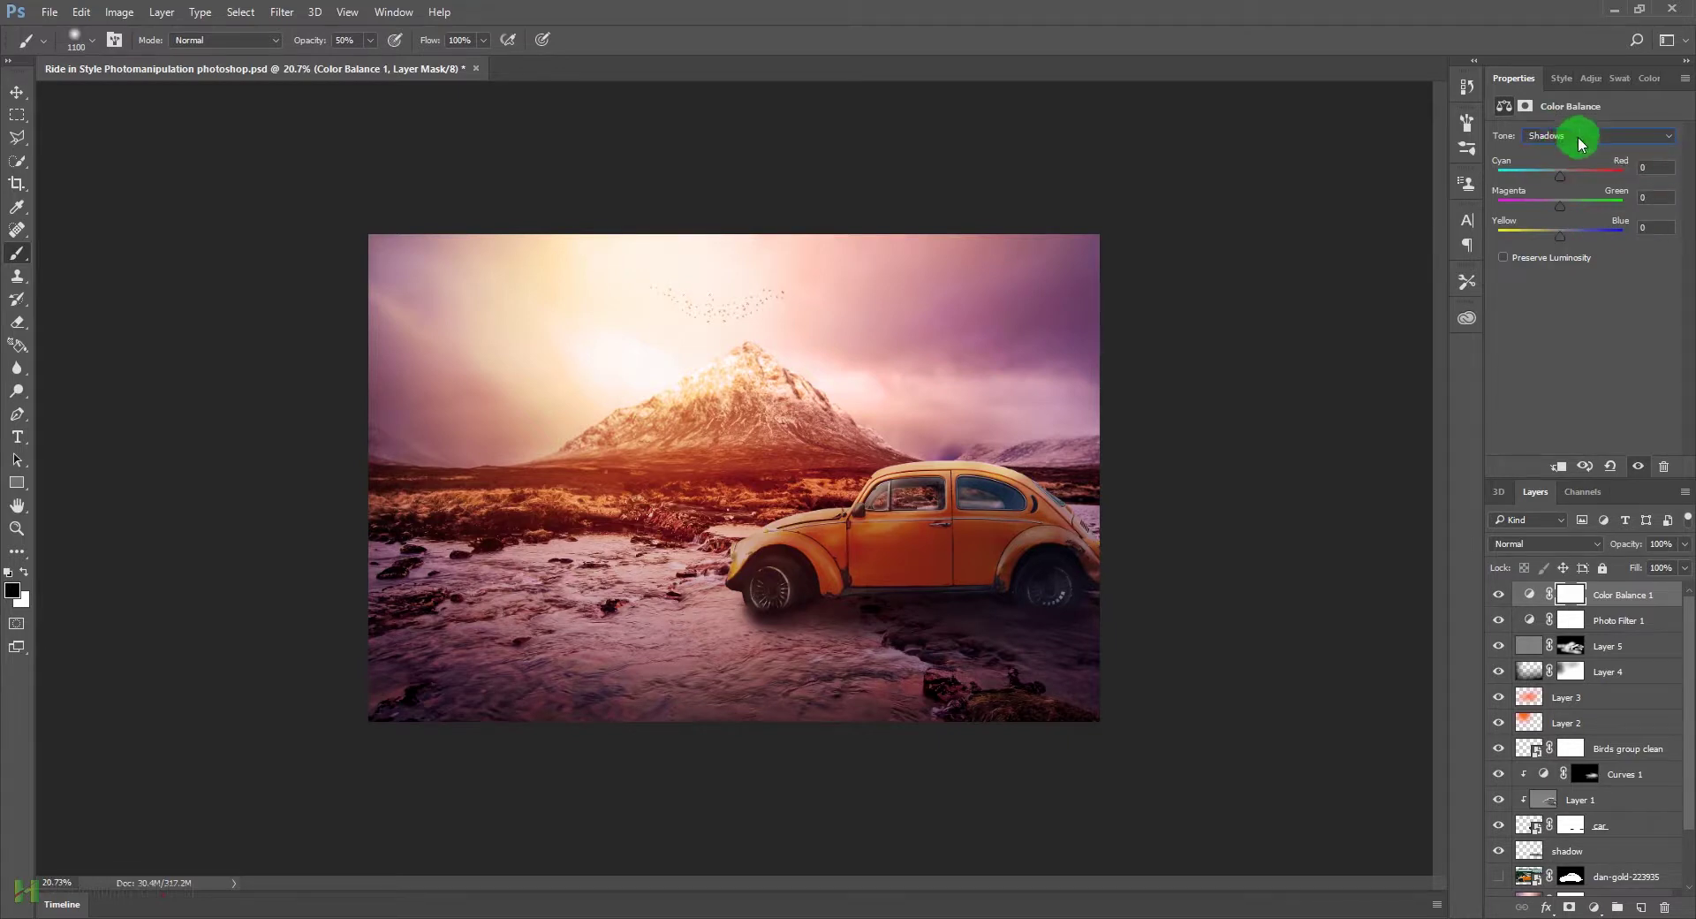
{"action": "left_click", "coordinate": [1581, 139]}
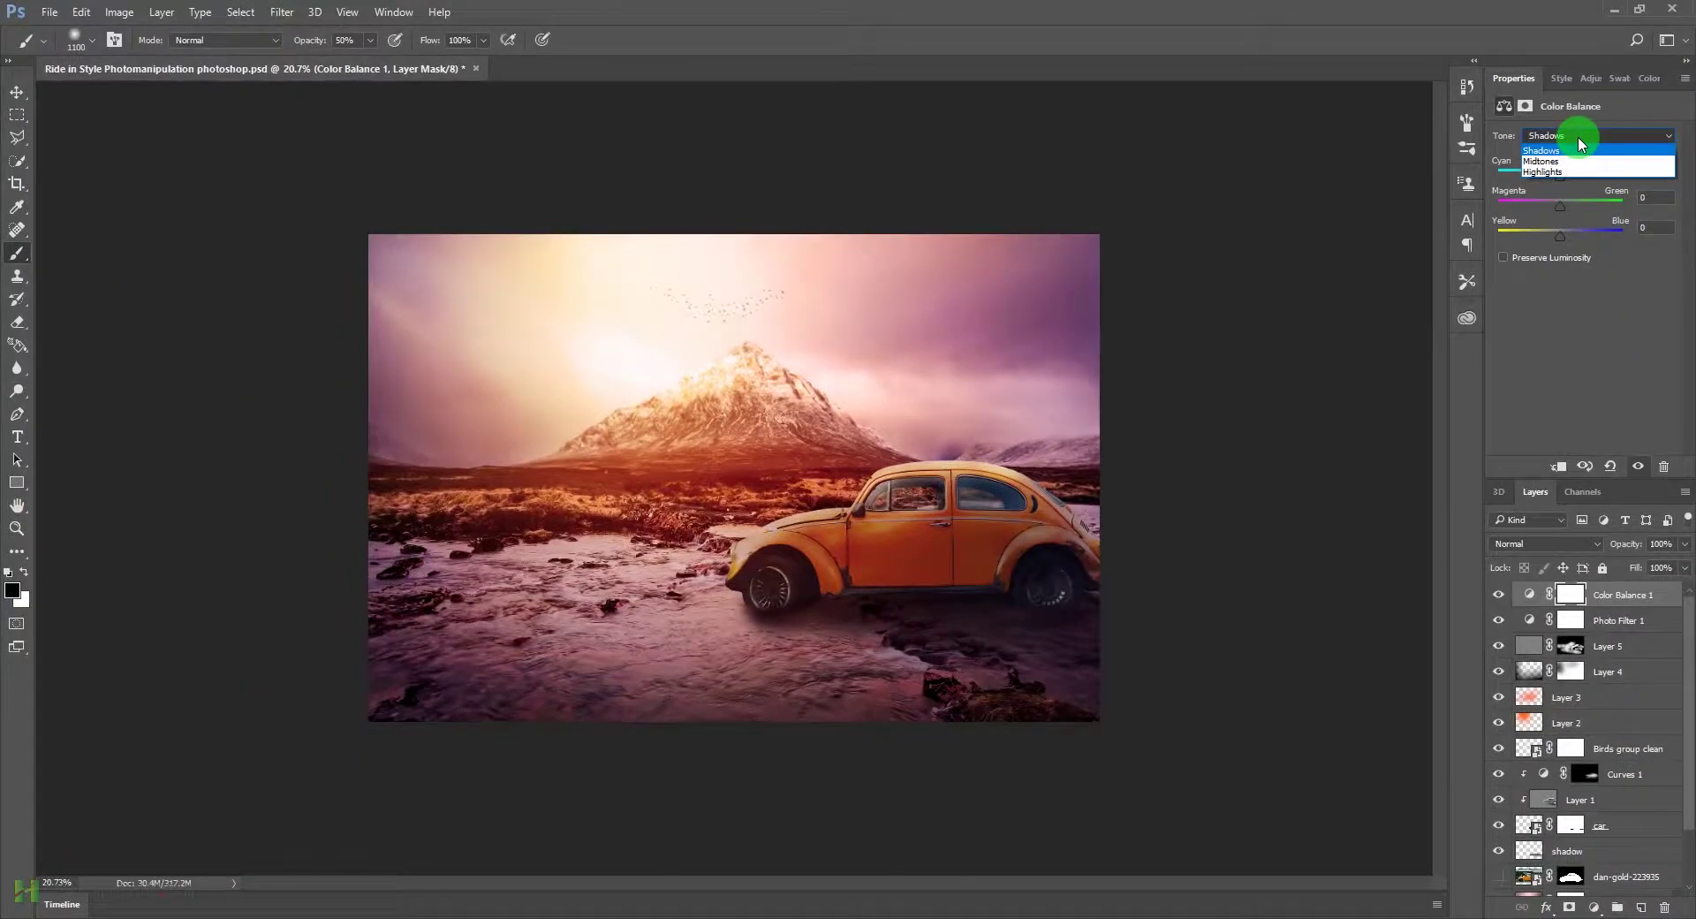
{"action": "left_click", "coordinate": [1579, 147]}
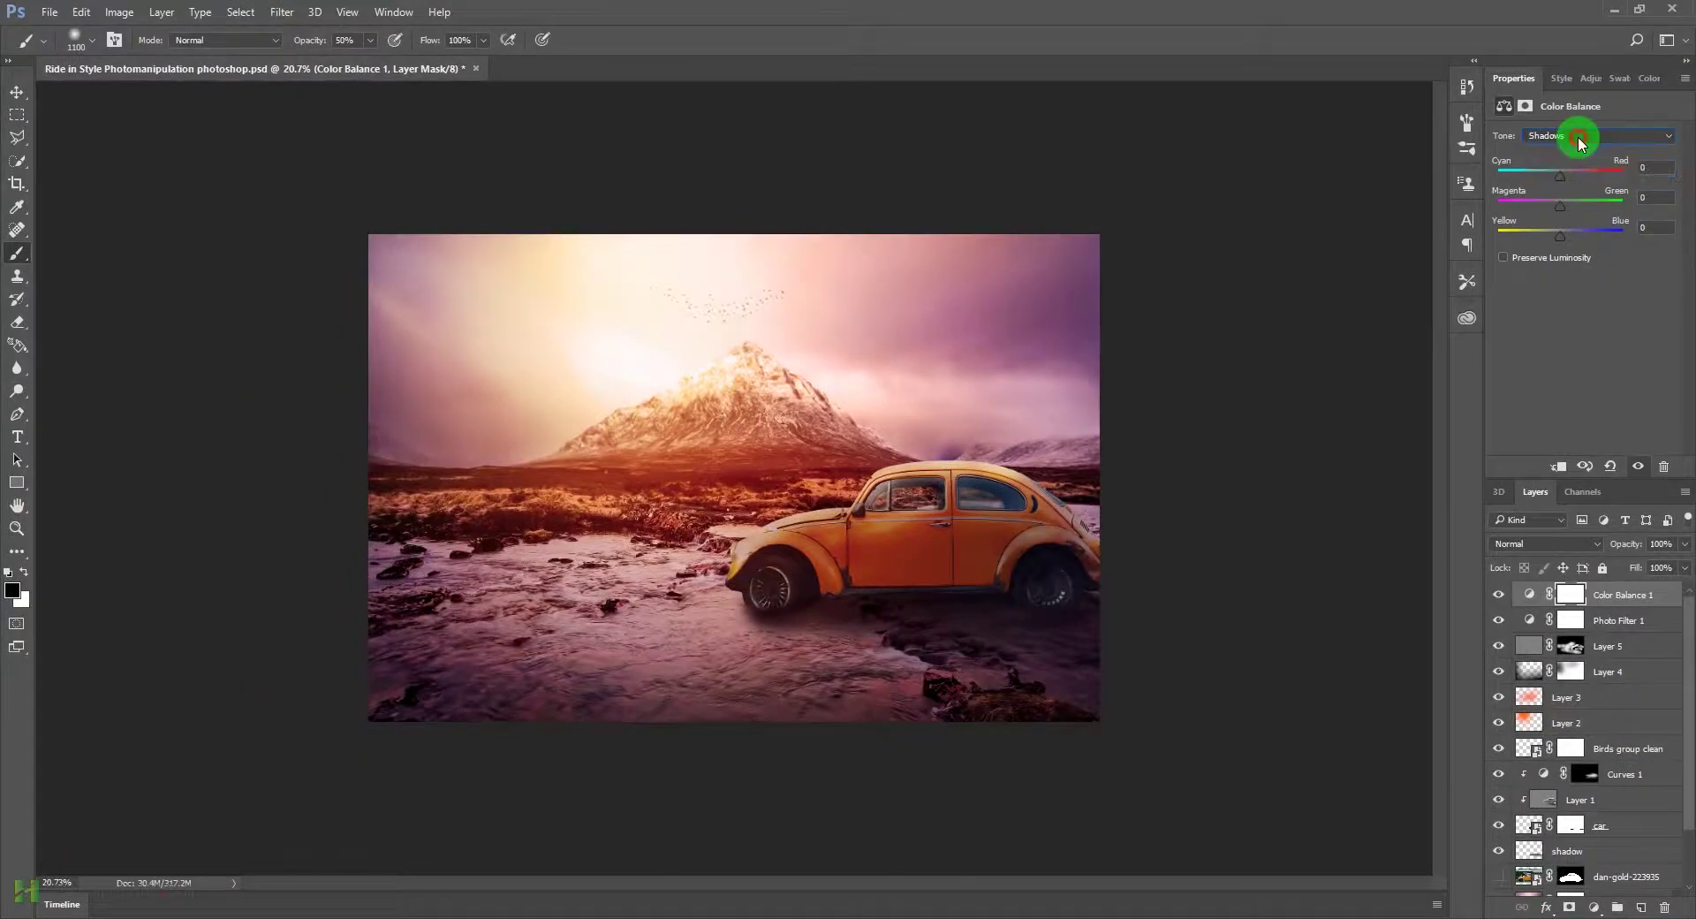
{"action": "left_click_drag", "start_coordinate": [1561, 181], "coordinate": [1566, 183]}
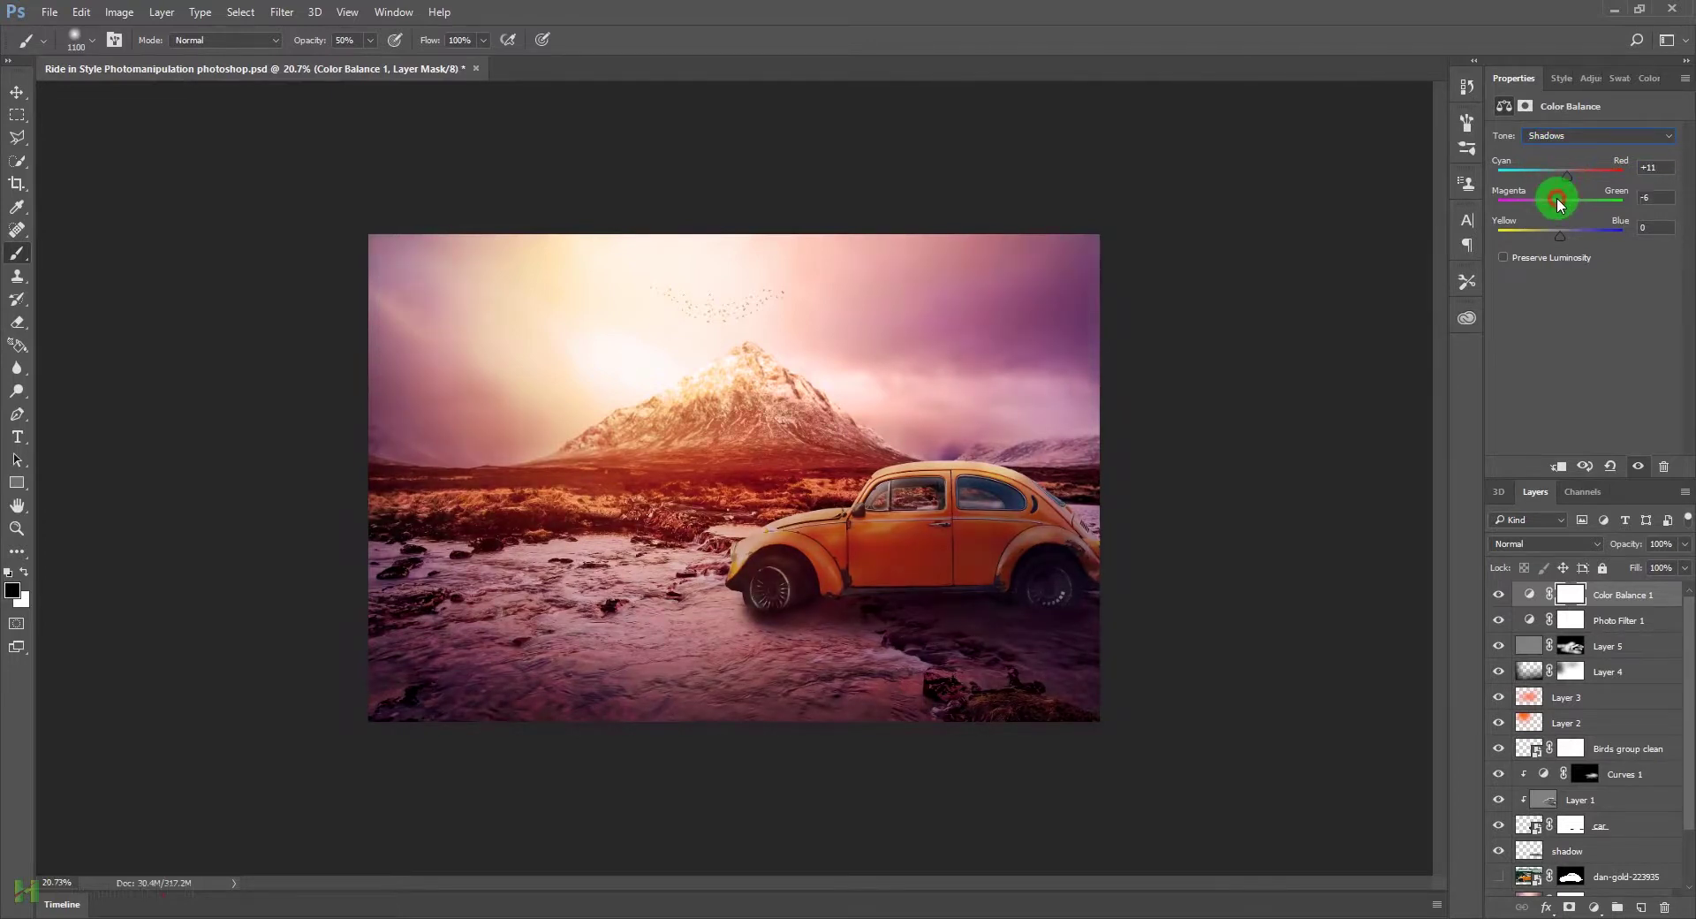
{"action": "left_click_drag", "start_coordinate": [1558, 201], "coordinate": [1574, 201]}
{"action": "left_click_drag", "start_coordinate": [1544, 237], "coordinate": [1558, 241]}
Step: Set the Color Balance highlights to cyan-red -4, magenta-green -11 and yellow-blue +23
{"action": "left_click", "coordinate": [1572, 135]}
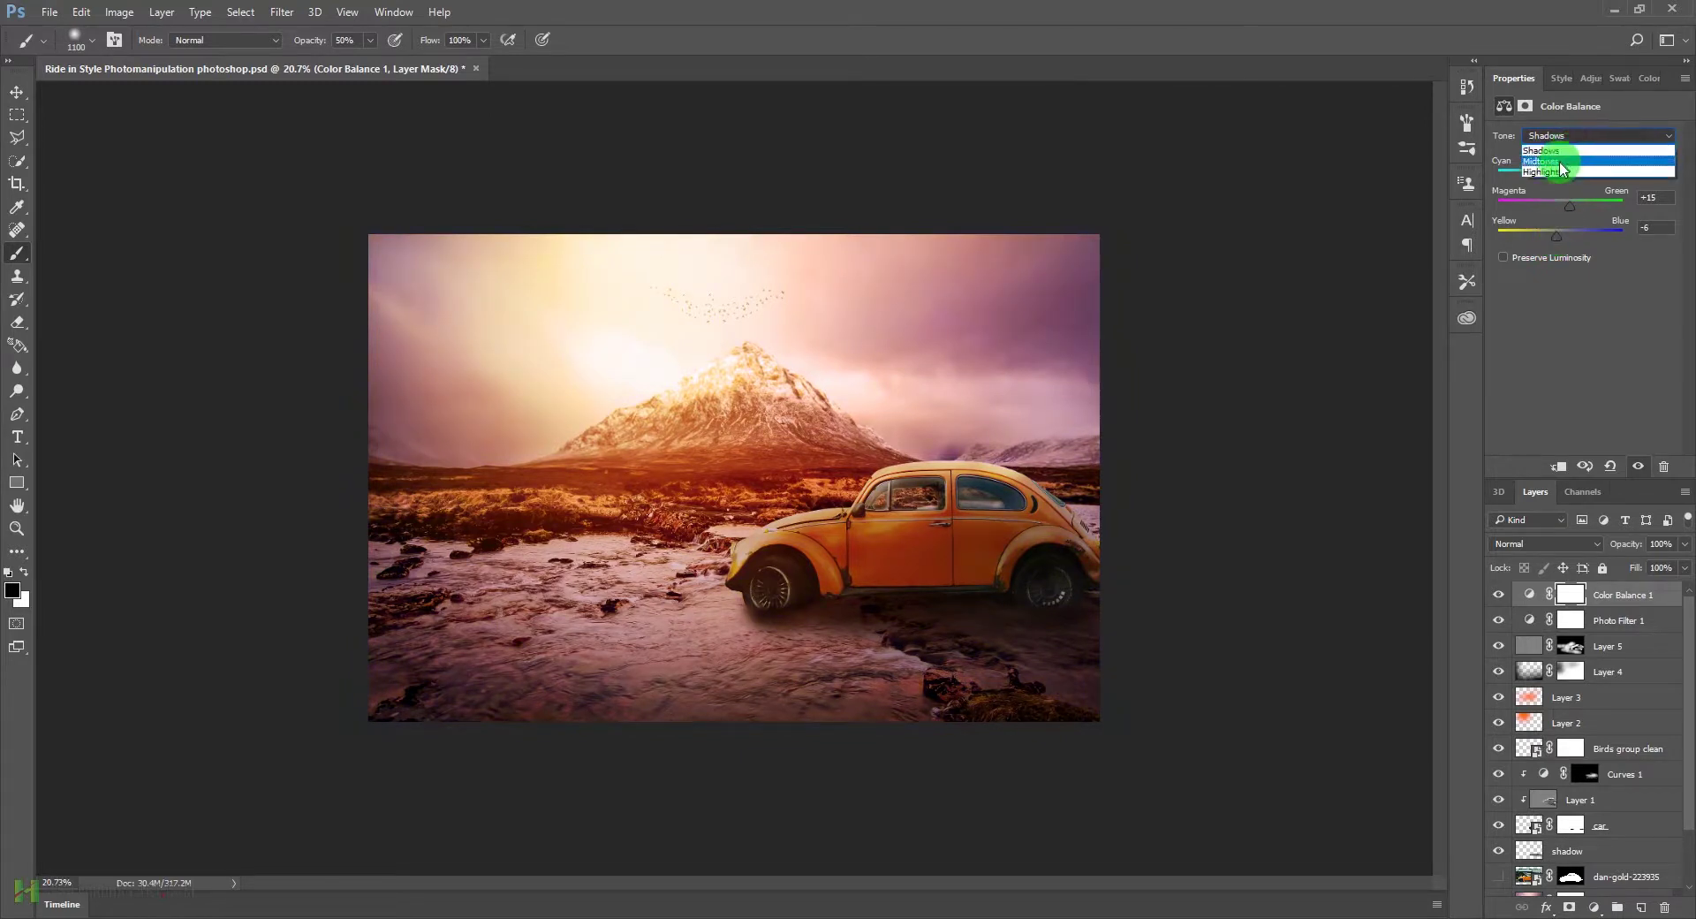
{"action": "left_click", "coordinate": [1552, 172]}
{"action": "left_click_drag", "start_coordinate": [1561, 170], "coordinate": [1573, 238]}
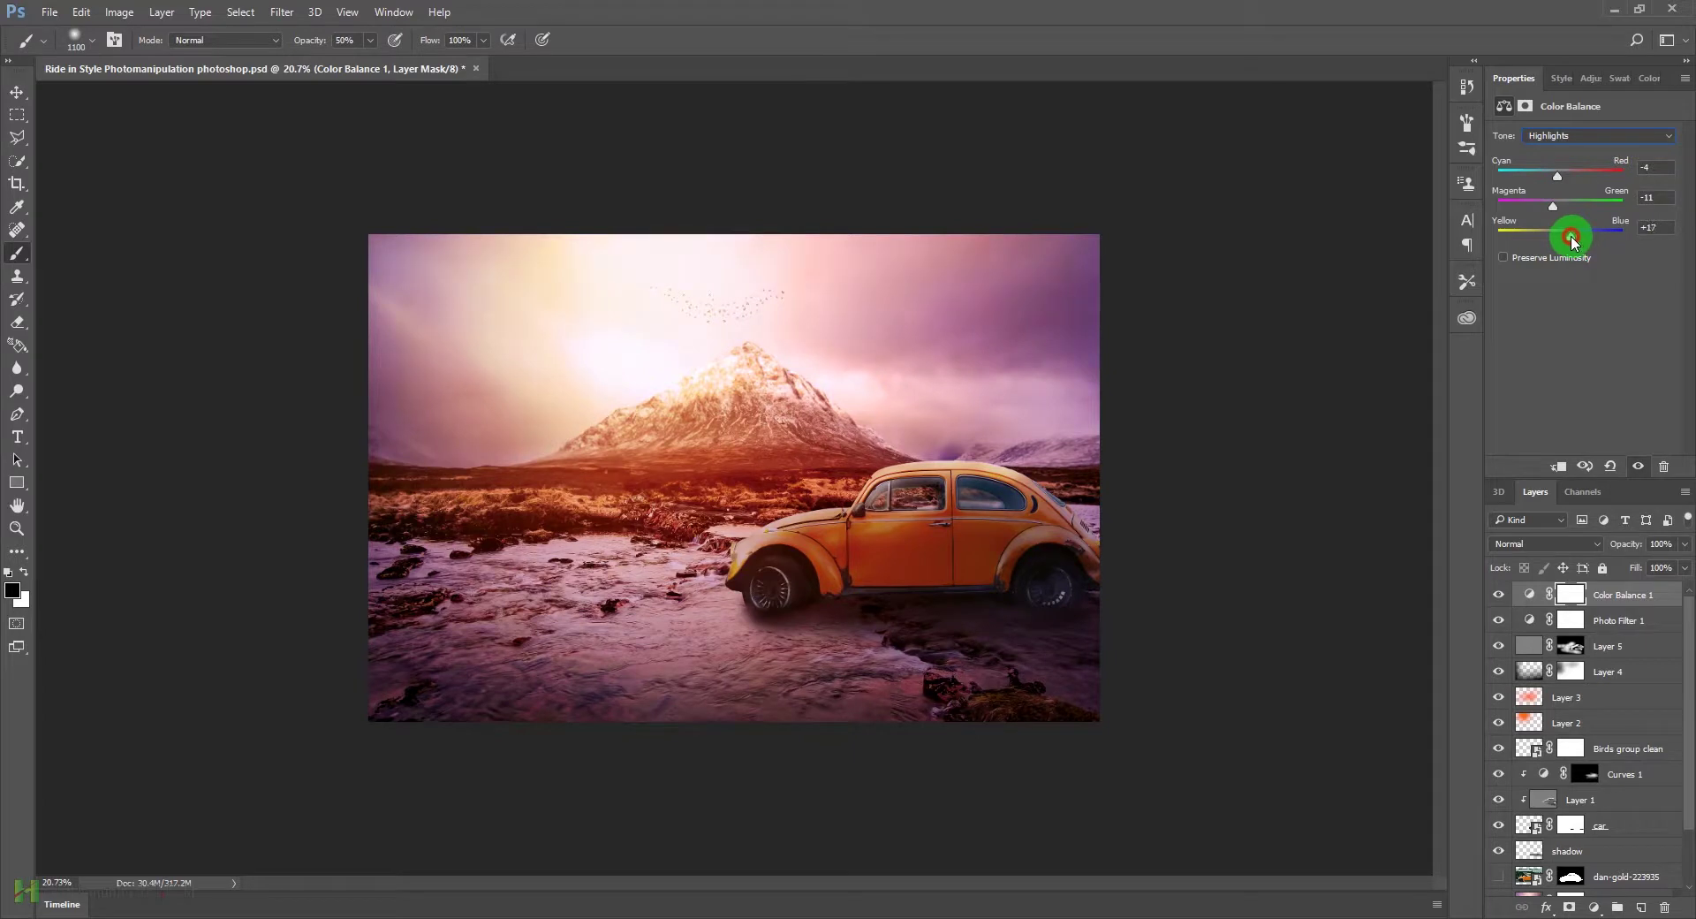
Step: Toggle the Color Balance layer's visibility to compare the grading, and reduce the highlights' yellow-blue value to +7
{"action": "left_click", "coordinate": [1503, 596]}
{"action": "left_click", "coordinate": [1504, 595]}
{"action": "left_click", "coordinate": [1503, 596]}
{"action": "left_click", "coordinate": [1503, 596]}
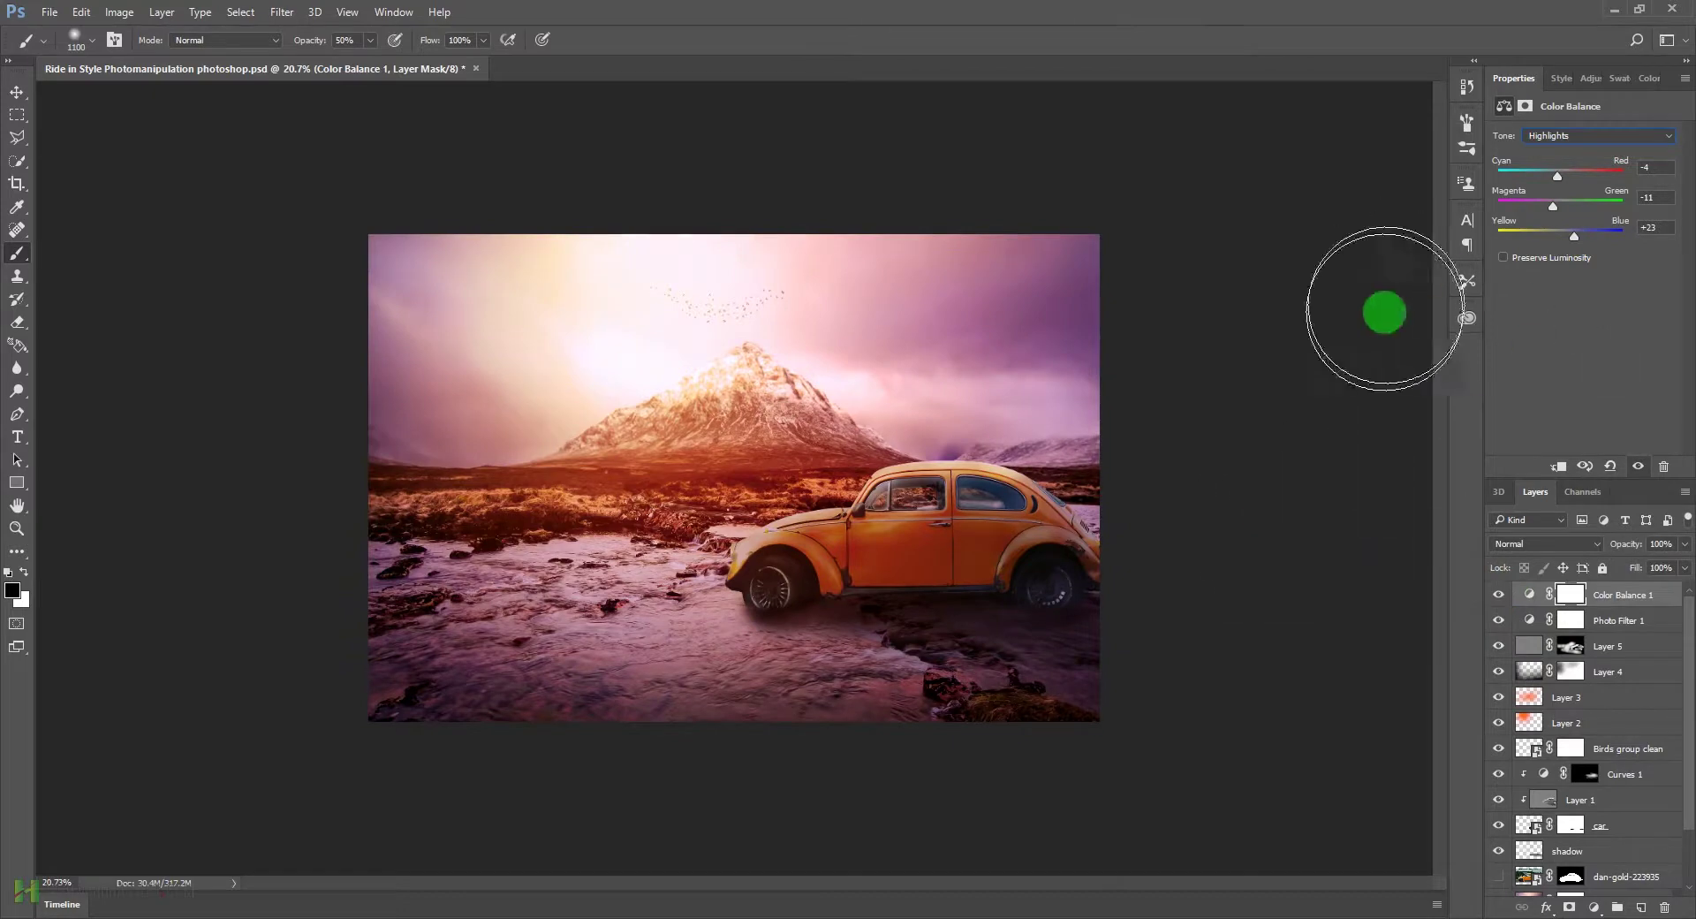
{"action": "left_click_drag", "start_coordinate": [1576, 240], "coordinate": [1564, 238]}
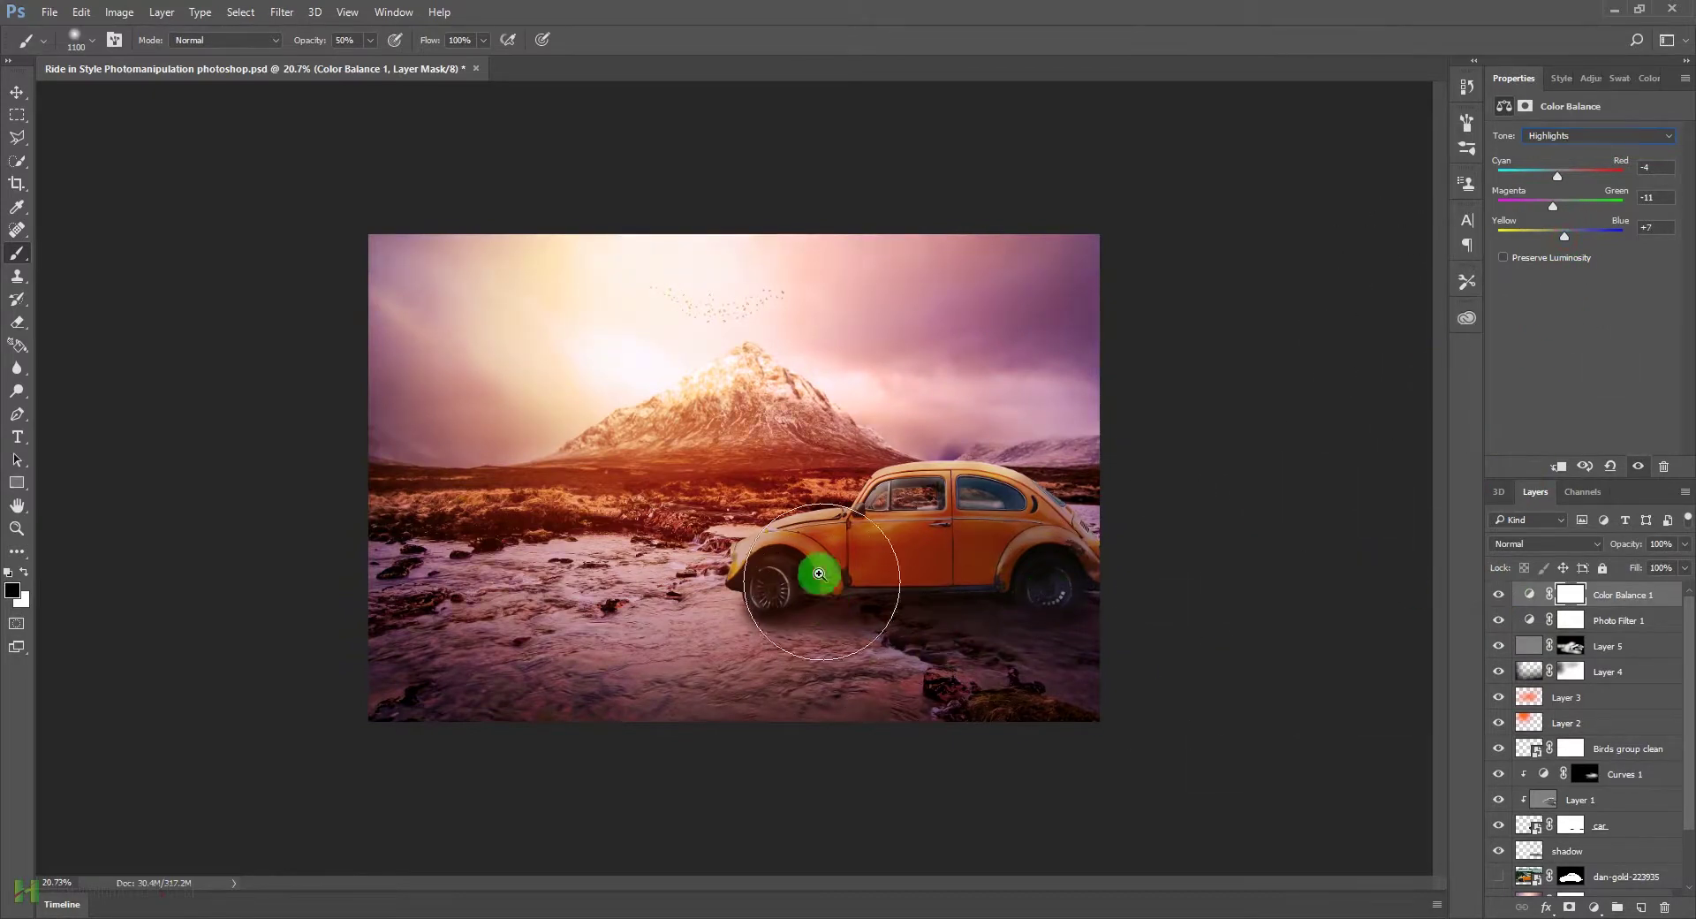
Step: Inspect the color-balanced composite in full-screen view
{"action": "scroll", "coordinate": [777, 495], "scroll_direction": "up", "scroll_amount": 3}
{"action": "scroll", "coordinate": [749, 496], "scroll_direction": "down", "scroll_amount": 2}
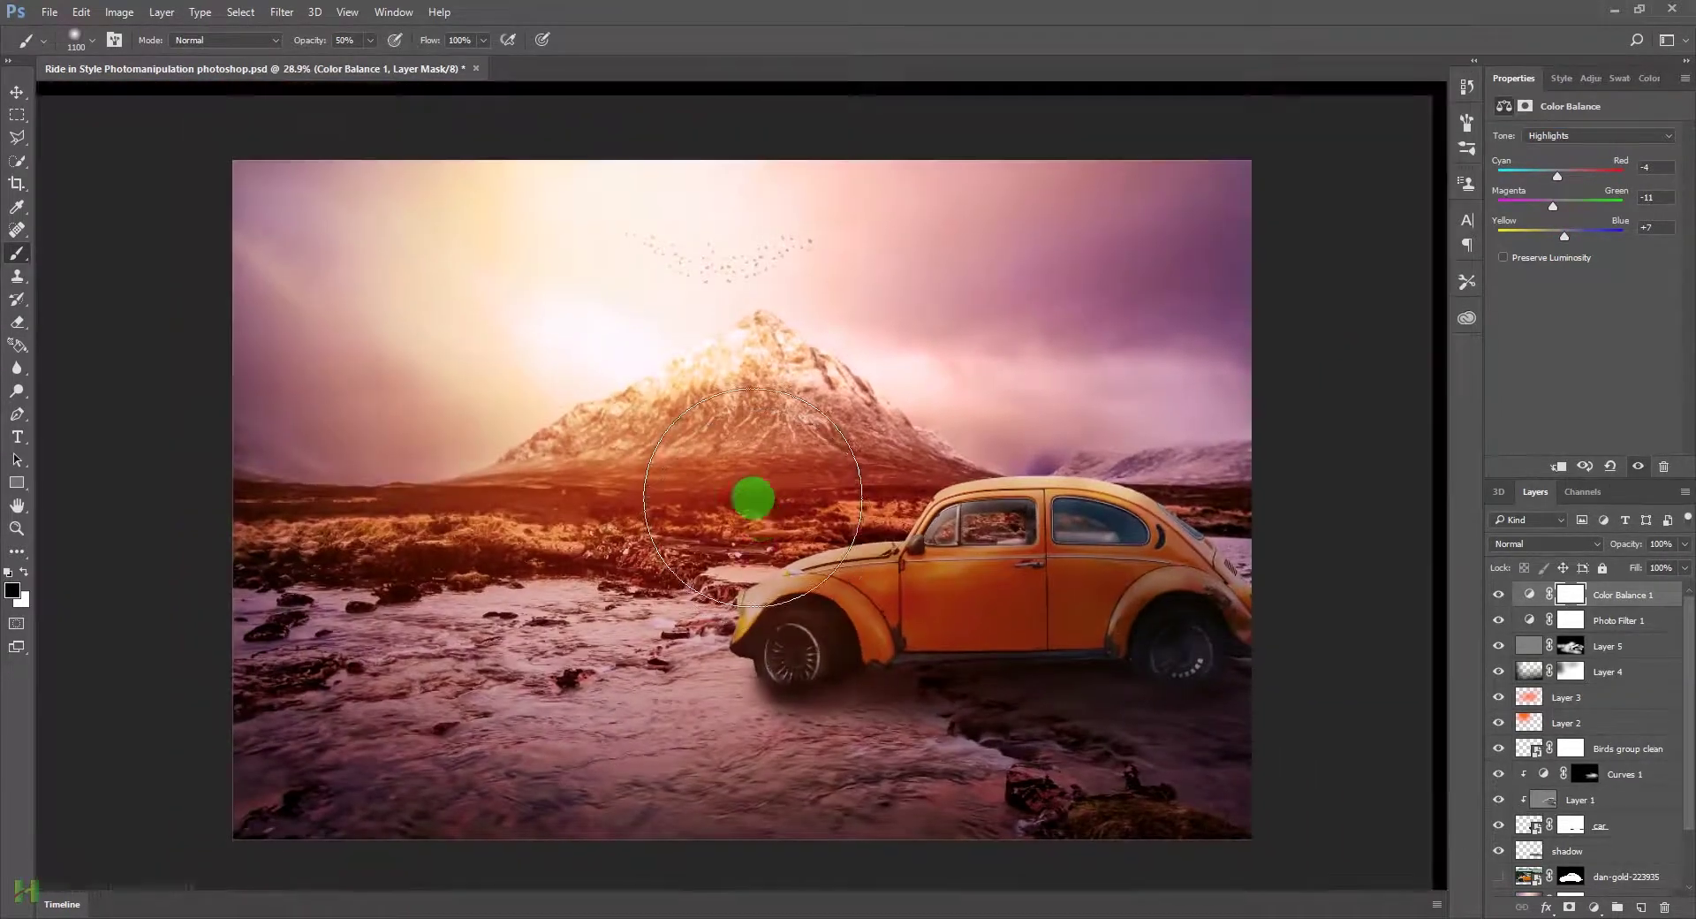
{"action": "key", "text": "f"}
{"action": "key", "text": "f"}
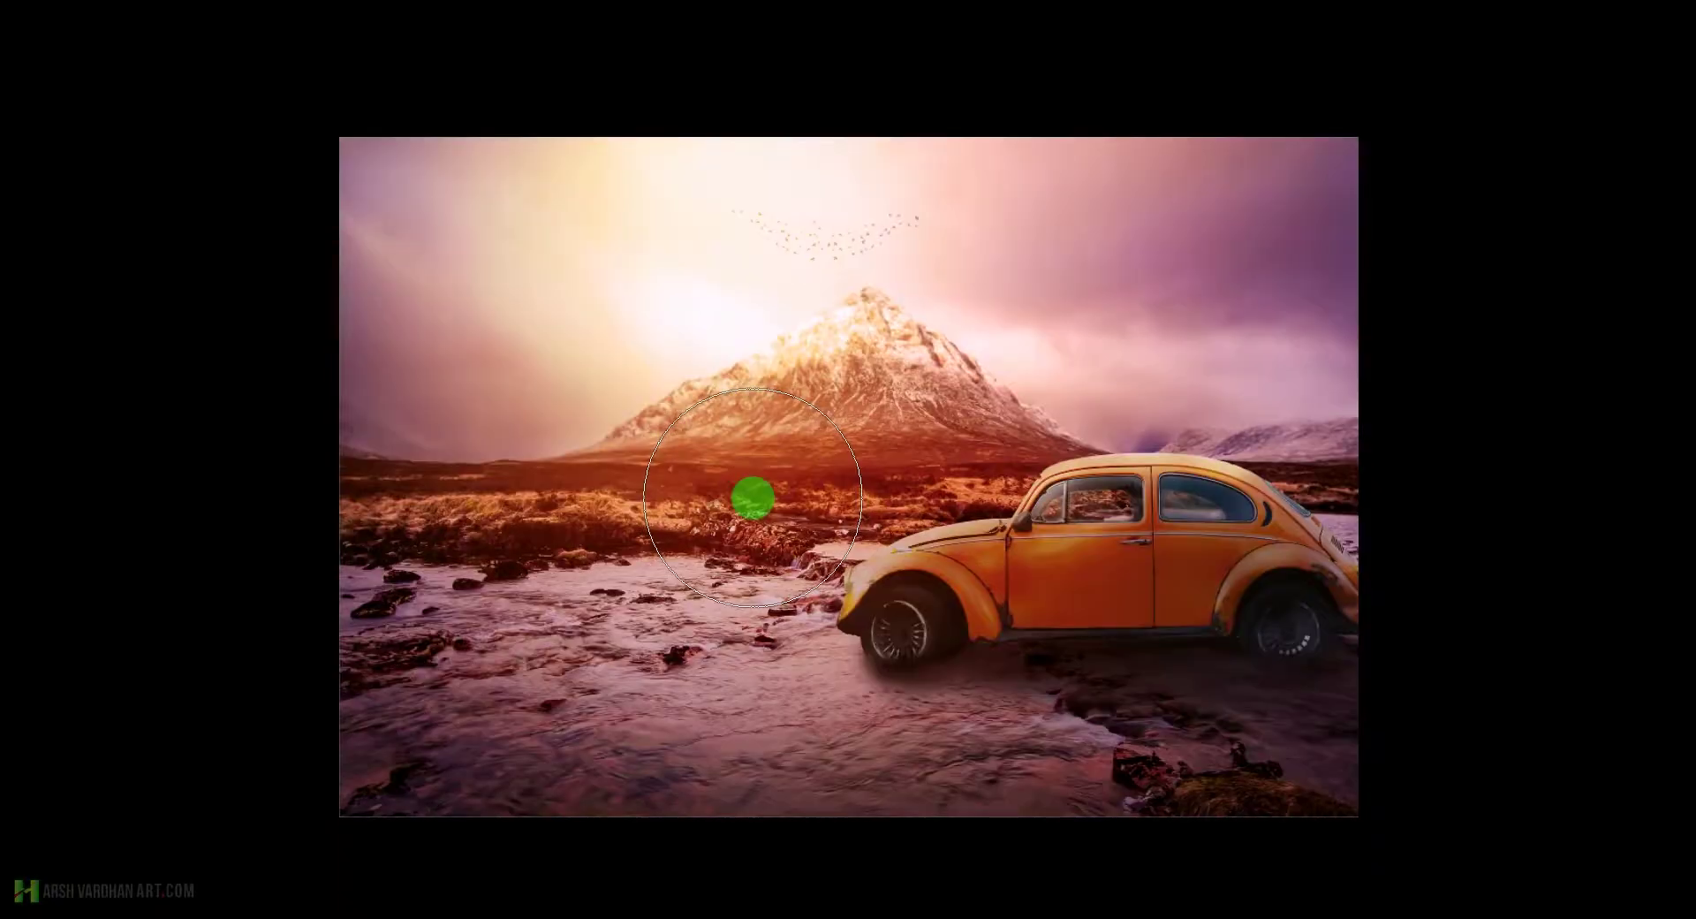
{"action": "scroll", "coordinate": [753, 498], "scroll_direction": "up", "scroll_amount": 1}
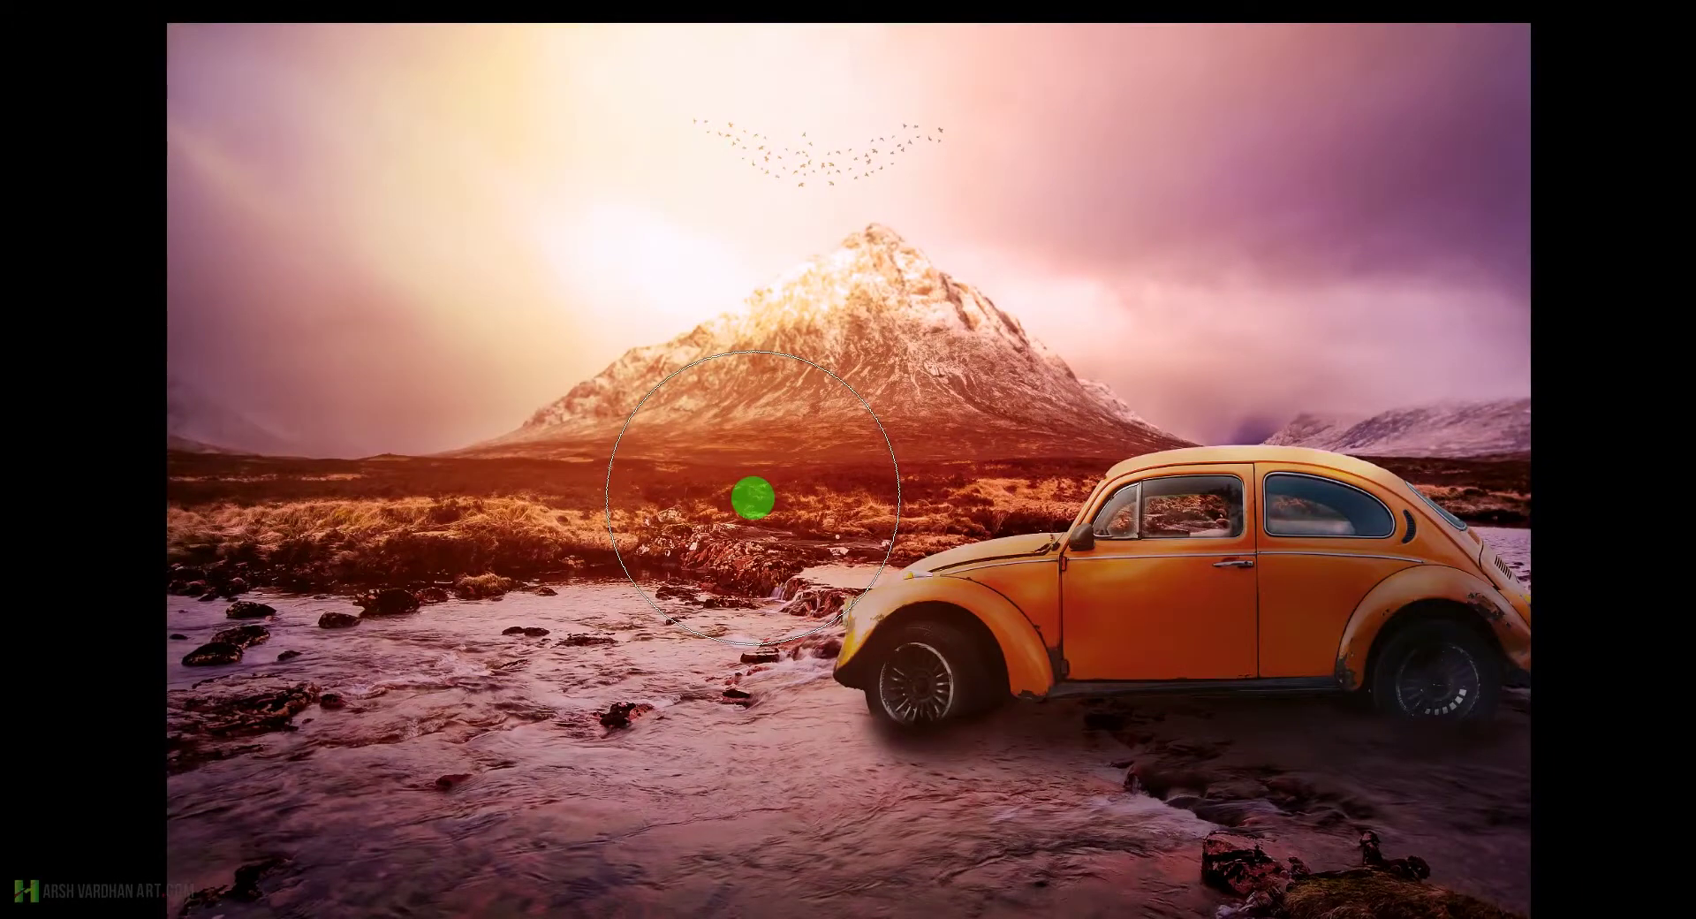